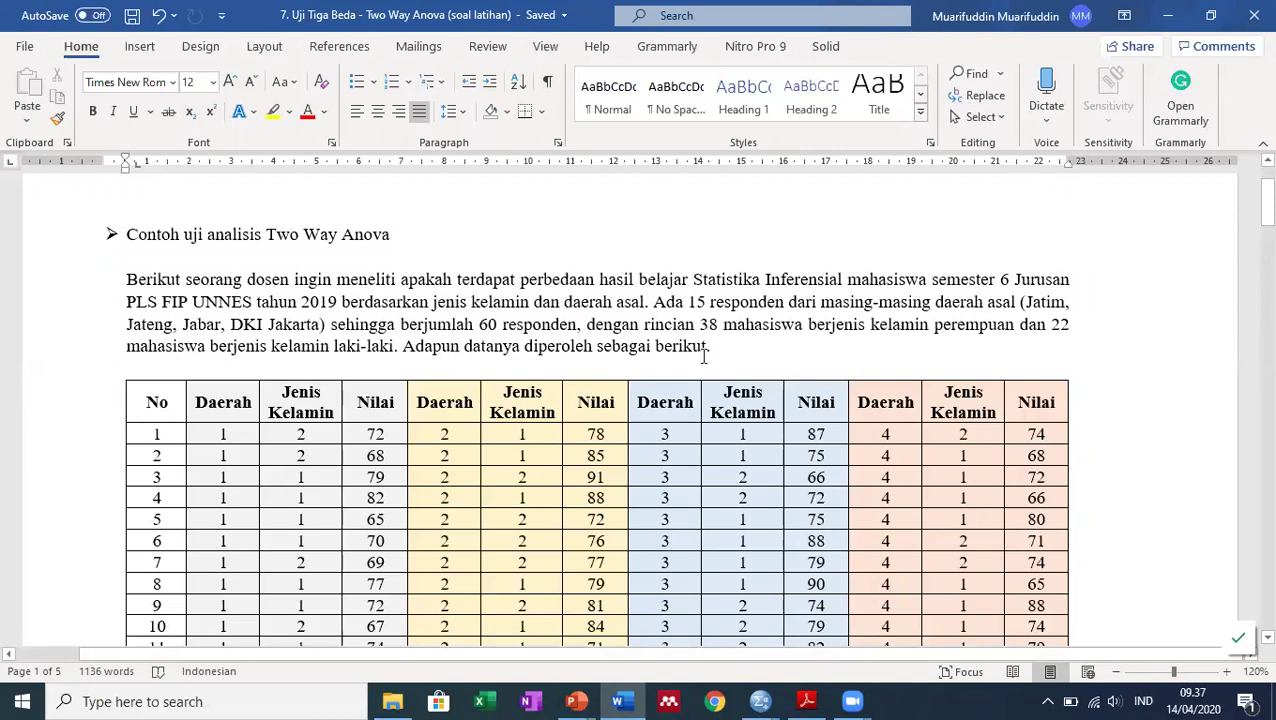
Examine the respondent data table, its Daerah and Jenis Kelamin codes, the Nilai scores, and the simplified table grouped by gender and region.
scroll(704, 356, "down", 3)
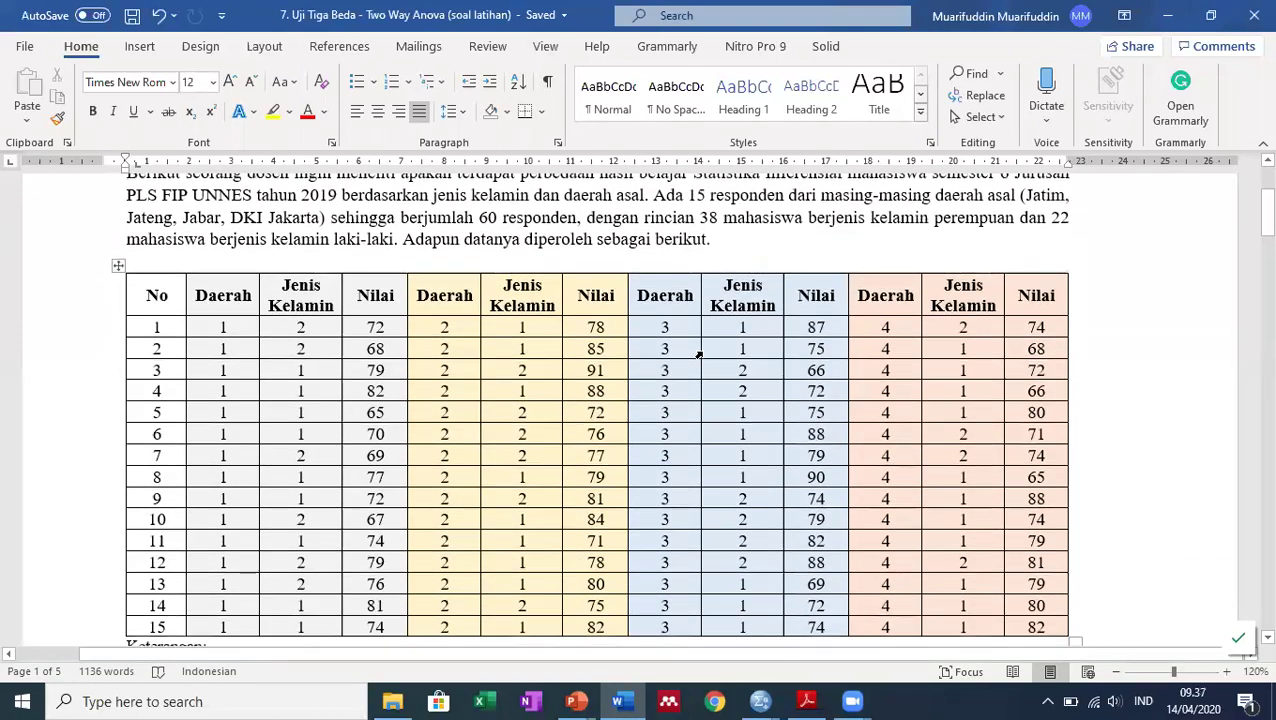
scroll(699, 356, "down", 1)
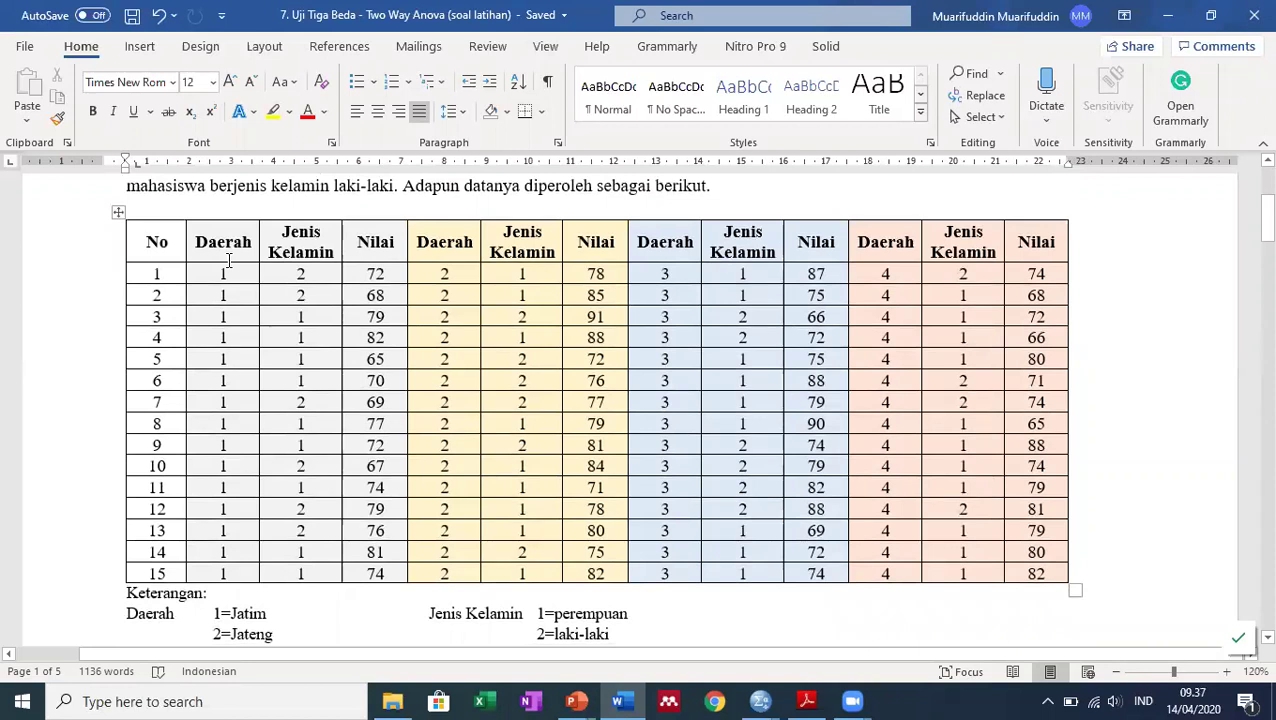
scroll(228, 262, "down", 1)
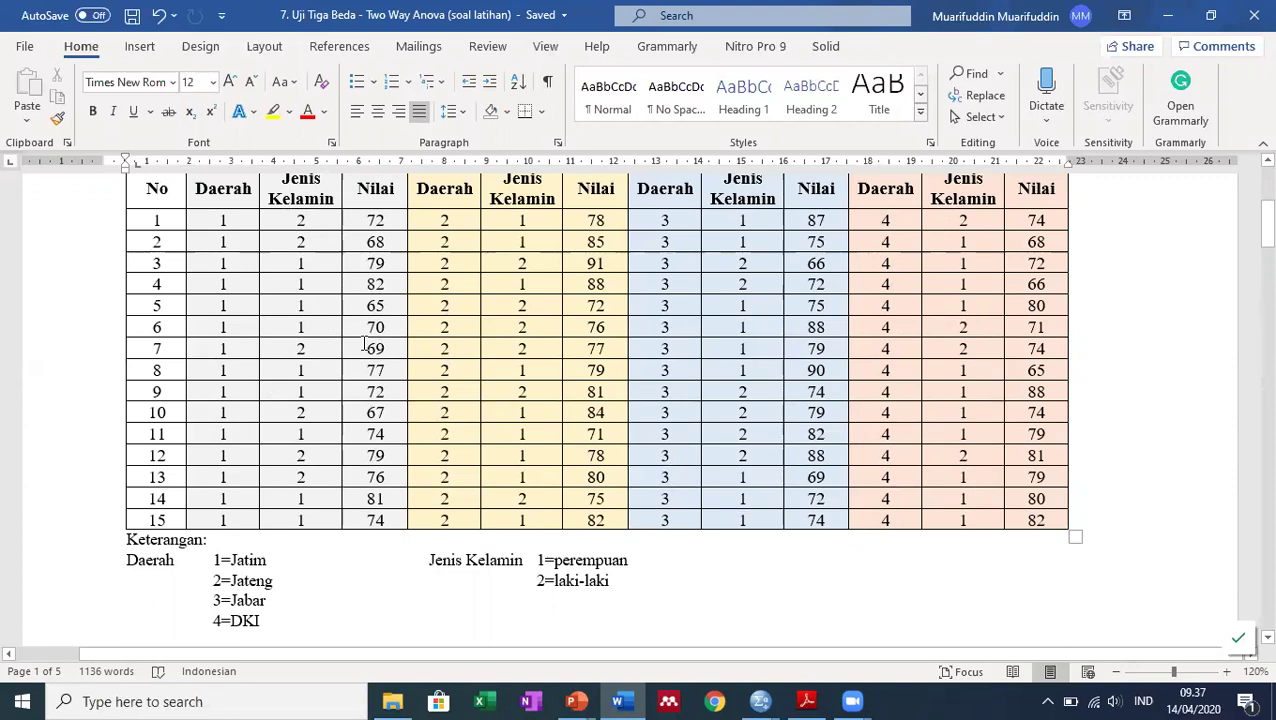
scroll(369, 346, "down", 2)
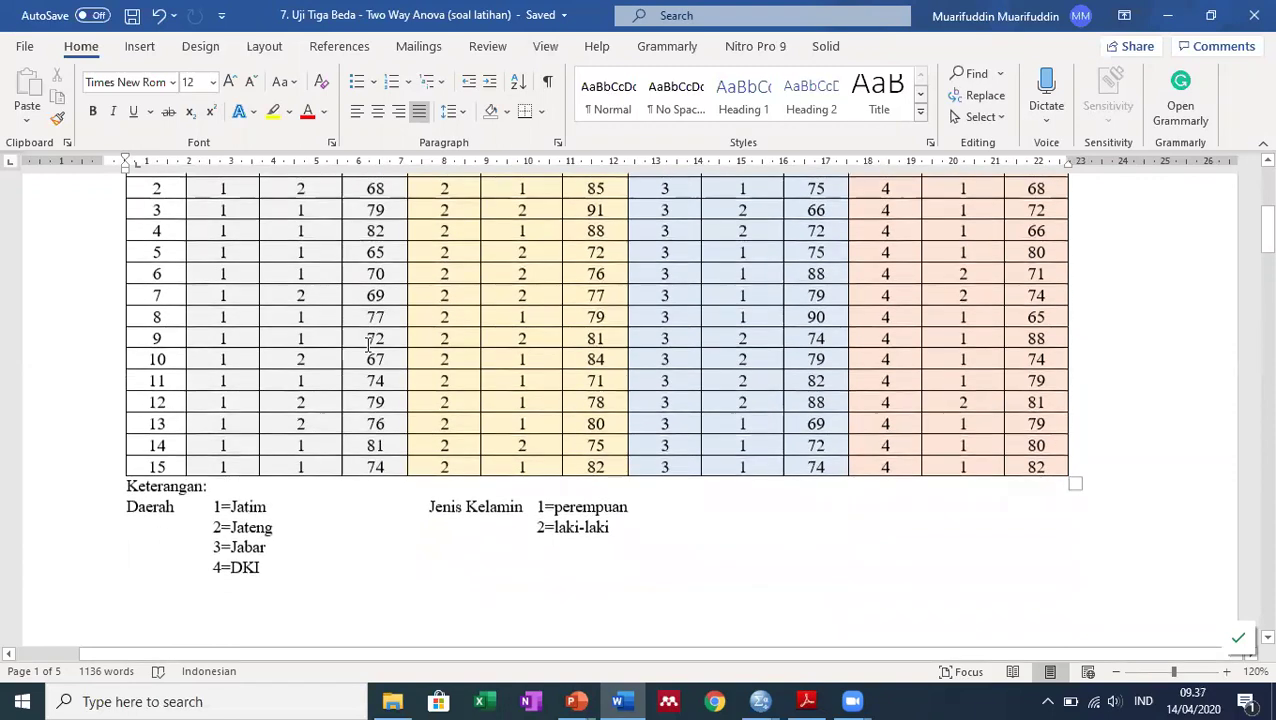
scroll(369, 337, "up", 2)
scroll(369, 340, "up", 1)
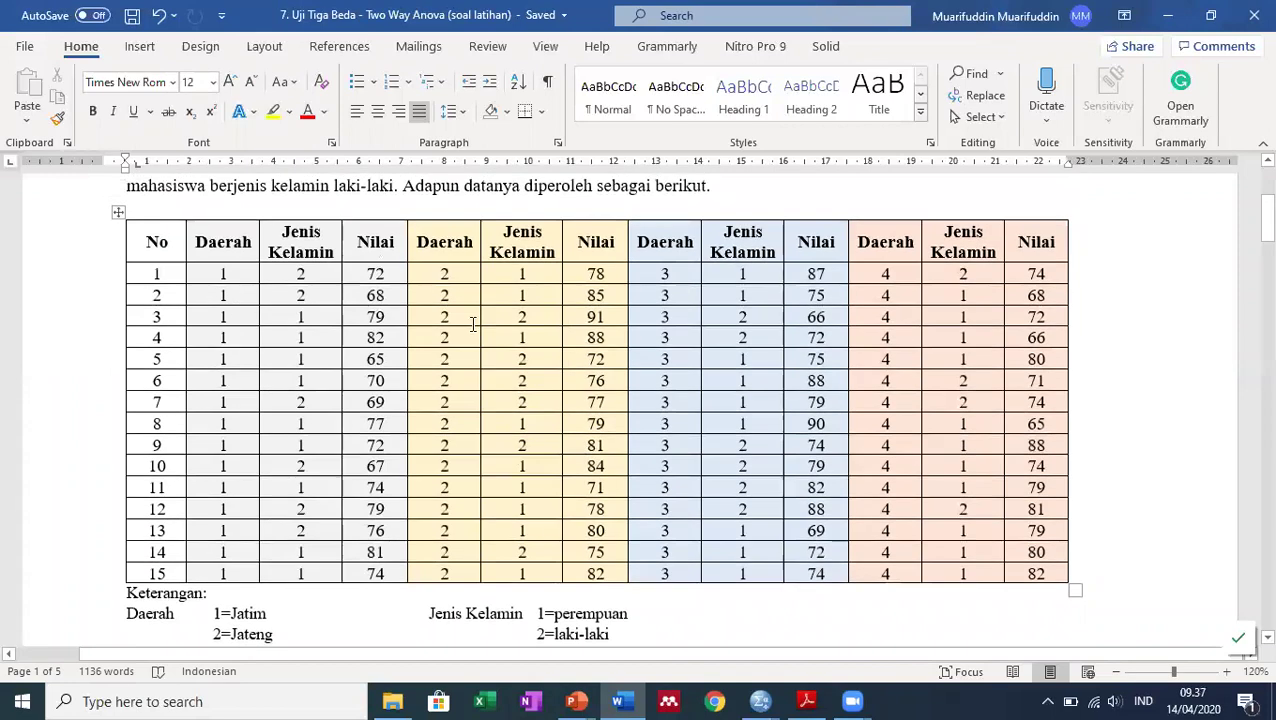
scroll(614, 352, "down", 1)
scroll(614, 352, "down", 10)
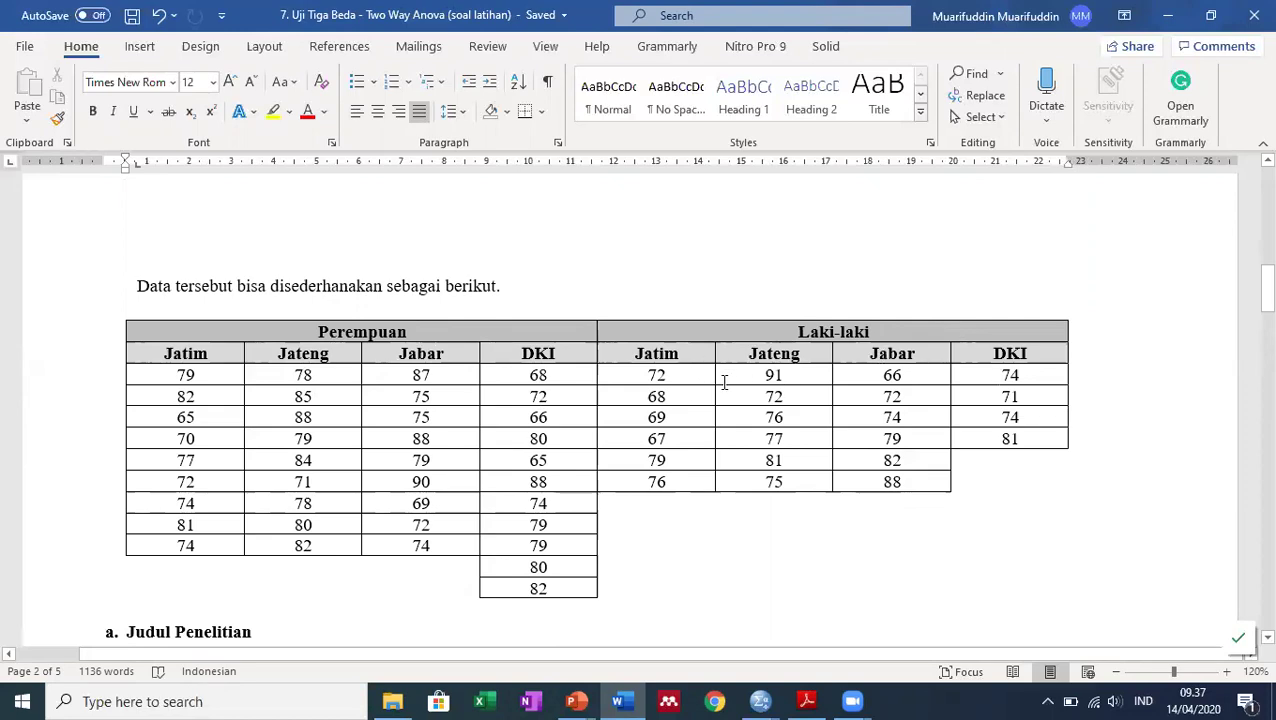
scroll(700, 378, "up", 10)
scroll(700, 378, "up", 1)
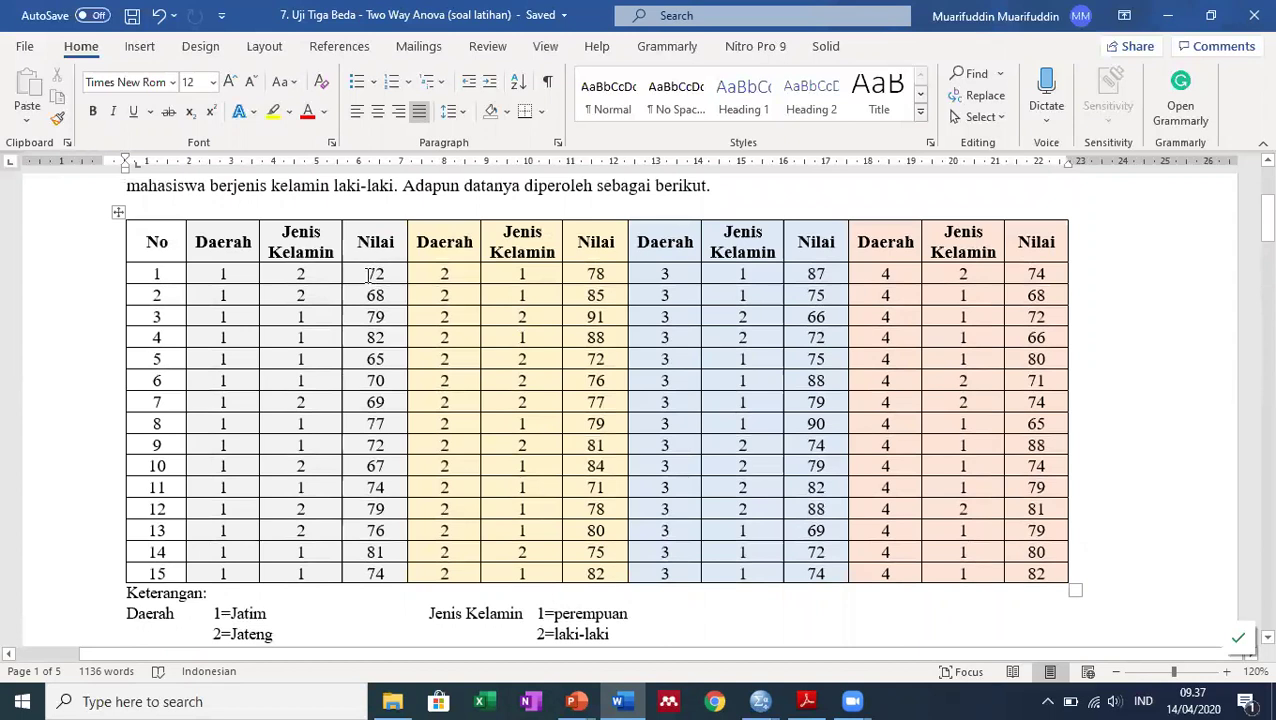
left_click_drag(370, 274, 372, 337)
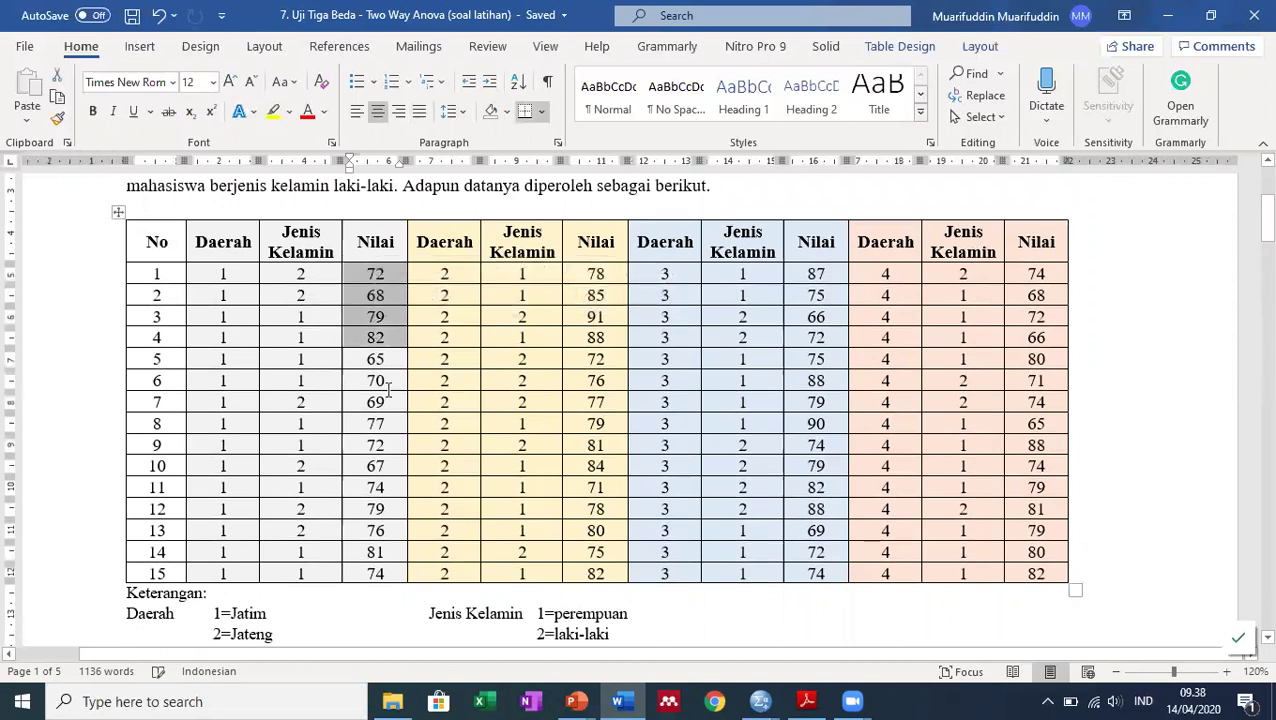
left_click(384, 381)
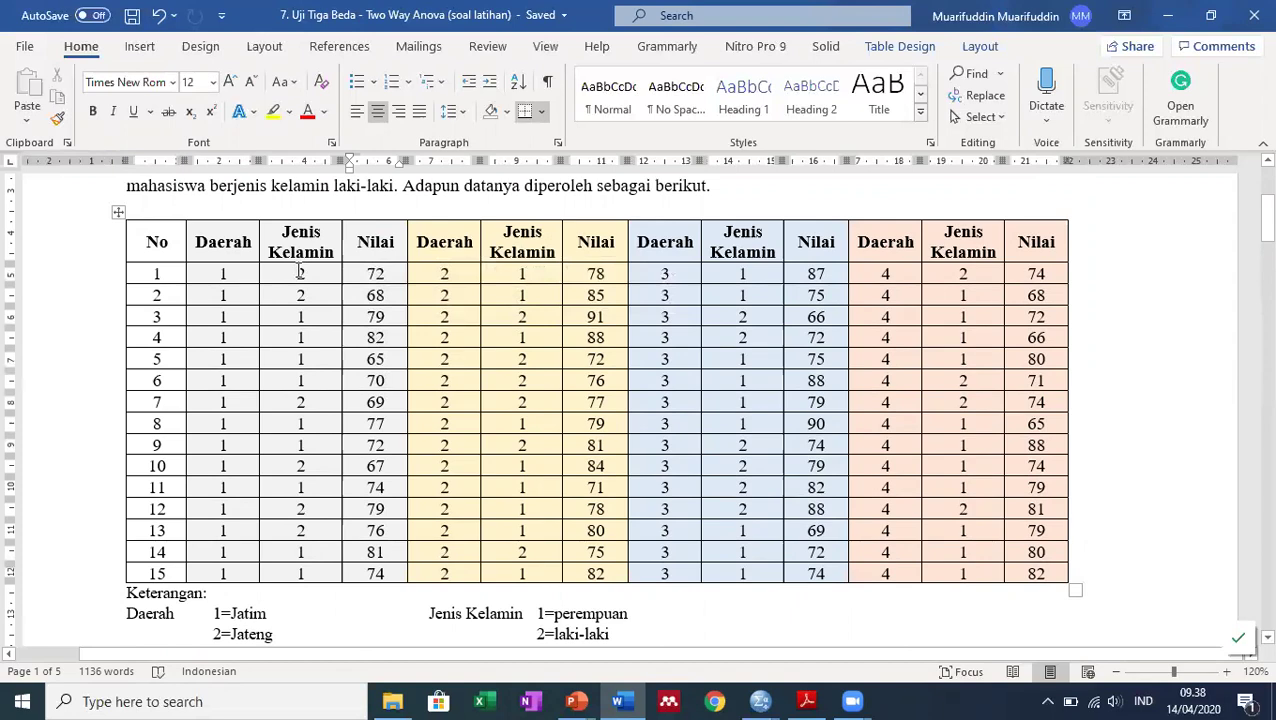
left_click_drag(299, 268, 302, 316)
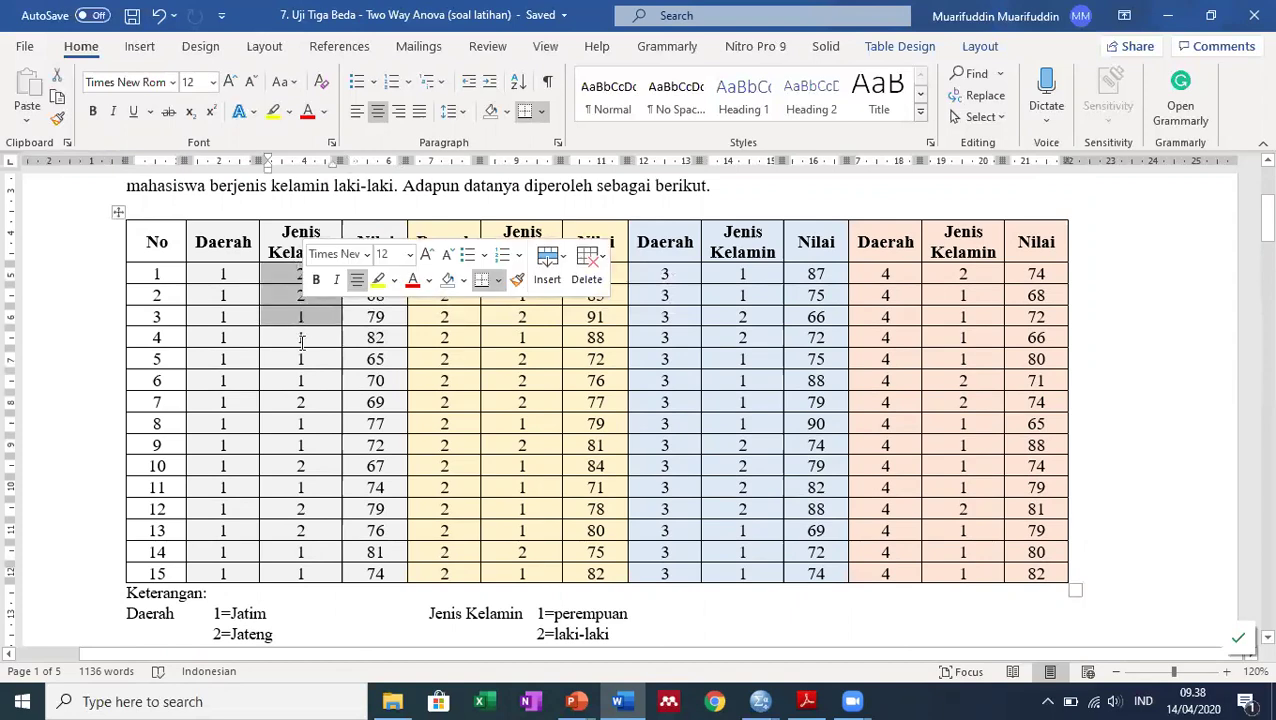
left_click(320, 340)
scroll(340, 357, "down", 2)
scroll(340, 357, "up", 2)
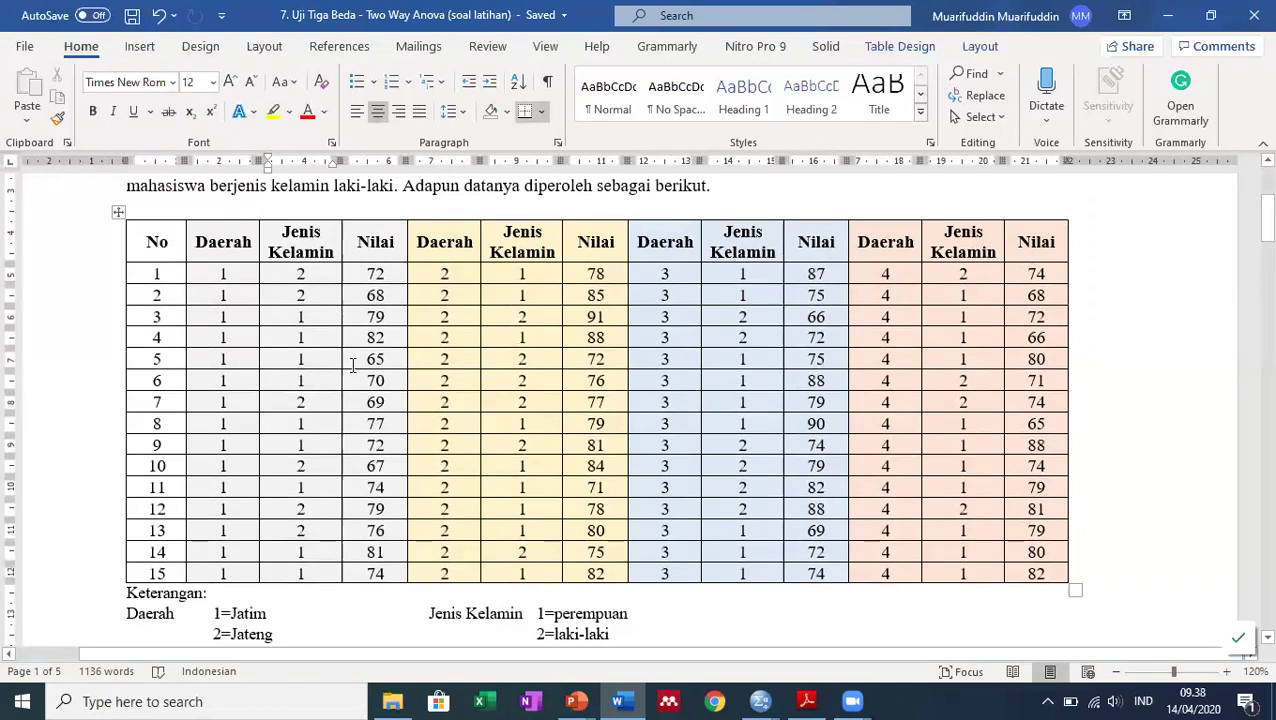
Read through the simplified score table, the research title, problem questions a to g, and the research hypotheses.
scroll(353, 364, "down", 6)
scroll(308, 352, "down", 7)
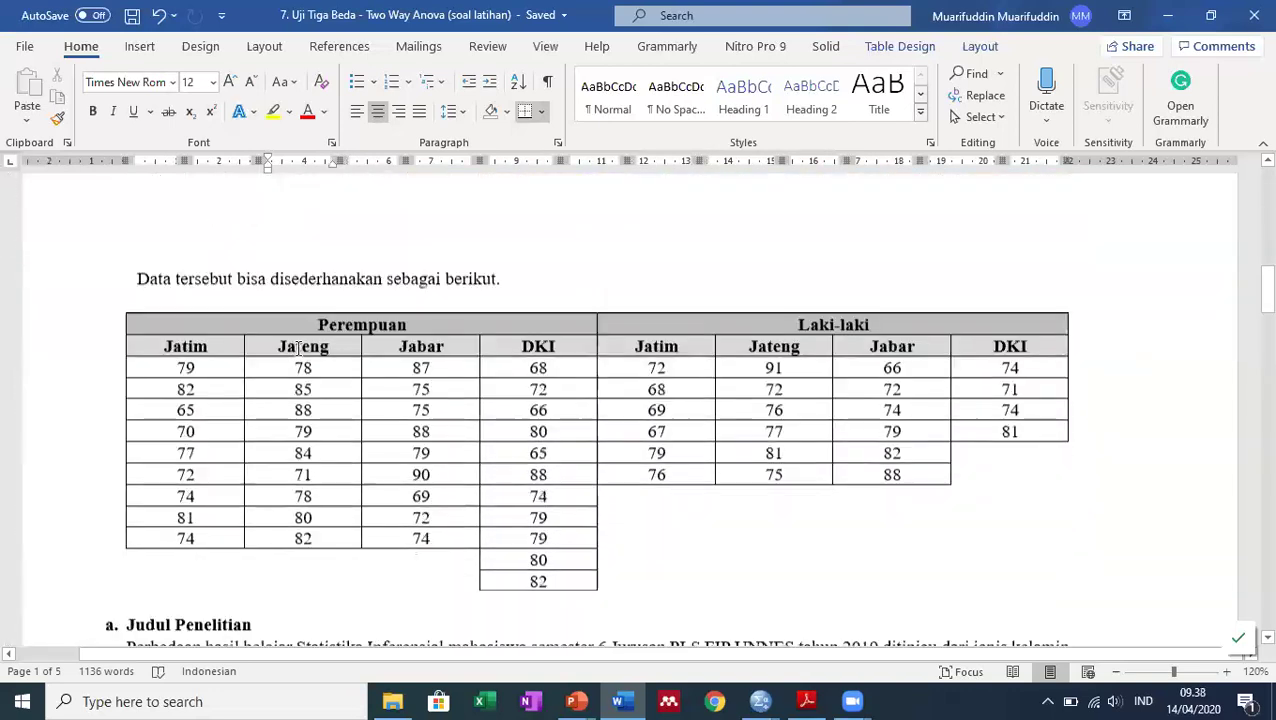
scroll(298, 349, "down", 2)
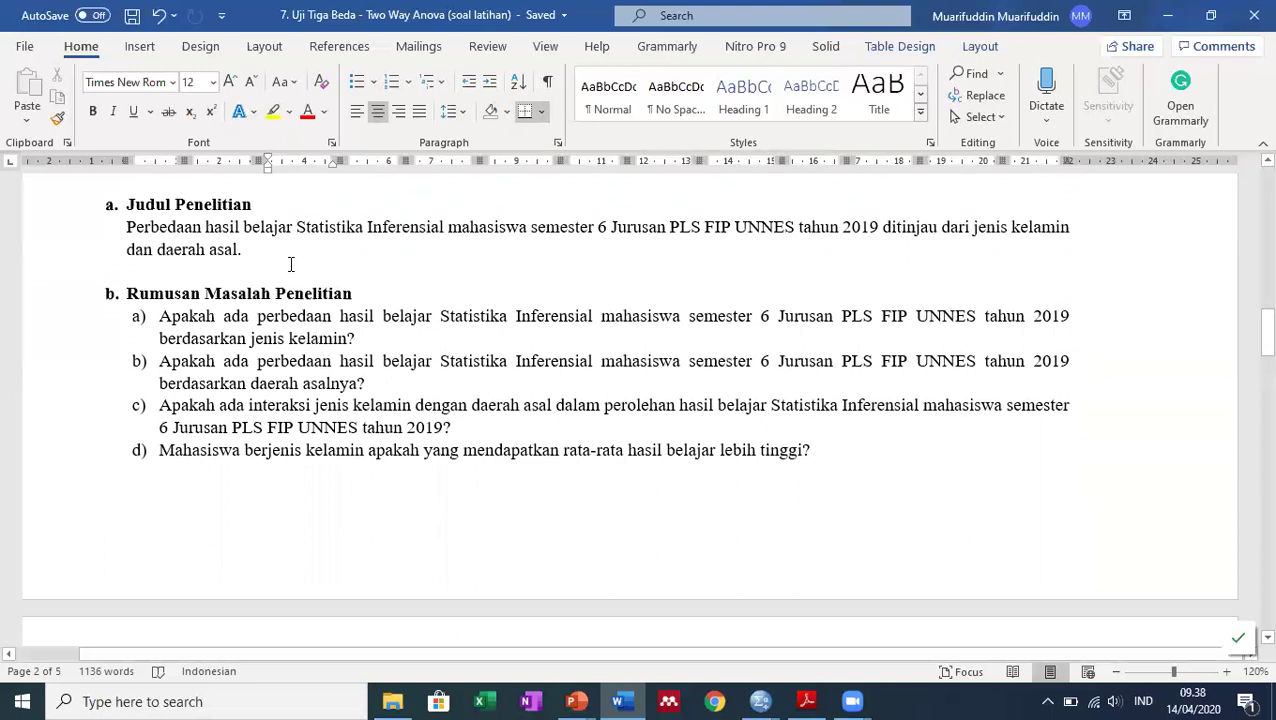
scroll(291, 264, "up", 1)
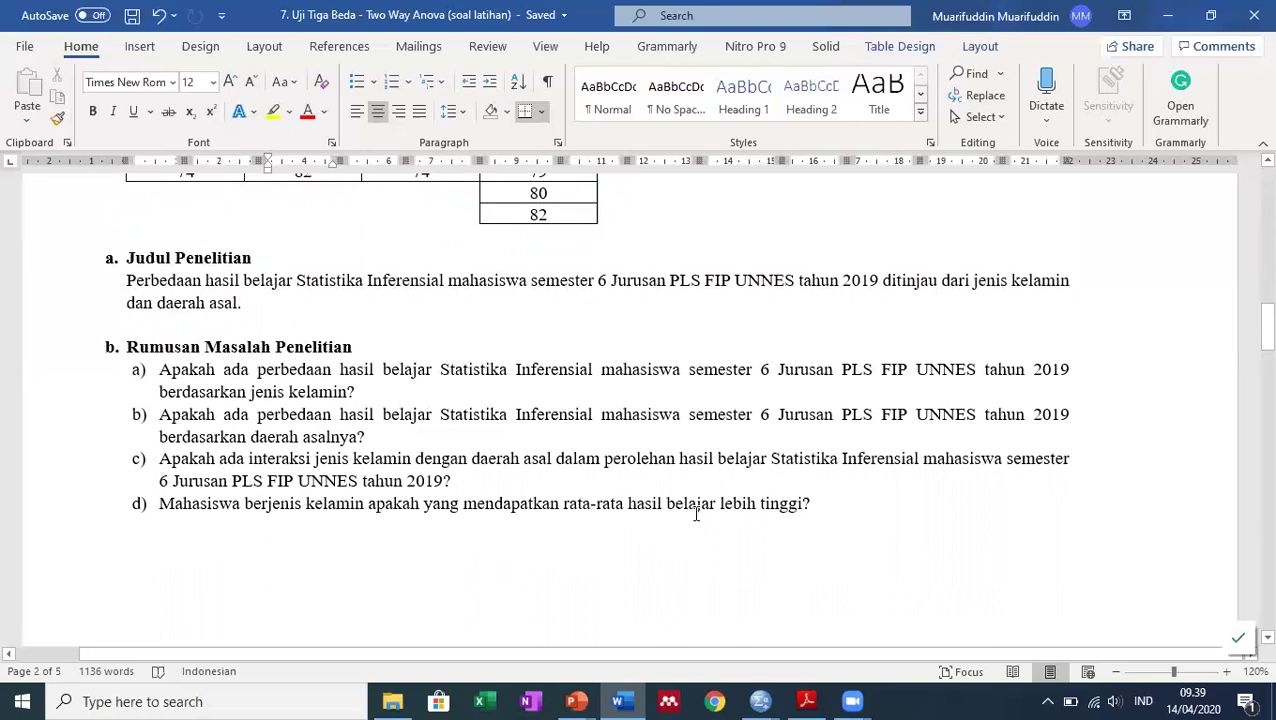
scroll(783, 519, "down", 3)
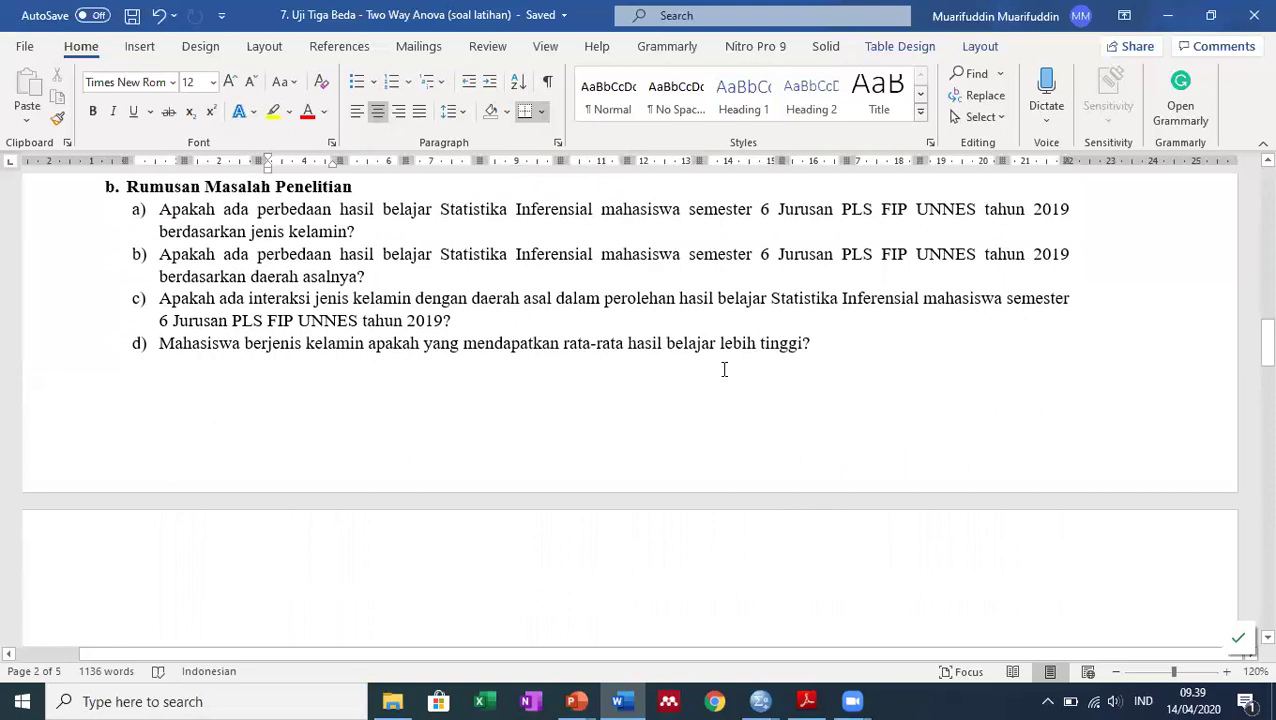
scroll(724, 369, "down", 7)
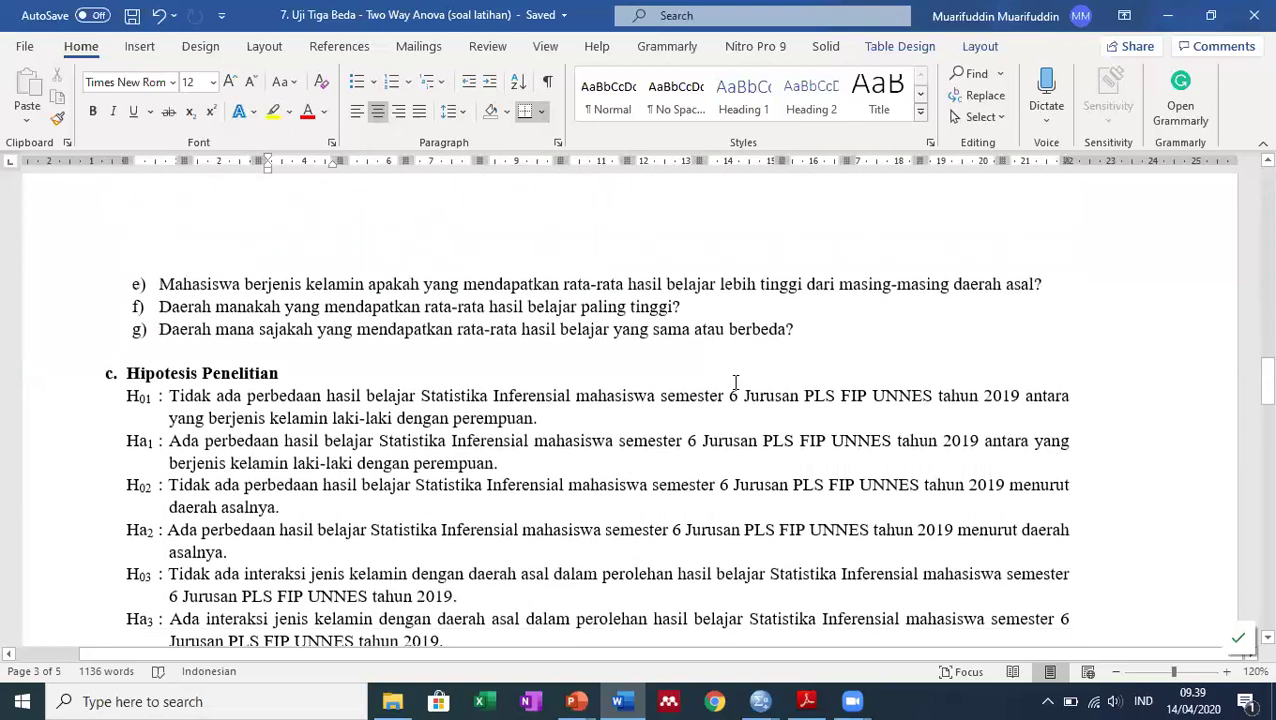
scroll(285, 387, "up", 6)
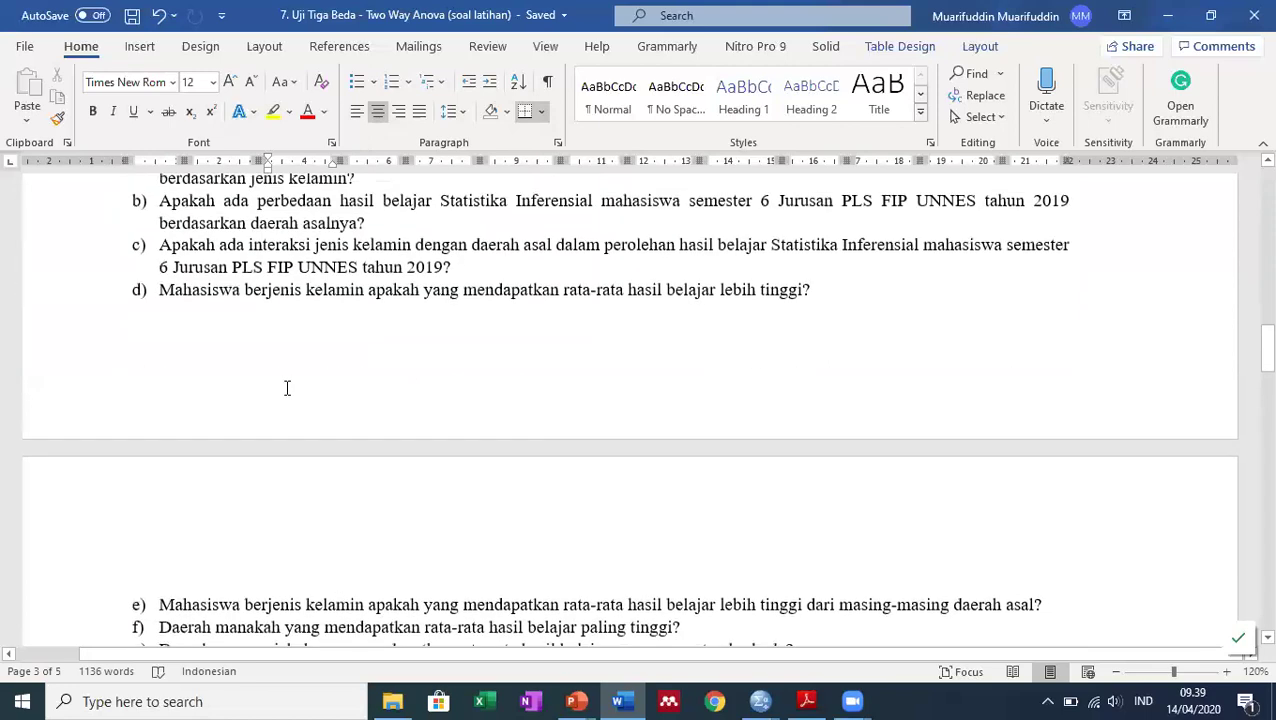
scroll(253, 421, "down", 3)
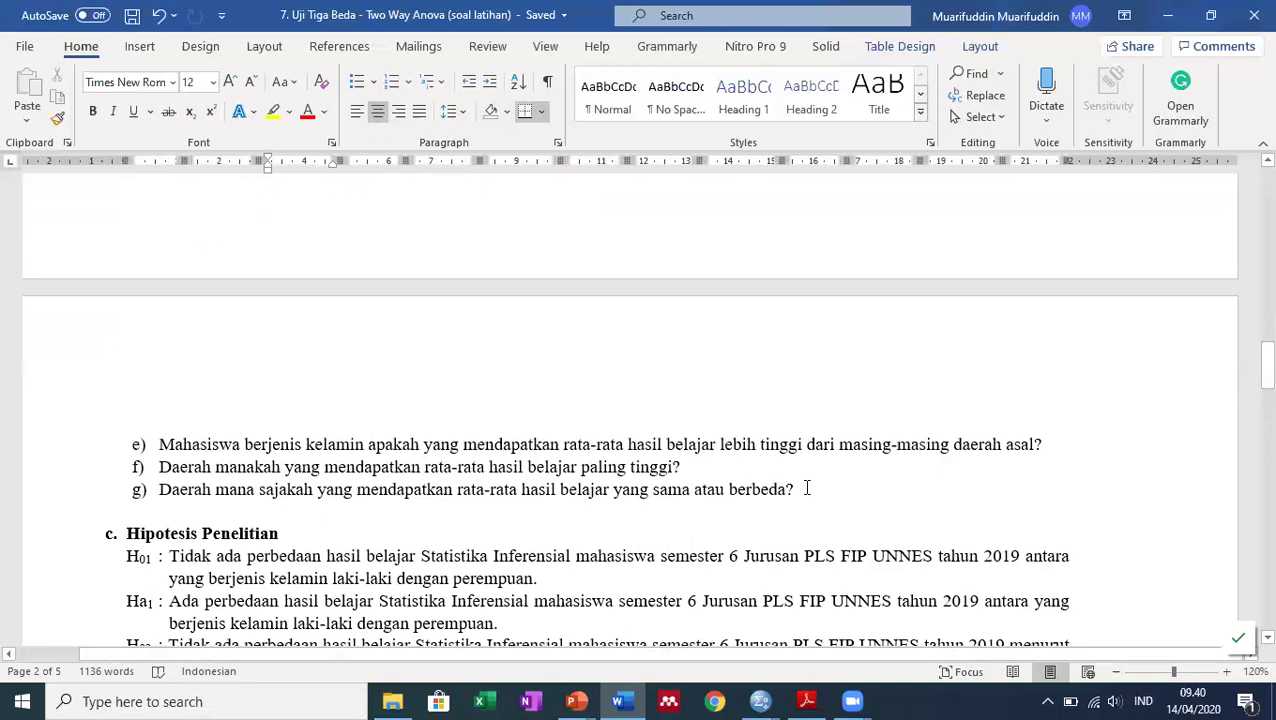
scroll(807, 487, "down", 5)
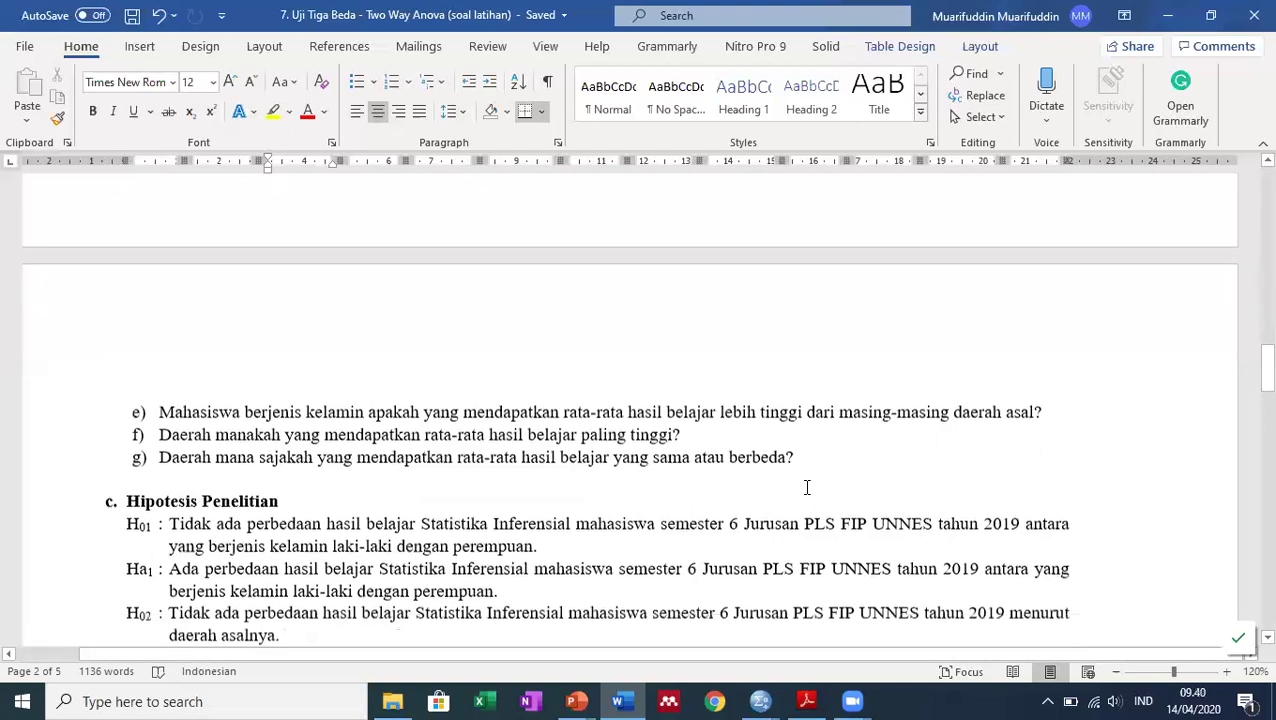
scroll(803, 491, "down", 1)
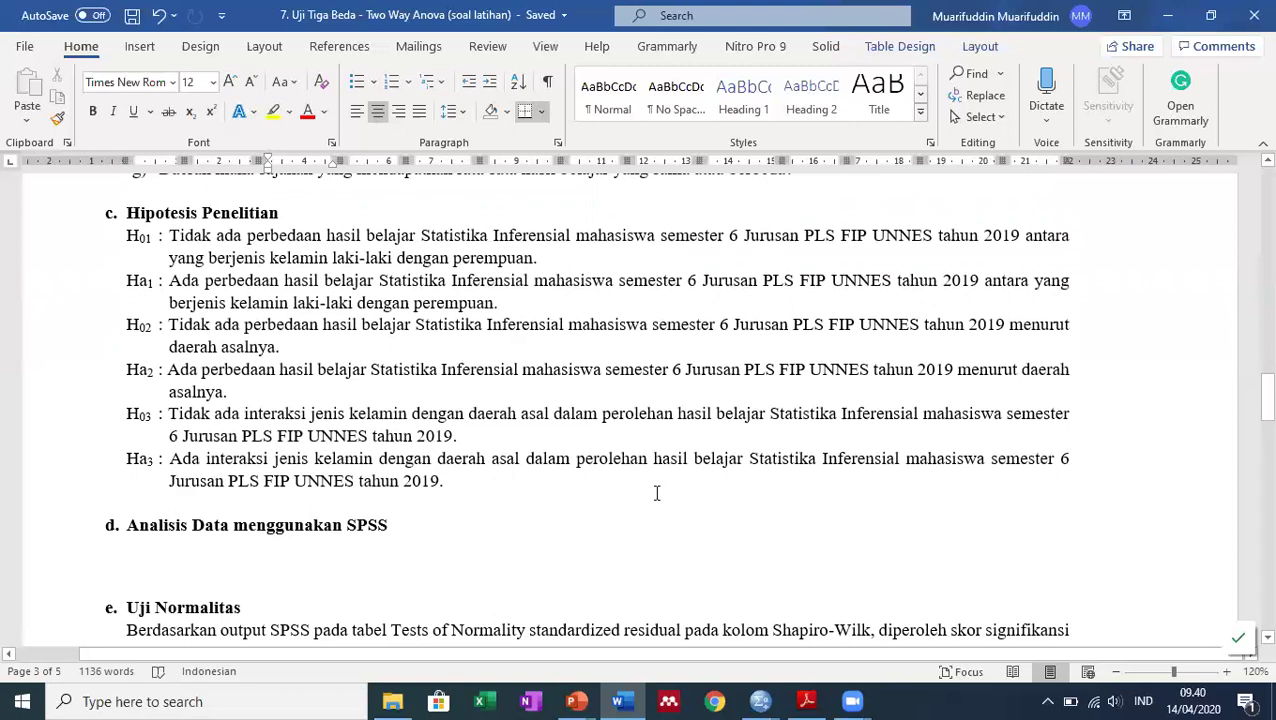
Replace the ending of hypothesis H01, from "antara" onward, with "berdasarkan jenis kelamin", keeping the final period.
left_click(1226, 672)
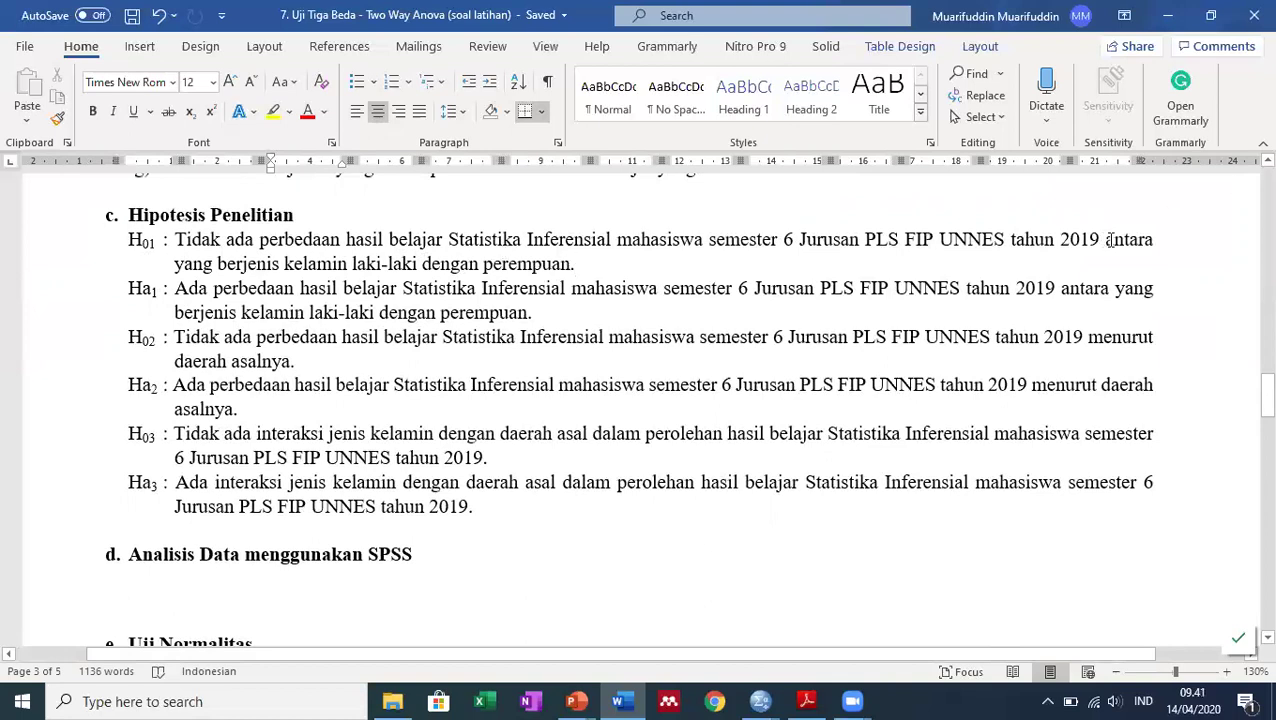
left_click_drag(1104, 240, 578, 264)
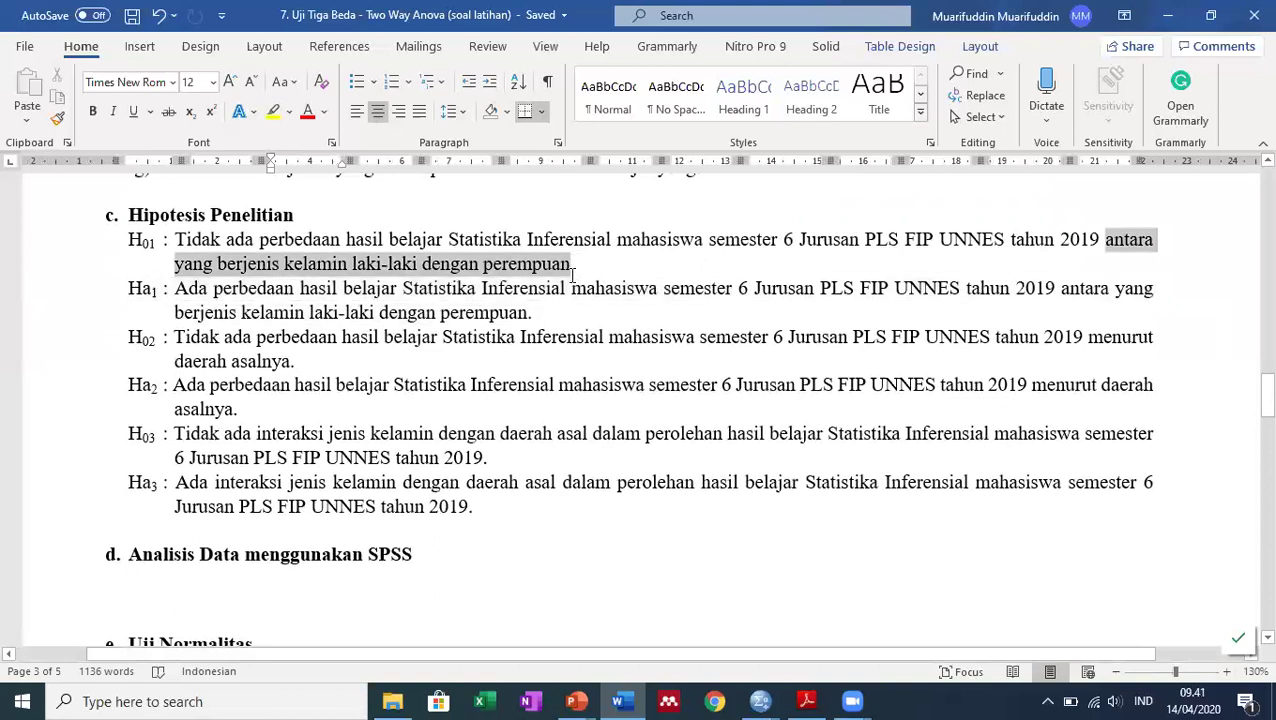
type("berdasar")
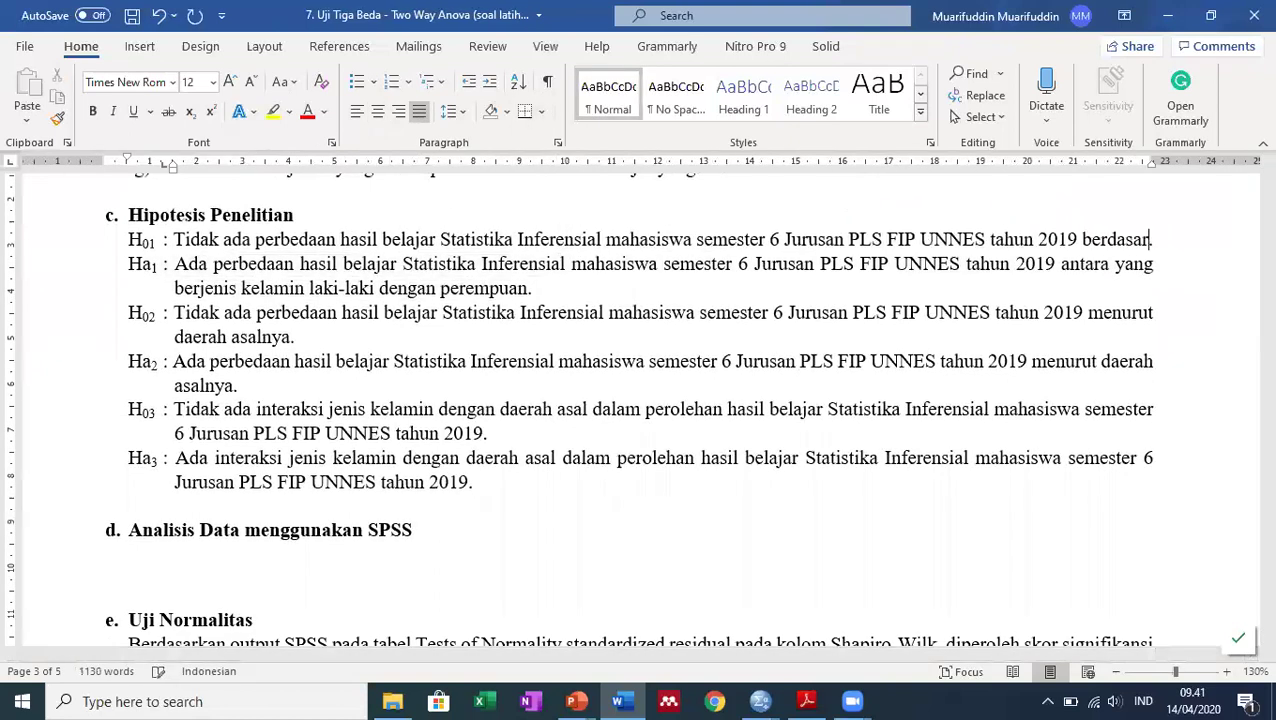
type("kan jenis kelamin.")
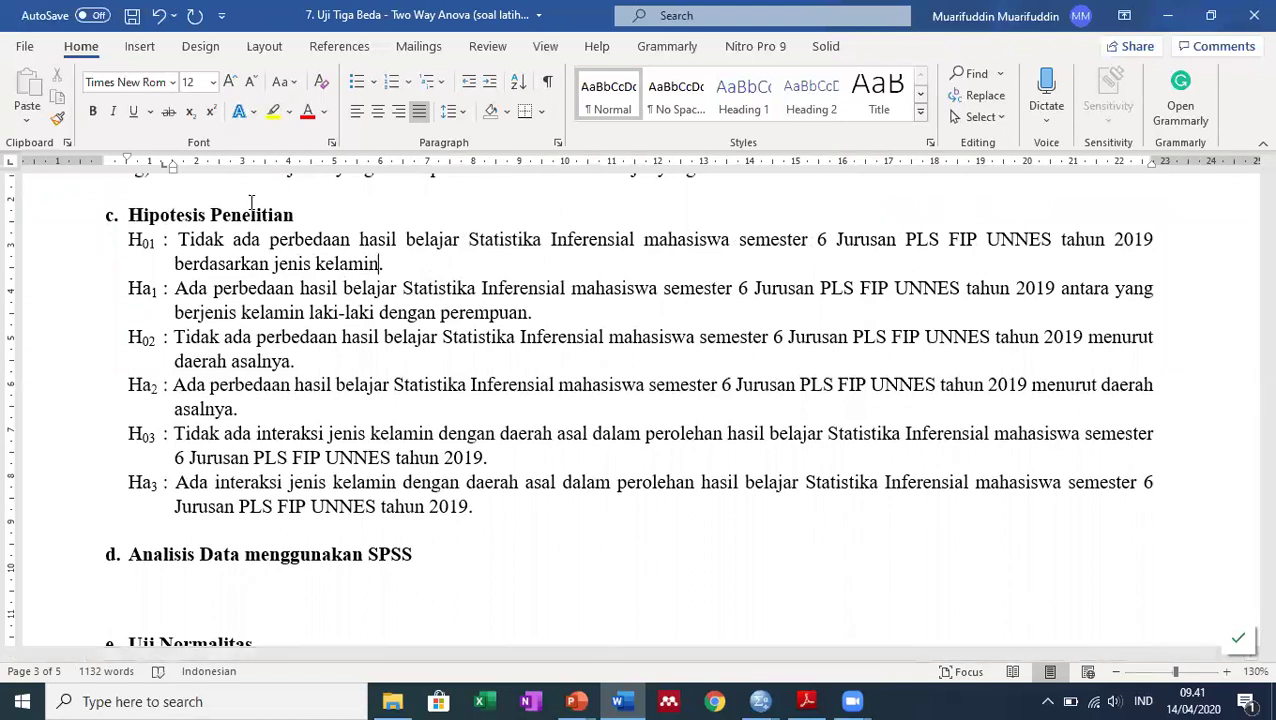
Replace the ending of hypothesis Ha1, from "antara" onward, with the same wording, "berdasarkan jenis kelamin".
left_click_drag(250, 264, 379, 264)
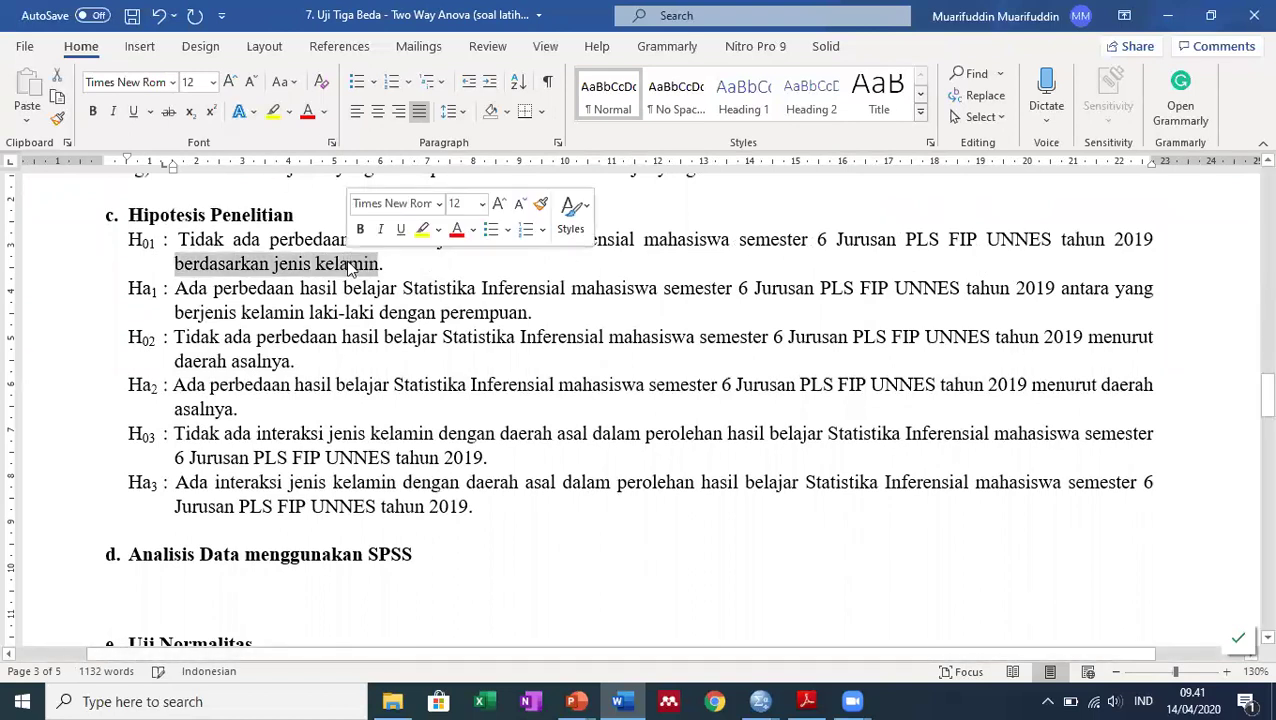
left_click_drag(1057, 288, 527, 316)
type("berdasarkan jenis kelamin.")
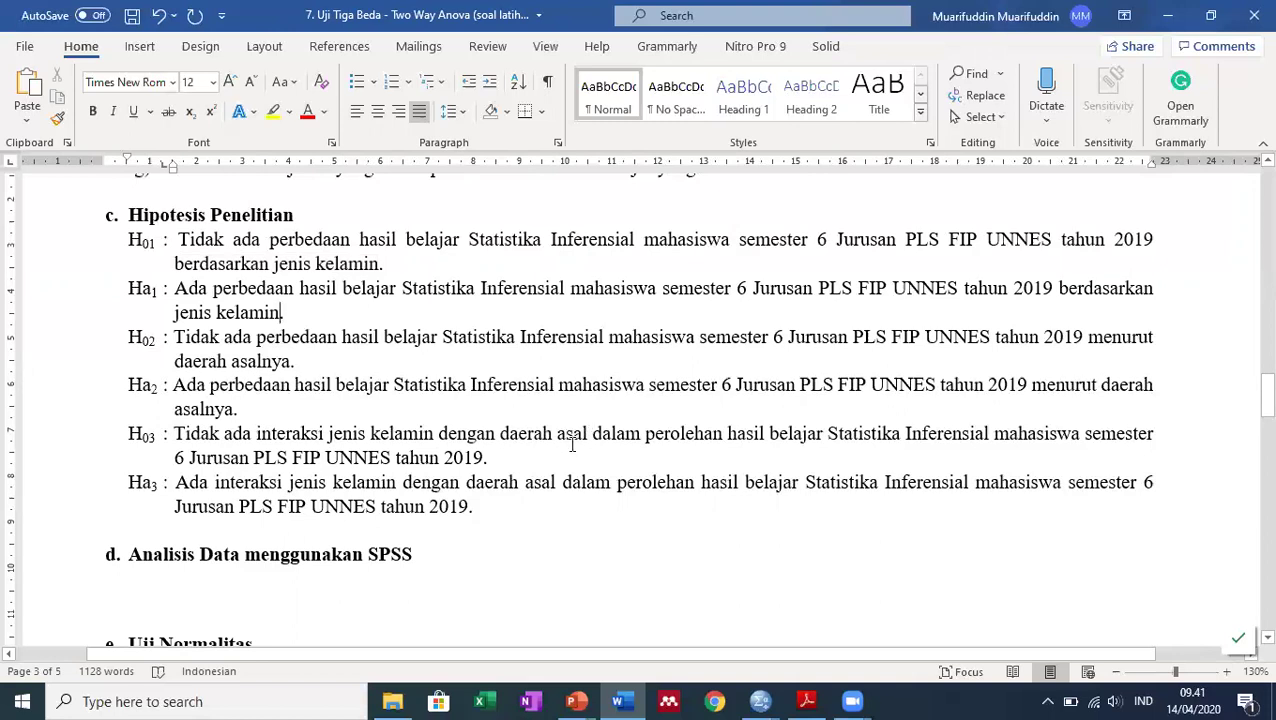
Compare the remaining hypotheses with the Rumusan Masalah questions, and look over the SPSS analysis and Uji Normalitas sections.
scroll(400, 470, "down", 1)
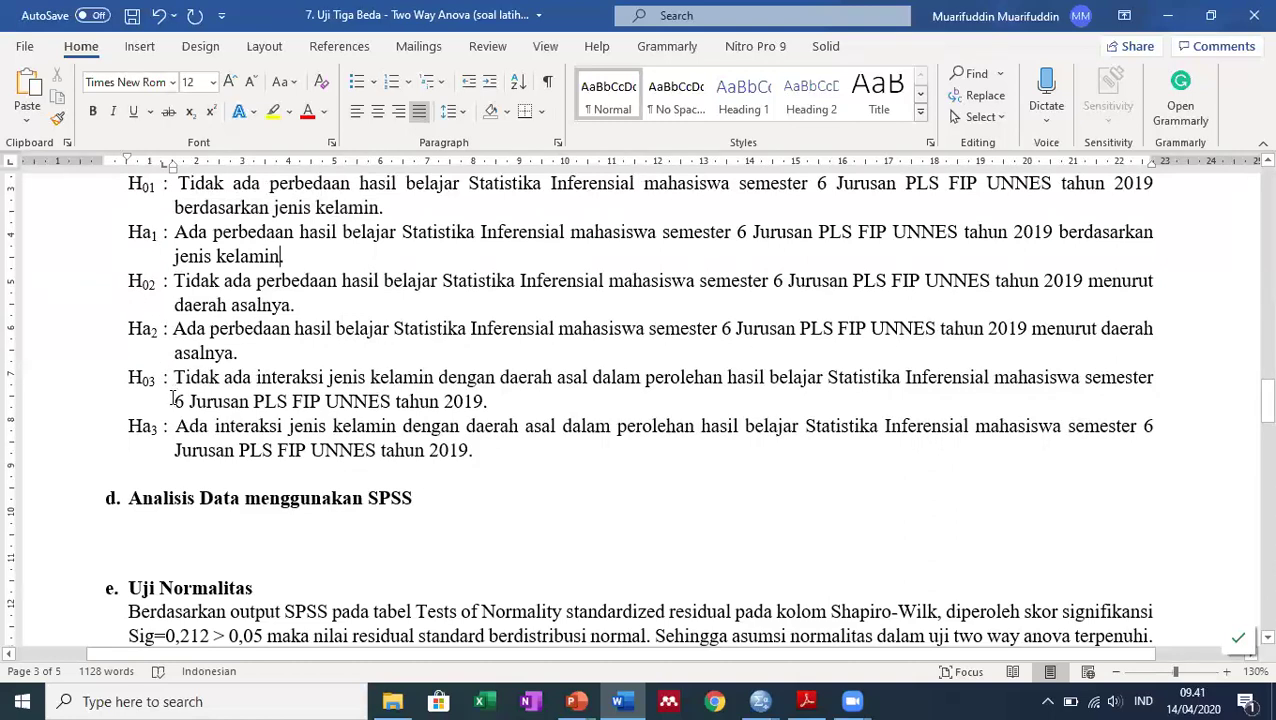
scroll(172, 399, "down", 1)
scroll(172, 406, "up", 3)
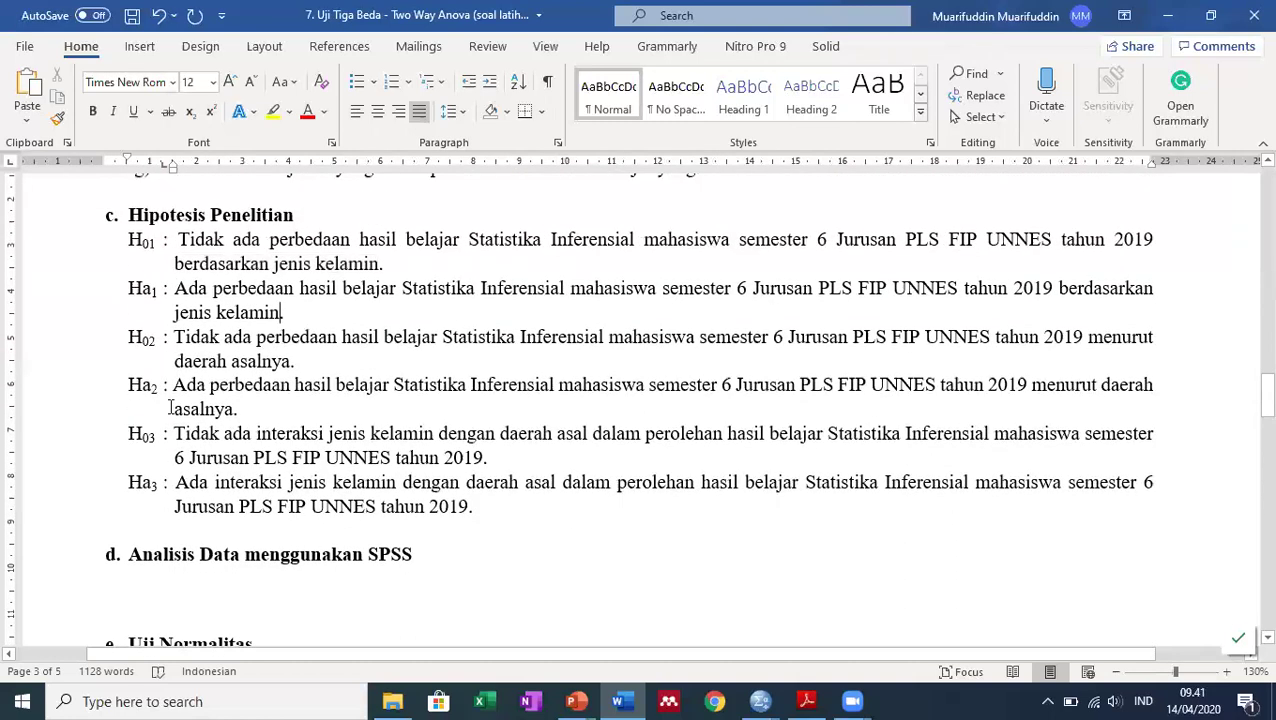
scroll(228, 505, "up", 8)
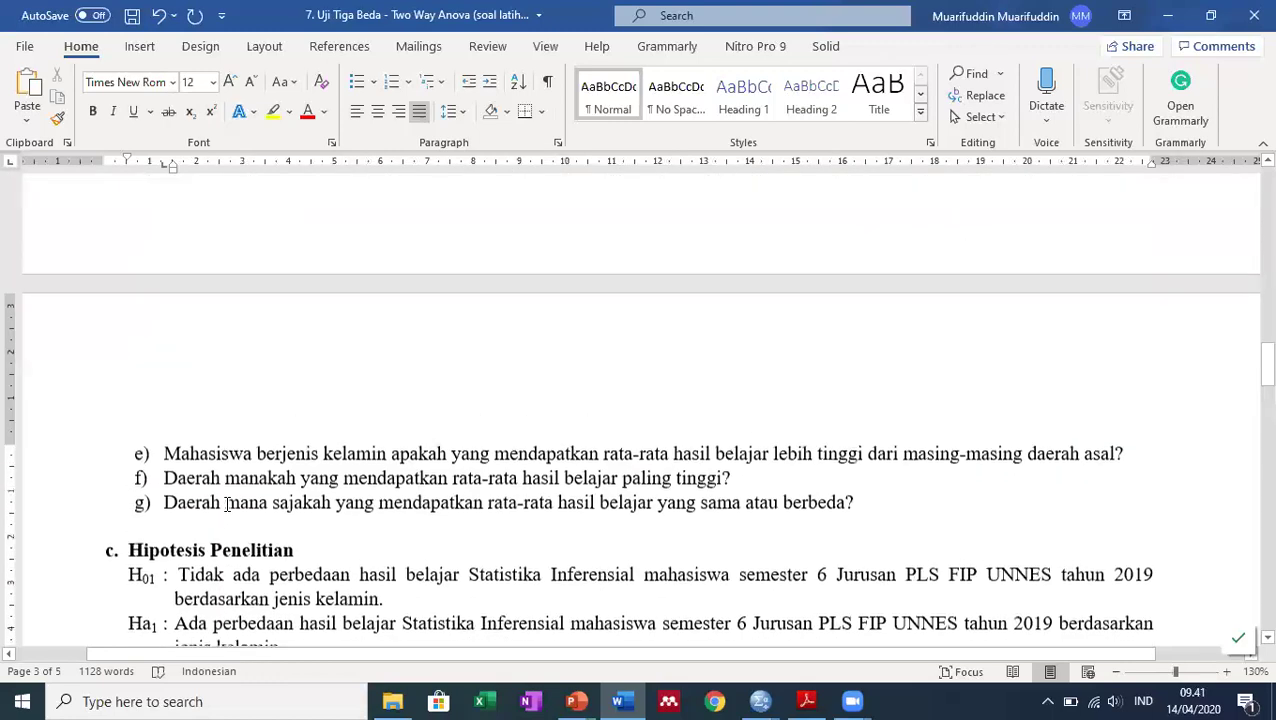
scroll(228, 361, "up", 2)
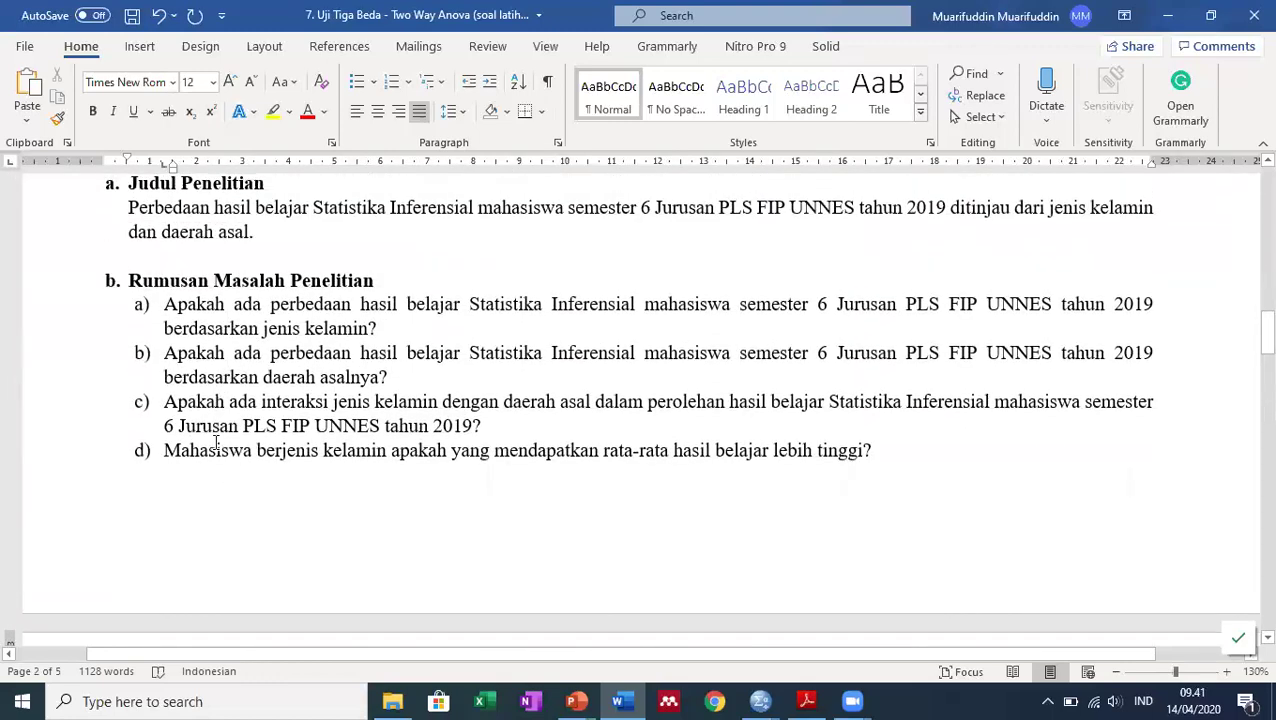
scroll(223, 459, "down", 6)
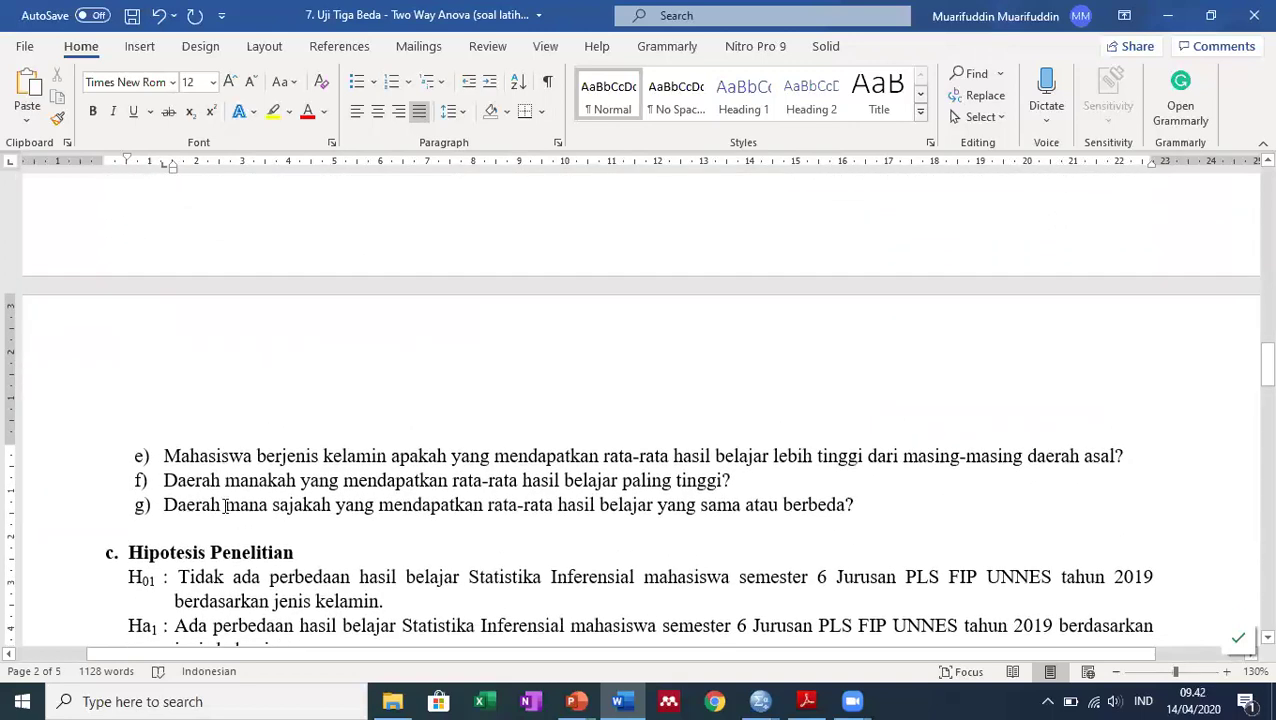
scroll(226, 505, "down", 9)
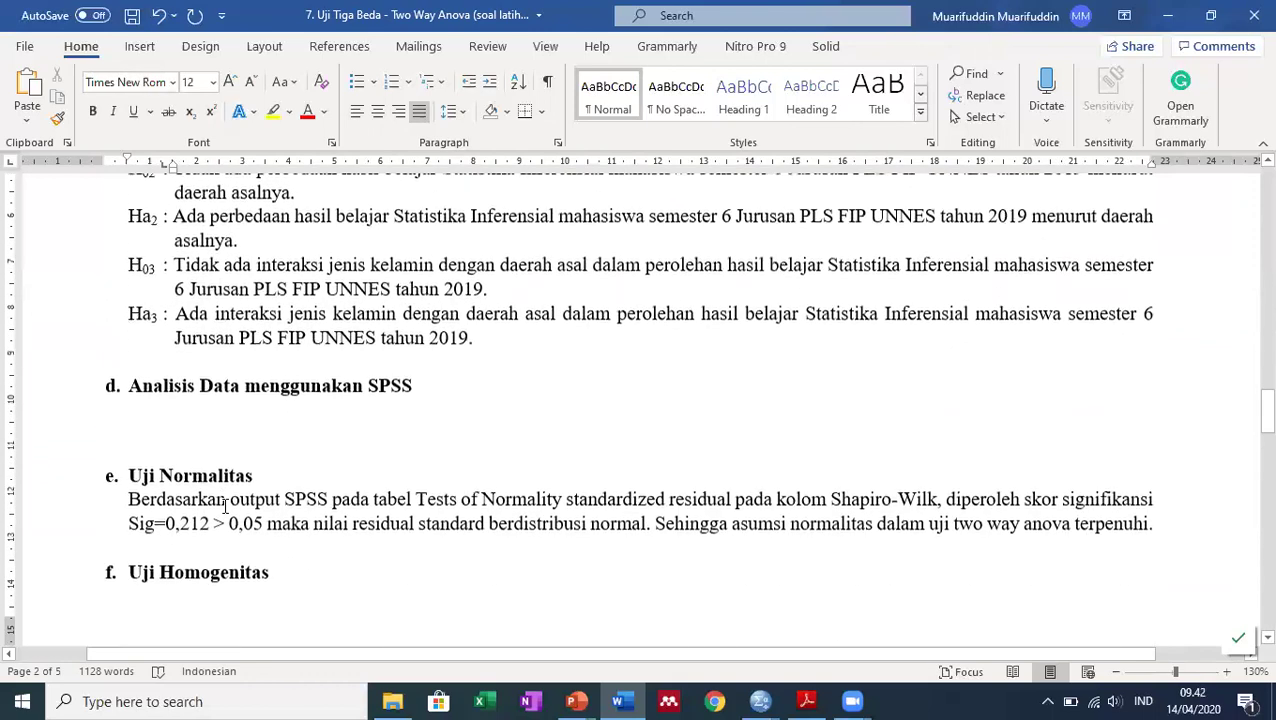
Switch to the untitled dataset in the SPSS Statistics Data Editor and show its Variable View.
left_click(239, 405)
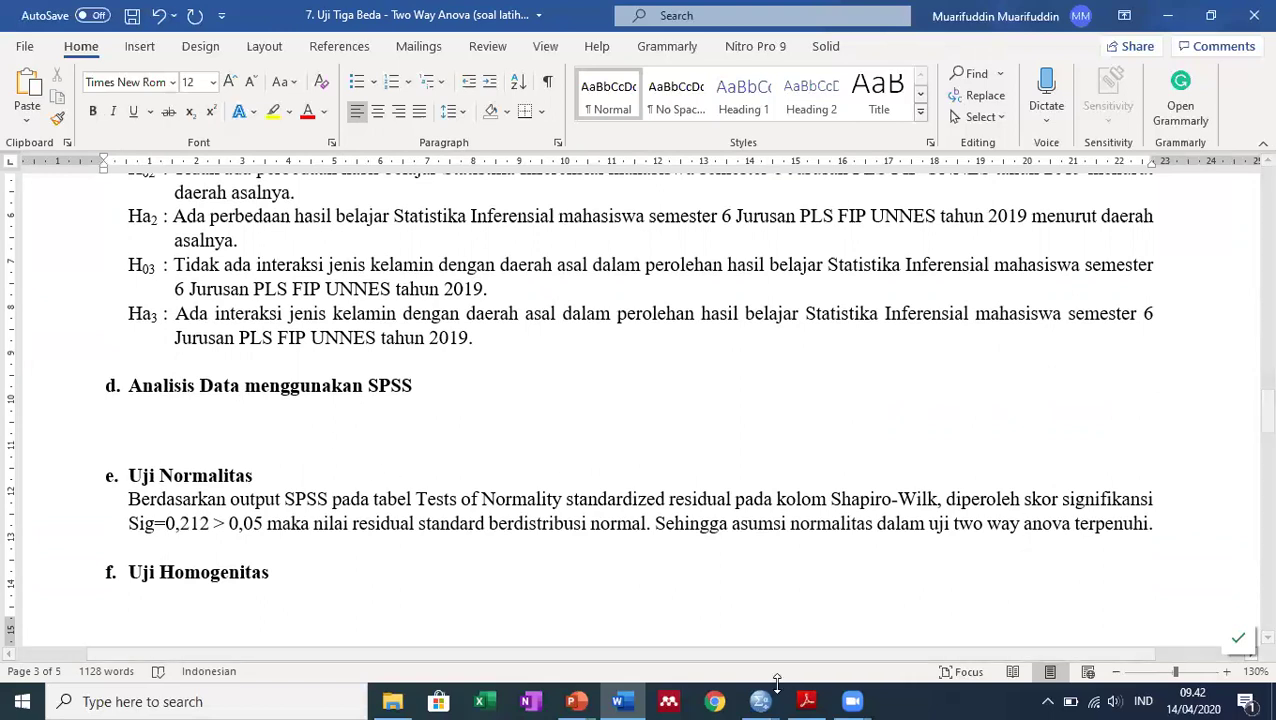
mouse_move(760, 700)
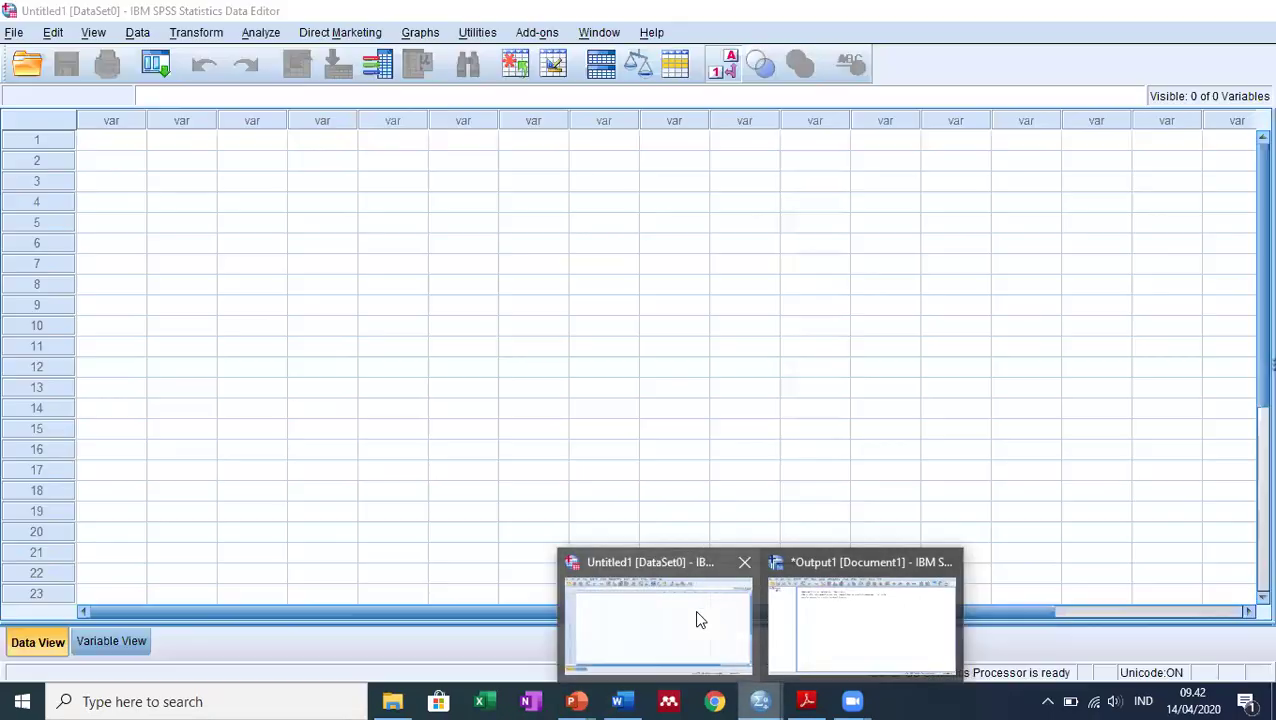
left_click(700, 619)
left_click(103, 643)
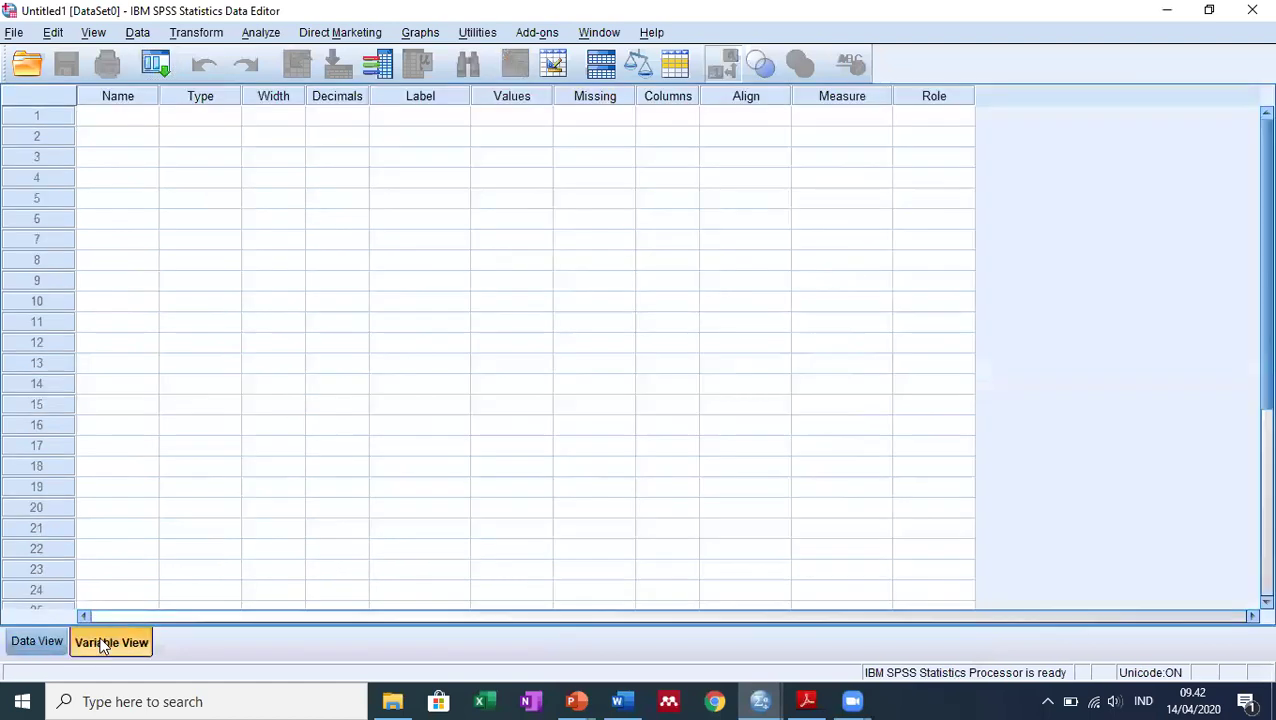
Define three variables named "hasil", "kelamin" and "daerah" in the first three rows.
left_click(148, 116)
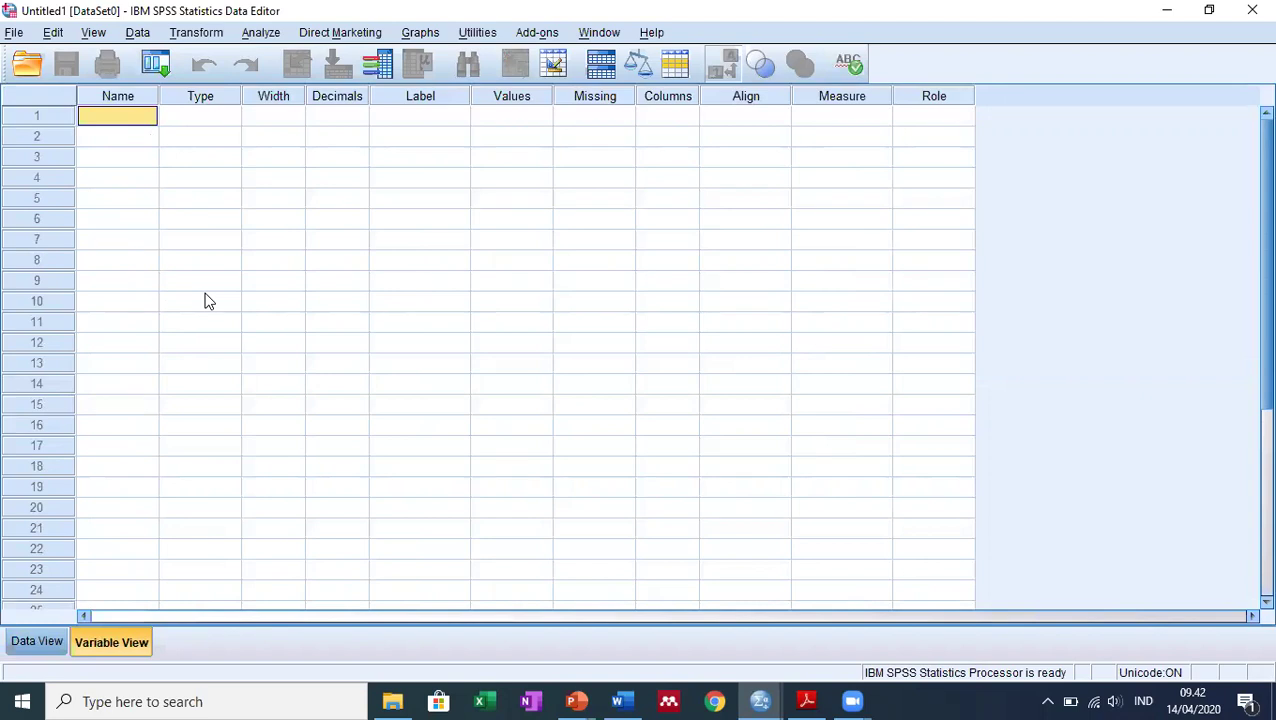
type("hasil")
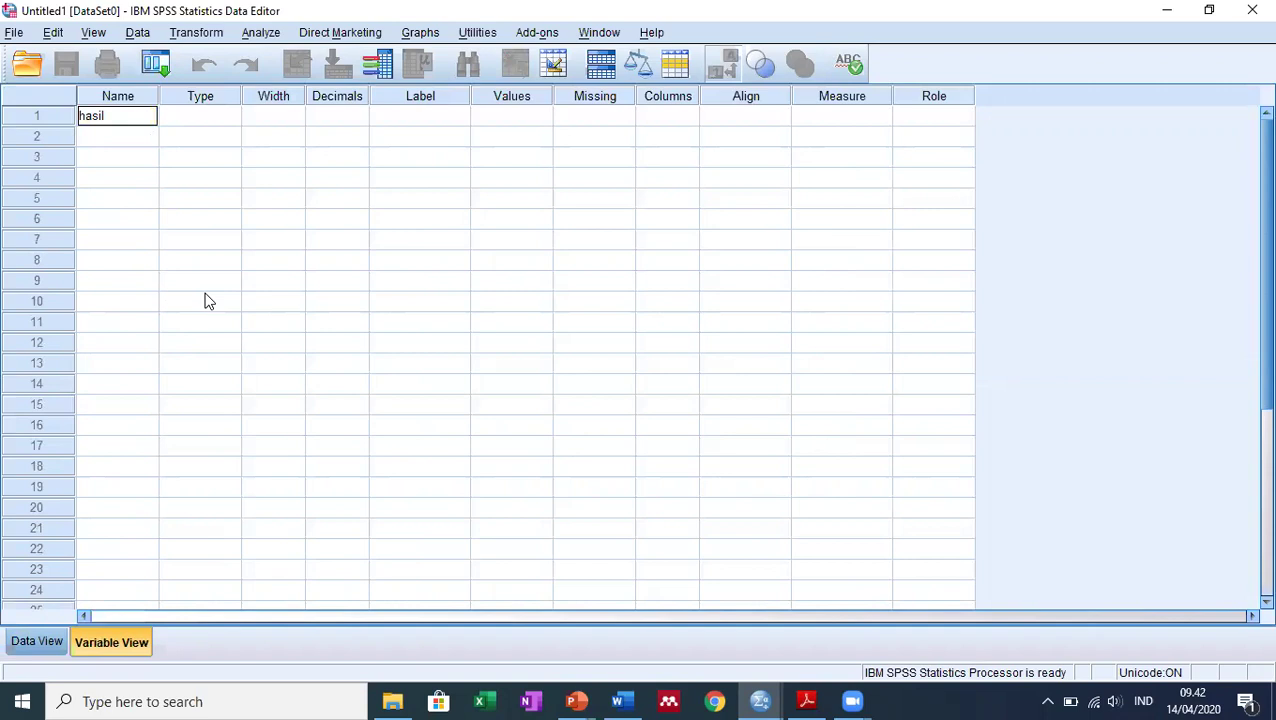
key("Return")
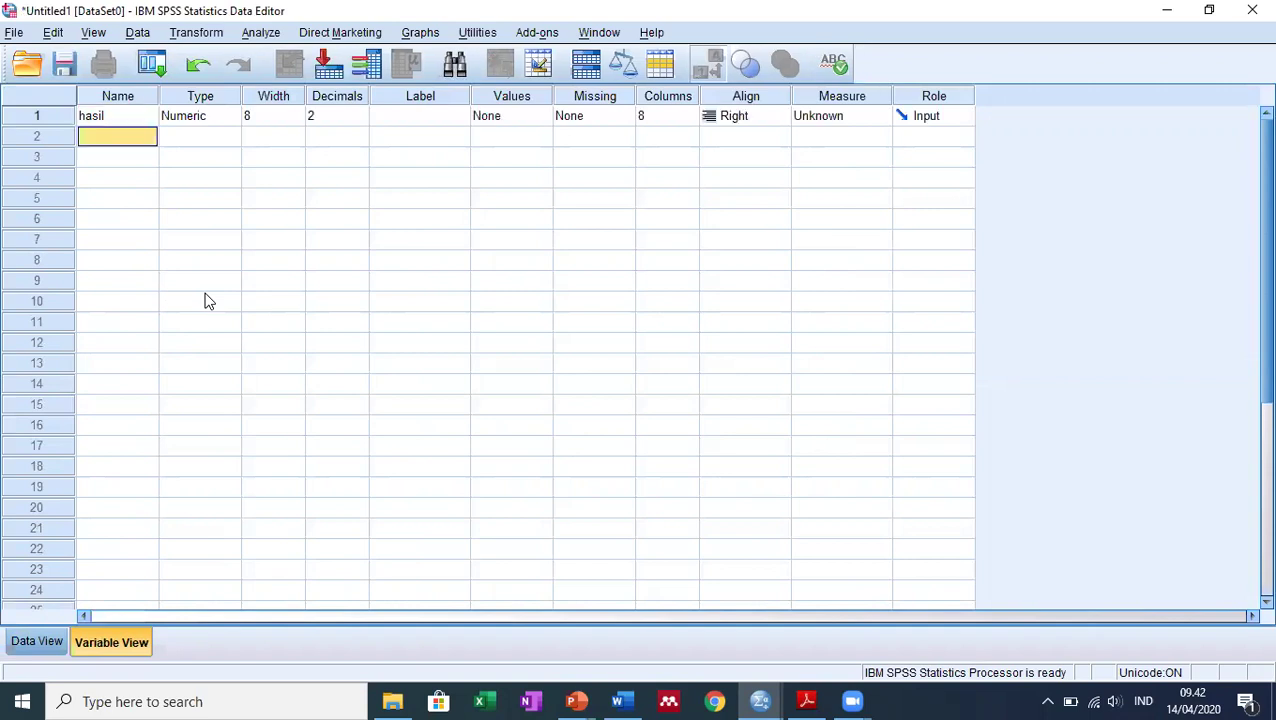
type("kela")
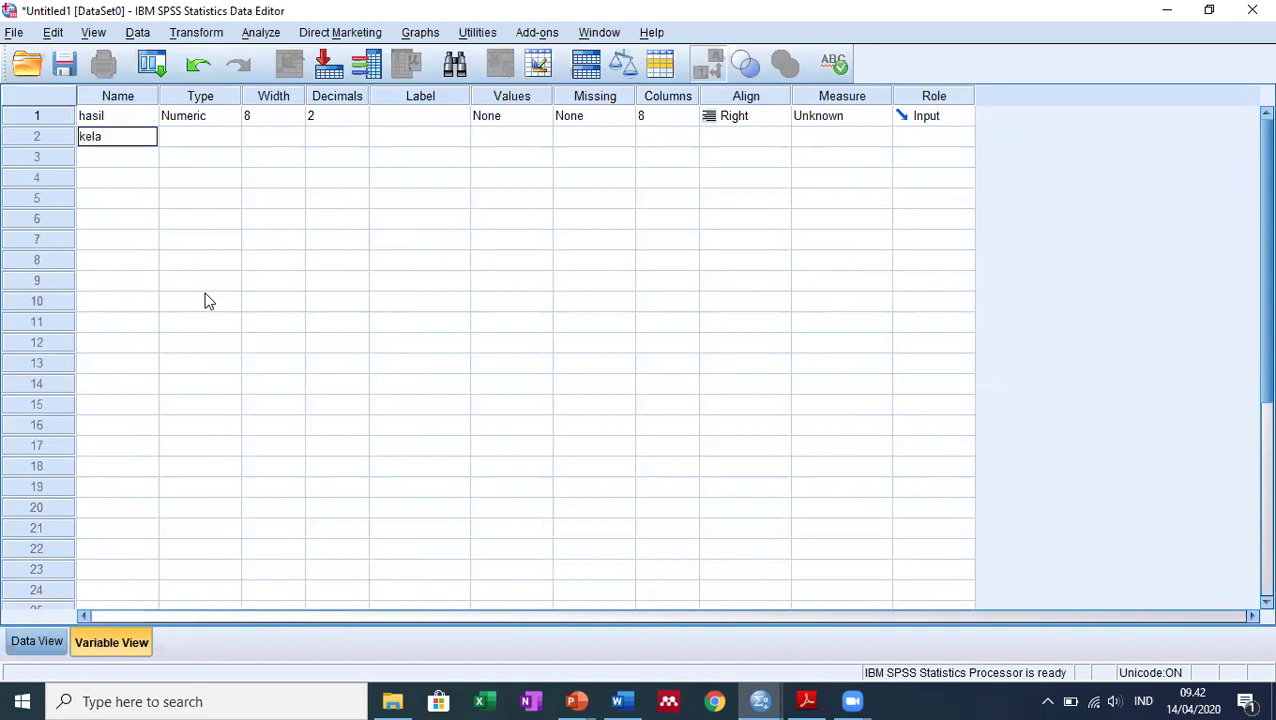
type("min")
key("Return")
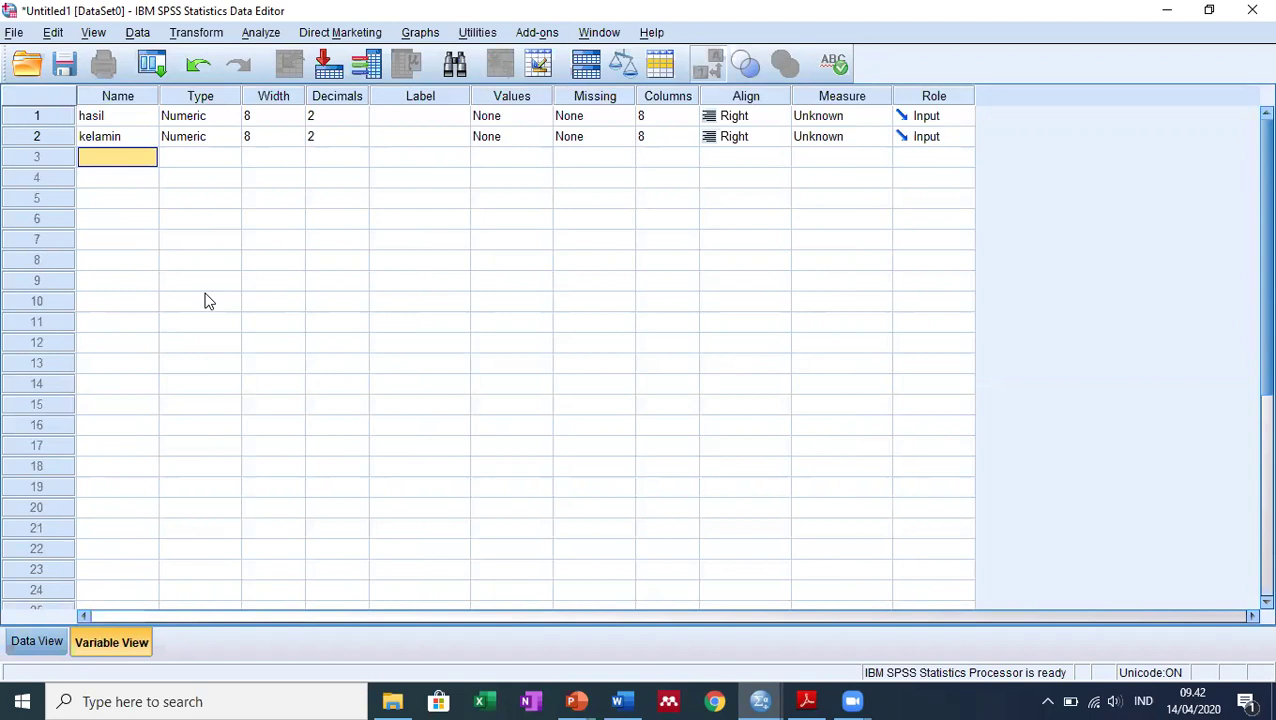
type("daera")
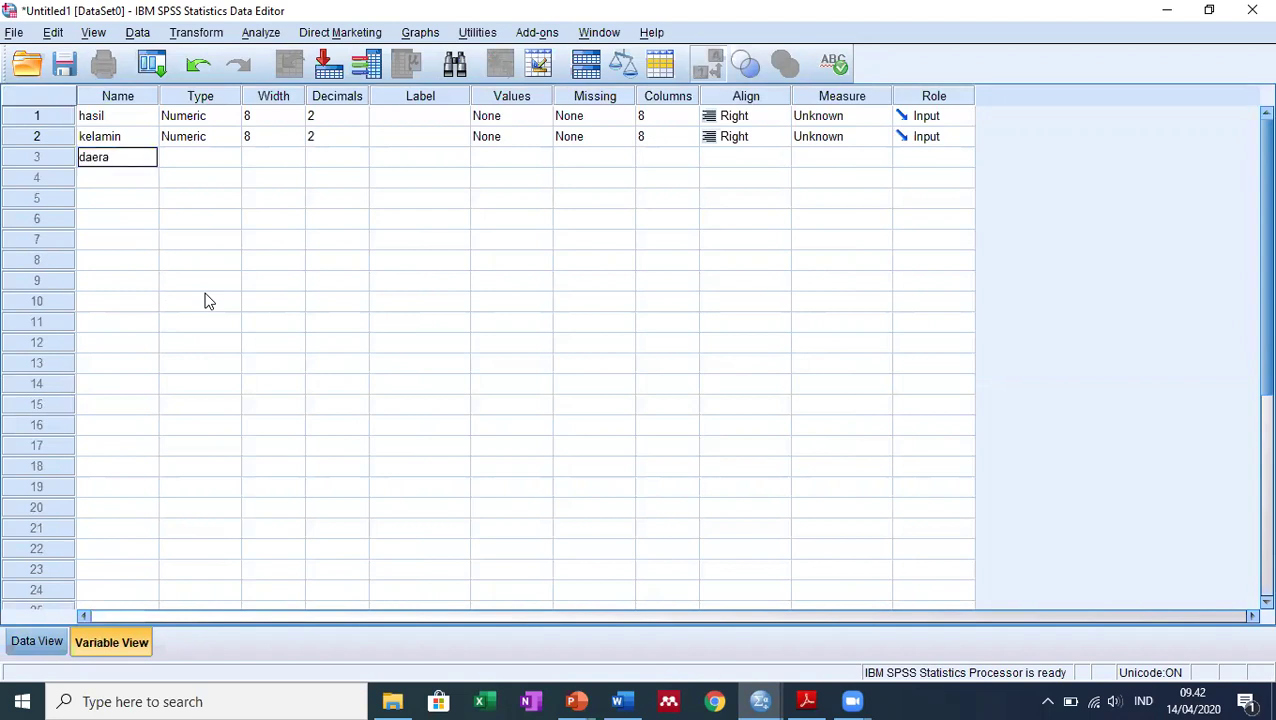
type("h")
key("Return")
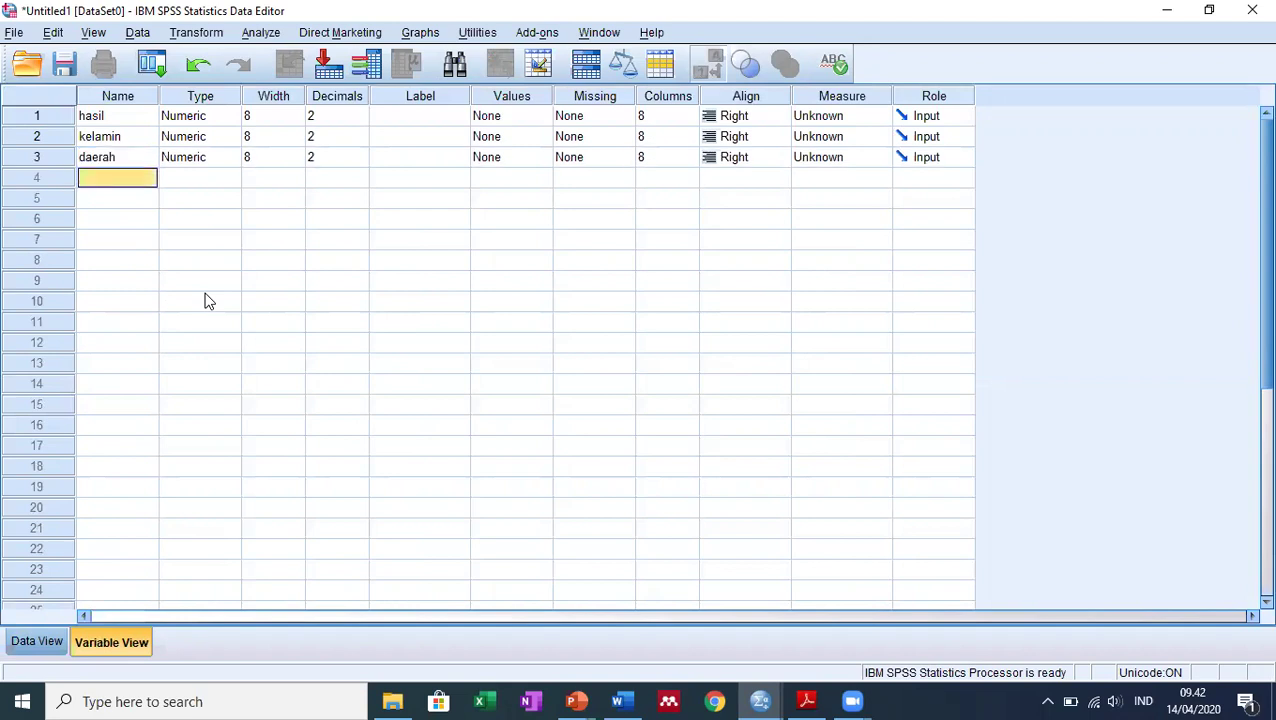
Label the hasil variable "hasil belajar statistika inferensial".
left_click(450, 120)
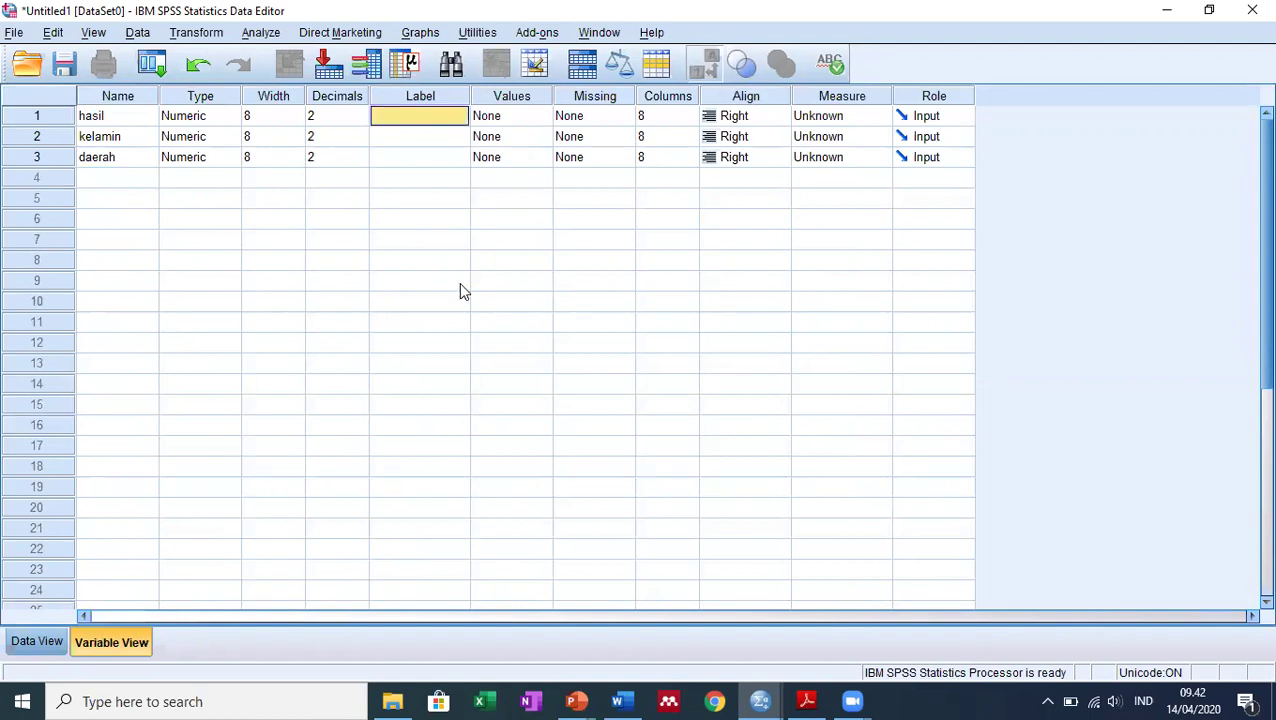
type("hasil e")
key("BackSpace")
type("belajar statistik")
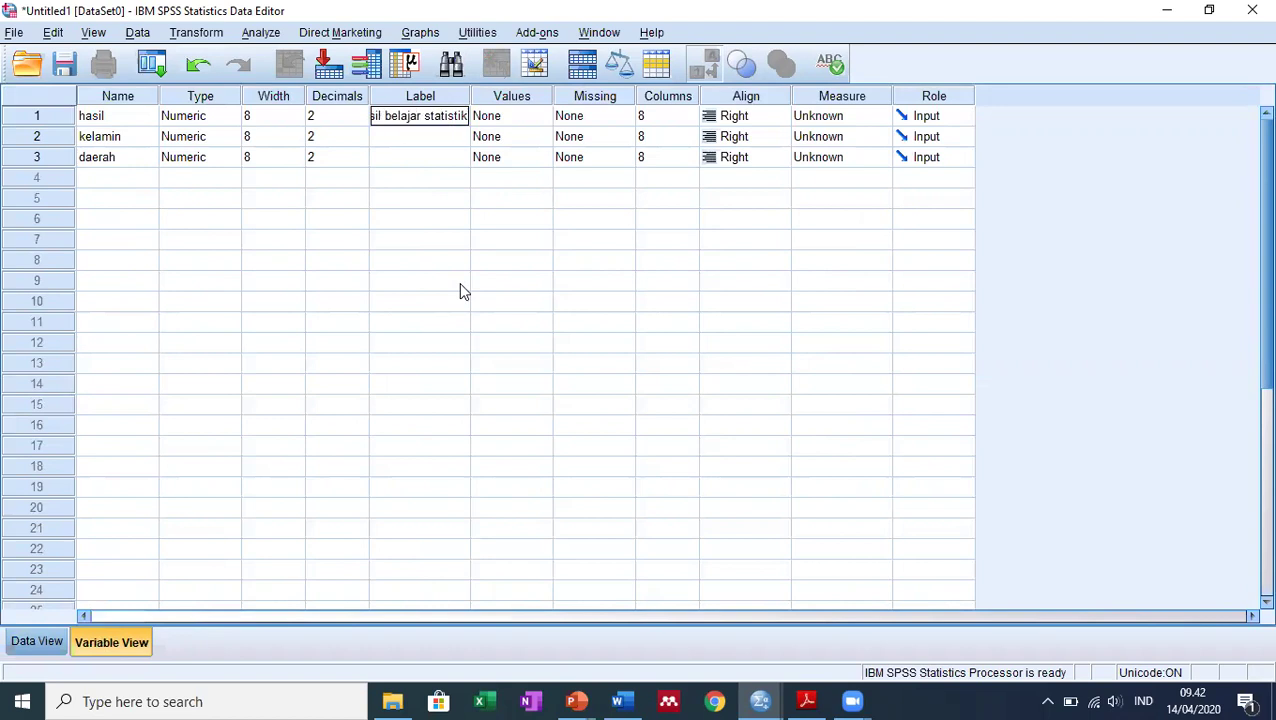
type("a inferensial")
key("Return")
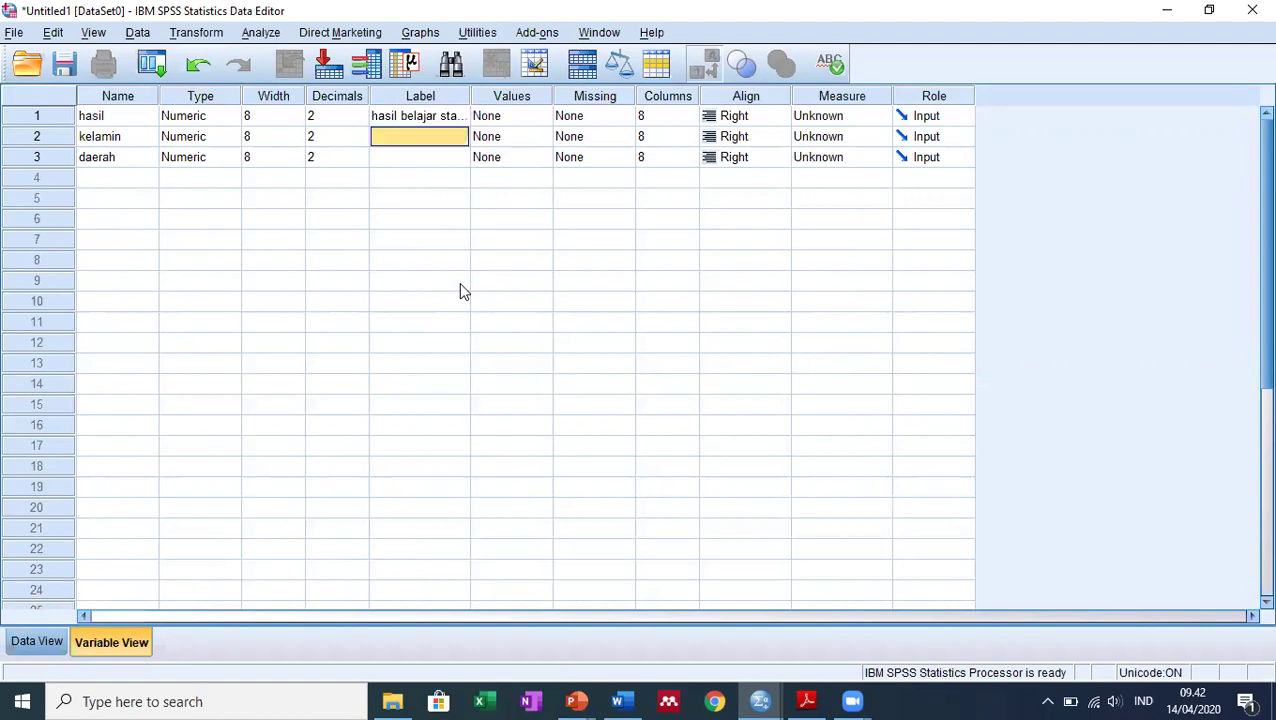
Label the kelamin variable "jenis kelamin" and the daerah variable "daerah asal".
type("jenis kealm")
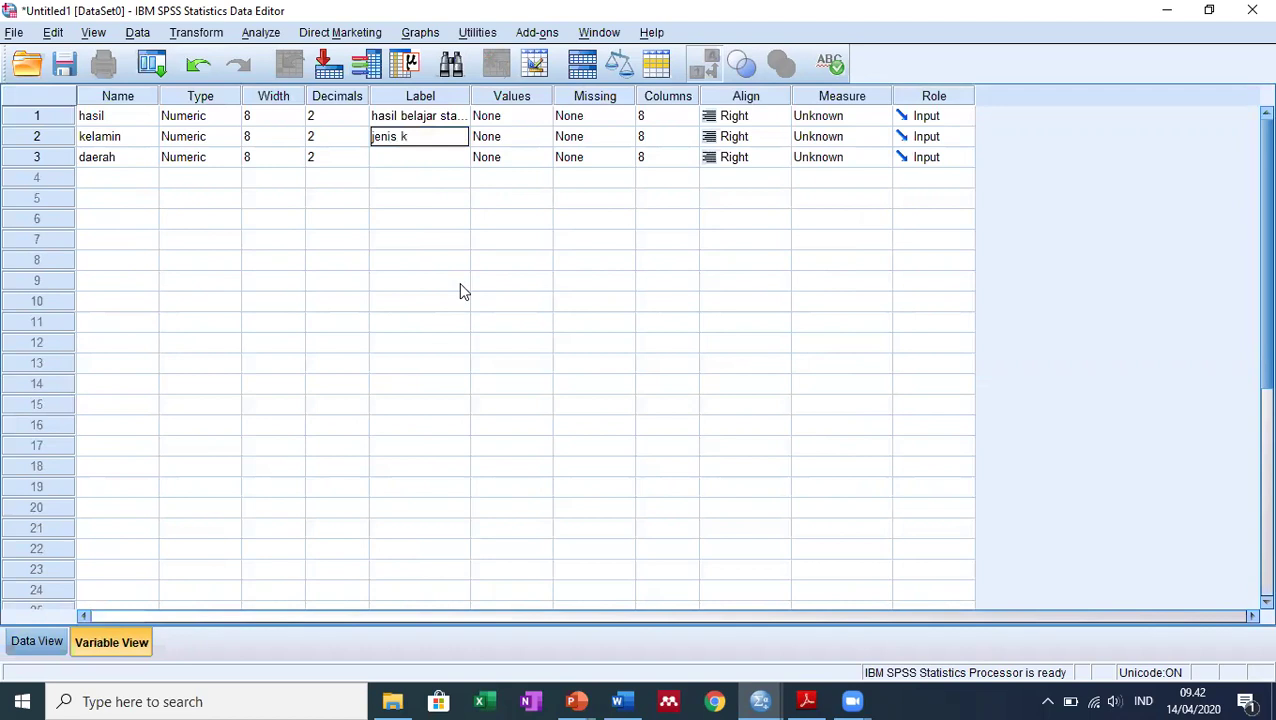
key("BackSpace")
key("BackSpace")
key("BackSpace")
type("lamin")
key("Return")
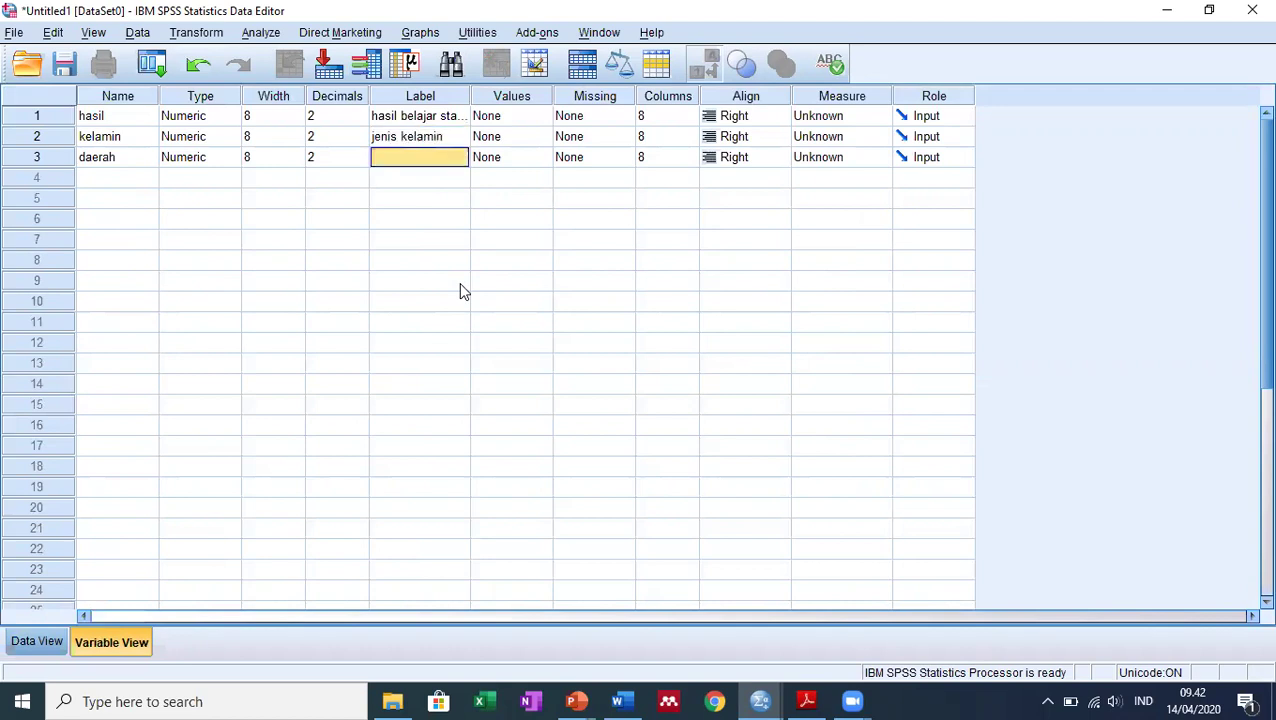
type("daerah asal")
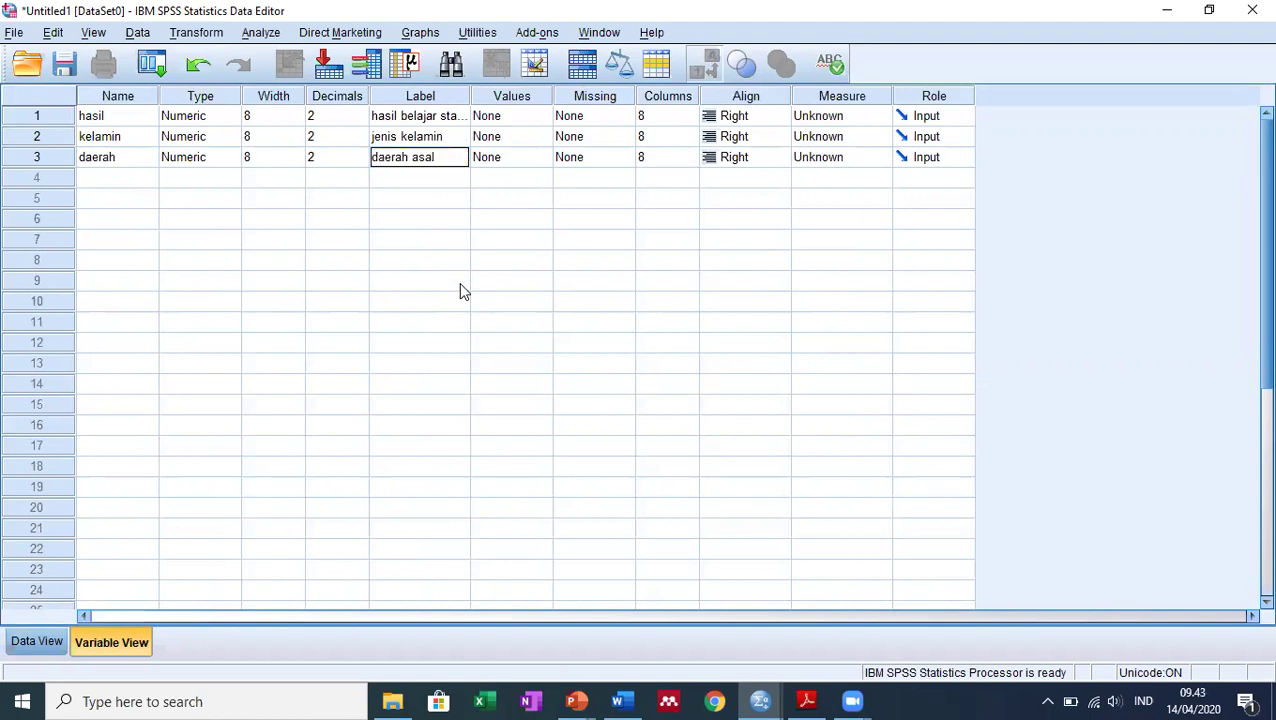
Set the decimals of hasil, kelamin and daerah to 0.
left_click(358, 118)
left_click(360, 120)
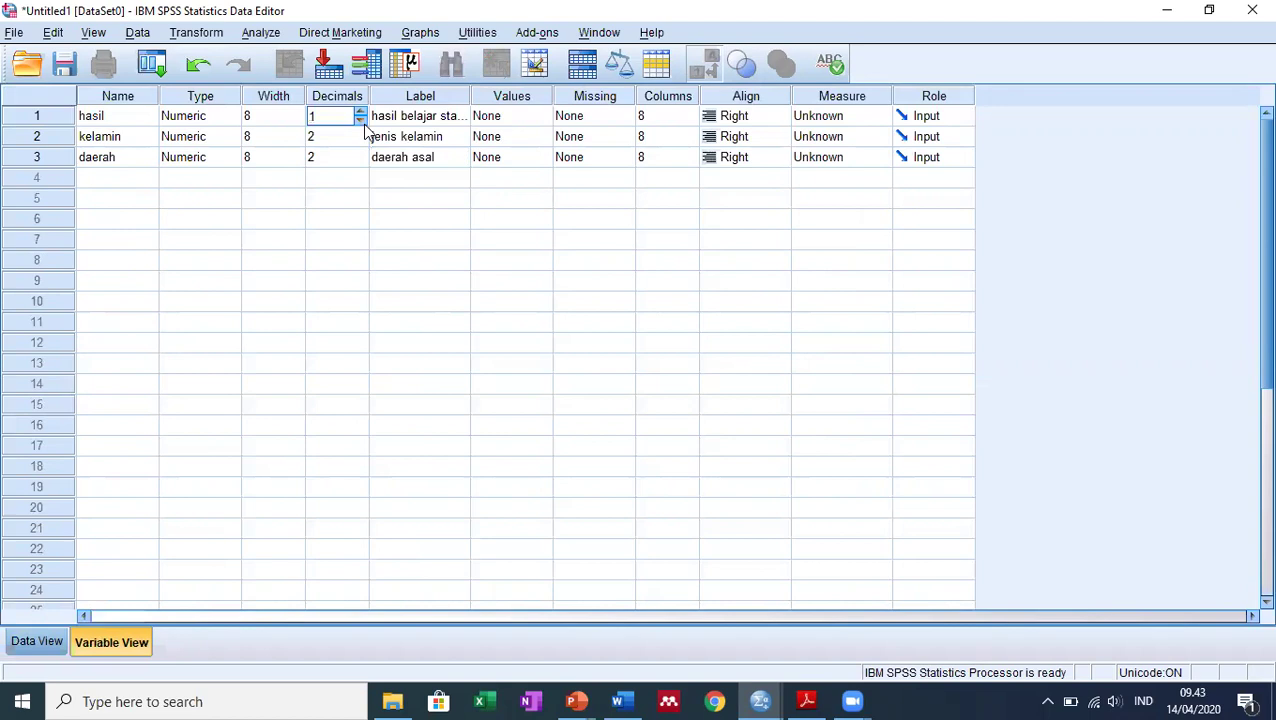
left_click(363, 124)
left_click(362, 139)
left_click(362, 140)
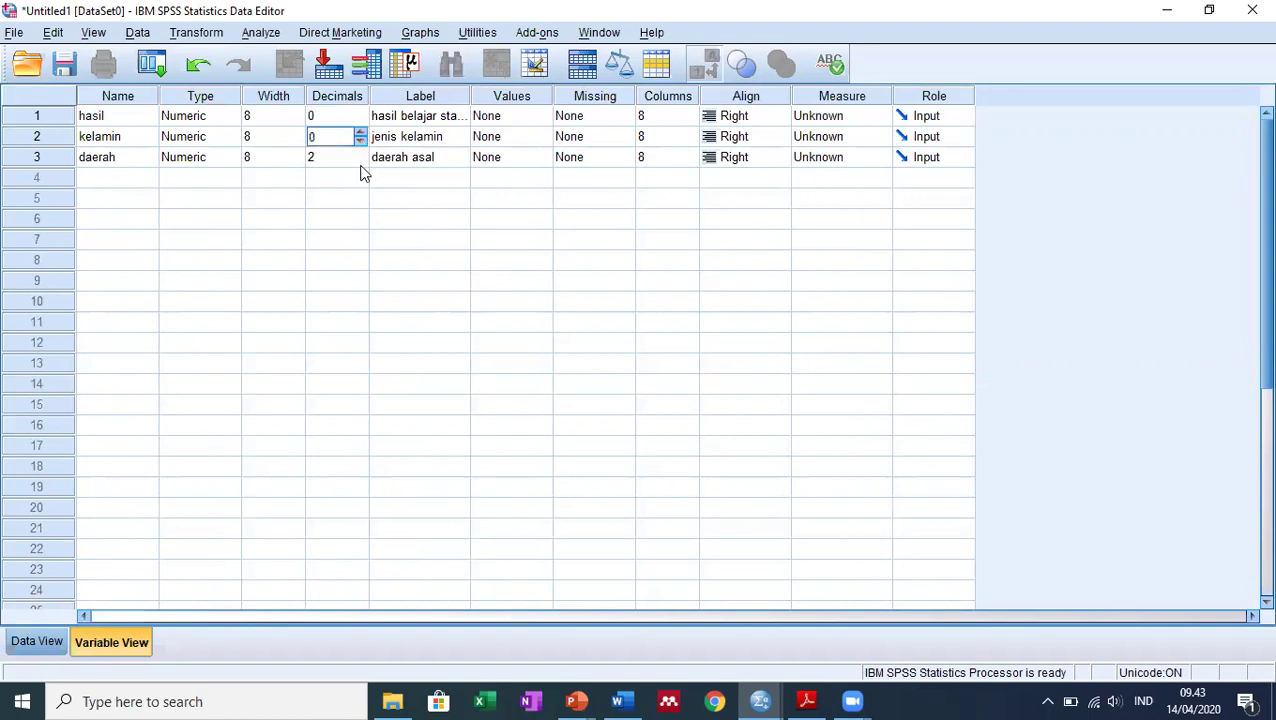
left_click(361, 162)
left_click(361, 162)
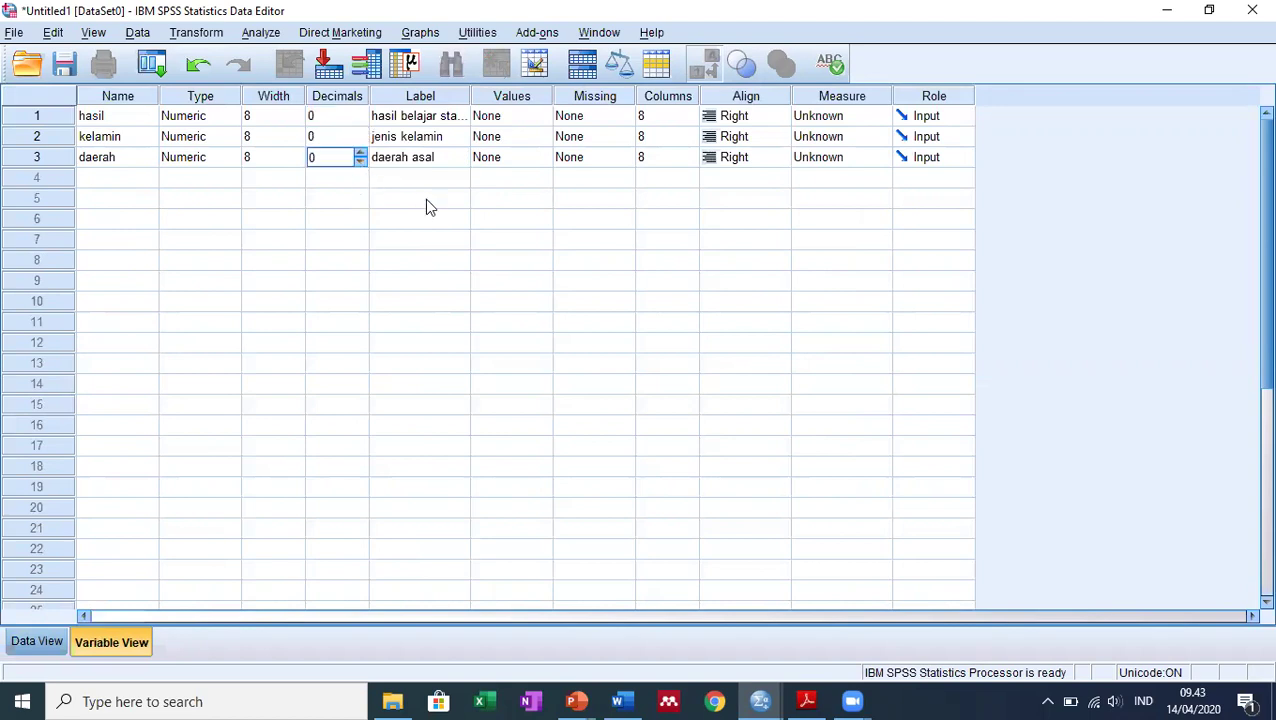
Set the measurement level of hasil to Scale and of kelamin and daerah to Nominal.
left_click(881, 118)
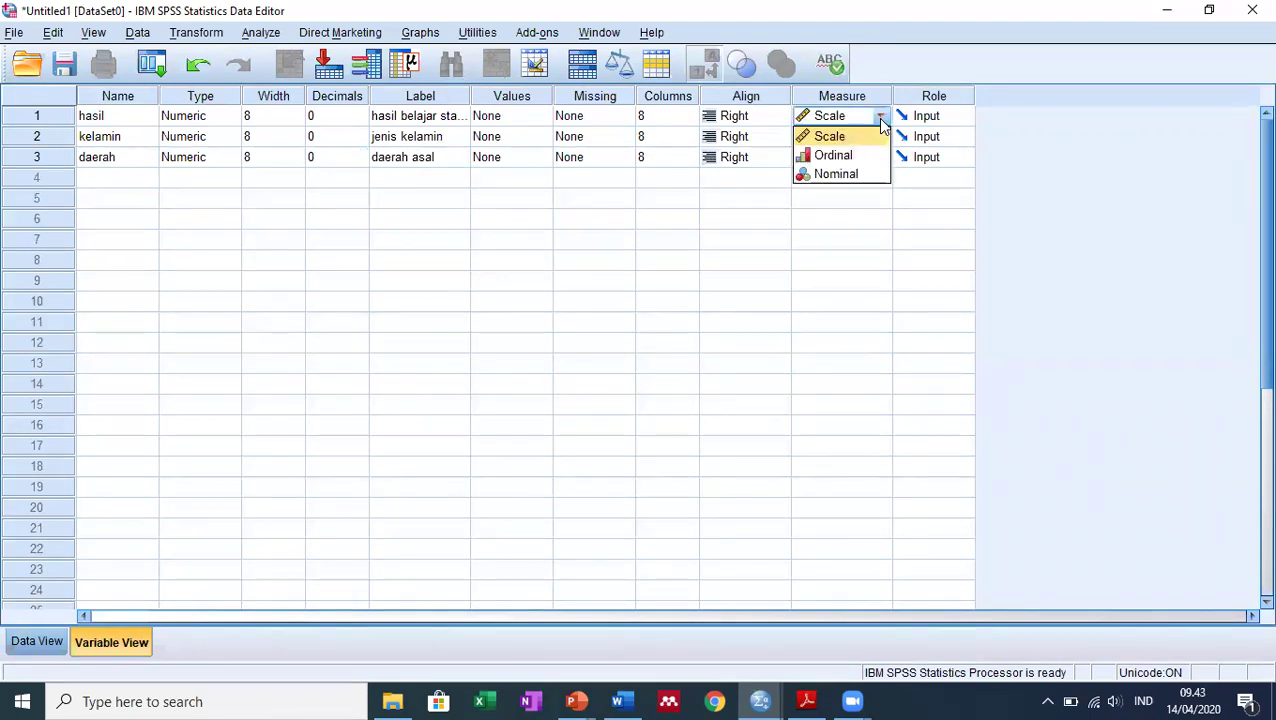
left_click(865, 136)
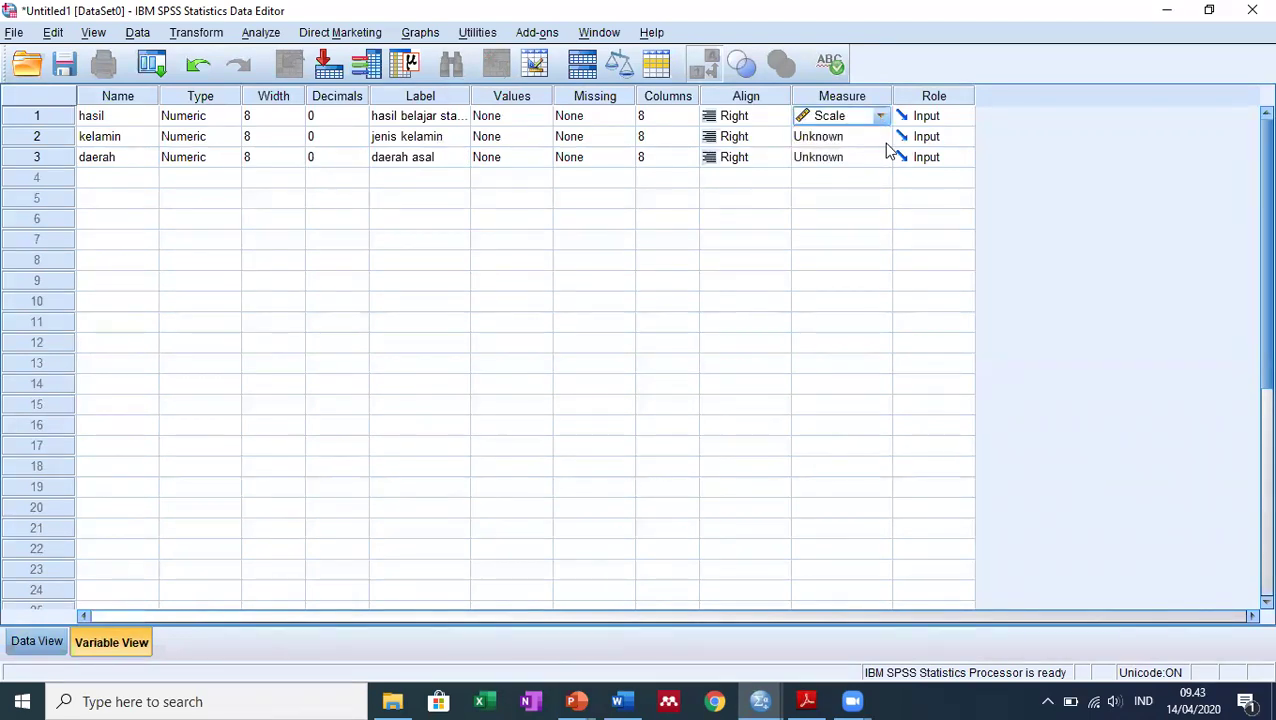
left_click(881, 140)
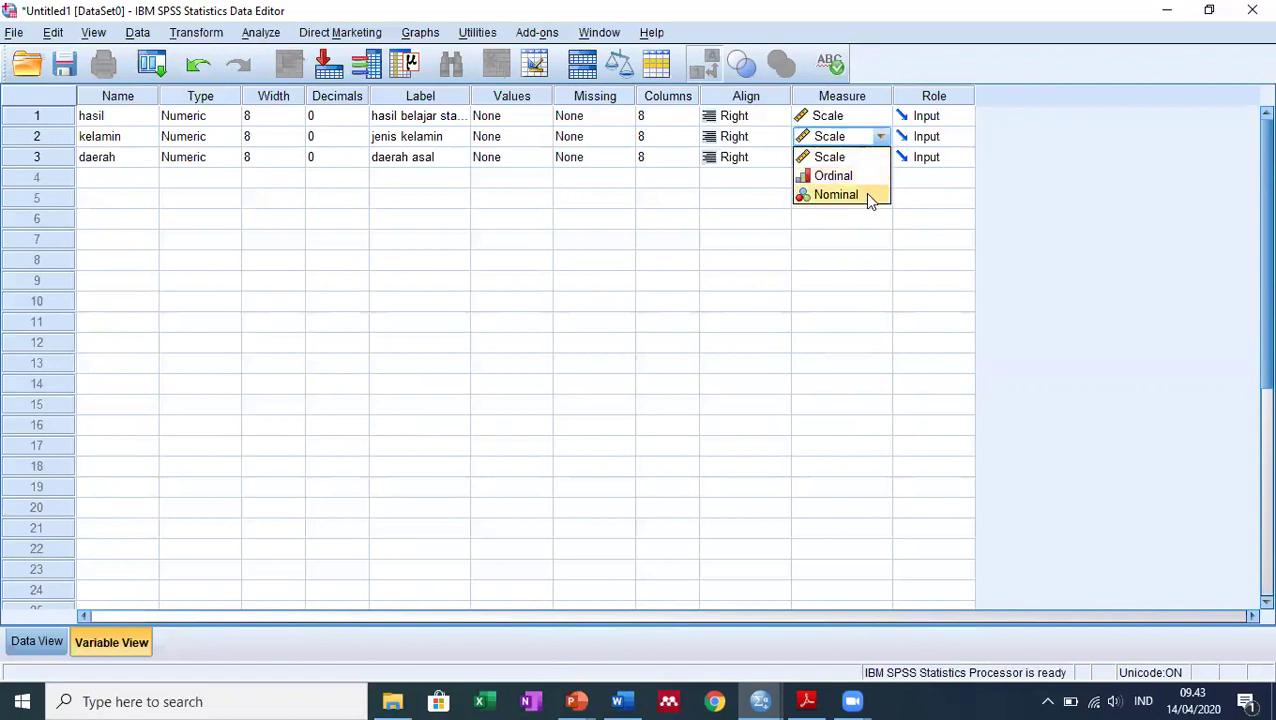
left_click(869, 196)
left_click(881, 159)
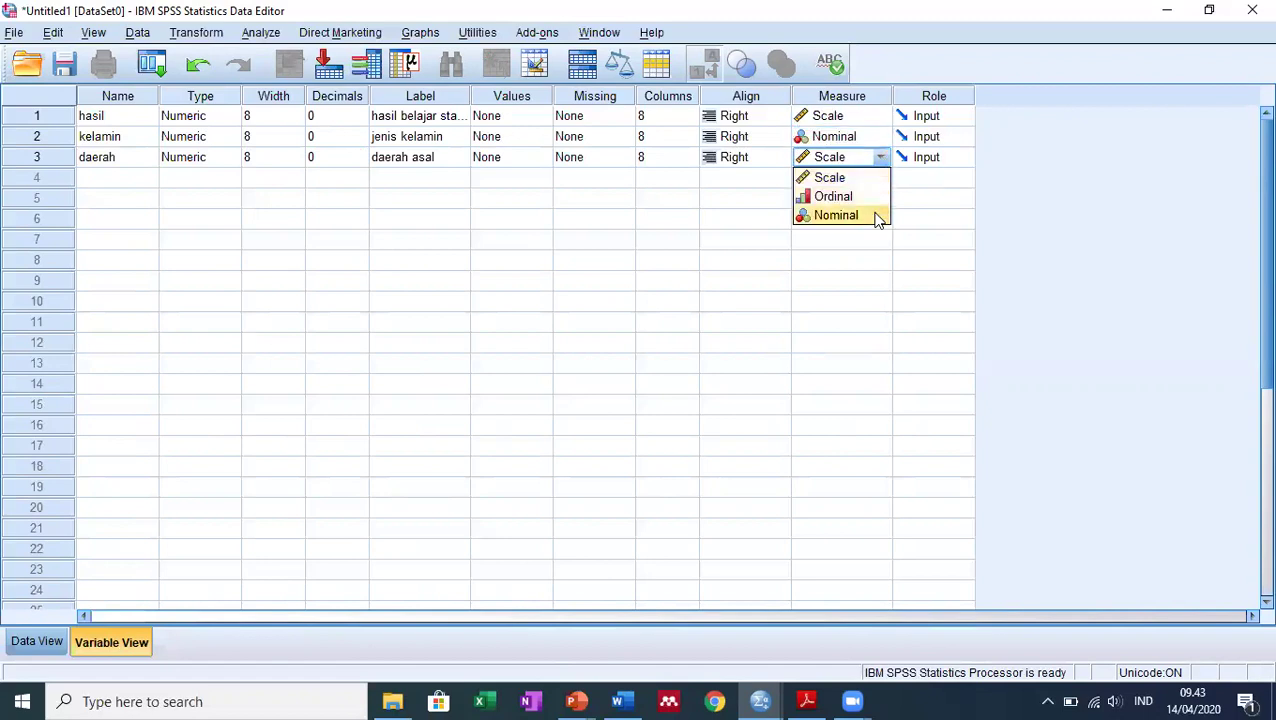
left_click(877, 216)
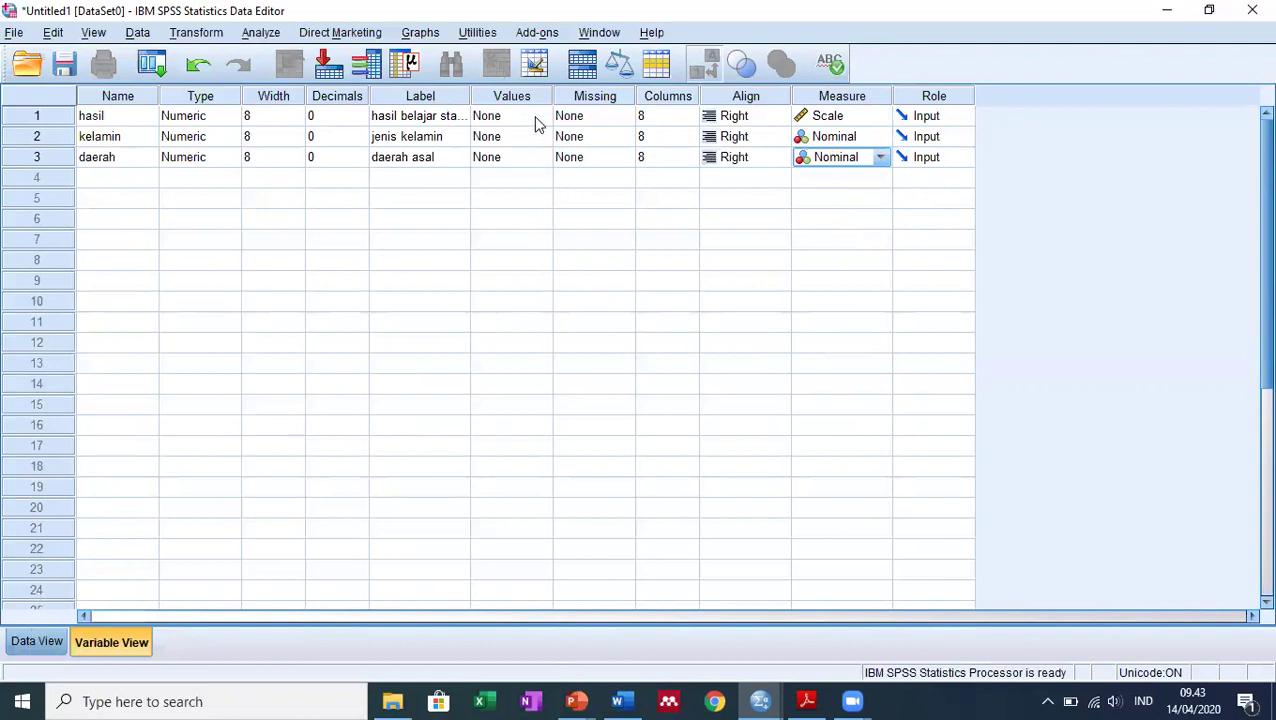
Open the value labels of kelamin and enter value 1 with the label "perempuan".
left_click(545, 139)
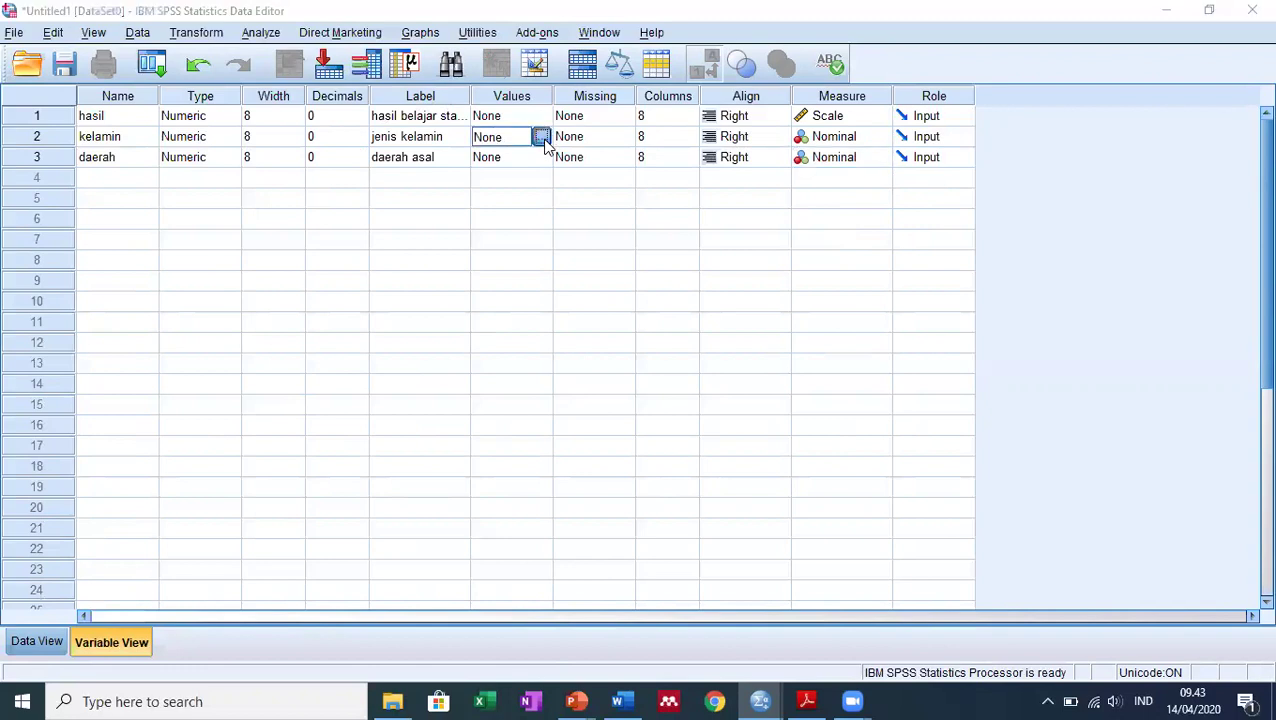
left_click(545, 137)
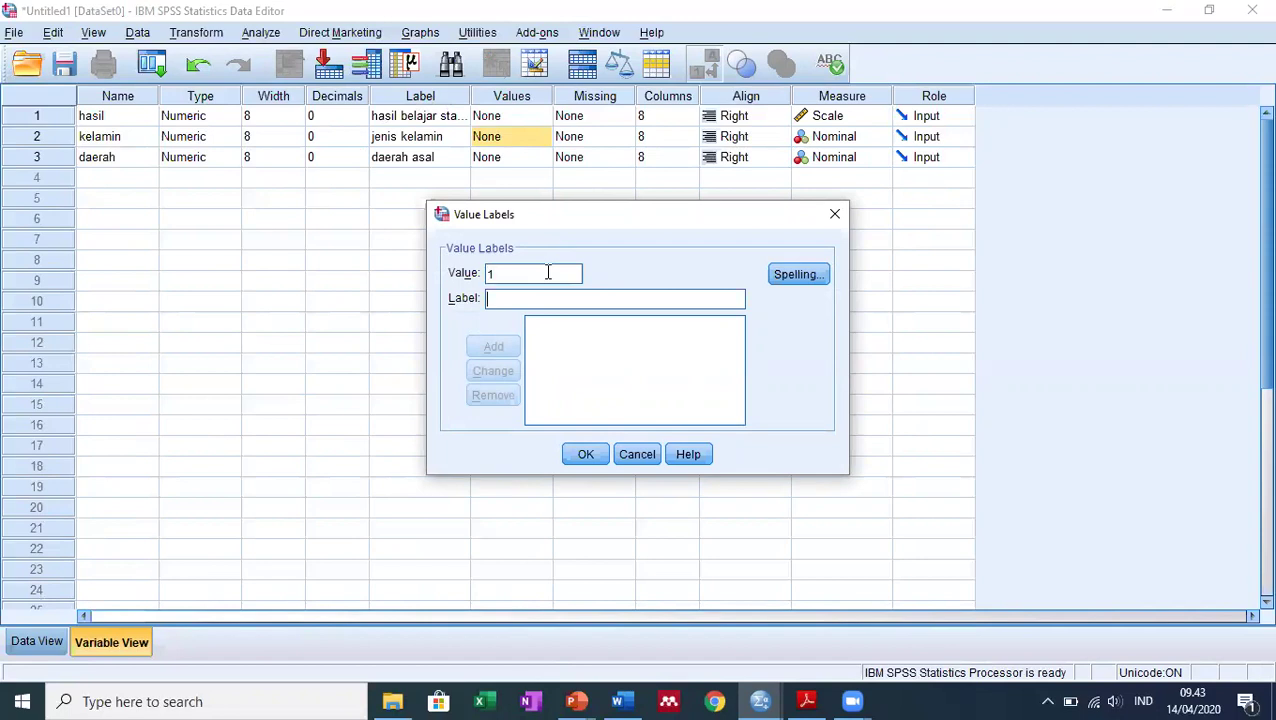
type("peremp")
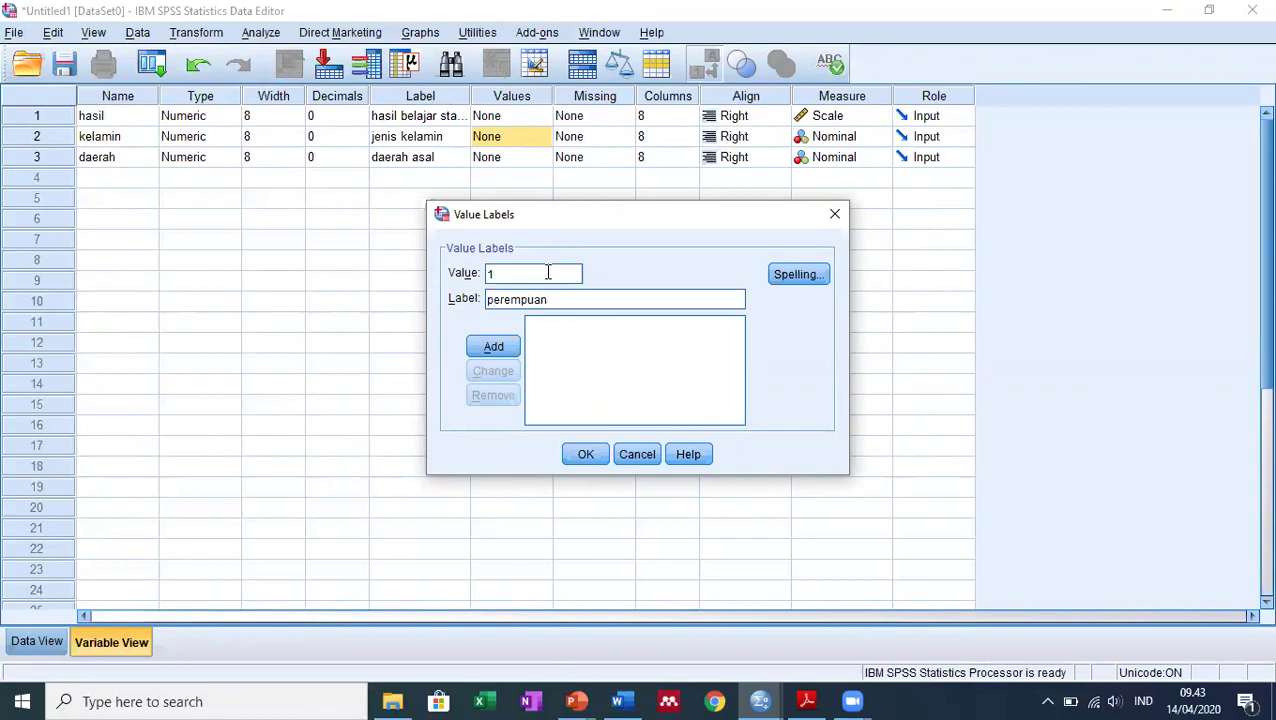
type("uan")
Check the category codes and data table in the Word exercise document, and return to the SPSS Value Labels dialog.
left_click(617, 701)
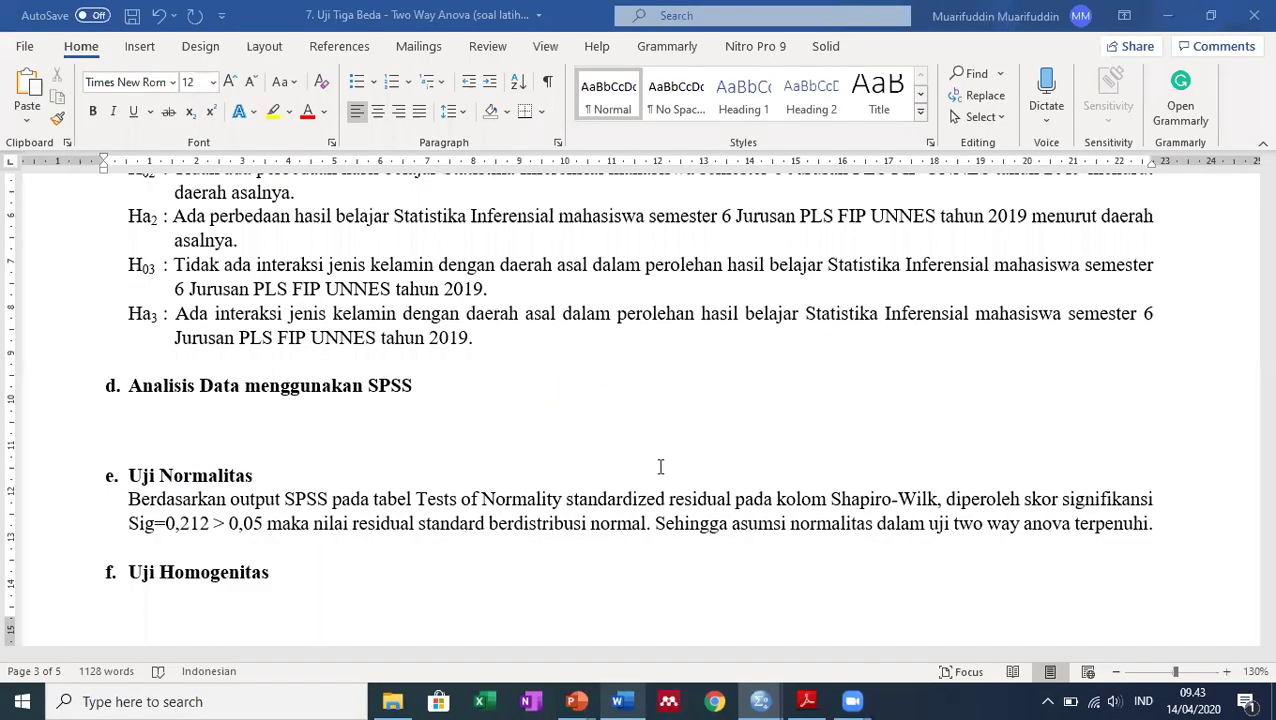
scroll(670, 393, "up", 3)
scroll(670, 393, "up", 15)
scroll(666, 475, "down", 2)
scroll(644, 504, "down", 3)
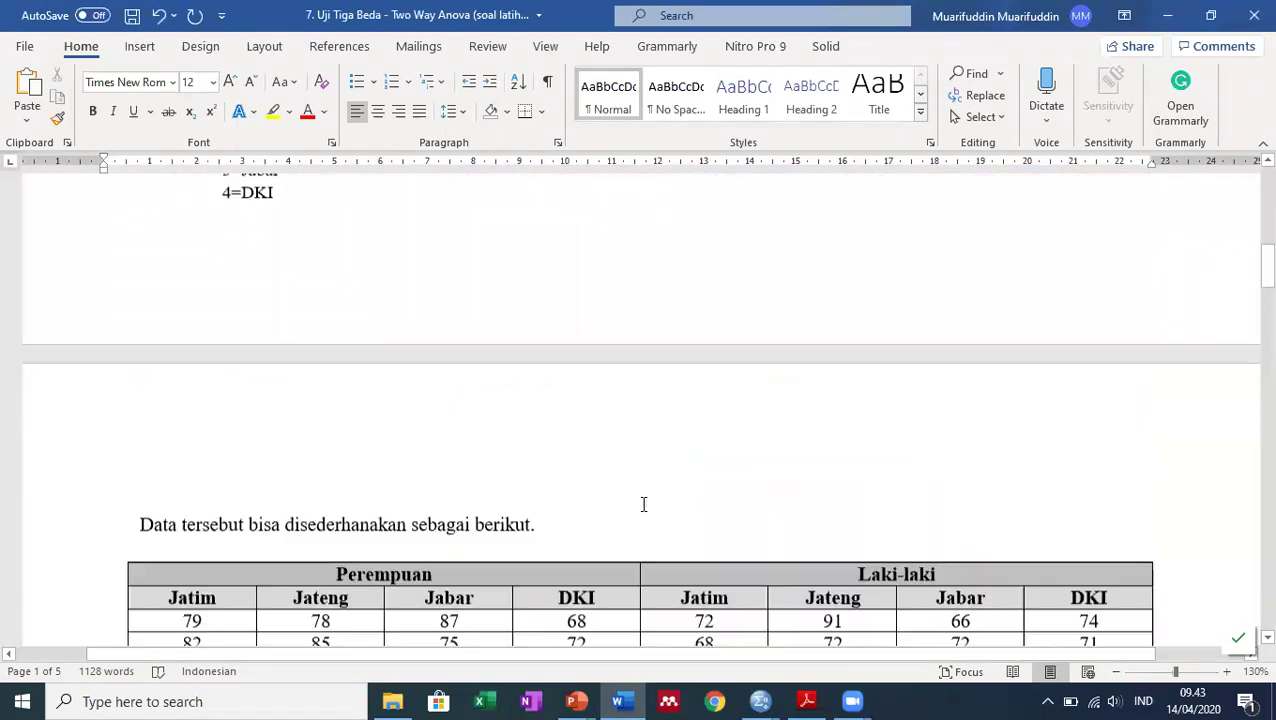
scroll(643, 505, "up", 15)
scroll(643, 505, "down", 12)
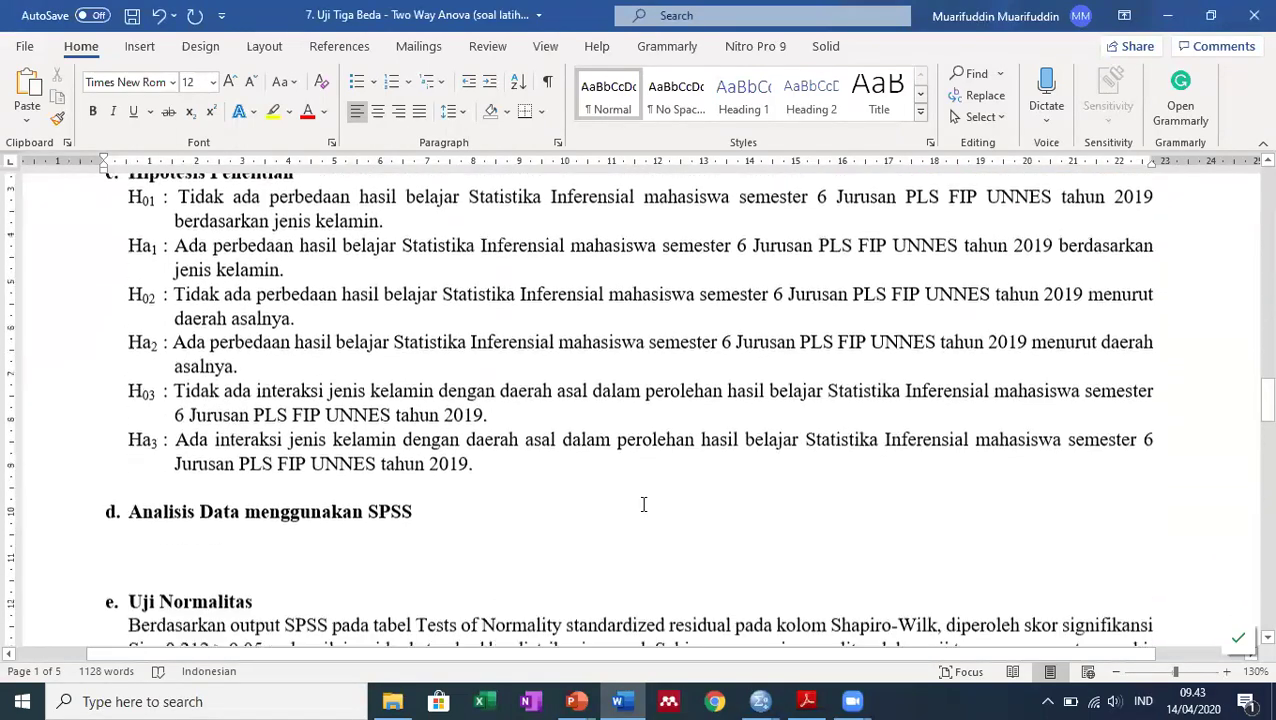
scroll(643, 504, "down", 2)
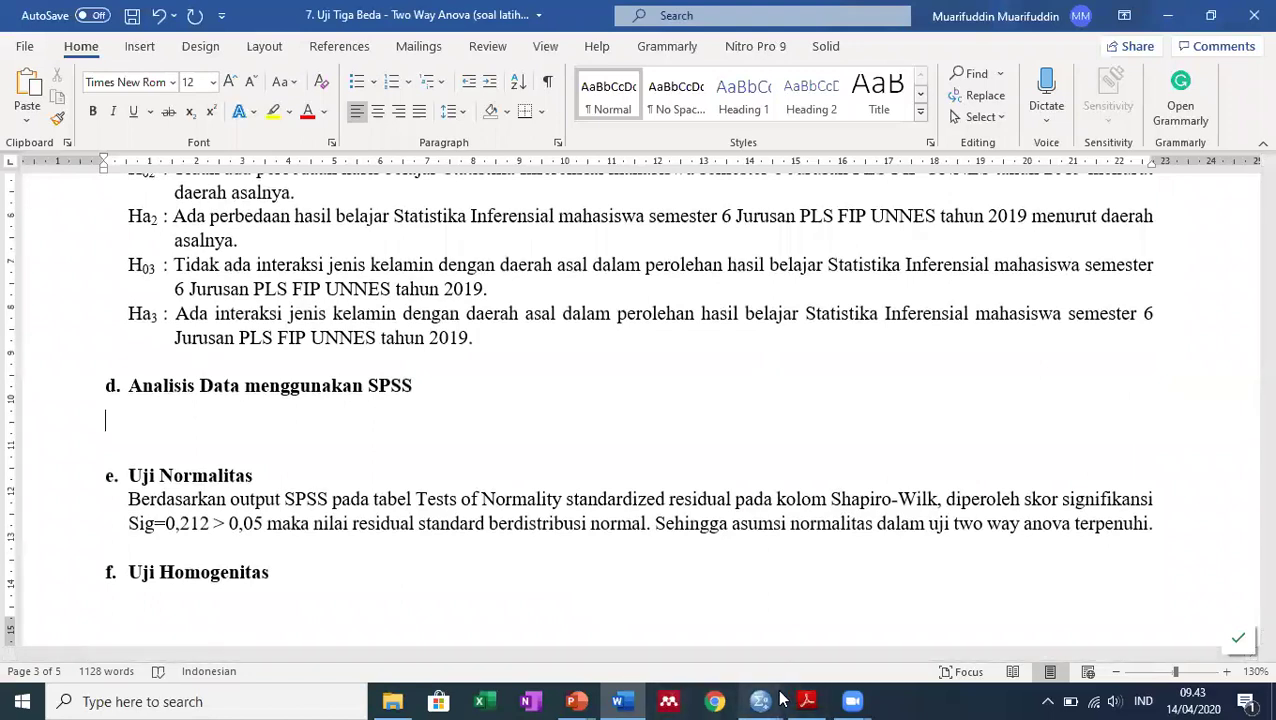
mouse_move(781, 699)
left_click(637, 615)
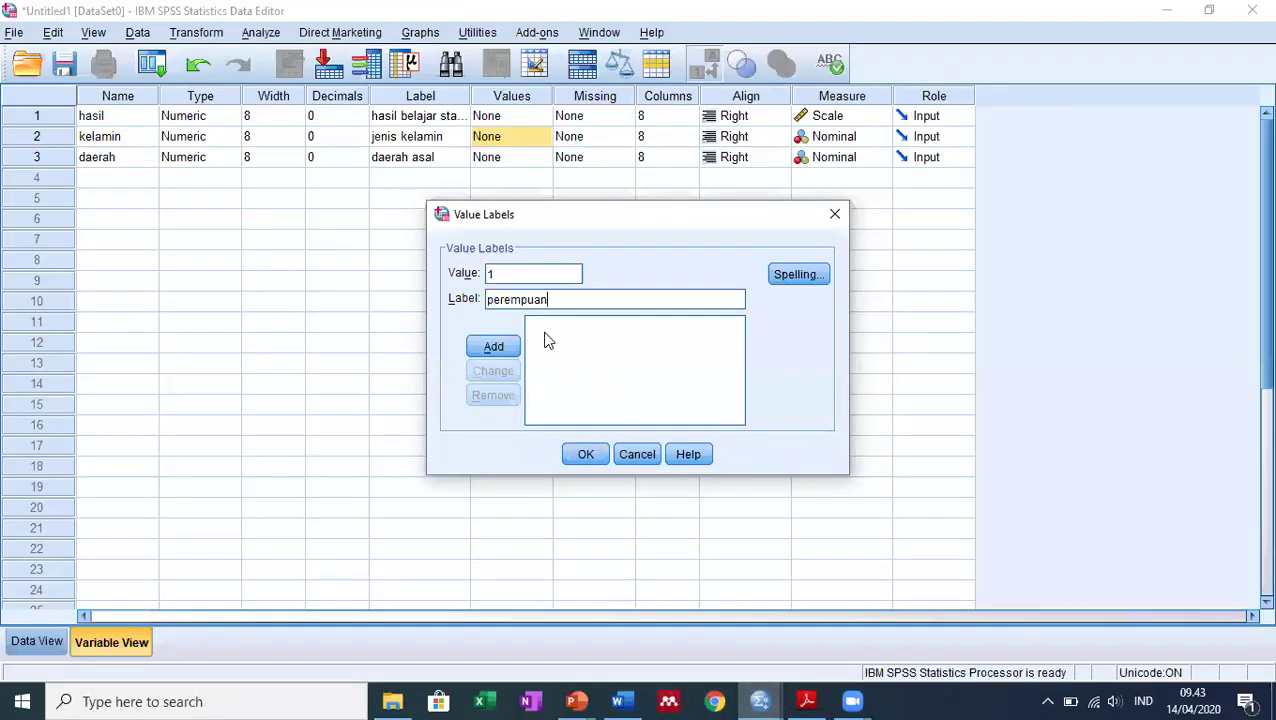
Add the "perempuan" entry and 2 = "laki-laki" to the value labels of kelamin, and accept them.
key("Return")
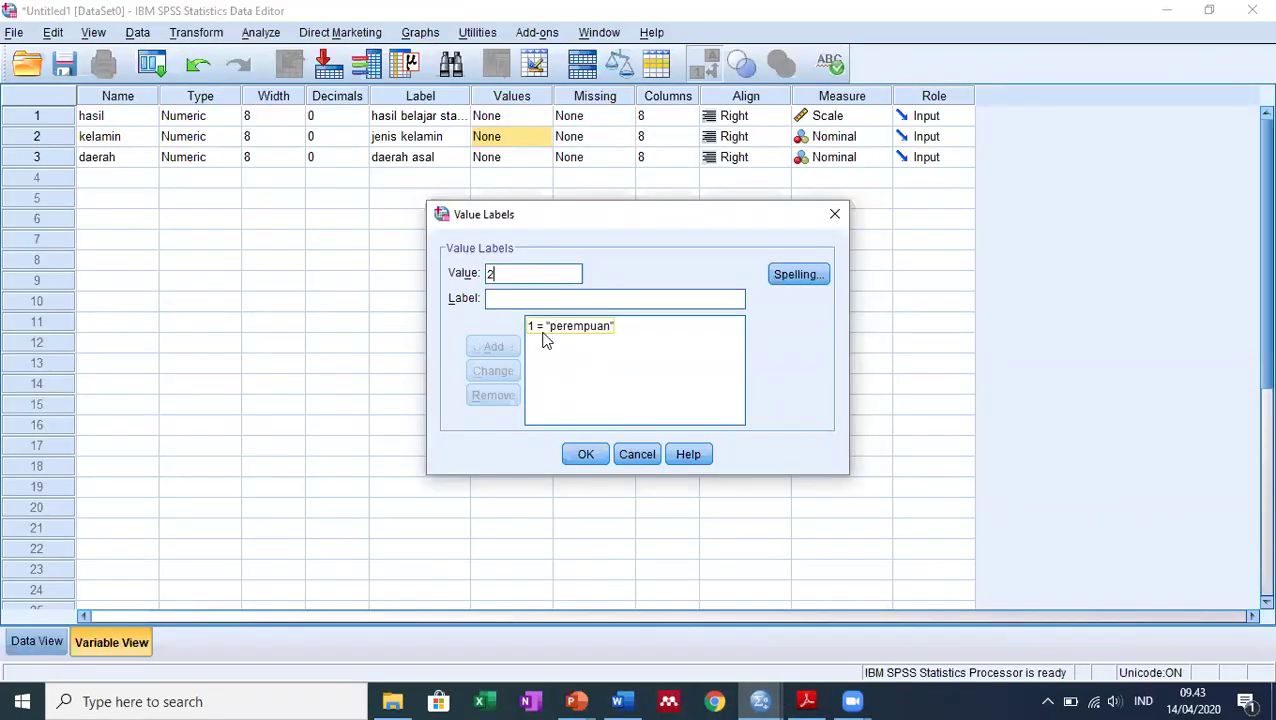
type("laki-laki")
key("Return")
left_click(589, 454)
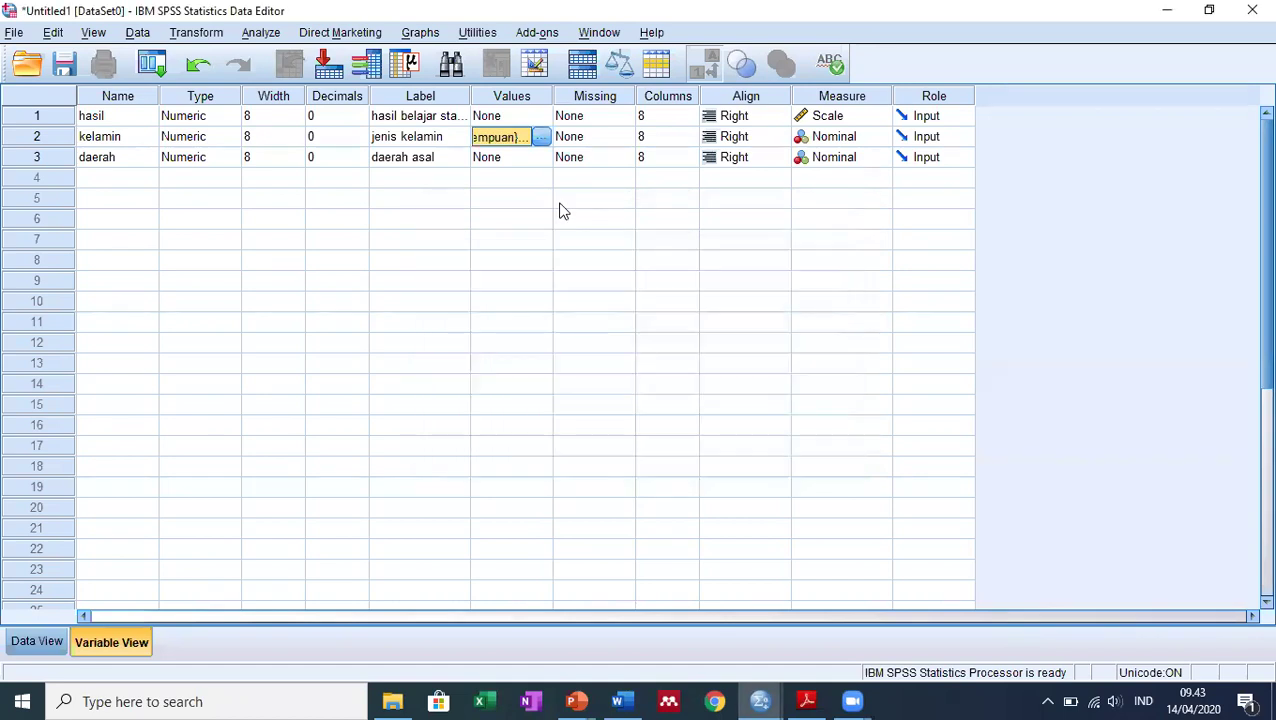
Open the value labels of daerah and add 1 = "Jatim" and 2 = "Jateng".
left_click(545, 162)
left_click(541, 159)
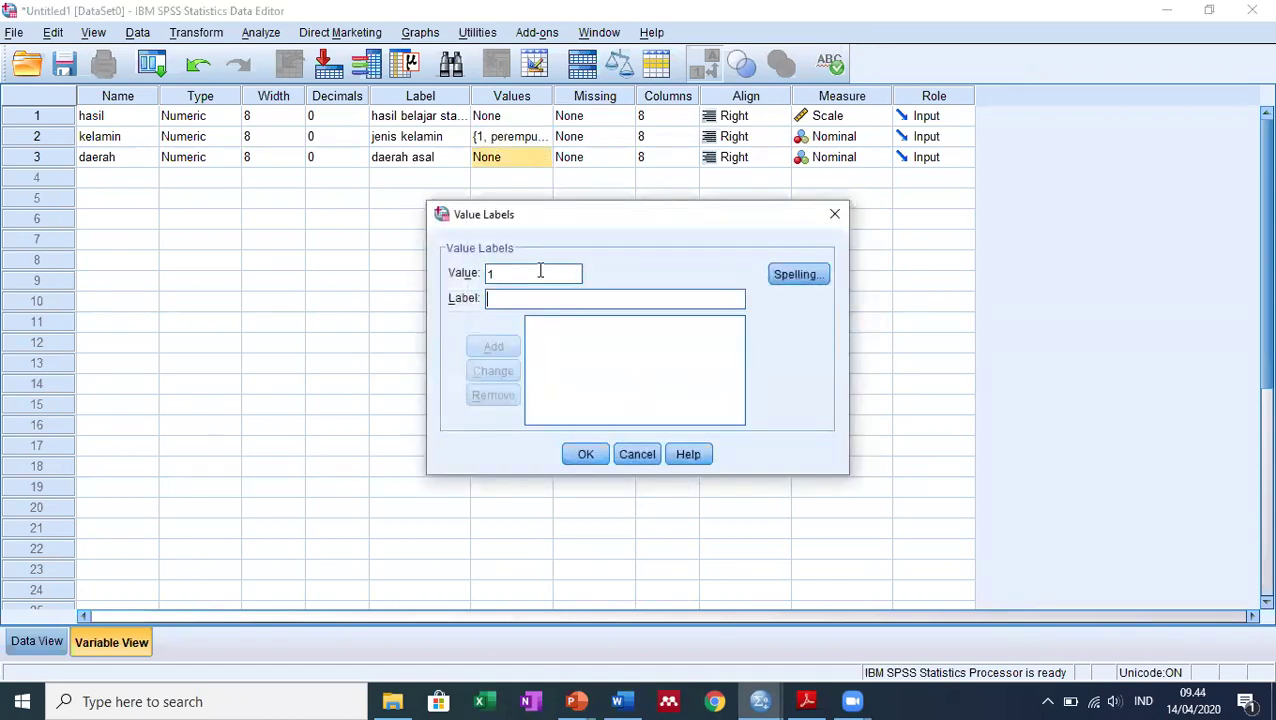
key("Tab")
type("J")
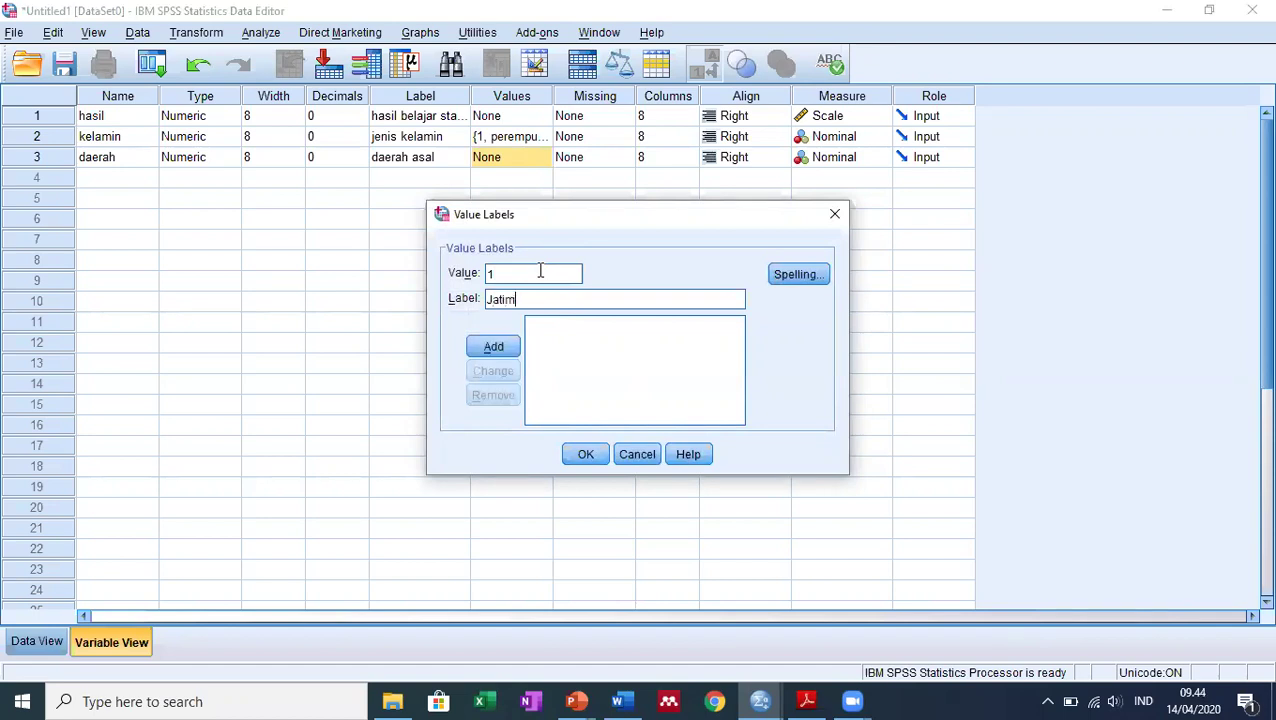
key("Return")
type("Ja")
key("BackSpace")
key("BackSpace")
type("Jateng")
key("Return")
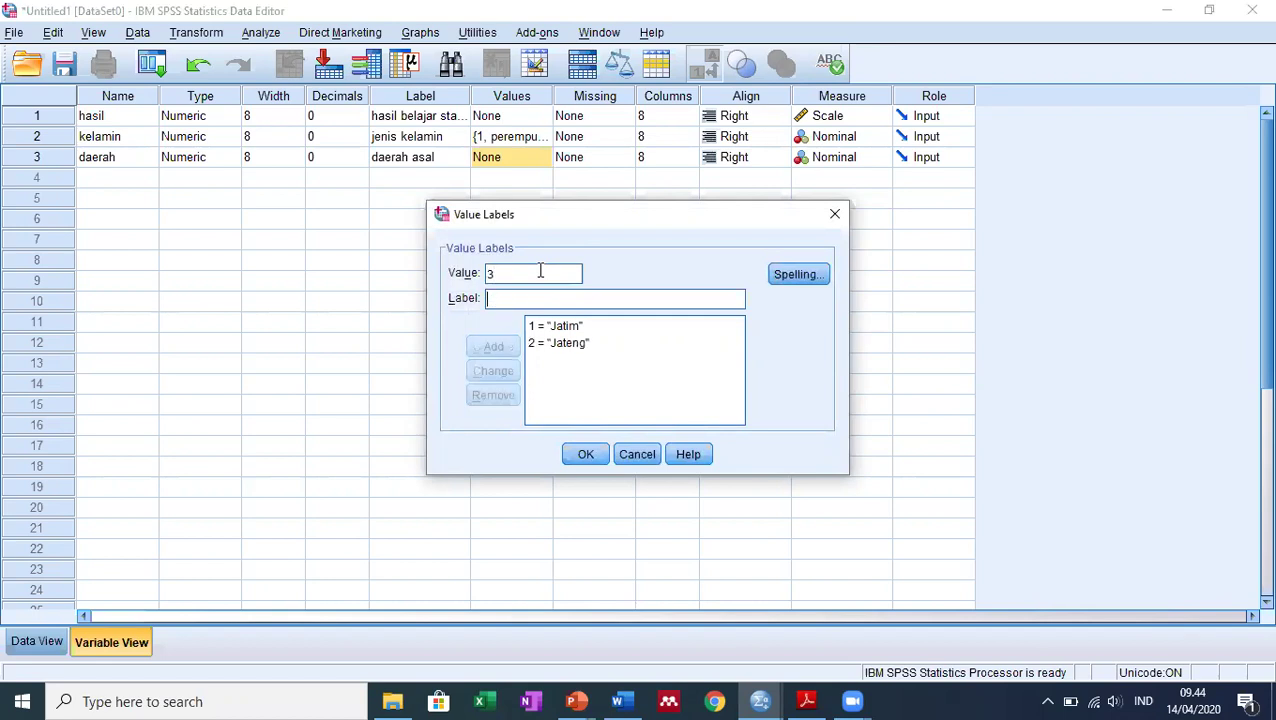
Add 3 = "Jabar" and 4 = "DKI" to the value labels of daerah and accept them.
type("Jabar")
key("Return")
type("4")
type("DKI")
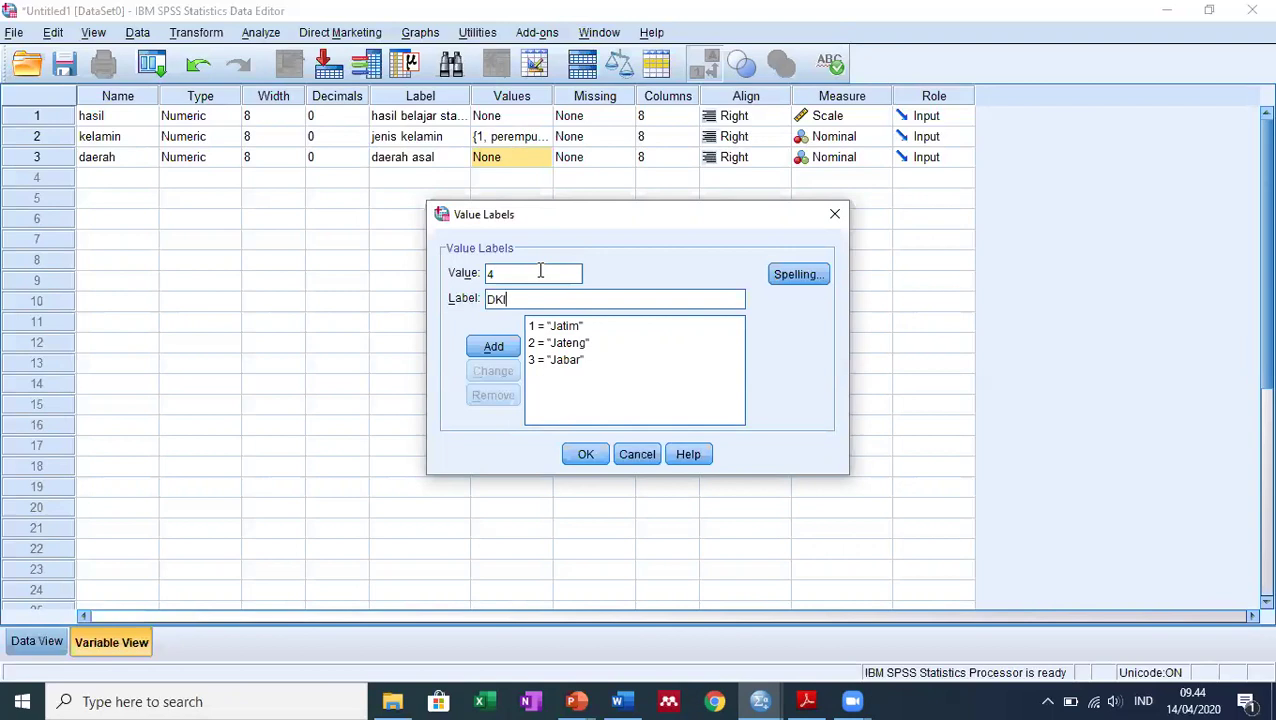
key("Return")
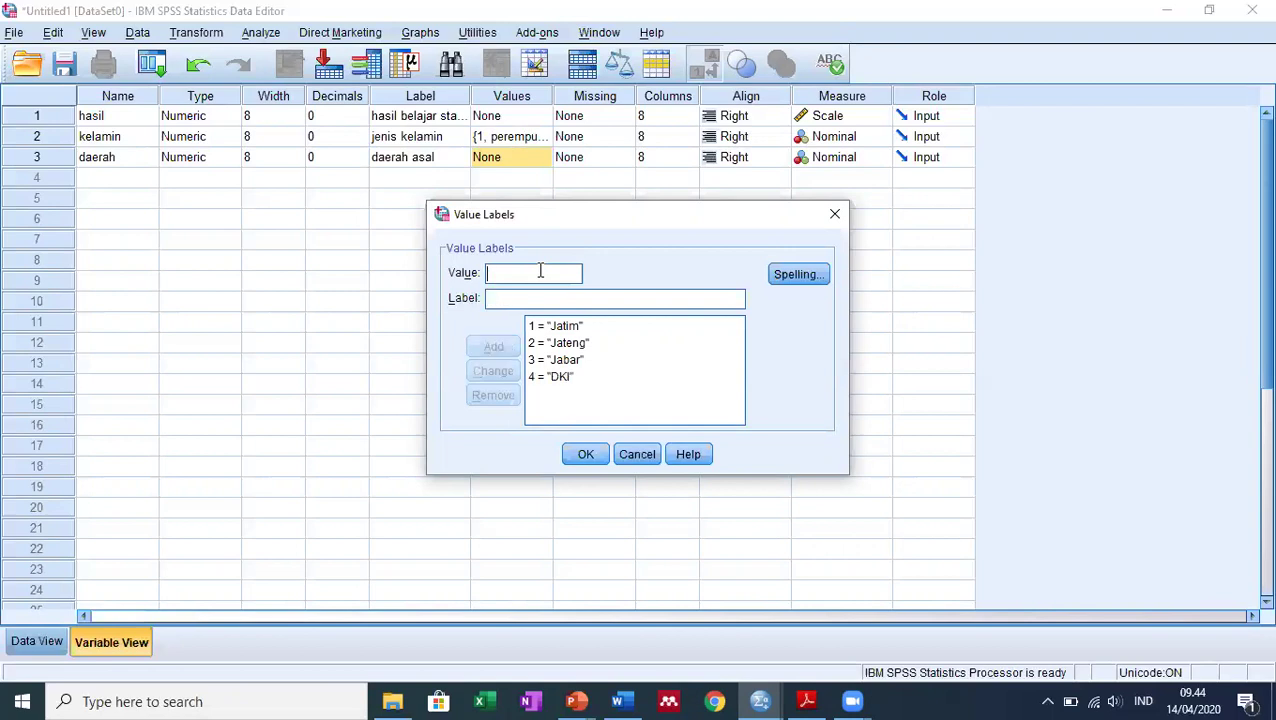
left_click(585, 459)
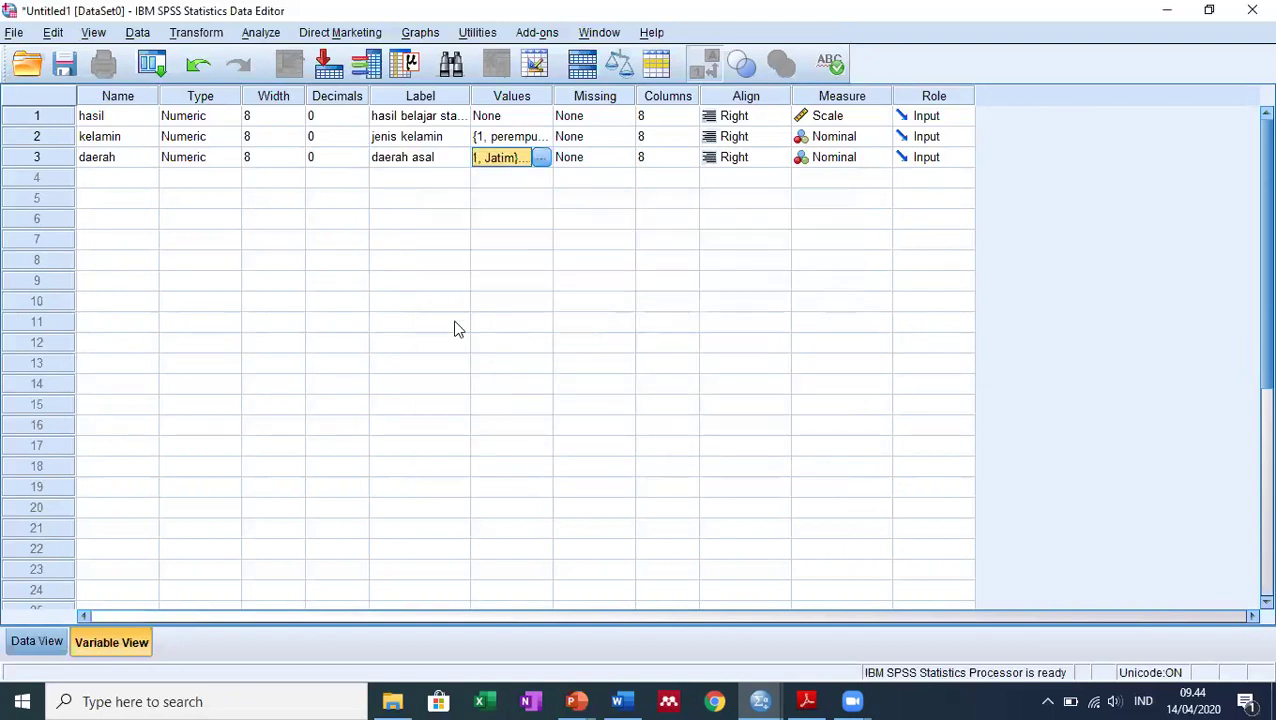
Show the empty data sheet, and in the Word exercise document copy the Nilai scores of Daerah 1, numbers 1 to 15.
left_click(37, 641)
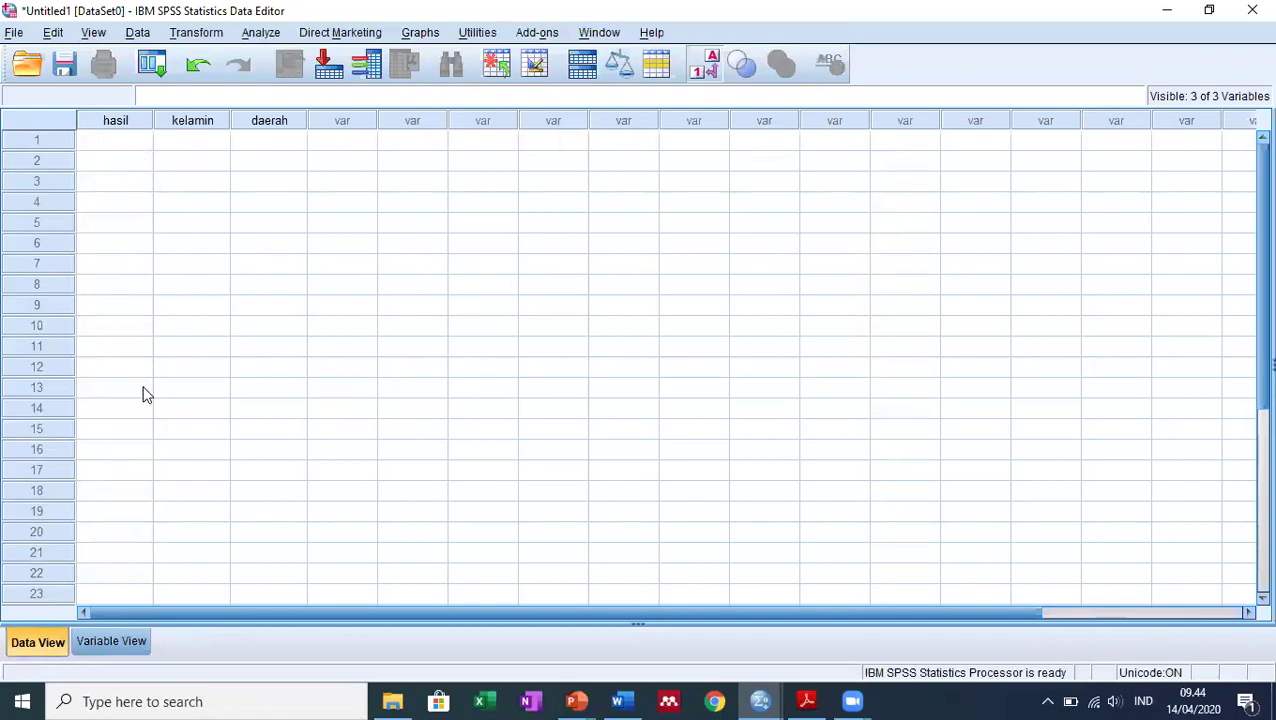
left_click(621, 701)
scroll(755, 475, "up", 15)
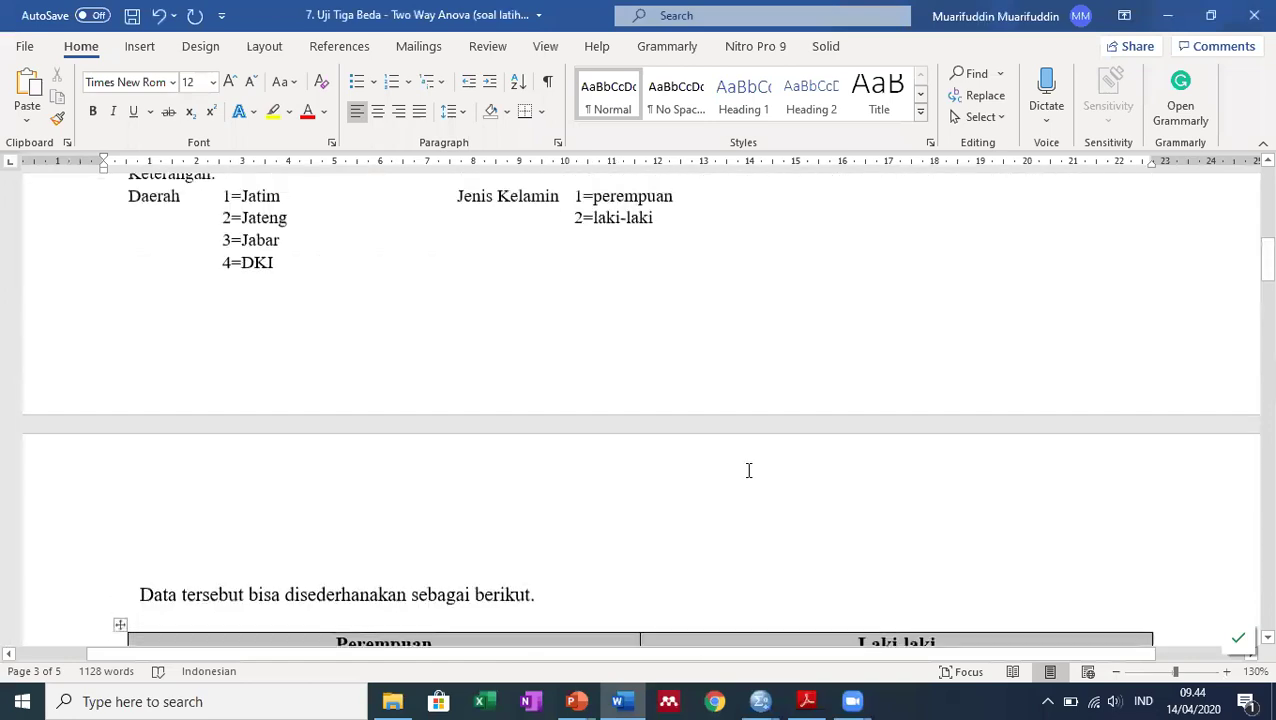
scroll(748, 470, "up", 5)
left_click_drag(393, 218, 403, 545)
key("ctrl+c")
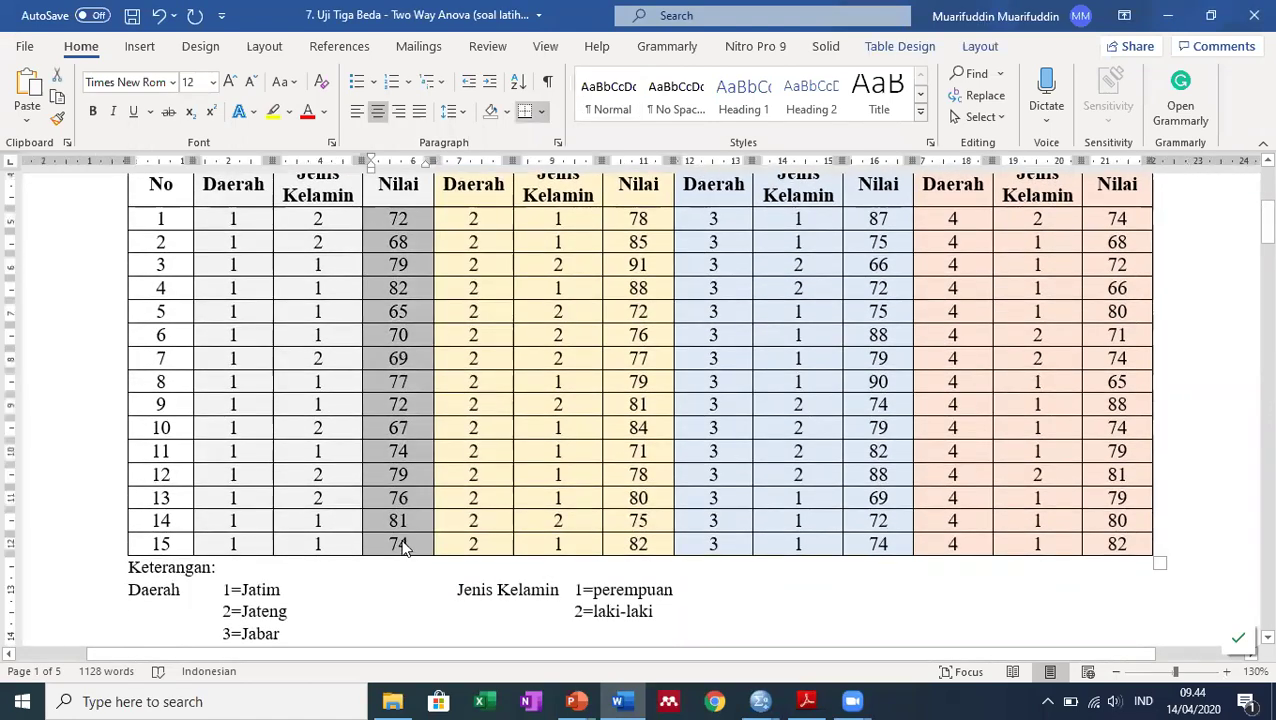
Return to the SPSS Data Editor and paste the copied scores into the hasil column from row 1.
mouse_move(760, 701)
left_click(692, 649)
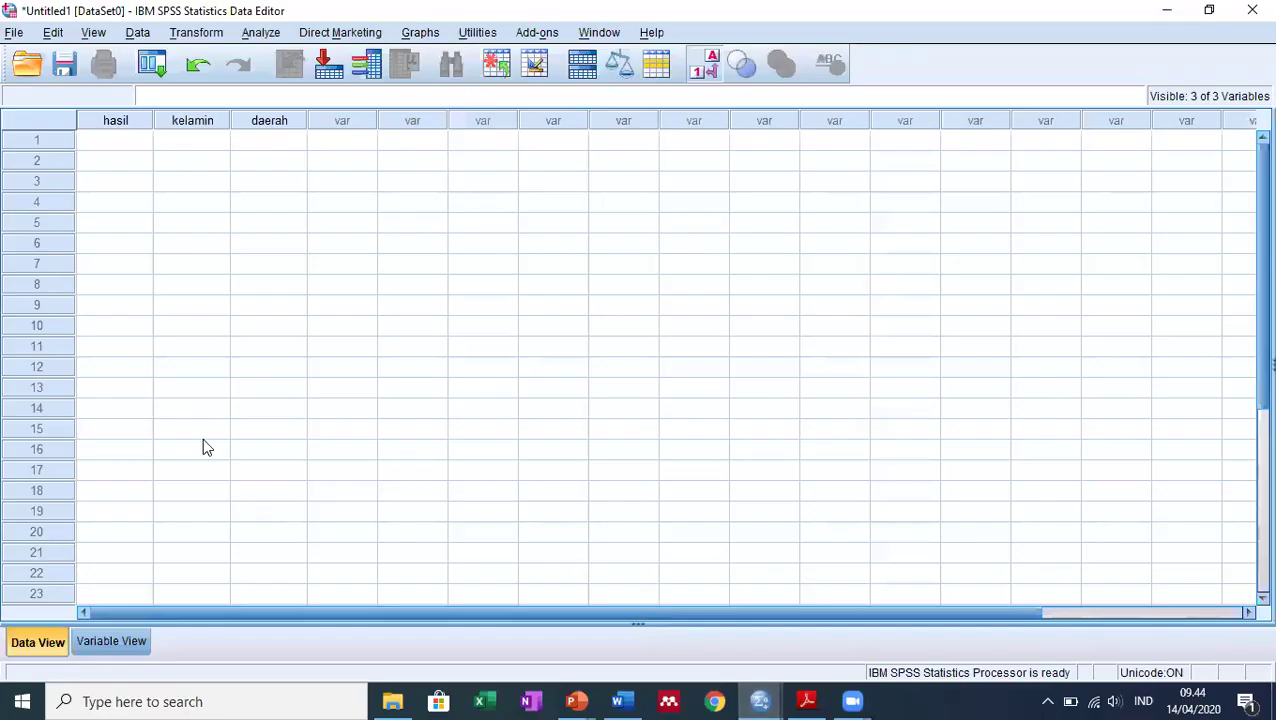
left_click(115, 143)
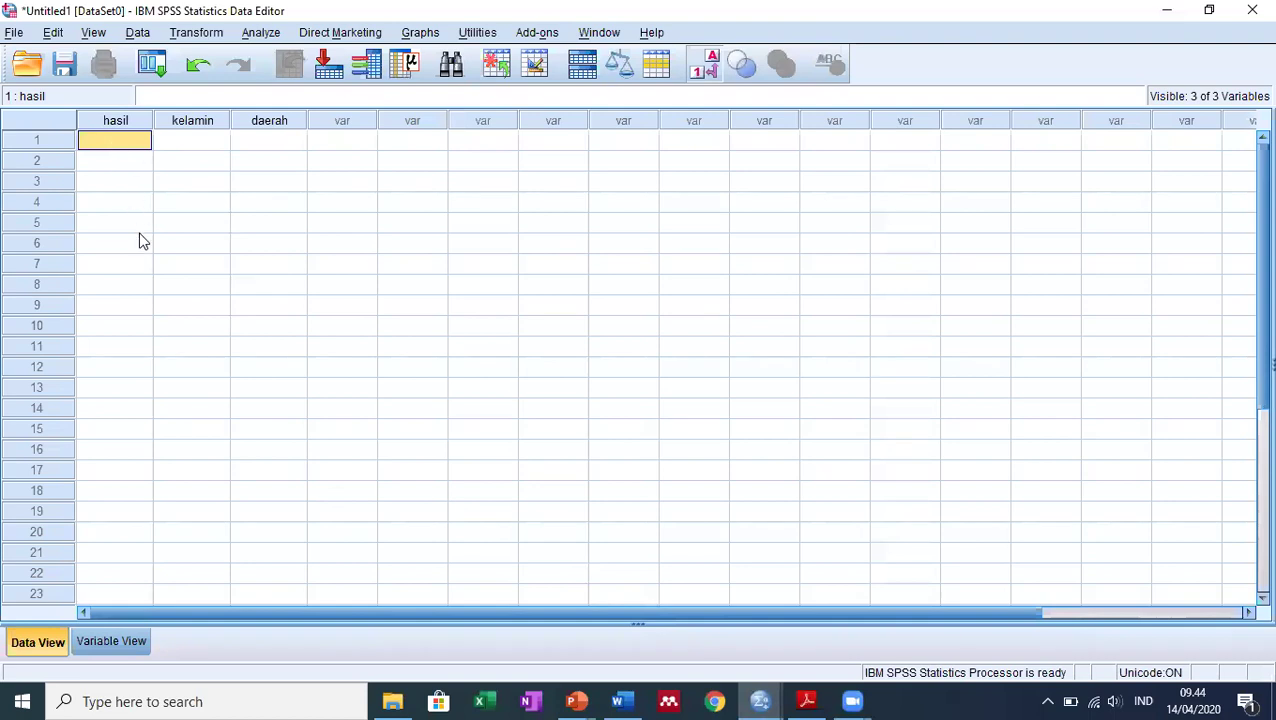
right_click(138, 160)
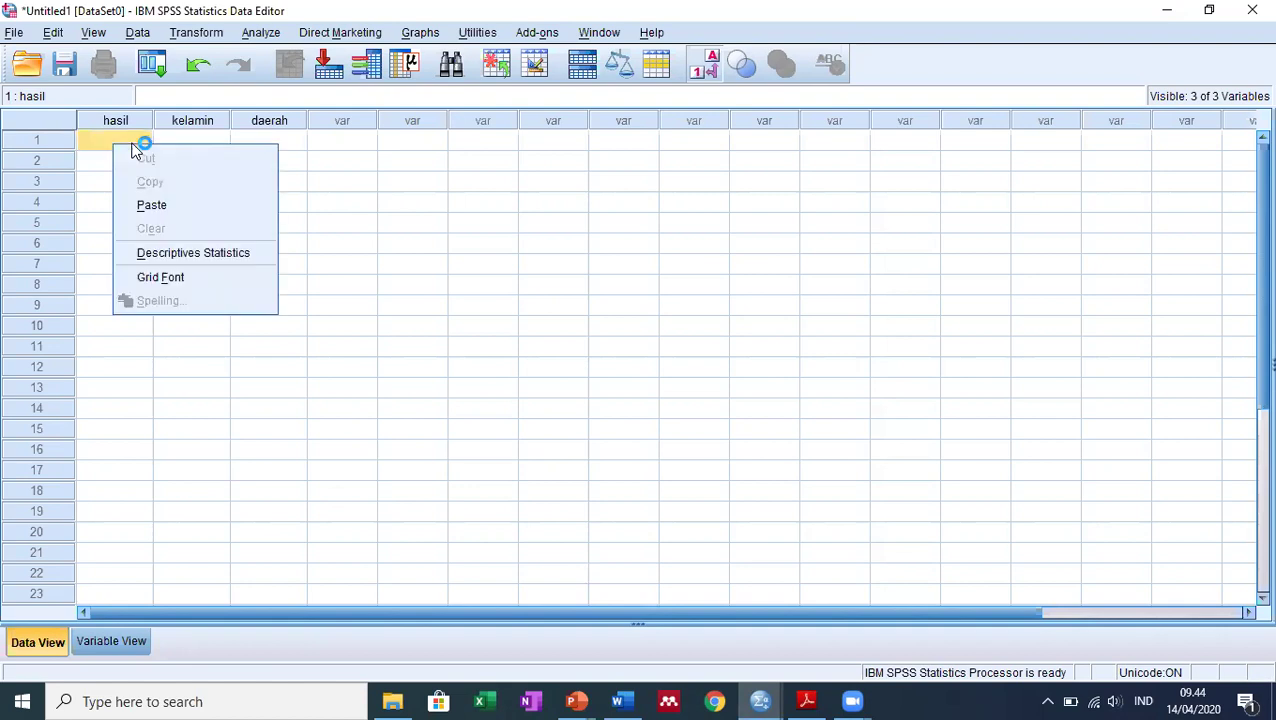
left_click(152, 206)
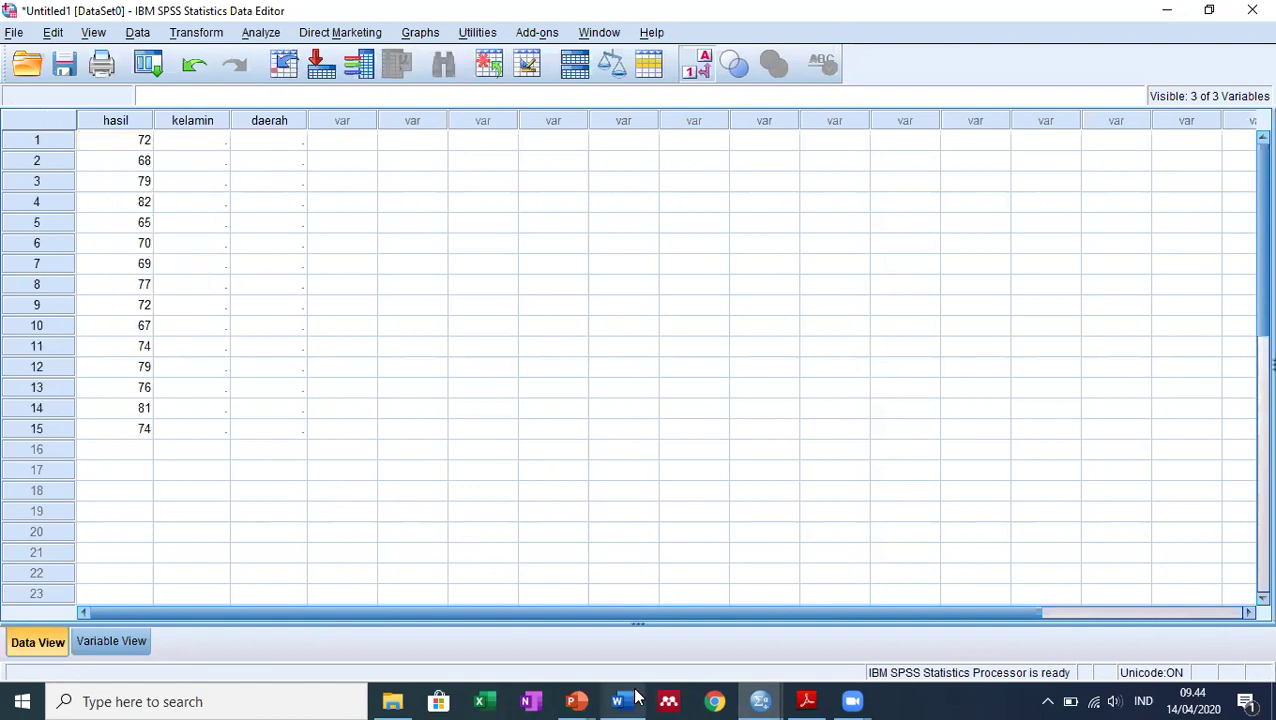
Copy the Nilai scores of Daerah 2 from the Word table and paste them into hasil from row 16 in SPSS.
mouse_move(618, 701)
left_click(618, 575)
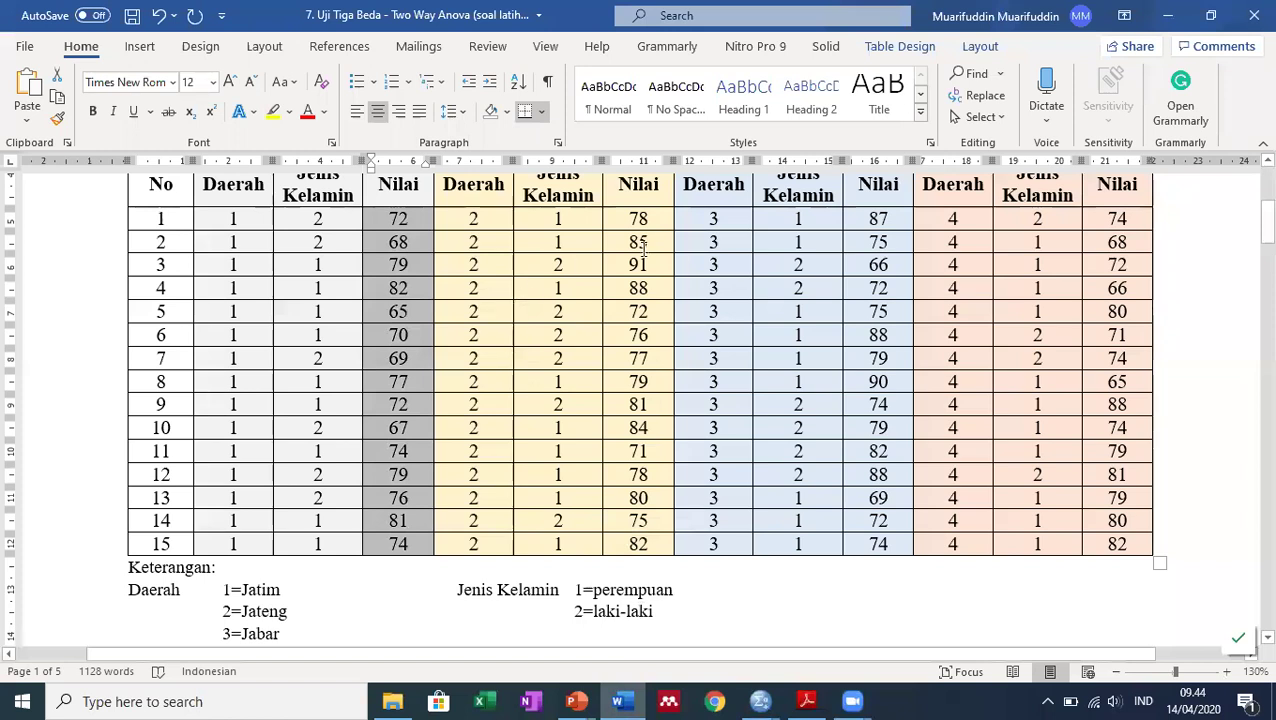
left_click_drag(625, 218, 648, 535)
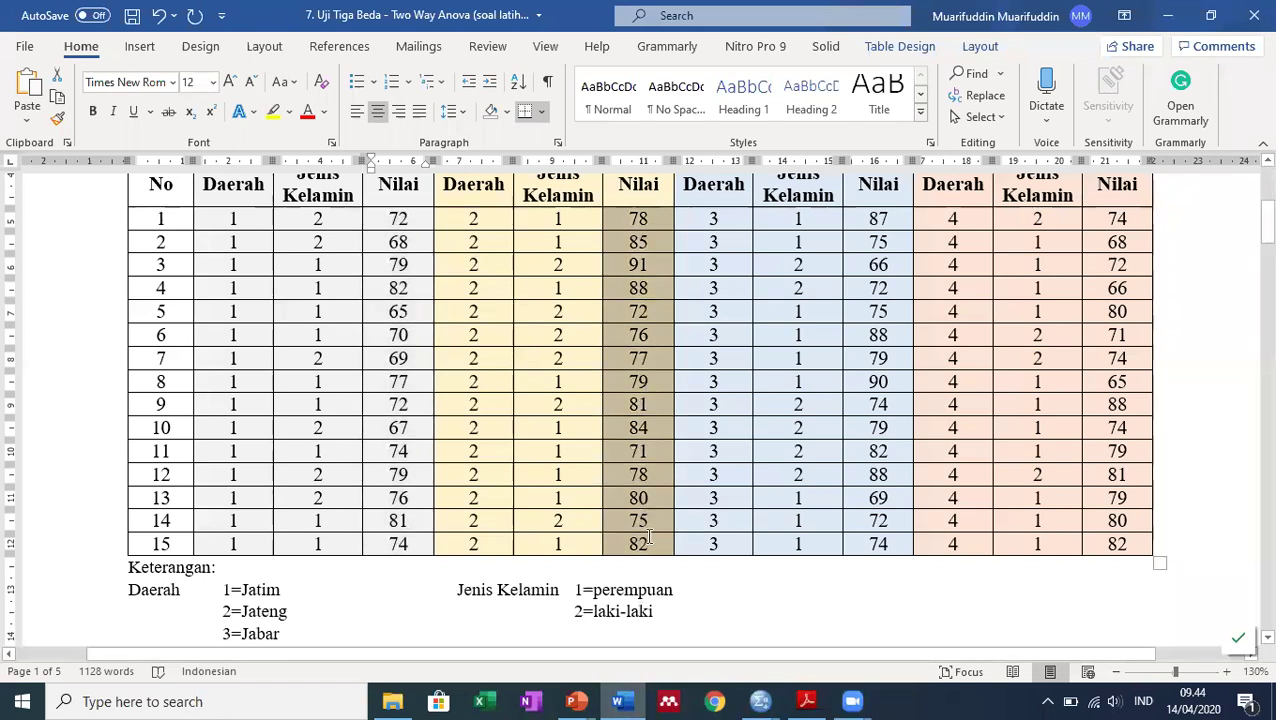
right_click(652, 520)
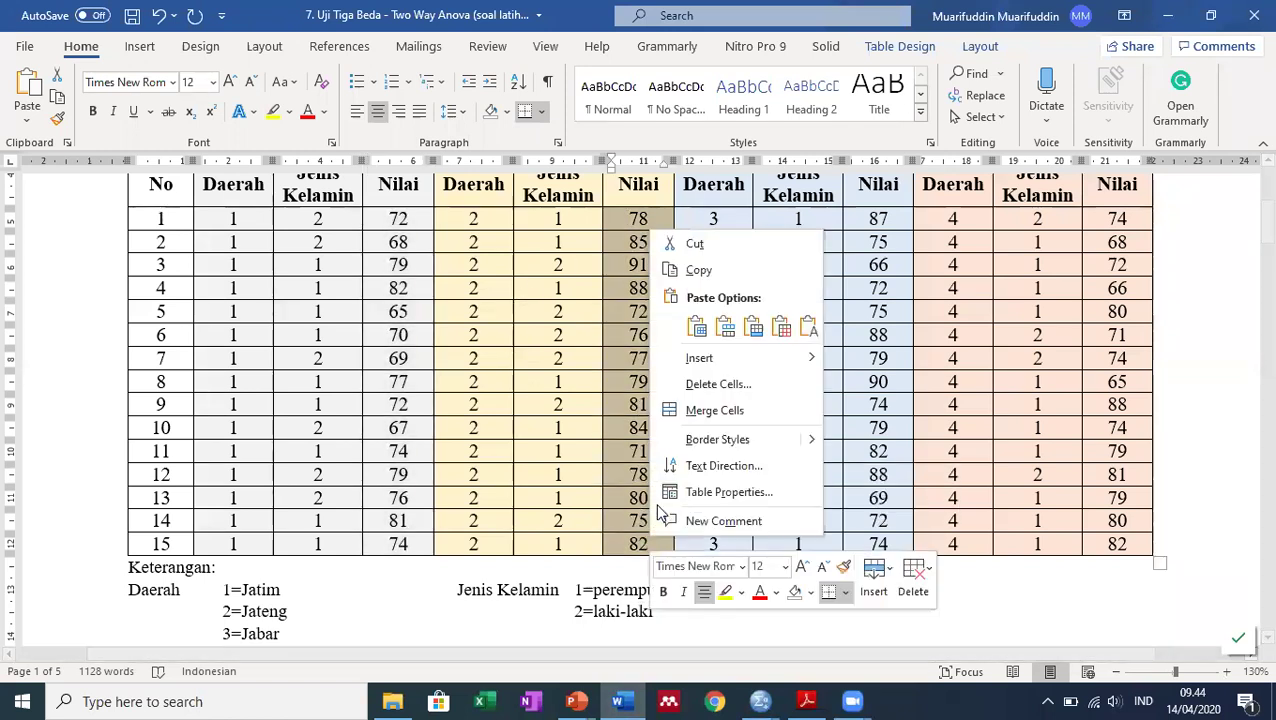
left_click(718, 270)
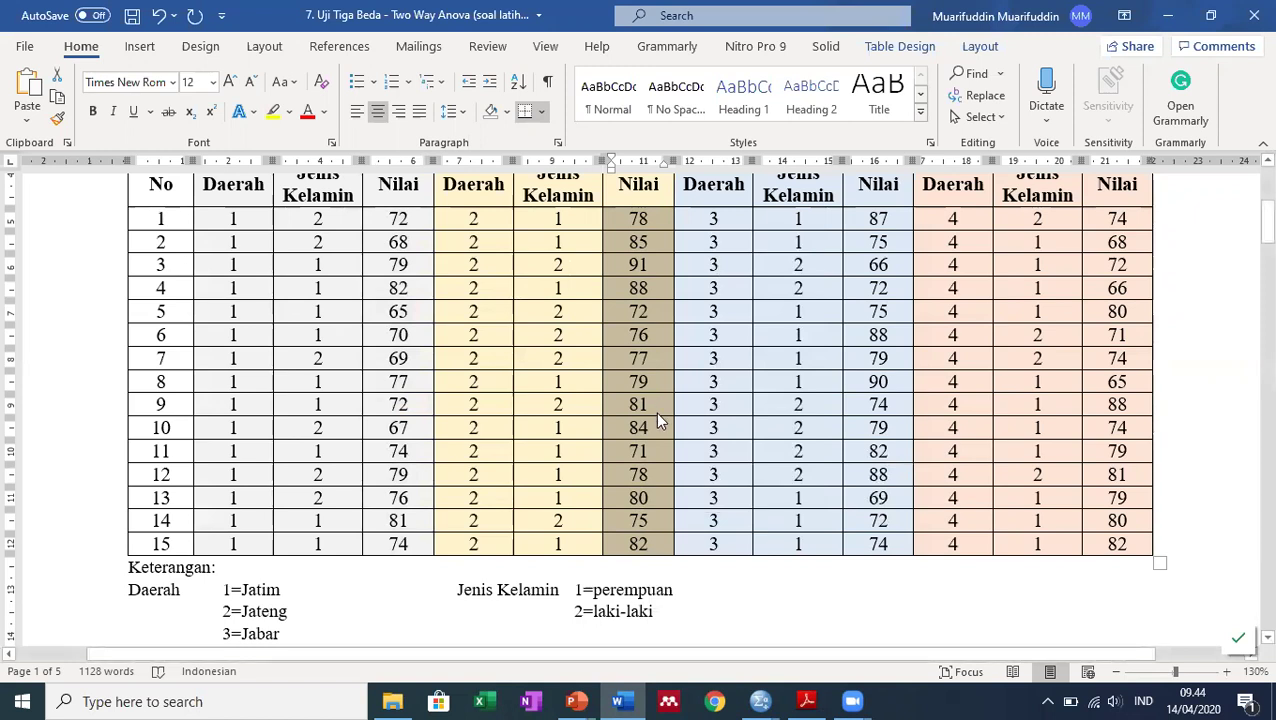
left_click(760, 701)
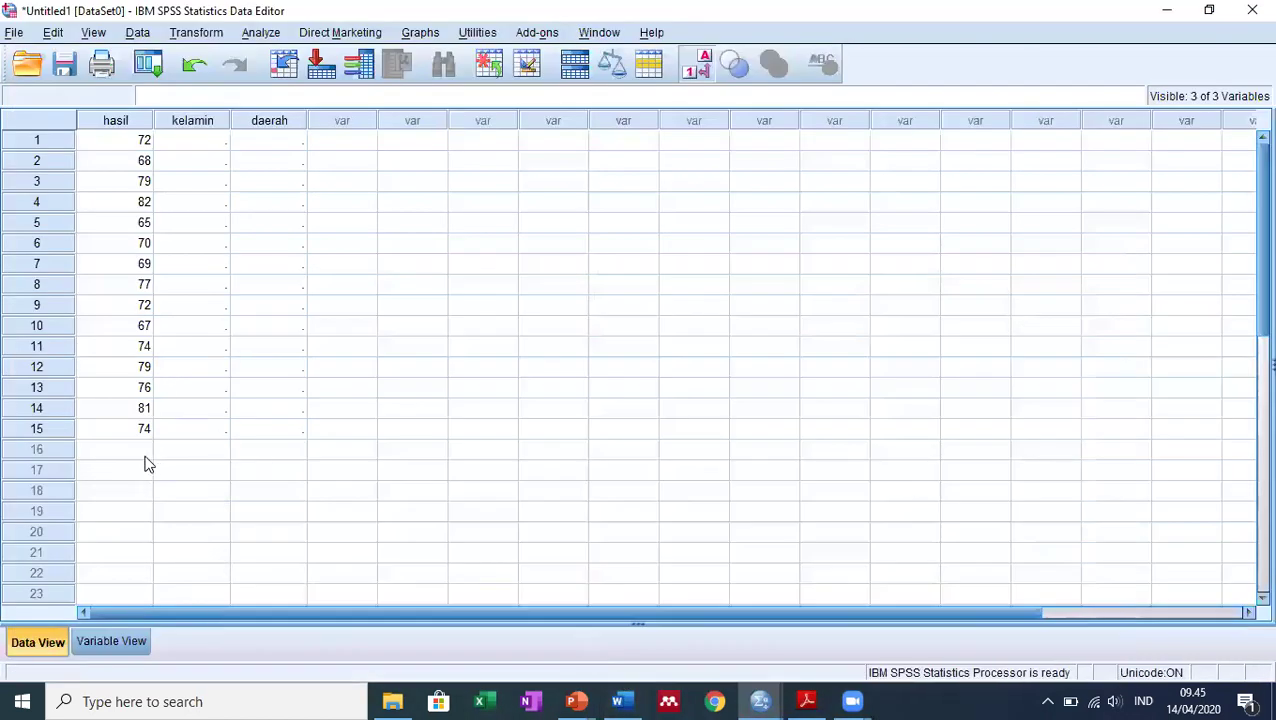
left_click(137, 455)
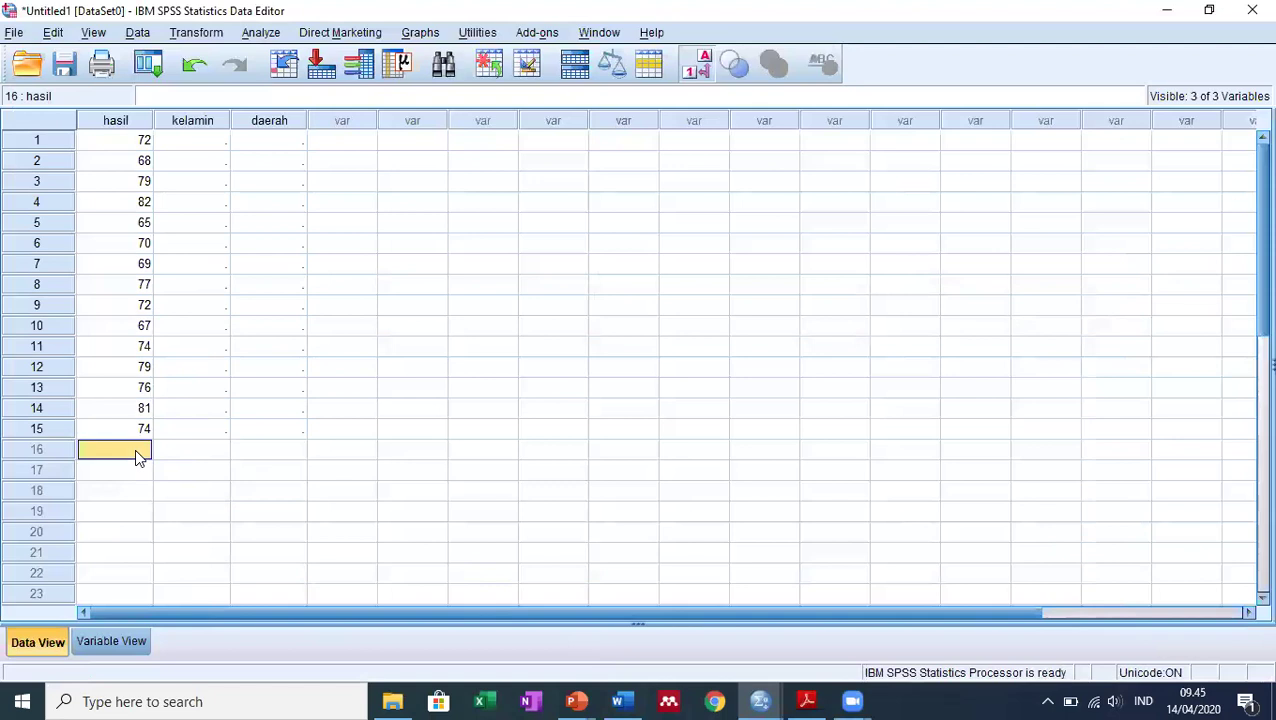
key("ctrl+v")
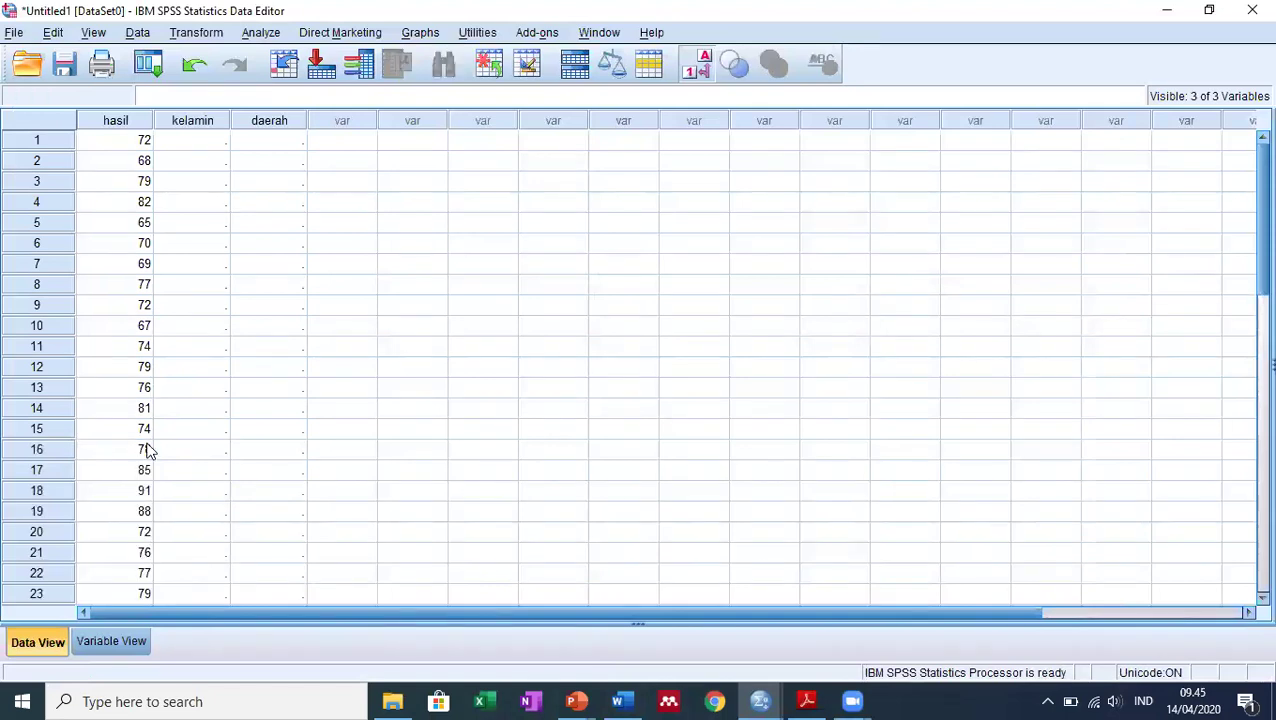
Copy the Nilai scores of Daerah 3 from the Word table and paste them into hasil from row 31 in SPSS.
scroll(148, 456, "down", 5)
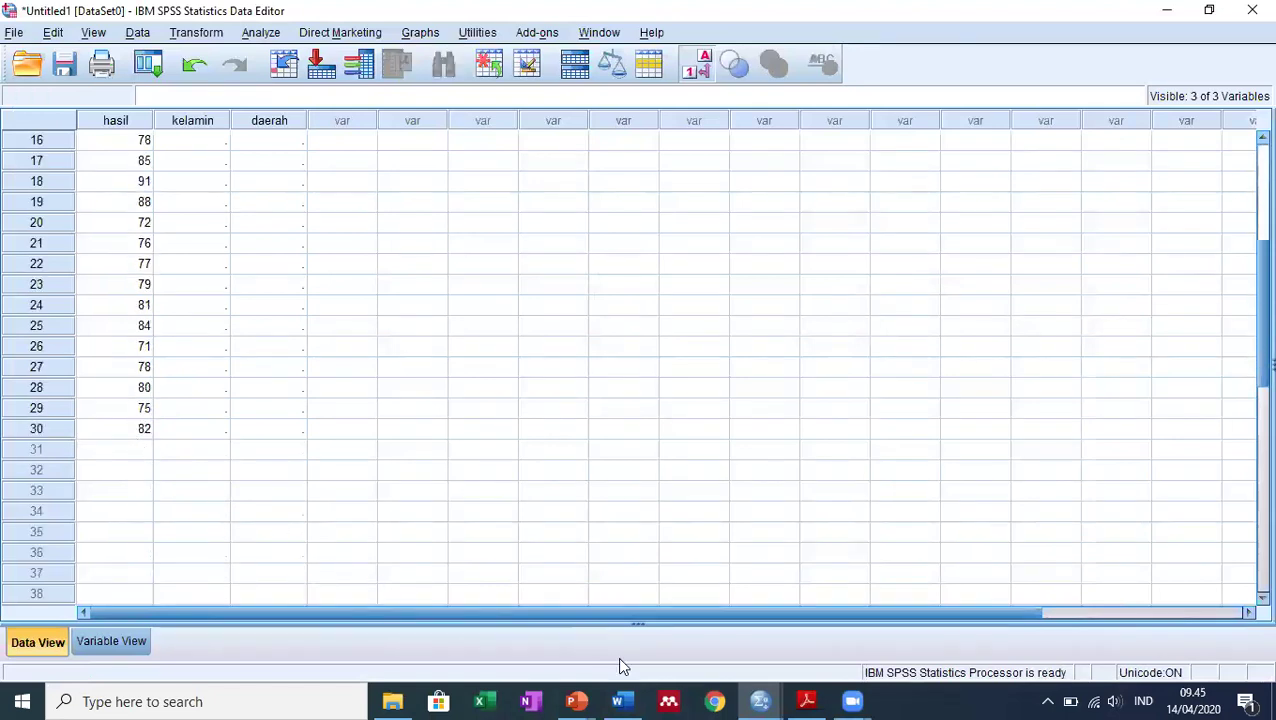
left_click(619, 701)
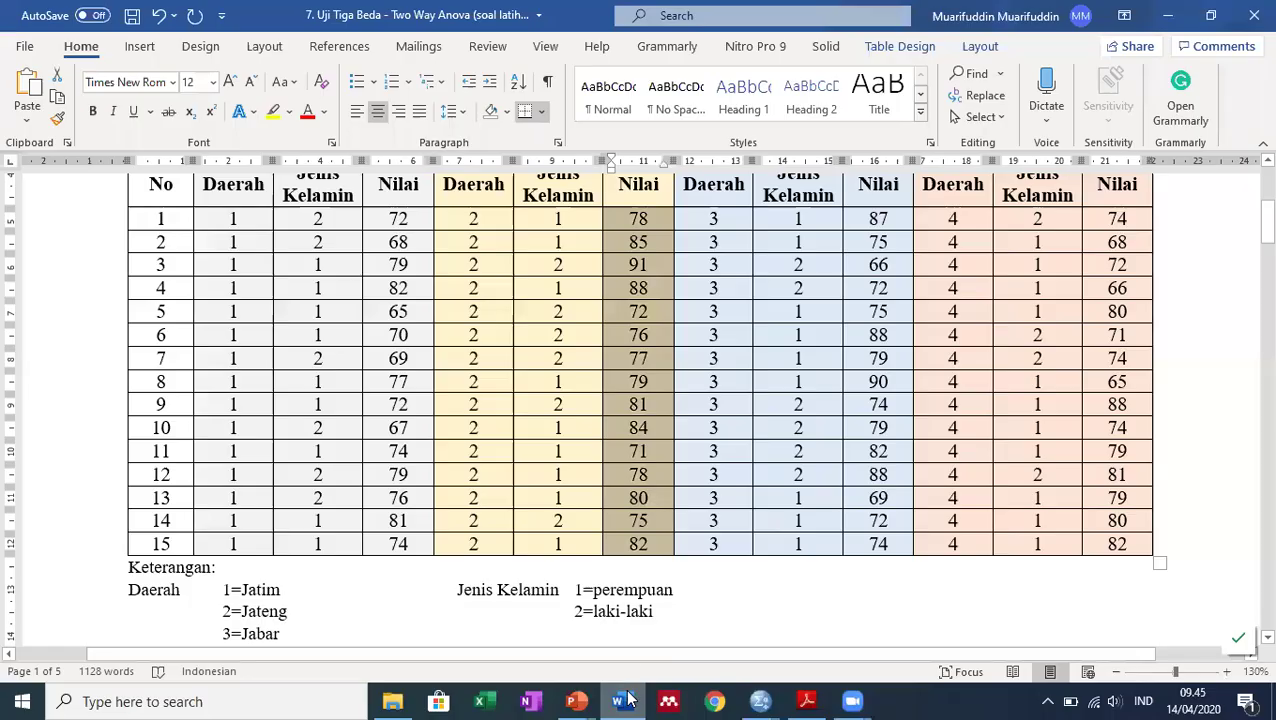
left_click_drag(862, 220, 866, 533)
left_click(760, 701)
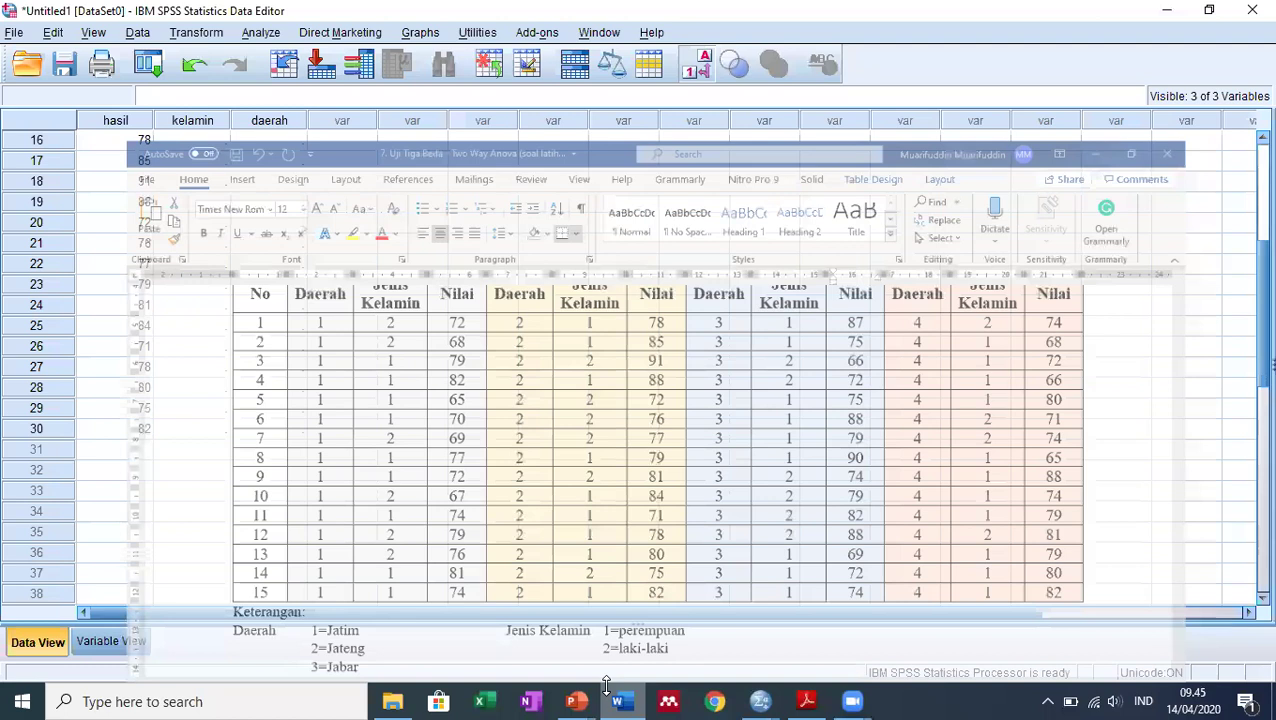
left_click(128, 452)
key("ctrl+v")
Copy the Nilai scores of Daerah 4 from the Word table and paste them into hasil from row 46 in SPSS.
scroll(128, 457, "down", 5)
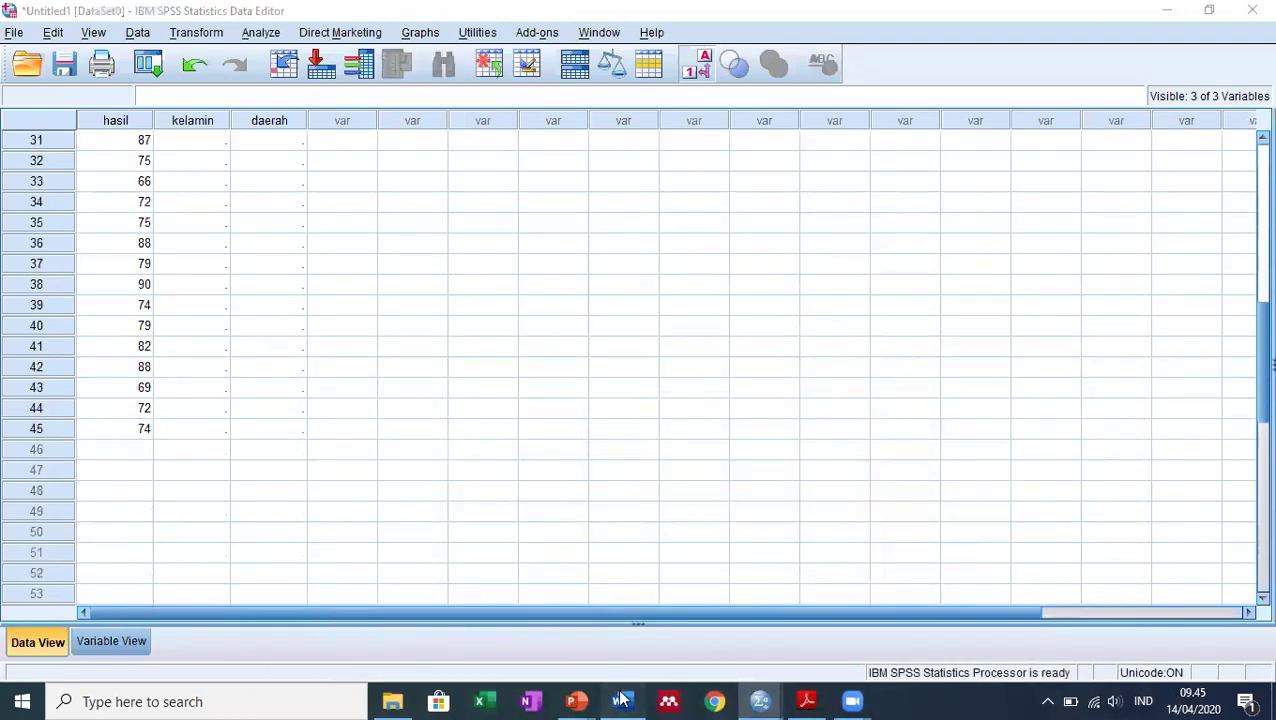
left_click(620, 701)
left_click_drag(1117, 218, 1100, 545)
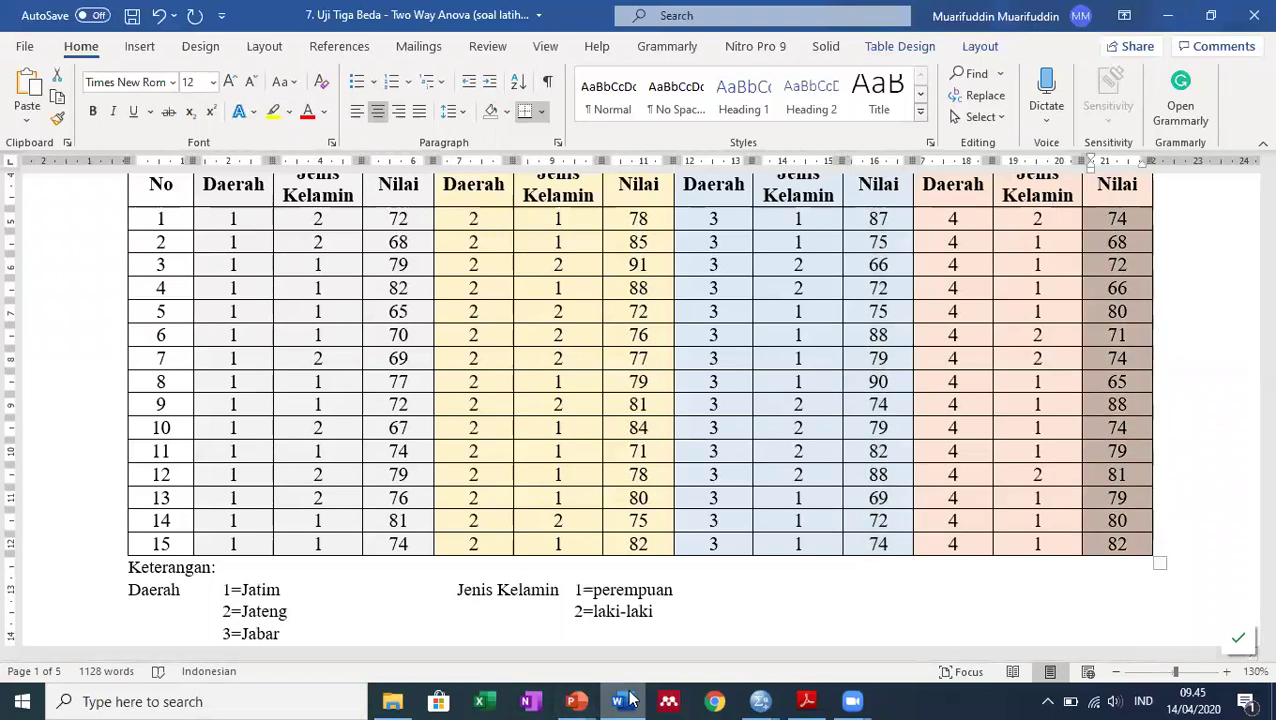
left_click(760, 701)
left_click(137, 450)
key("ctrl+v")
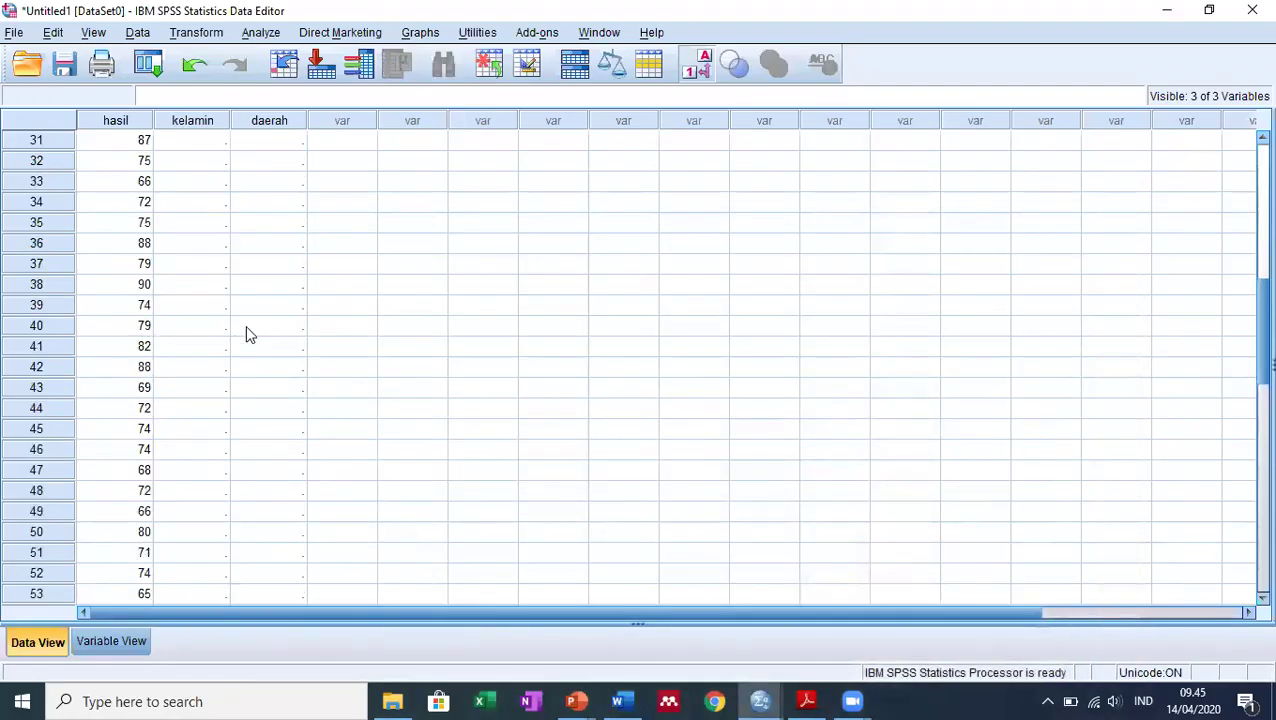
Copy the Jenis Kelamin codes of Daerah 1 from the Word table and paste them into kelamin from row 1 in SPSS.
scroll(245, 333, "down", 3)
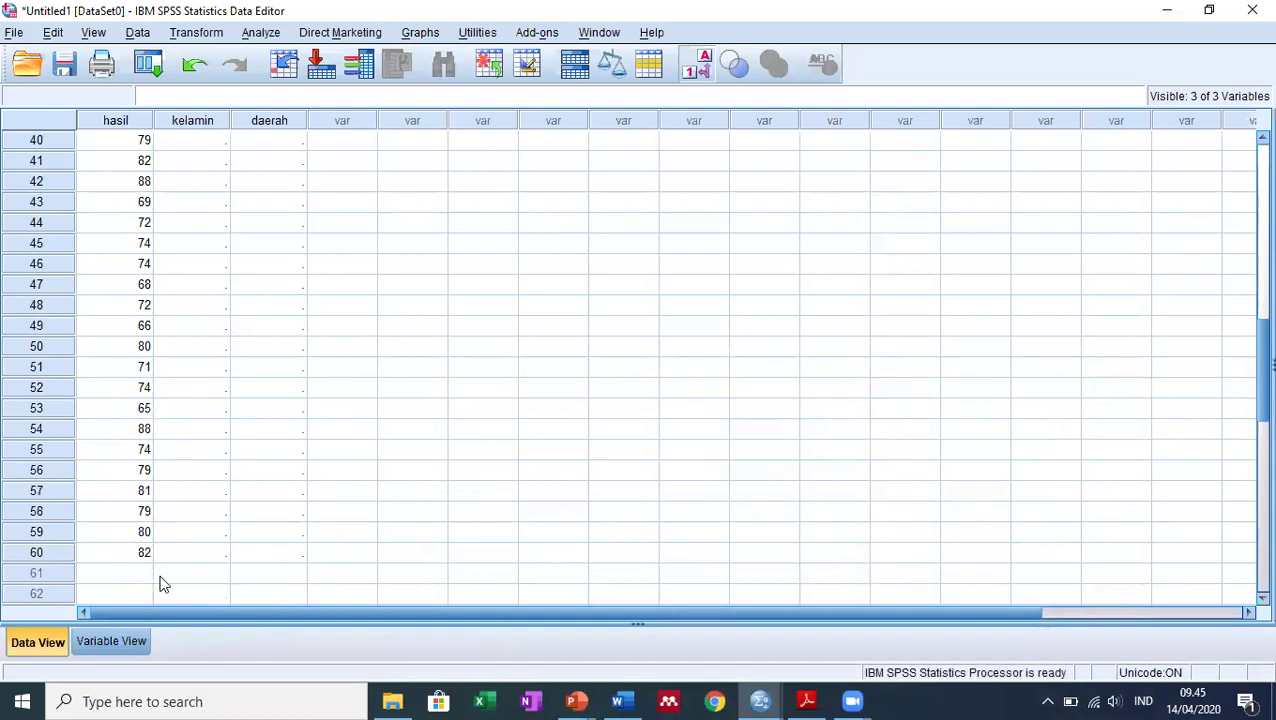
scroll(202, 490, "up", 13)
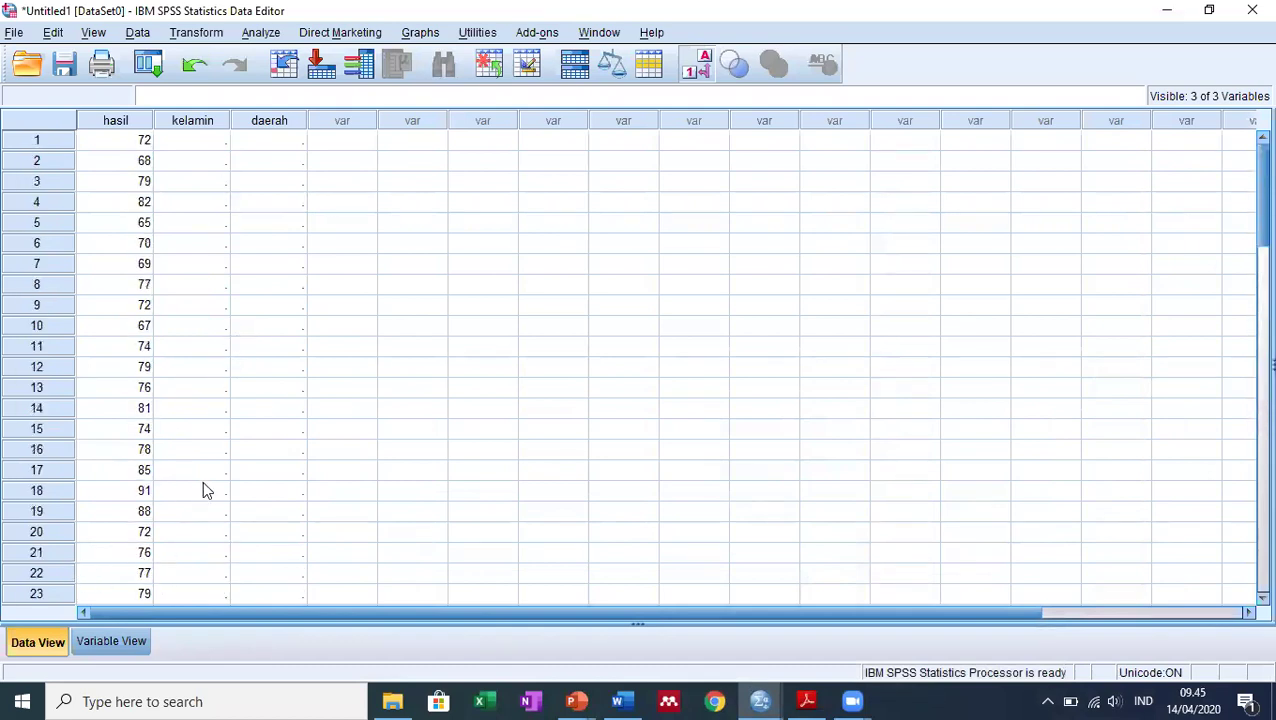
left_click(199, 145)
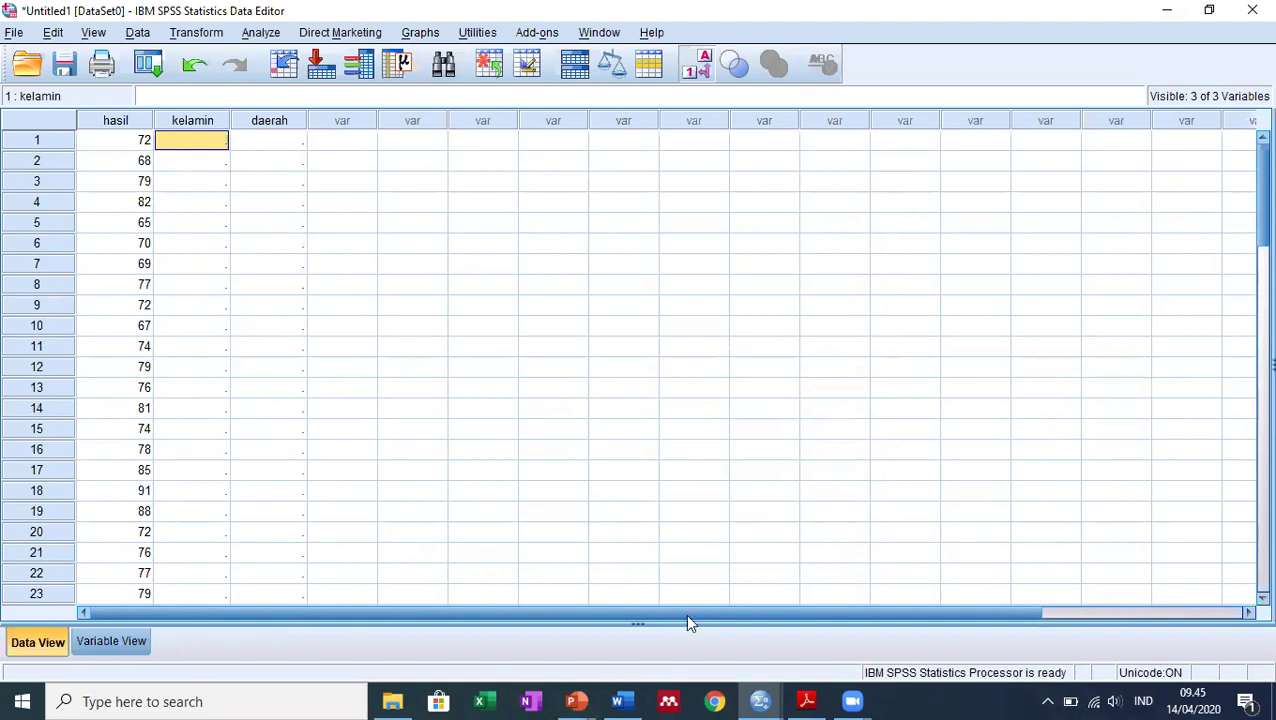
left_click(630, 698)
left_click_drag(311, 221, 338, 547)
key("ctrl+c")
key("alt+Tab")
key("ctrl+v")
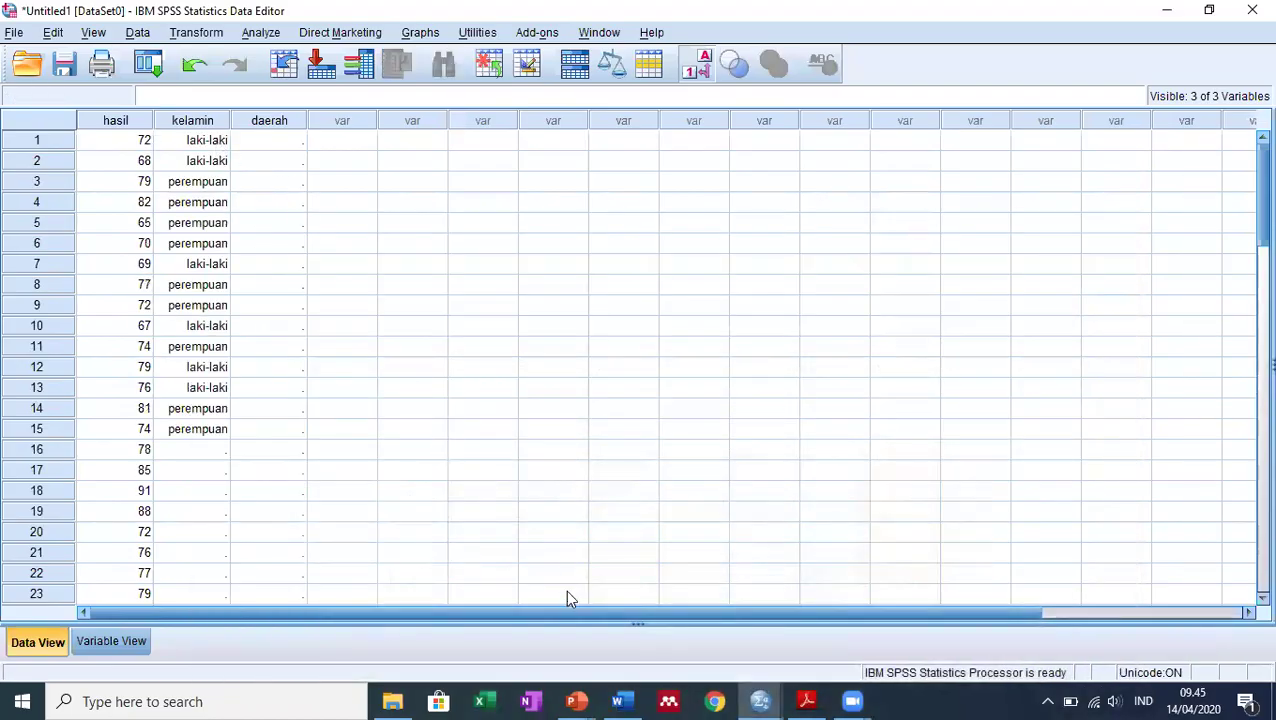
Copy the Jenis Kelamin codes of Daerah 2 from the Word table and paste them into kelamin from row 16 in SPSS.
left_click(619, 701)
left_click_drag(531, 214, 564, 544)
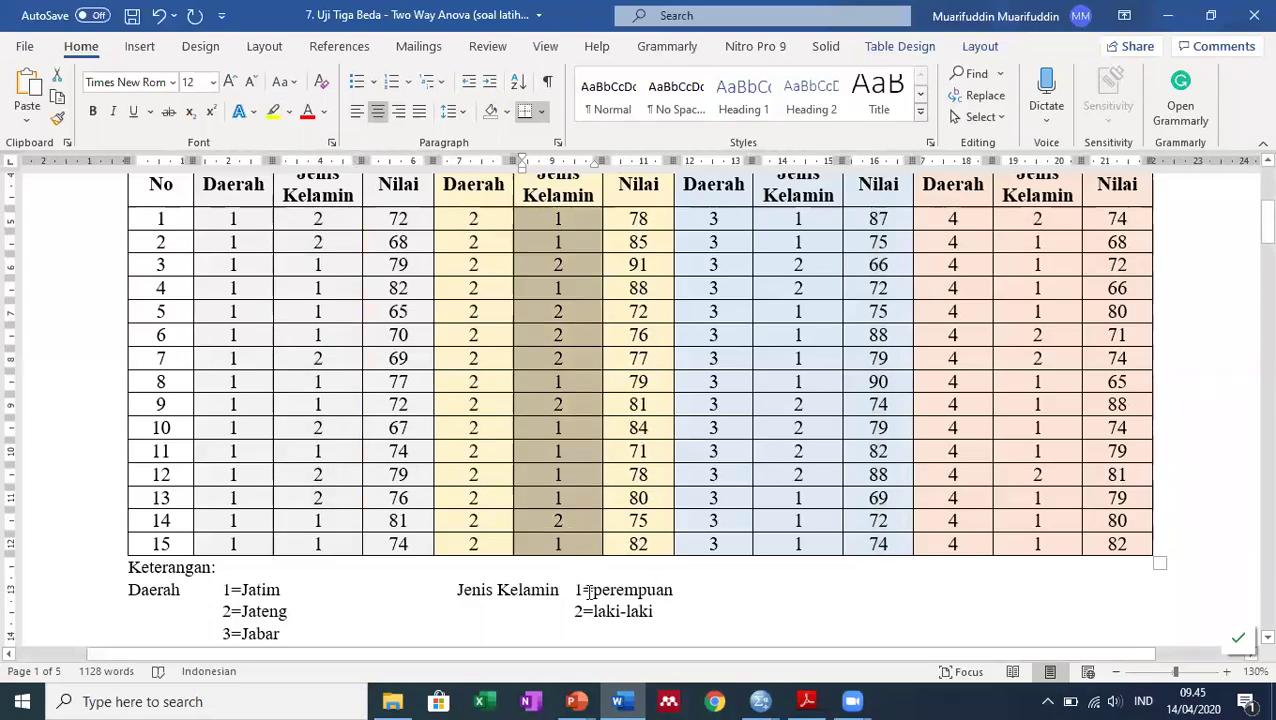
key("alt+Tab")
left_click(210, 454)
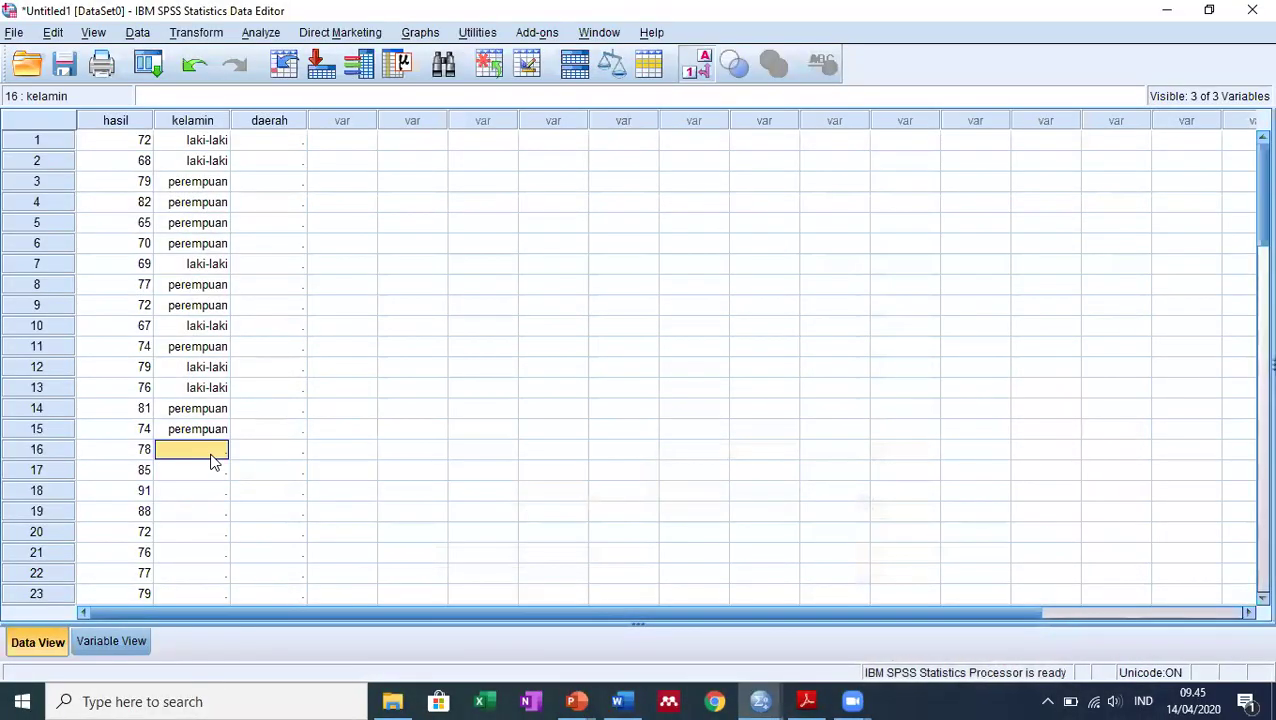
key("ctrl+v")
Copy the Jenis Kelamin codes of Daerah 3 from the Word table and paste them into kelamin from row 31 in SPSS.
scroll(360, 455, "down", 5)
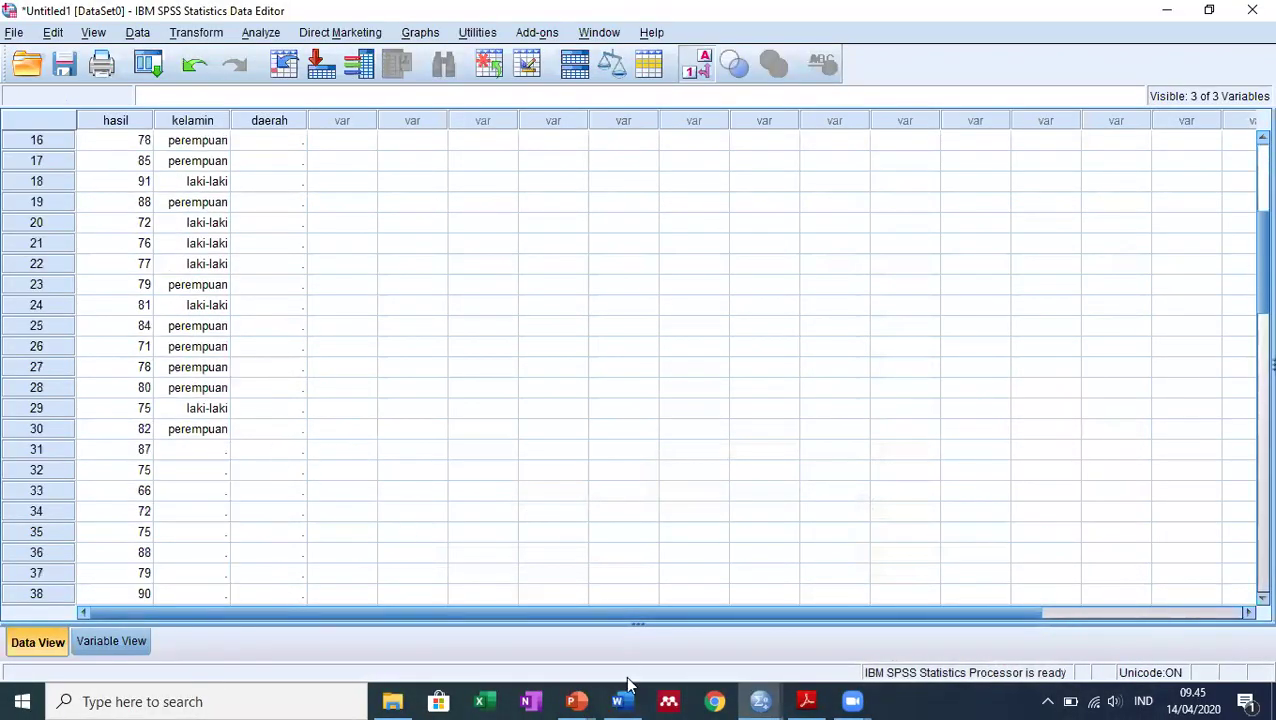
key("alt+Tab")
left_click_drag(792, 218, 789, 541)
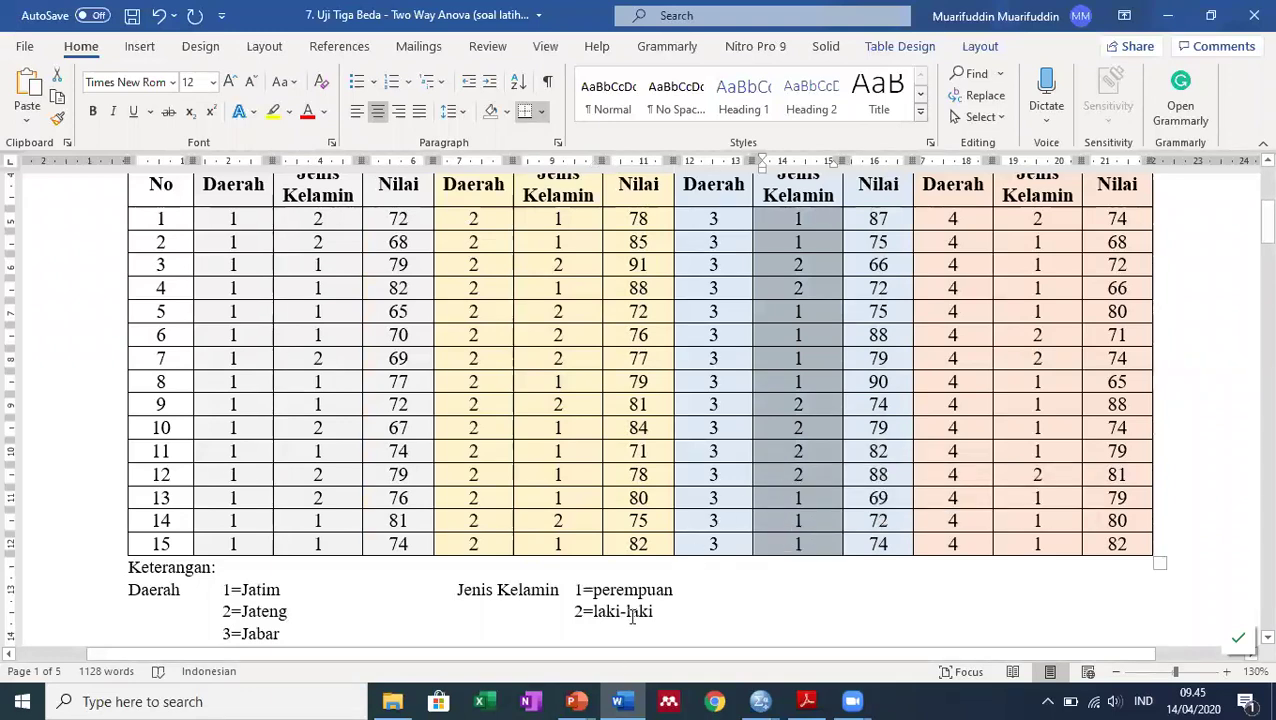
key("ctrl+c")
key("alt+Tab")
left_click(184, 452)
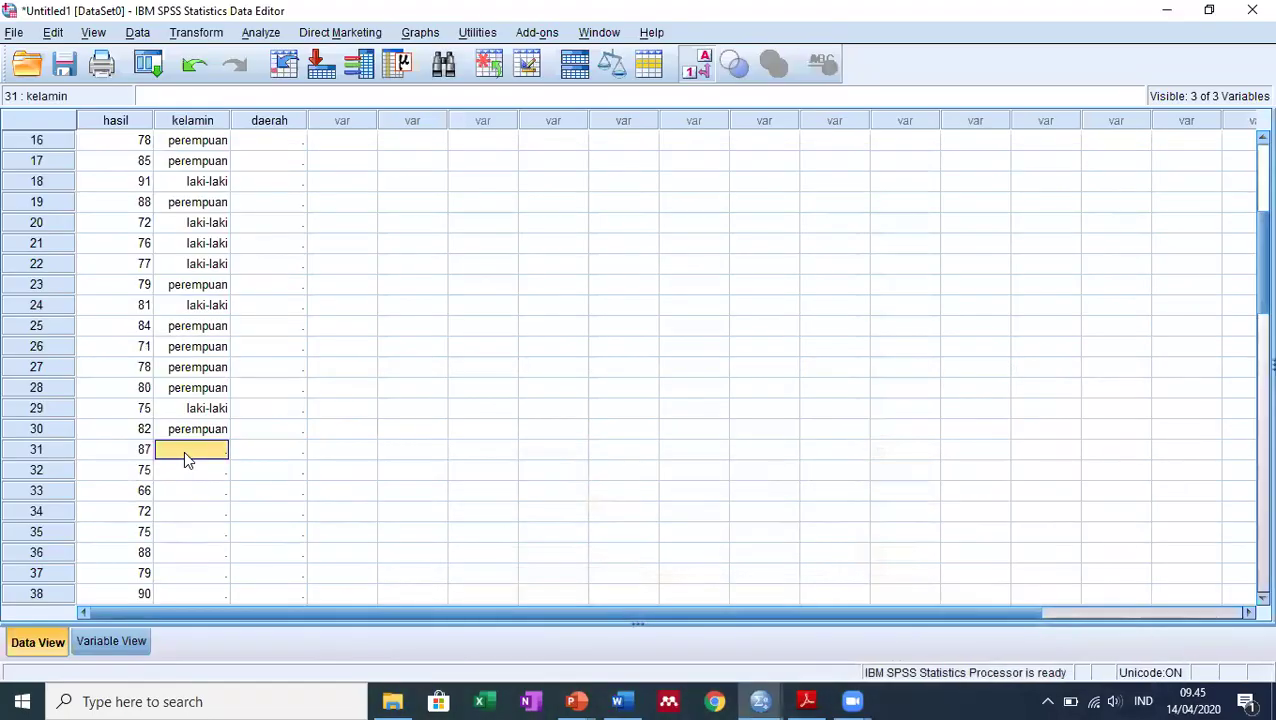
key("ctrl+v")
Copy the Jenis Kelamin codes of Daerah 4 from the Word table and paste them into kelamin from row 46 in SPSS.
scroll(190, 455, "down", 8)
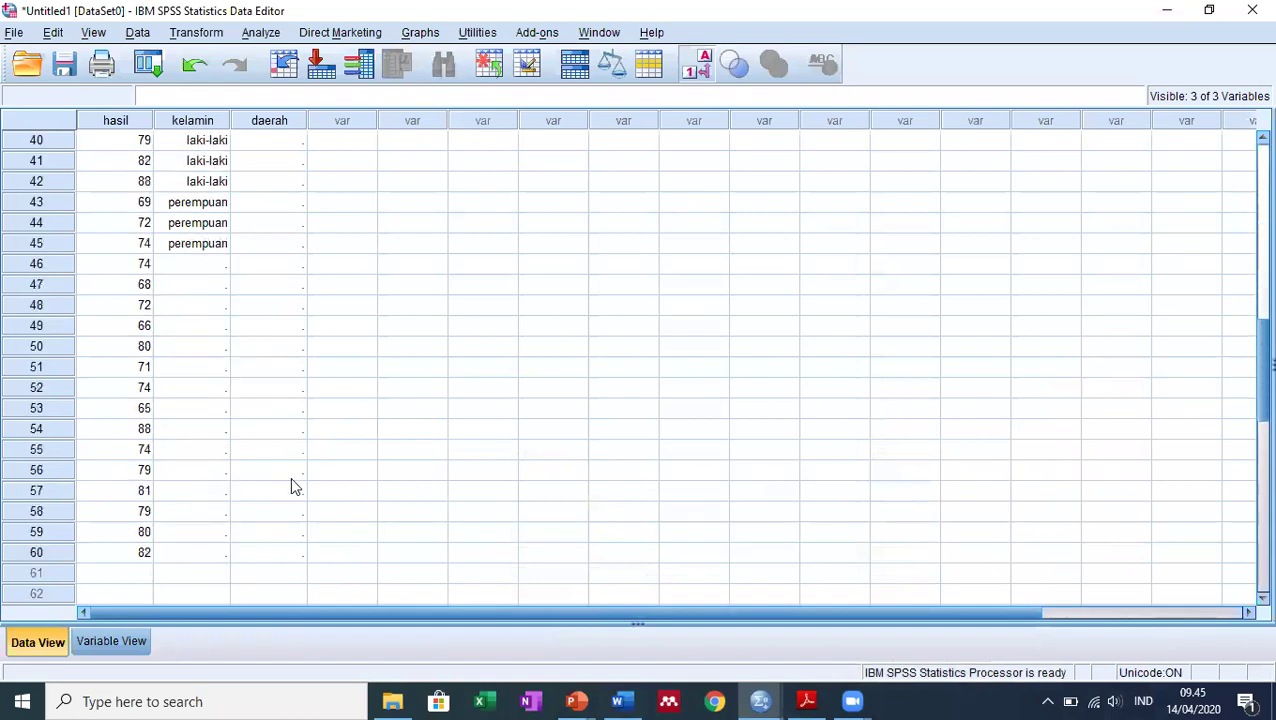
left_click(620, 701)
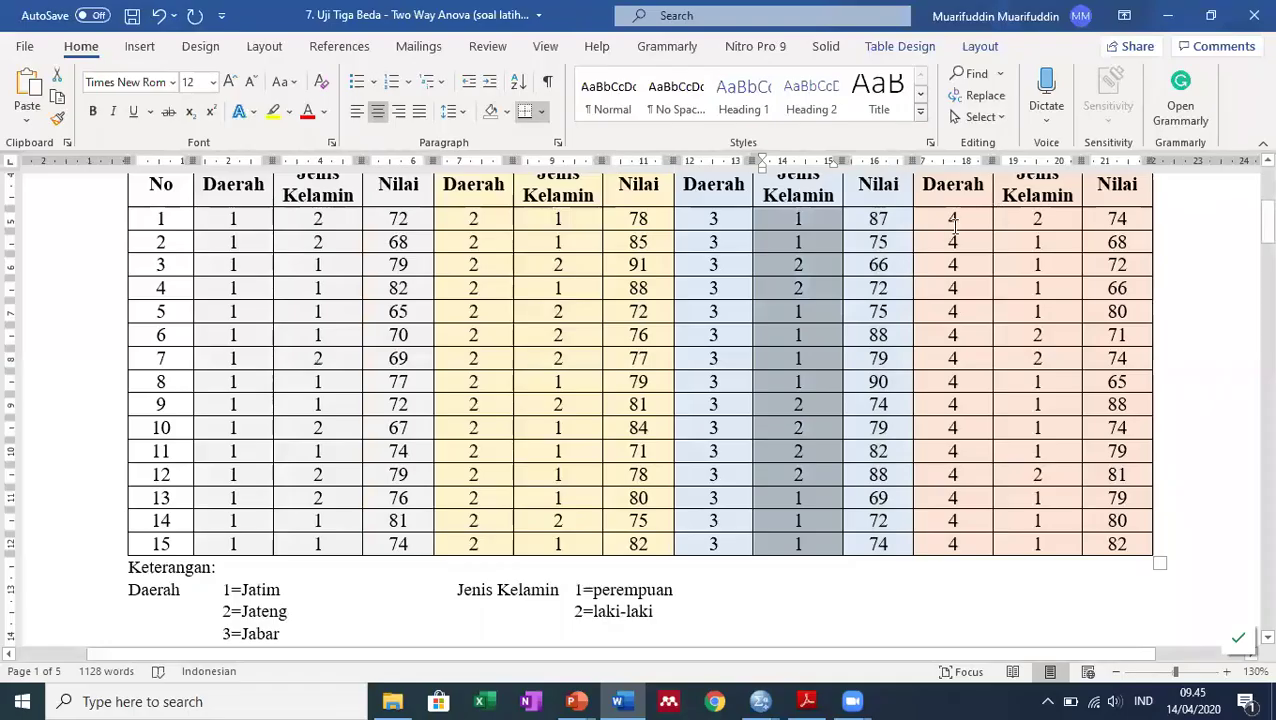
left_click_drag(1020, 221, 1018, 538)
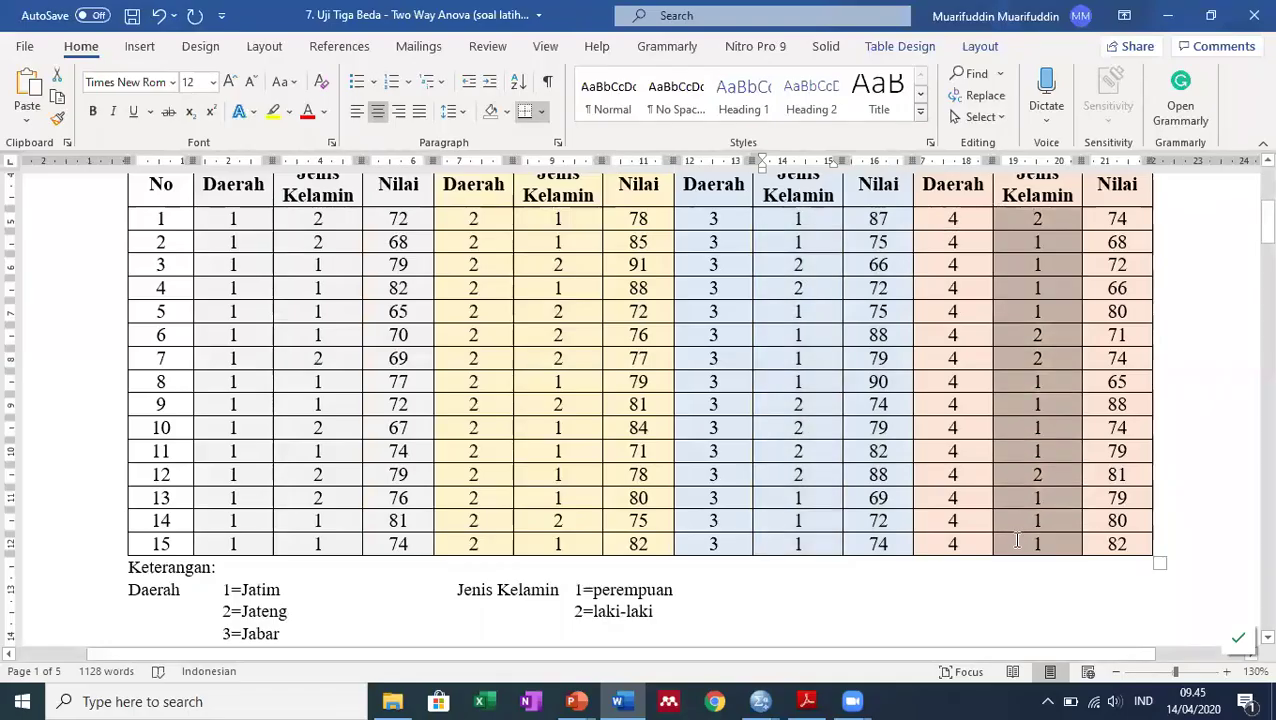
left_click(620, 701)
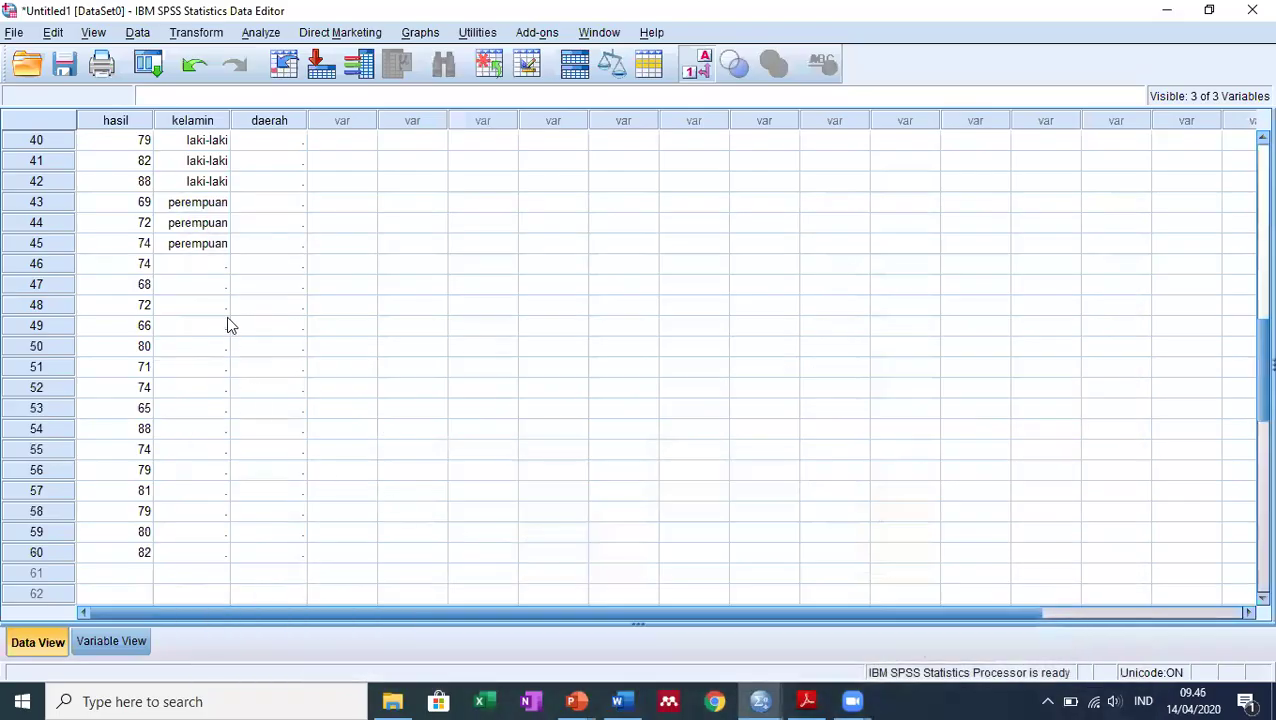
left_click(217, 265)
key("ctrl+v")
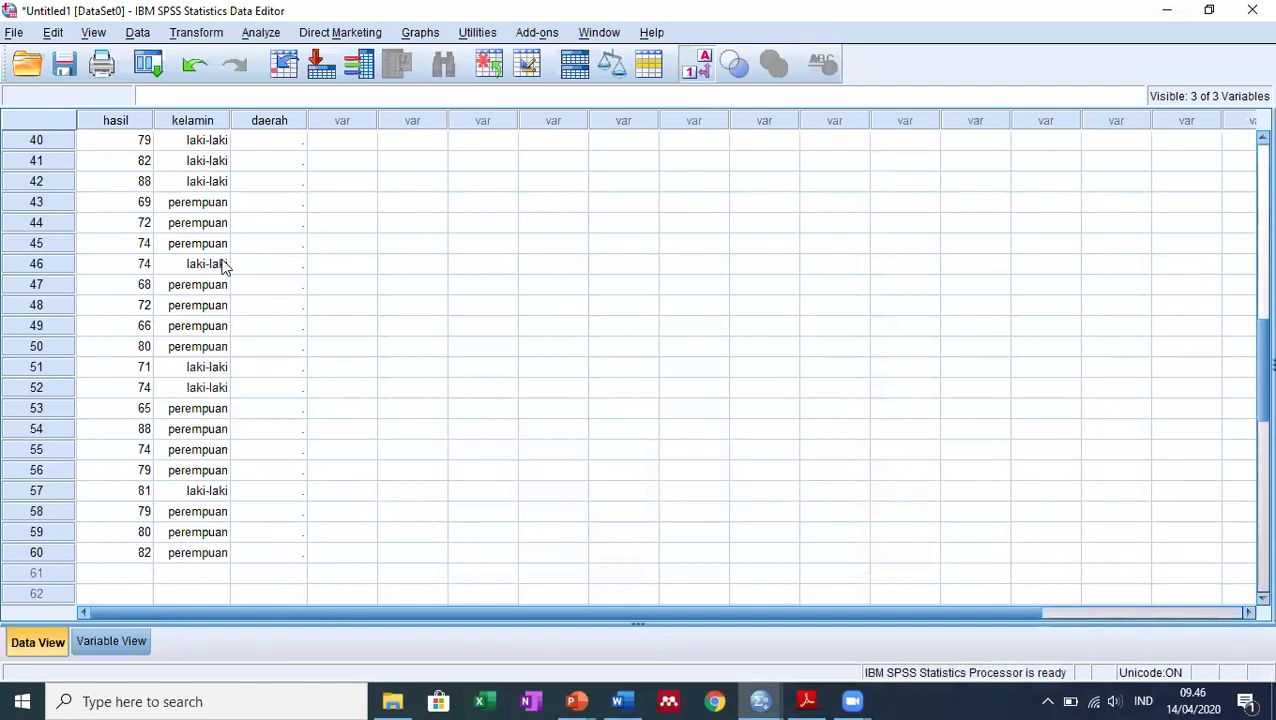
Copy the Daerah codes of region 1 from the Word table and paste them into daerah from row 1 in SPSS.
scroll(222, 265, "up", 13)
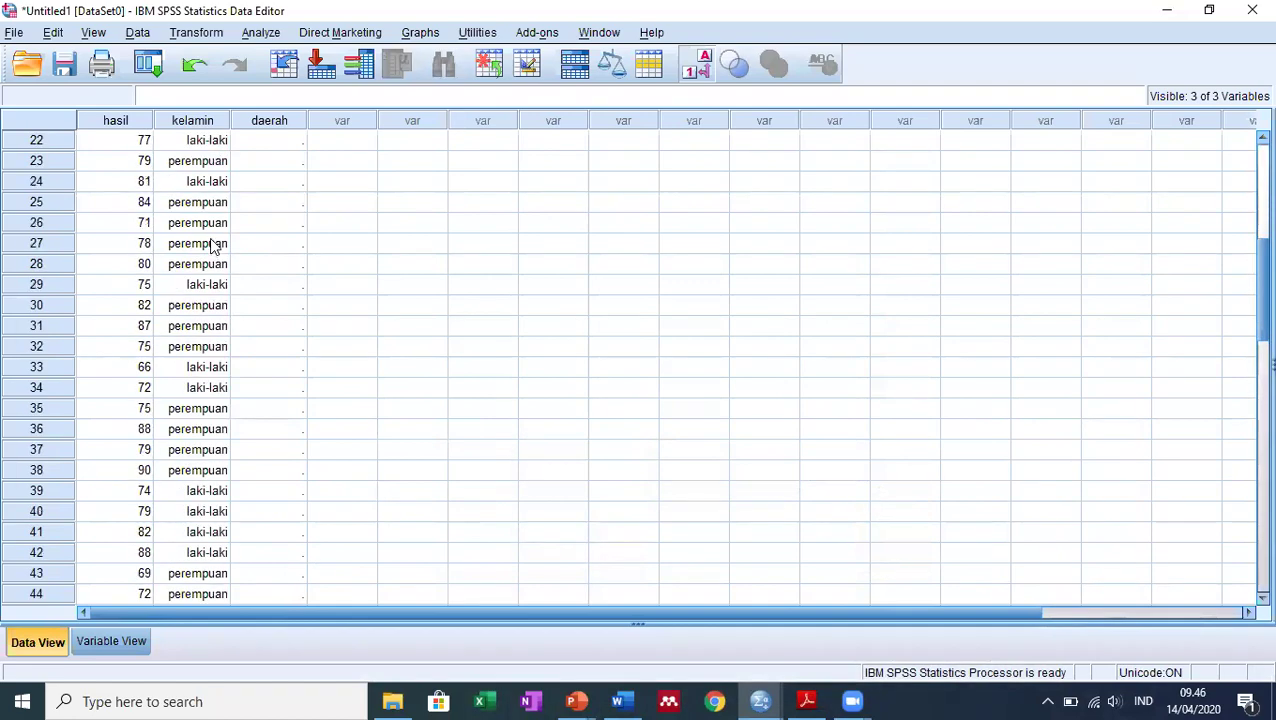
left_click(277, 148)
left_click(622, 700)
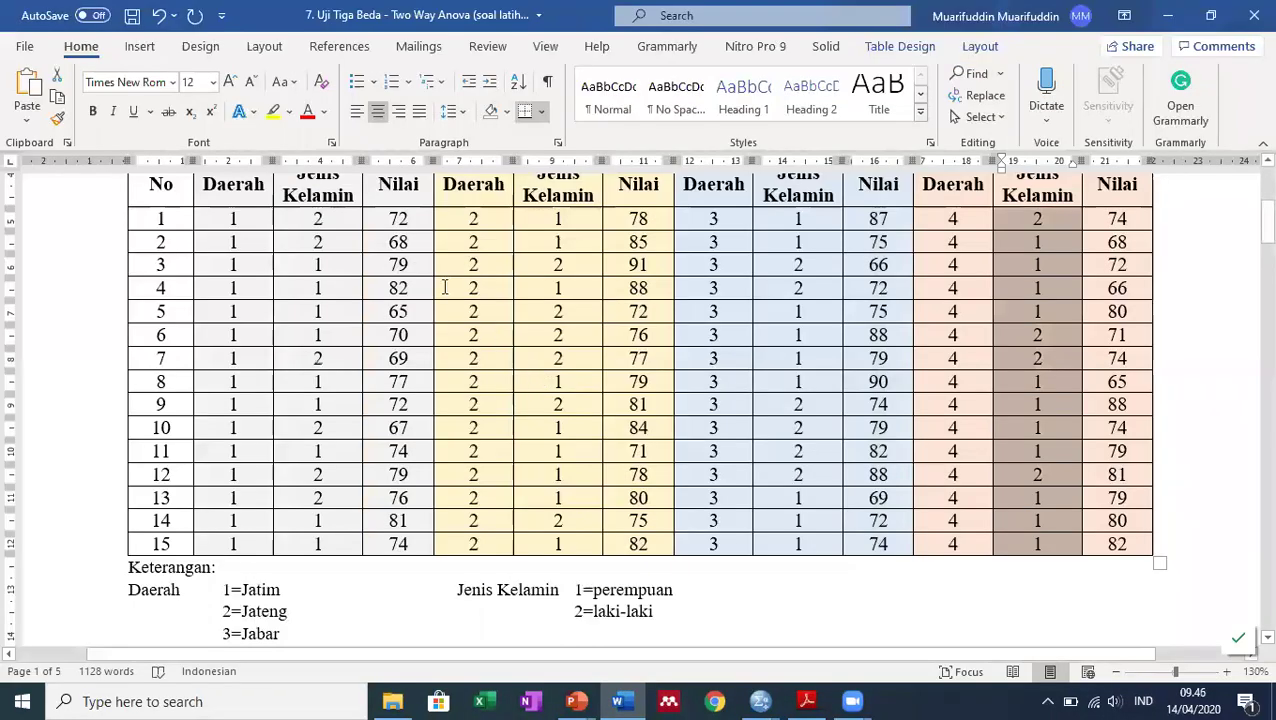
left_click_drag(224, 220, 230, 543)
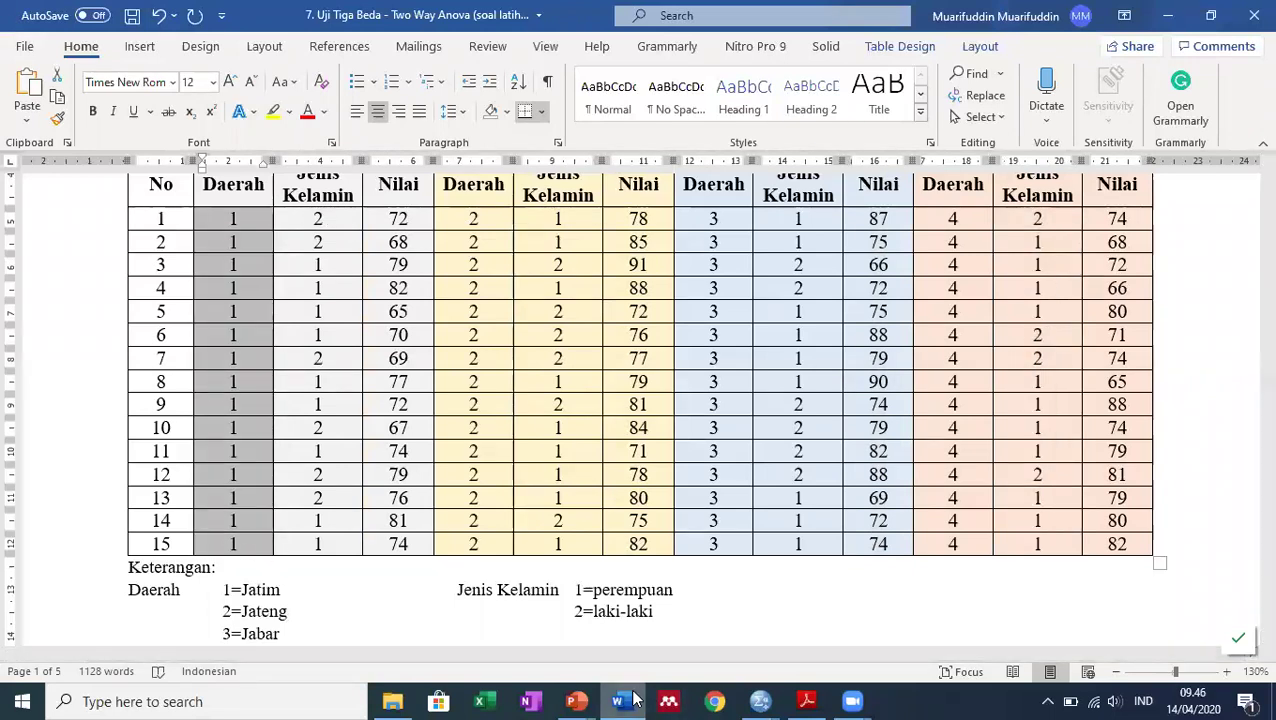
left_click(760, 701)
key("ctrl+v")
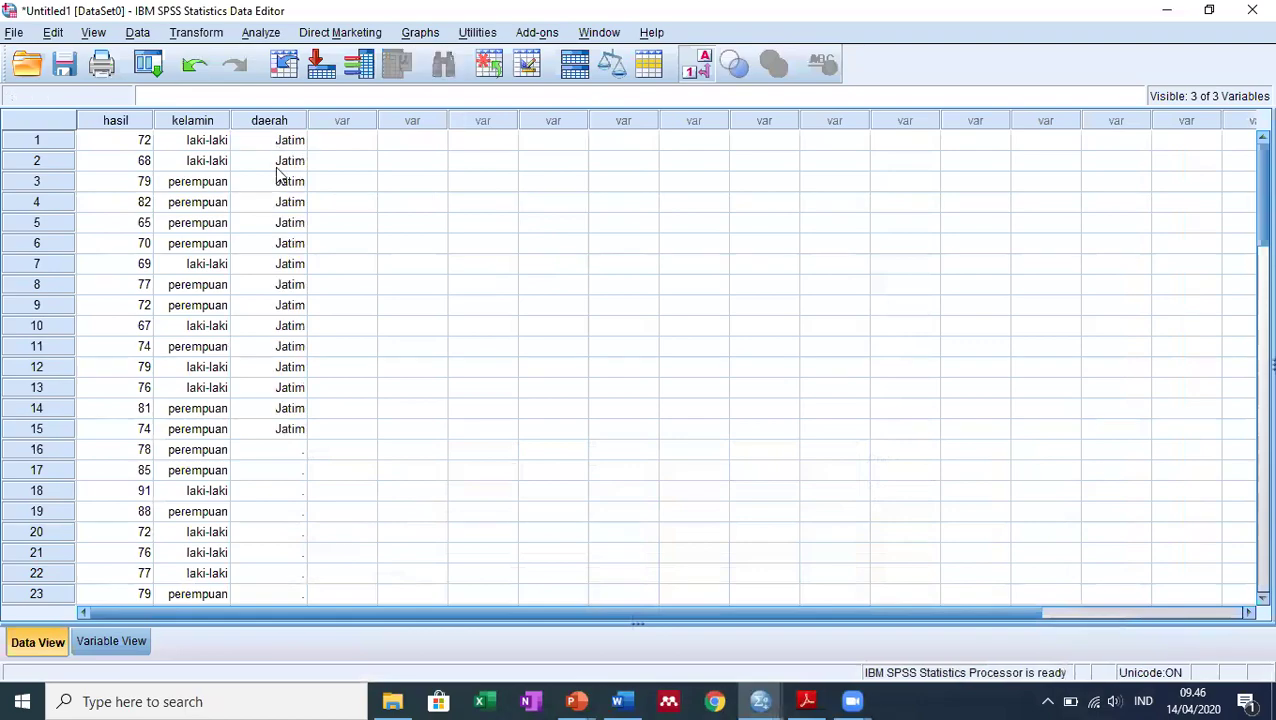
Copy the Daerah codes of region 2 from the Word table and paste them into daerah from row 16 in SPSS.
left_click(622, 700)
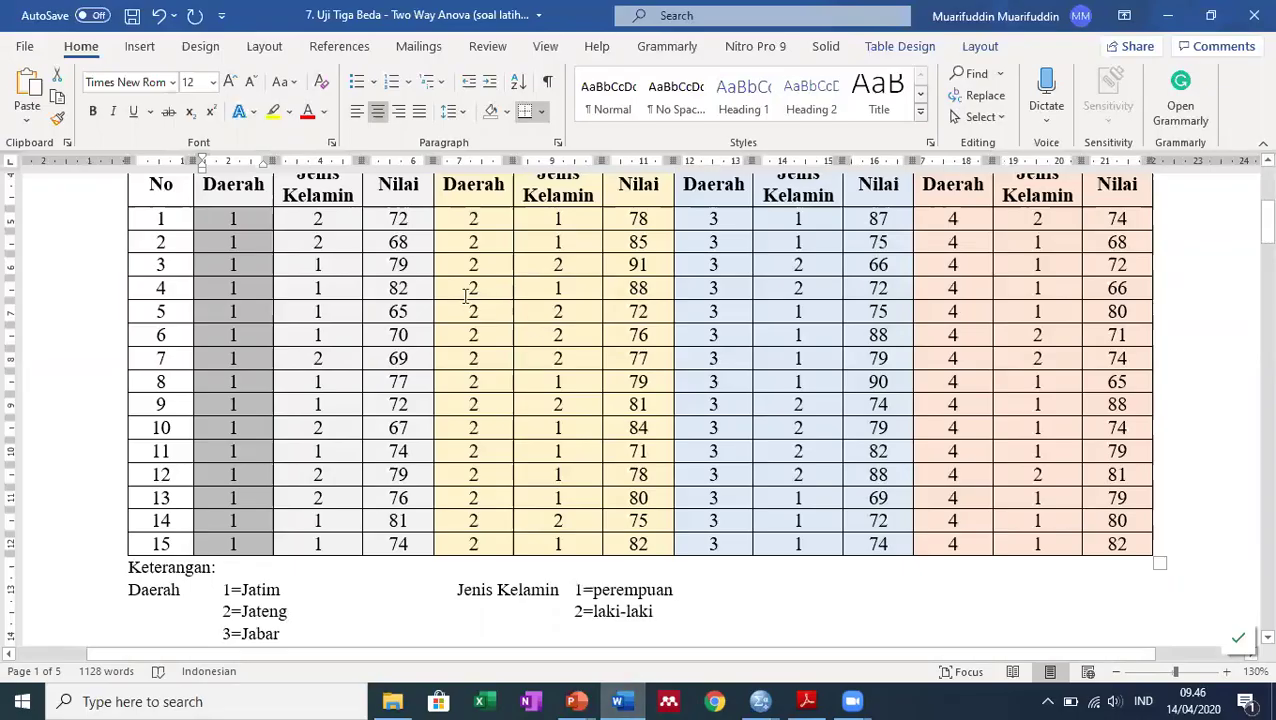
left_click_drag(465, 219, 481, 556)
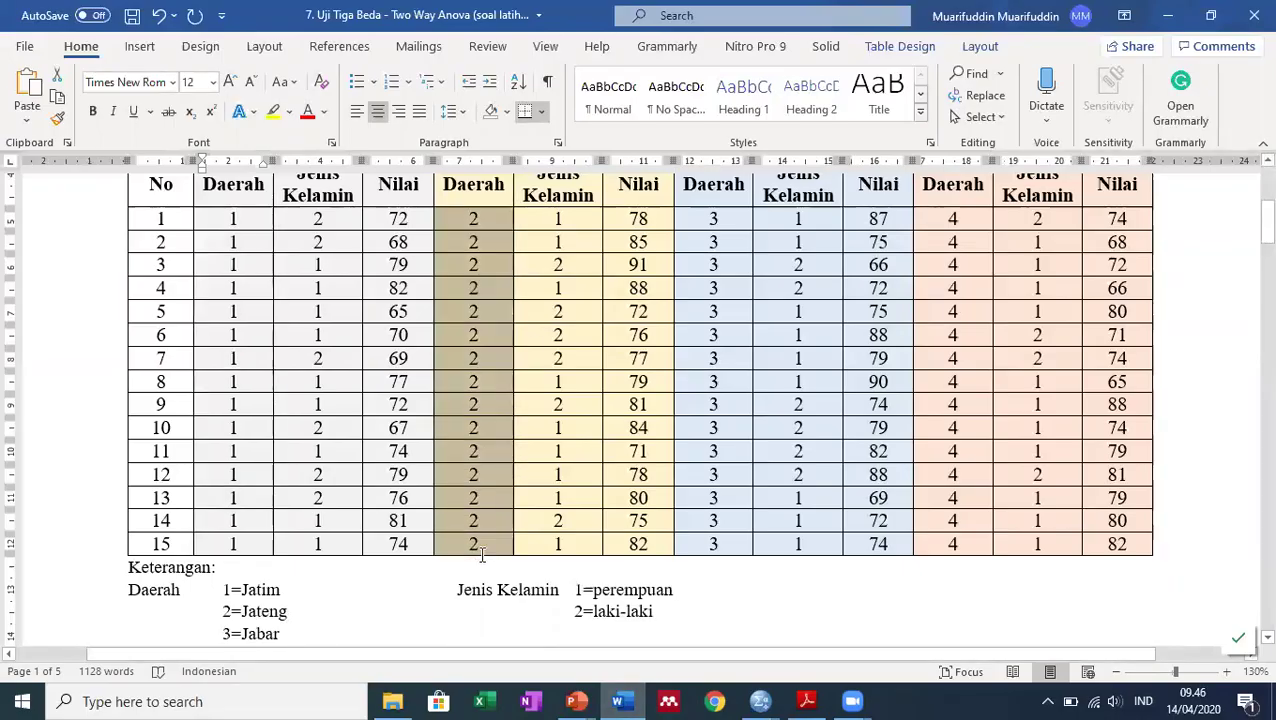
left_click(287, 452)
key("ctrl+v")
Copy the Daerah codes of region 3 from the Word table and paste them into daerah from row 31 in SPSS.
scroll(298, 445, "down", 6)
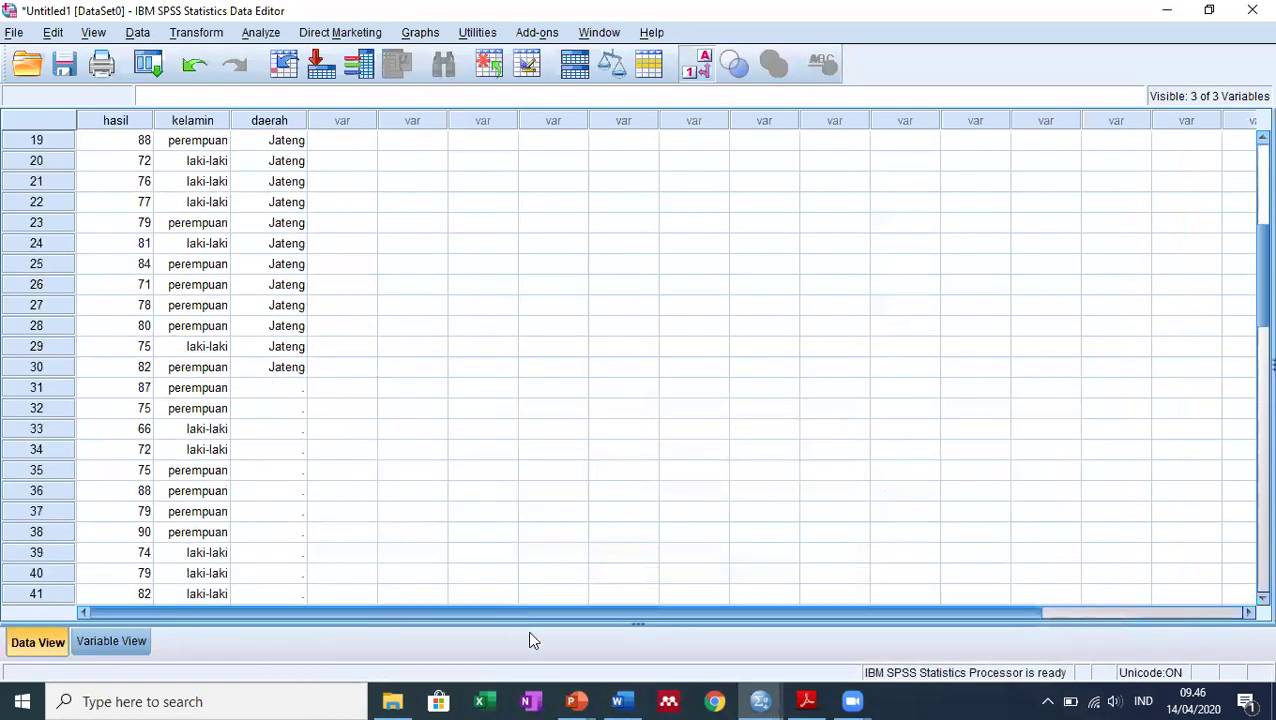
left_click(617, 701)
left_click_drag(707, 220, 715, 550)
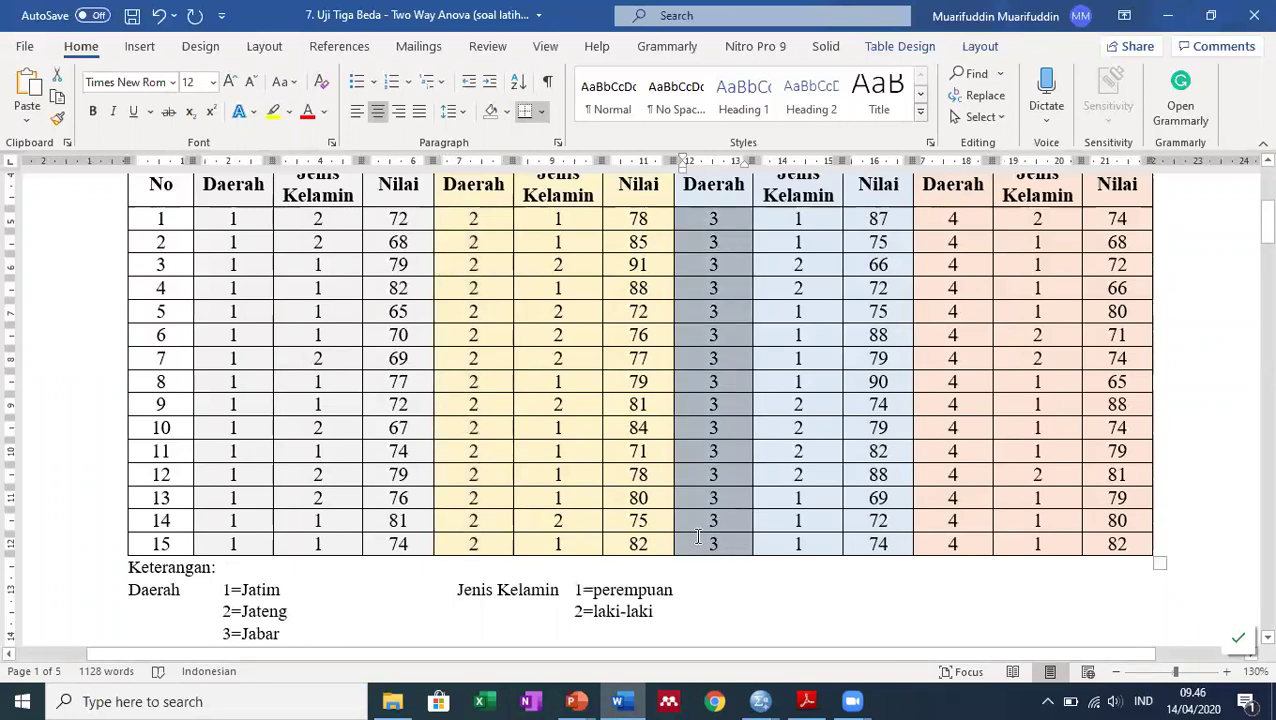
scroll(705, 540, "down", 2)
left_click(630, 701)
left_click(270, 388)
key("ctrl+v")
Copy the Daerah codes of region 4 from the Word table and paste them into daerah from row 46 in SPSS.
scroll(575, 596, "down", 1)
scroll(575, 596, "down", 4)
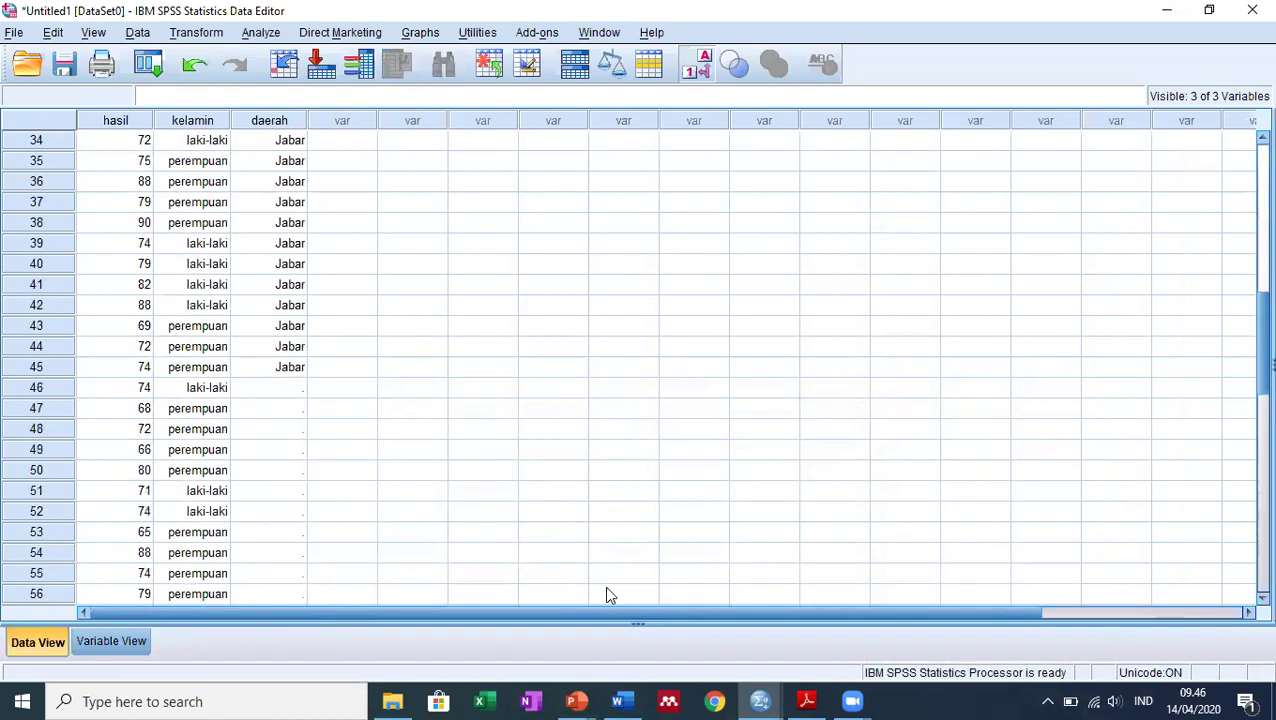
left_click(617, 701)
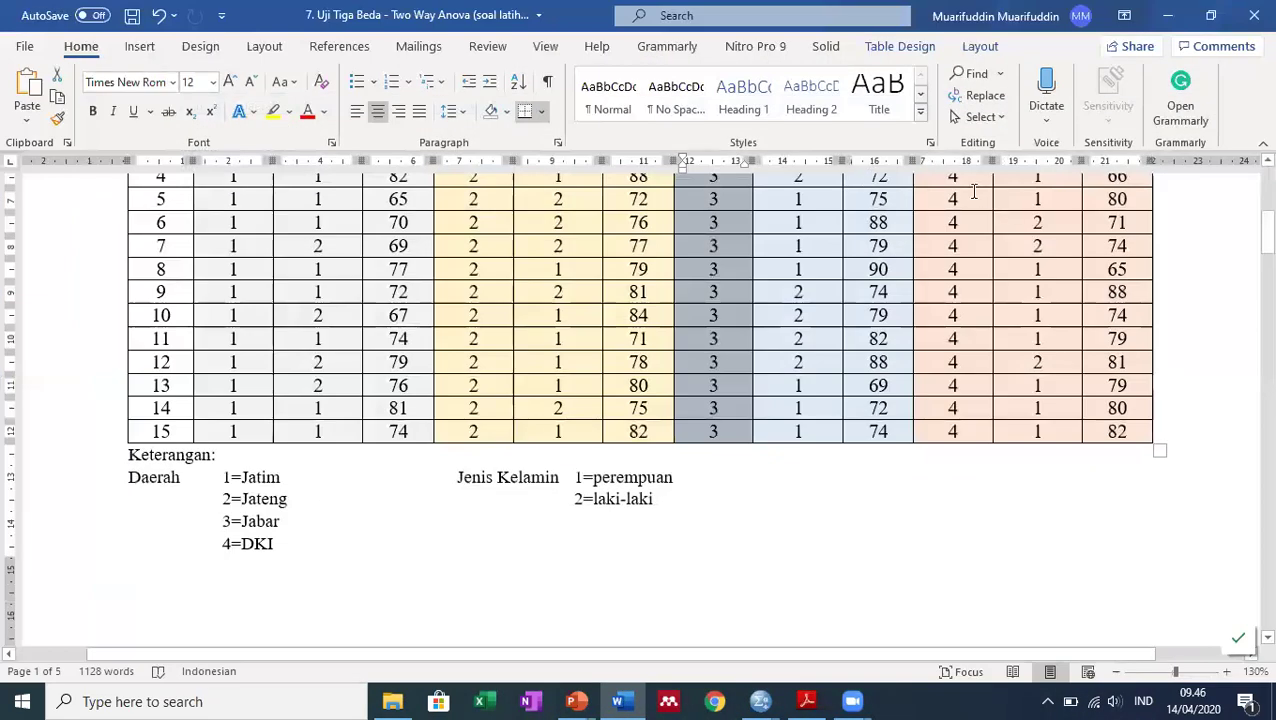
scroll(950, 260, "up", 2)
left_click_drag(964, 390, 953, 545)
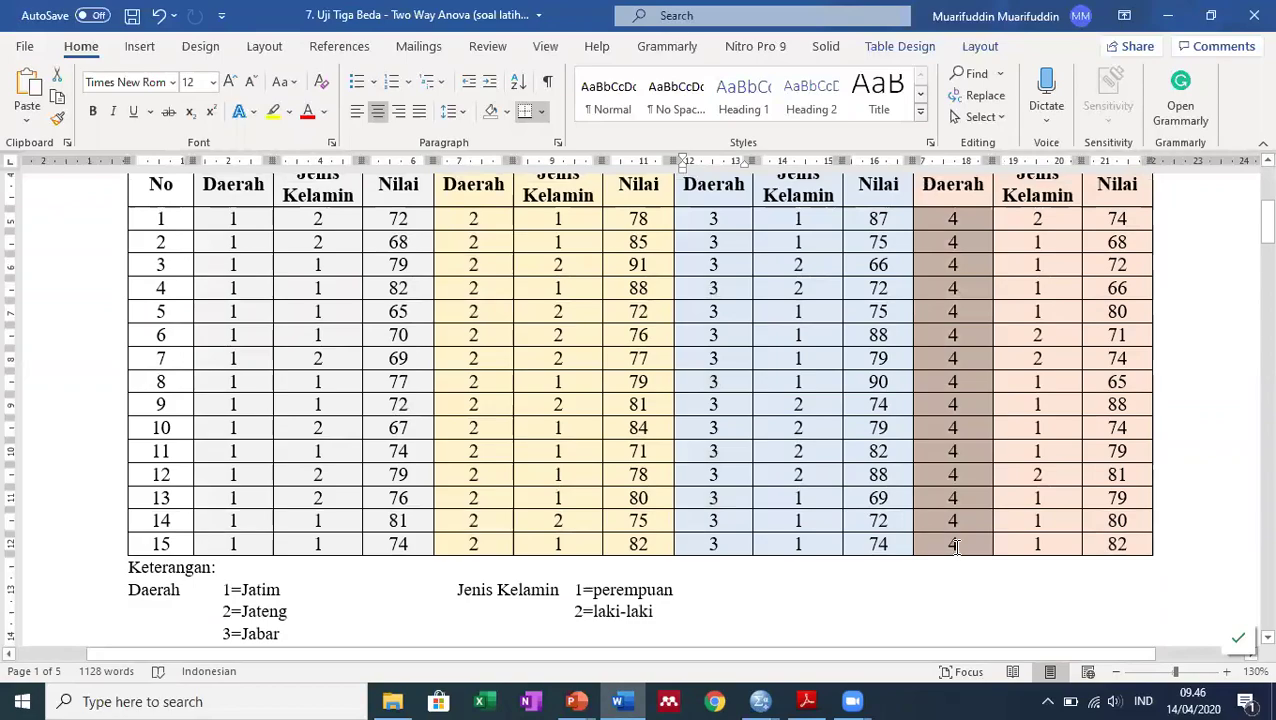
left_click(617, 701)
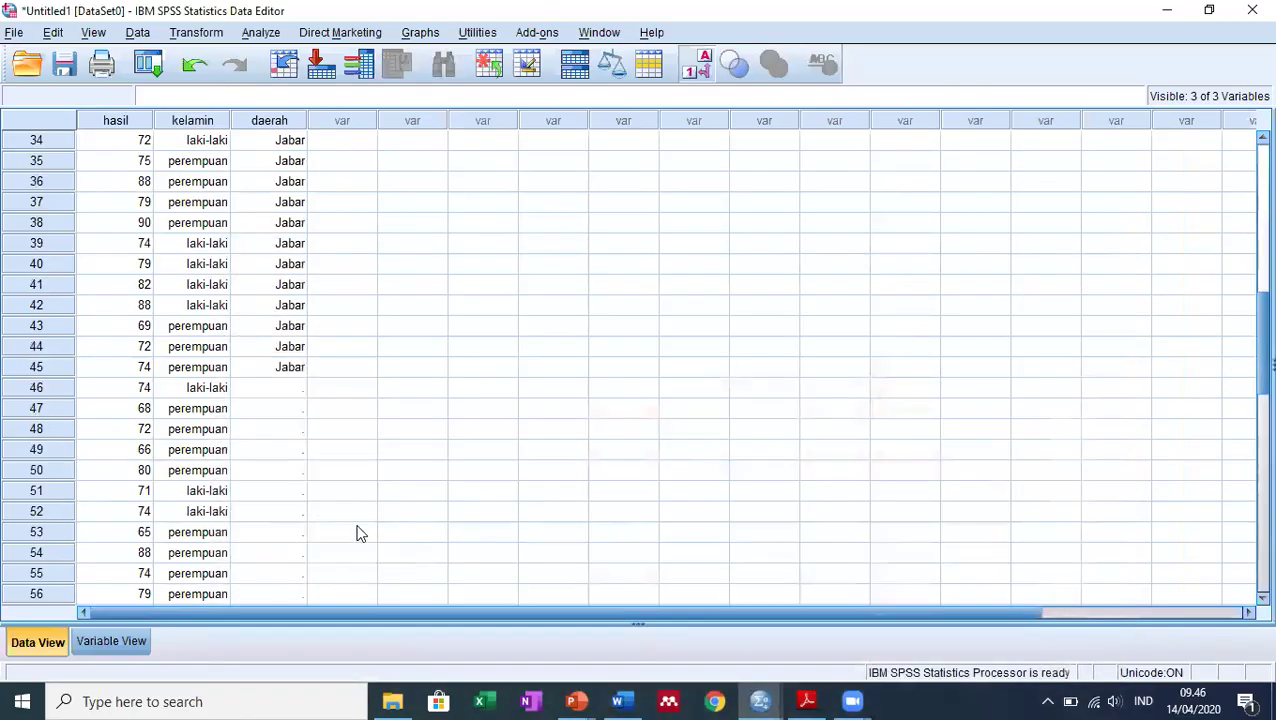
left_click(292, 387)
key("ctrl+v")
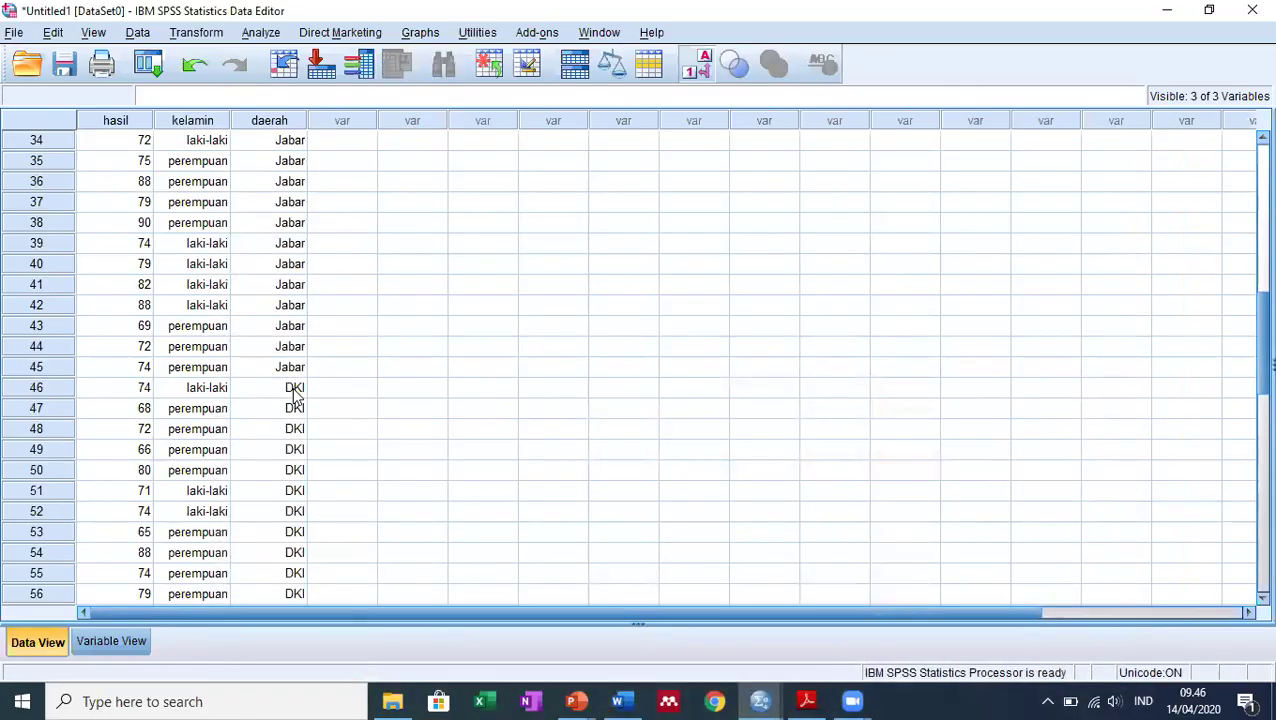
scroll(292, 400, "down", 5)
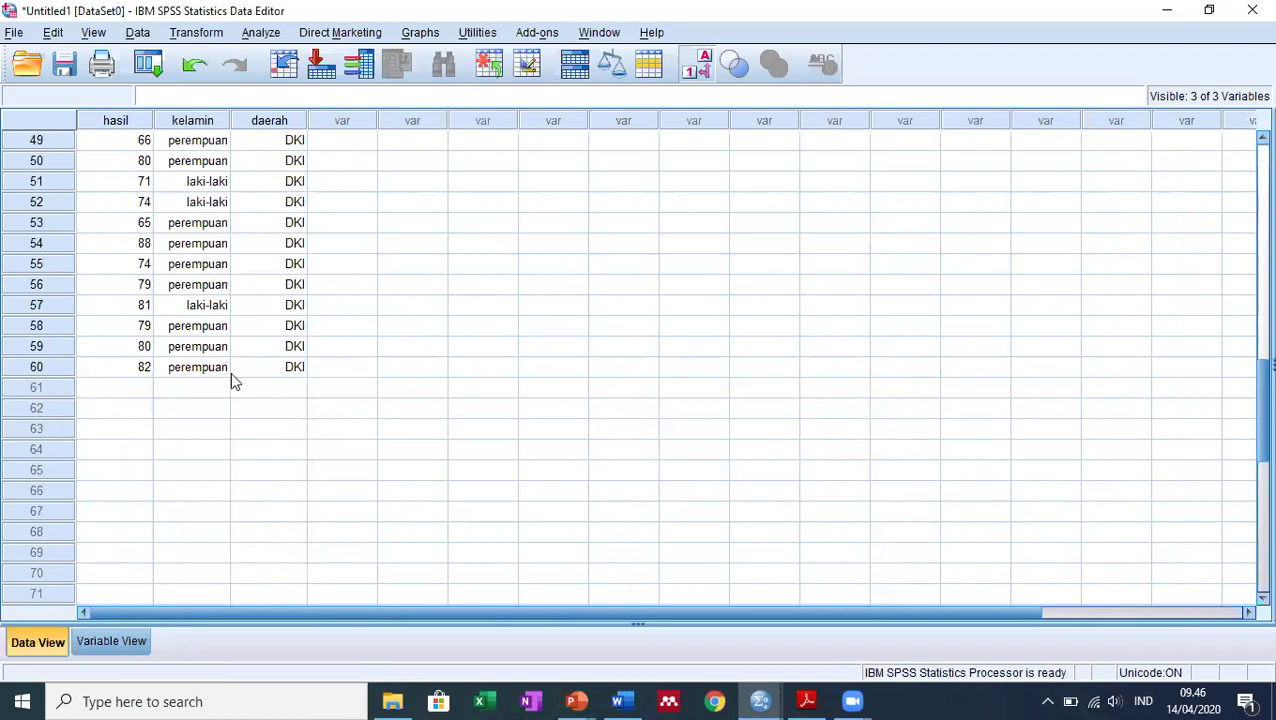
scroll(305, 381, "up", 5)
scroll(305, 387, "up", 11)
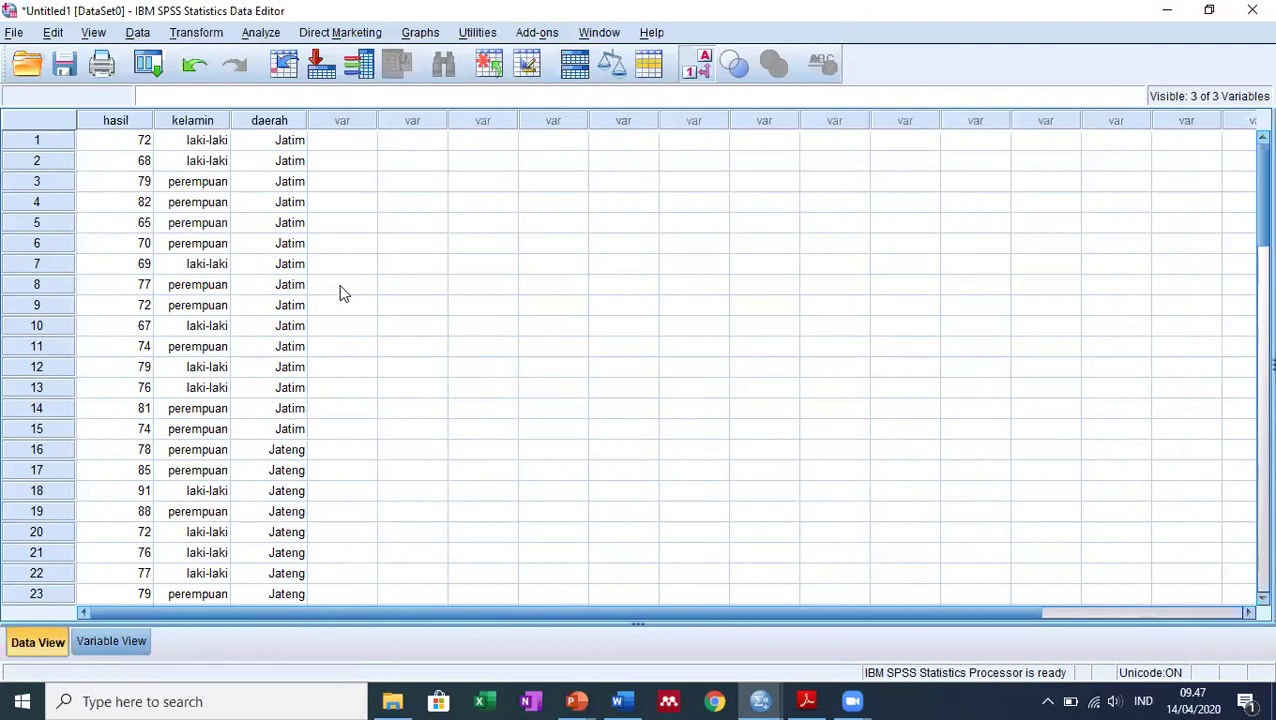
Set up a General Linear Model Univariate analysis with hasil belajar statistika inferensial as dependent variable and jenis kelamin and daerah asal as fixed factors.
left_click(259, 34)
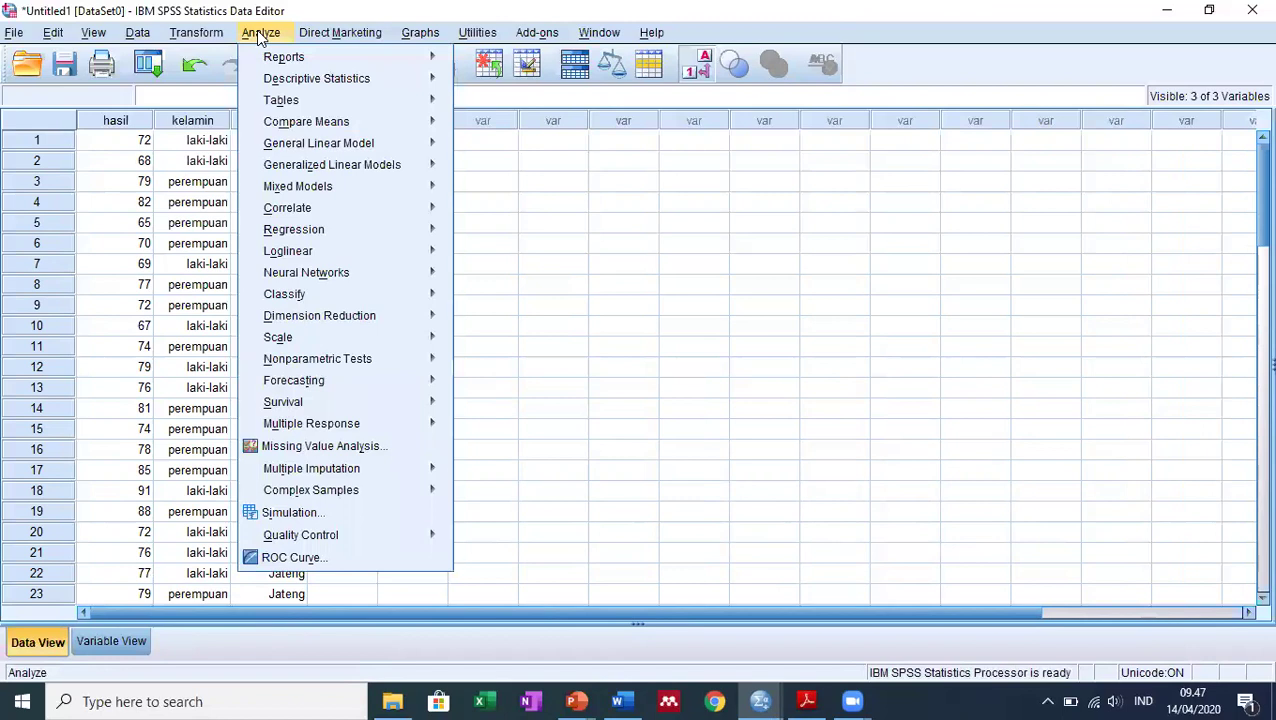
mouse_move(350, 146)
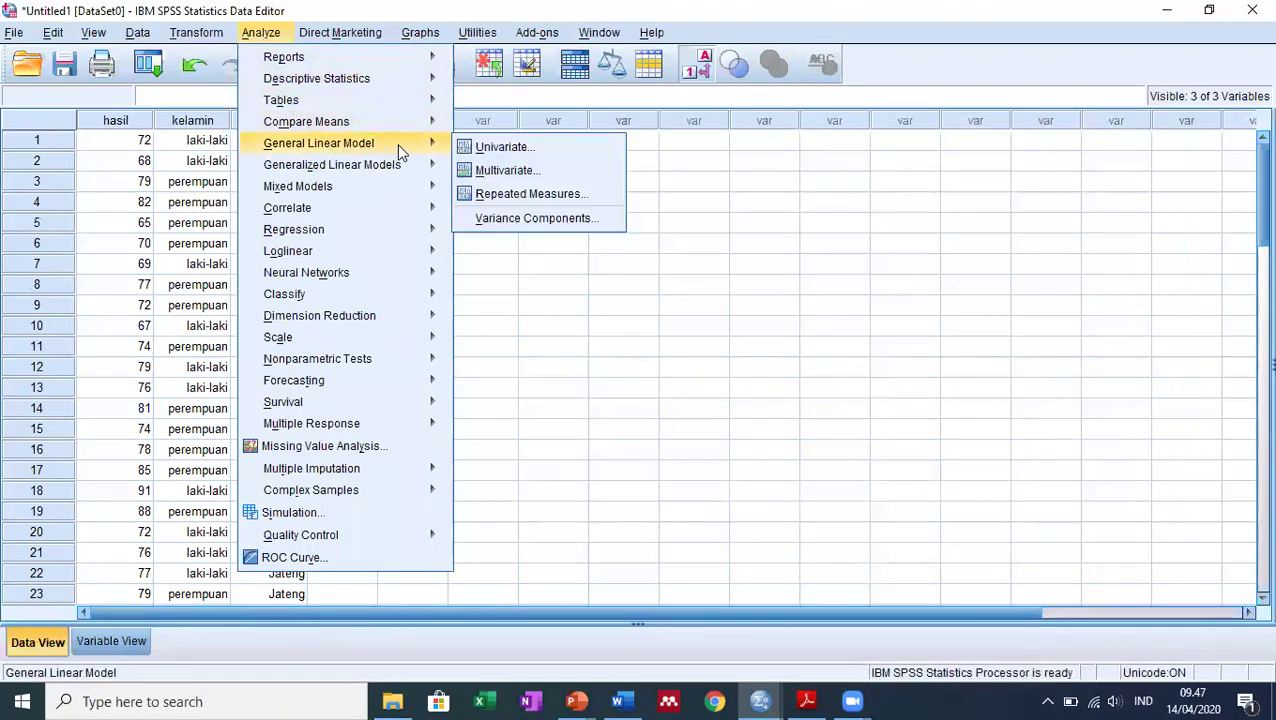
left_click(557, 150)
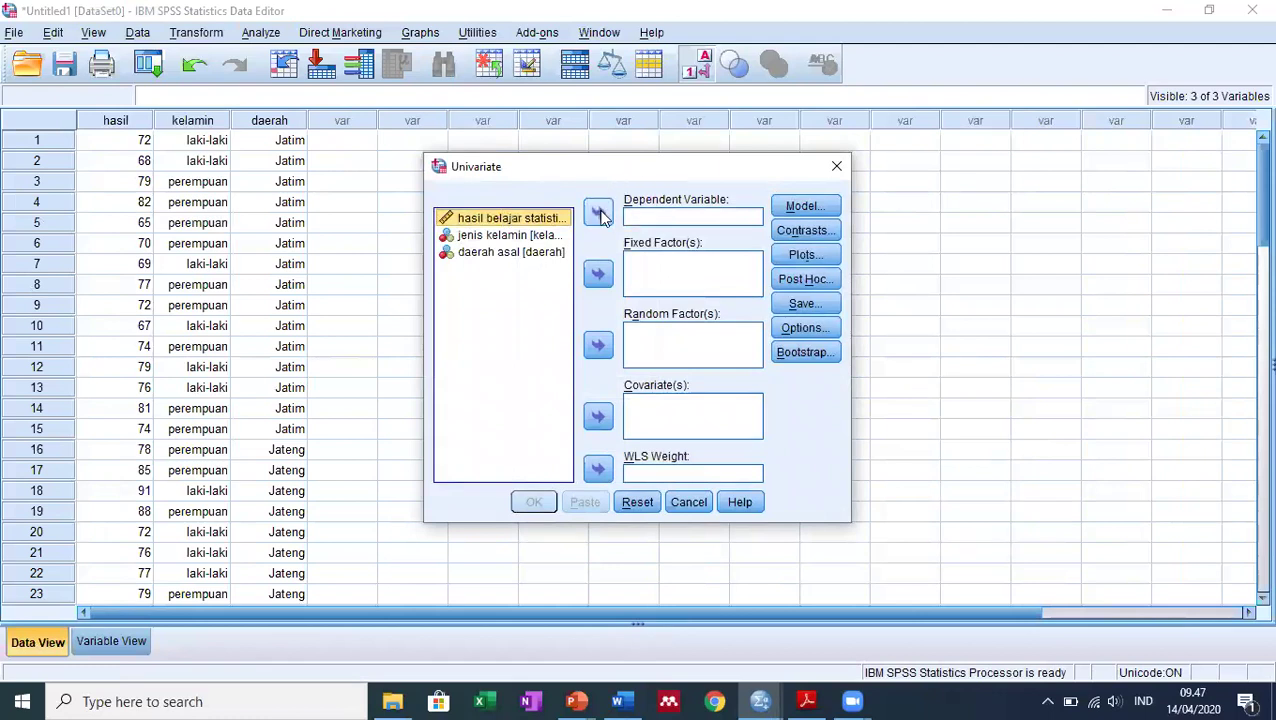
left_click(598, 214)
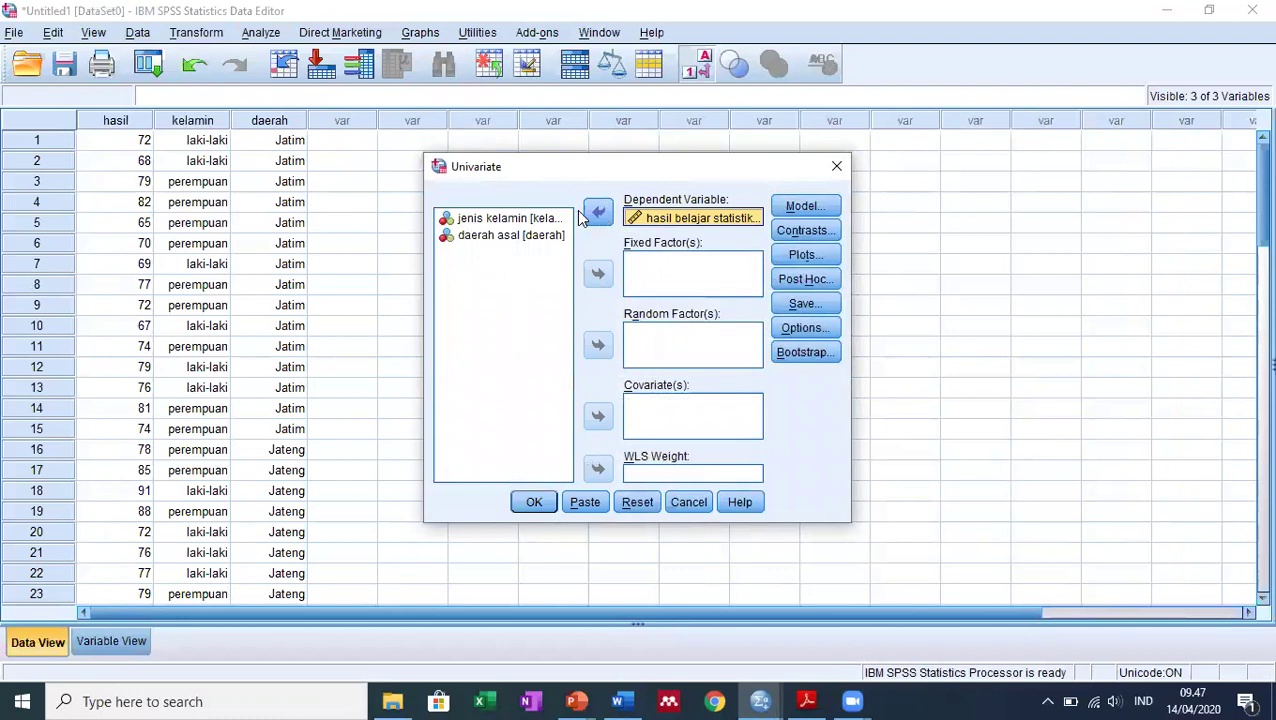
left_click(540, 224)
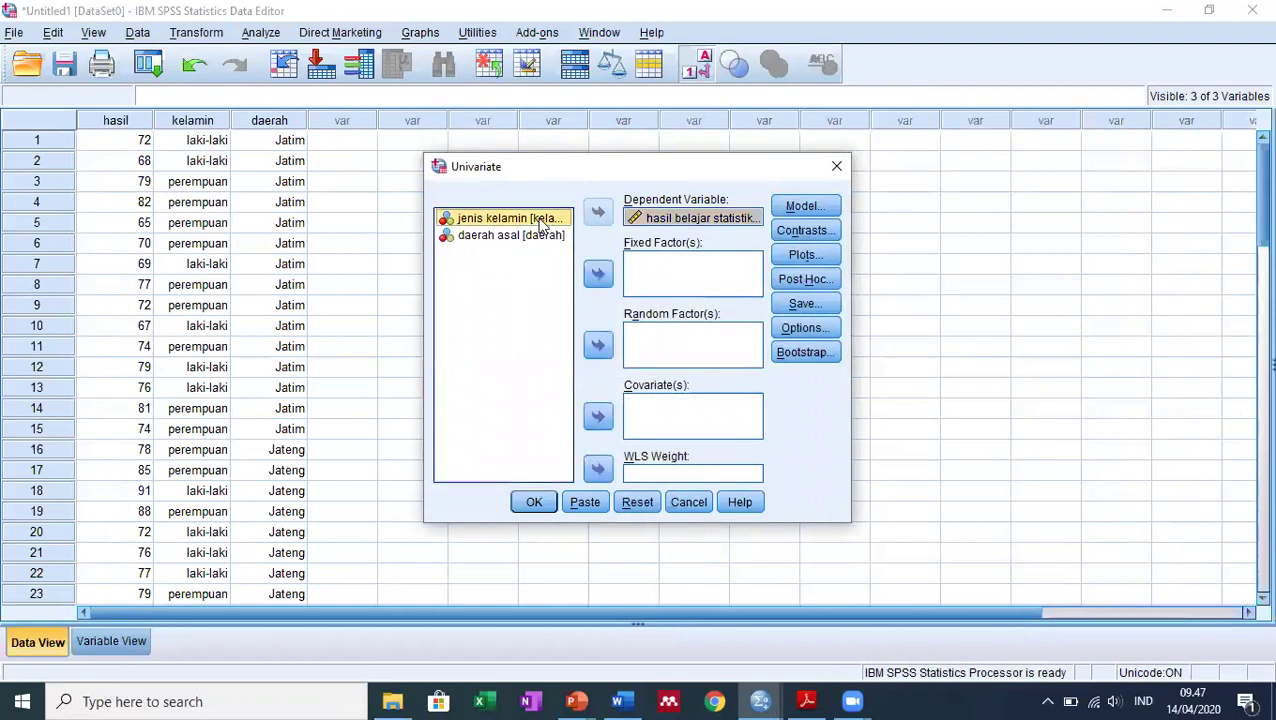
left_click(598, 274)
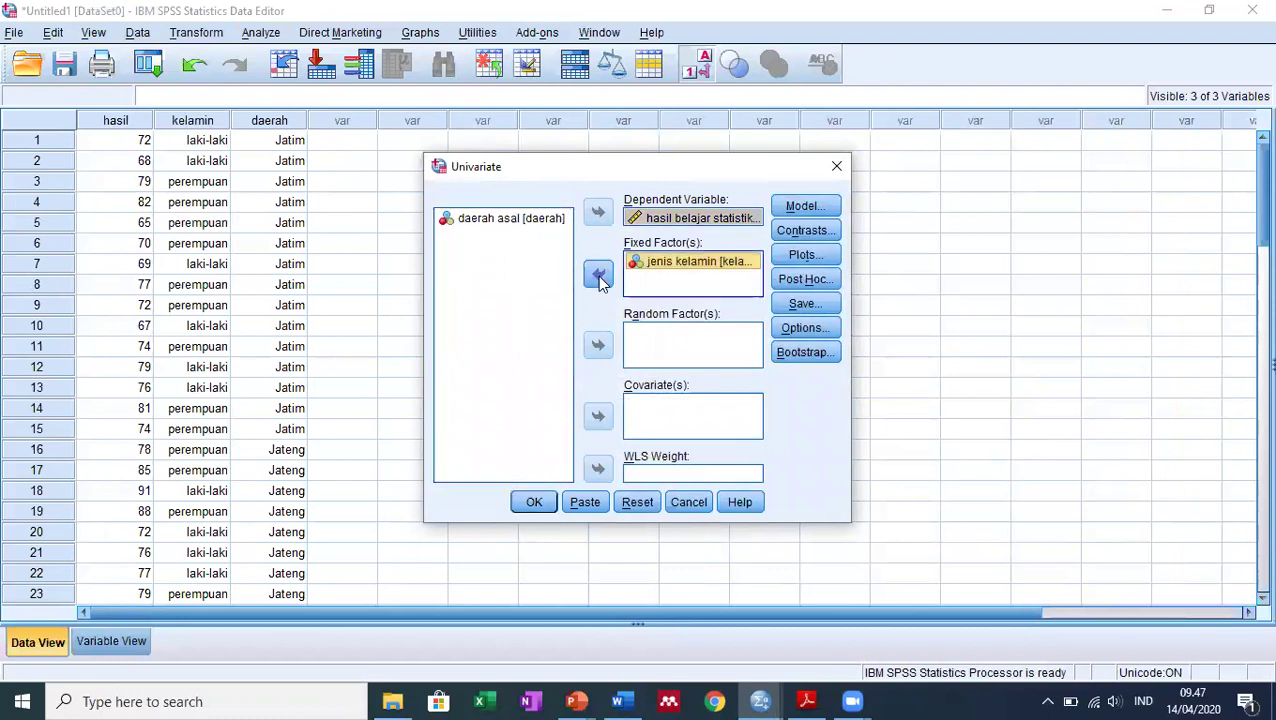
left_click(533, 222)
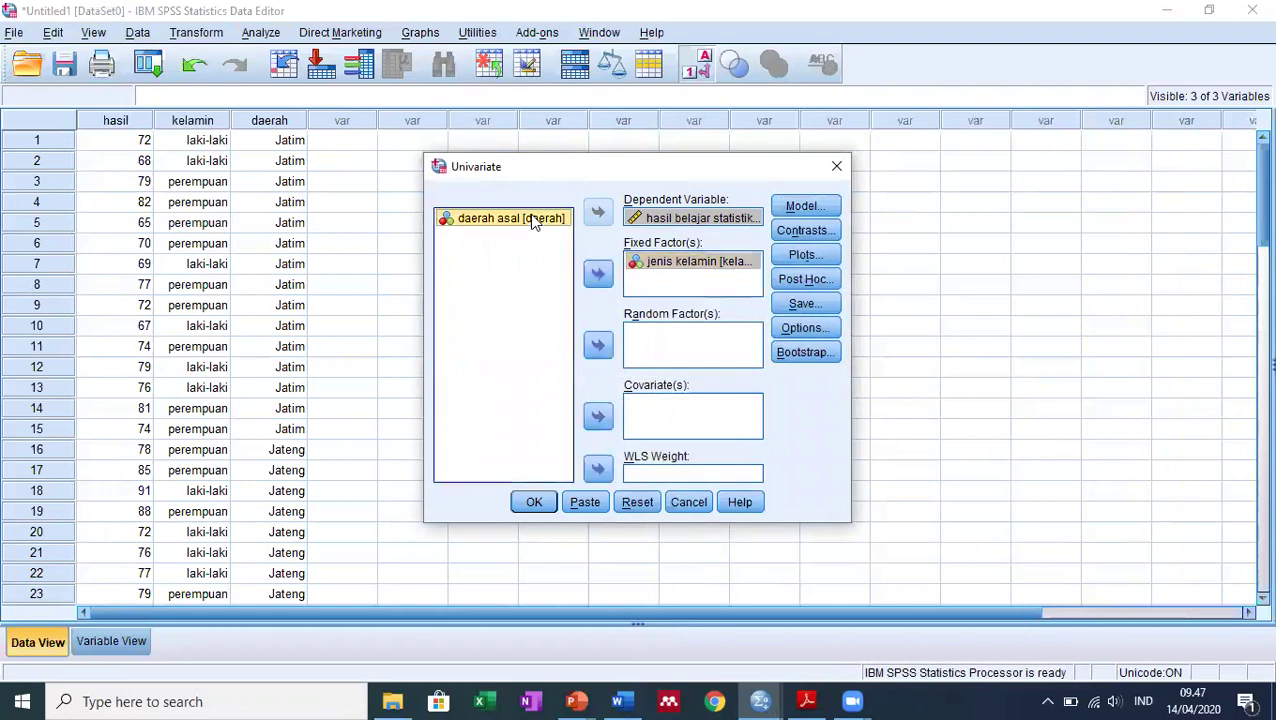
left_click(597, 276)
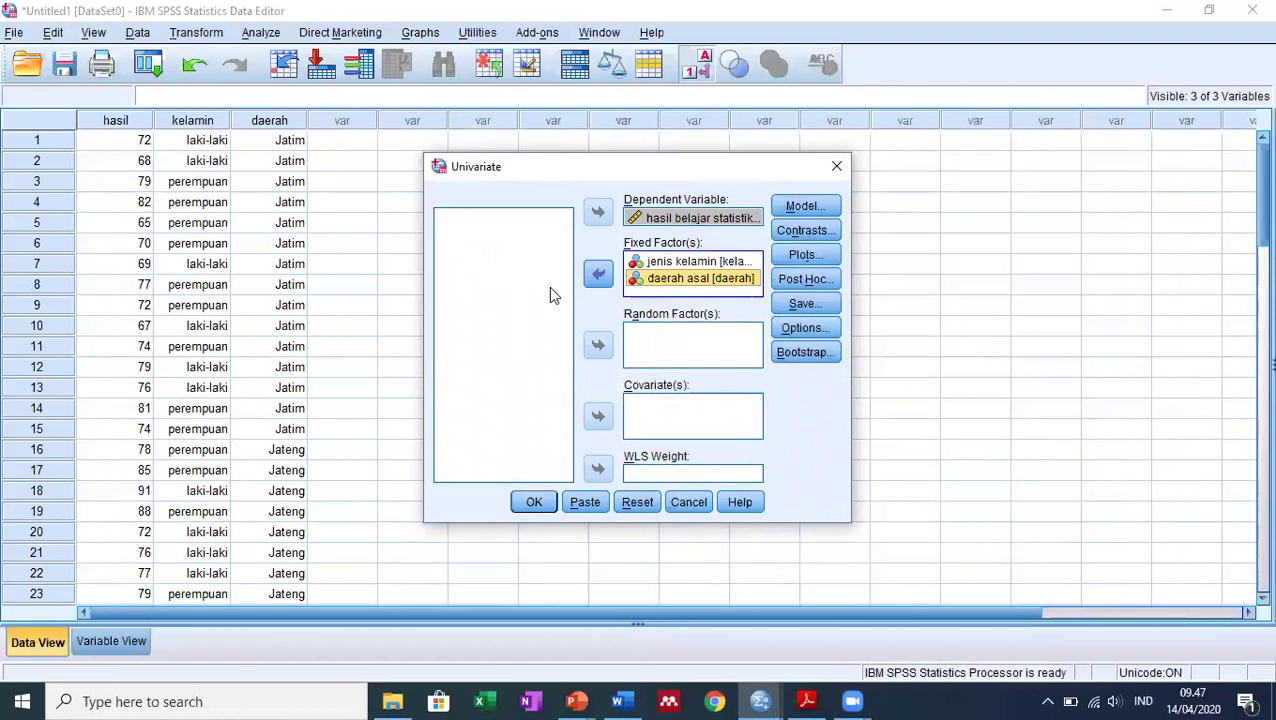
Choose to save the standardized residuals and run the Univariate analysis.
left_click(788, 305)
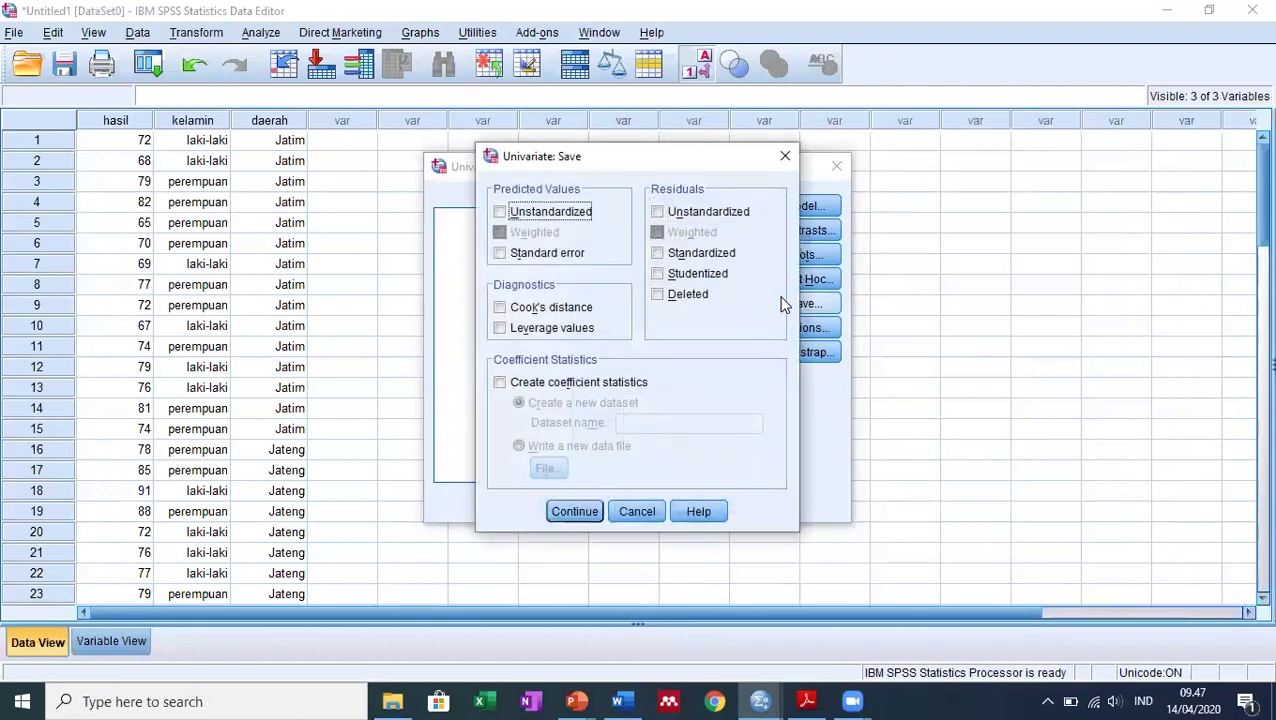
left_click(657, 254)
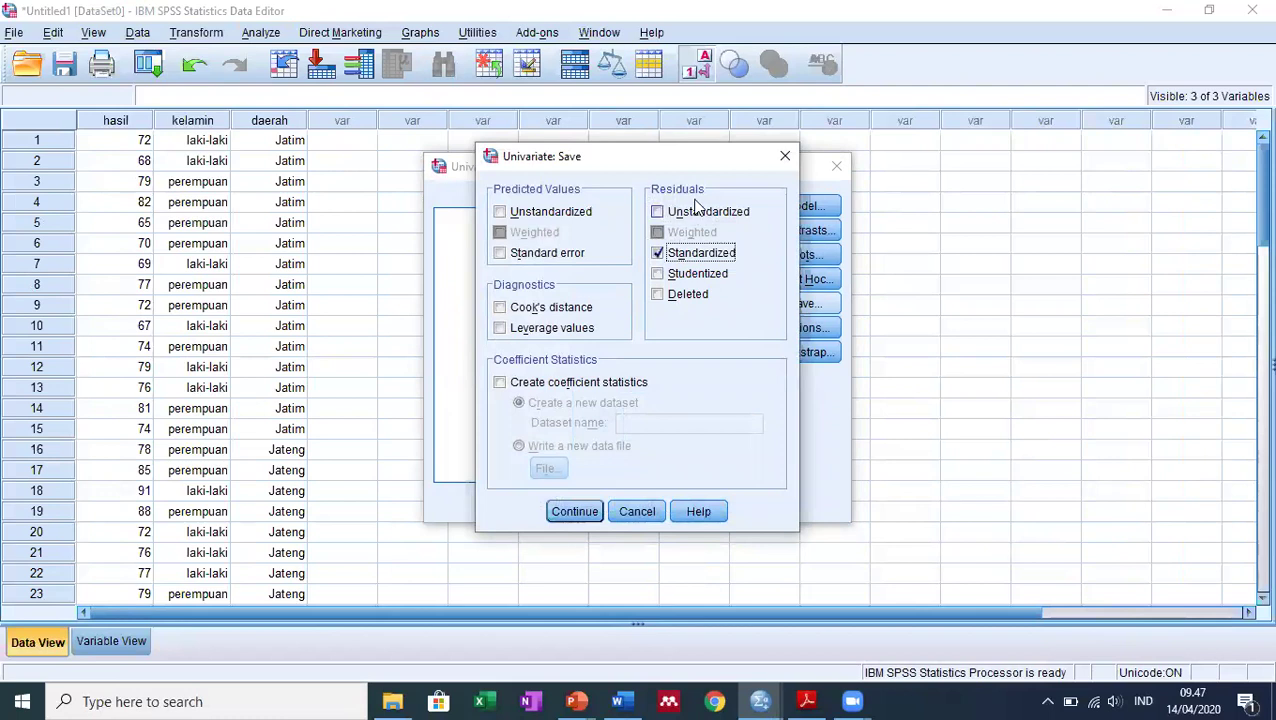
left_click(565, 514)
left_click(536, 503)
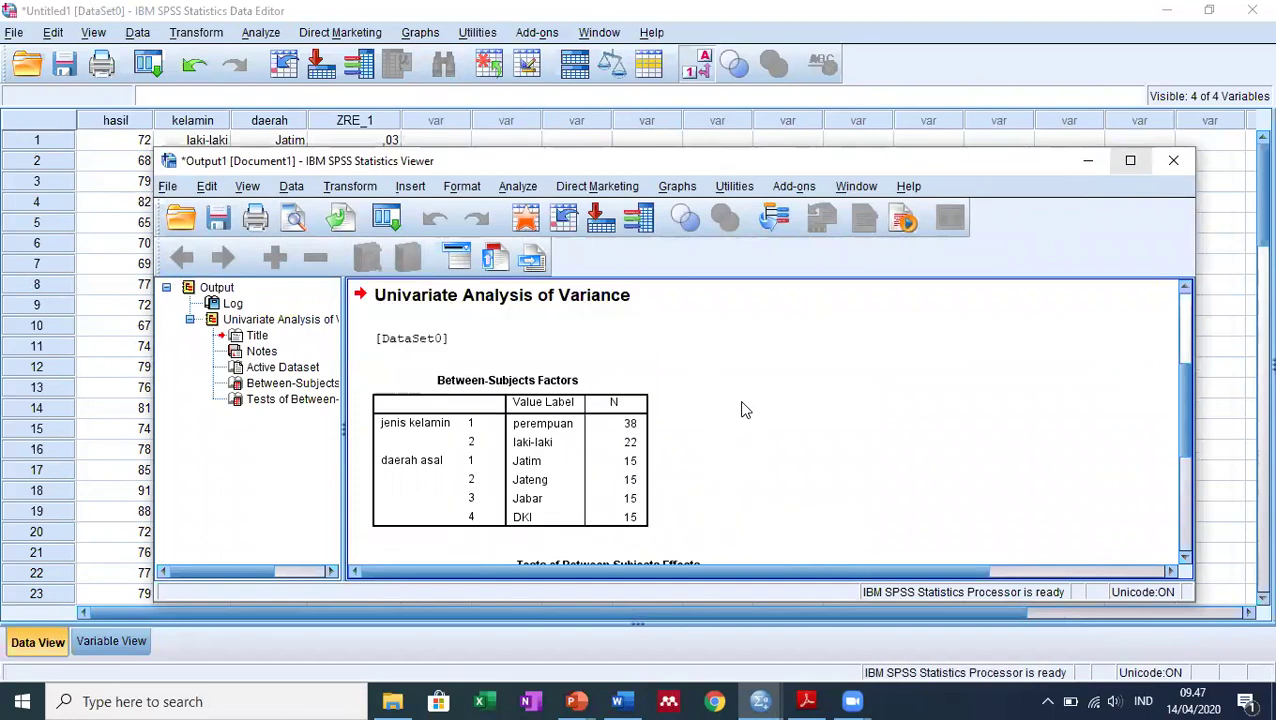
Examine the Between-Subjects Factors and Tests of Between-Subjects Effects tables in the output and return to the data with the saved residuals.
scroll(772, 417, "up", 1)
scroll(732, 395, "down", 2)
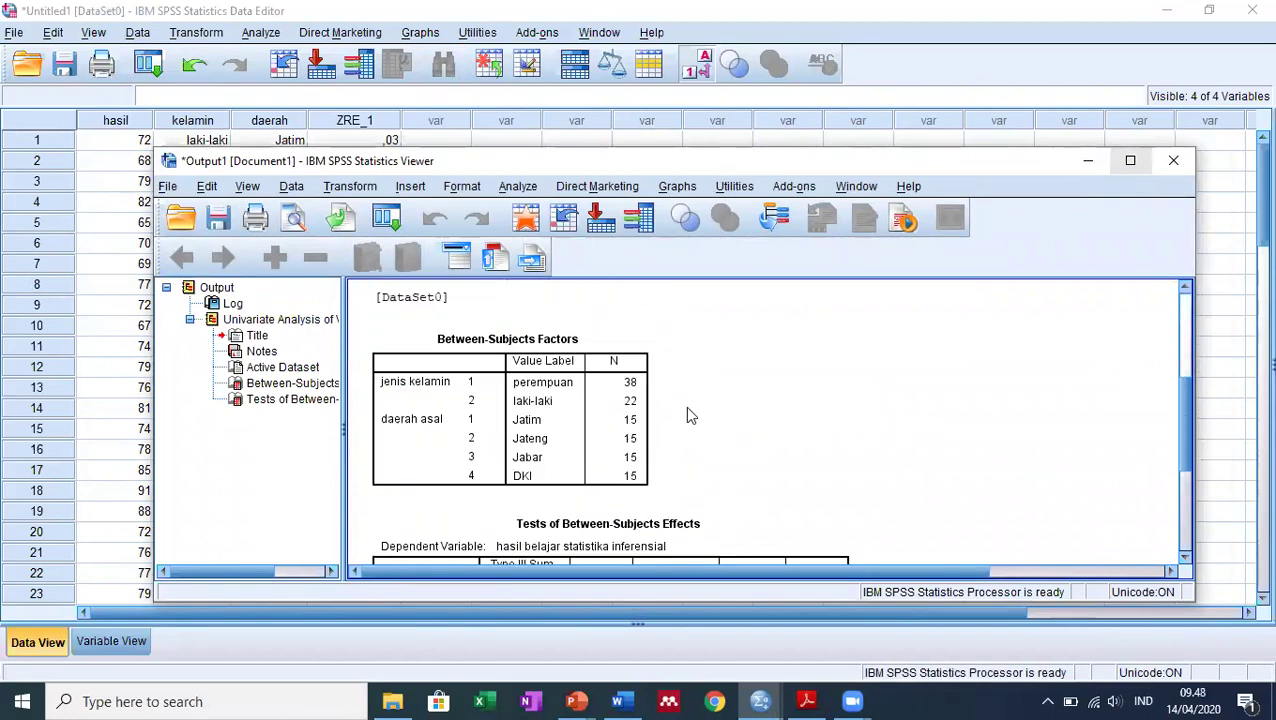
scroll(685, 406, "down", 1)
scroll(685, 406, "down", 2)
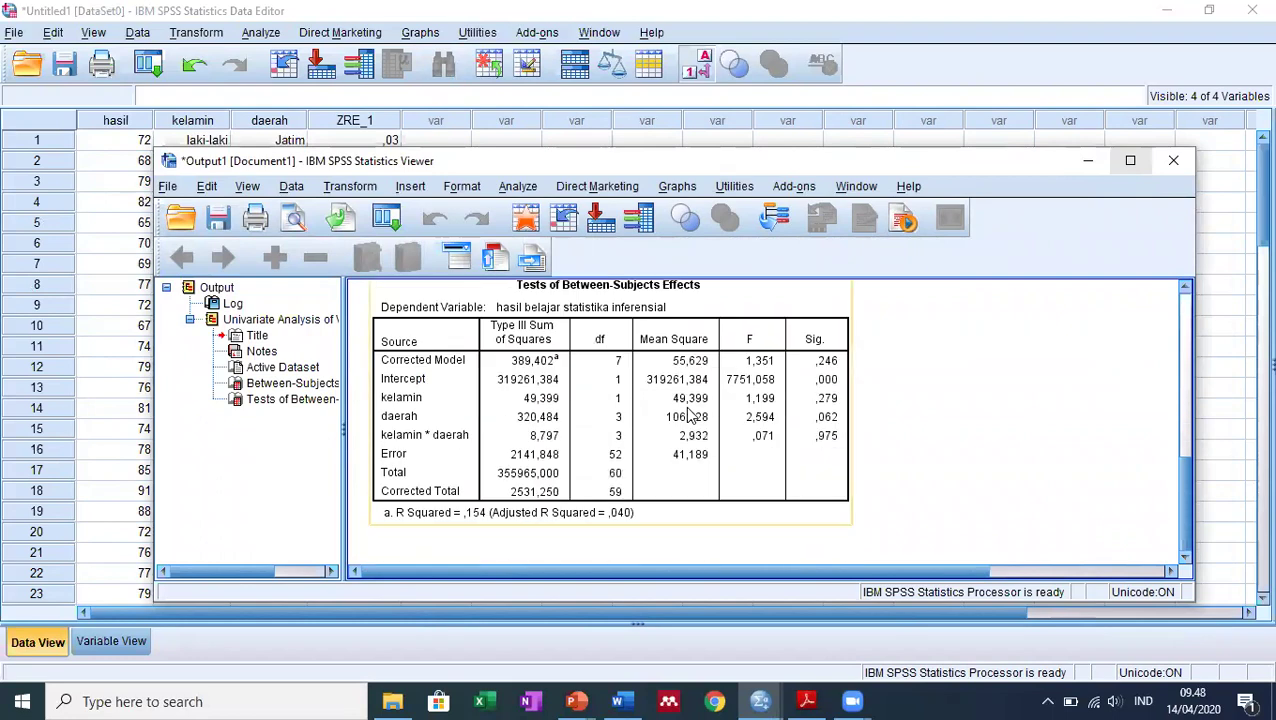
scroll(689, 418, "up", 3)
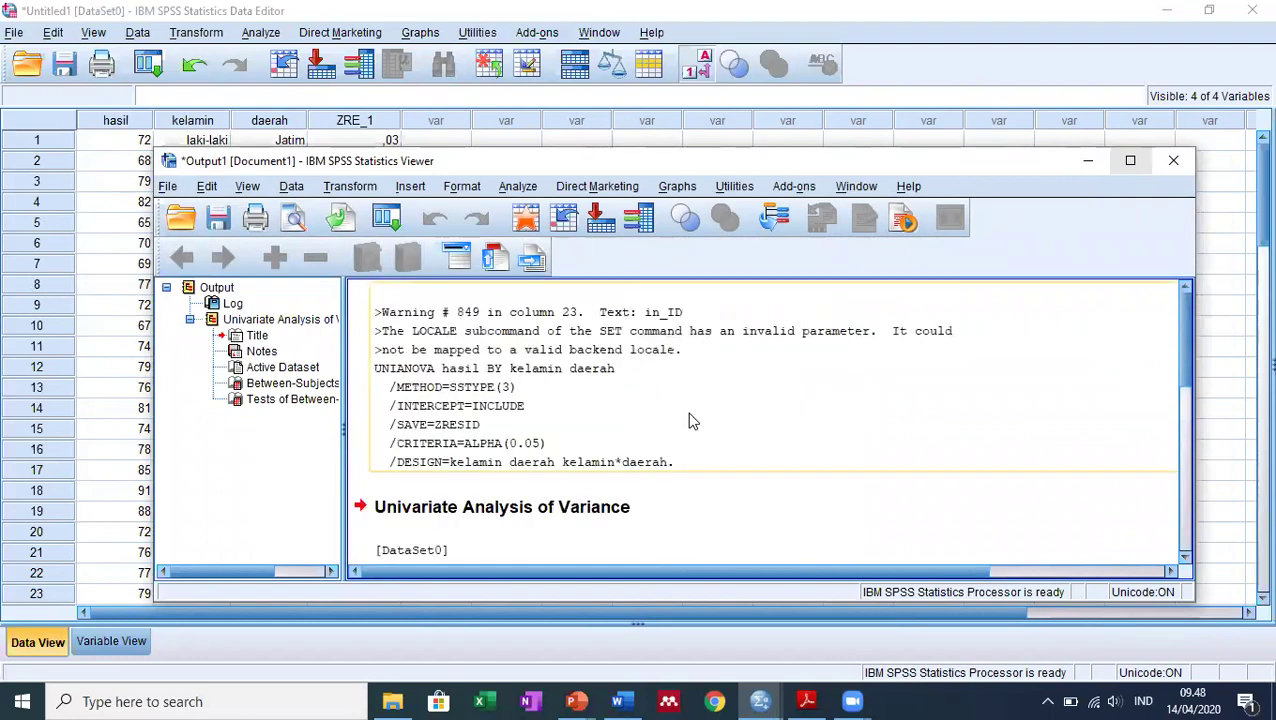
left_click(880, 40)
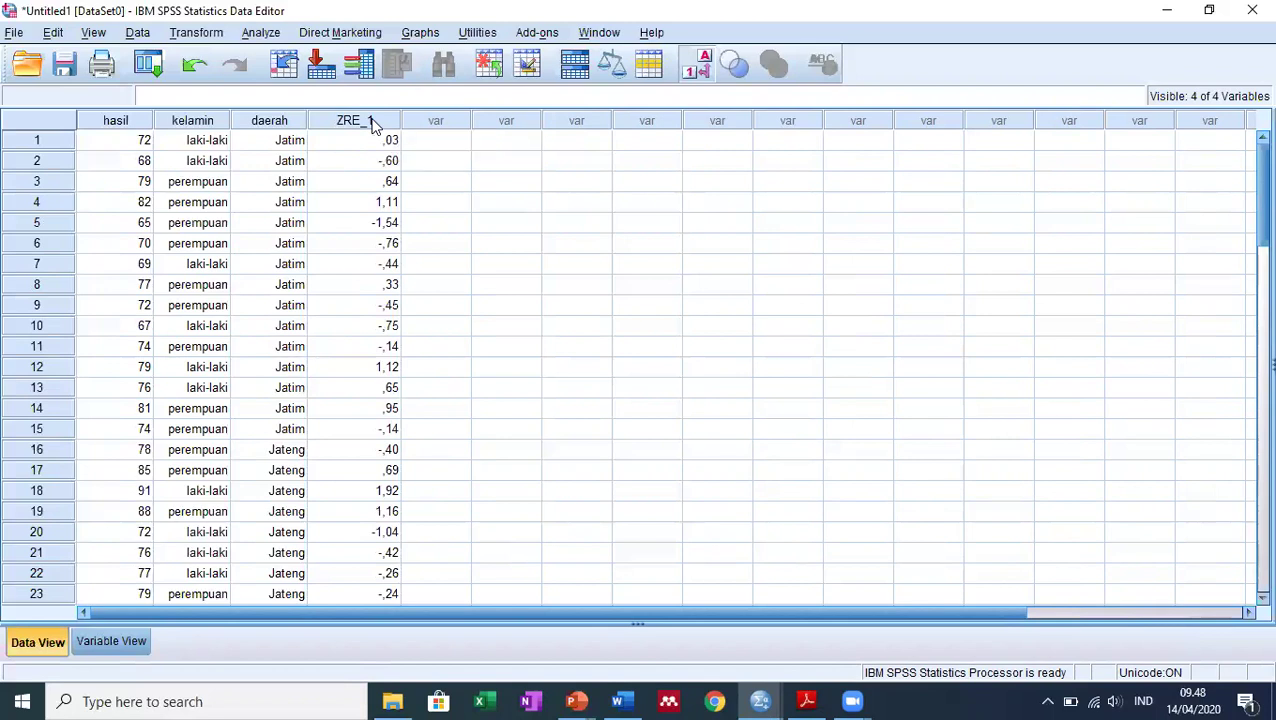
Set up an Explore analysis of descriptive statistics with the standardized residual for hasil as the dependent variable.
left_click(262, 33)
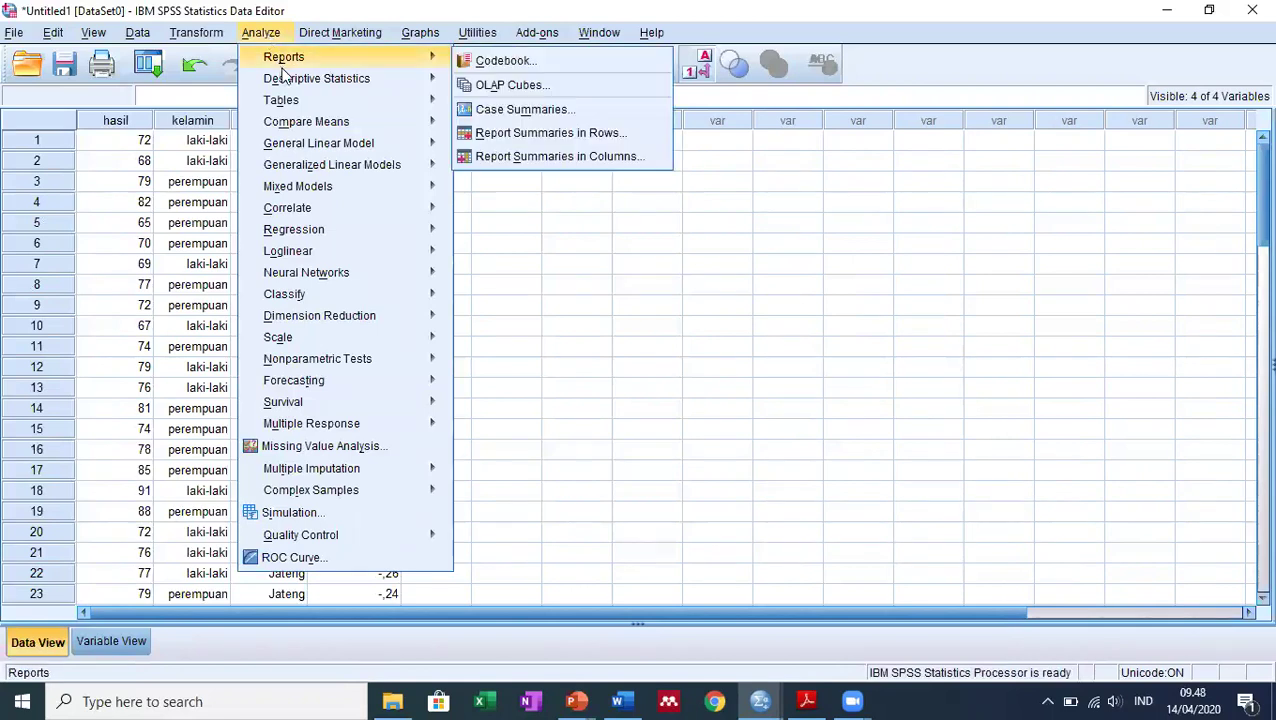
mouse_move(362, 80)
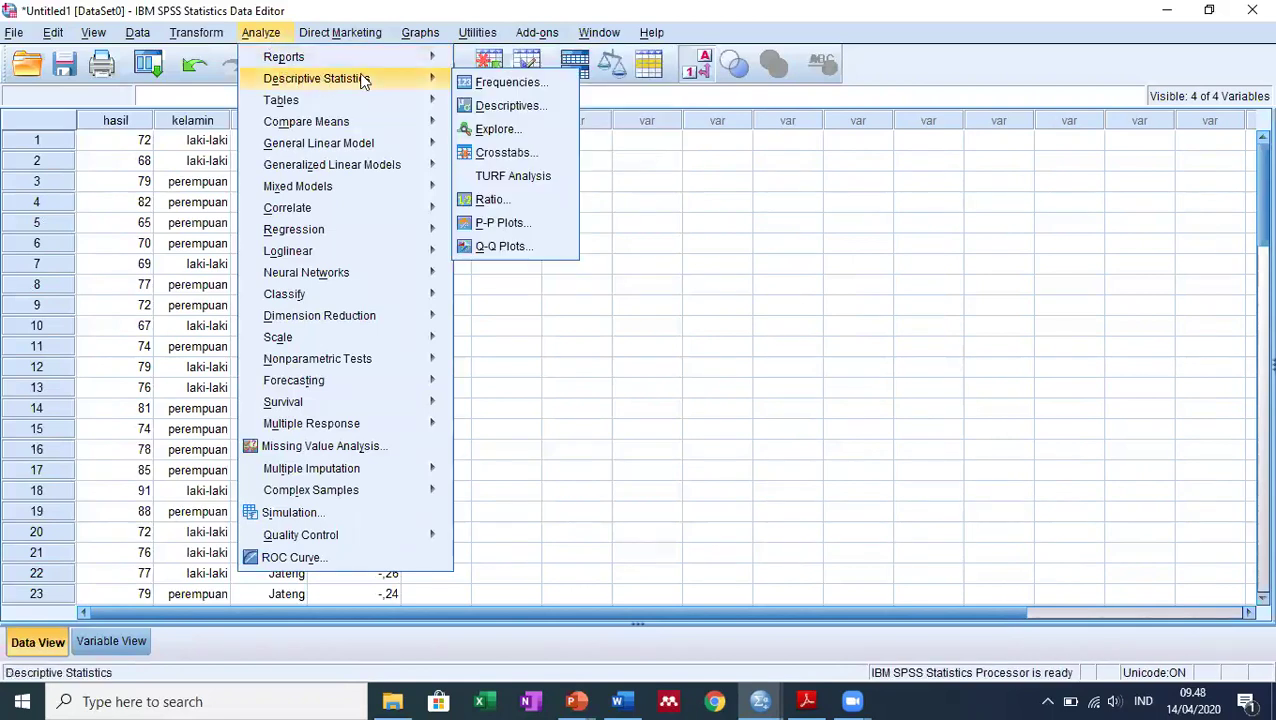
left_click(531, 134)
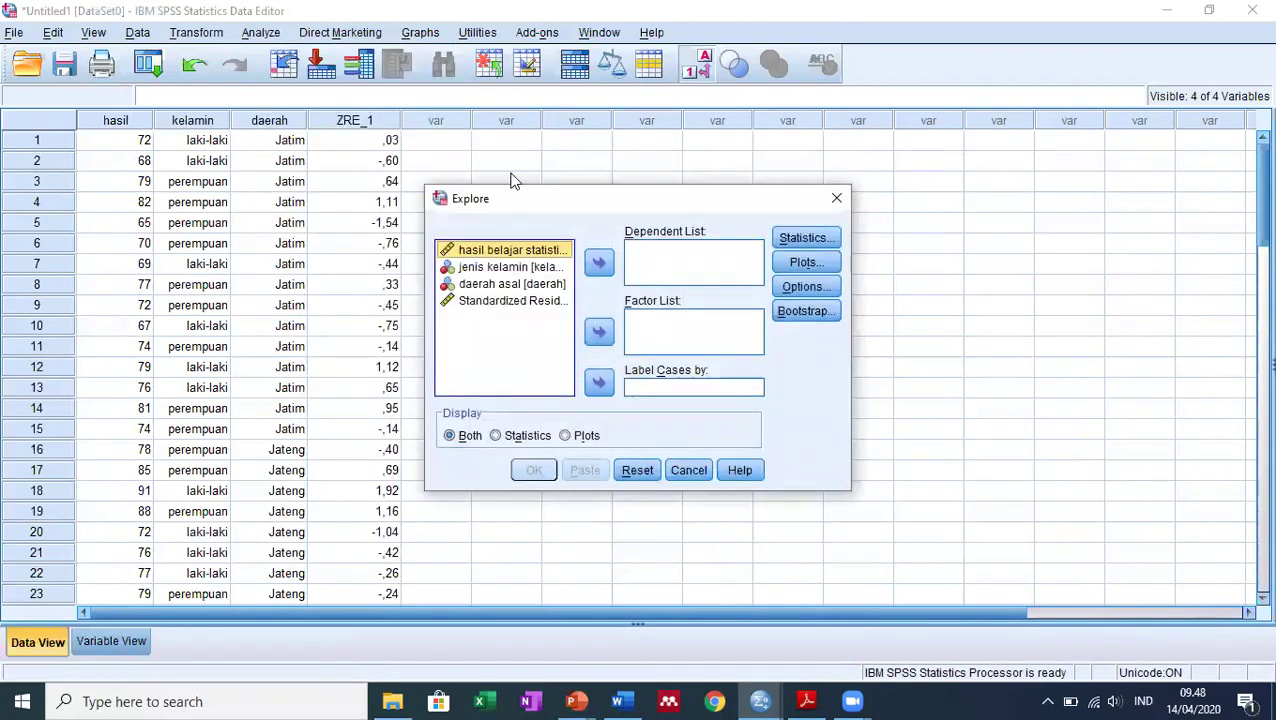
left_click(501, 300)
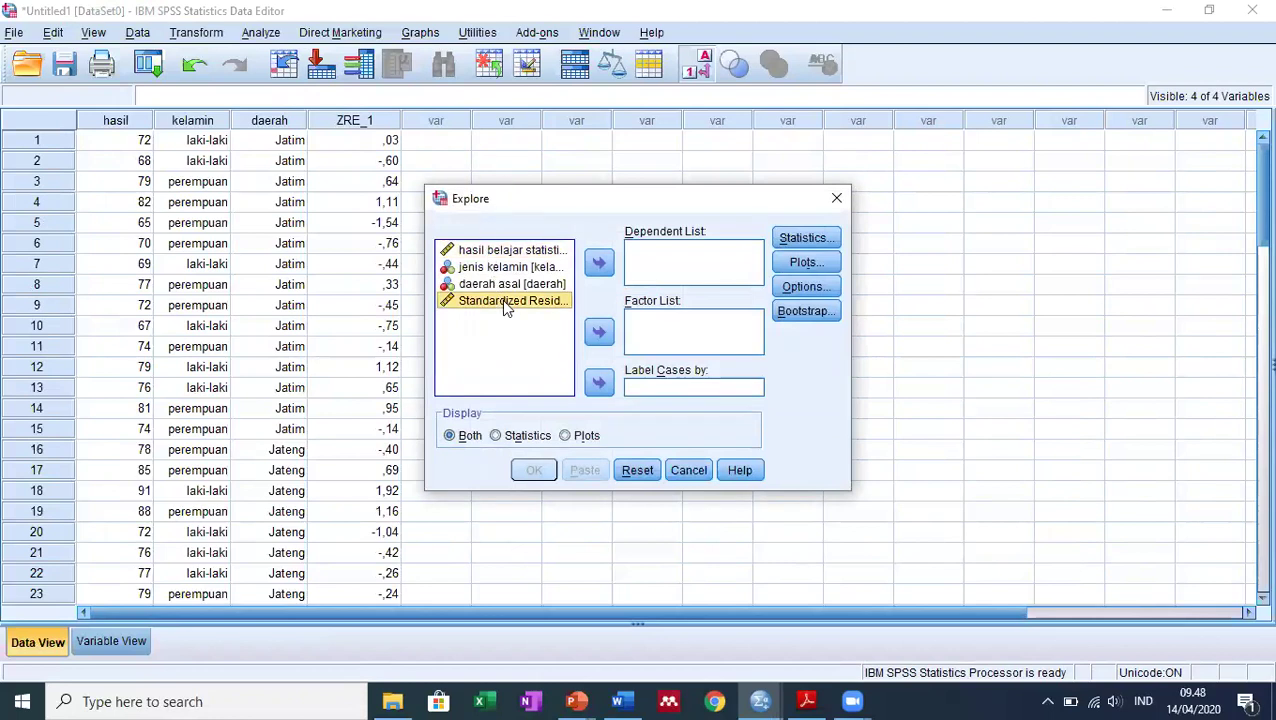
left_click(598, 263)
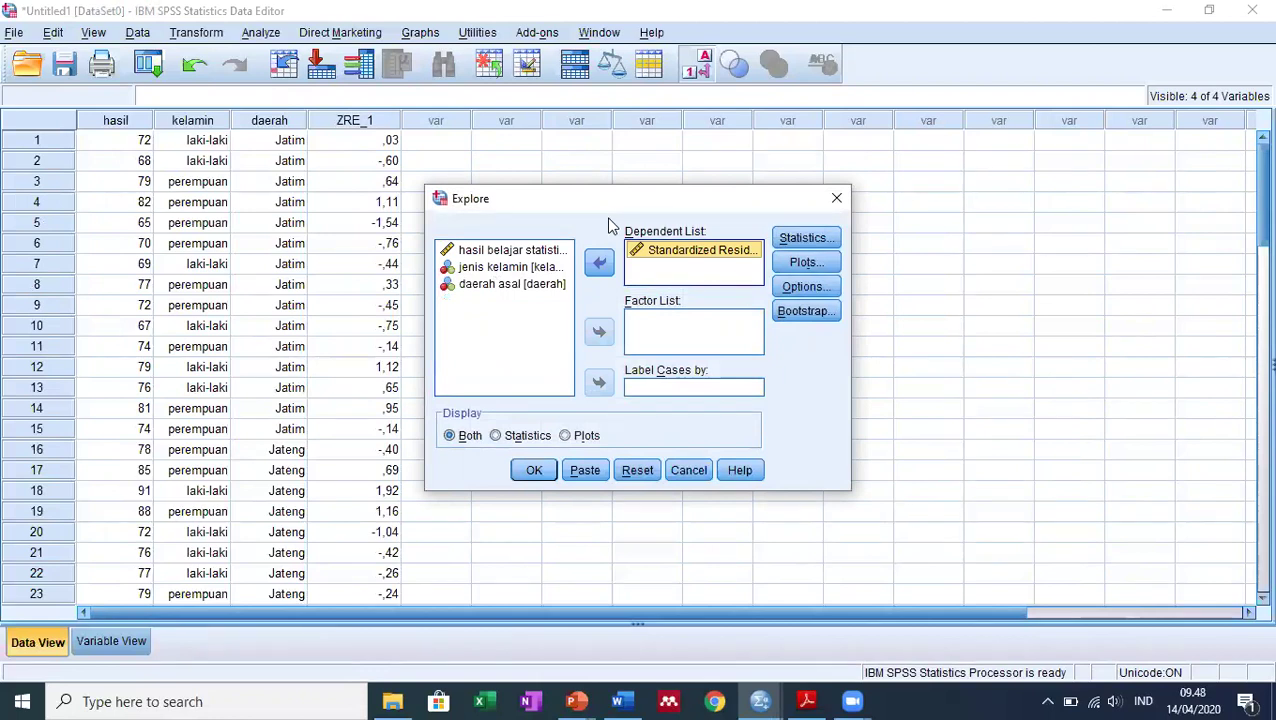
Include normality plots with tests in the Explore analysis and run it.
left_click(796, 266)
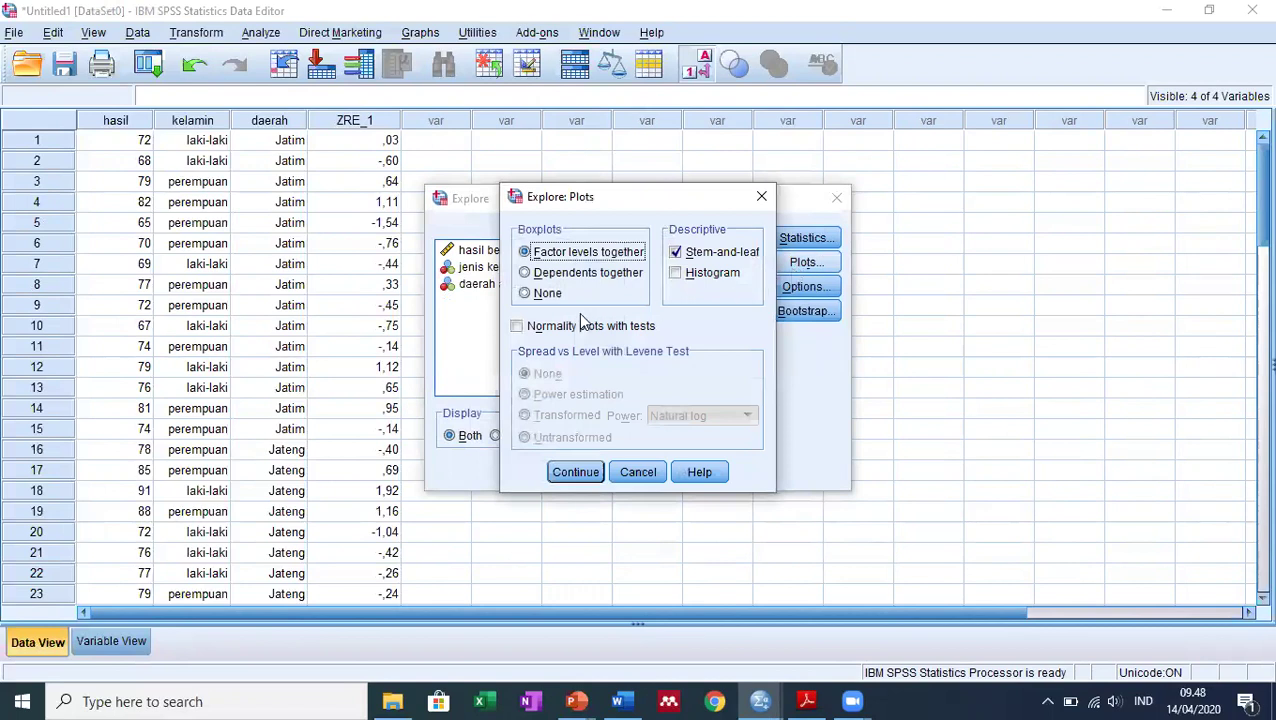
left_click(517, 327)
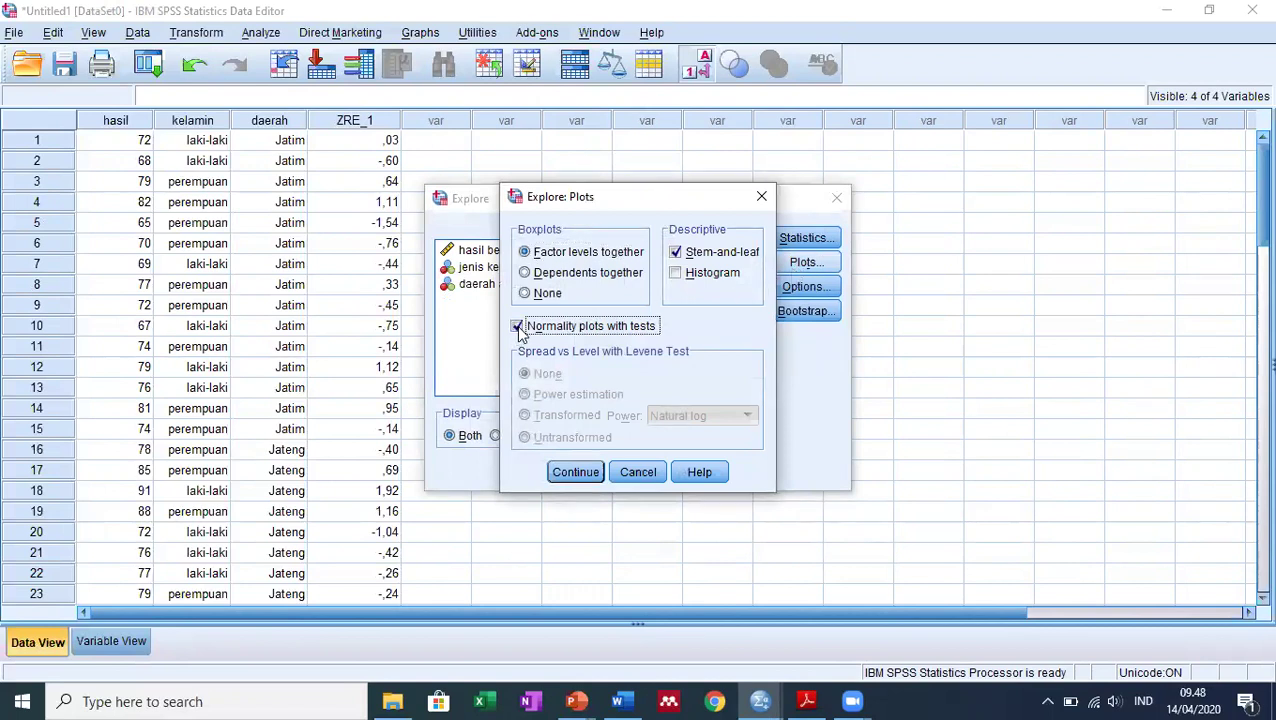
left_click(576, 474)
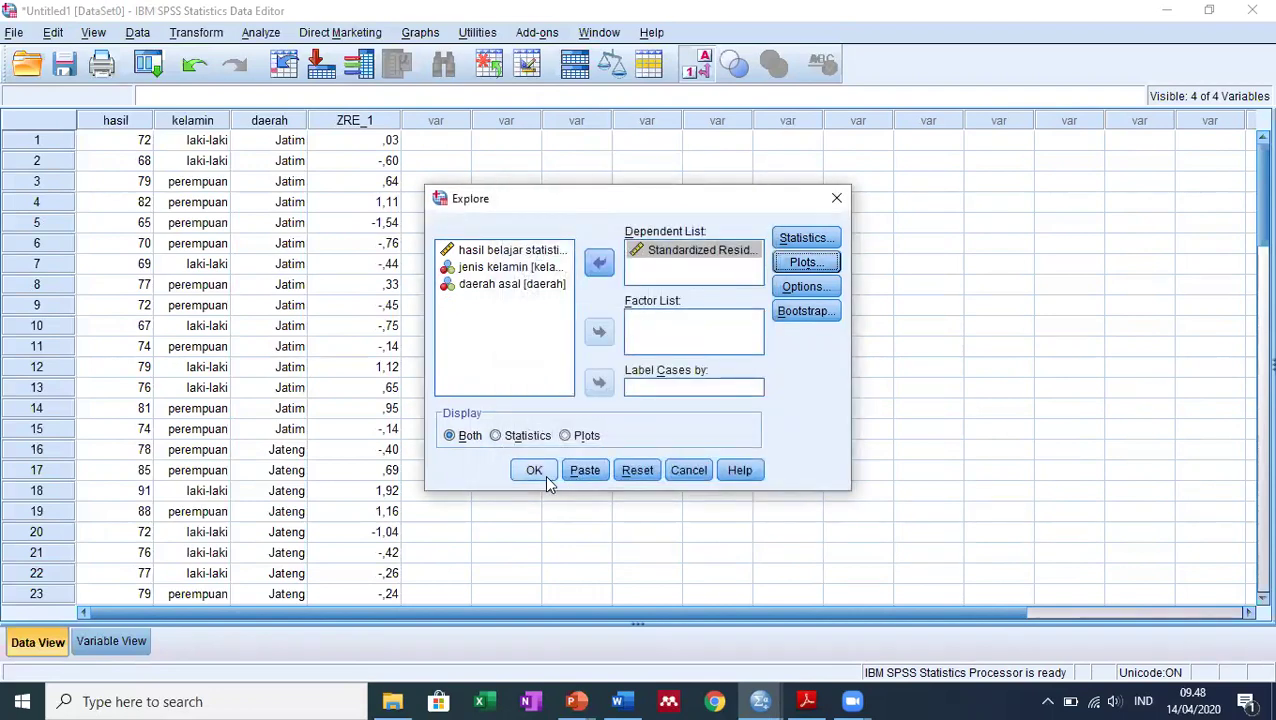
left_click(544, 475)
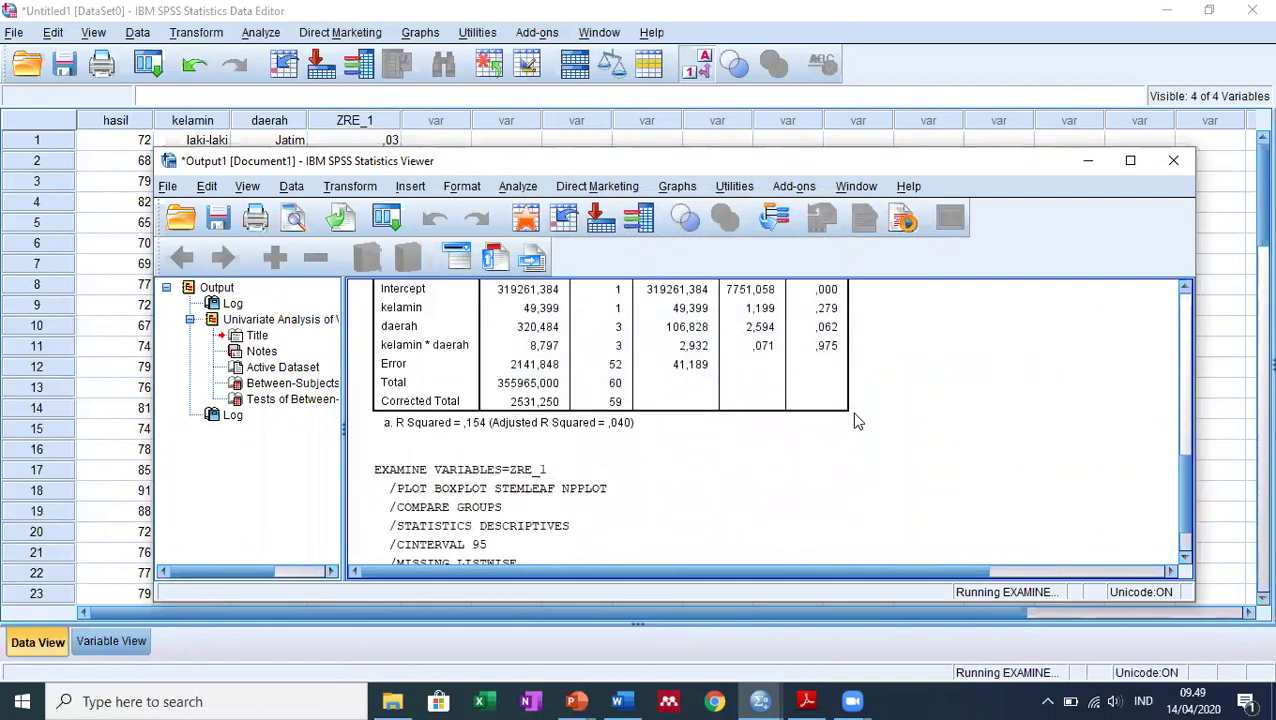
Examine the Explore output for the standardized residual, including the Descriptives, Tests of Normality, stem-and-leaf plot, Q-Q plots and boxplot.
left_click(1130, 160)
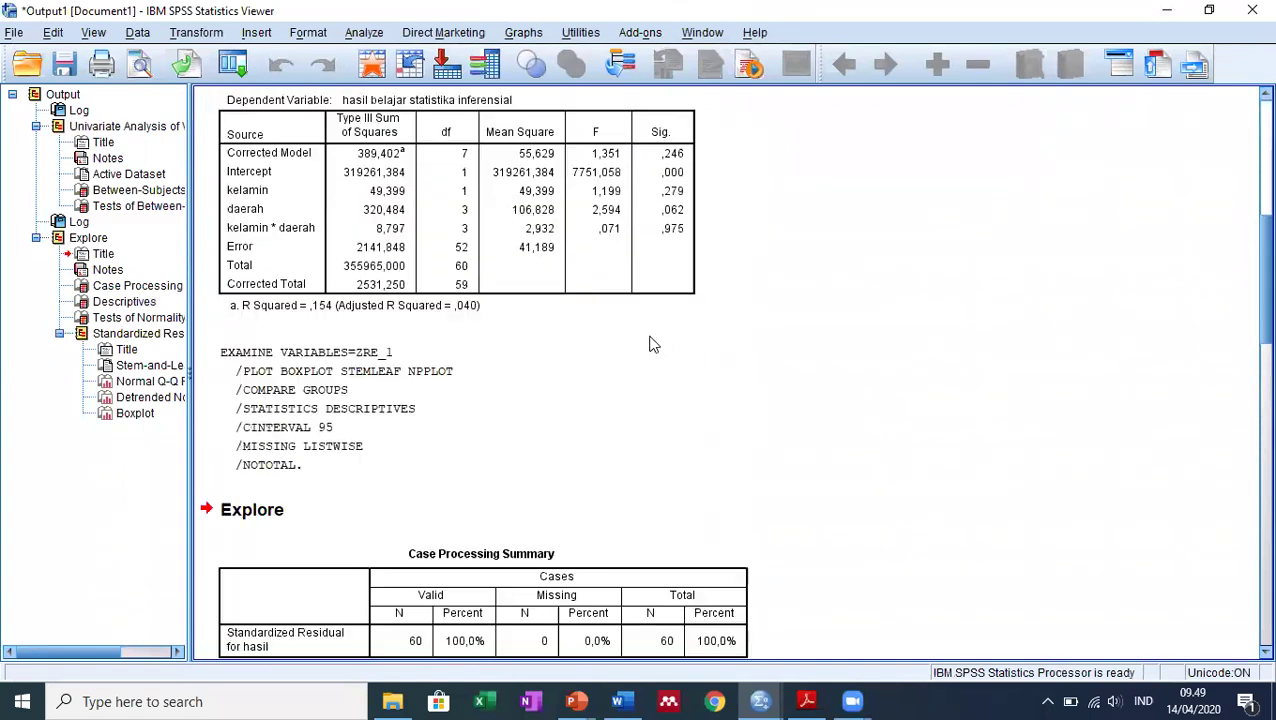
scroll(650, 345, "down", 5)
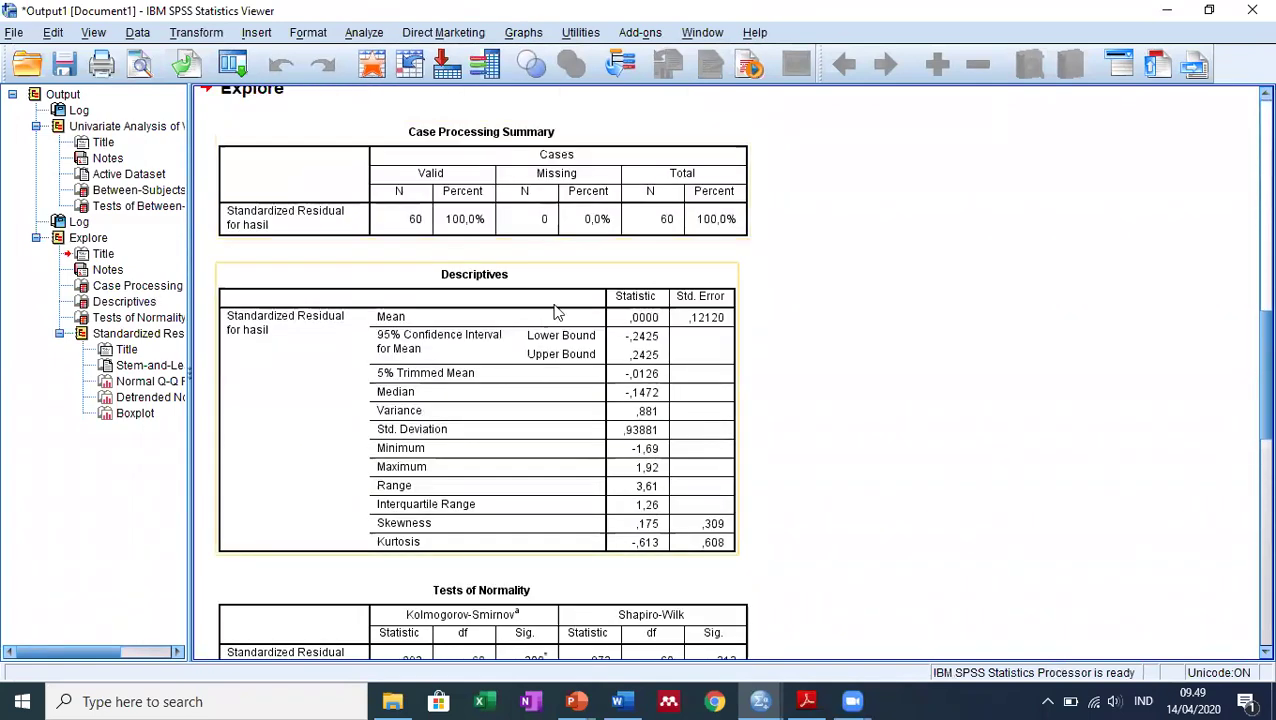
scroll(570, 300, "down", 4)
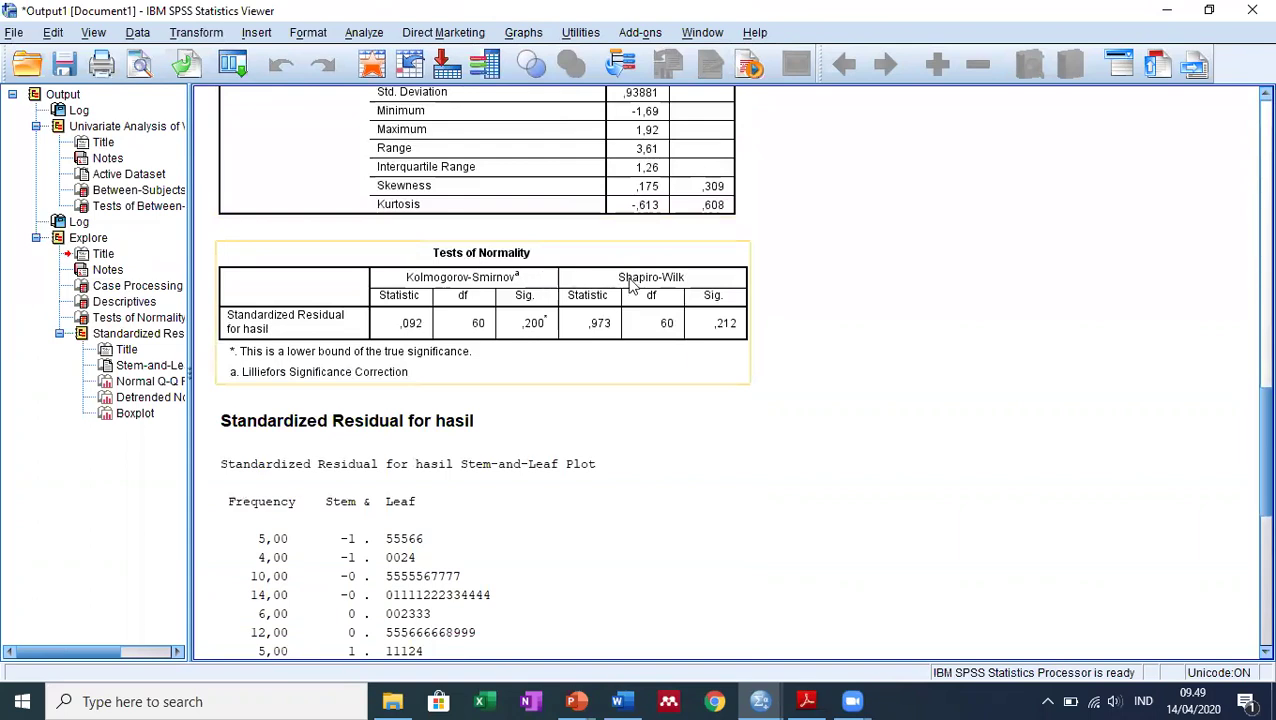
scroll(670, 357, "down", 9)
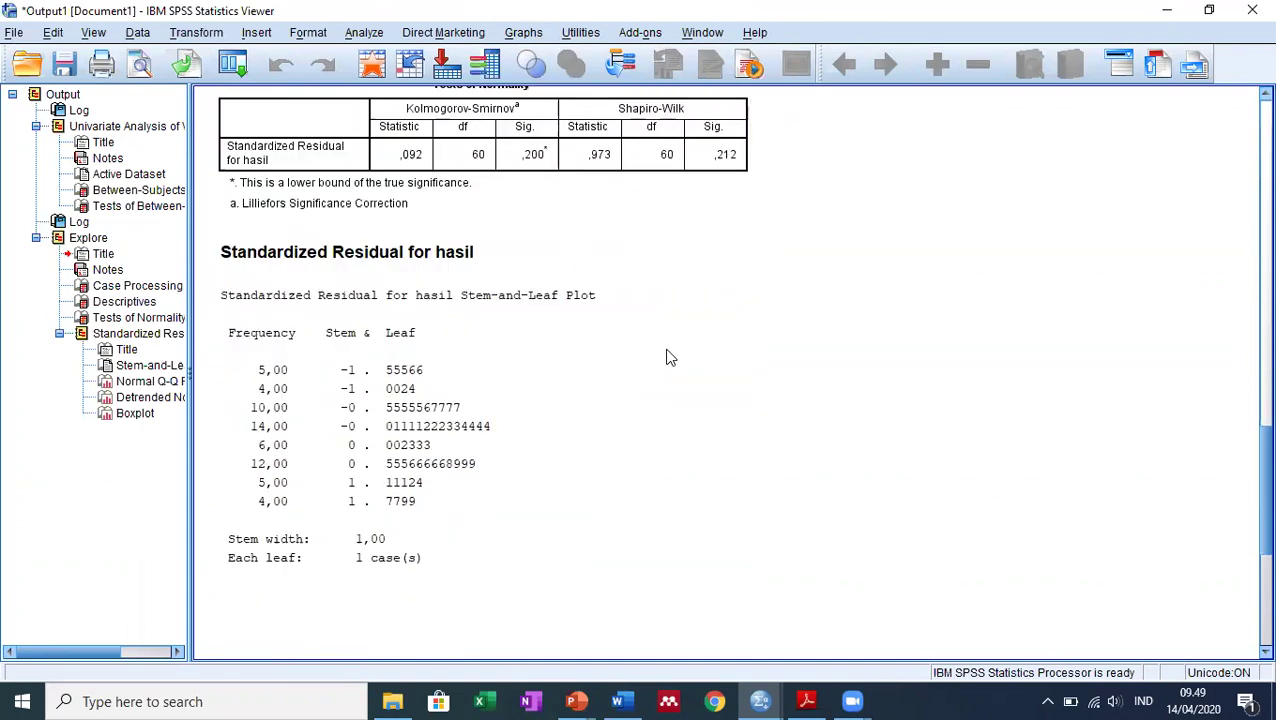
scroll(670, 357, "down", 4)
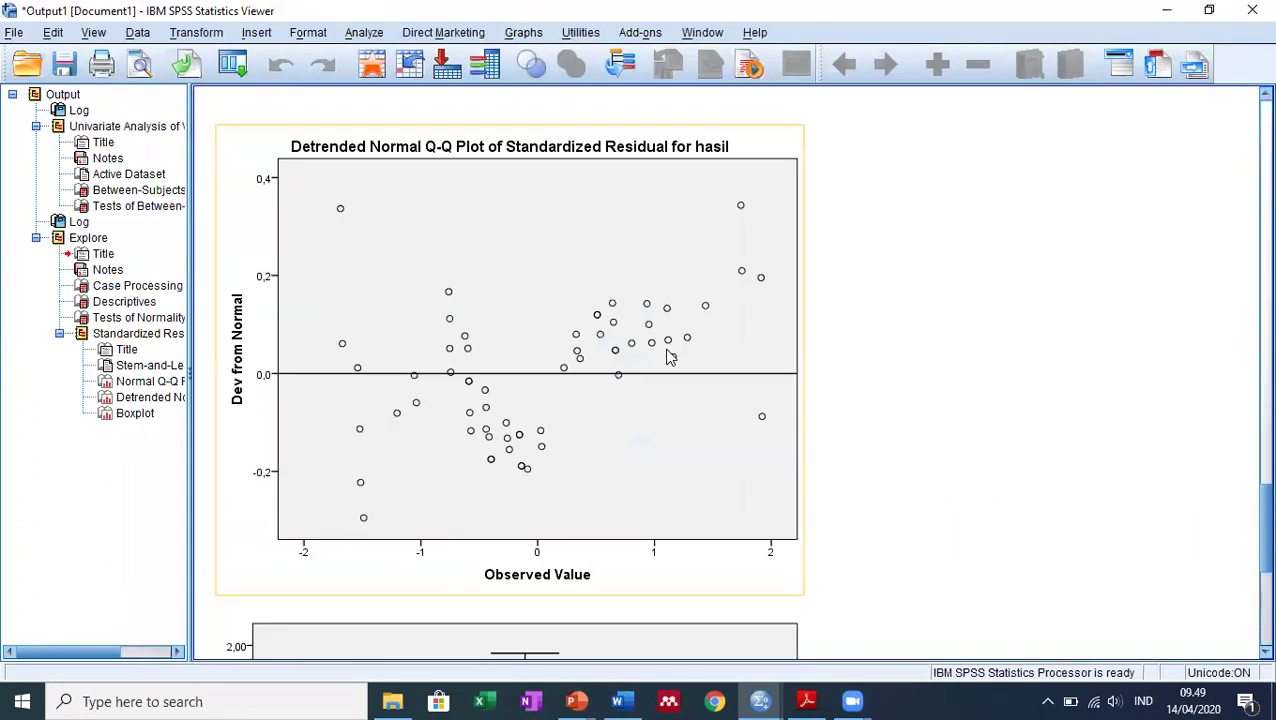
scroll(670, 357, "down", 4)
scroll(670, 357, "up", 10)
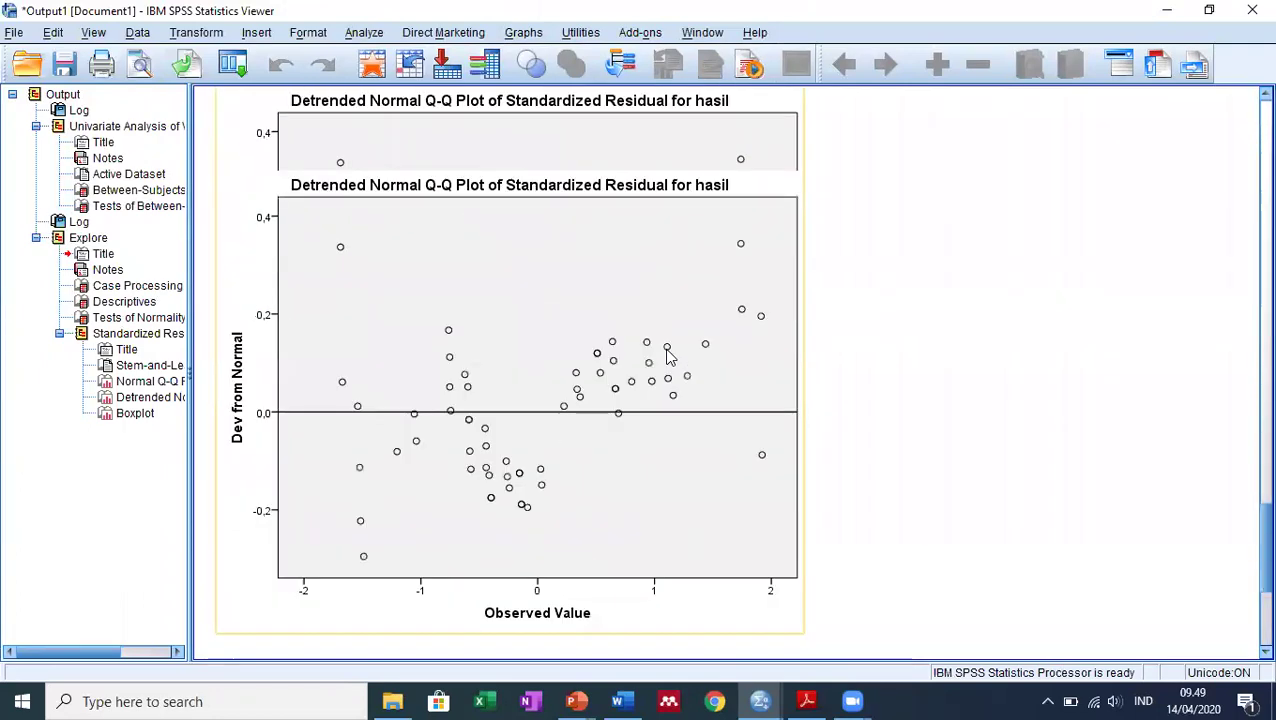
scroll(670, 357, "up", 9)
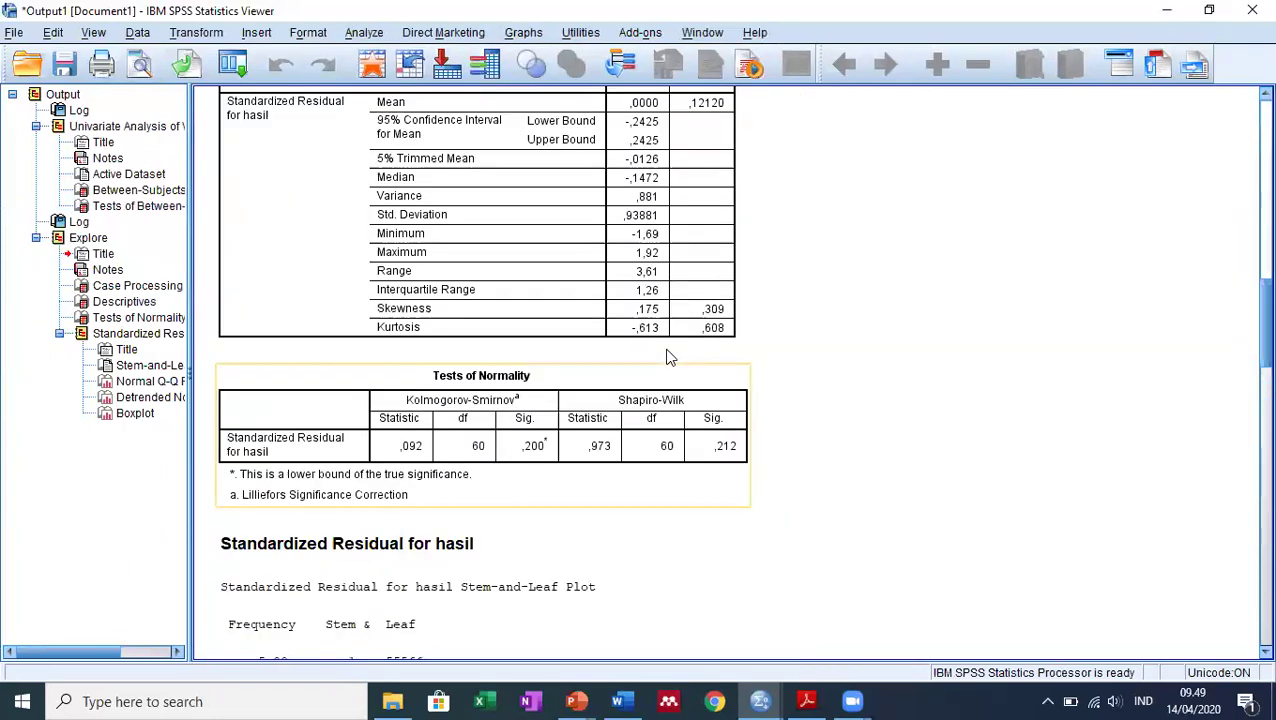
scroll(670, 357, "down", 12)
scroll(670, 357, "down", 8)
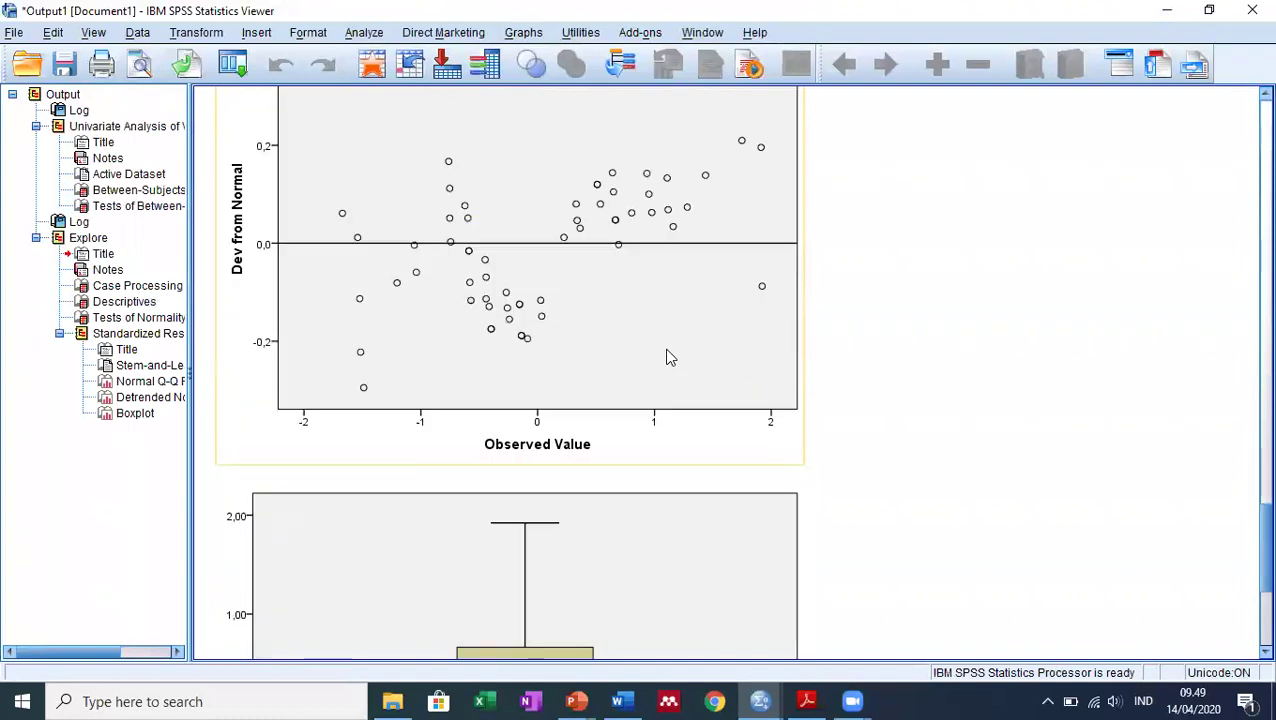
mouse_move(760, 700)
left_click(706, 632)
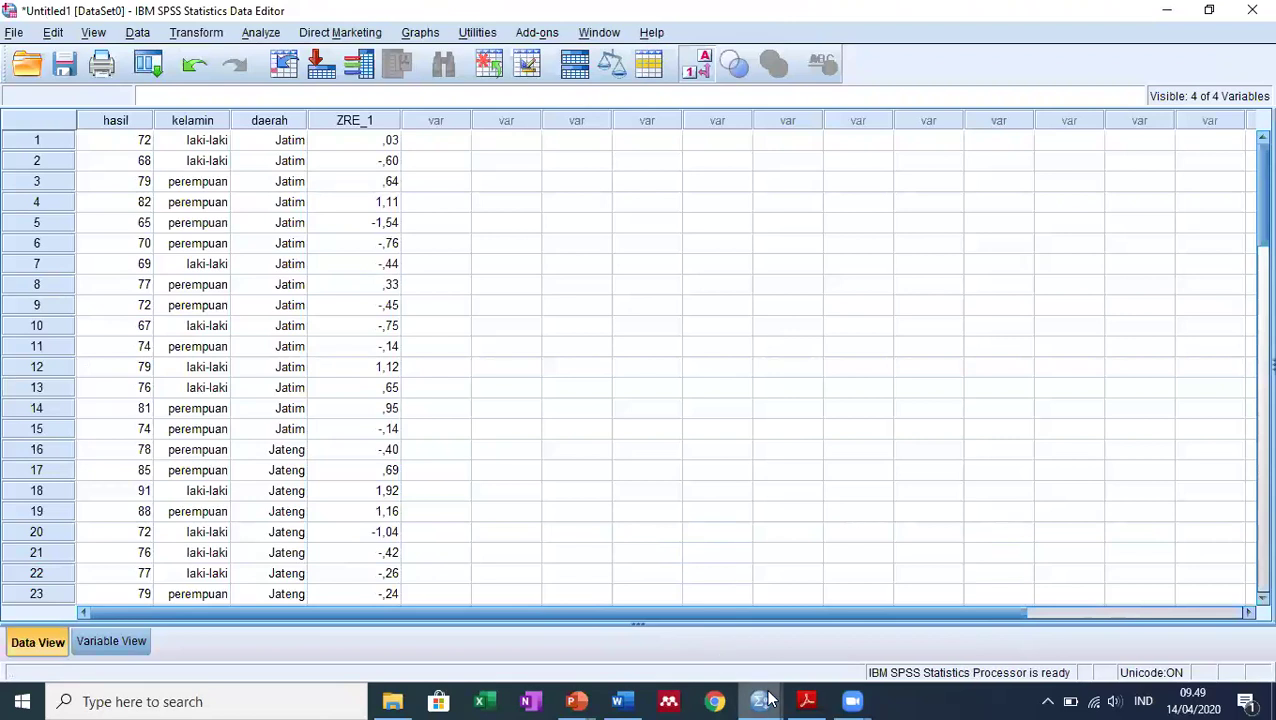
mouse_move(768, 700)
left_click(853, 617)
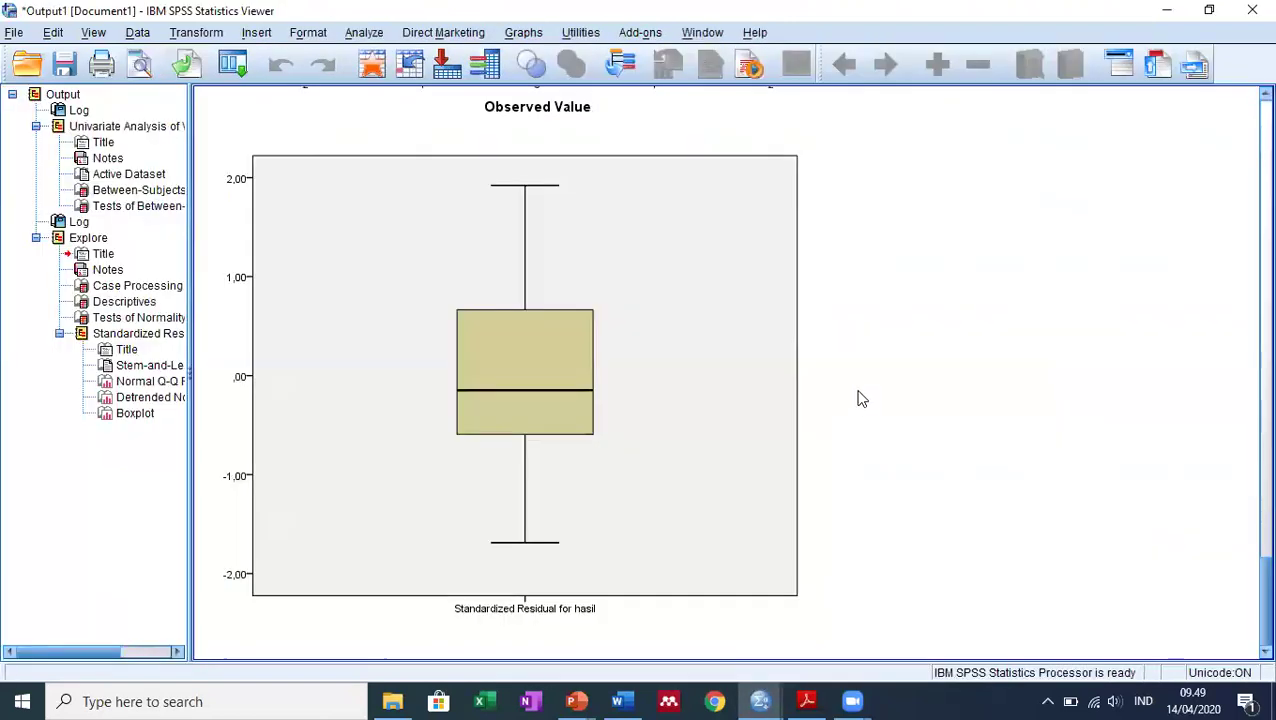
scroll(862, 399, "up", 15)
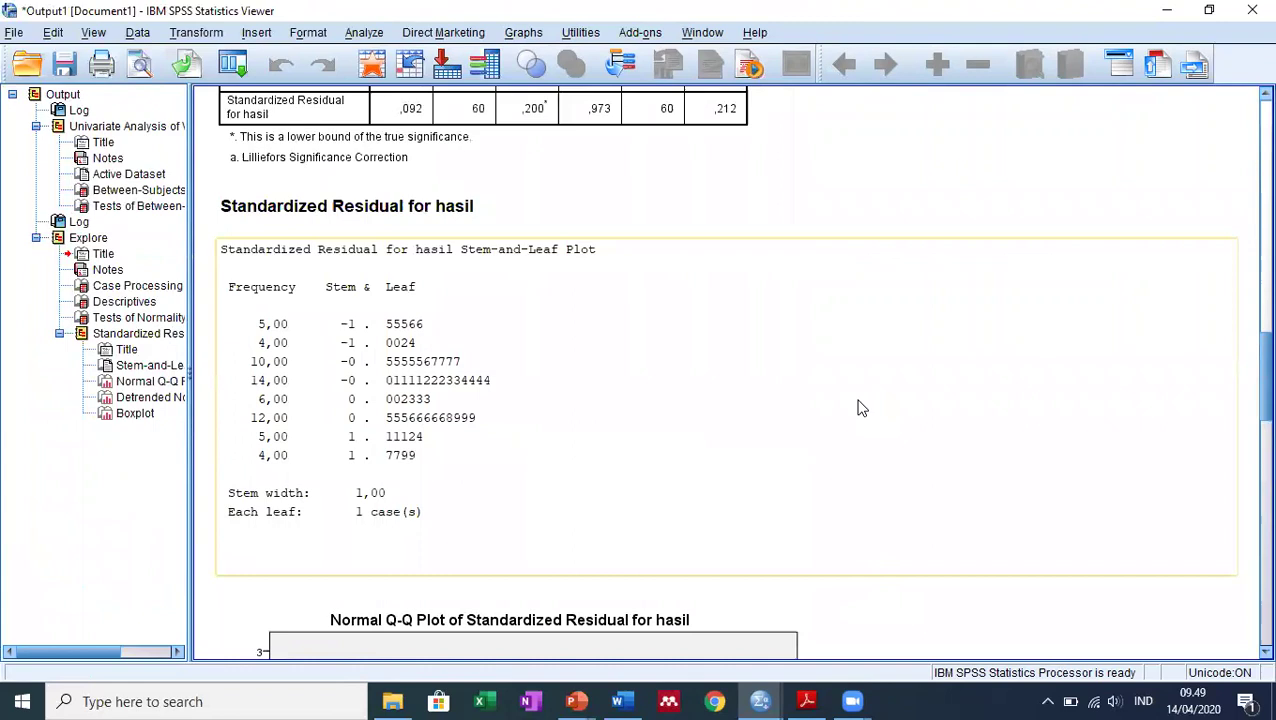
scroll(862, 408, "up", 5)
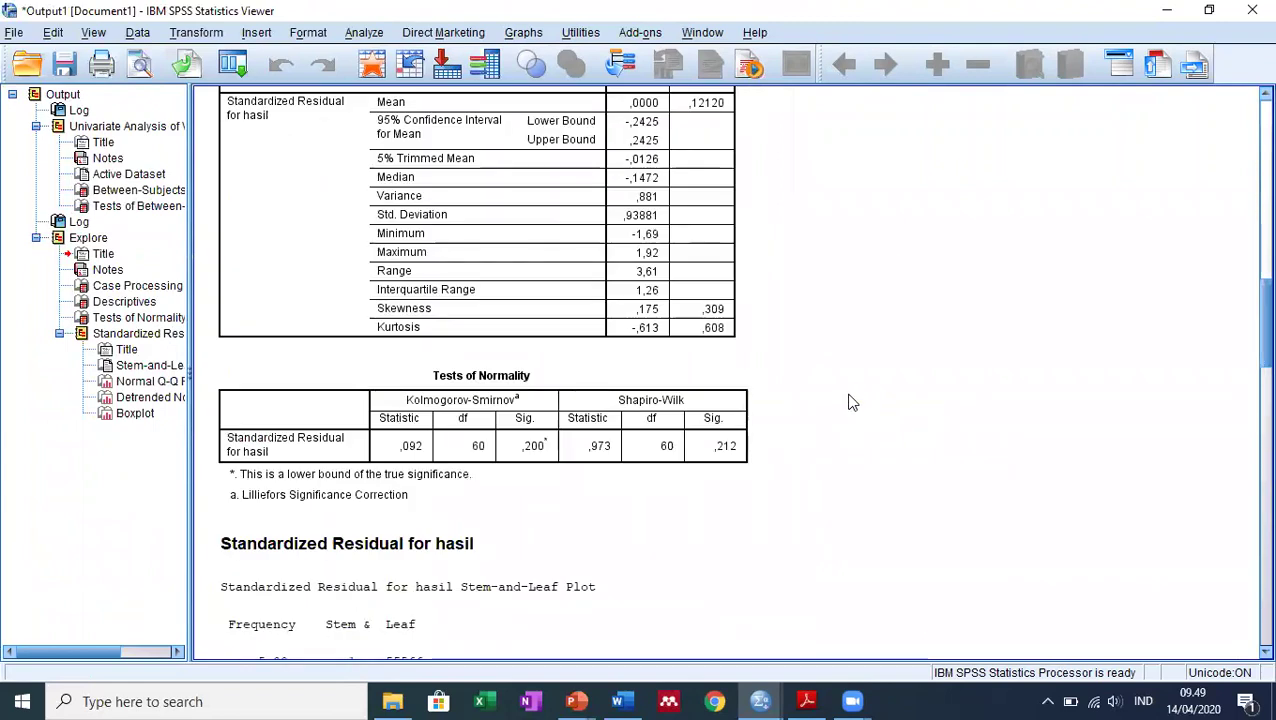
scroll(848, 402, "up", 2)
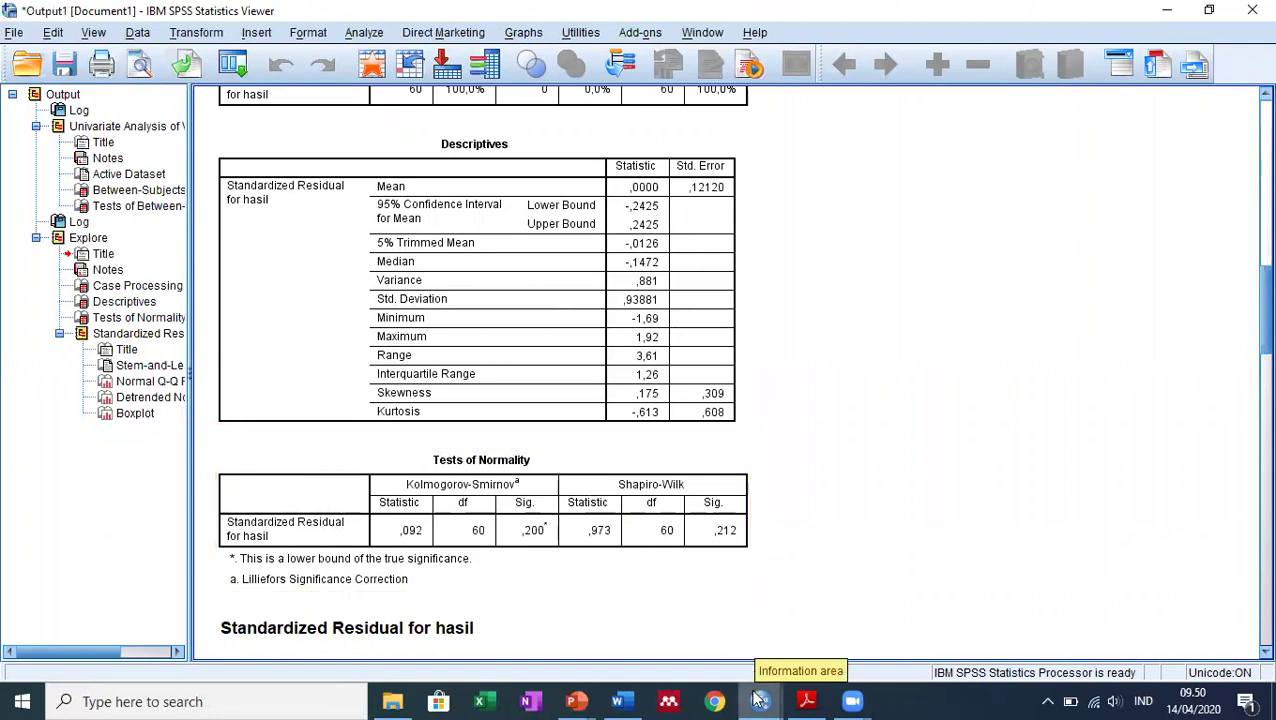
Reopen the General Linear Model Univariate analysis from the data window and turn off saving of the standardized residuals.
mouse_move(760, 701)
left_click(717, 634)
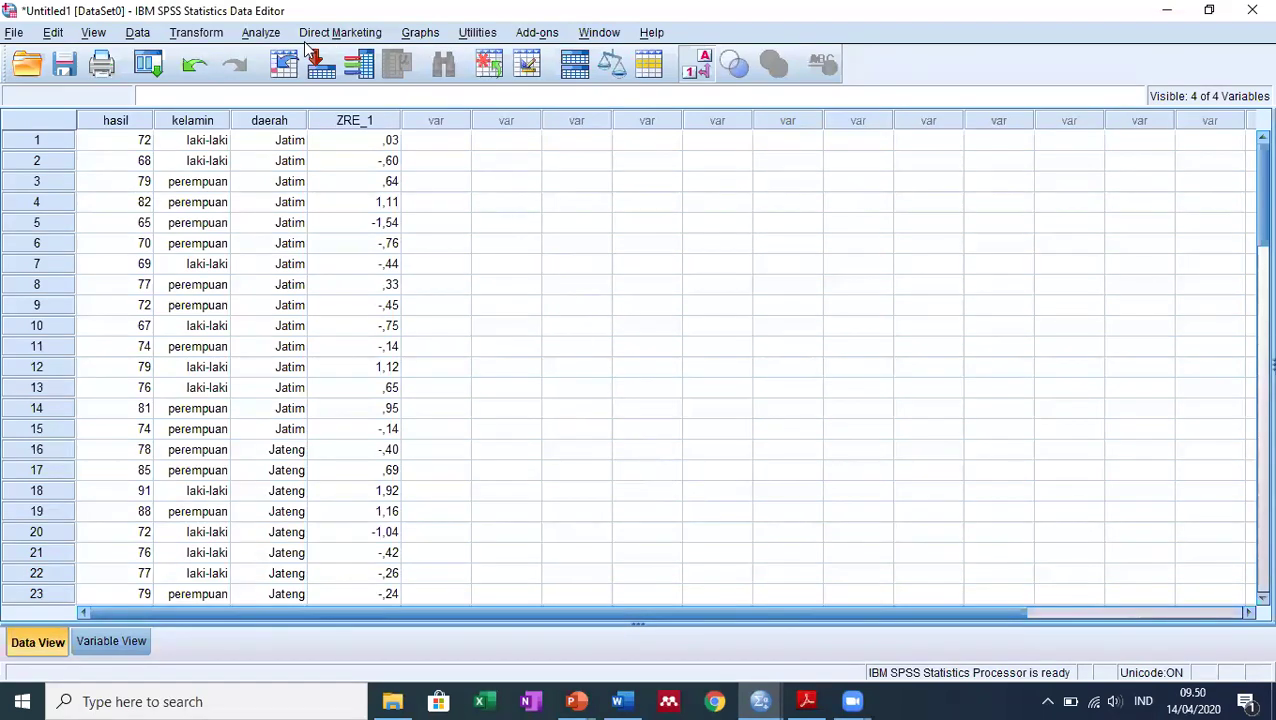
left_click(263, 33)
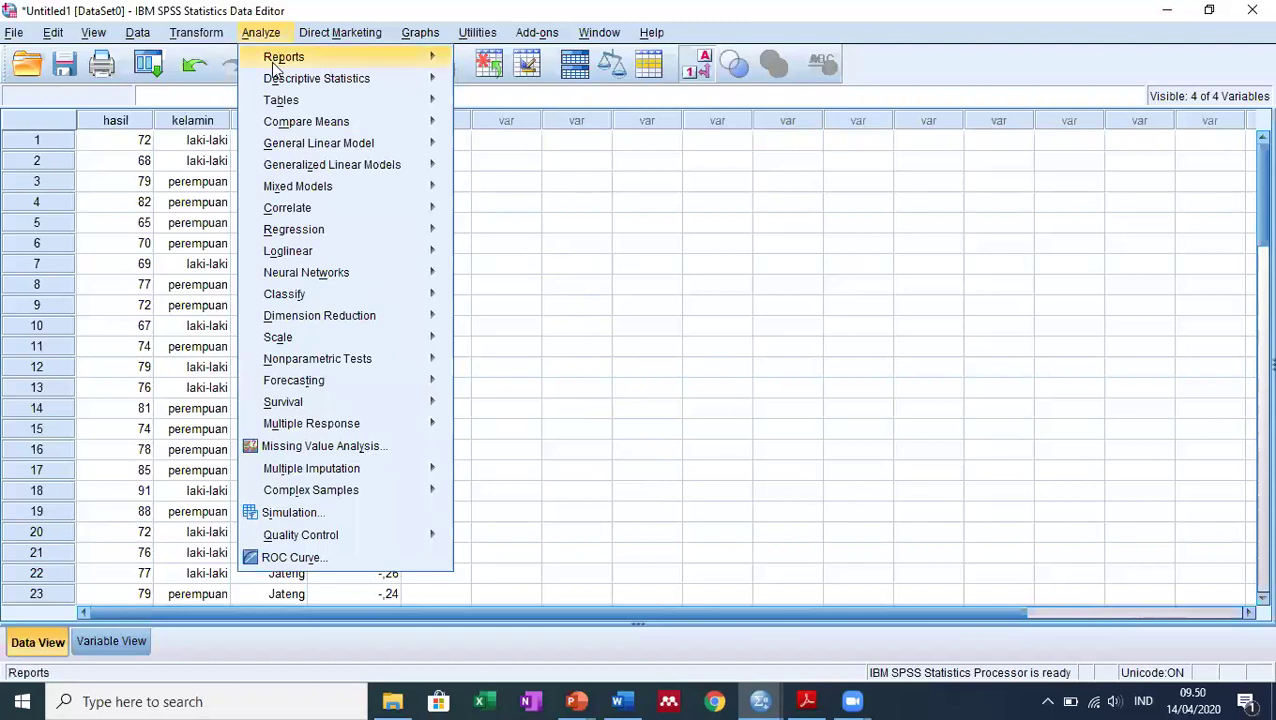
mouse_move(340, 150)
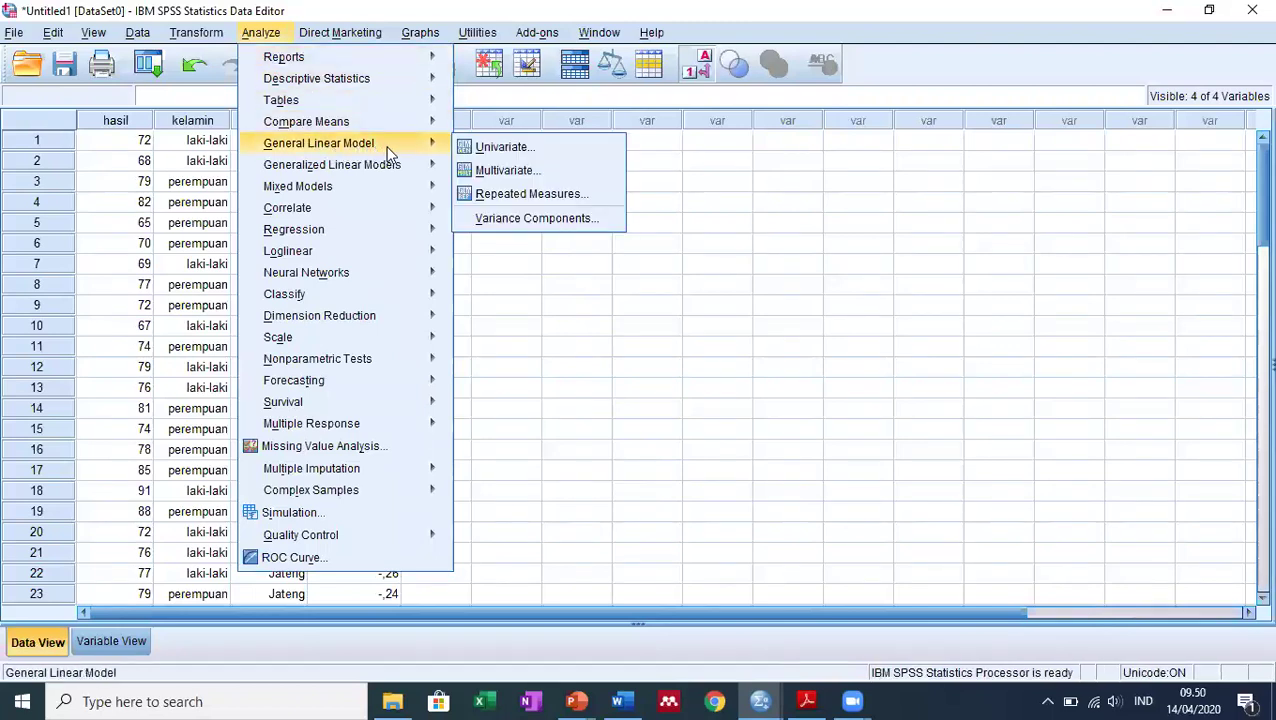
left_click(586, 155)
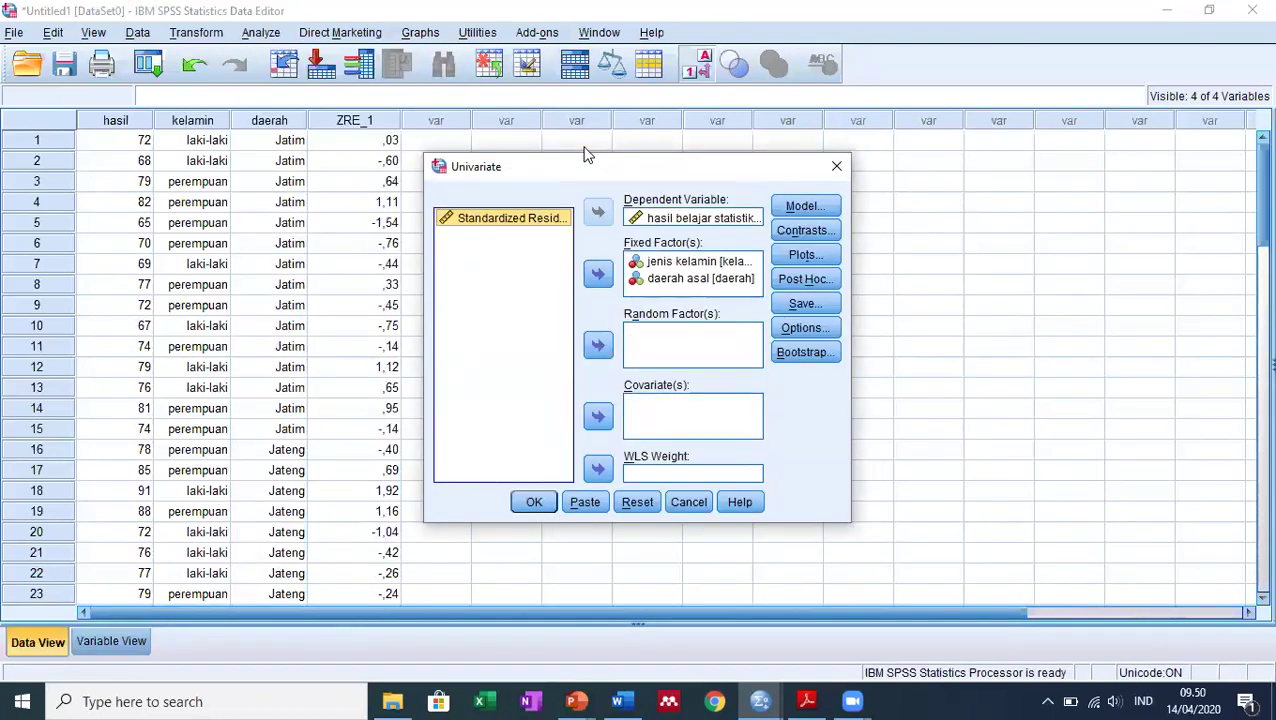
left_click(795, 305)
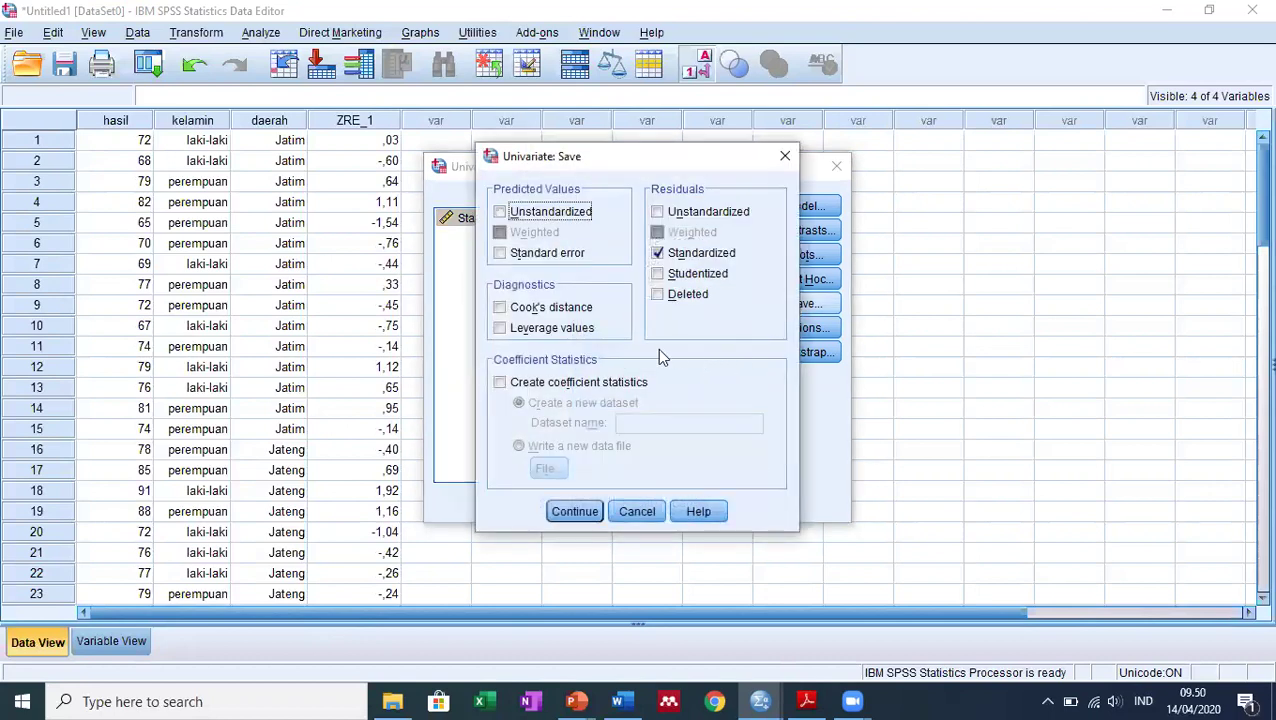
left_click(658, 256)
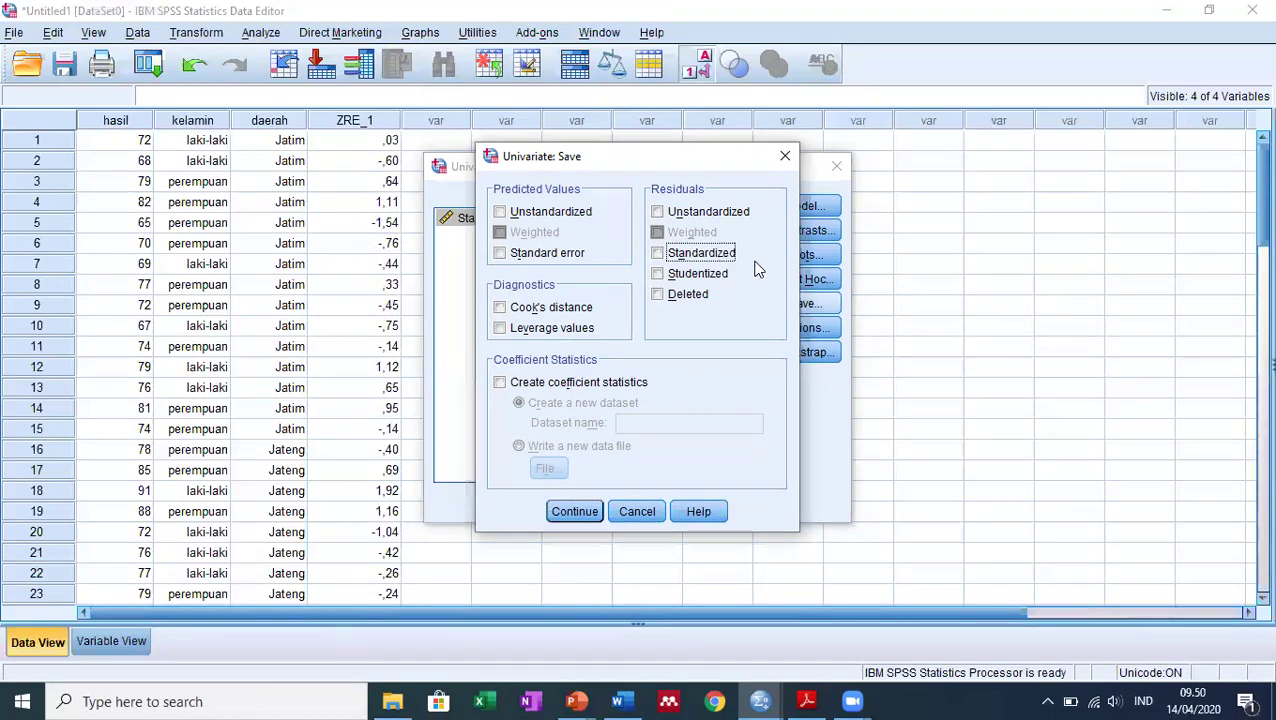
left_click(575, 511)
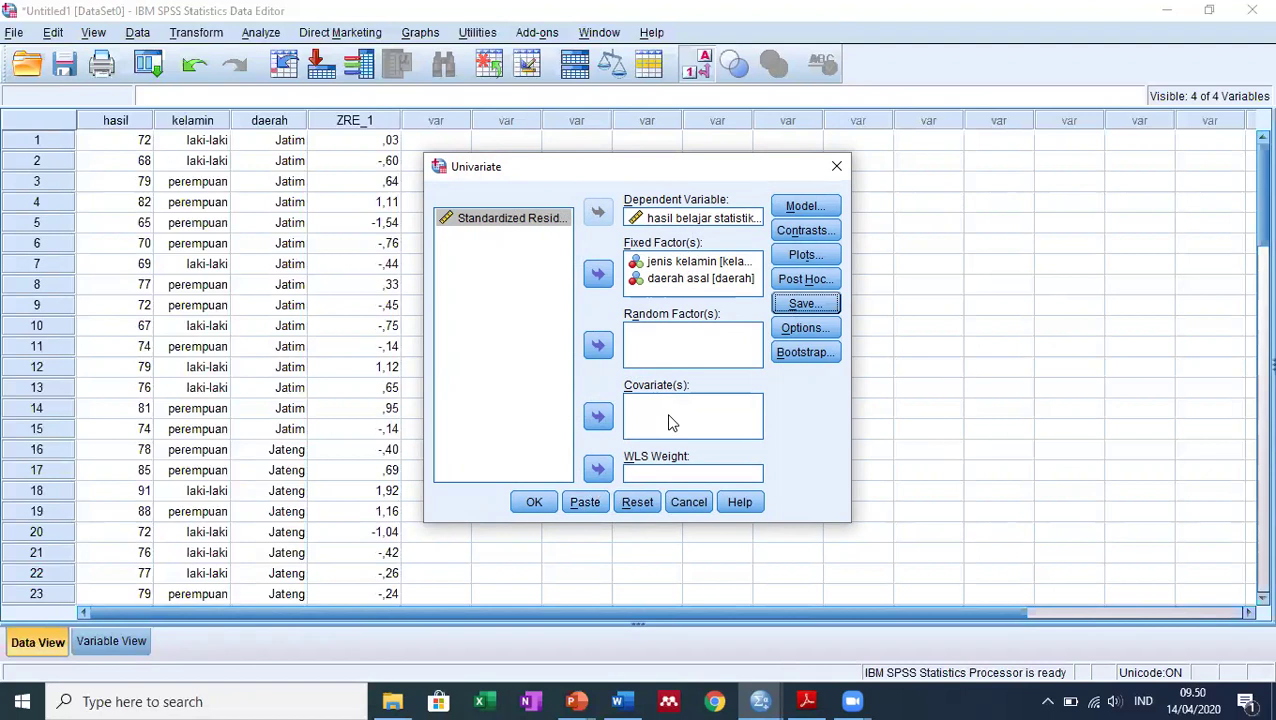
Choose to display estimated marginal means for kelamin, daerah and kelamin*daerah in the Univariate options.
left_click(805, 328)
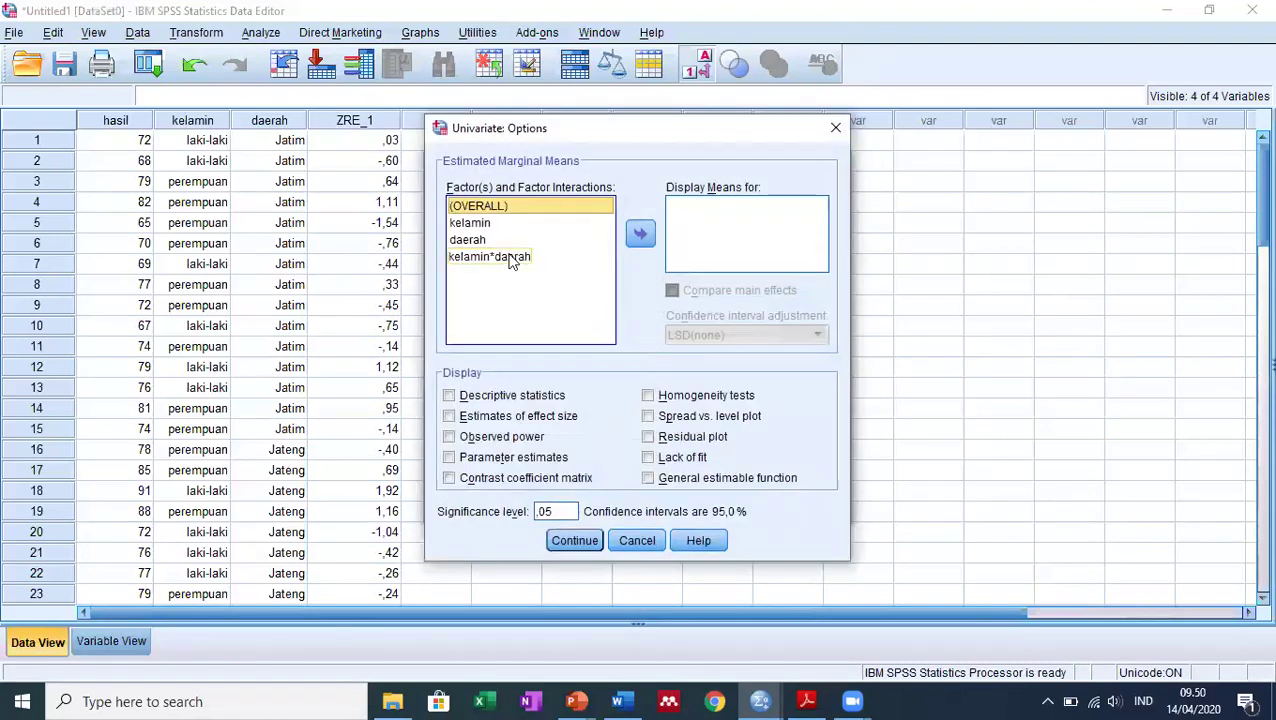
left_click(489, 224)
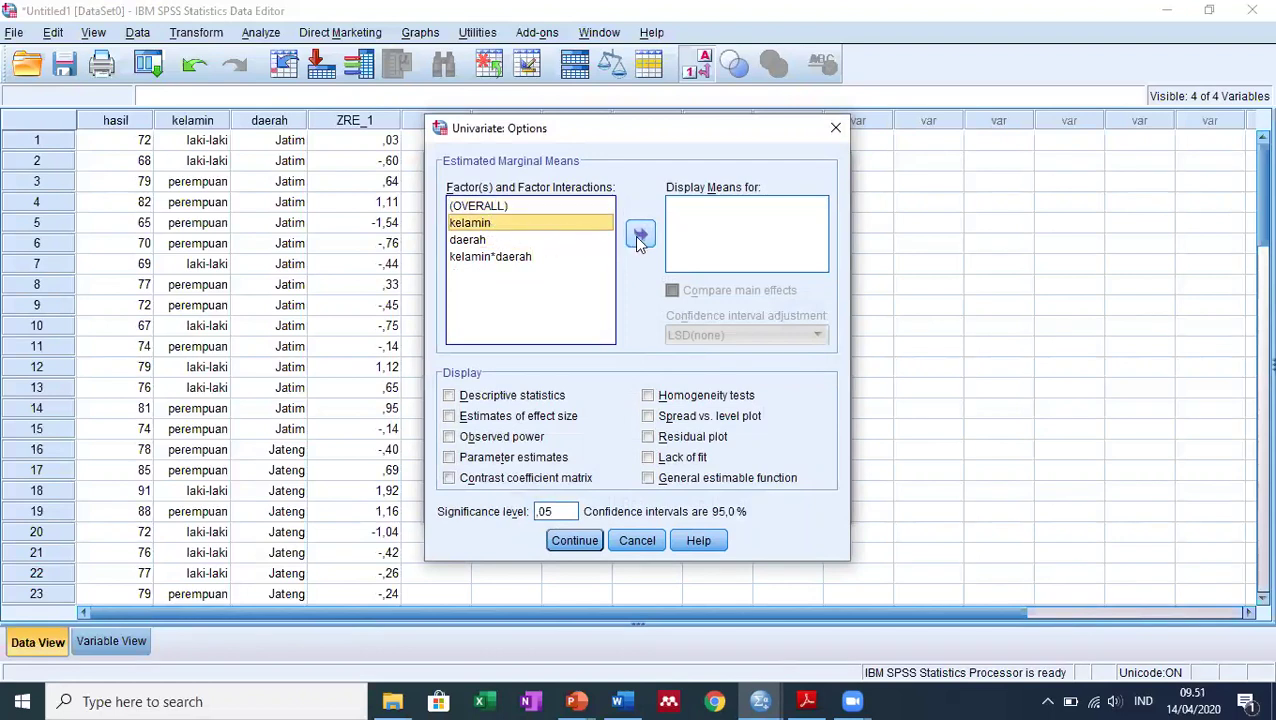
left_click(640, 237)
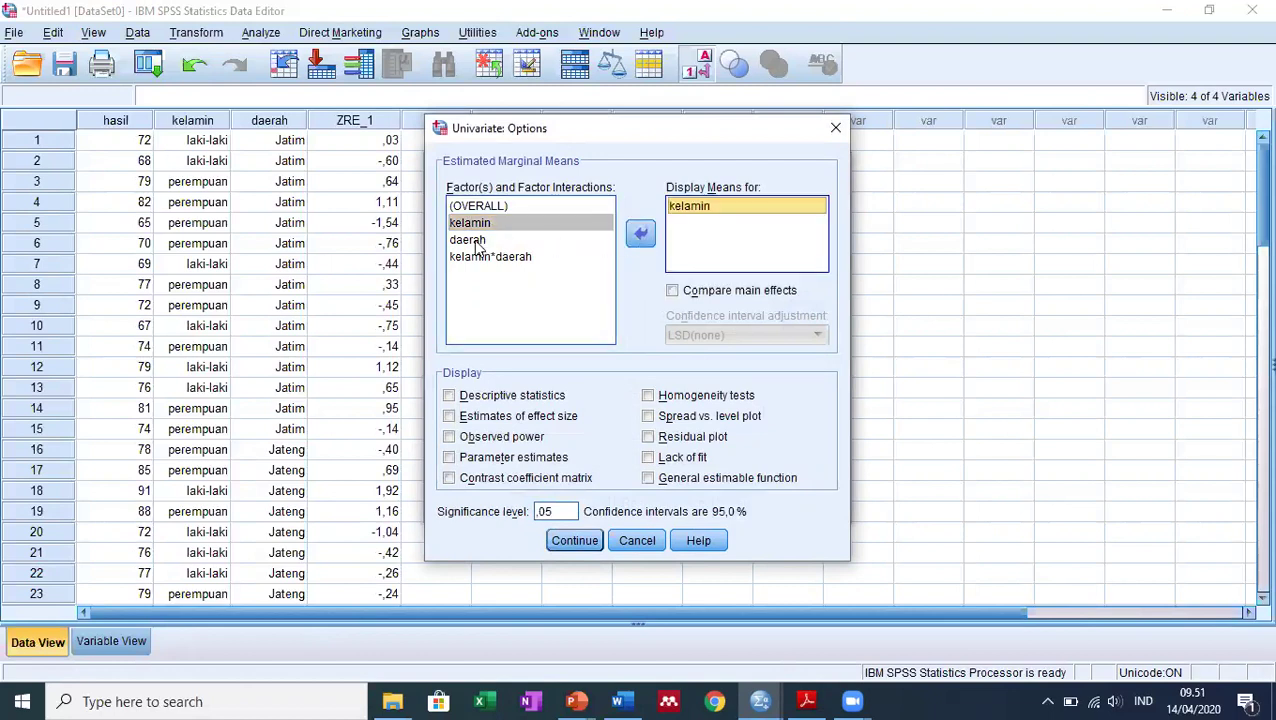
left_click(478, 242)
left_click(640, 235)
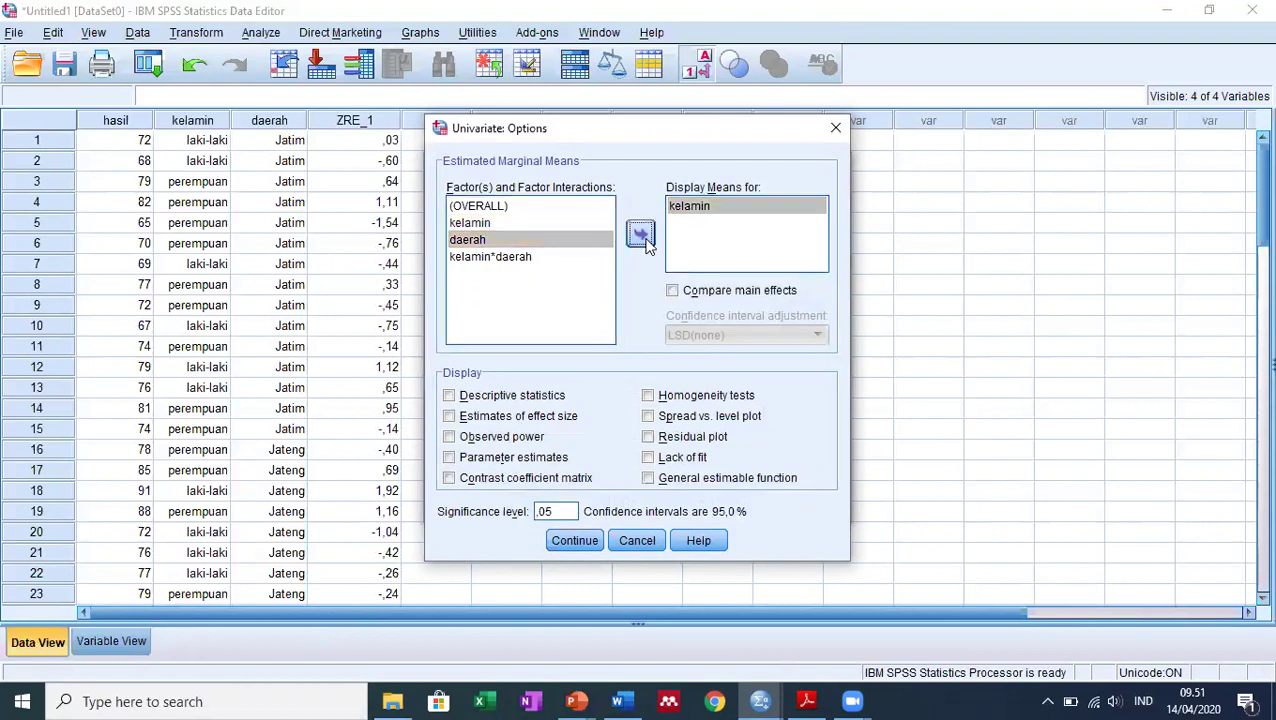
left_click(503, 262)
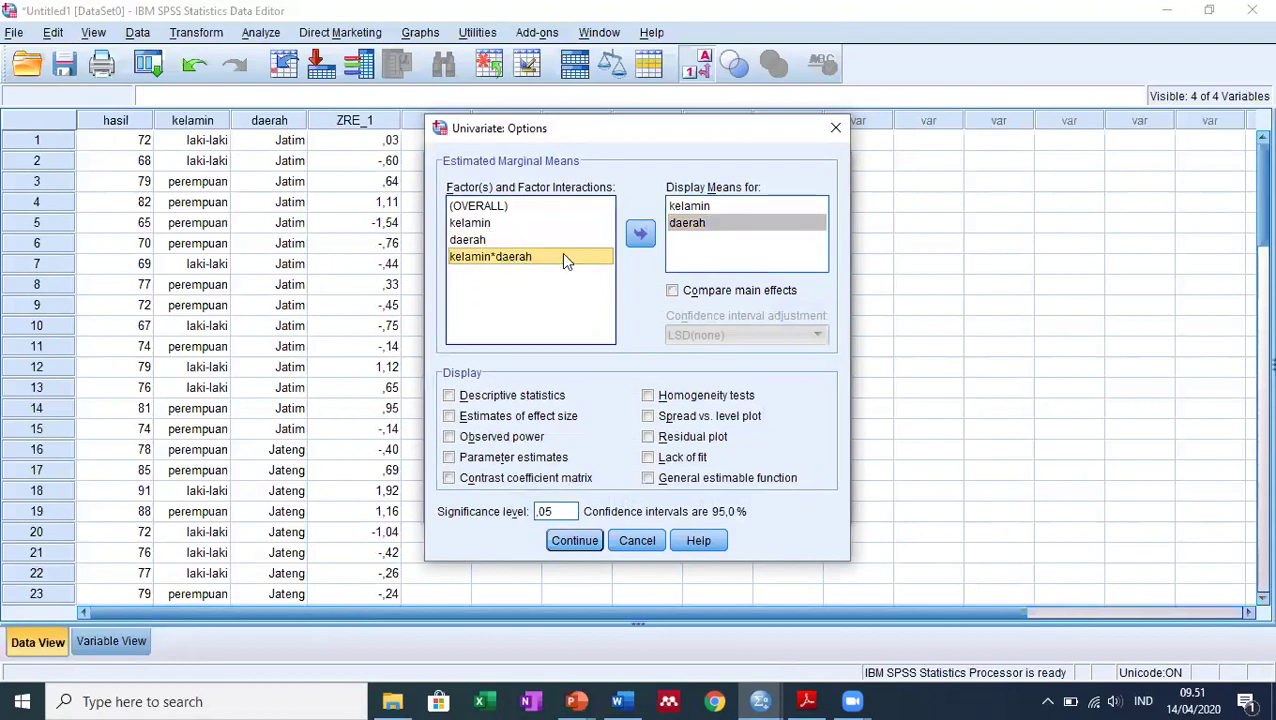
left_click(640, 240)
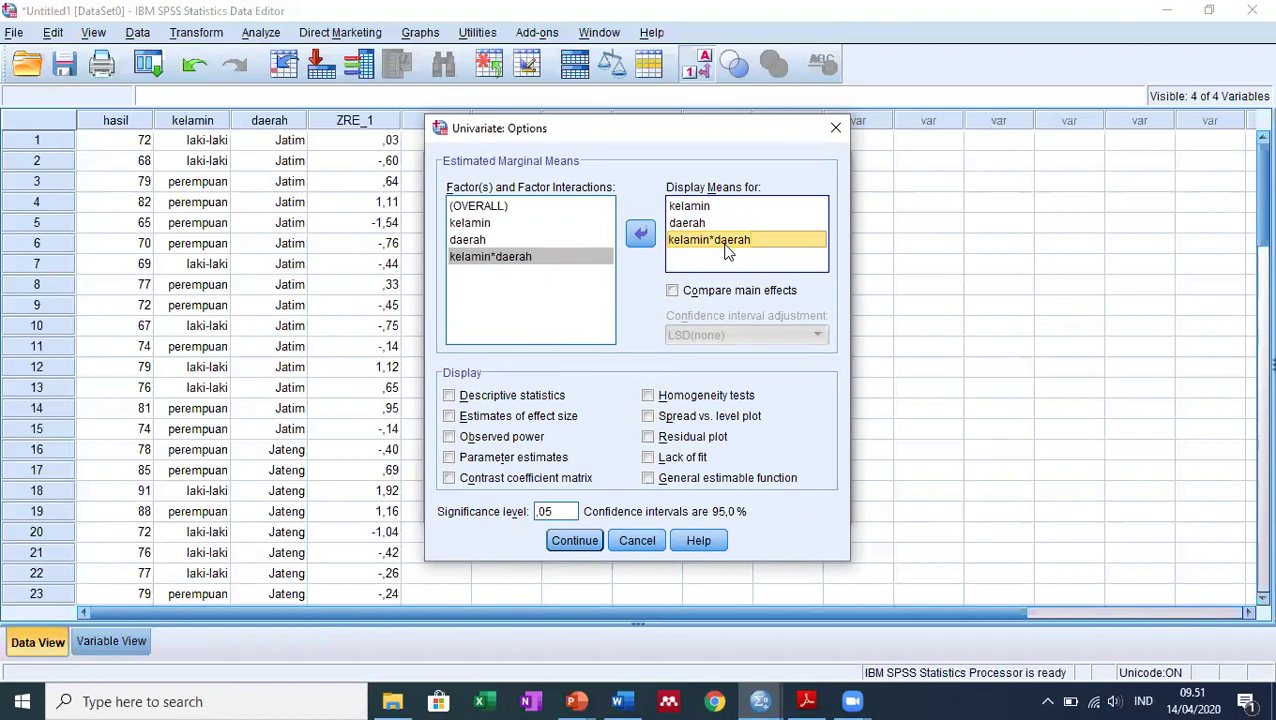
Include homogeneity tests and descriptive statistics in the Univariate options and run the analysis.
left_click(648, 397)
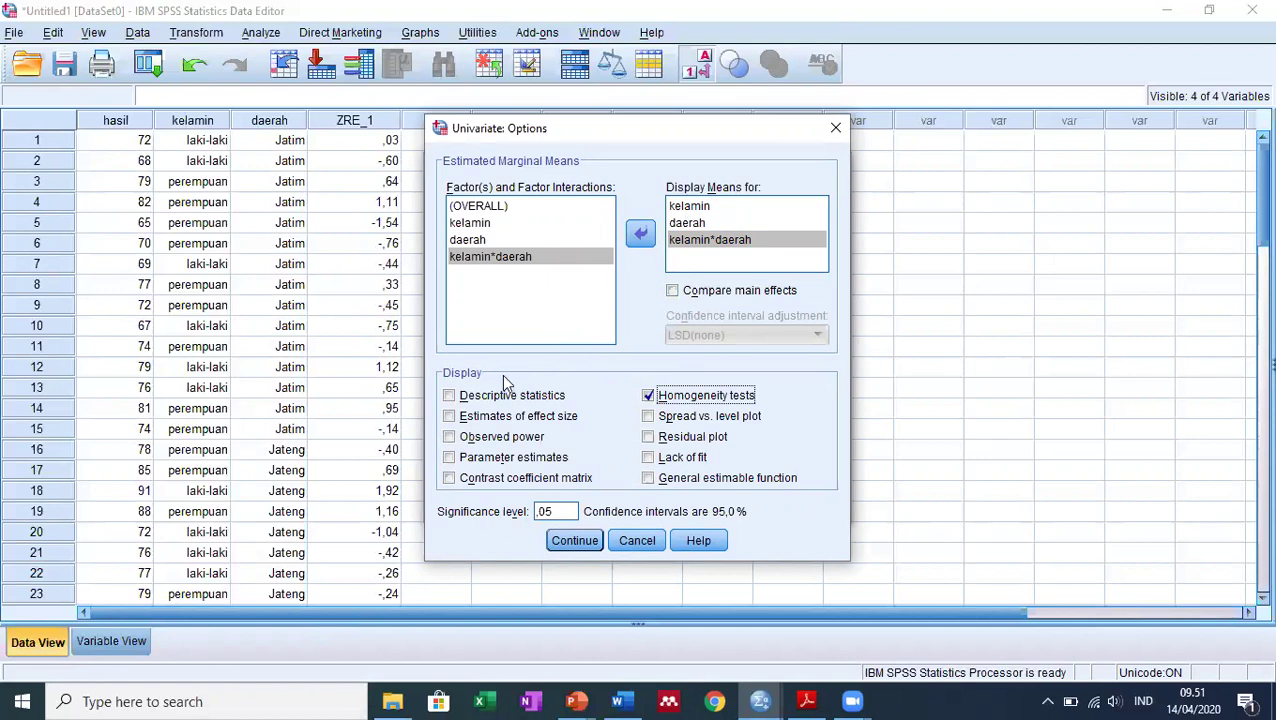
left_click(449, 396)
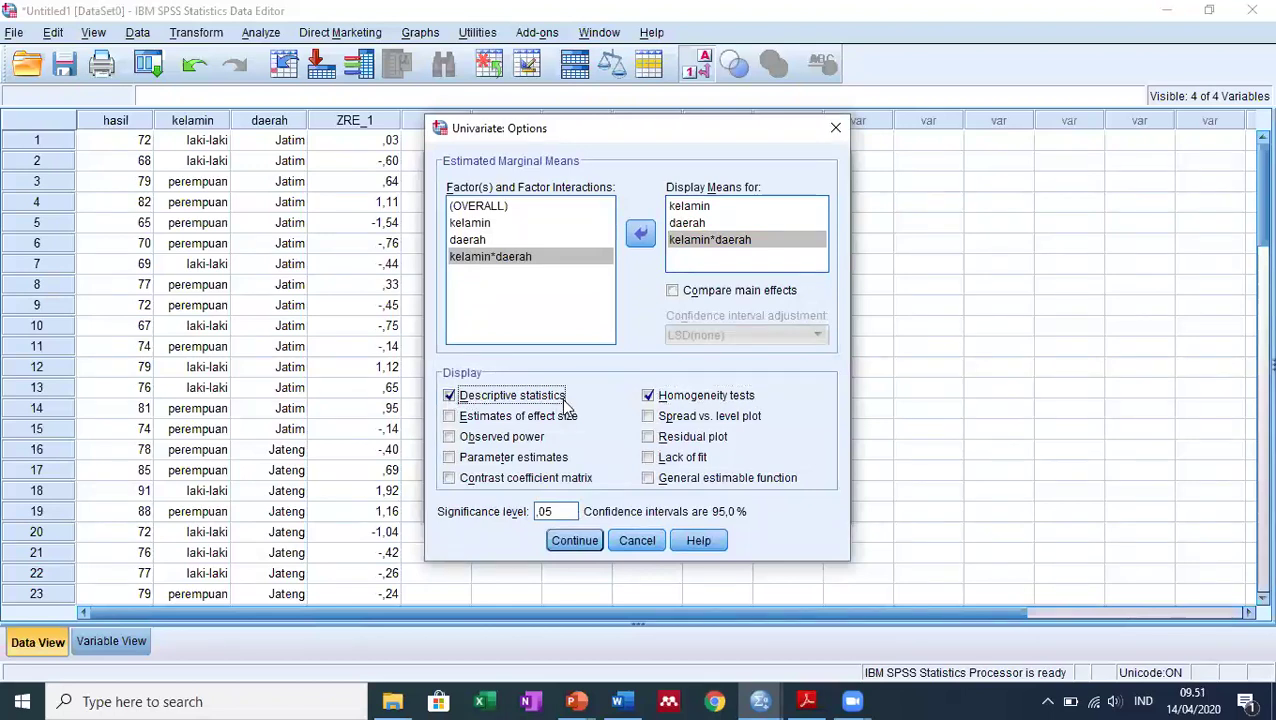
left_click(576, 540)
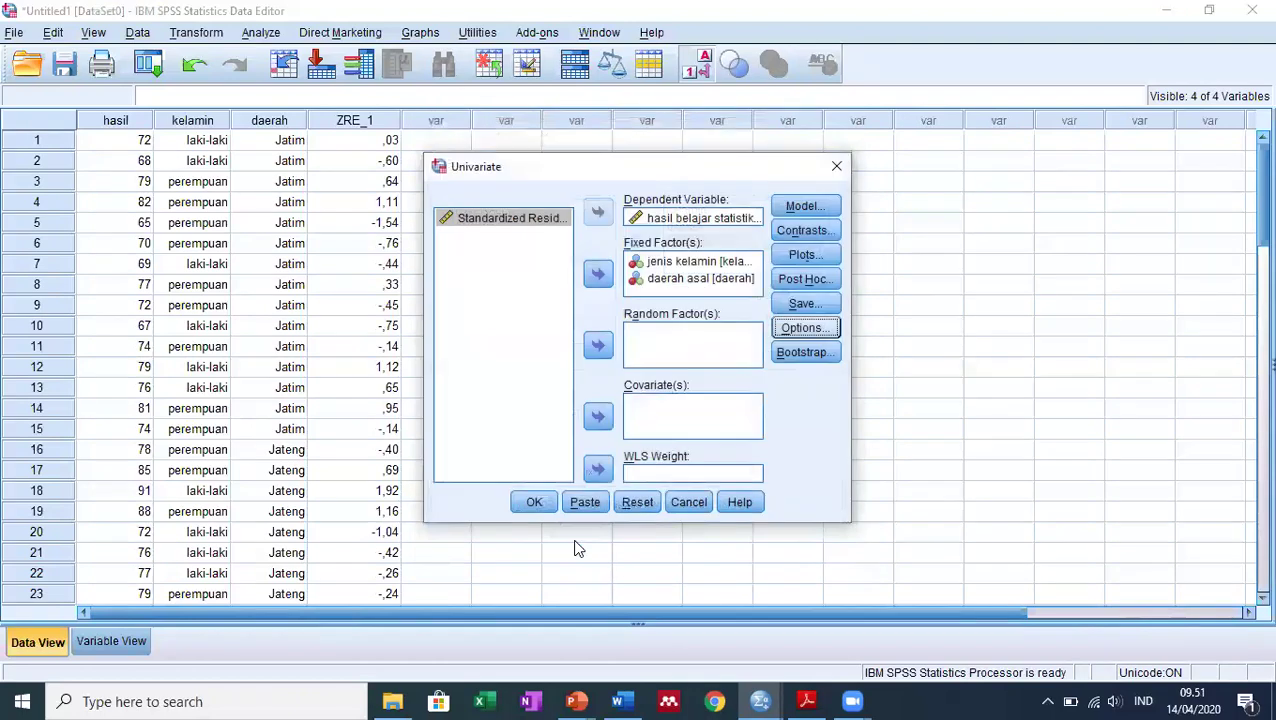
left_click(537, 503)
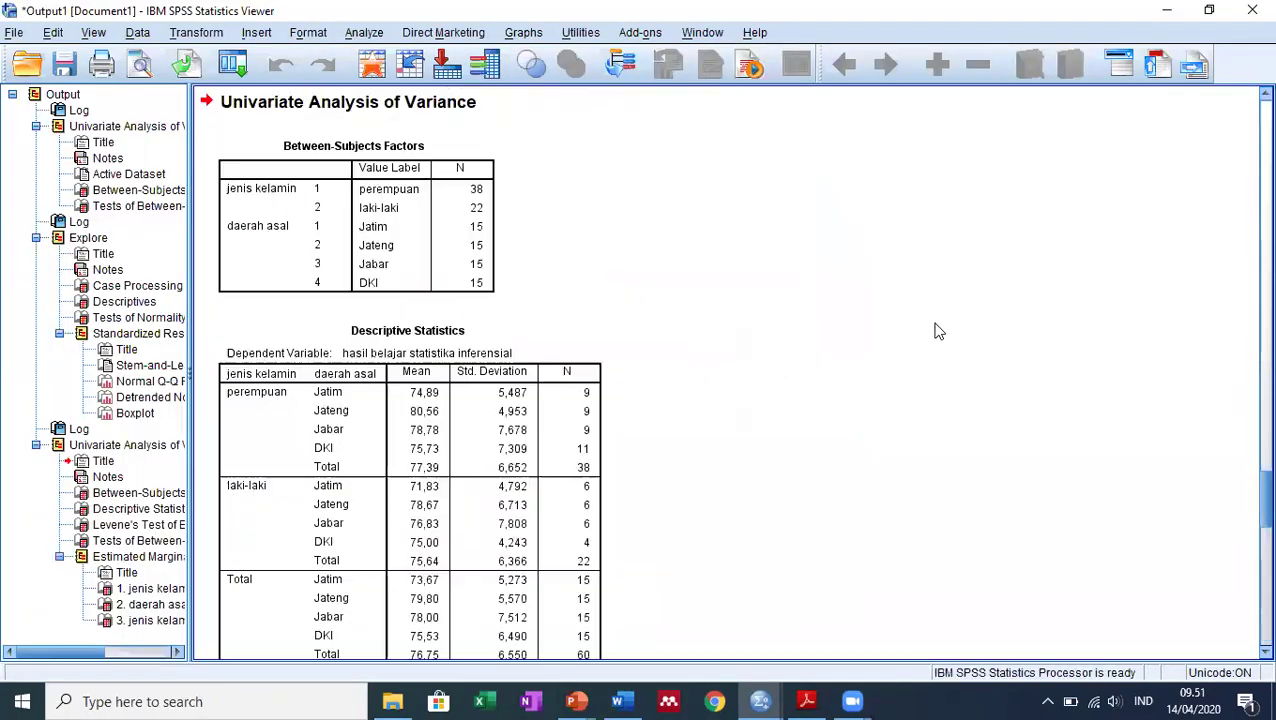
Examine the new Univariate output, including Descriptive Statistics, Tests of Between-Subjects Effects and the Estimated Marginal Means tables, and review the earlier output.
scroll(612, 322, "up", 3)
left_click(448, 274)
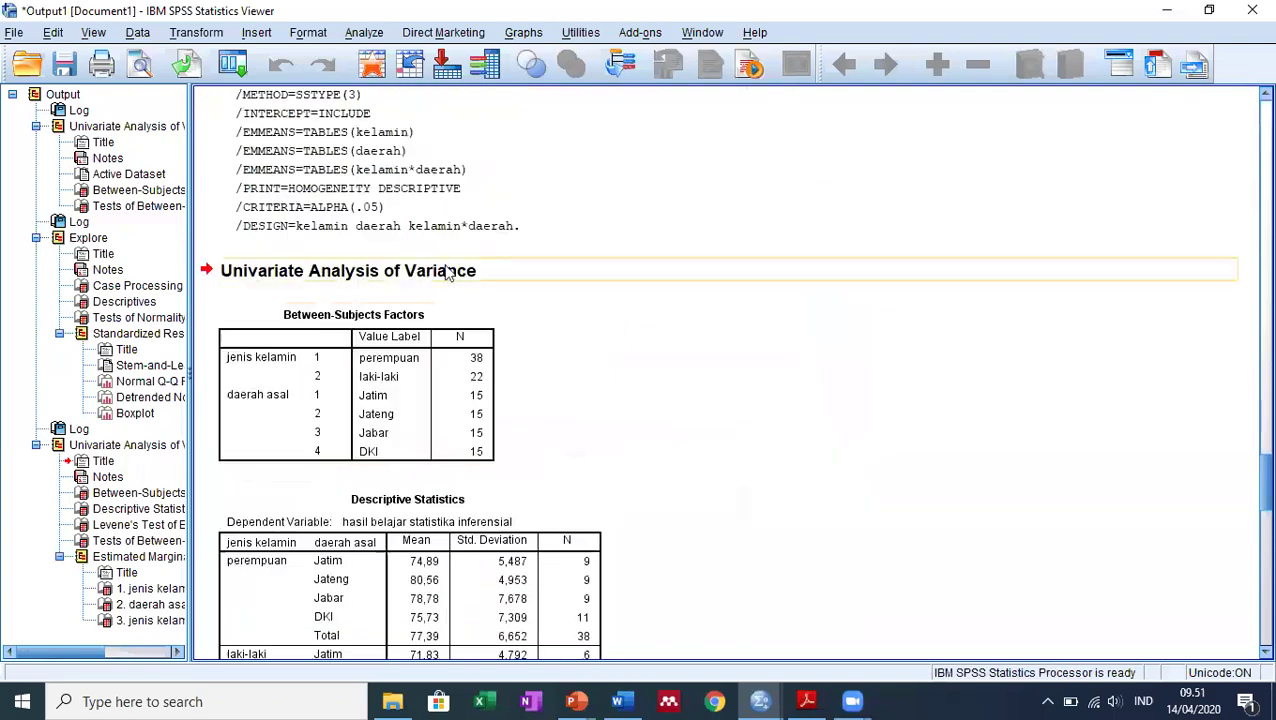
left_click(428, 315)
scroll(450, 312, "down", 6)
left_click(457, 306)
scroll(460, 310, "down", 6)
left_click(463, 312)
scroll(463, 312, "down", 5)
left_click(463, 315)
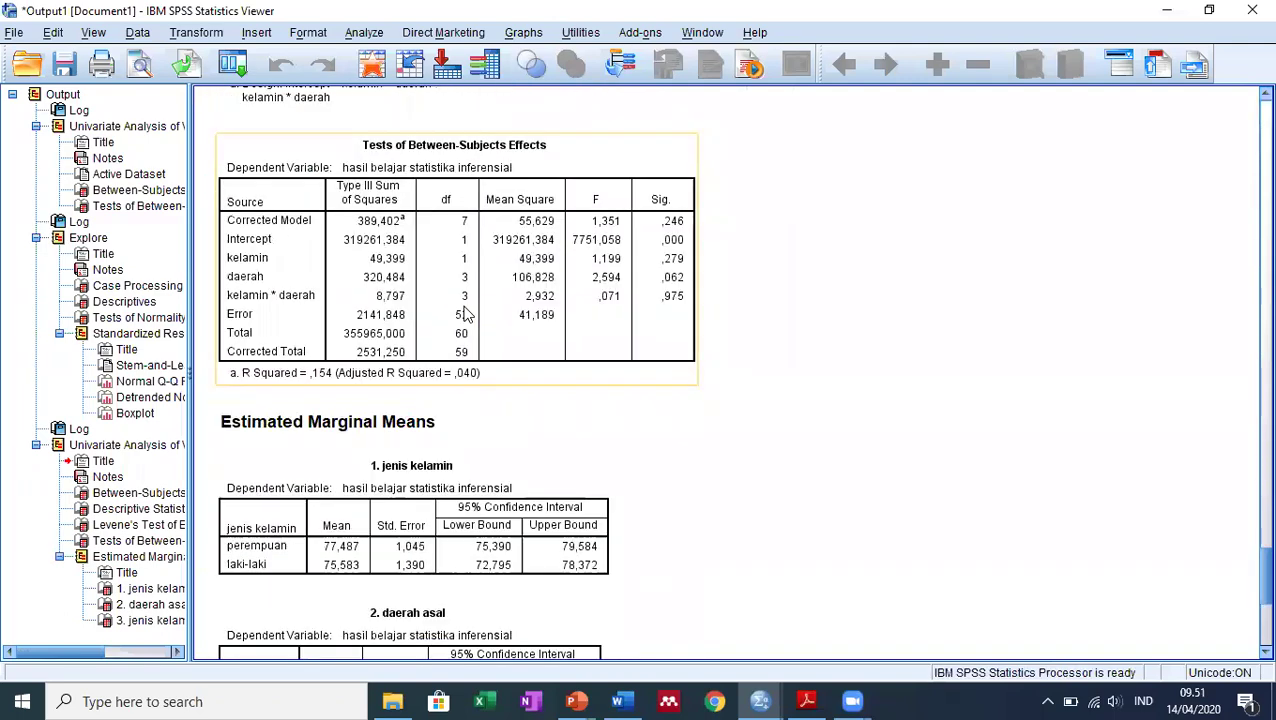
scroll(463, 315, "down", 5)
left_click(463, 315)
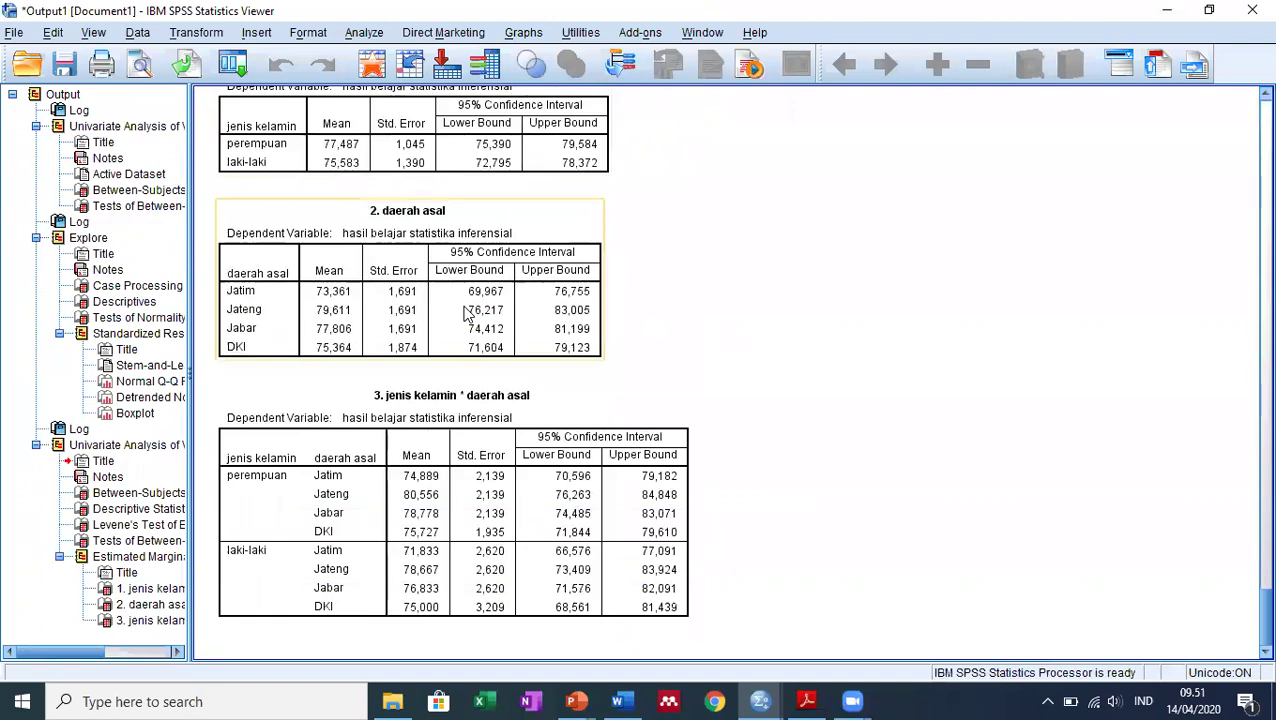
scroll(468, 314, "up", 12)
left_click(482, 307)
scroll(470, 330, "up", 9)
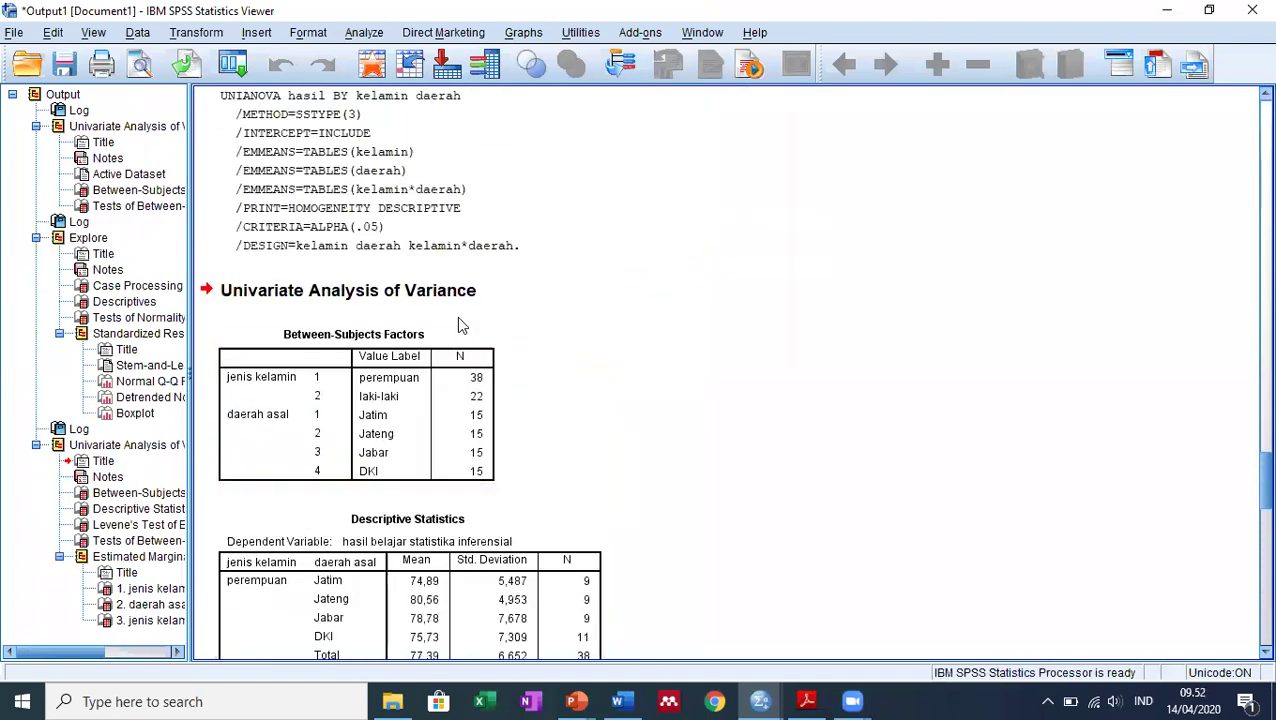
scroll(455, 368, "up", 20)
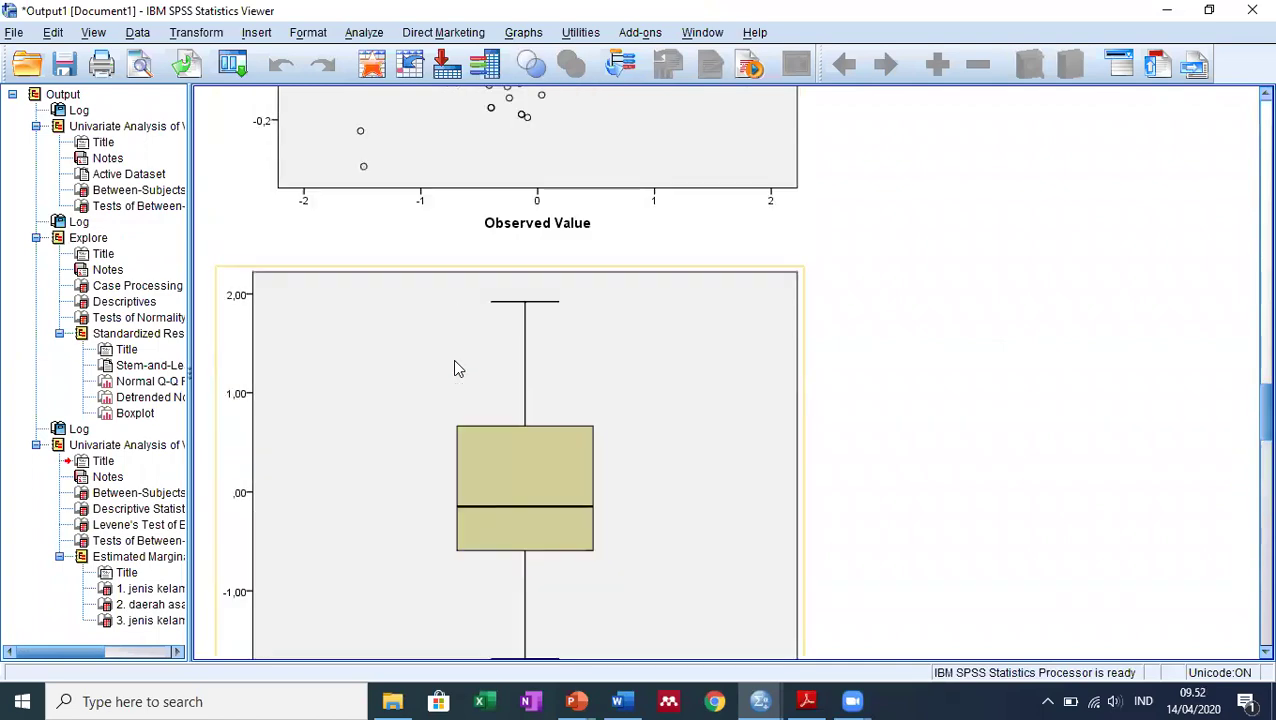
scroll(460, 367, "up", 12)
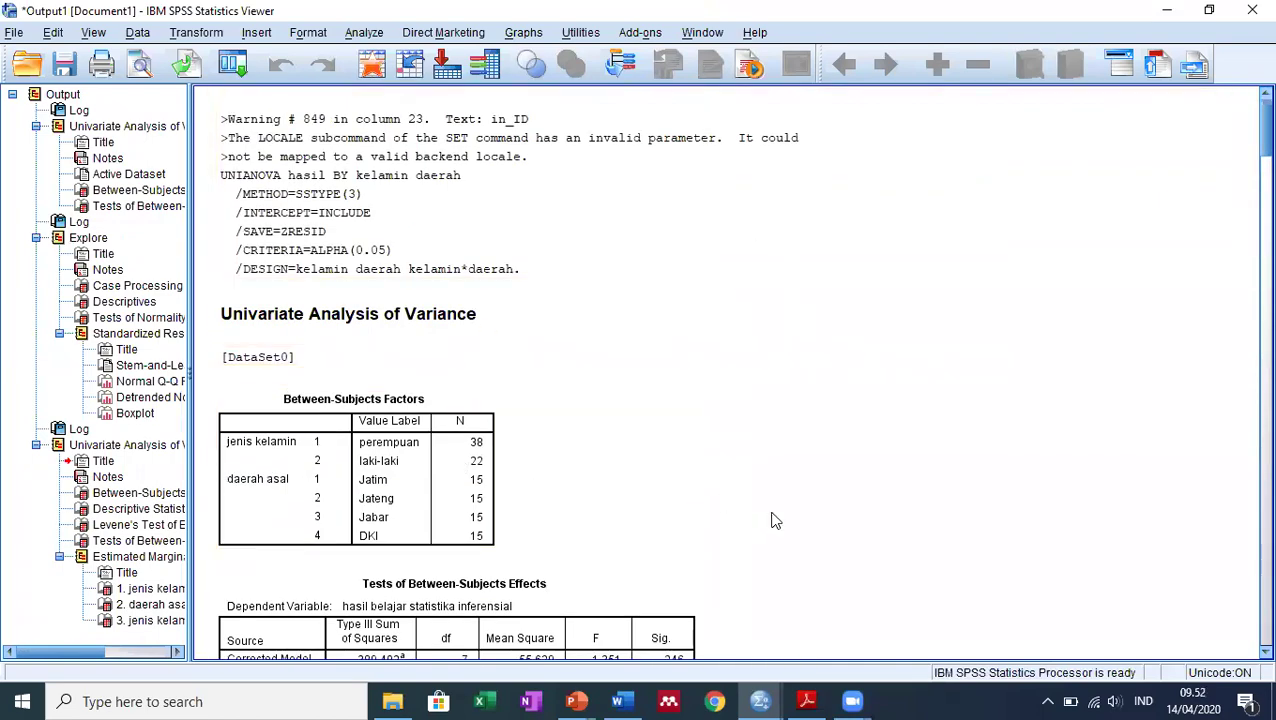
Switch to the Word exercise document, reduce its zoom to 100% and find the section "Analisis Data menggunakan SPSS".
left_click(617, 701)
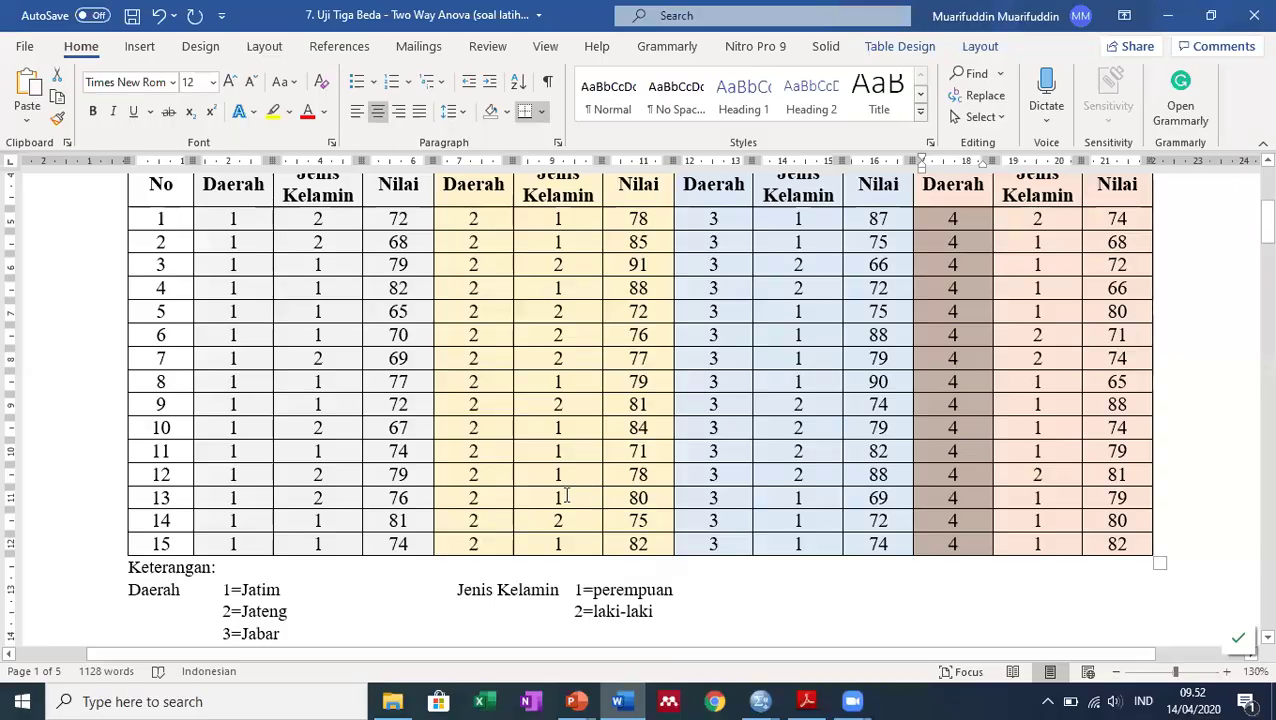
left_click(1022, 598)
scroll(826, 510, "down", 12)
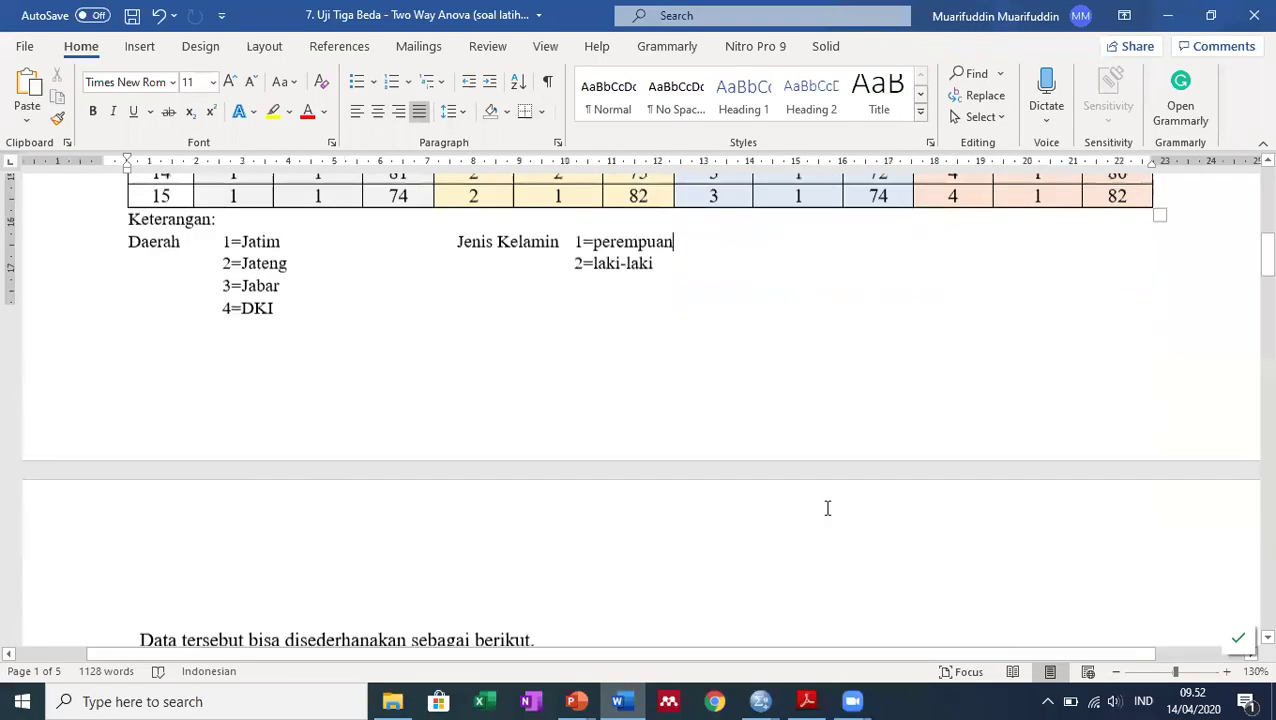
scroll(829, 506, "down", 1)
left_click(1116, 672)
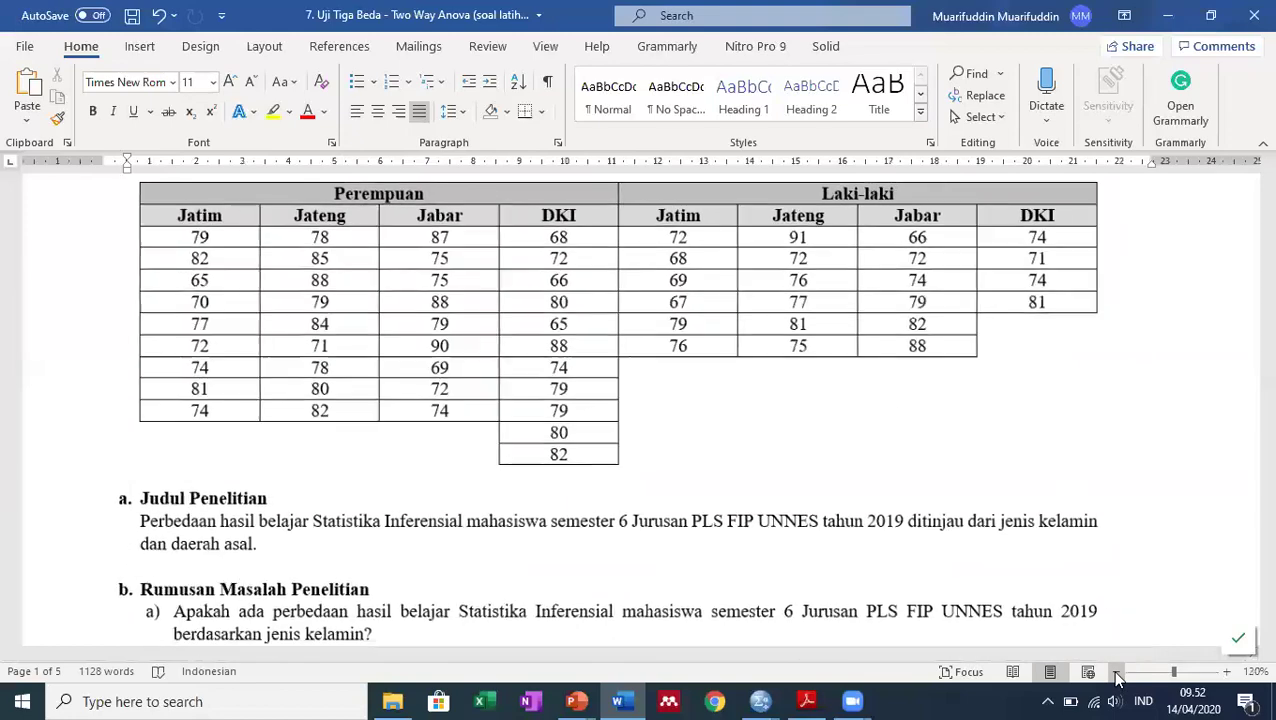
left_click(1116, 672)
left_click(1116, 672)
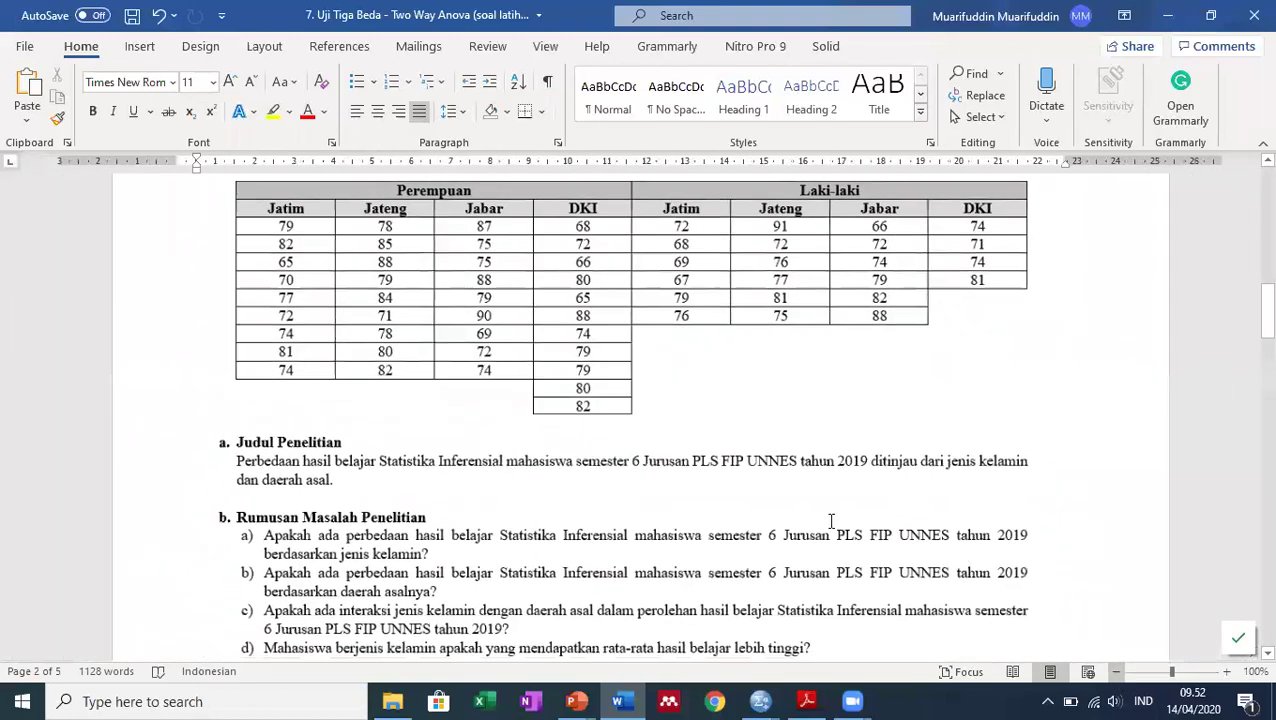
scroll(630, 484, "down", 5)
scroll(630, 484, "down", 10)
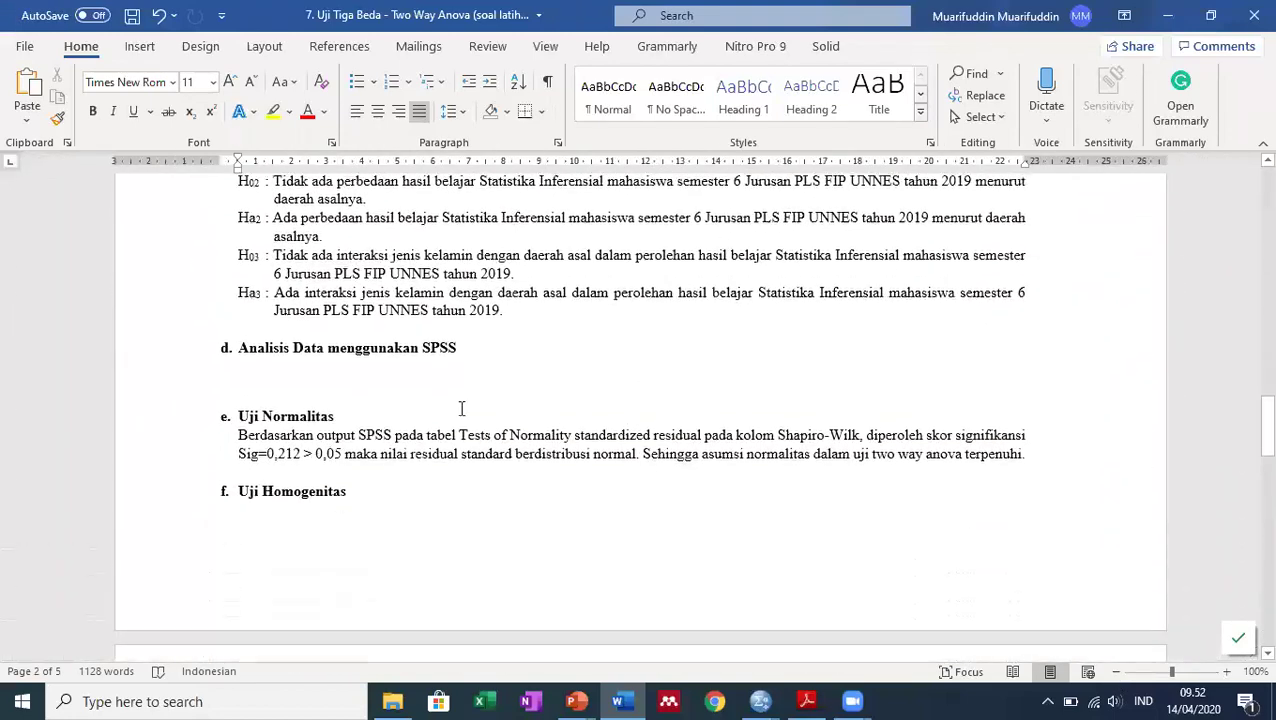
Remove the list letter from the "Uji Normalitas" heading and delete the blank lines separating it from "Analisis Data menggunakan SPSS".
left_click(326, 372)
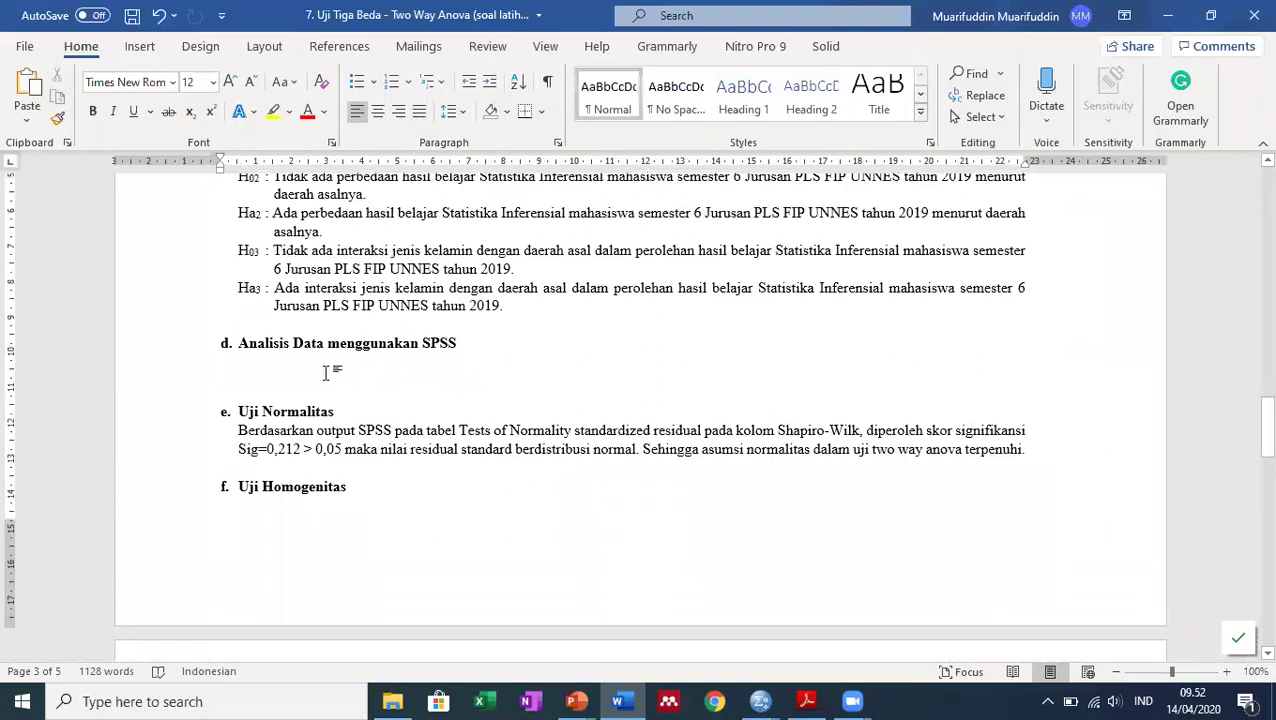
key("Down")
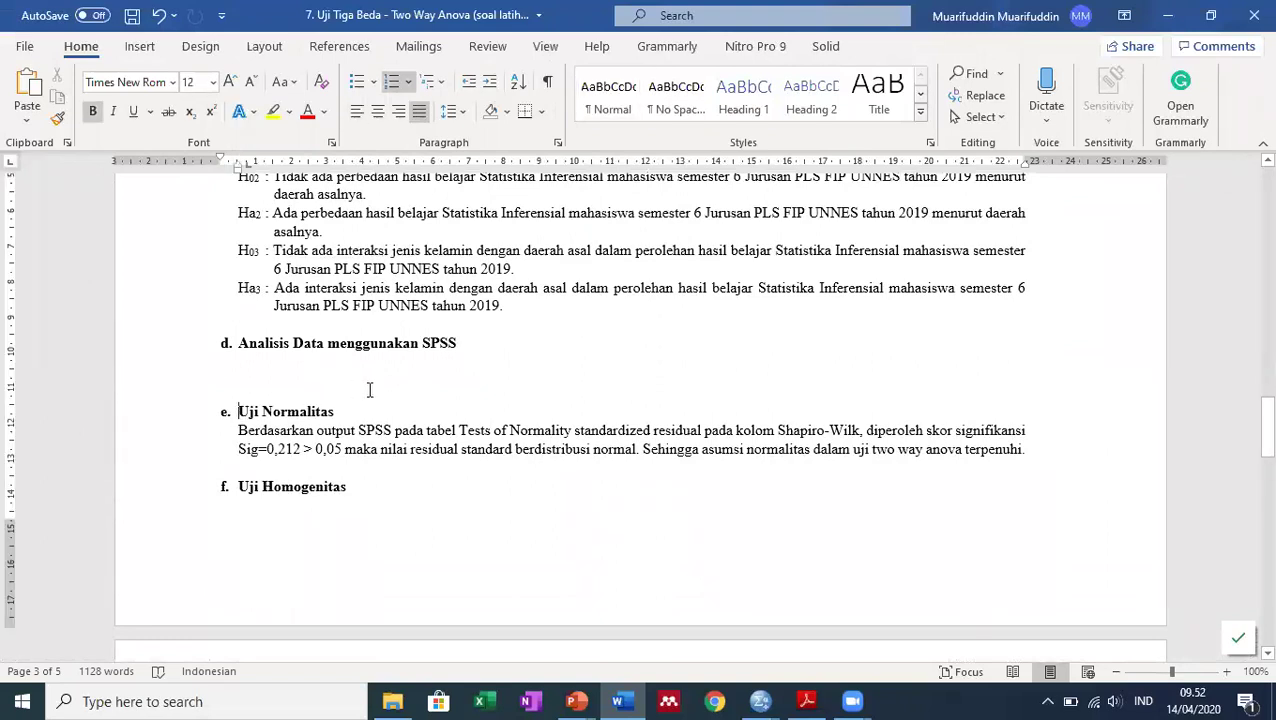
key("BackSpace")
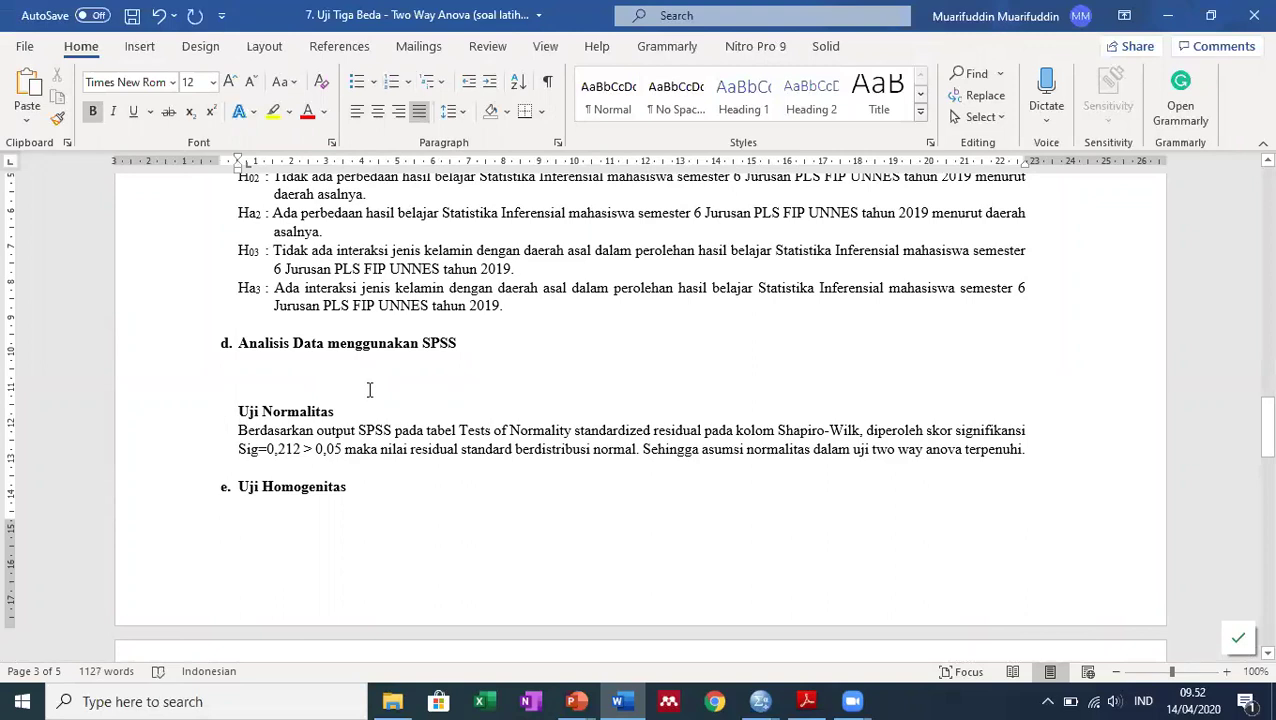
key("Up")
key("Delete")
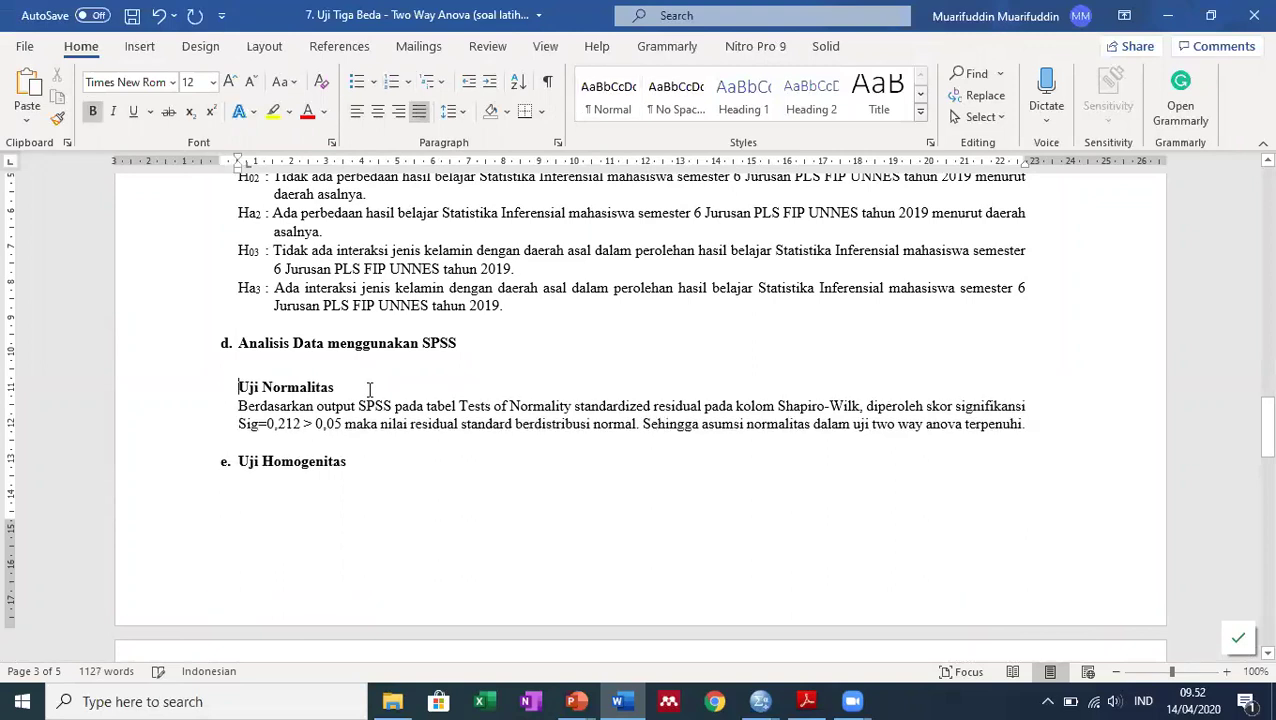
key("Up")
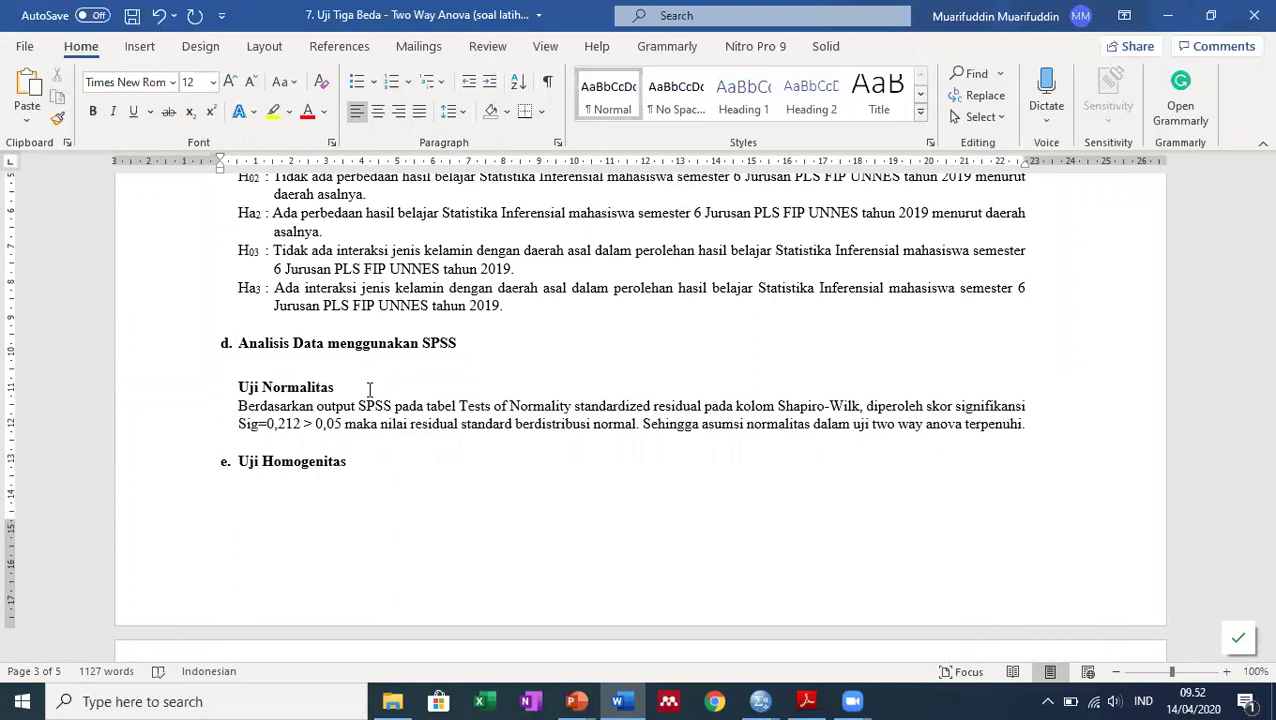
key("Delete")
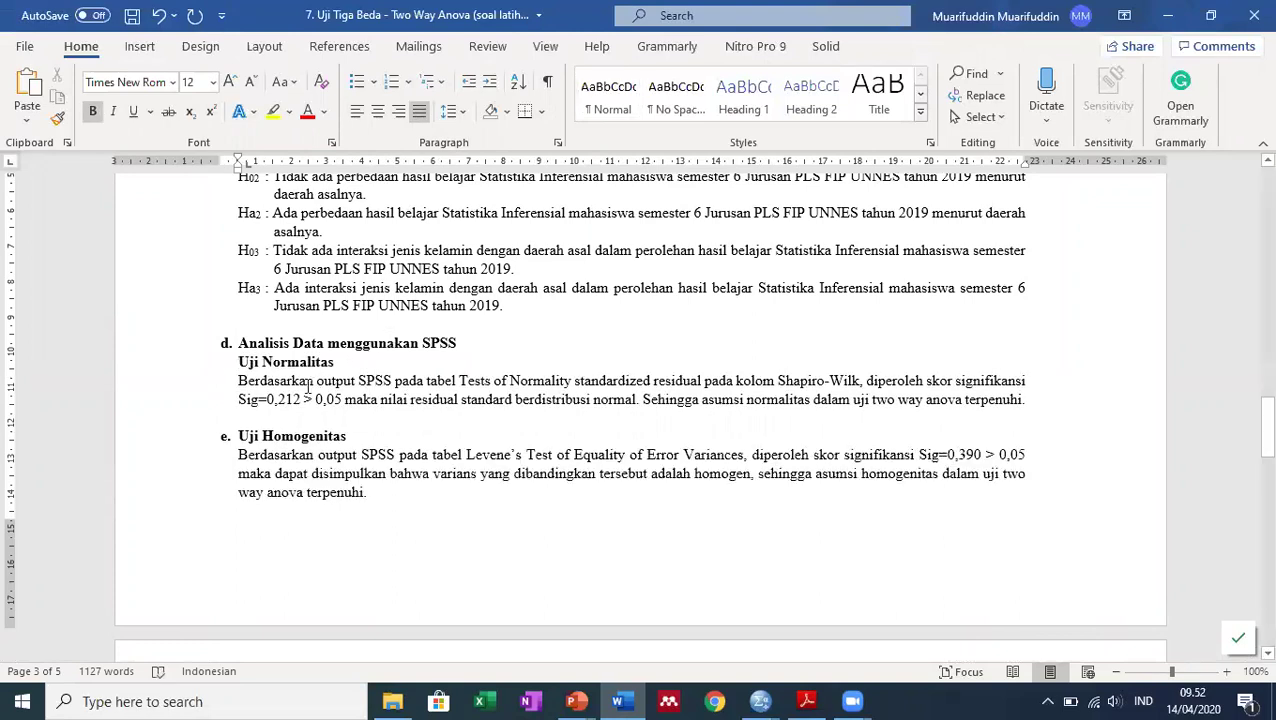
Insert two blank lines below the "Uji Normalitas" heading.
left_click(354, 365)
key("Return")
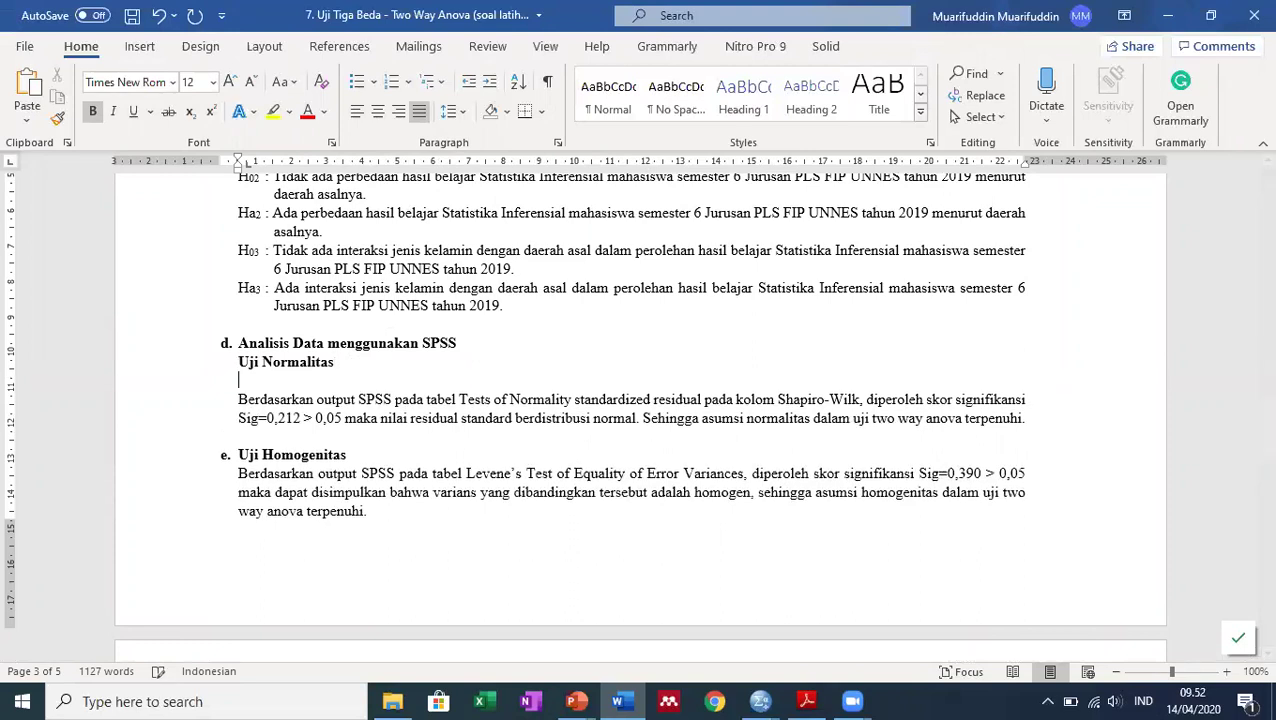
key("Return")
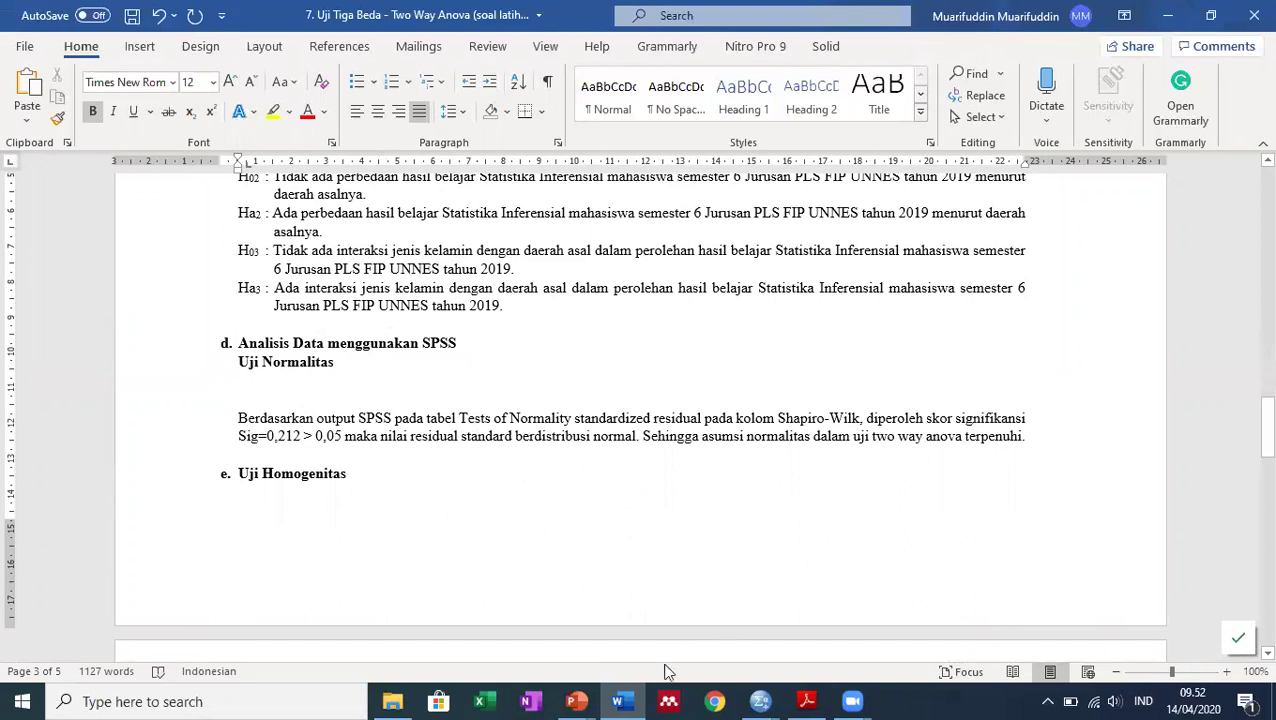
Switch to the SPSS output document and copy the Tests of Normality table from the Explore results.
mouse_move(780, 697)
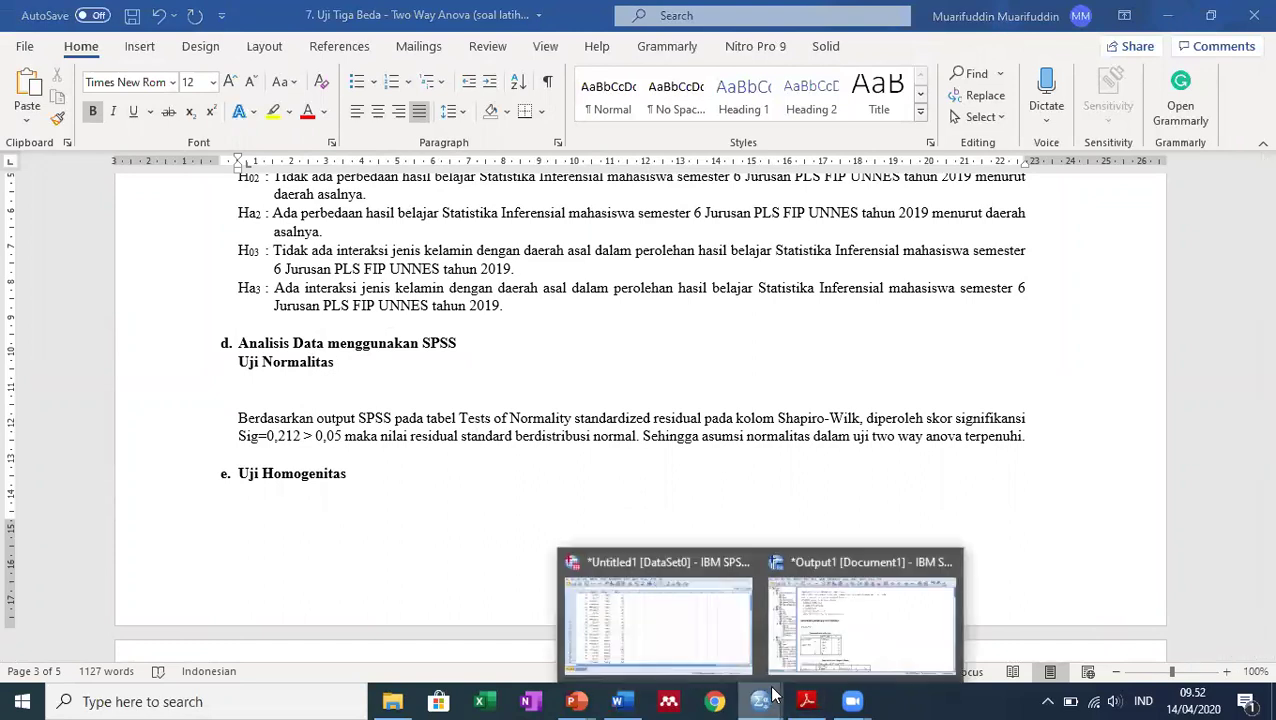
left_click(851, 613)
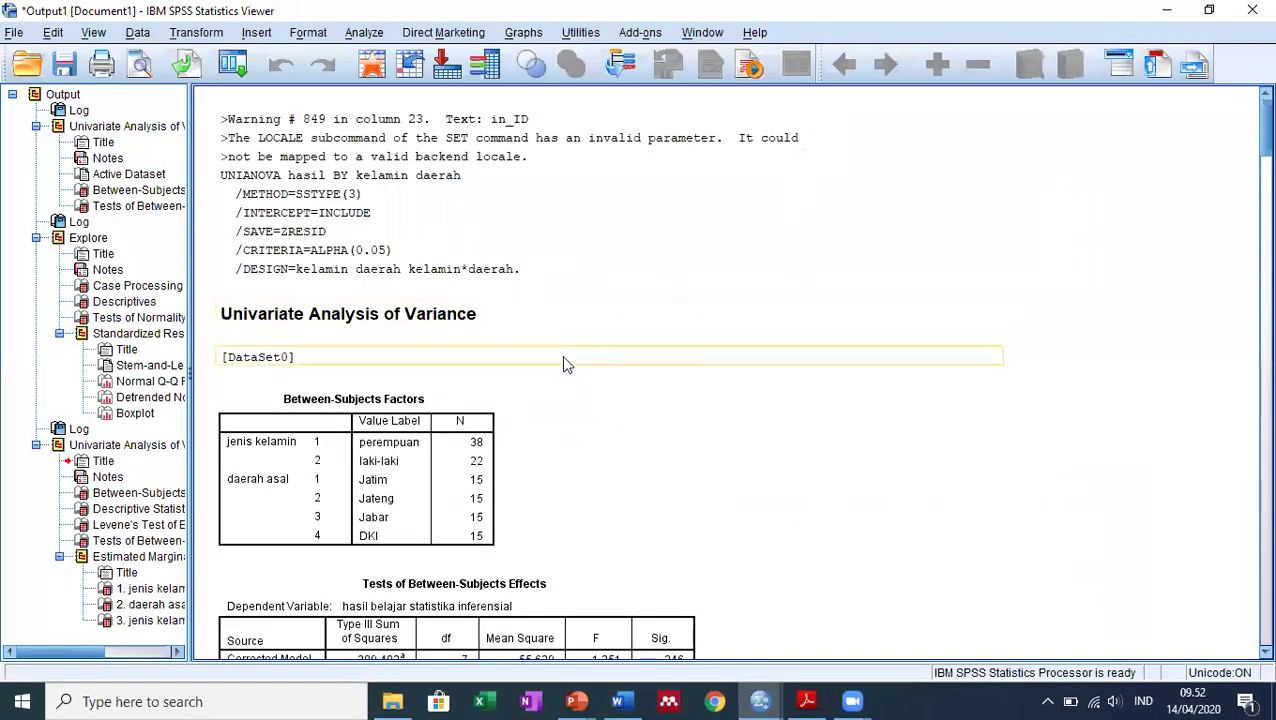
scroll(503, 412, "down", 2)
scroll(503, 412, "down", 12)
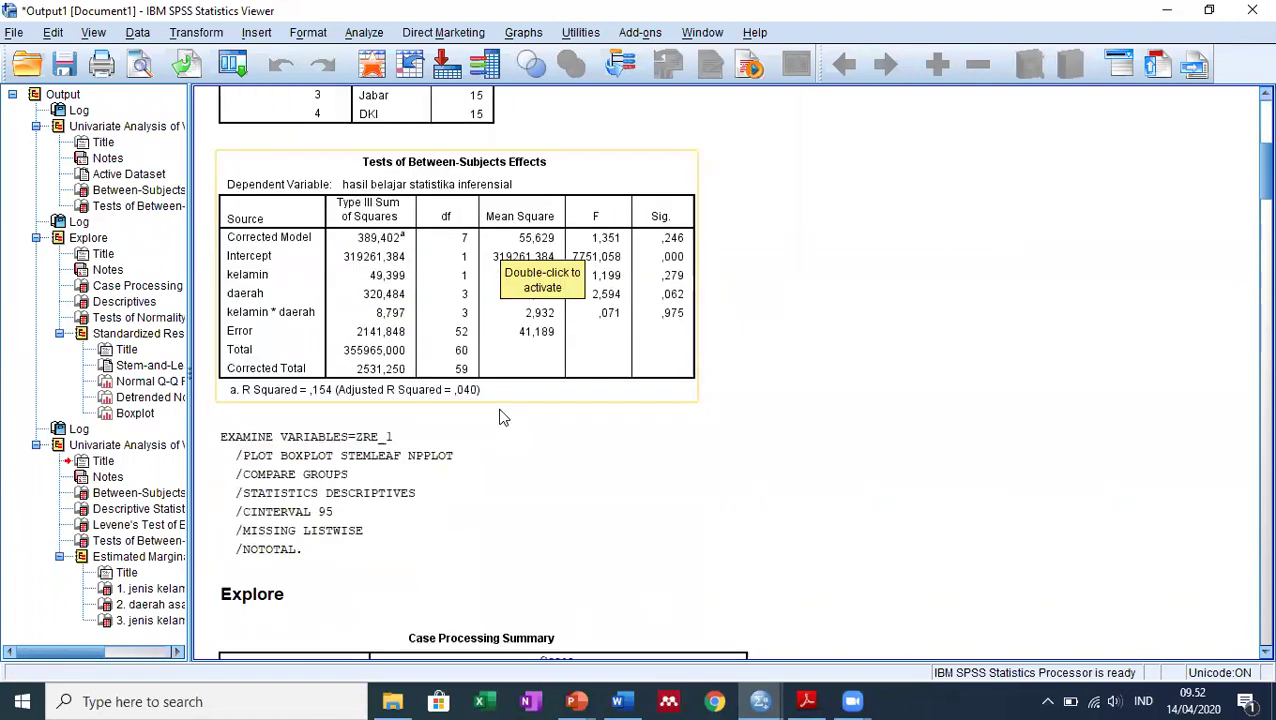
scroll(546, 421, "down", 12)
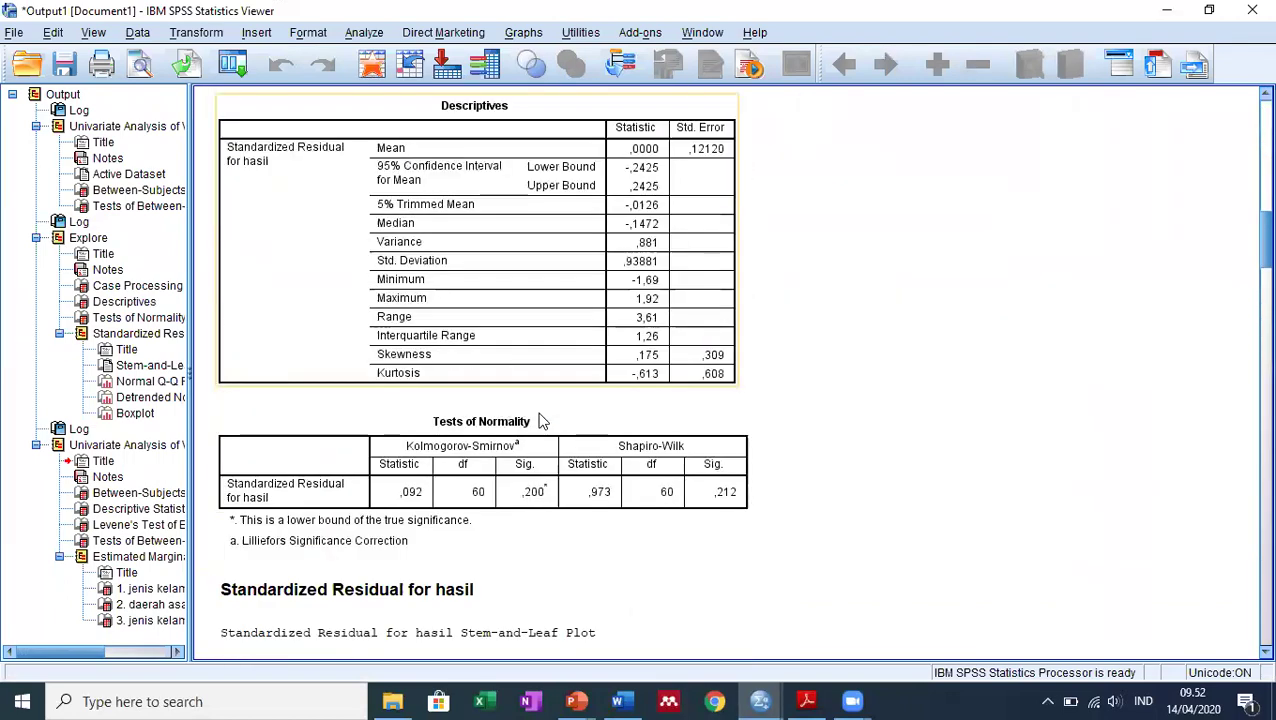
left_click(593, 428)
right_click(589, 419)
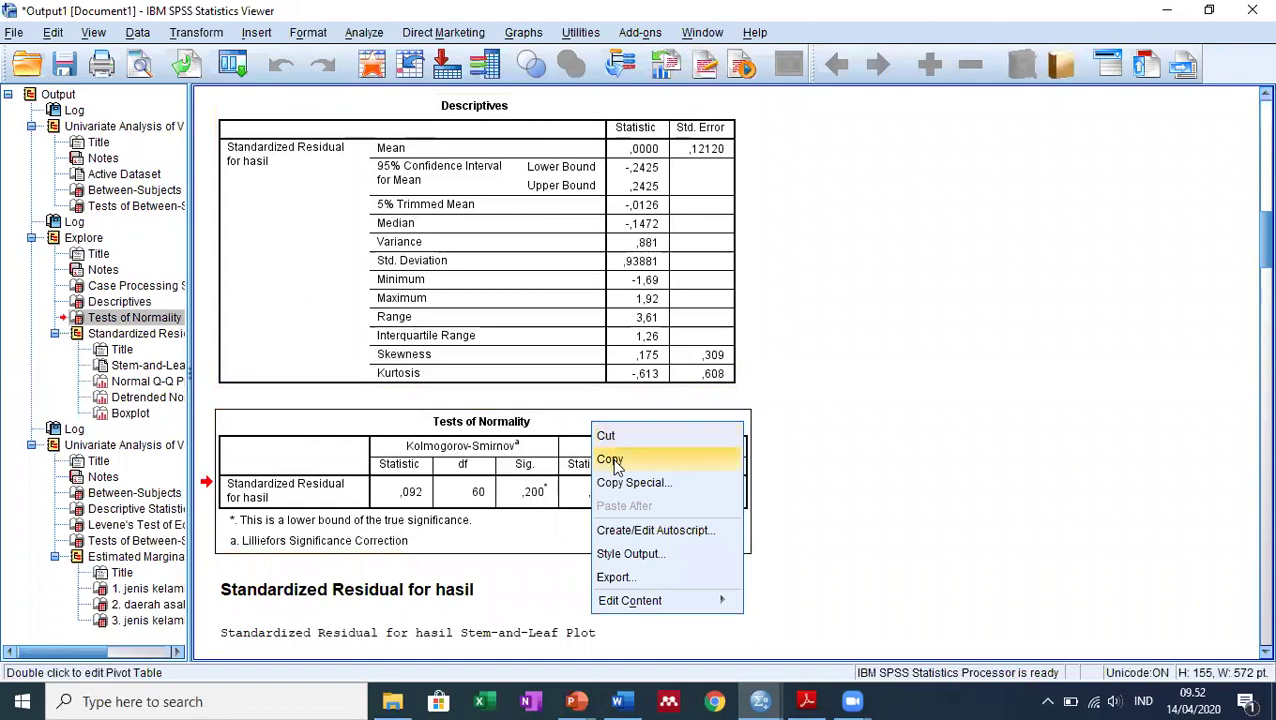
left_click(627, 455)
Paste the Tests of Normality table under "Uji Normalitas" in the Word document and delete the blank line above the table.
left_click(617, 701)
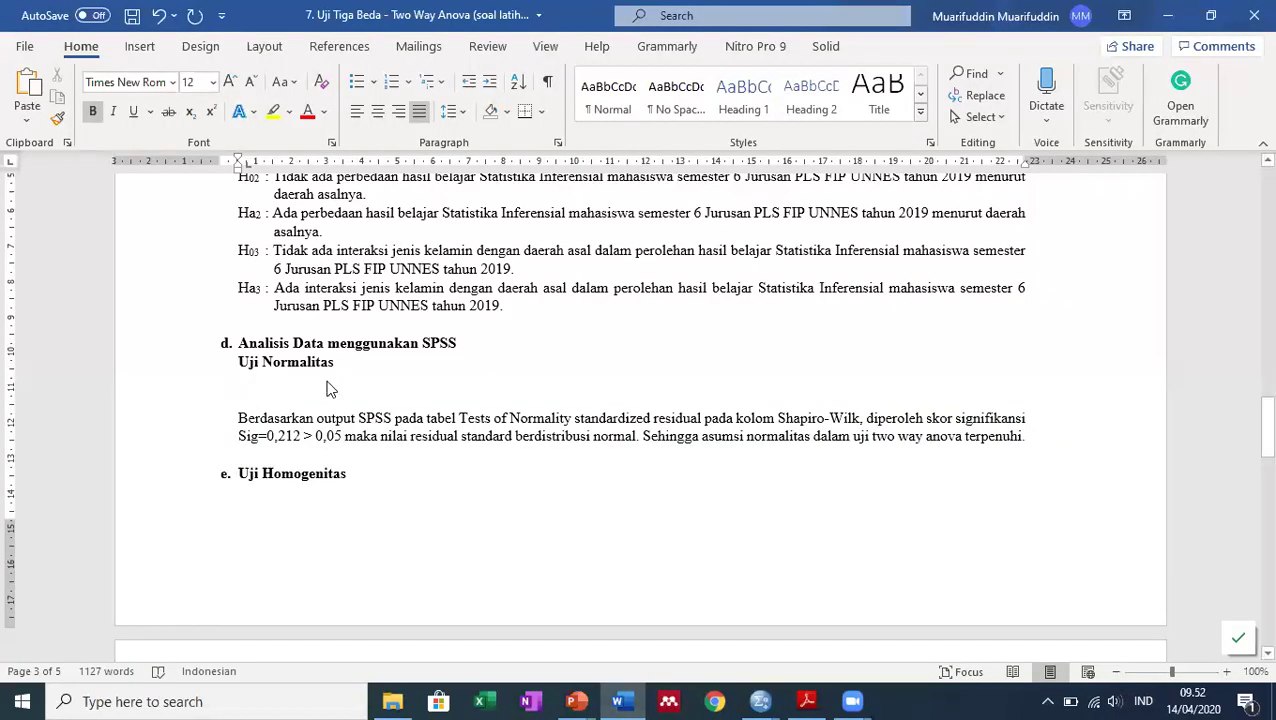
key("ctrl+v")
scroll(585, 432, "up", 4)
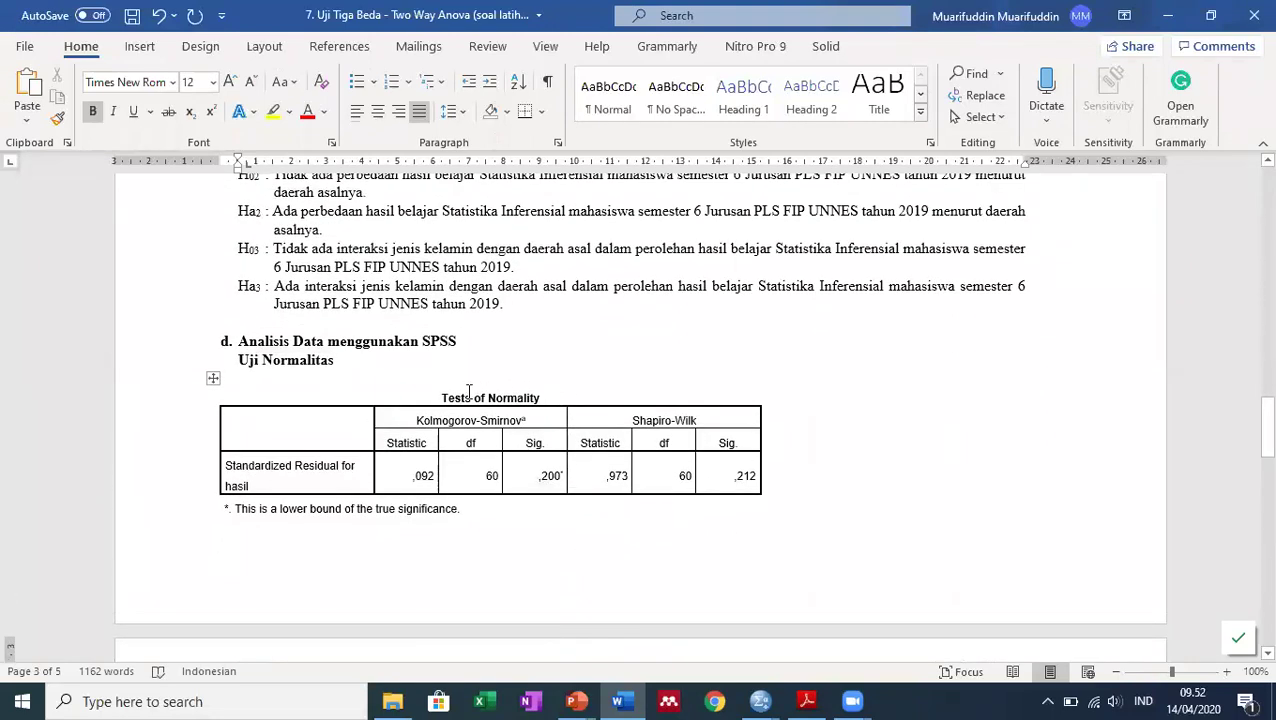
scroll(468, 392, "down", 3)
scroll(433, 401, "down", 3)
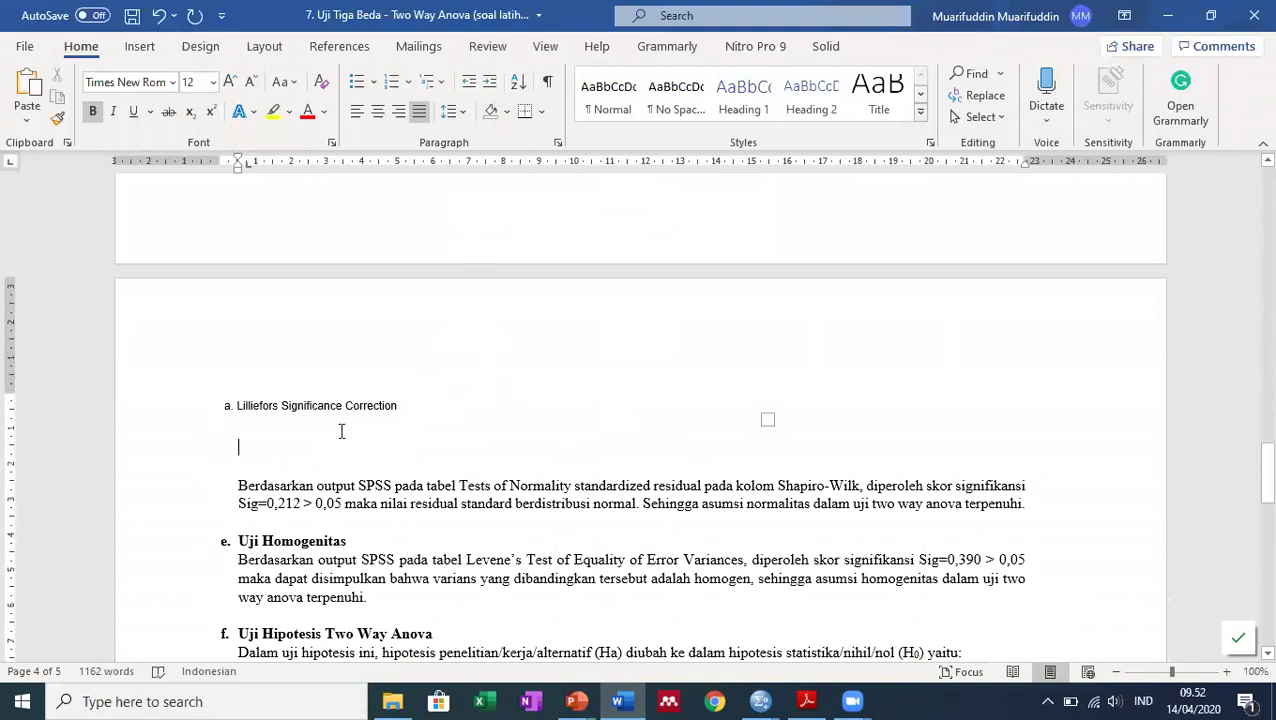
scroll(355, 408, "up", 8)
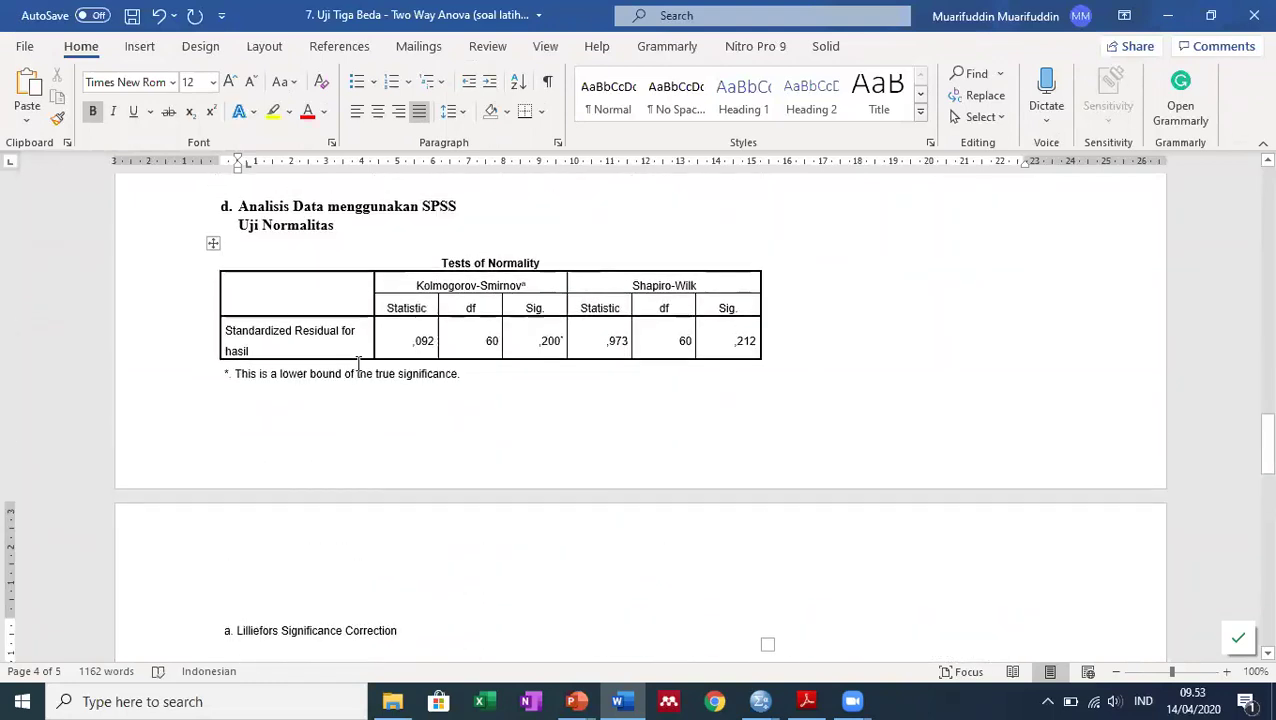
left_click(338, 374)
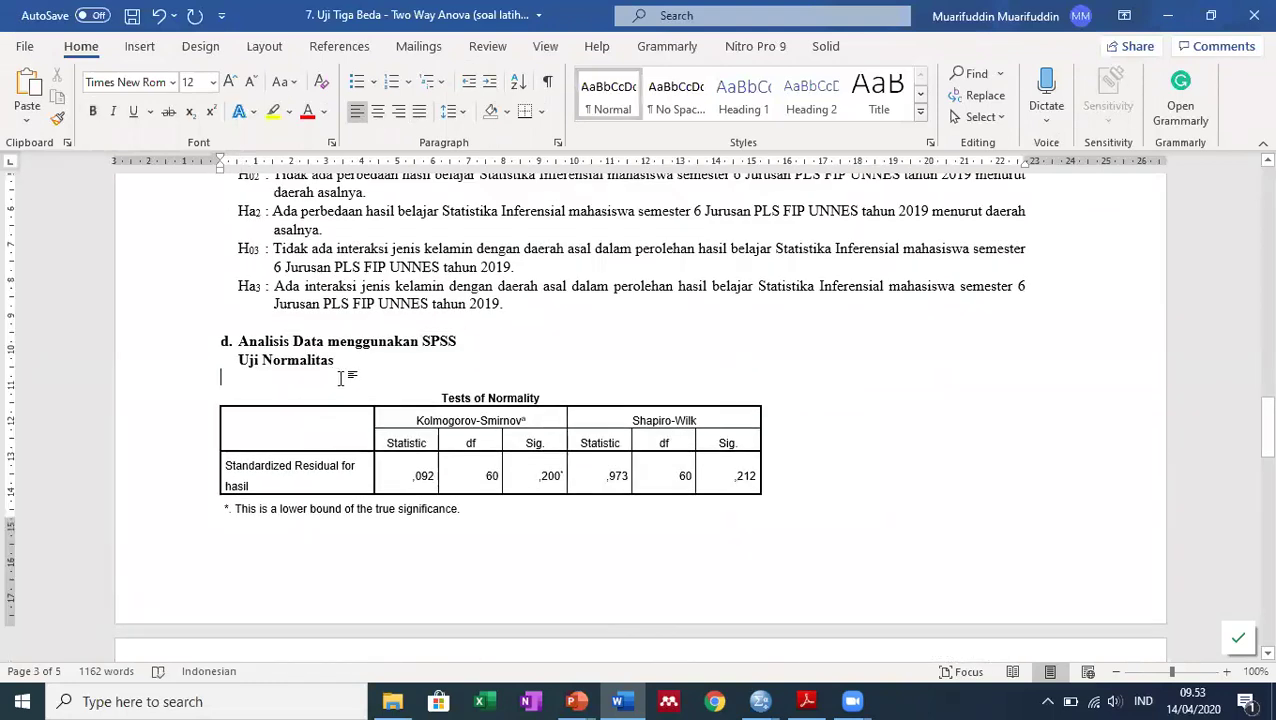
key("Delete")
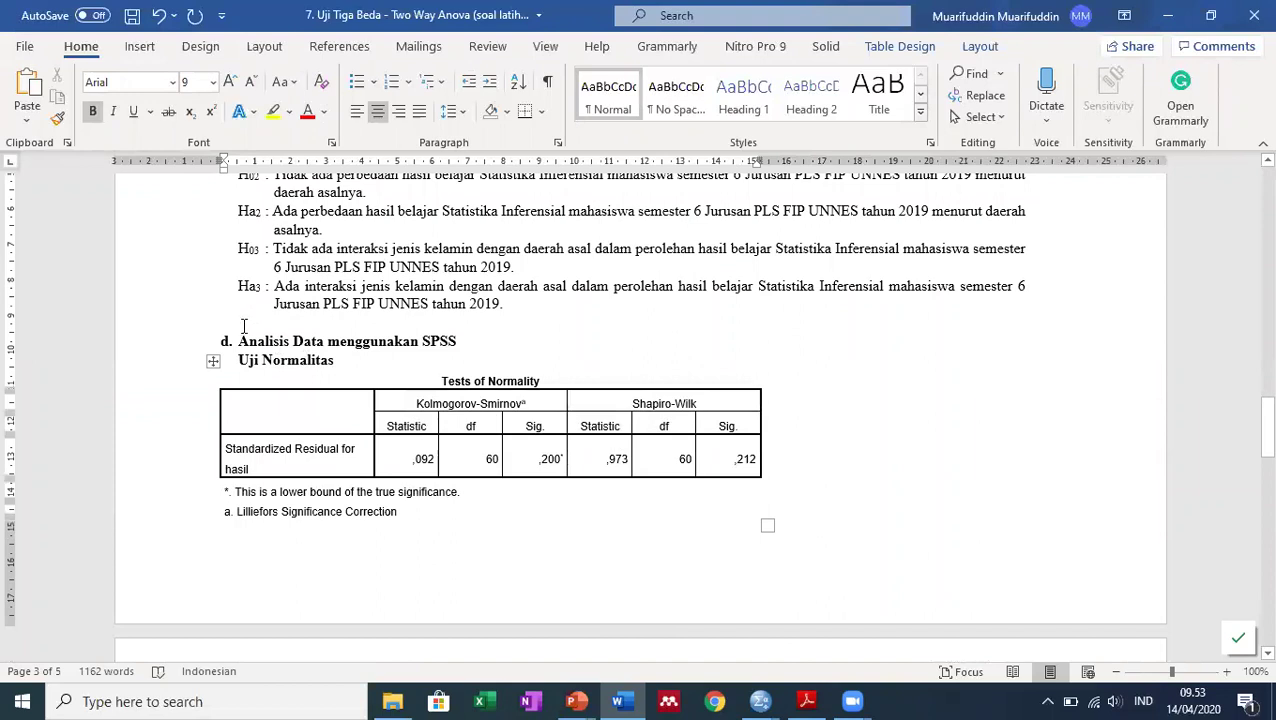
left_click(265, 323)
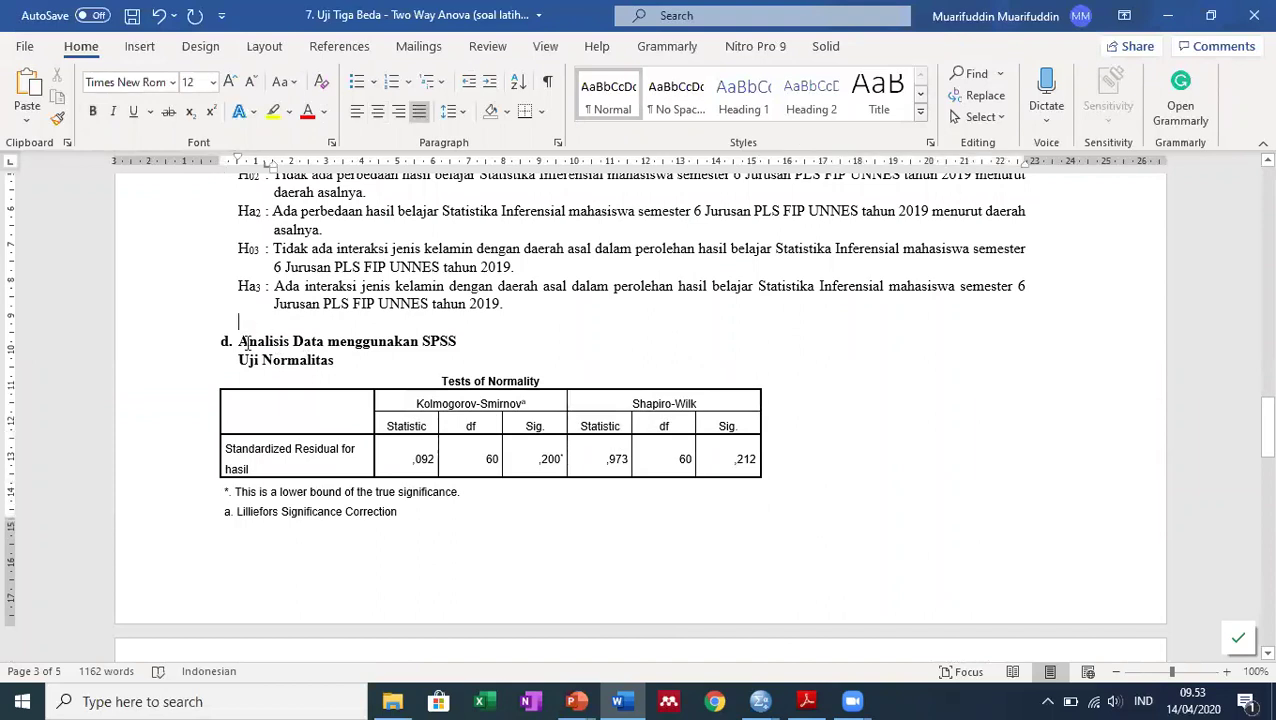
key("Return")
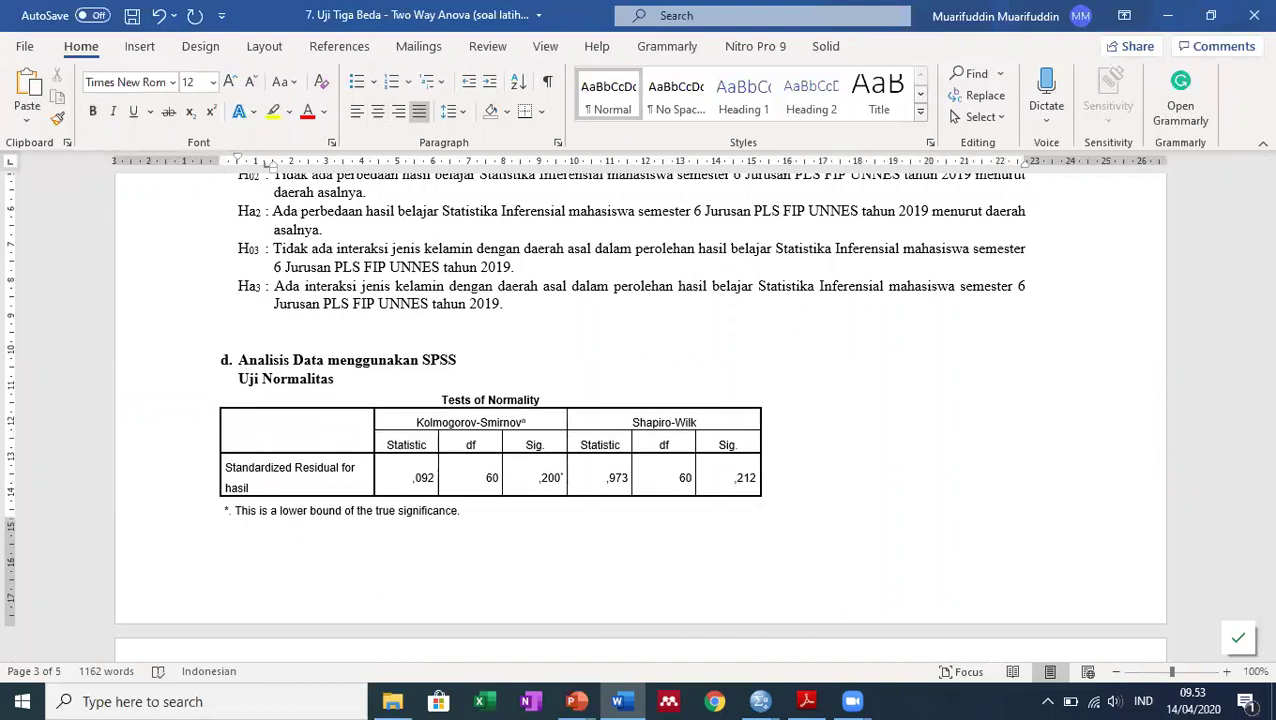
left_click(241, 358)
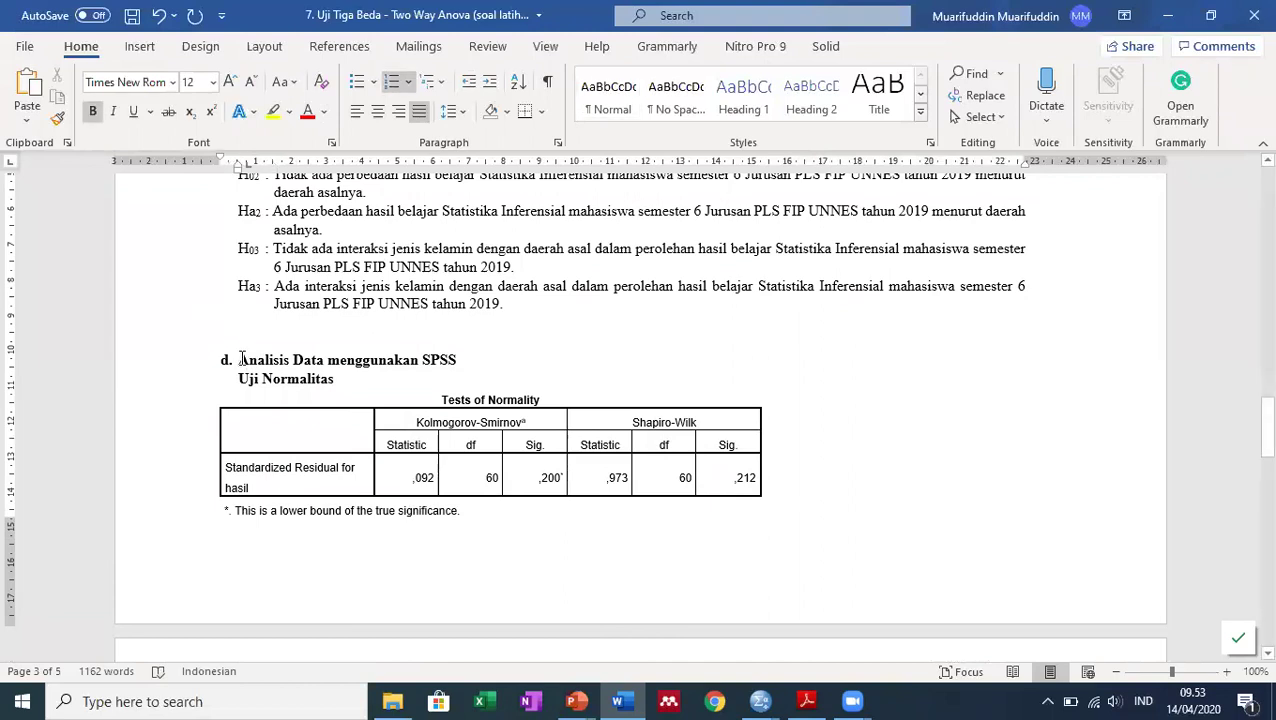
key("BackSpace")
left_click(156, 16)
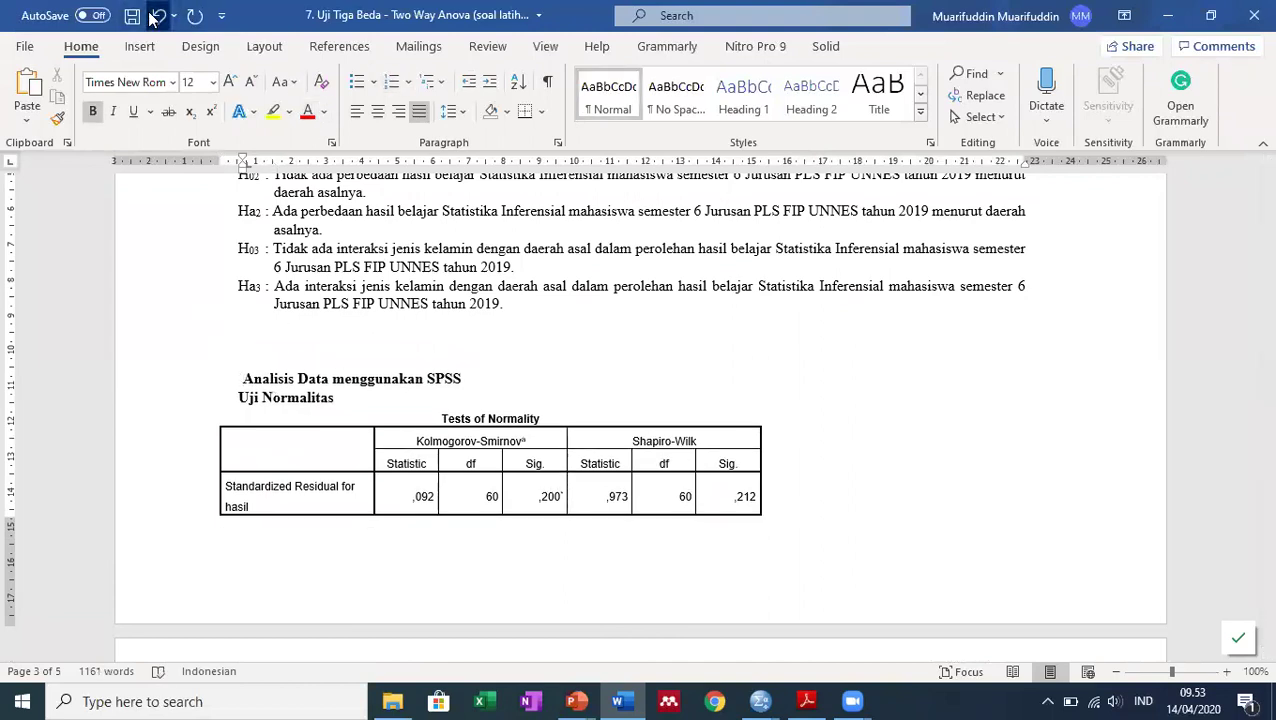
Insert blank lines above the "Analisis Data menggunakan SPSS" heading until the heading and its normality table start on the next page.
left_click(281, 338)
key("Return")
key("Return")
key("Return")
key("Return")
key("Return")
key("Return")
key("Return")
key("Return")
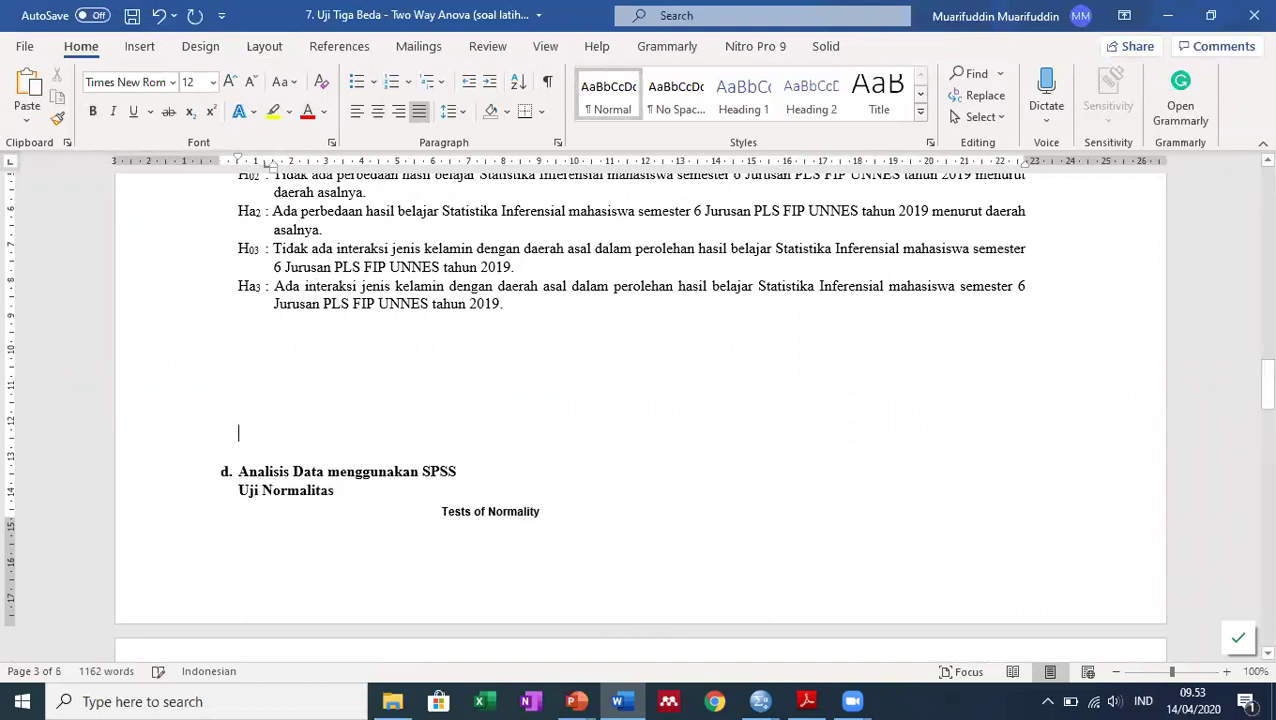
key("Return")
scroll(300, 390, "down", 10)
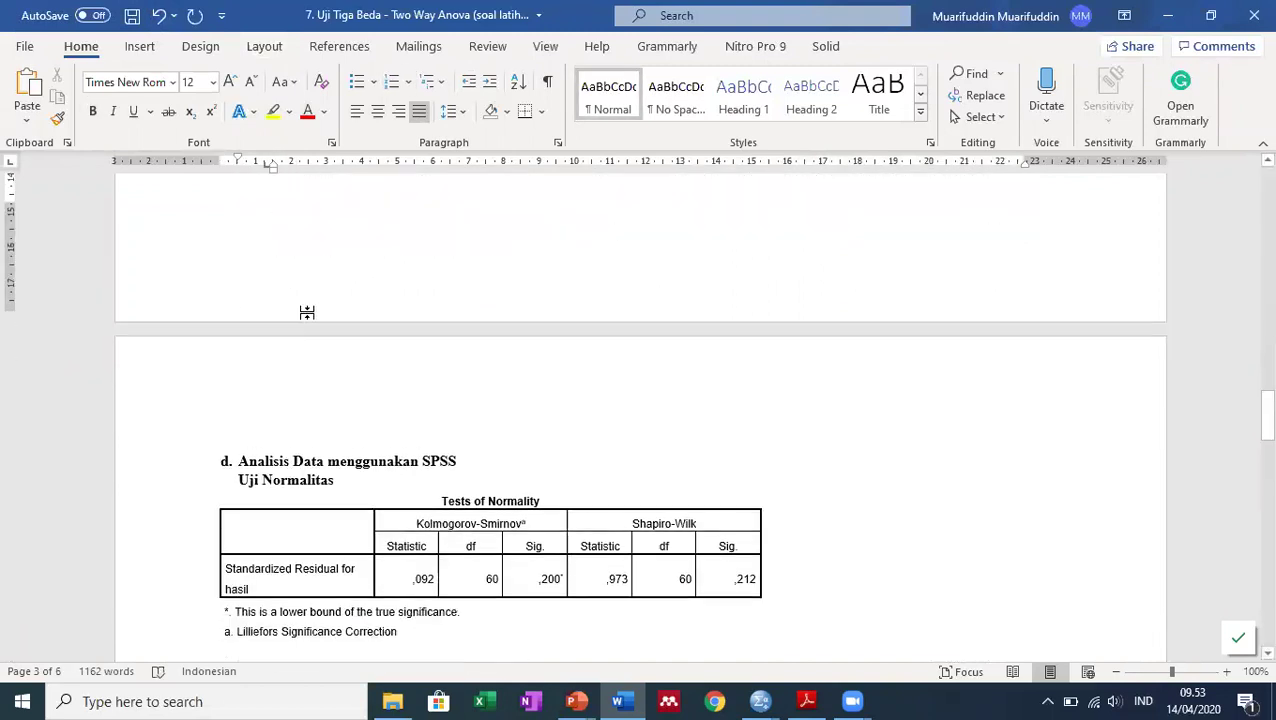
Delete the extra blank line between the Tests of Normality table and the paragraph interpreting it.
left_click(281, 425)
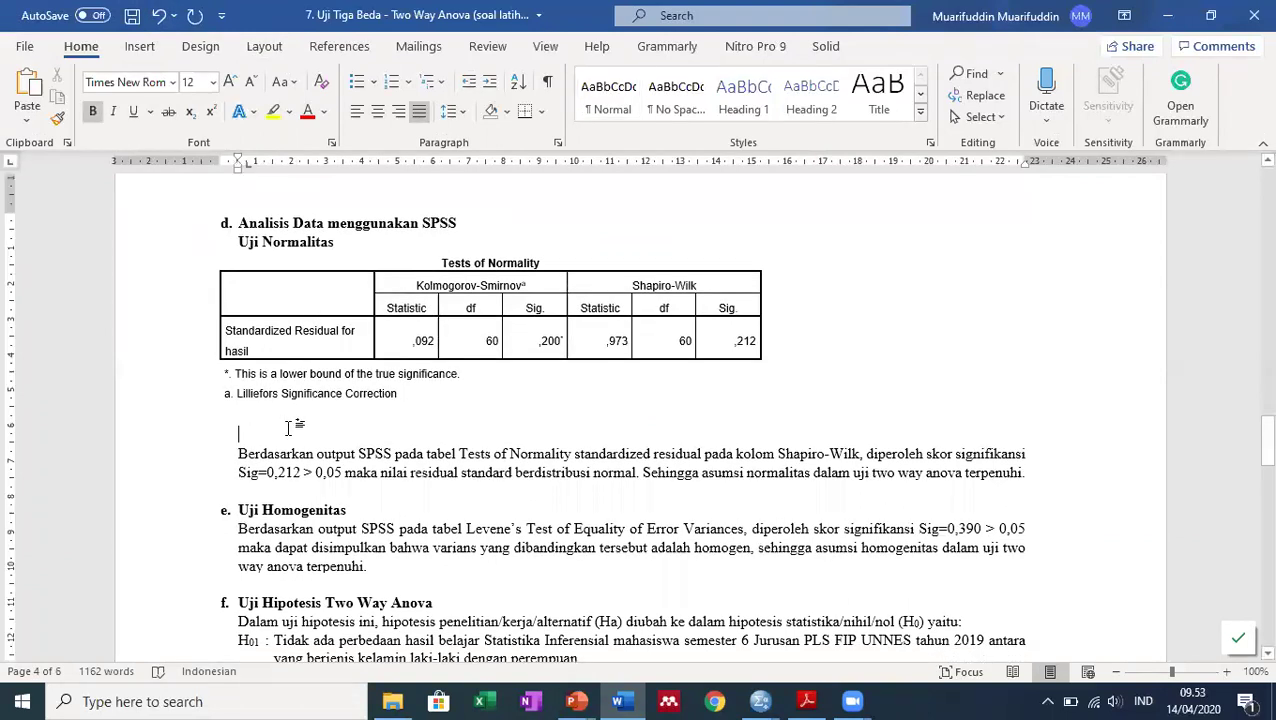
key("Delete")
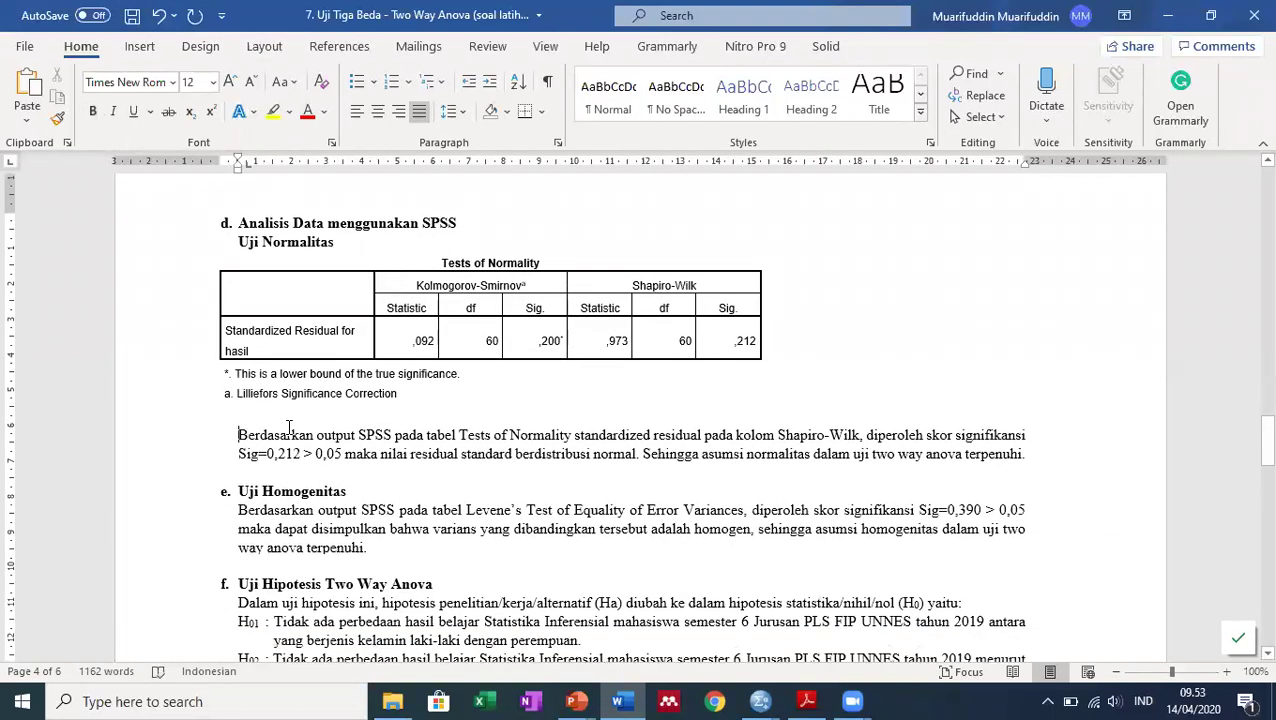
key("Up")
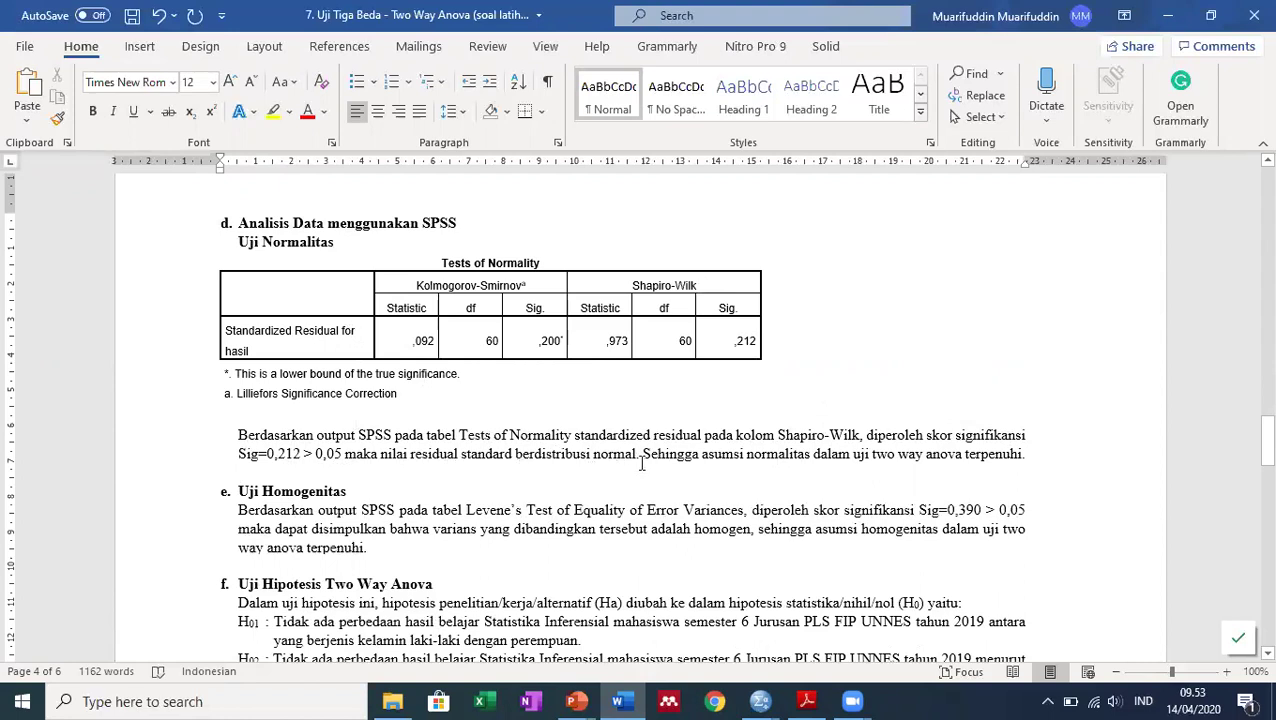
Switch to the Two Way Anova presentation in PowerPoint, review the decision rules on slide 10, and return to the Word document.
mouse_move(577, 701)
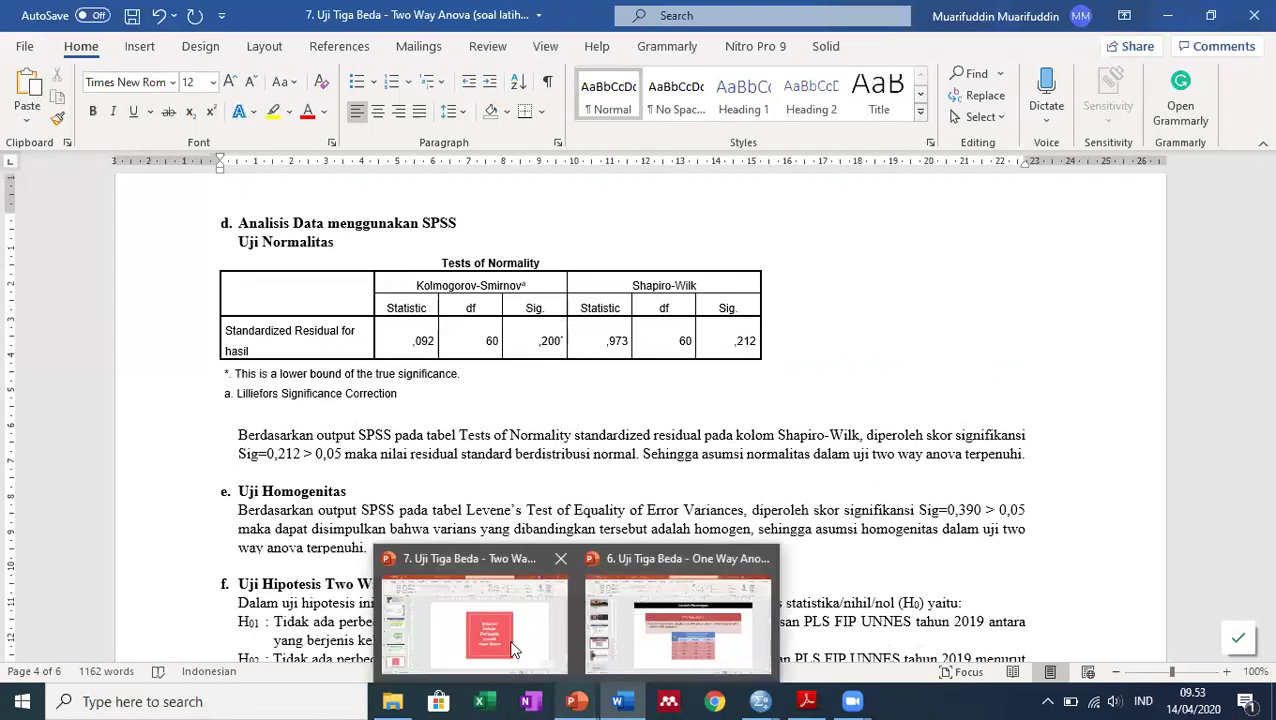
left_click(512, 650)
scroll(103, 404, "up", 3)
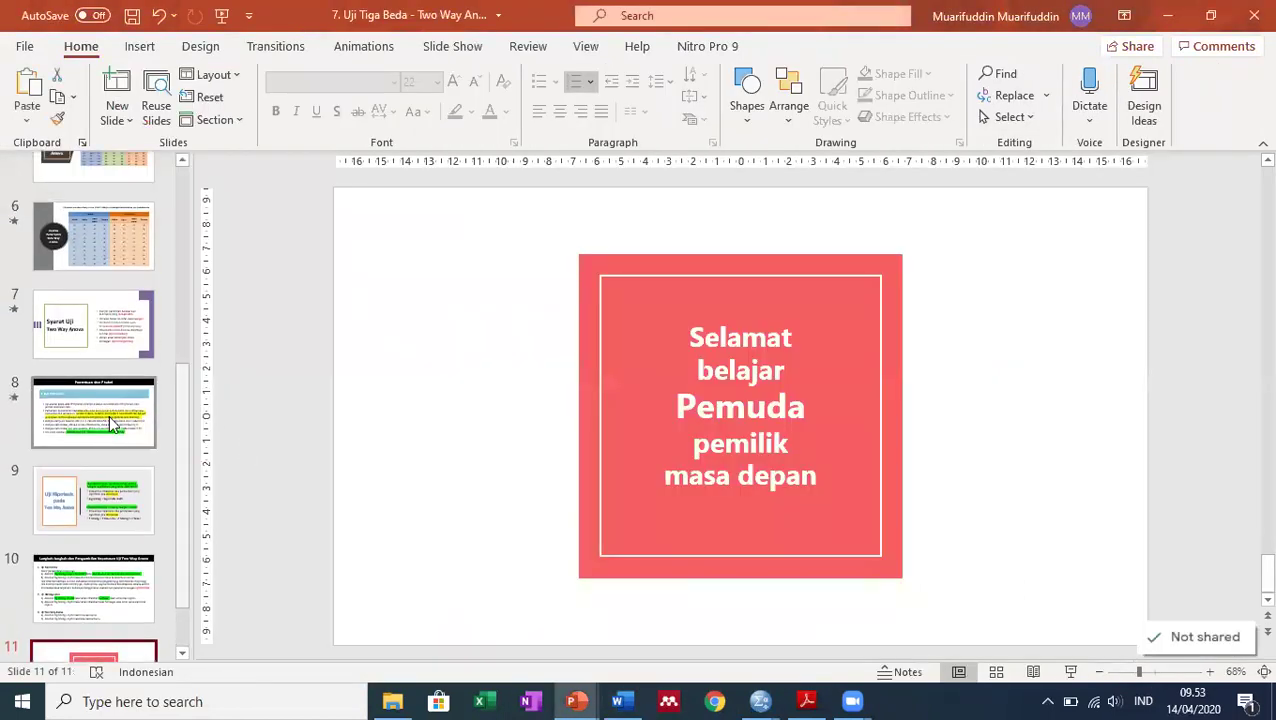
left_click(108, 590)
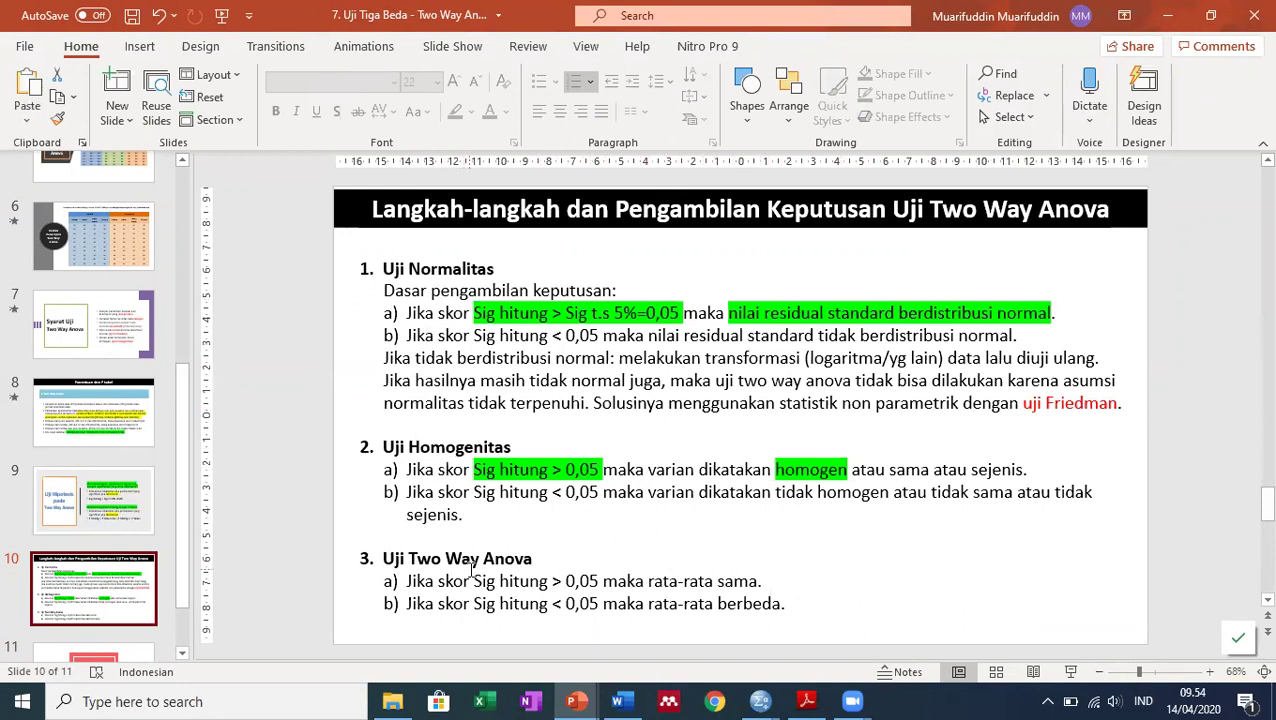
scroll(120, 560, "down", 1)
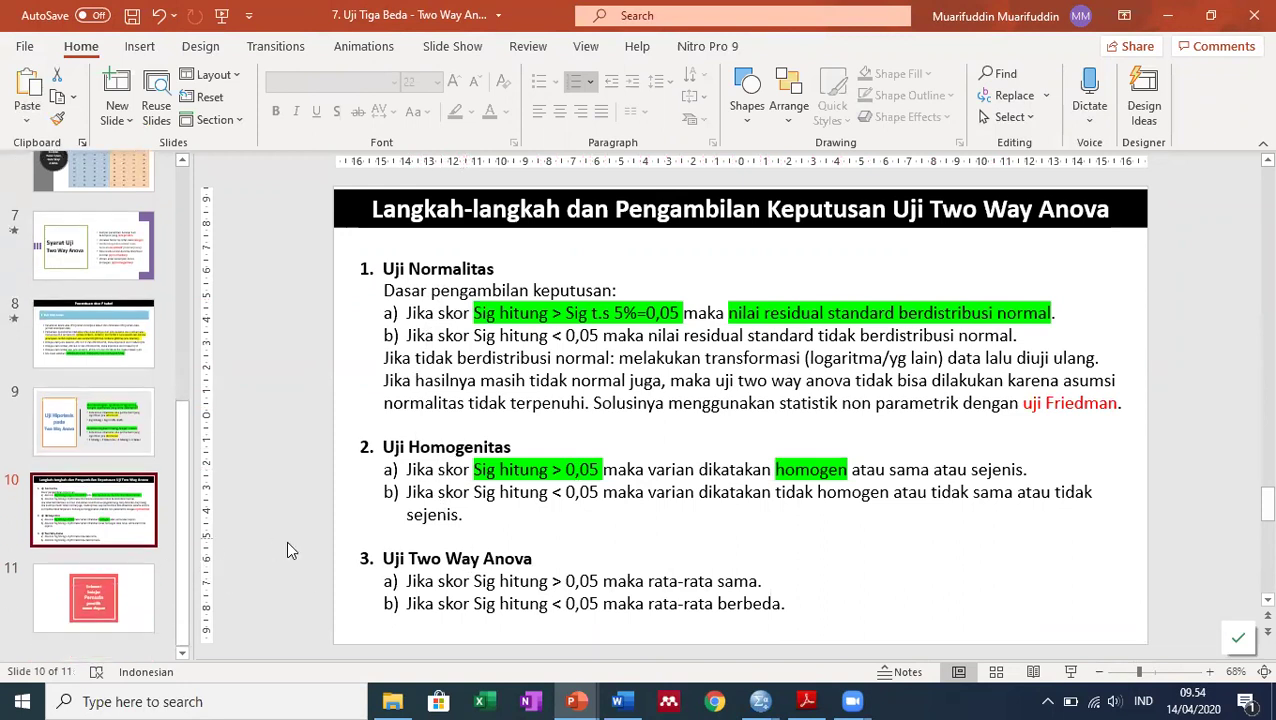
left_click(125, 595)
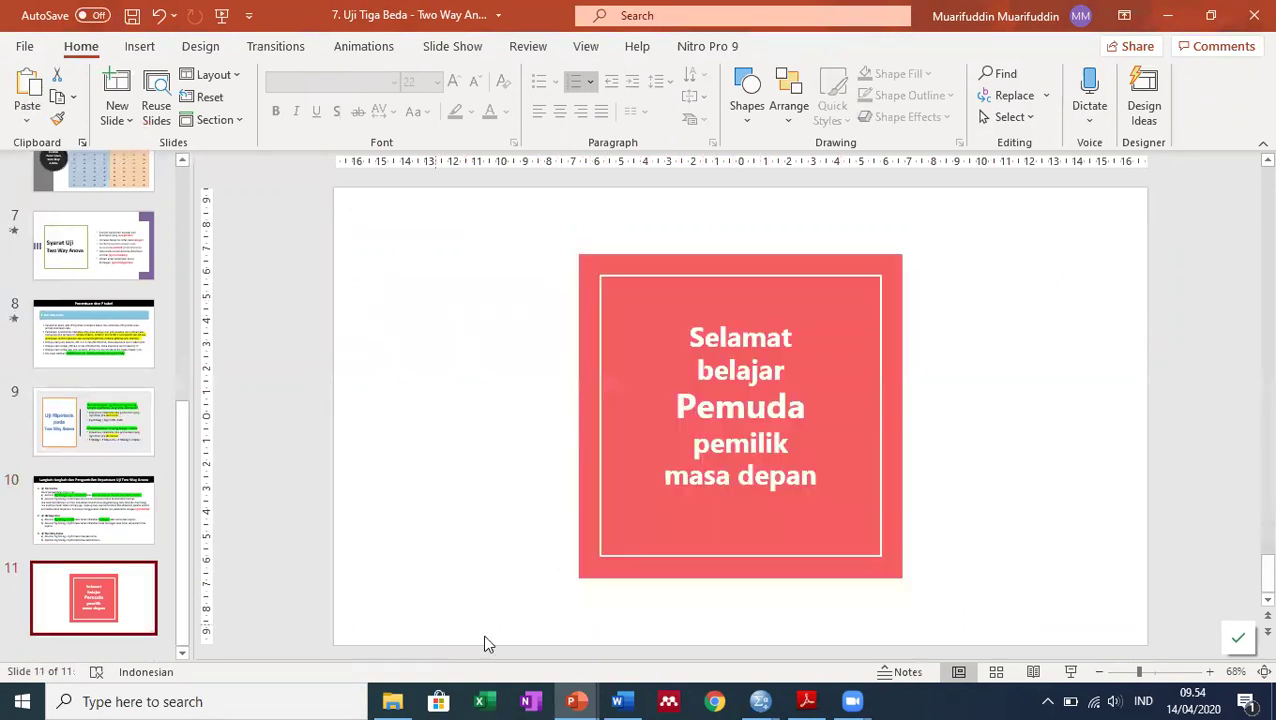
left_click(620, 700)
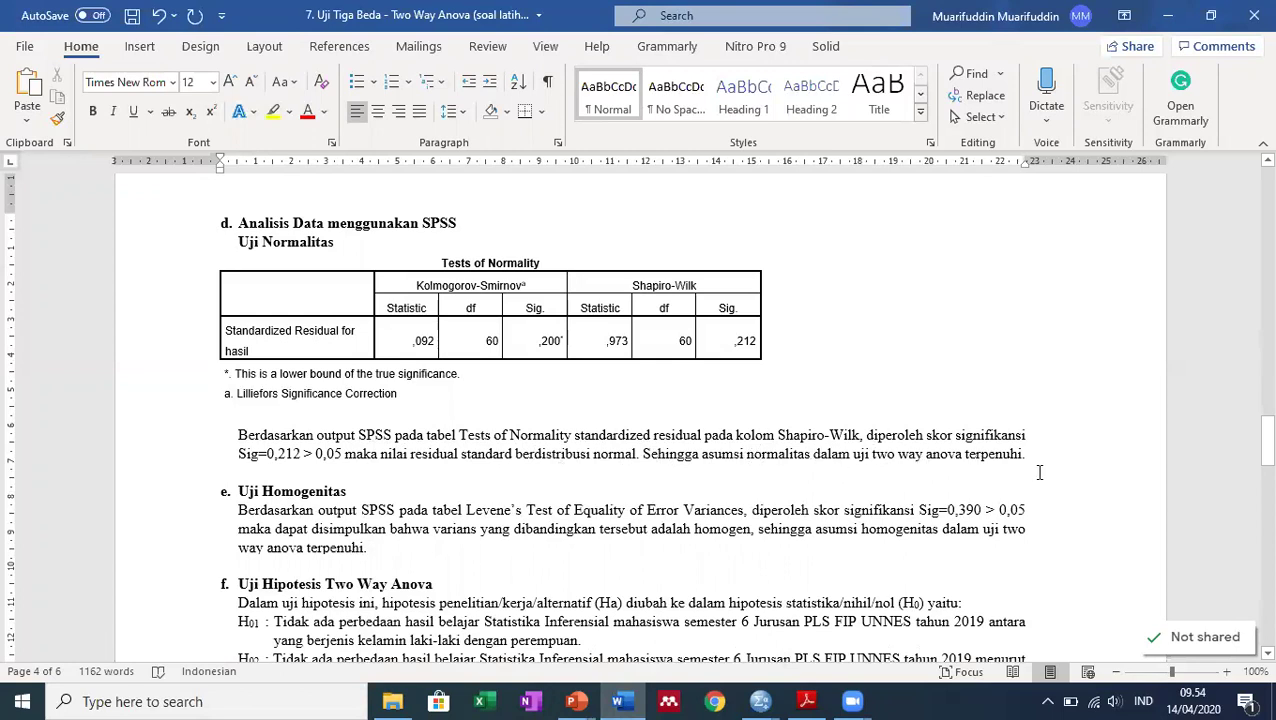
Remove the list letter from the "Uji Homogenitas" heading and insert two blank lines below it.
left_click(1227, 672)
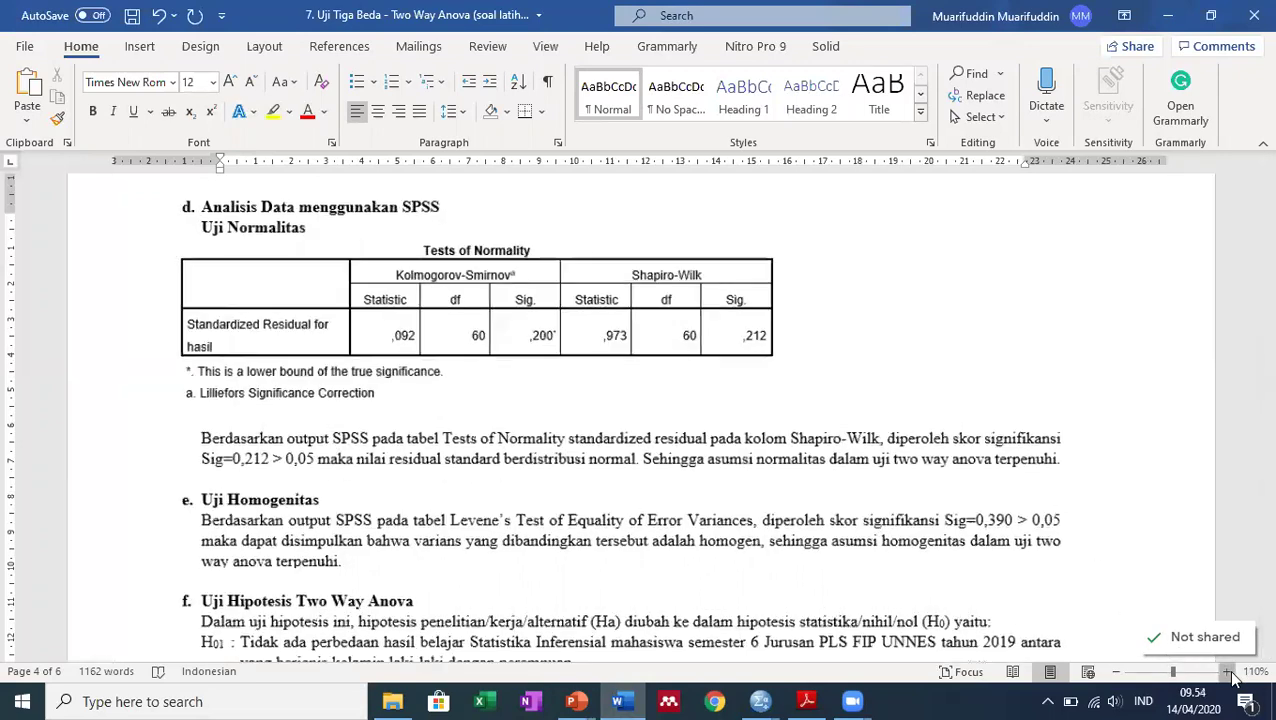
left_click(1228, 673)
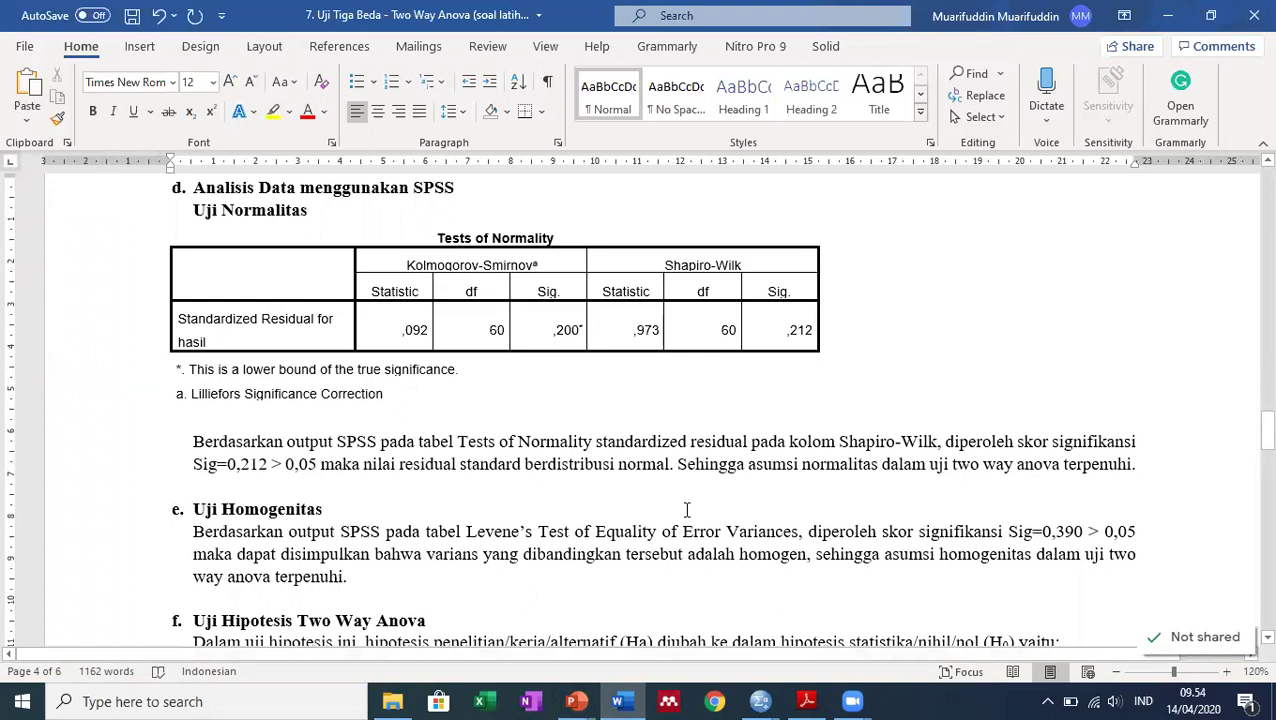
left_click(202, 507)
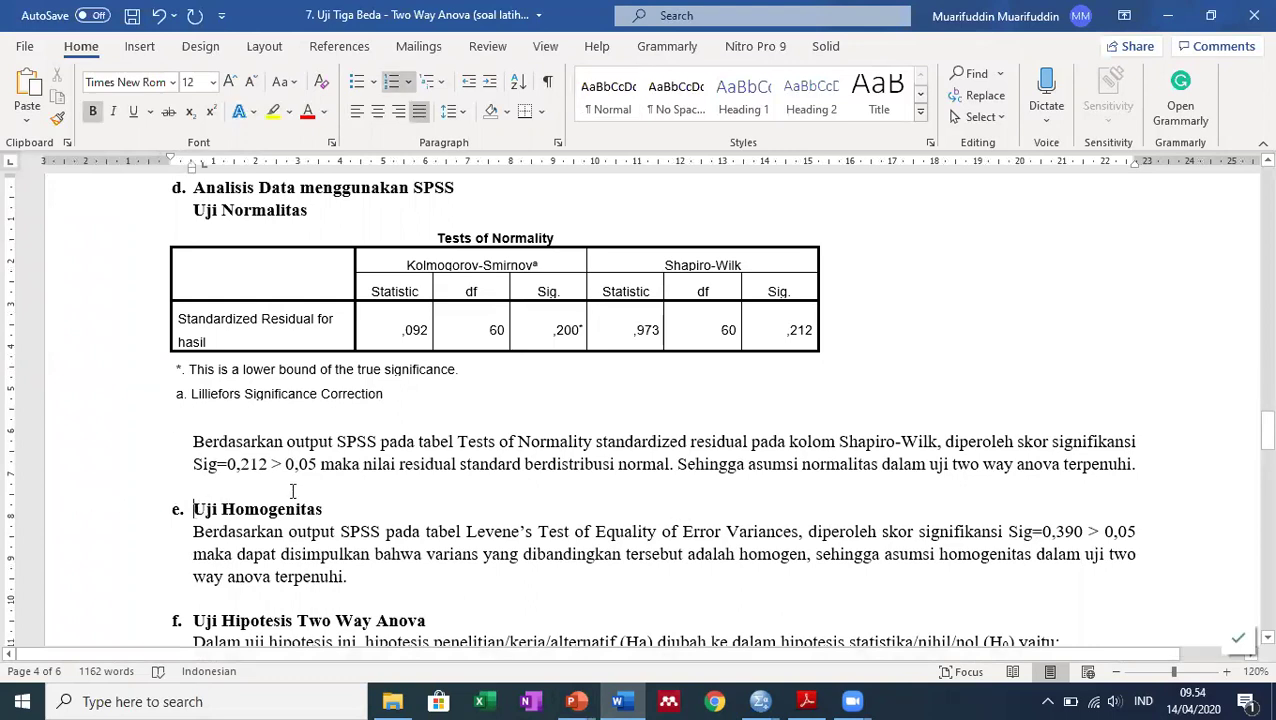
key("BackSpace")
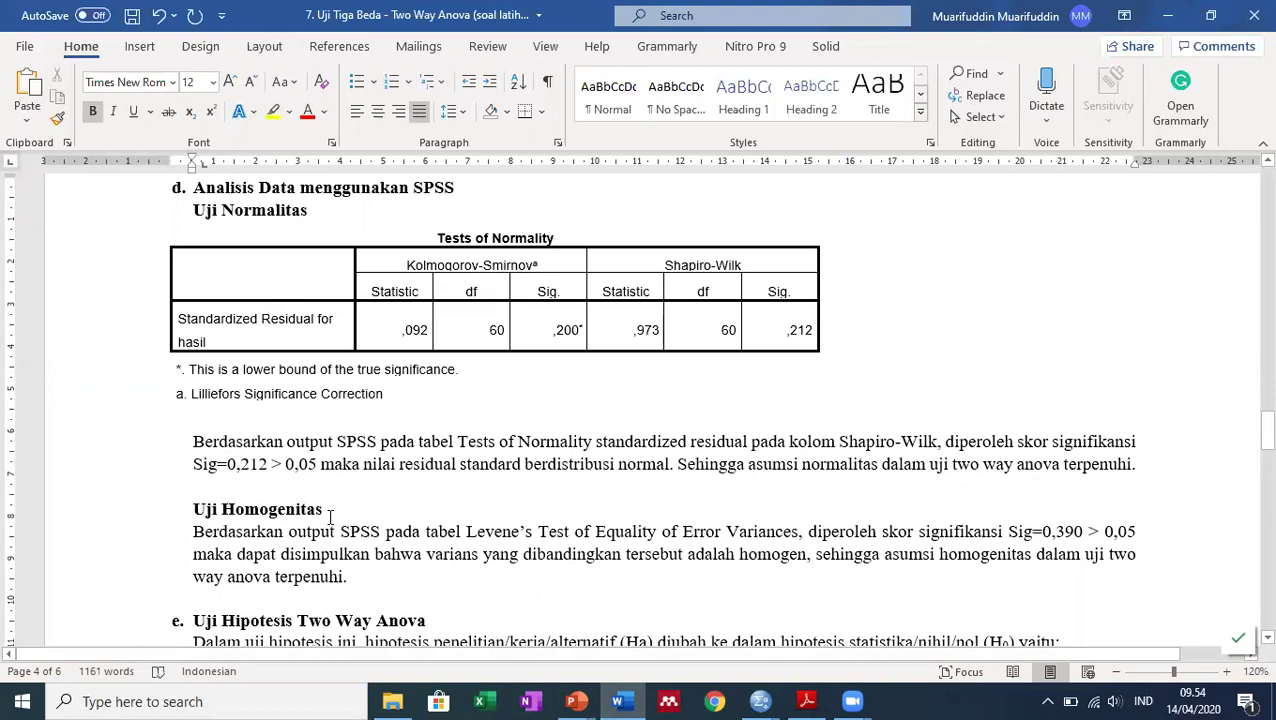
left_click(334, 509)
key("Return")
key("Return")
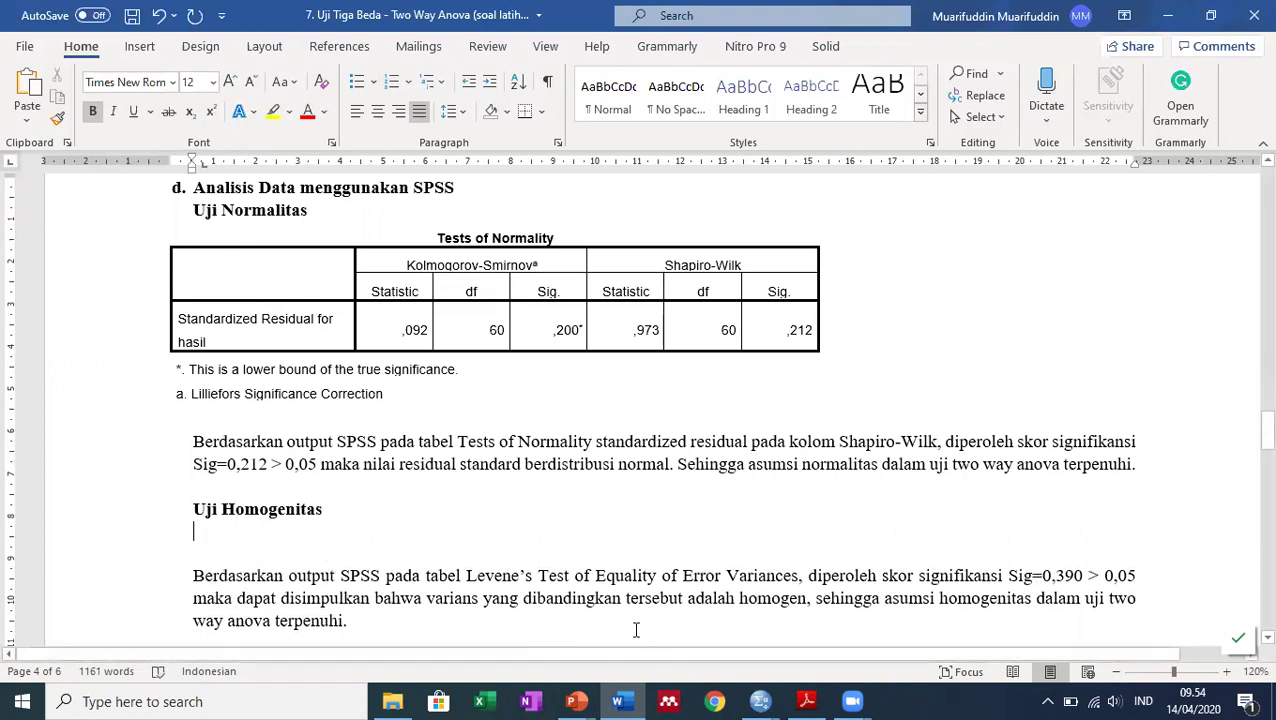
Switch to the SPSS output document and examine the Normal Q-Q plot of the standardized residual in the Explore results.
mouse_move(760, 700)
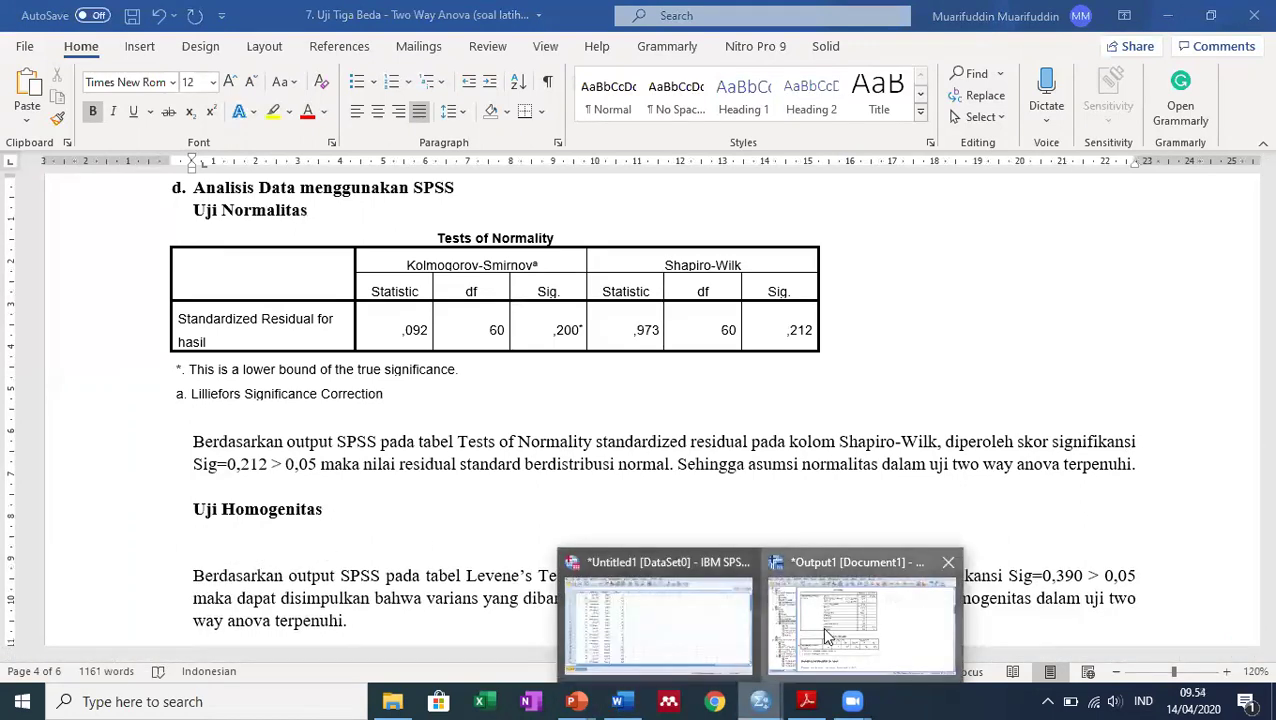
left_click(858, 665)
scroll(618, 367, "down", 15)
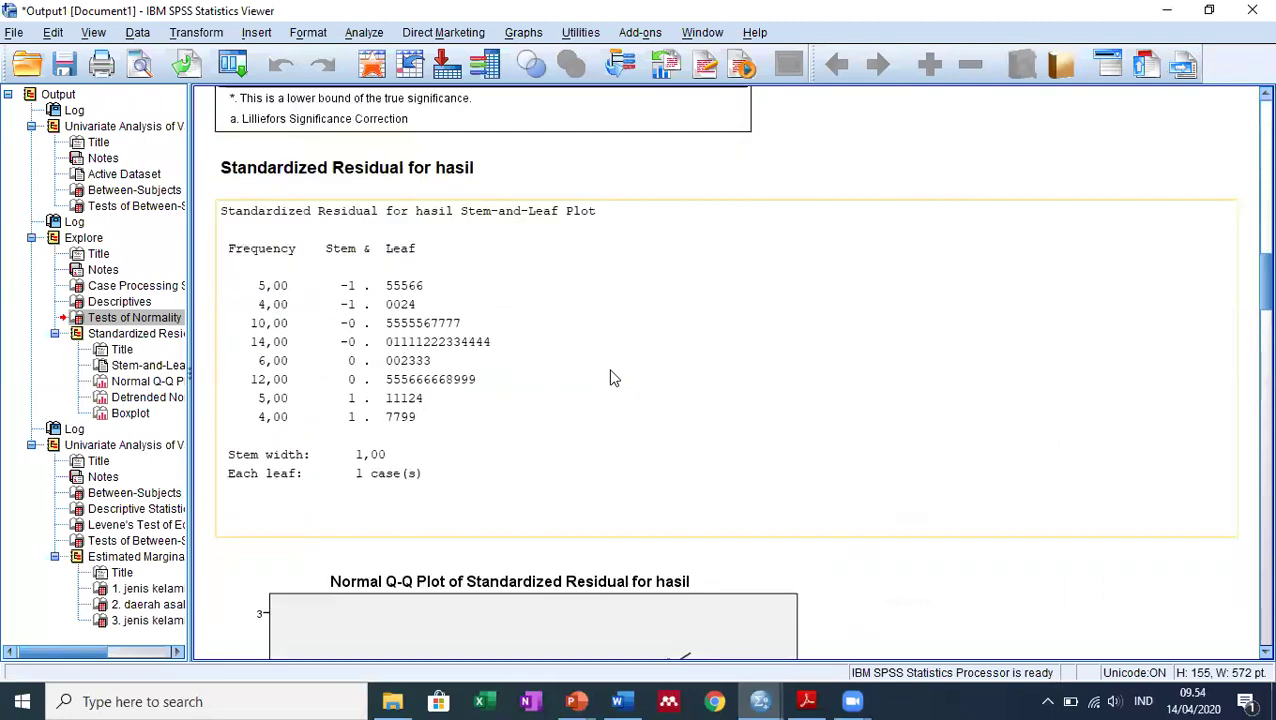
scroll(613, 378, "down", 15)
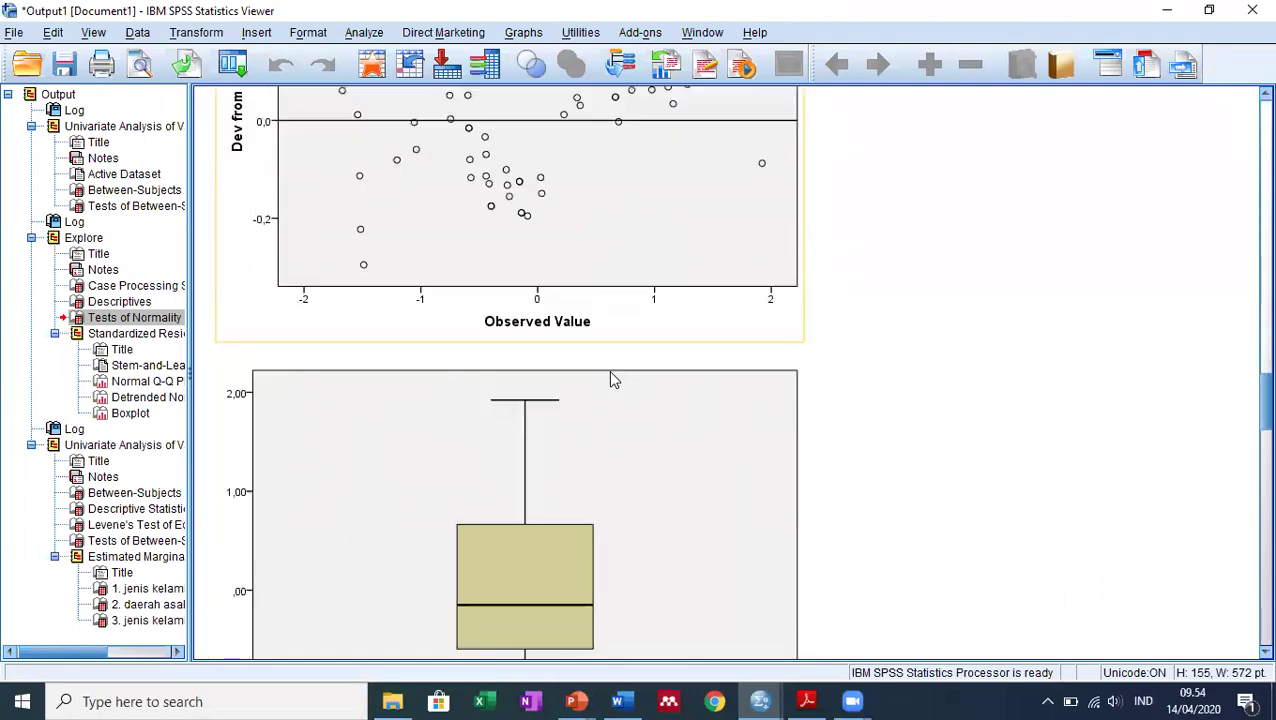
scroll(613, 380, "down", 3)
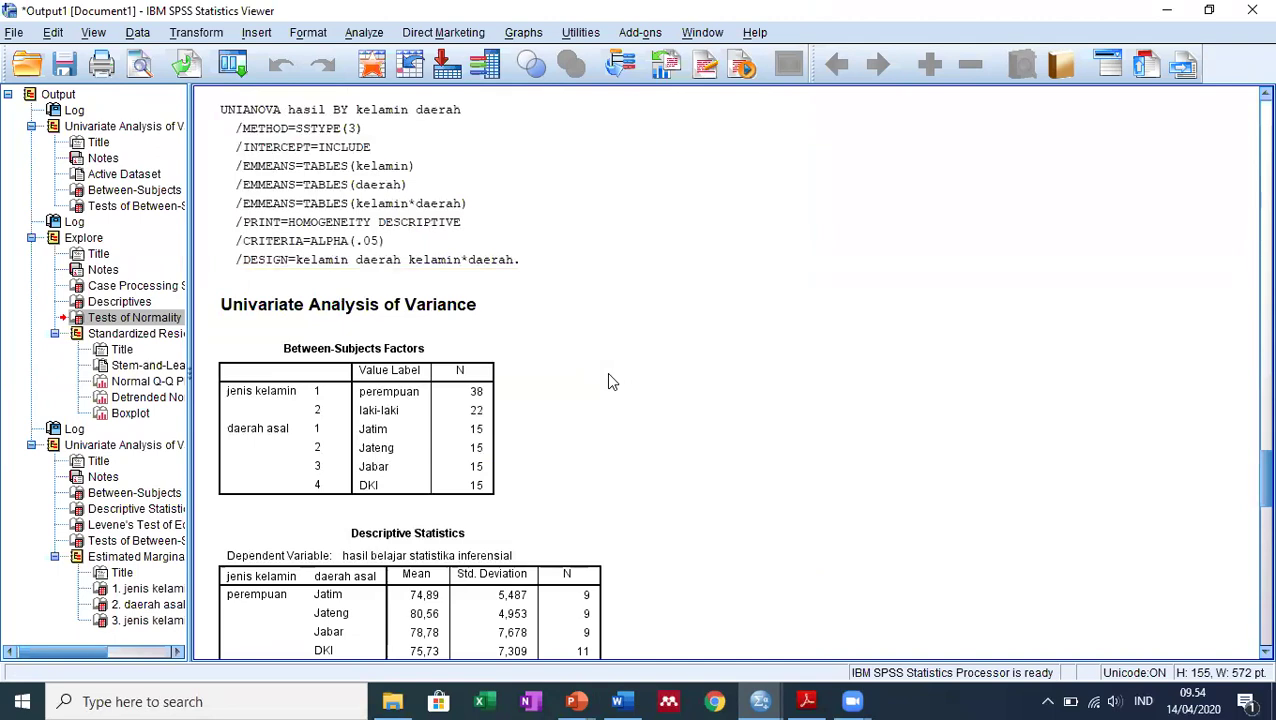
scroll(610, 380, "up", 18)
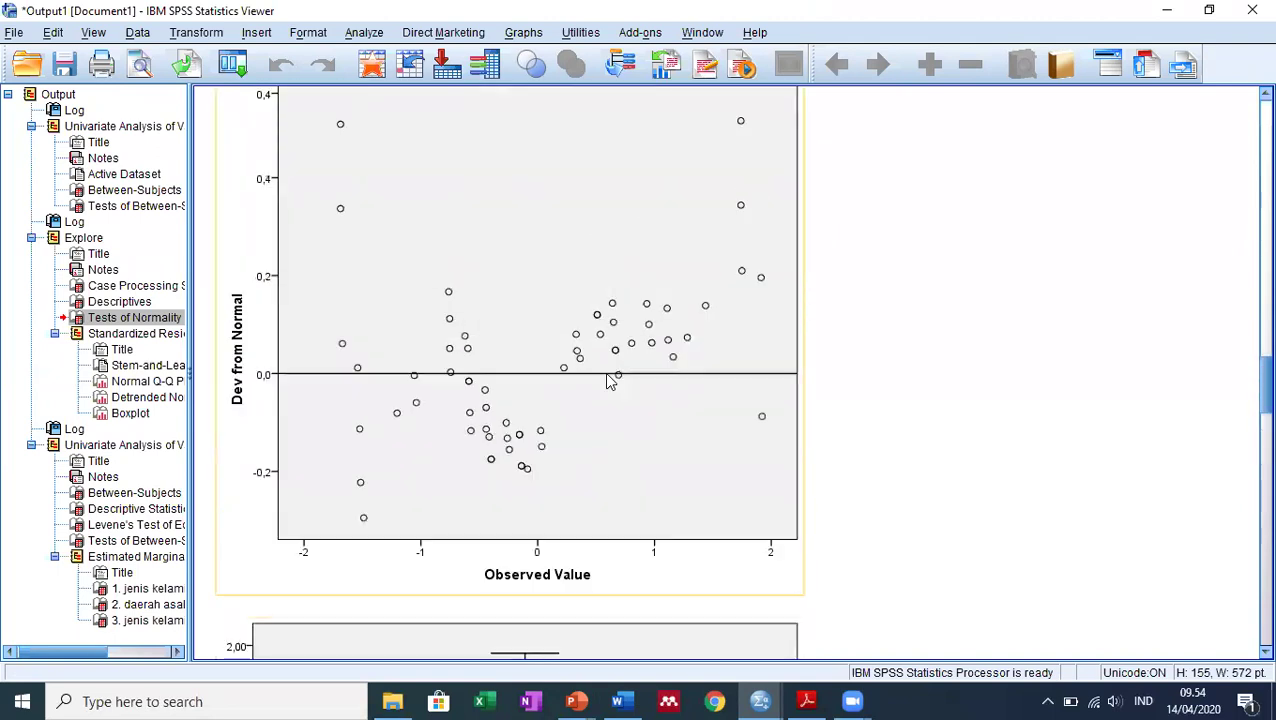
scroll(610, 381, "down", 2)
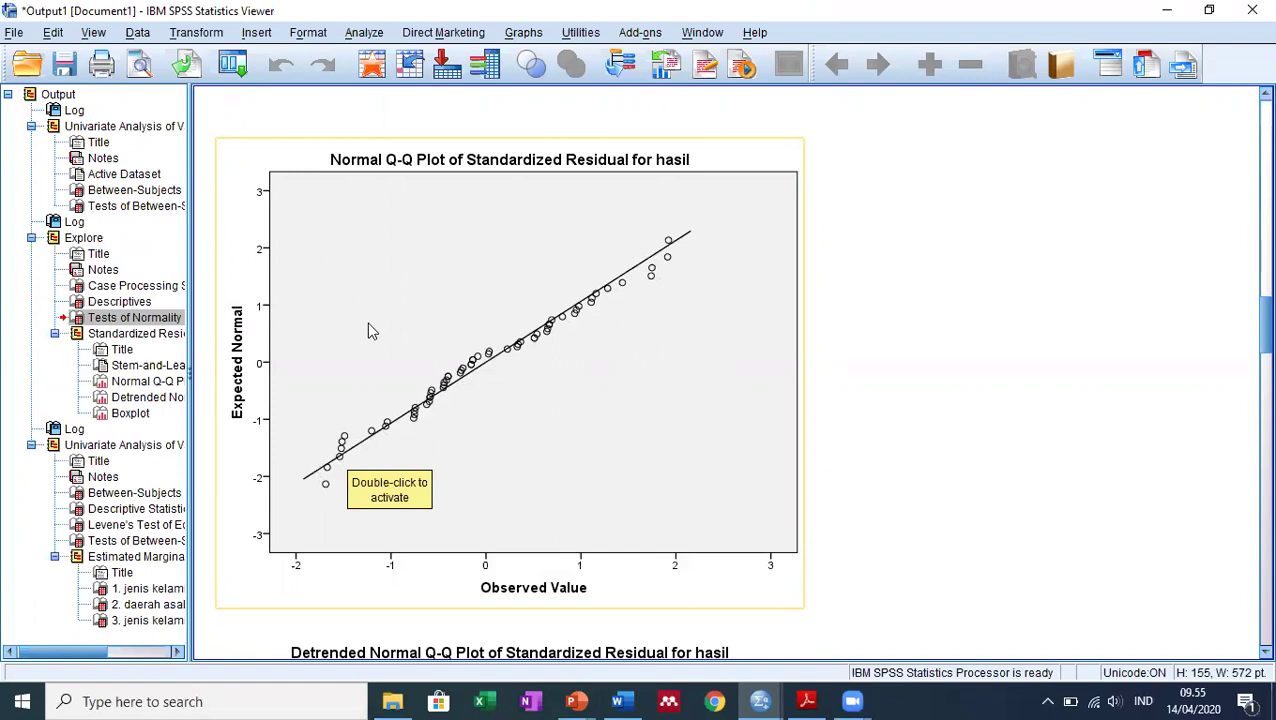
scroll(367, 322, "down", 5)
scroll(367, 322, "up", 5)
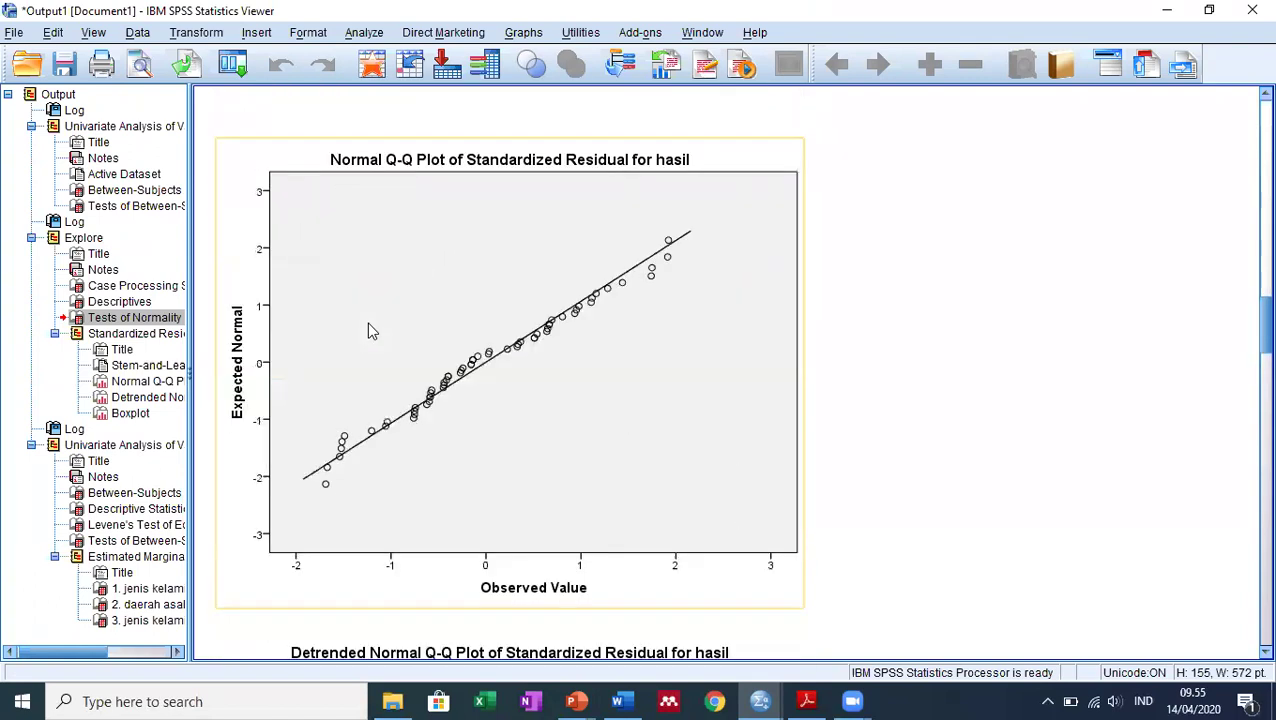
Copy the Levene's Test of Equality of Error Variances table from the last Univariate Analysis of Variance results.
scroll(629, 331, "down", 15)
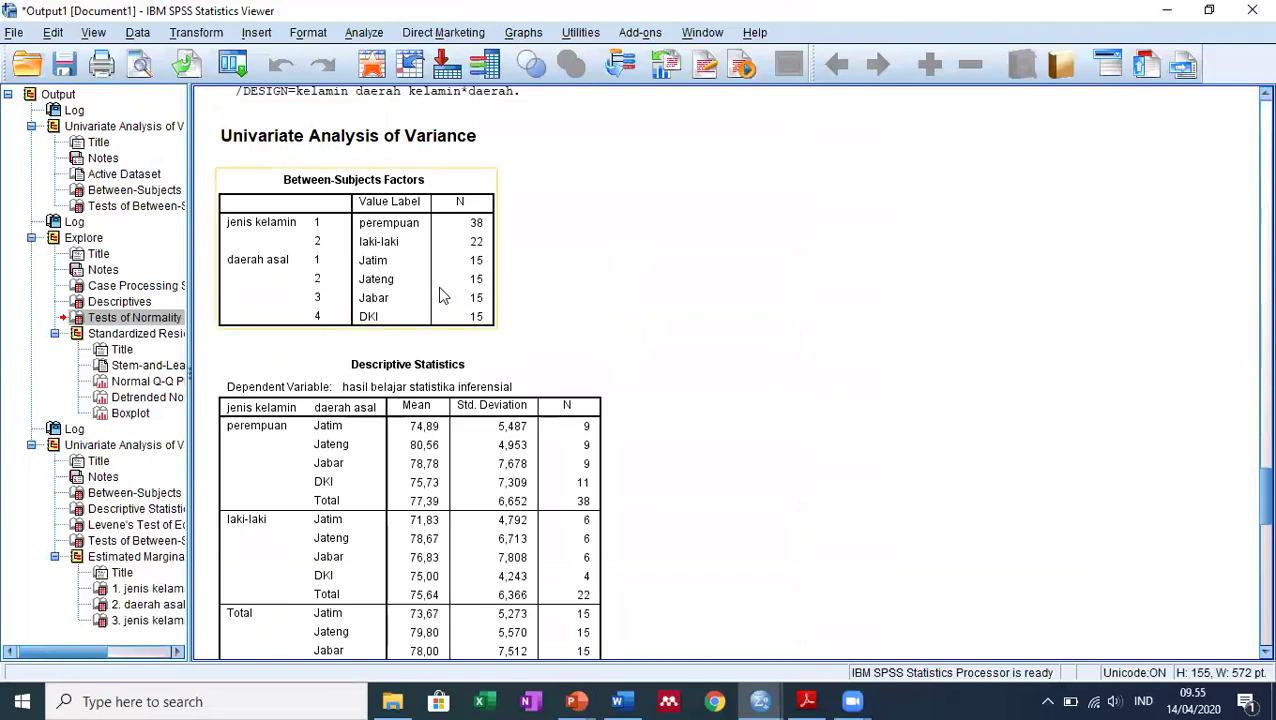
scroll(439, 288, "down", 3)
scroll(443, 293, "down", 3)
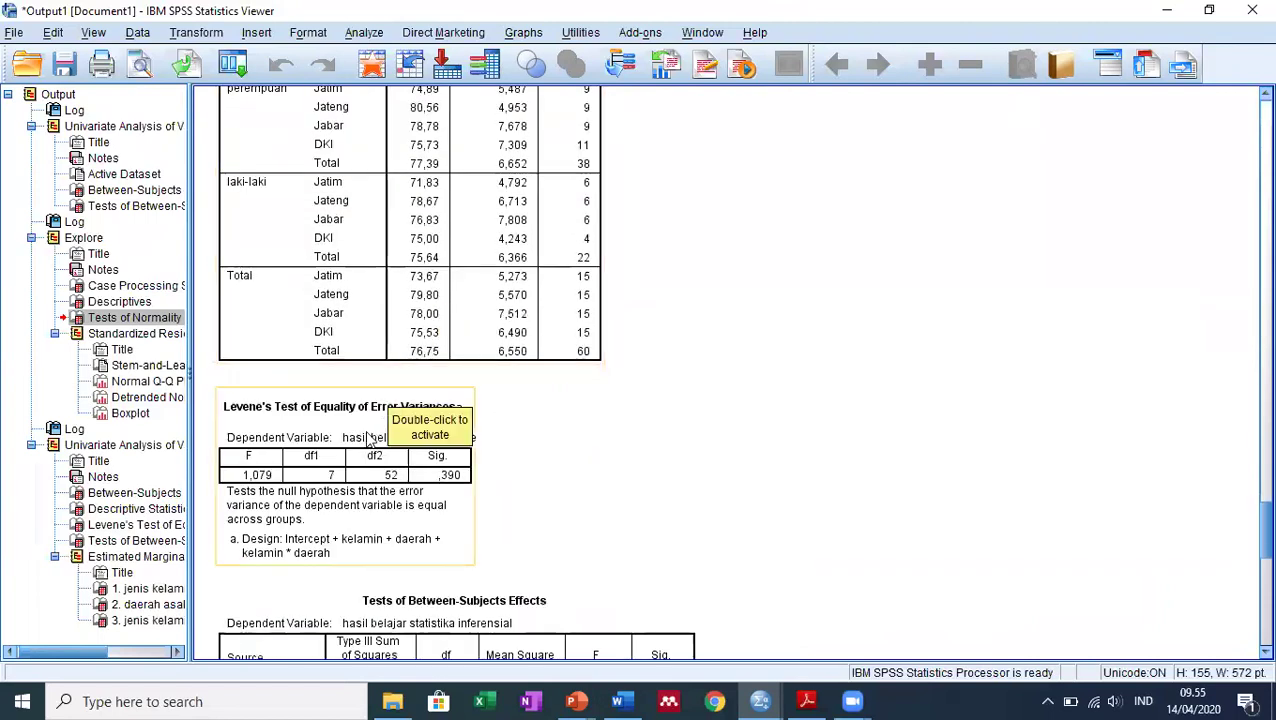
right_click(400, 422)
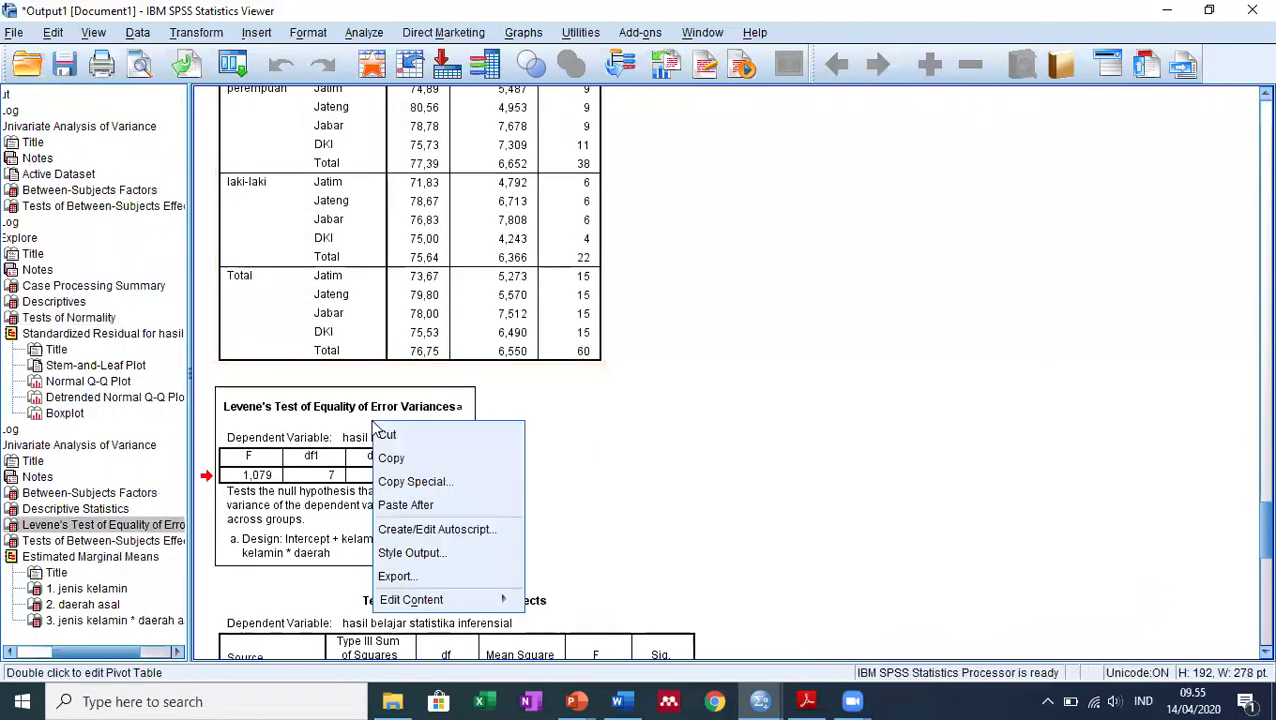
left_click(430, 461)
Paste the Levene's test table under "Uji Homogenitas" in the Word document and compare it with the interpretation paragraph below.
left_click(617, 701)
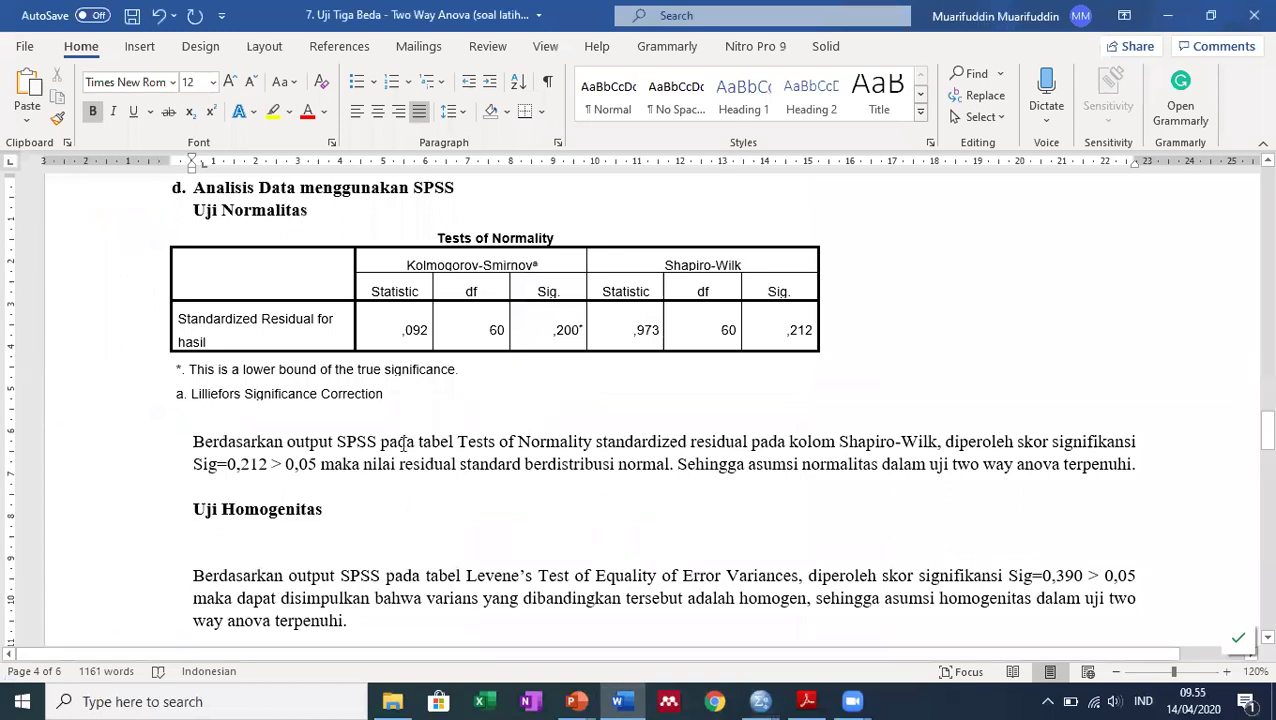
key("ctrl+v")
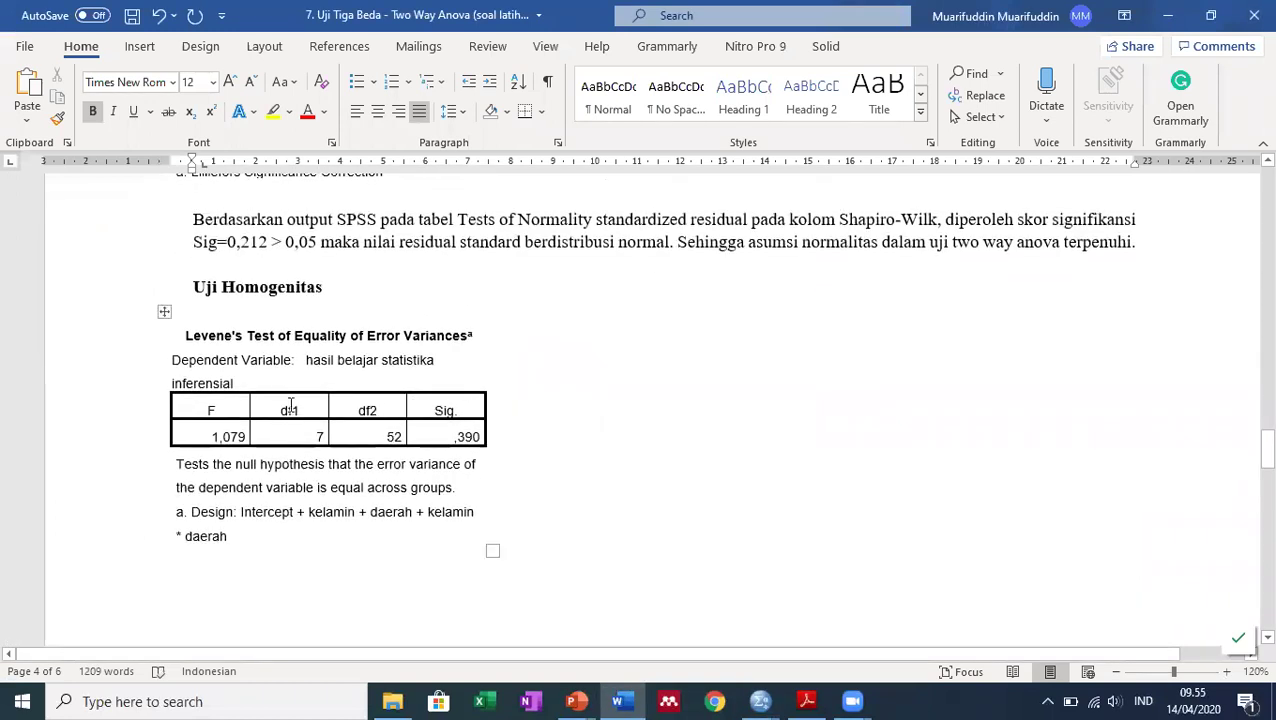
scroll(236, 332, "down", 1)
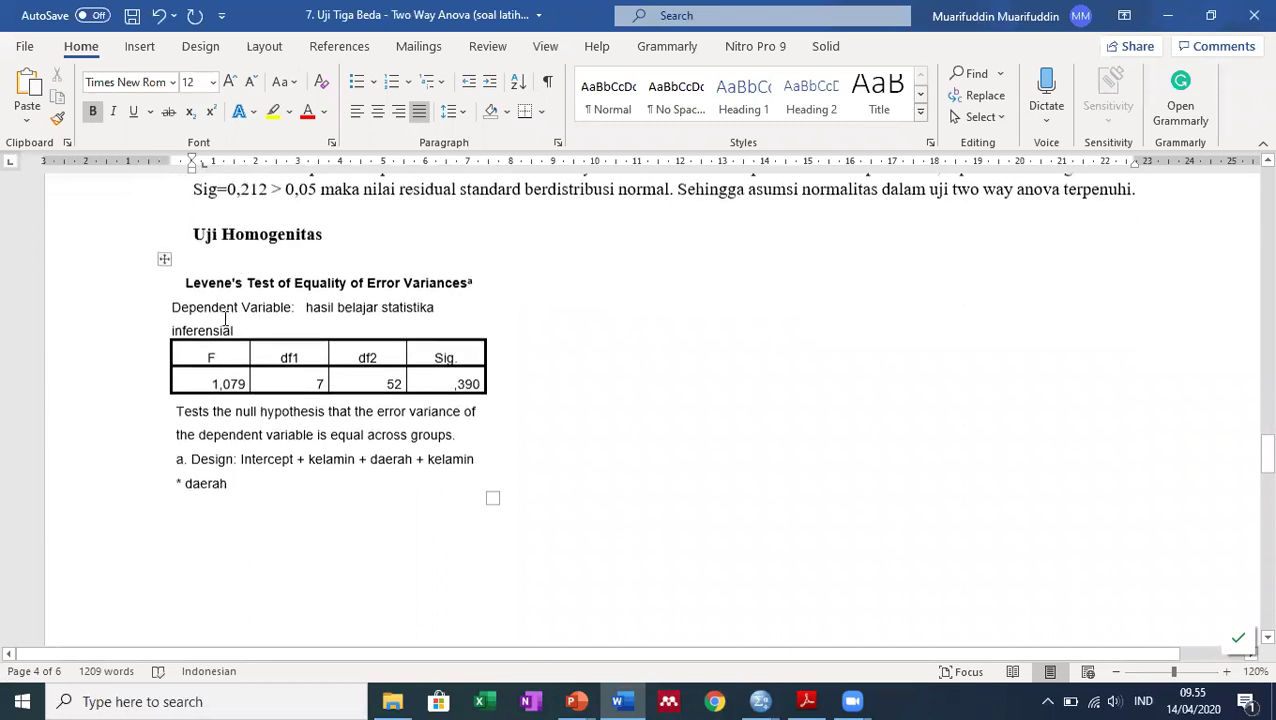
scroll(256, 298, "up", 1)
scroll(493, 365, "down", 8)
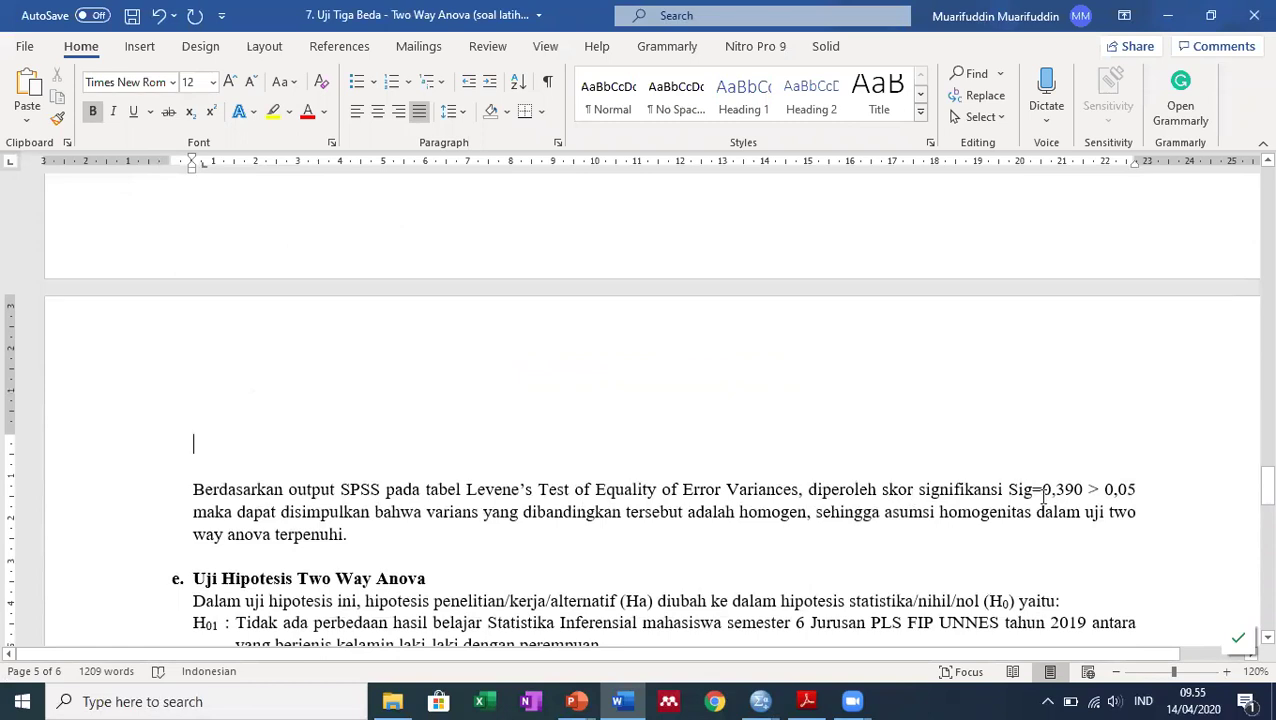
scroll(1045, 505, "up", 5)
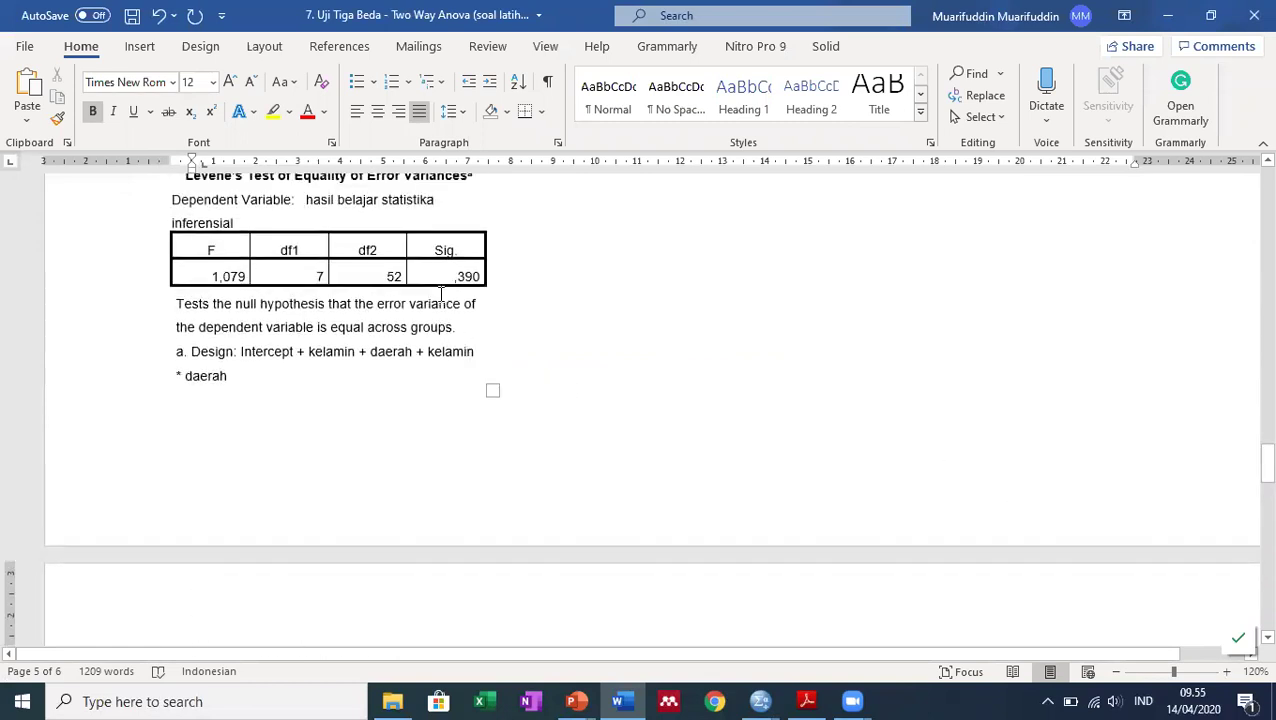
scroll(615, 347, "down", 3)
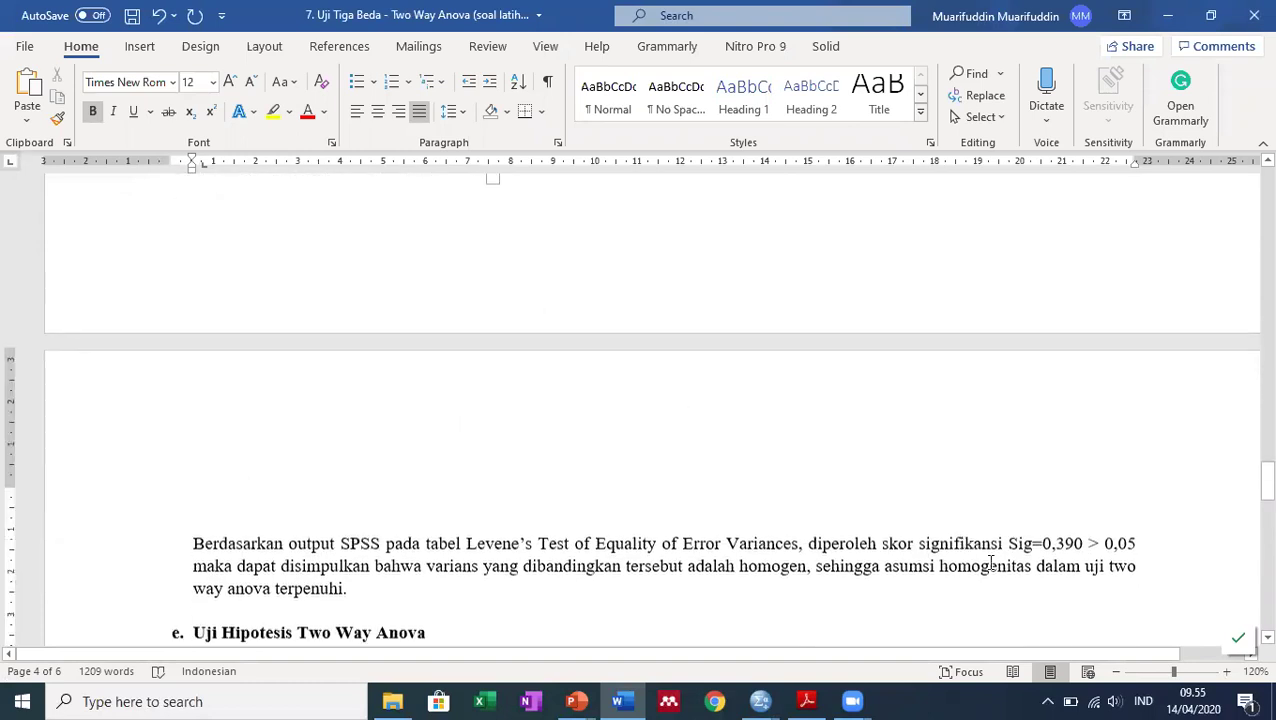
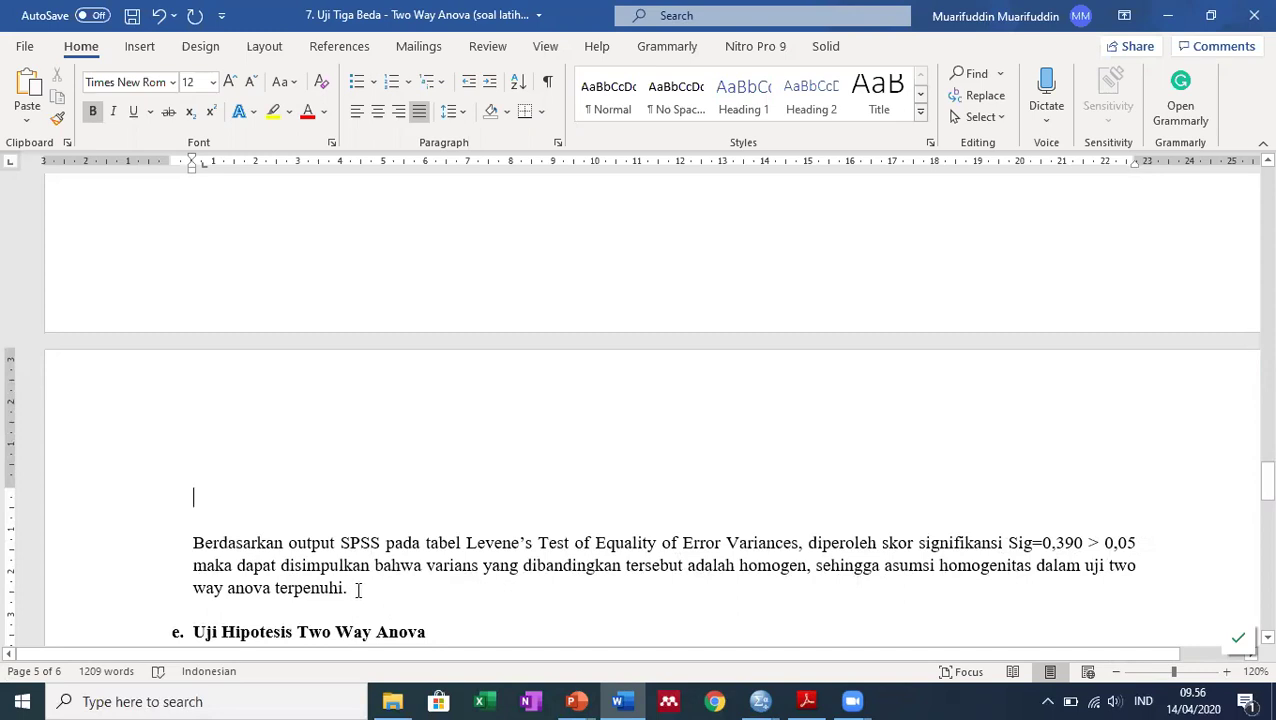
Insert three blank lines below the H03 hypothesis in the "Uji Hipotesis Two Way Anova" section.
scroll(365, 576, "down", 5)
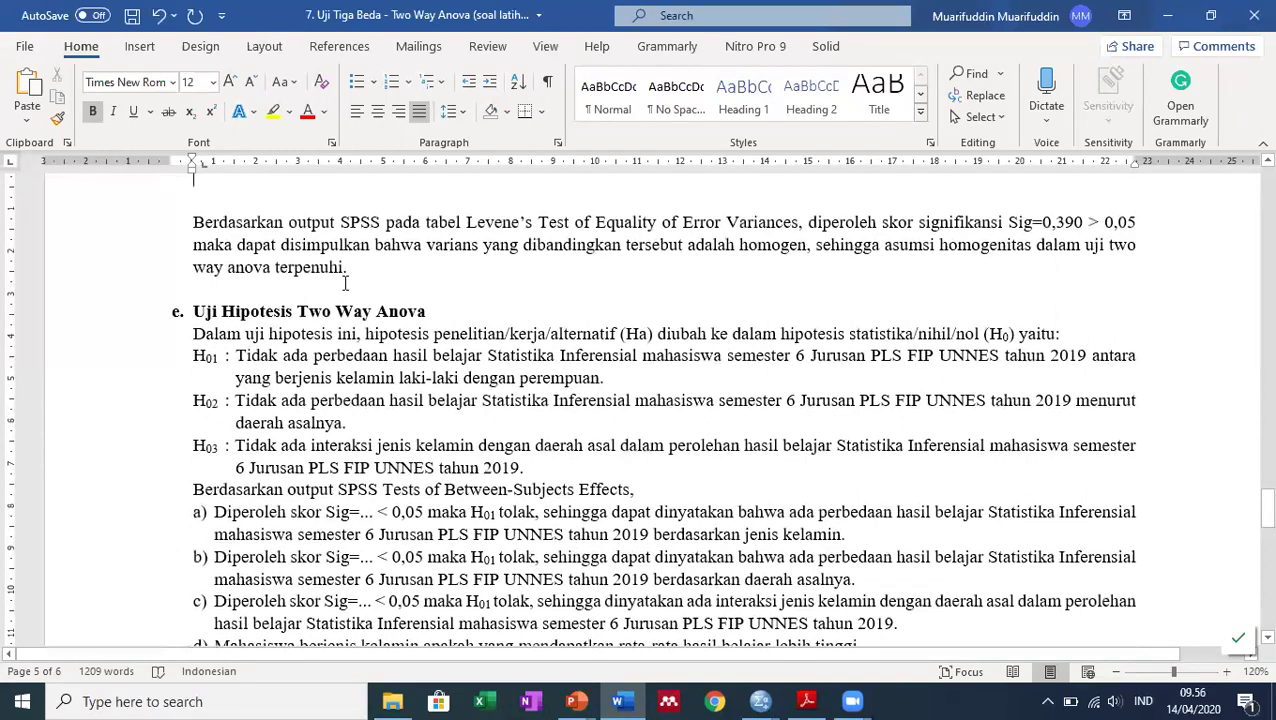
scroll(345, 284, "down", 2)
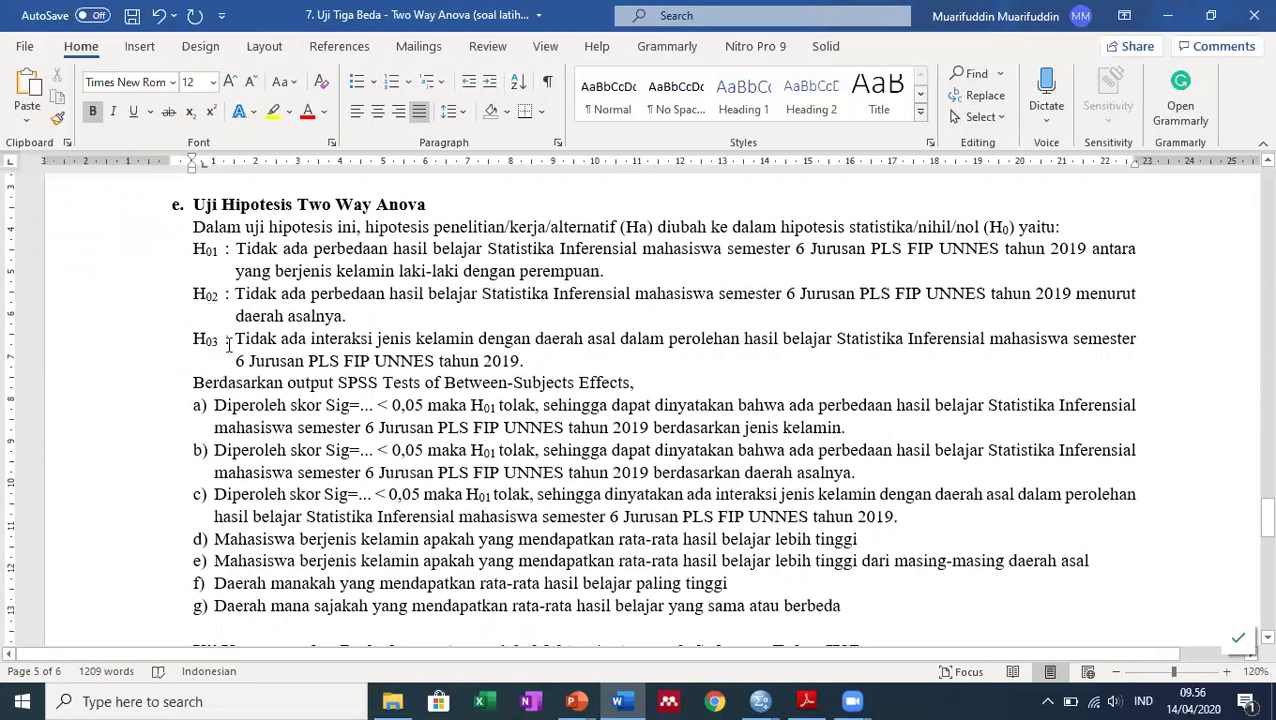
left_click(534, 361)
key("Return")
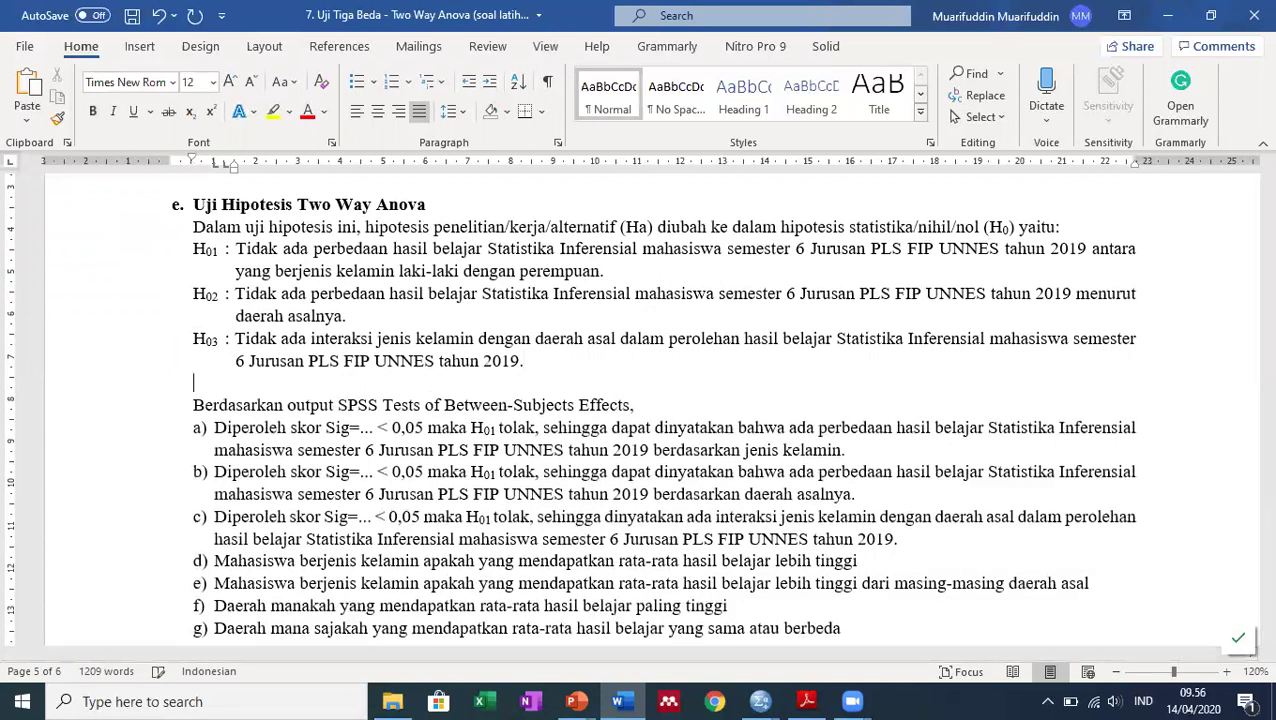
key("Return")
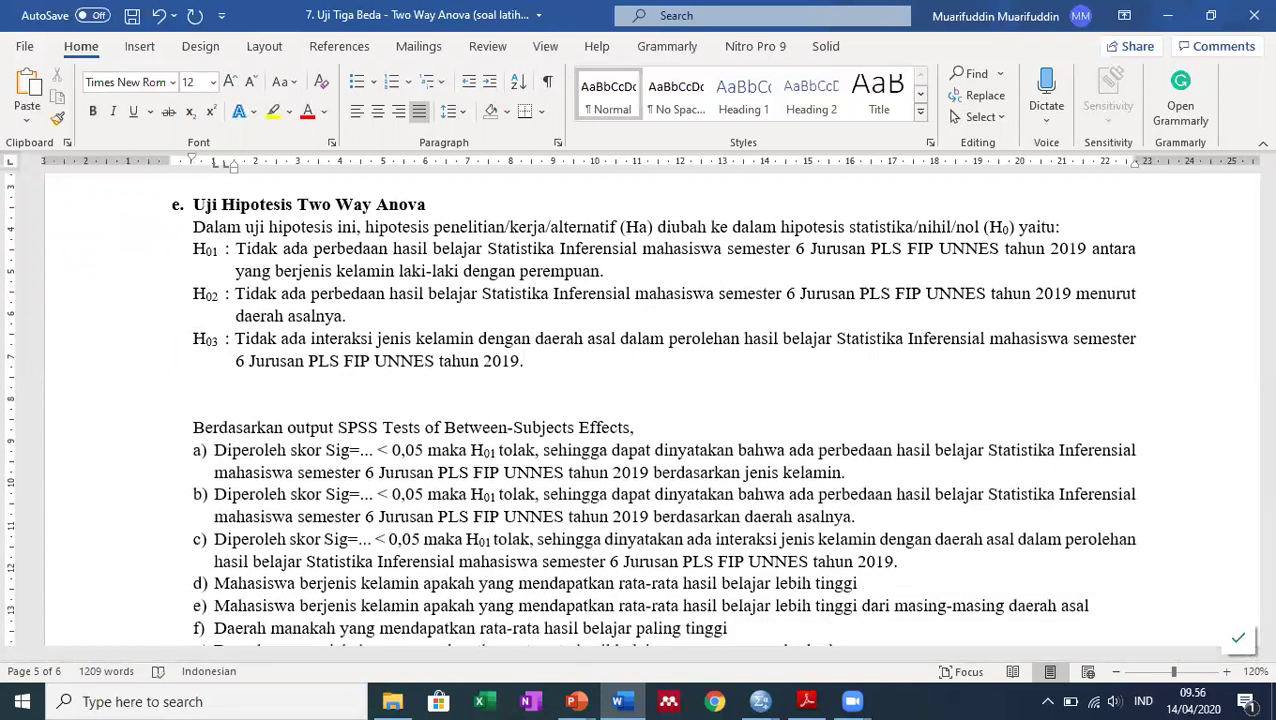
key("Return")
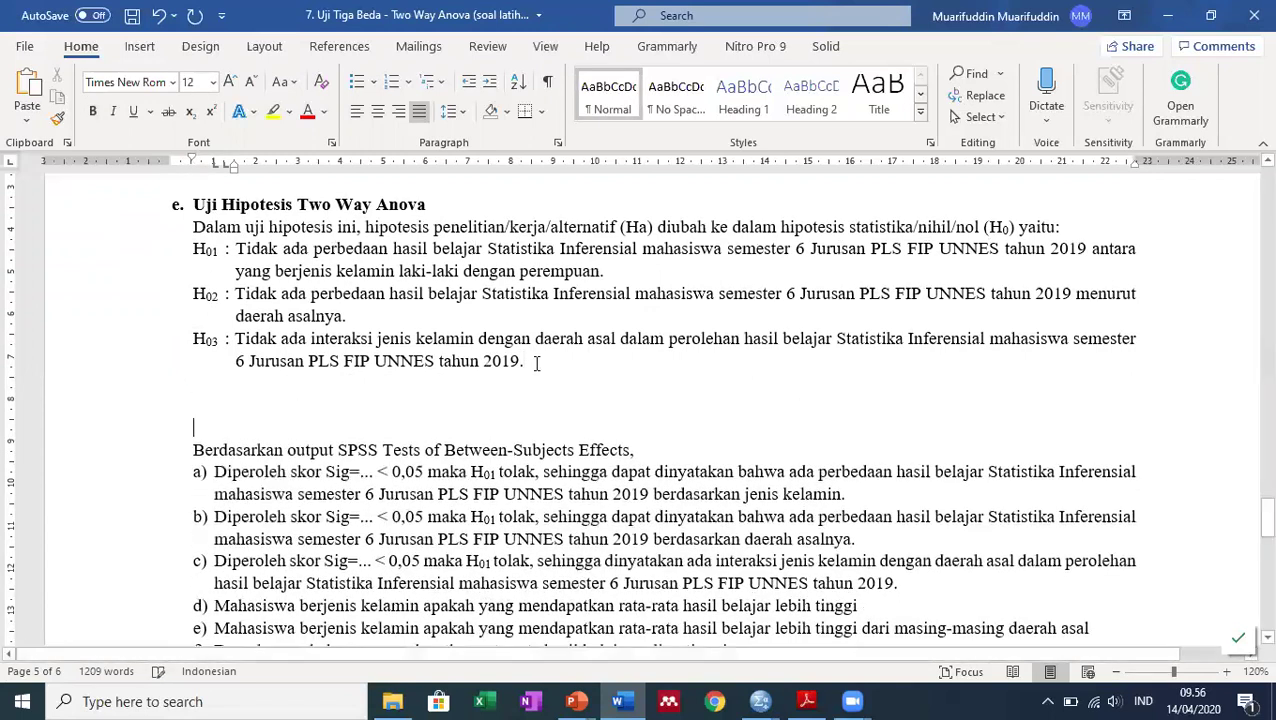
Switch to the SPSS output document and copy the Tests of Between-Subjects Effects table from the last Univariate Analysis of Variance results.
mouse_move(773, 698)
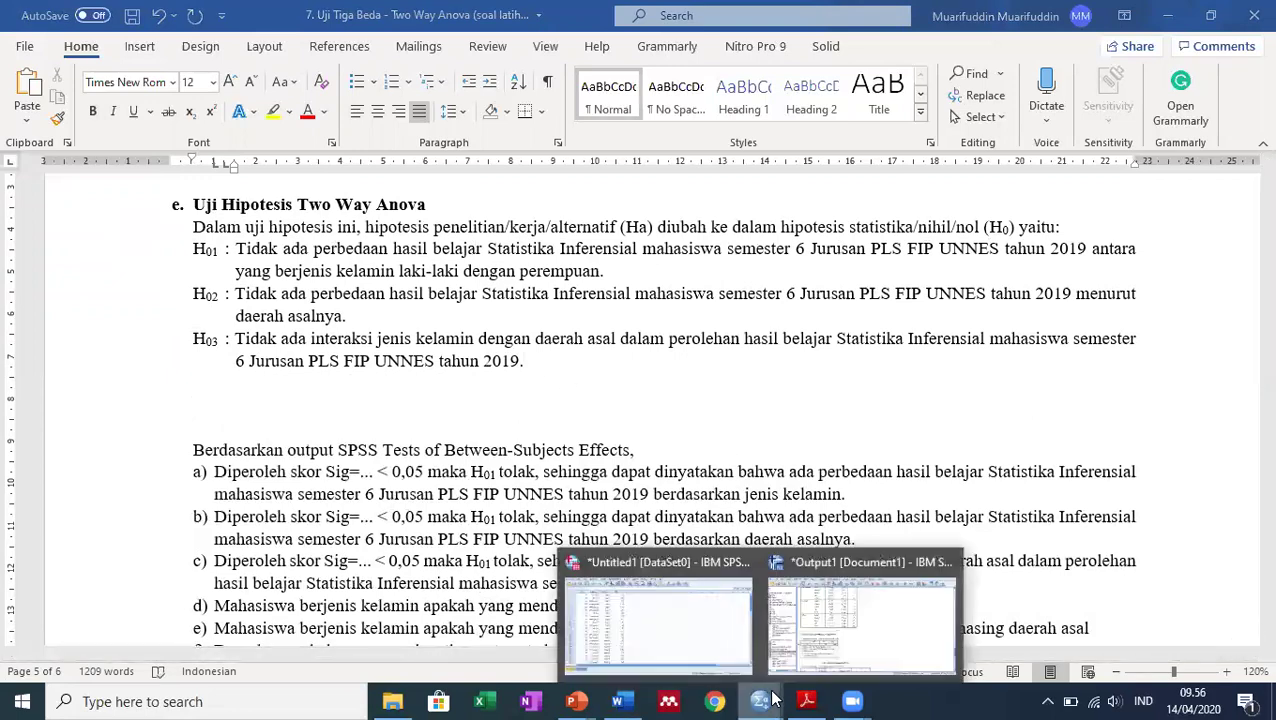
left_click(850, 640)
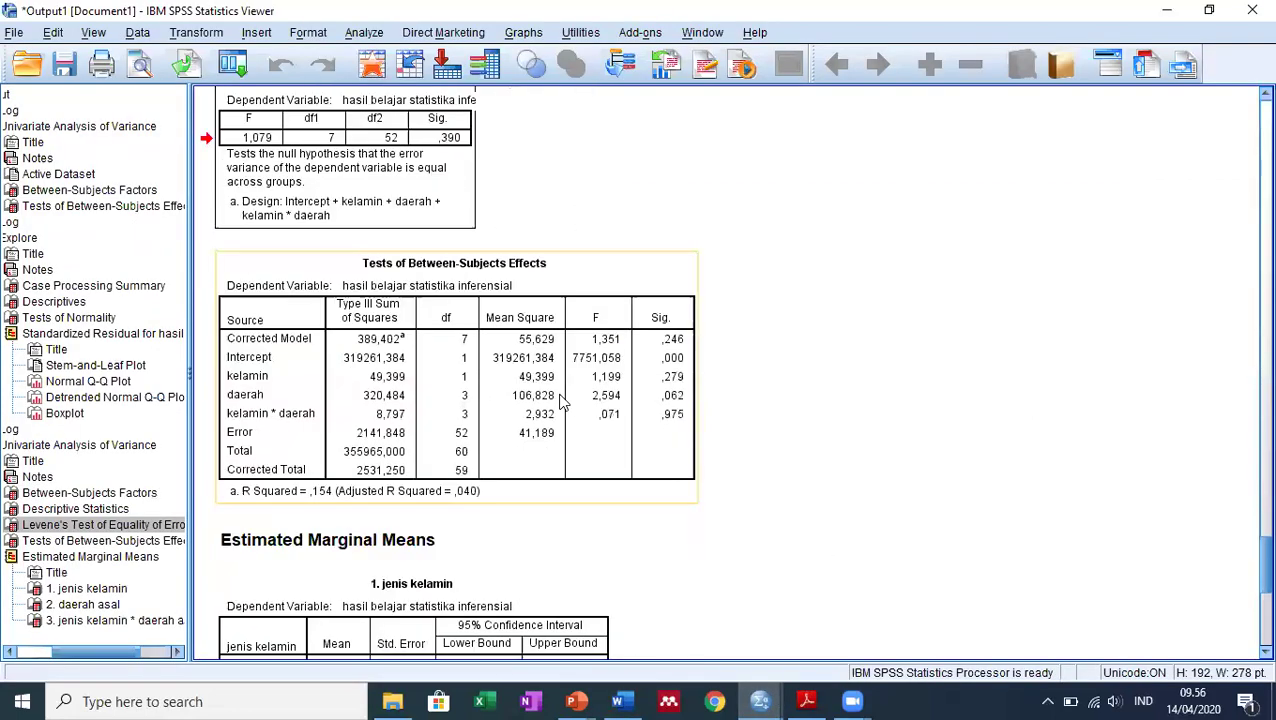
scroll(555, 410, "down", 5)
scroll(548, 408, "down", 3)
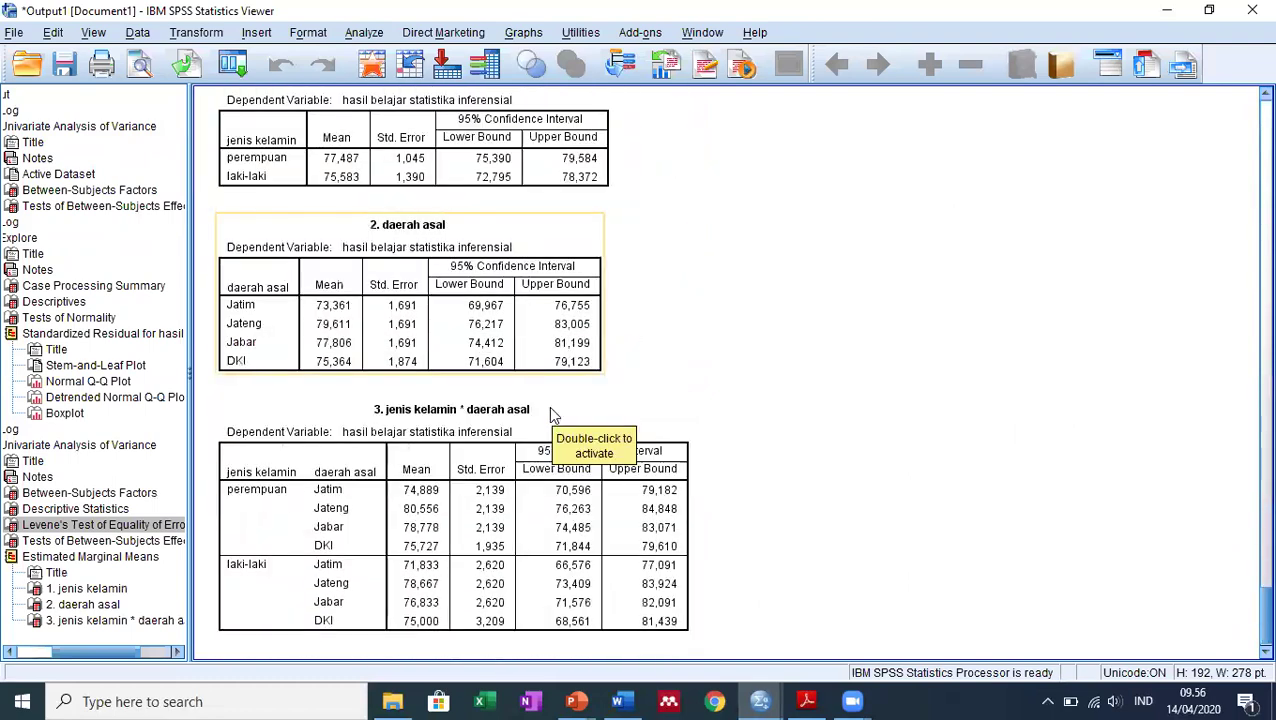
scroll(548, 408, "up", 5)
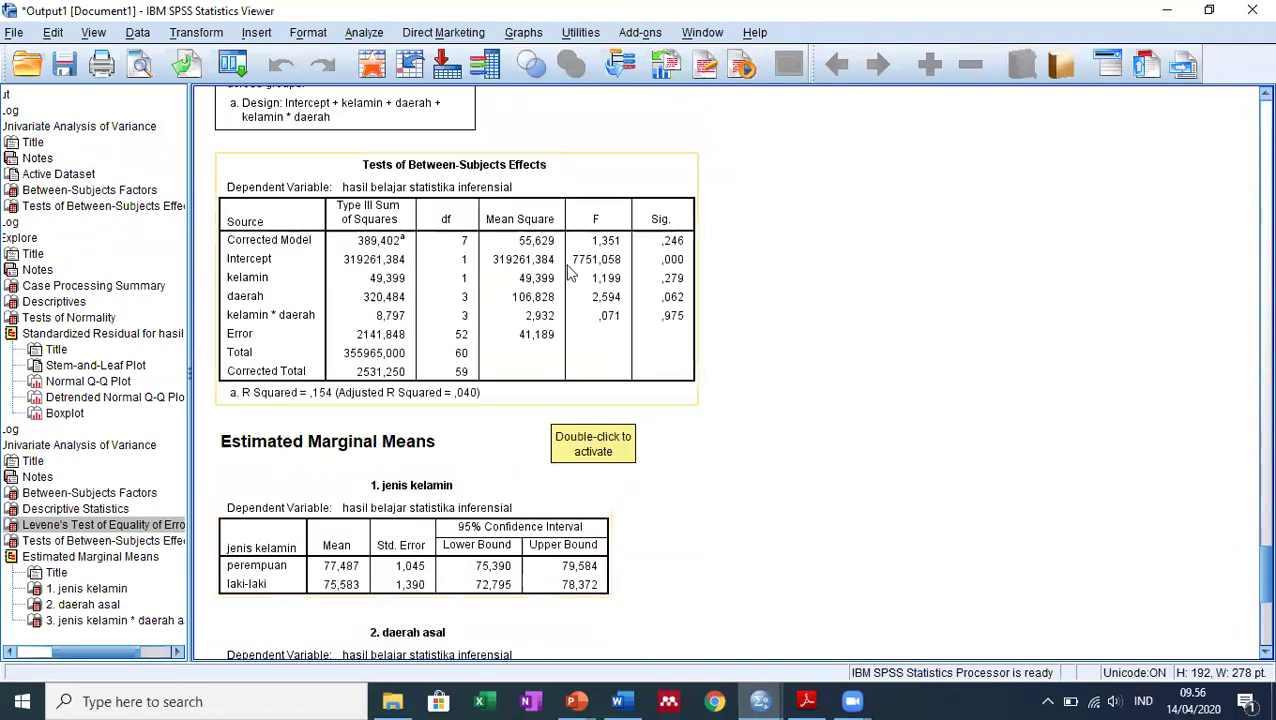
right_click(585, 181)
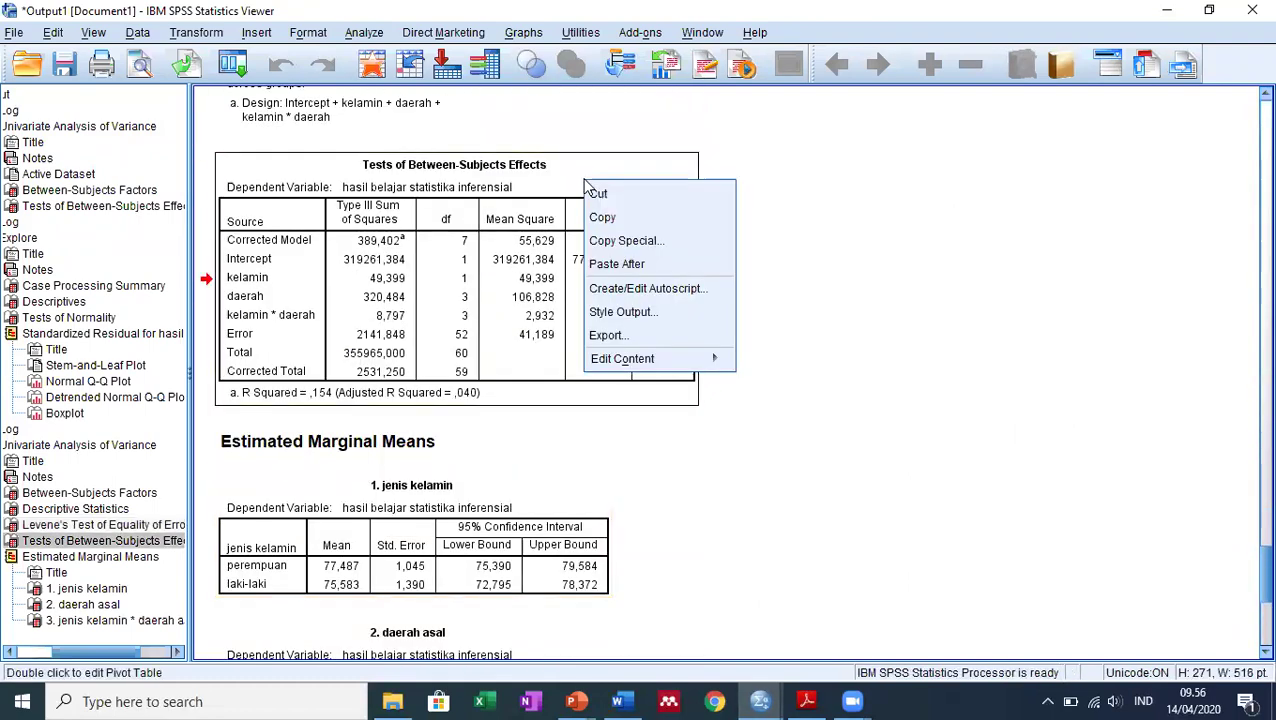
left_click(621, 215)
Paste the Tests of Between-Subjects Effects table below the H03 hypothesis in the Word document.
left_click(617, 701)
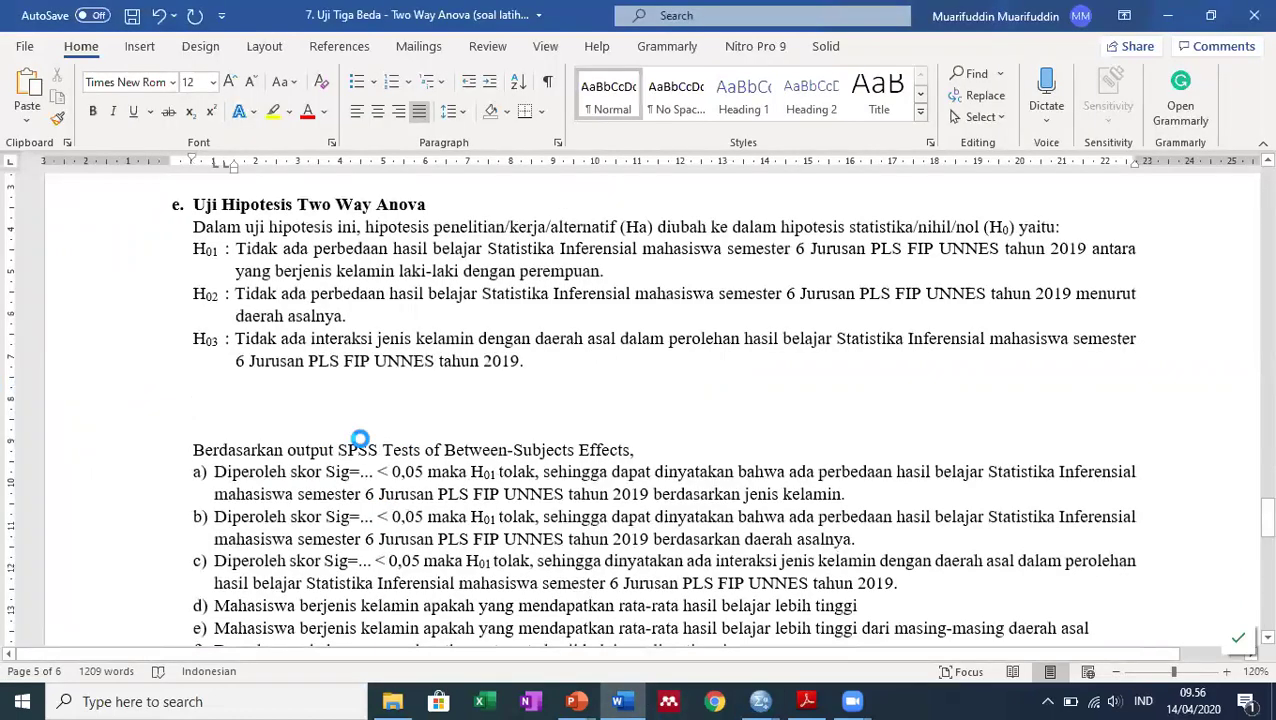
key("ctrl+v")
scroll(559, 536, "up", 3)
scroll(598, 557, "up", 3)
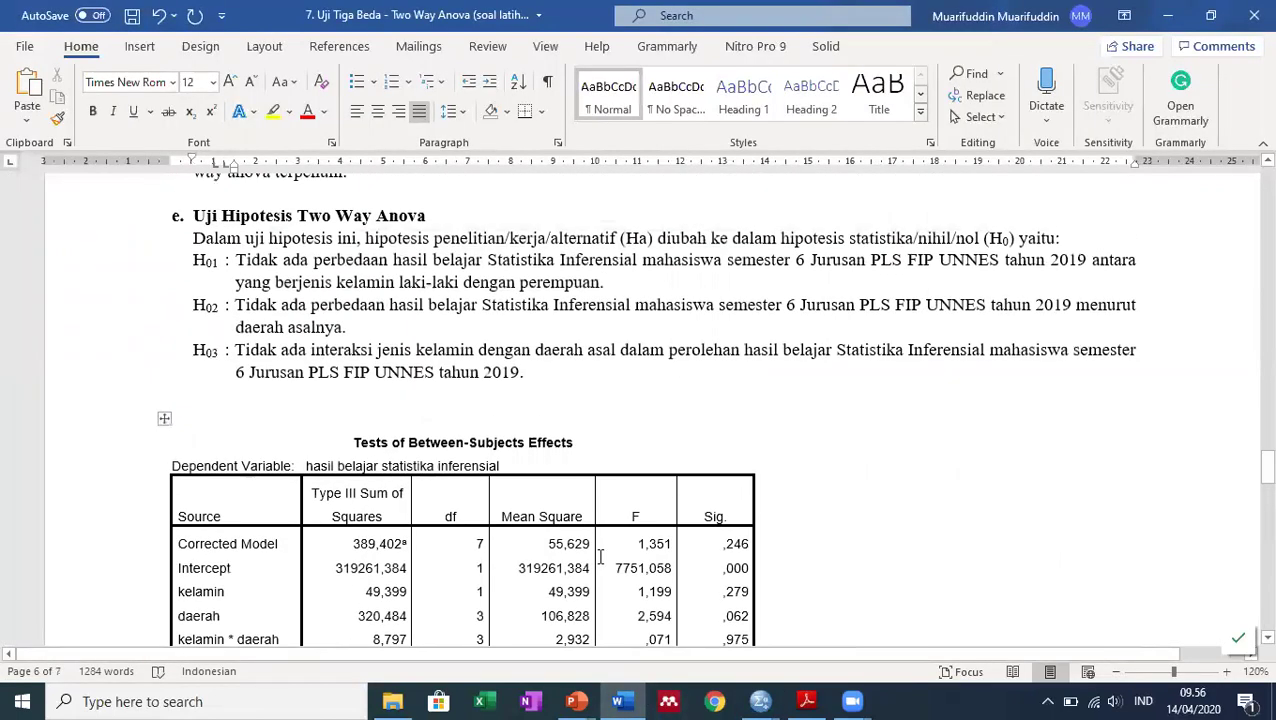
Insert blank lines between the H03 hypothesis and the Tests of Between-Subjects Effects table to move the whole table onto the next page.
left_click(340, 419)
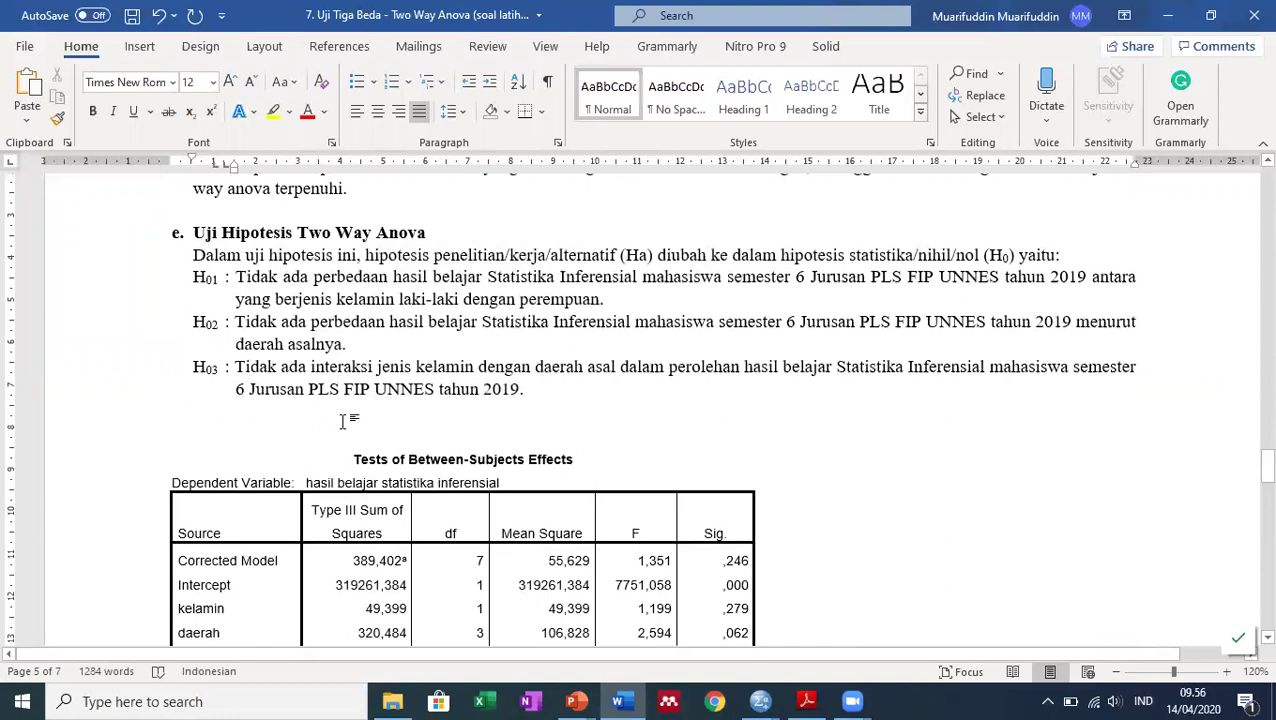
key("Return")
key("Return")
key("Return")
key("Return")
key("Return")
key("Return")
key("Return")
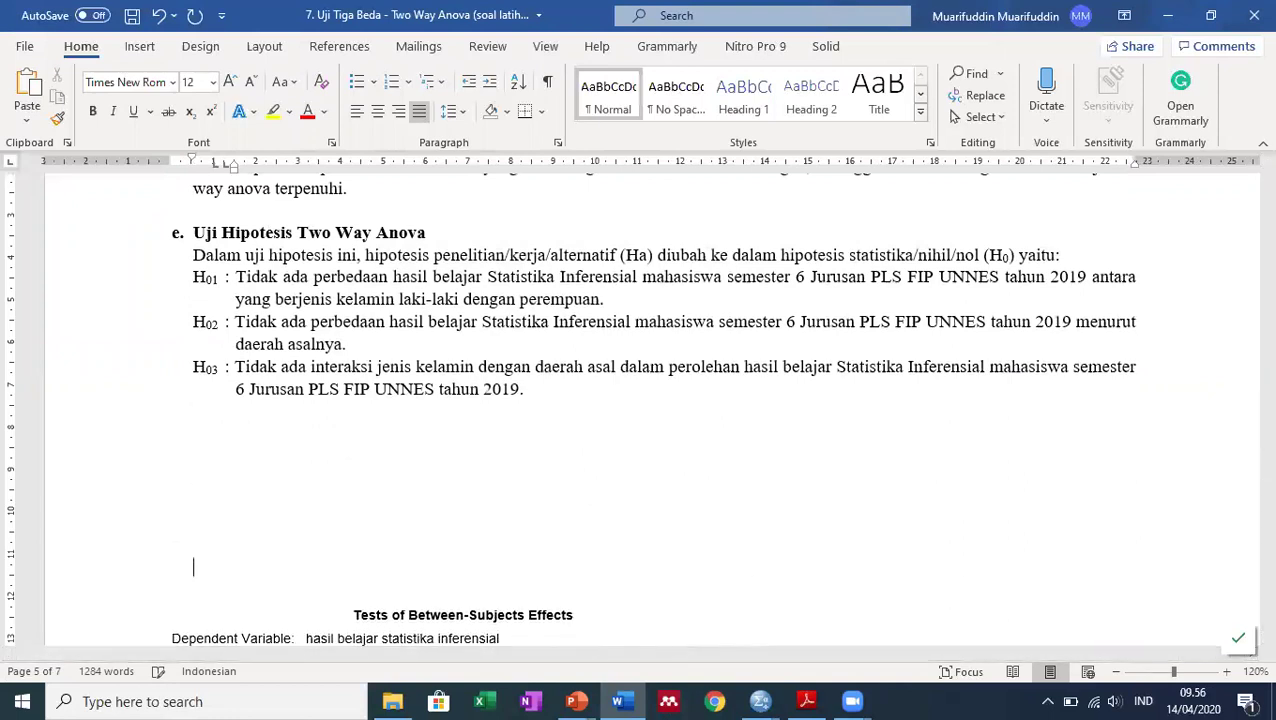
key("Return")
scroll(345, 419, "down", 5)
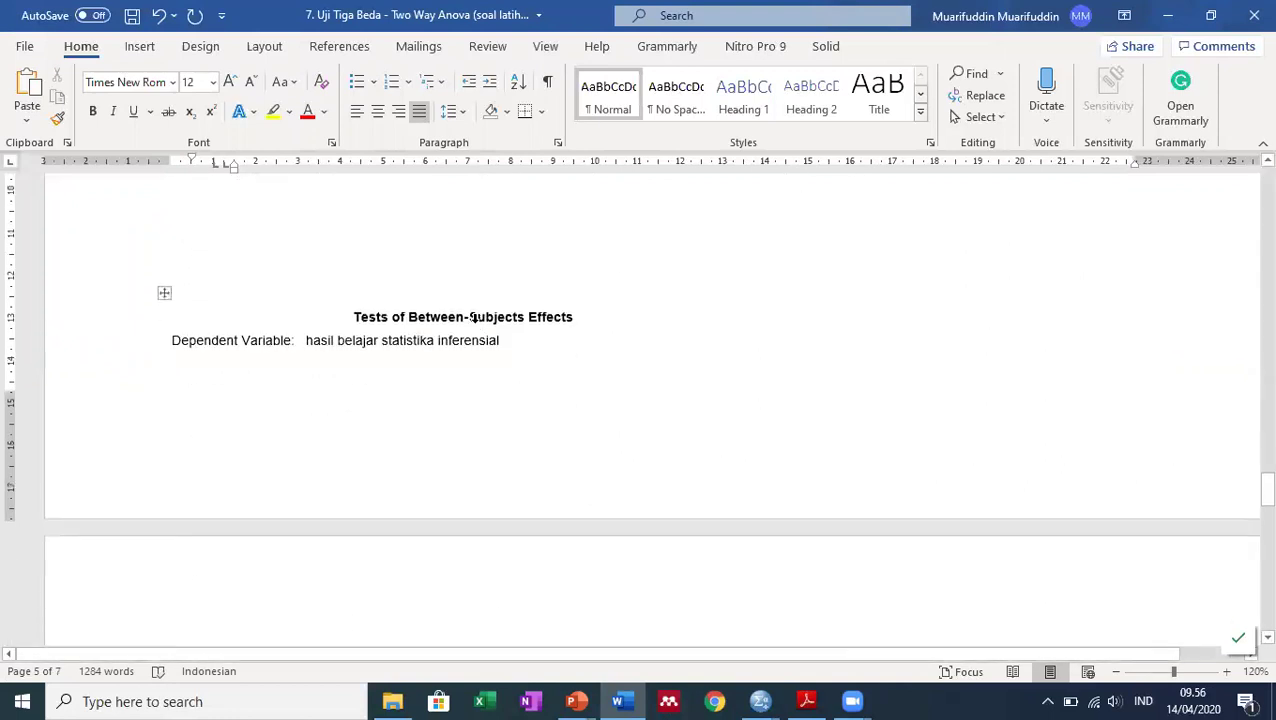
key("Return")
key("Return")
key("Return")
key("Return")
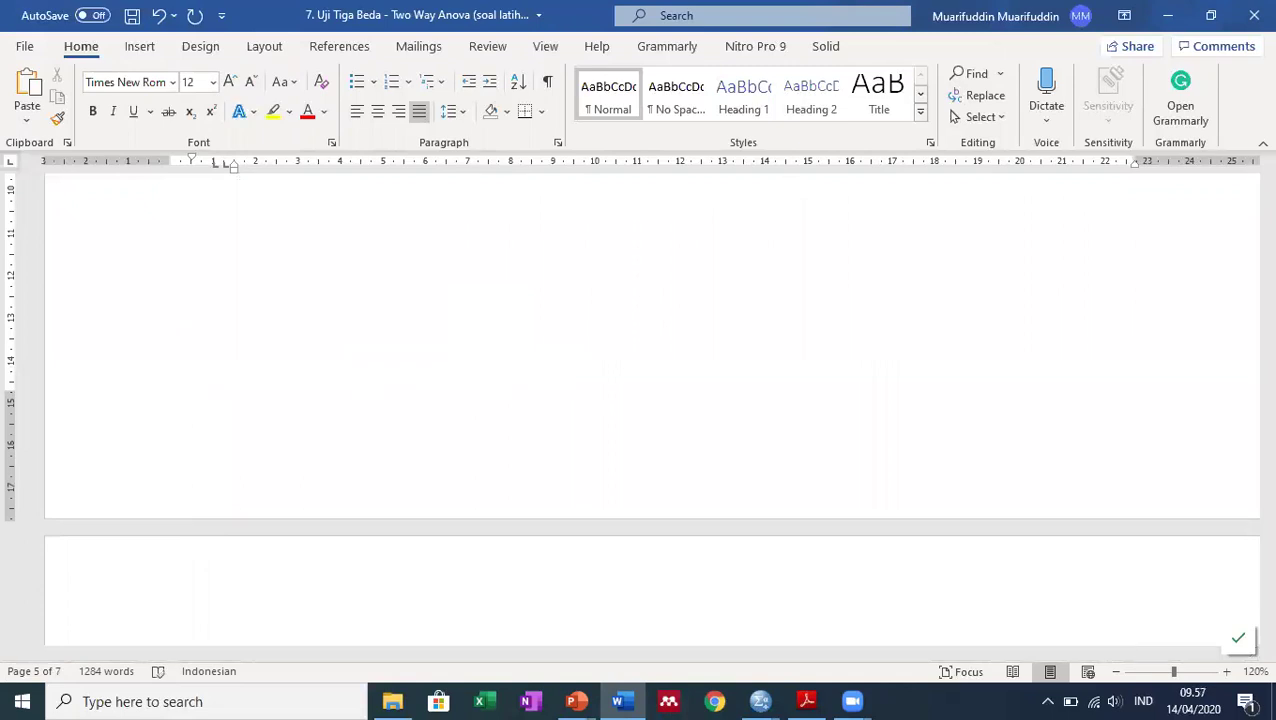
scroll(689, 376, "down", 10)
Delete the surplus blank lines between the table and the paragraph "Berdasarkan output SPSS Tests of Between-Subjects Effects".
left_click(424, 407)
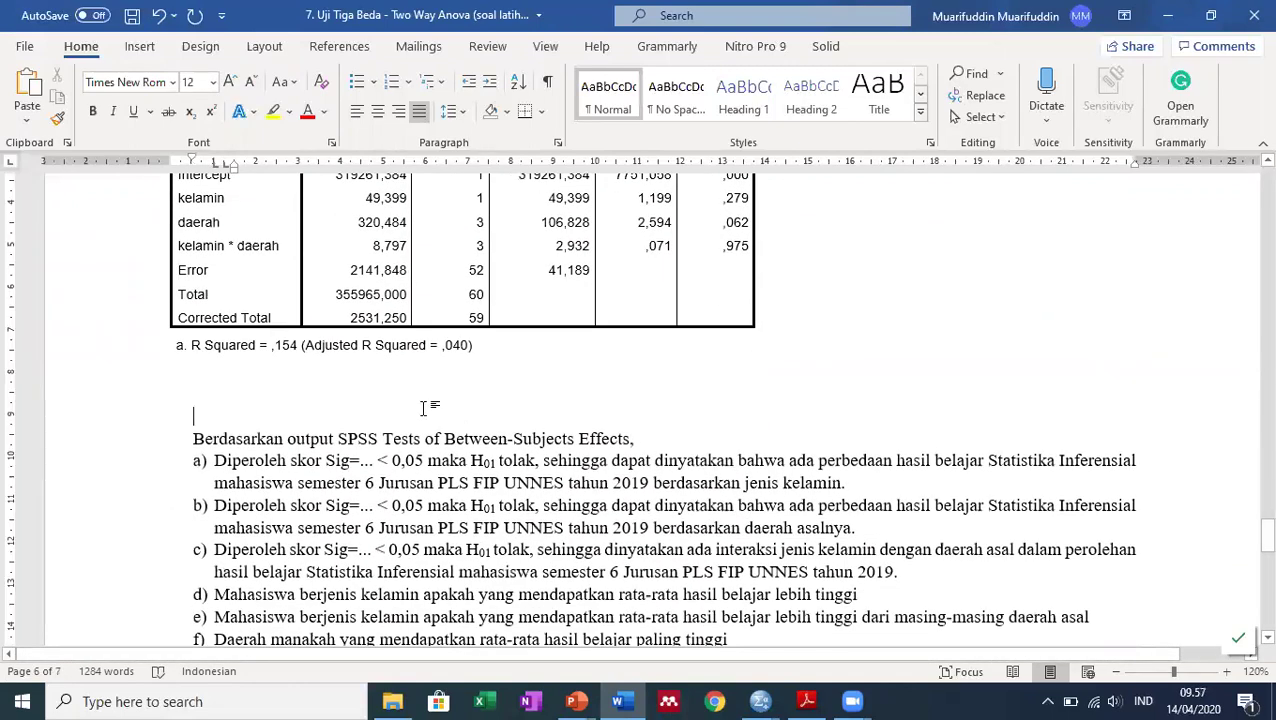
key("BackSpace")
key("Delete")
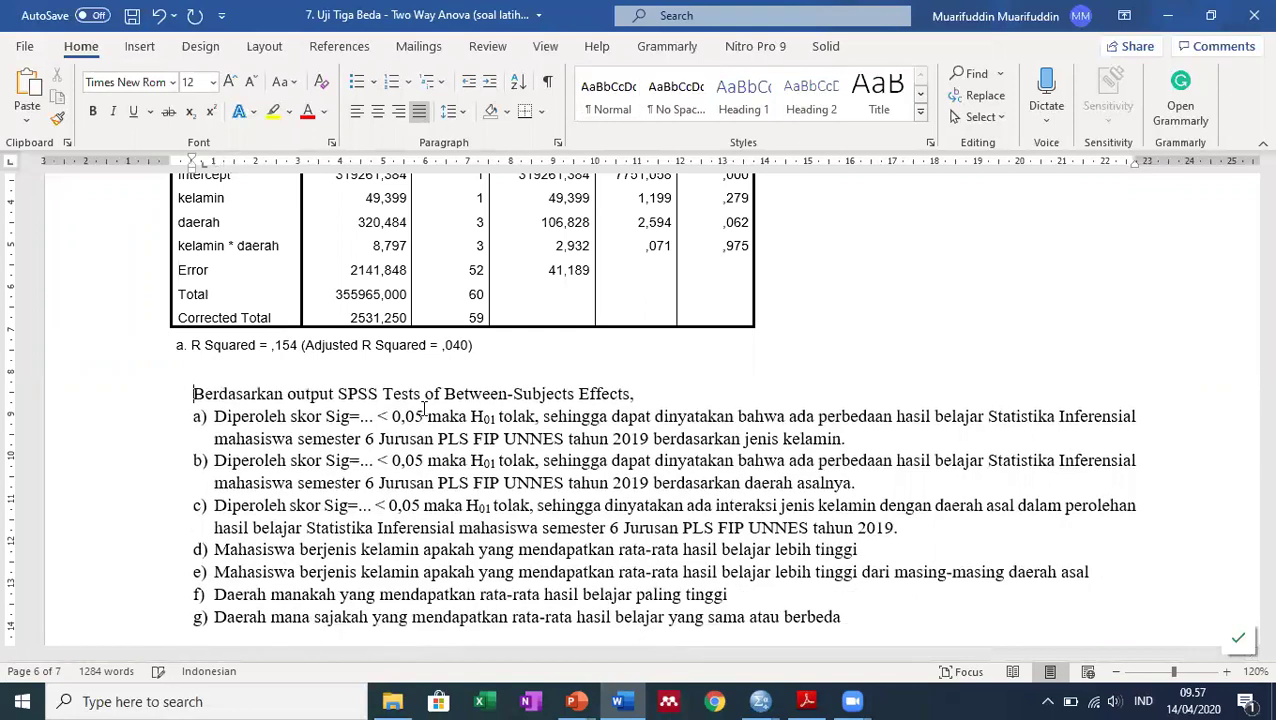
scroll(396, 587, "up", 4)
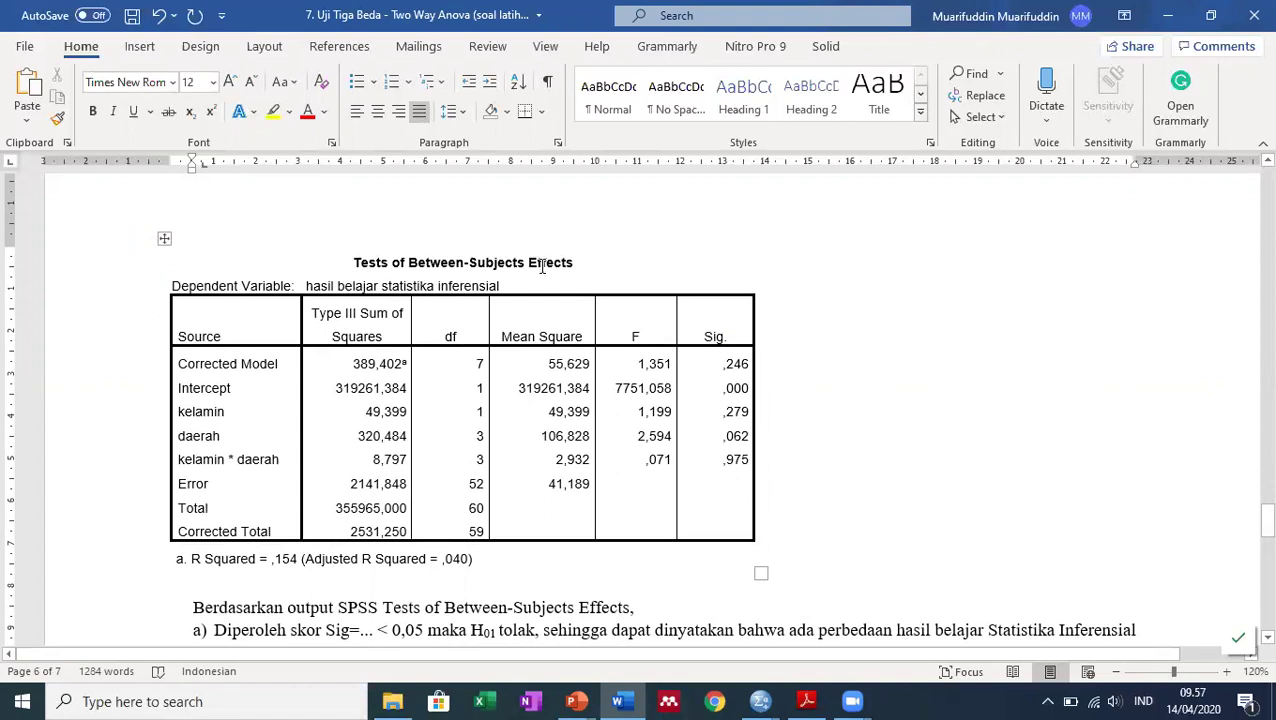
In conclusion a, replace the Sig placeholder with 0,279 and change the comparison sign before 0,05 to ">".
scroll(528, 278, "down", 1)
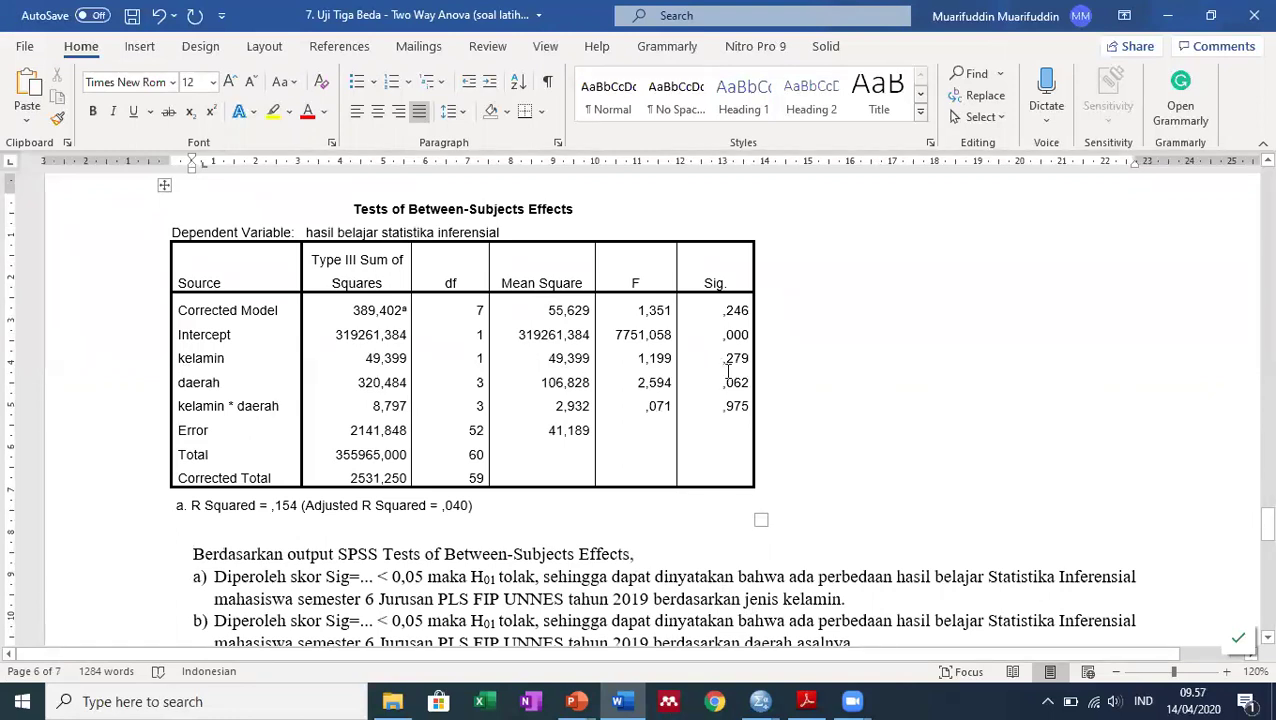
double_click(364, 576)
type("0,")
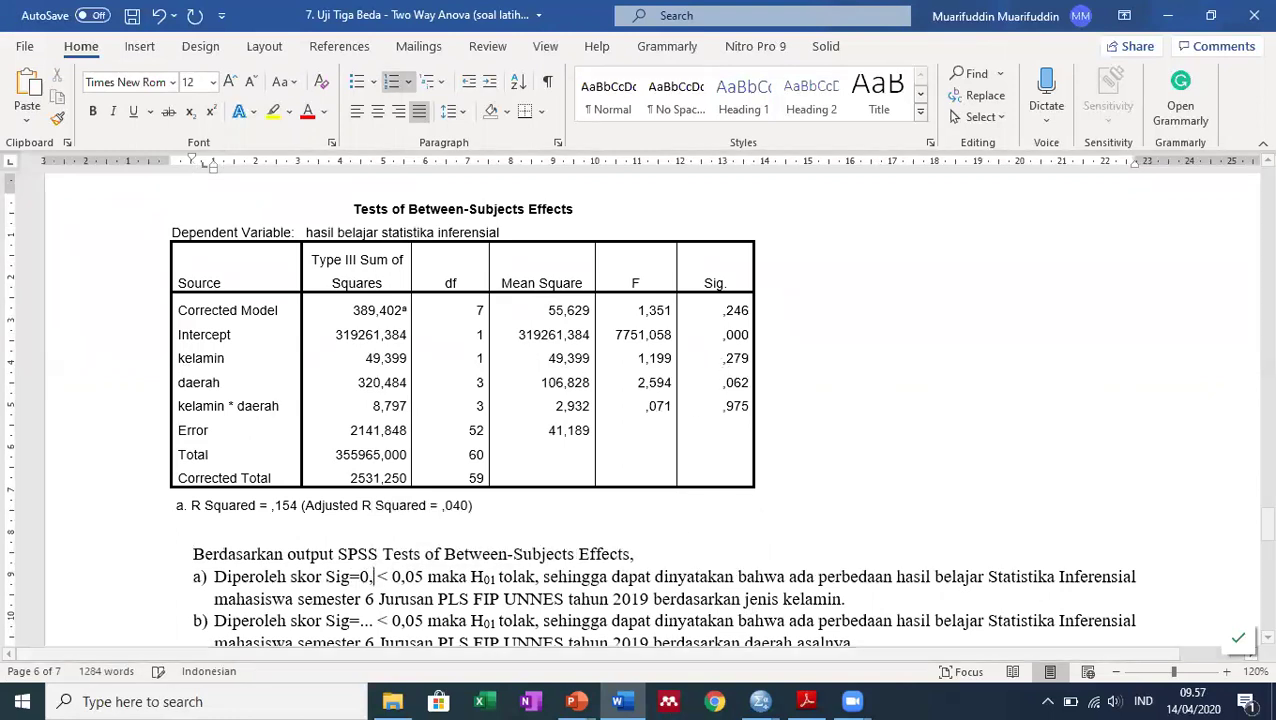
type("279")
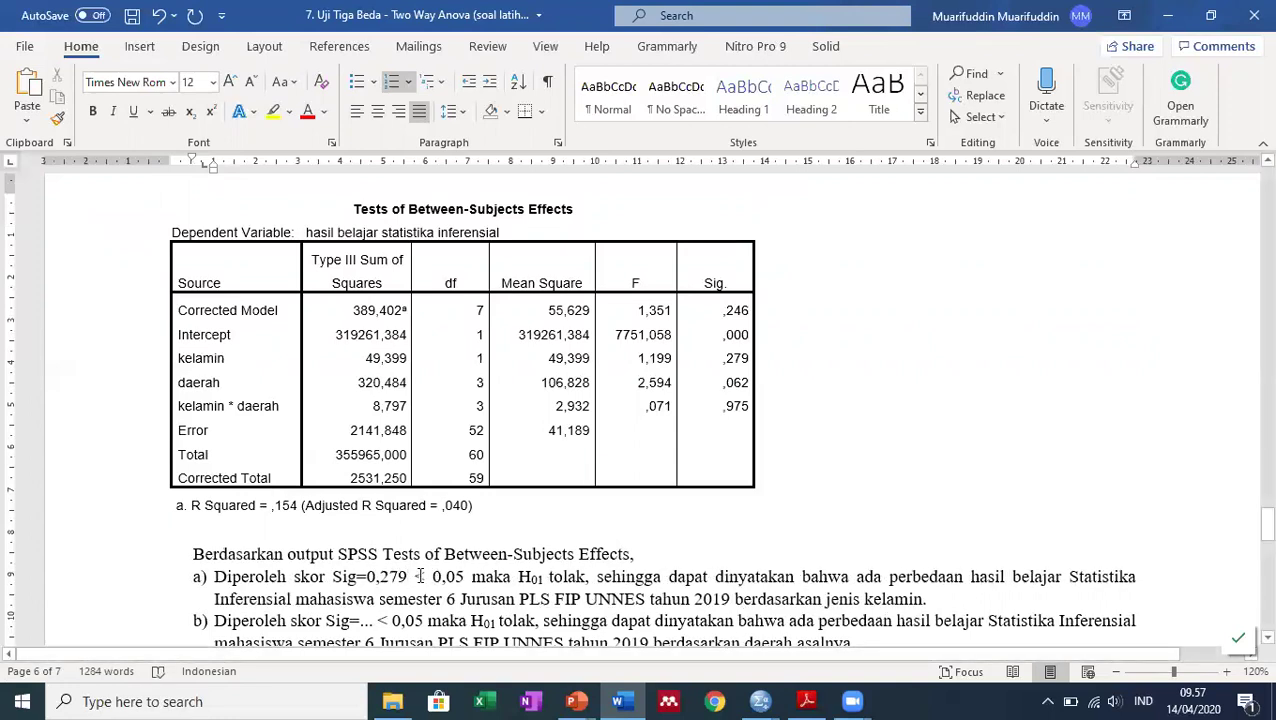
left_click_drag(414, 577, 425, 576)
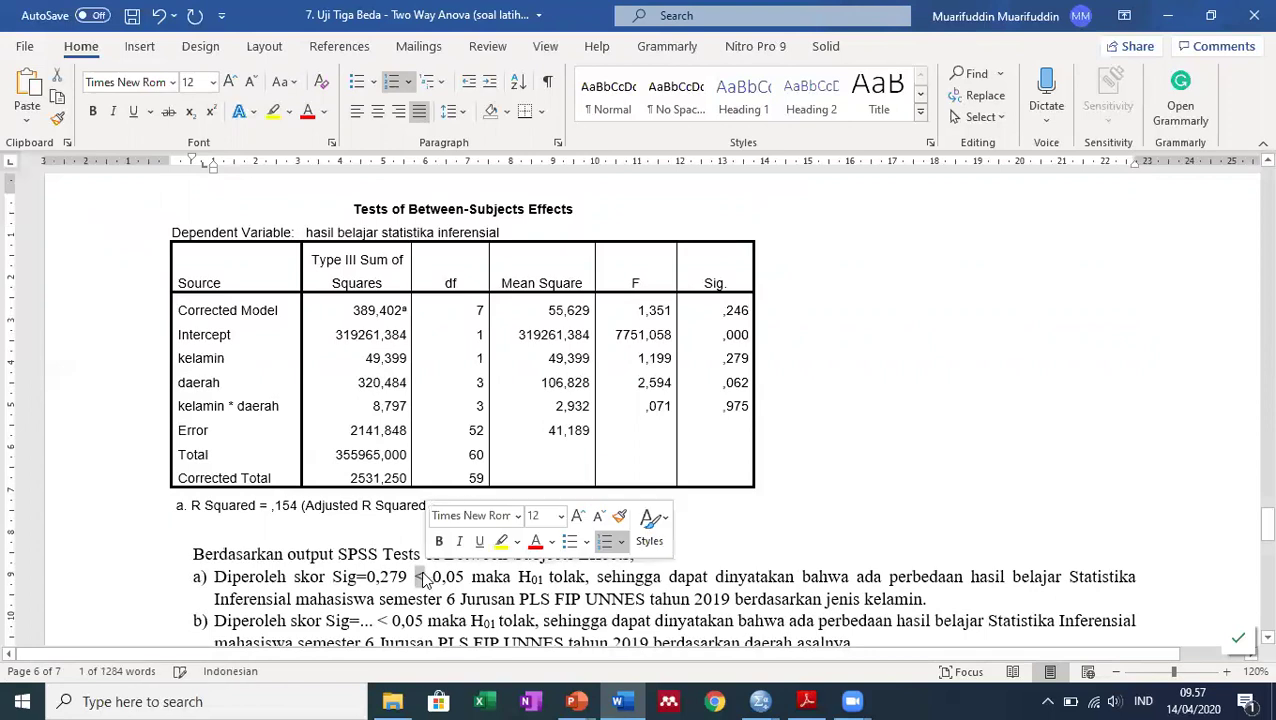
type(">")
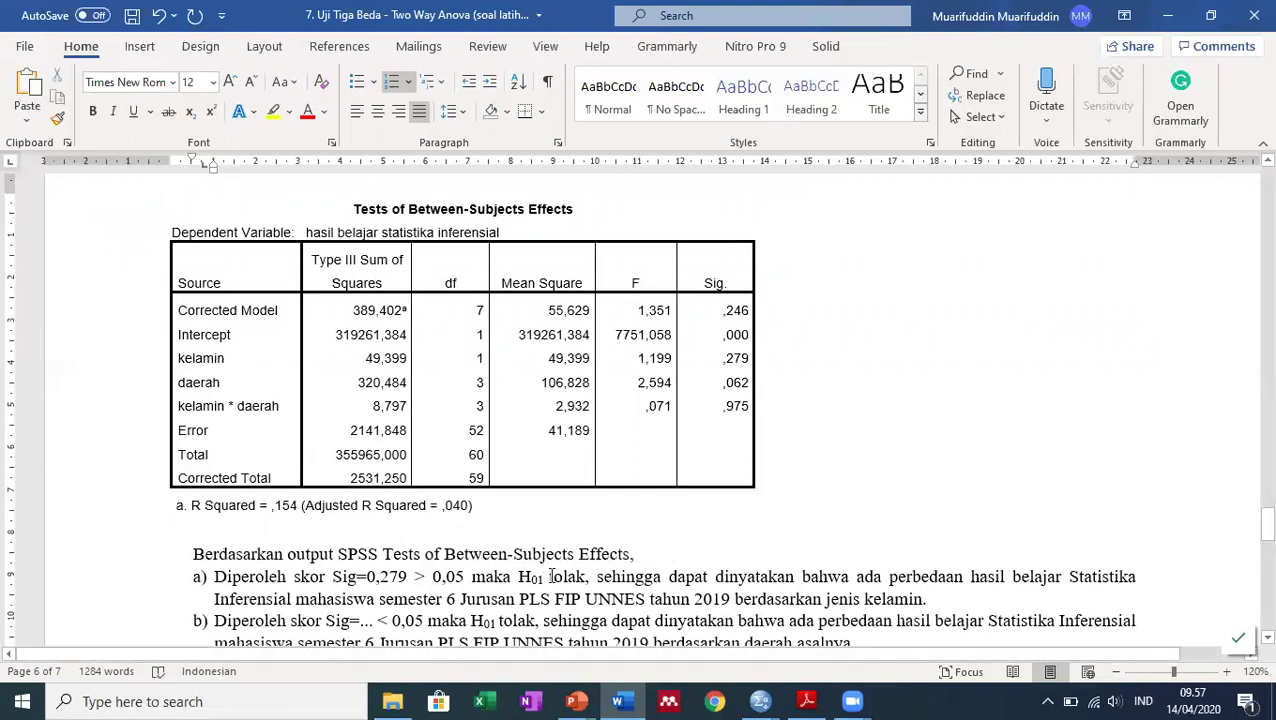
In conclusion a, replace "tolak" with "diterima", insert "tidak" before "ada perbedaan", and check the wording against hypothesis H01.
left_click_drag(551, 576, 587, 574)
type("diterima")
scroll(722, 534, "down", 1)
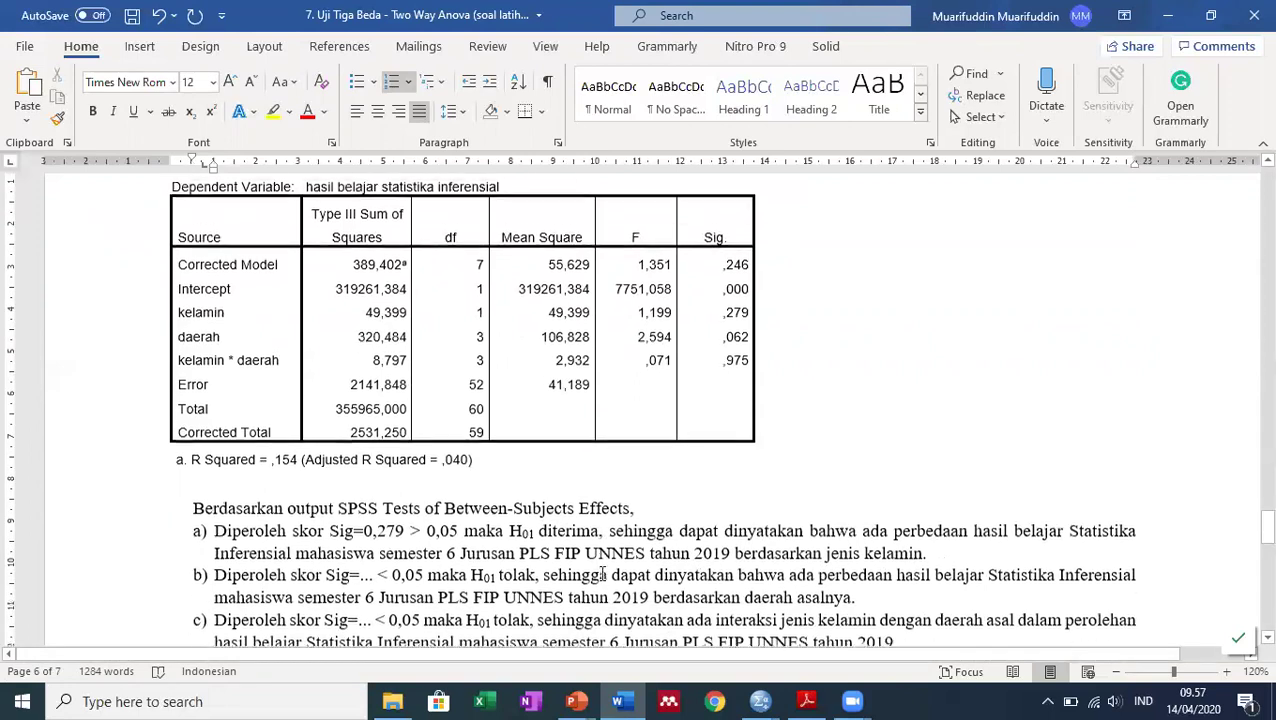
left_click(865, 524)
type("tidak")
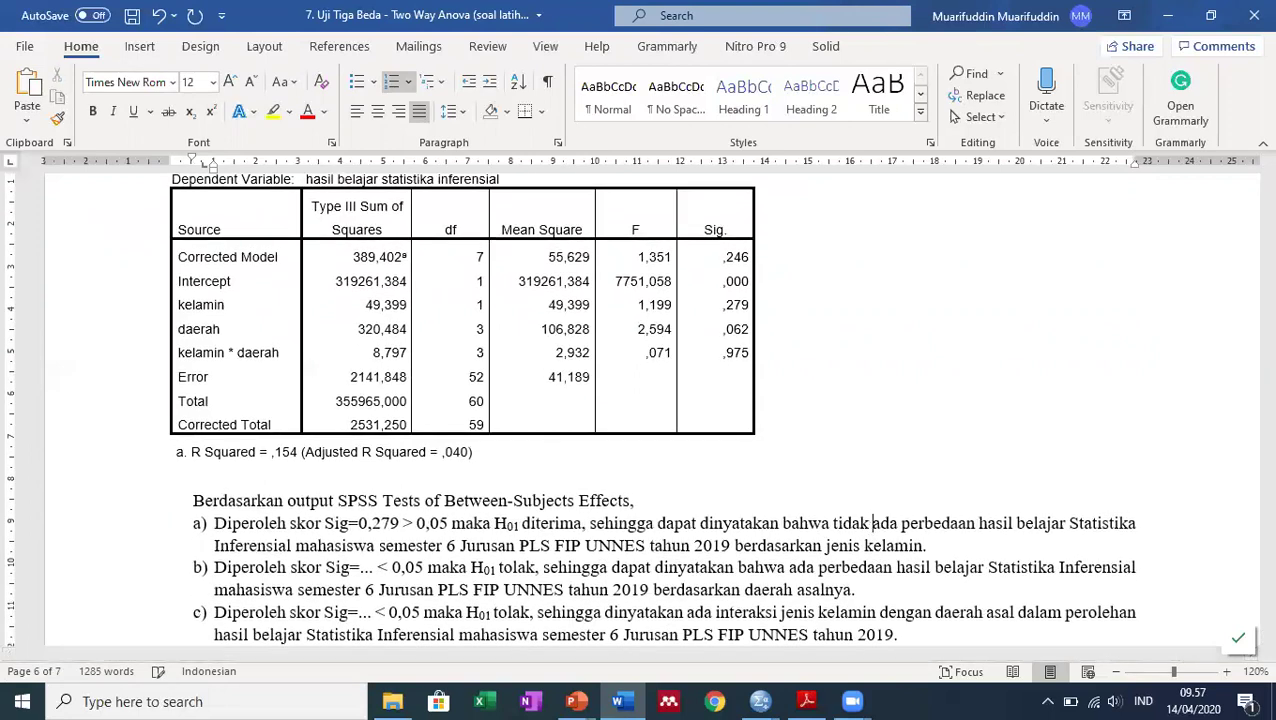
scroll(503, 540, "up", 5)
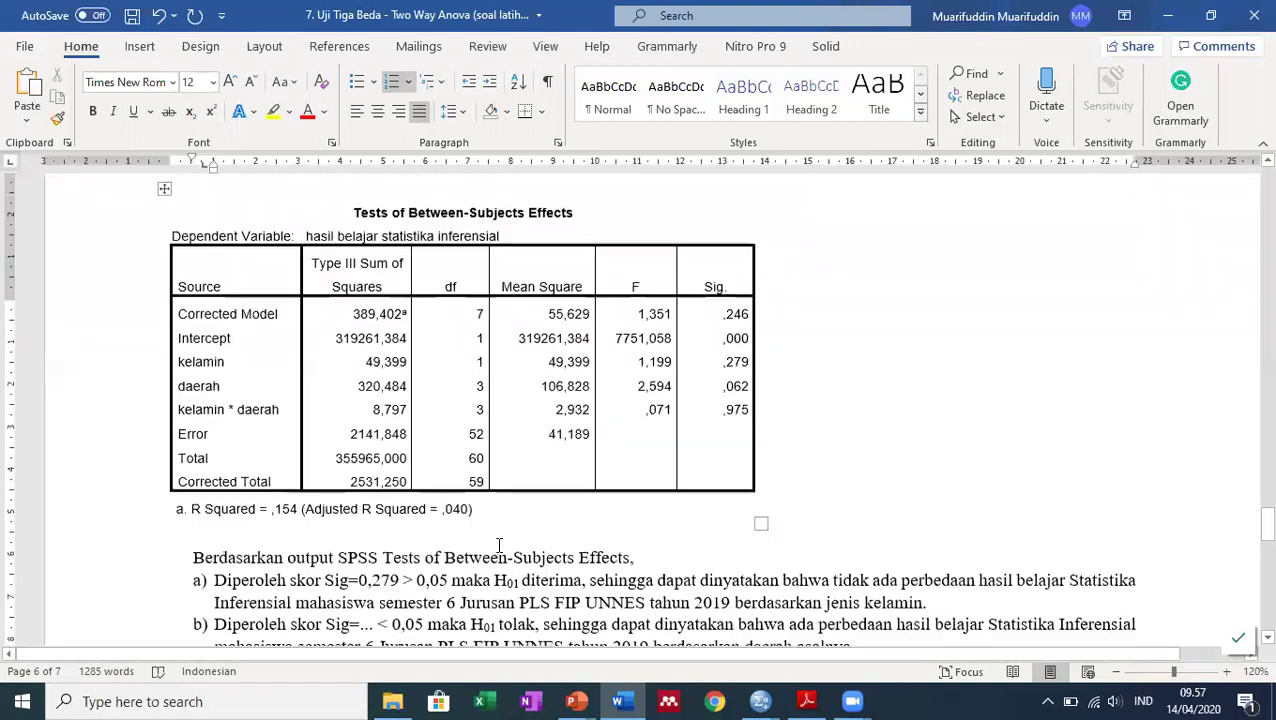
scroll(503, 540, "up", 3)
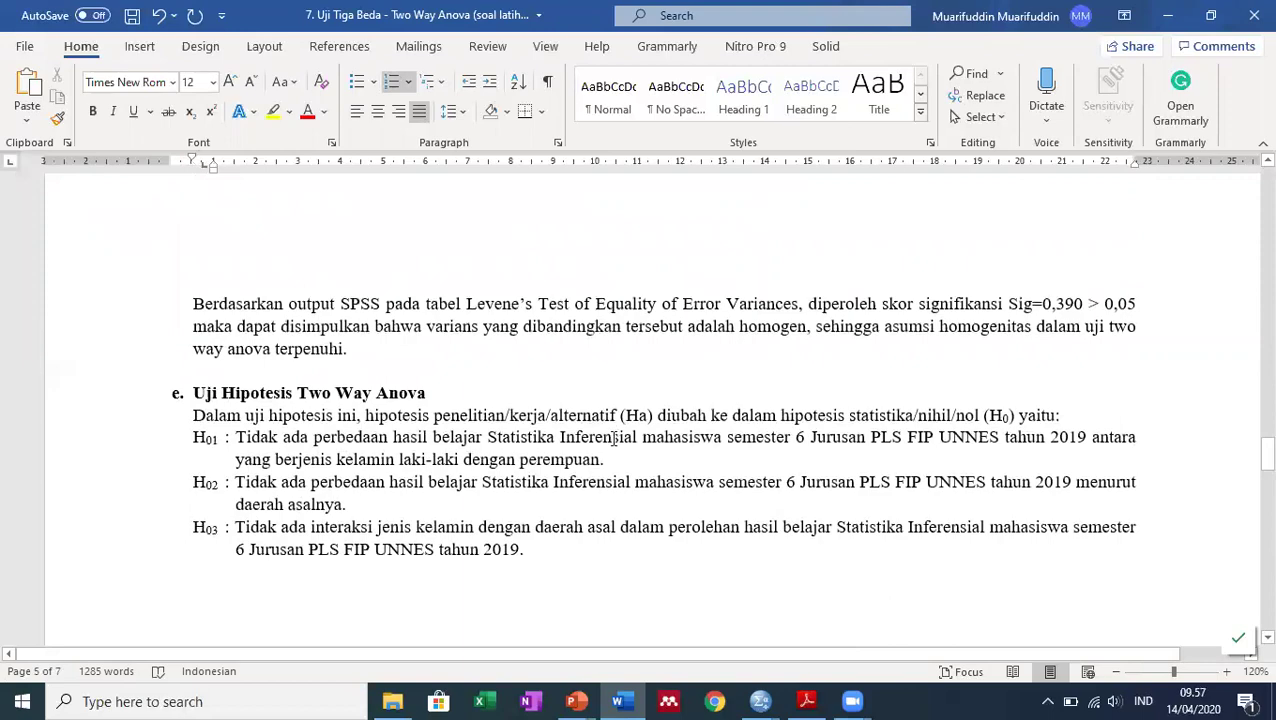
scroll(612, 435, "down", 8)
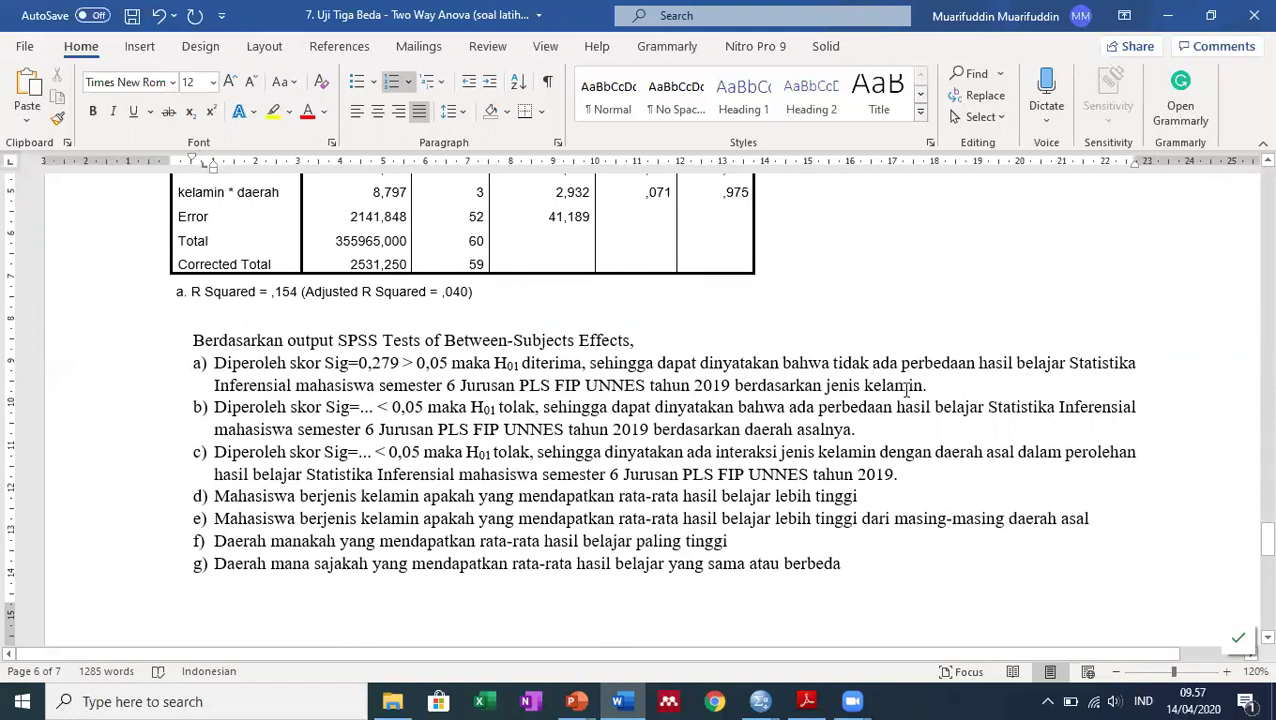
Collapse the ribbon and enlarge the document to 130% to compare conclusion b, "berdasarkan daerah asalnya", with the table.
scroll(900, 390, "up", 3)
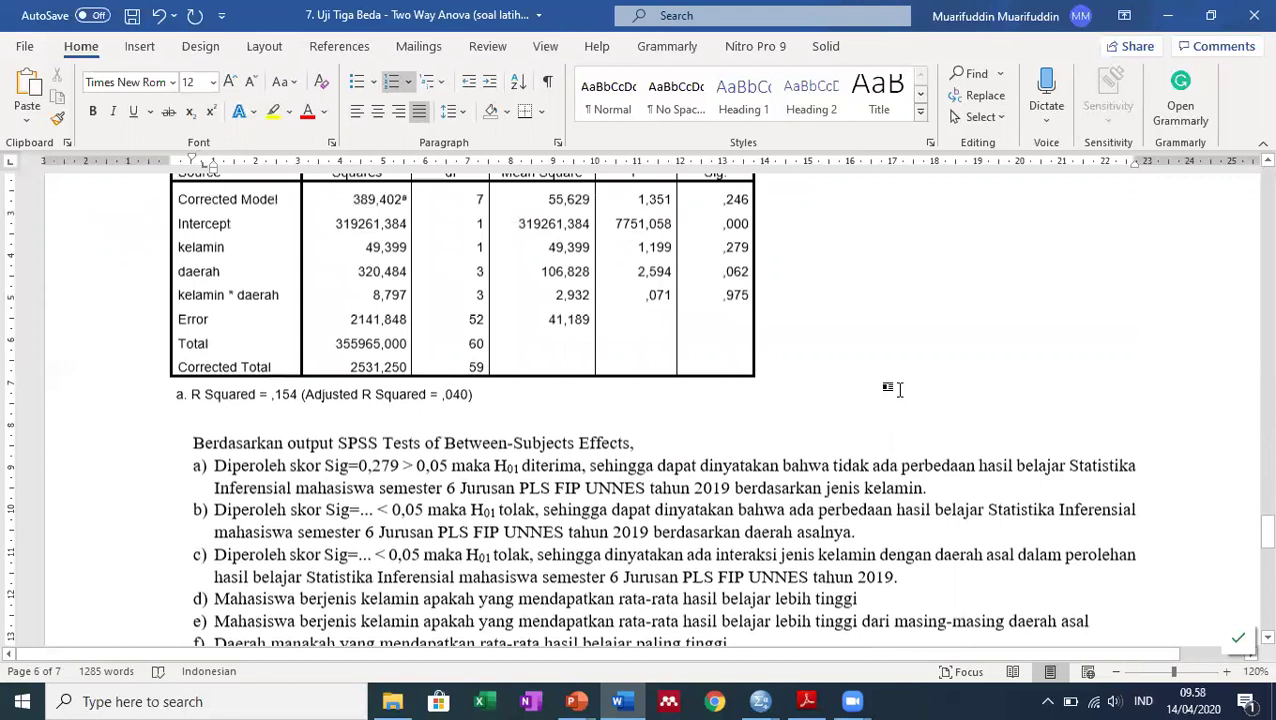
left_click_drag(653, 537, 851, 537)
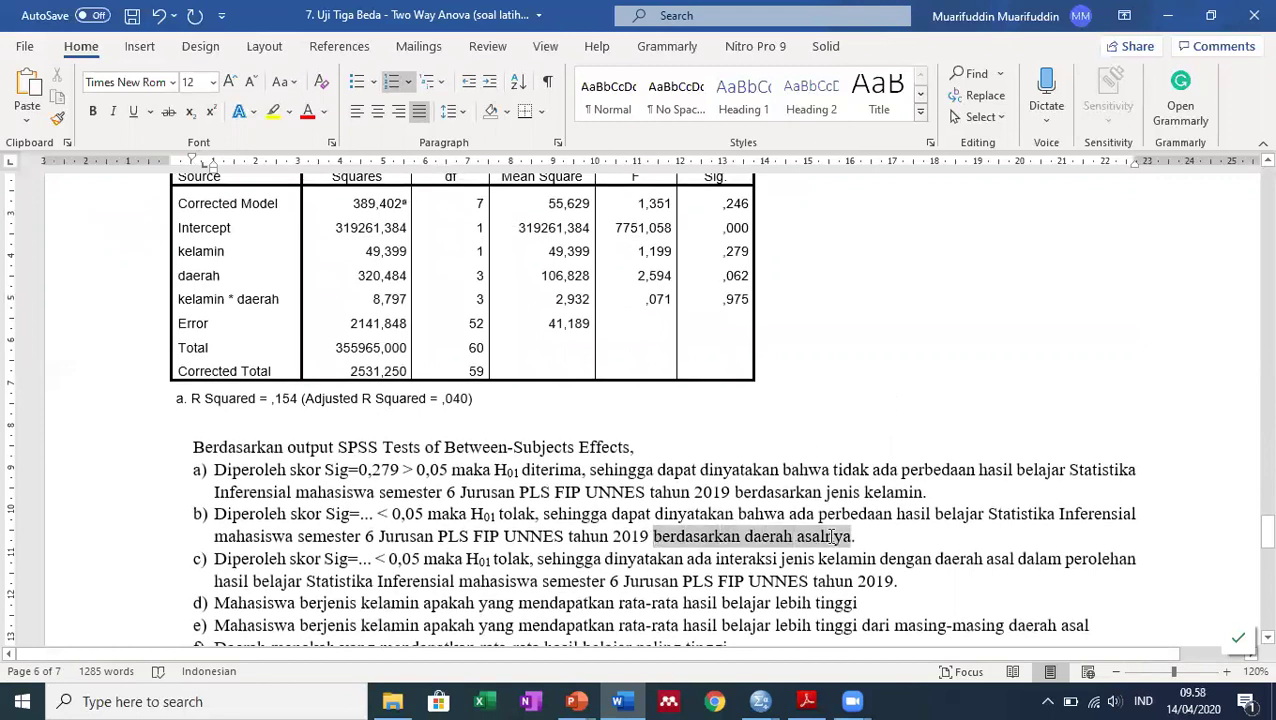
scroll(822, 440, "up", 1)
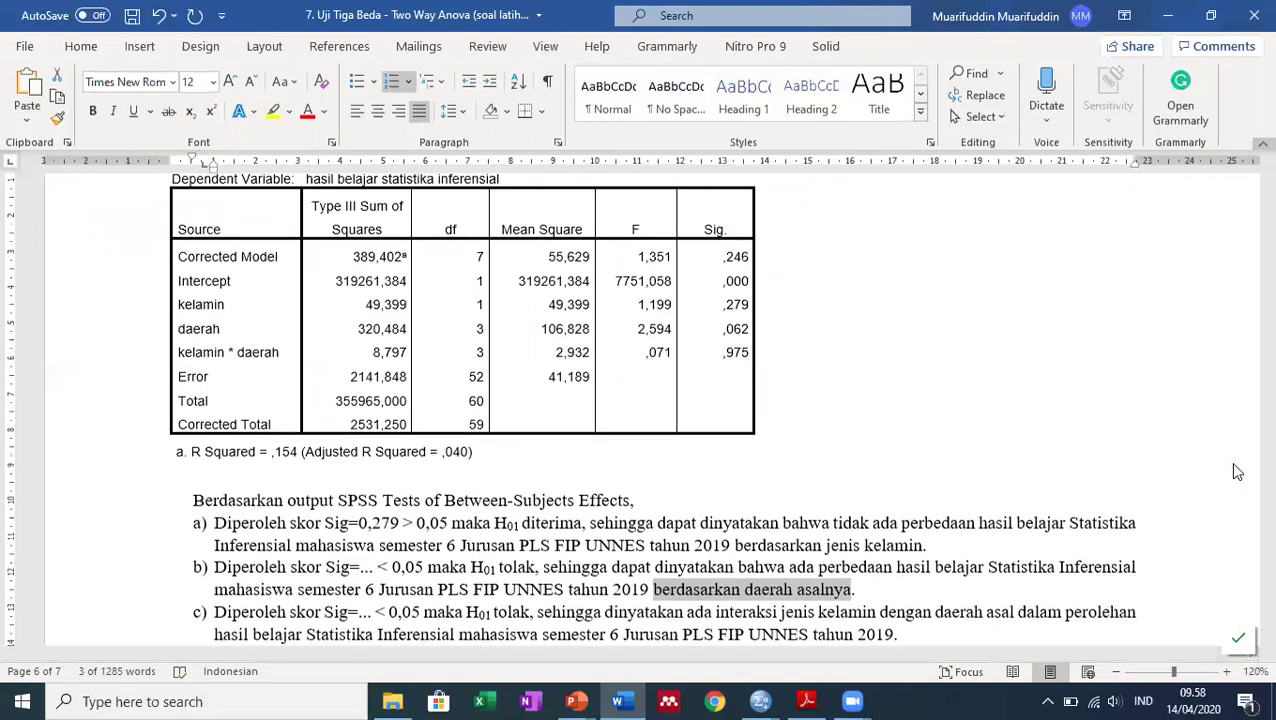
left_click(1262, 145)
left_click(1227, 672)
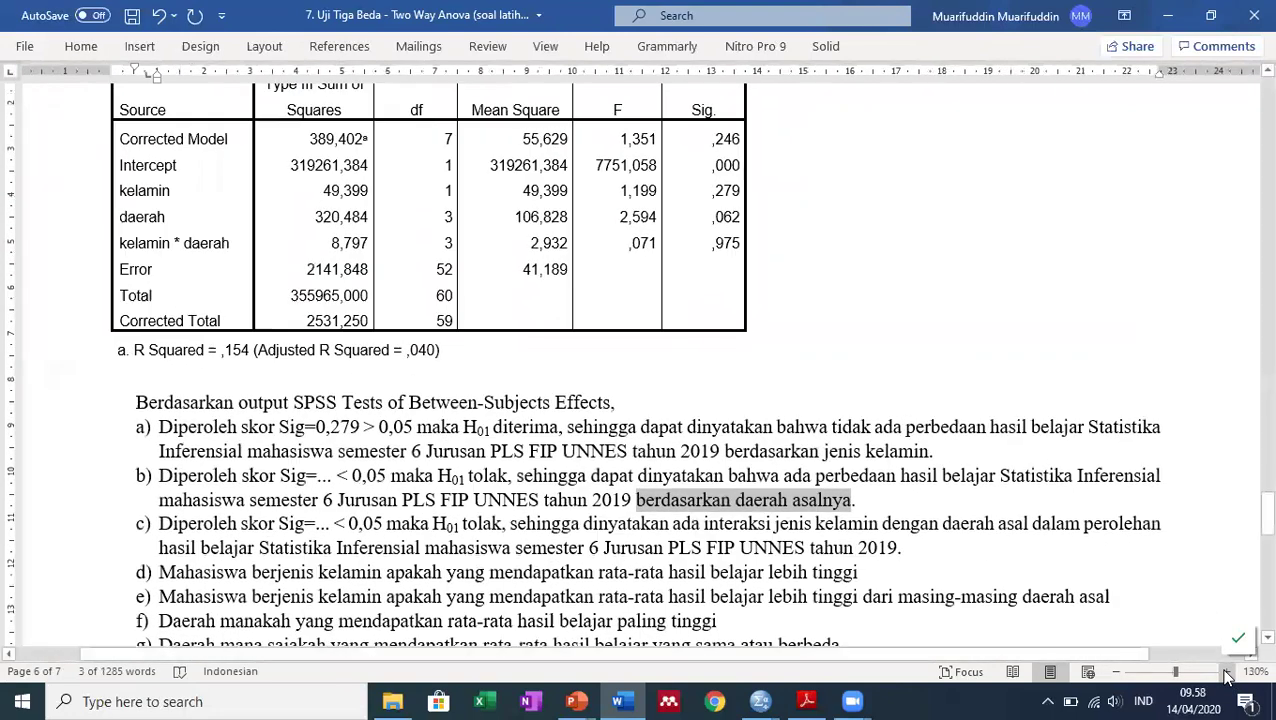
scroll(950, 432, "up", 1)
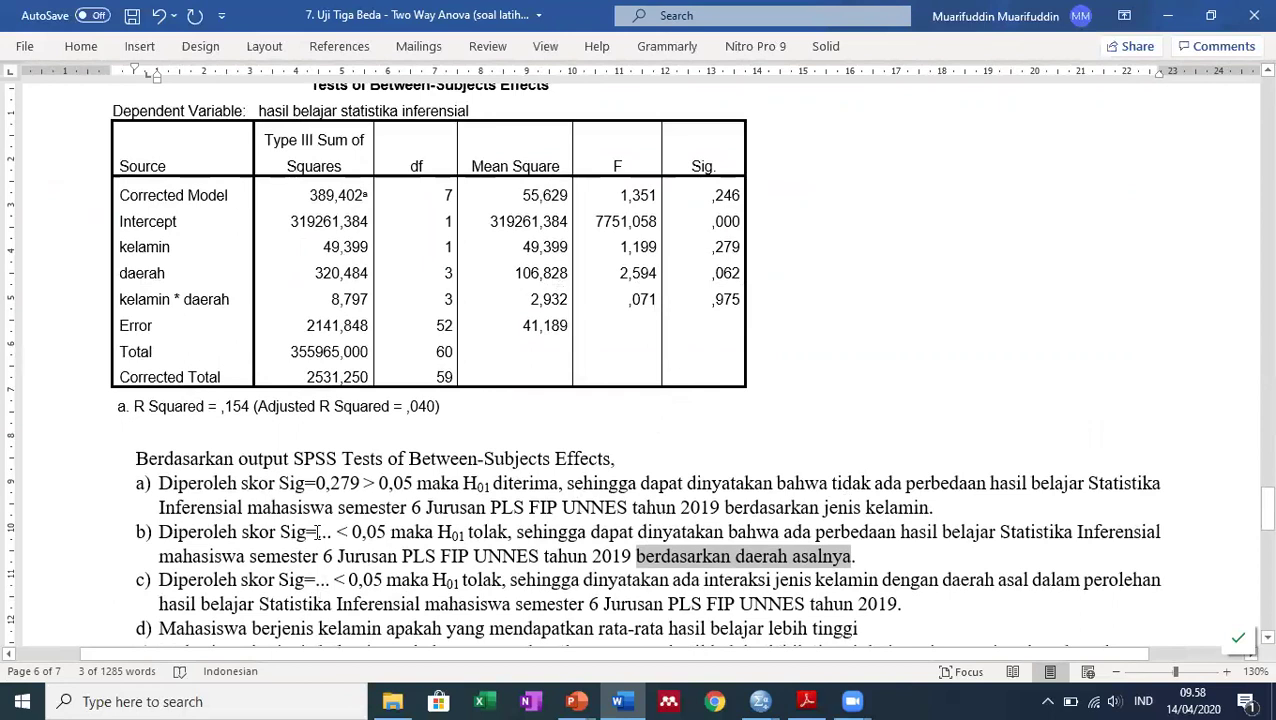
In conclusion b, replace the Sig placeholder with 0,062 and change the comparison sign before 0,05 to ">".
left_click_drag(316, 532, 326, 532)
type("0,")
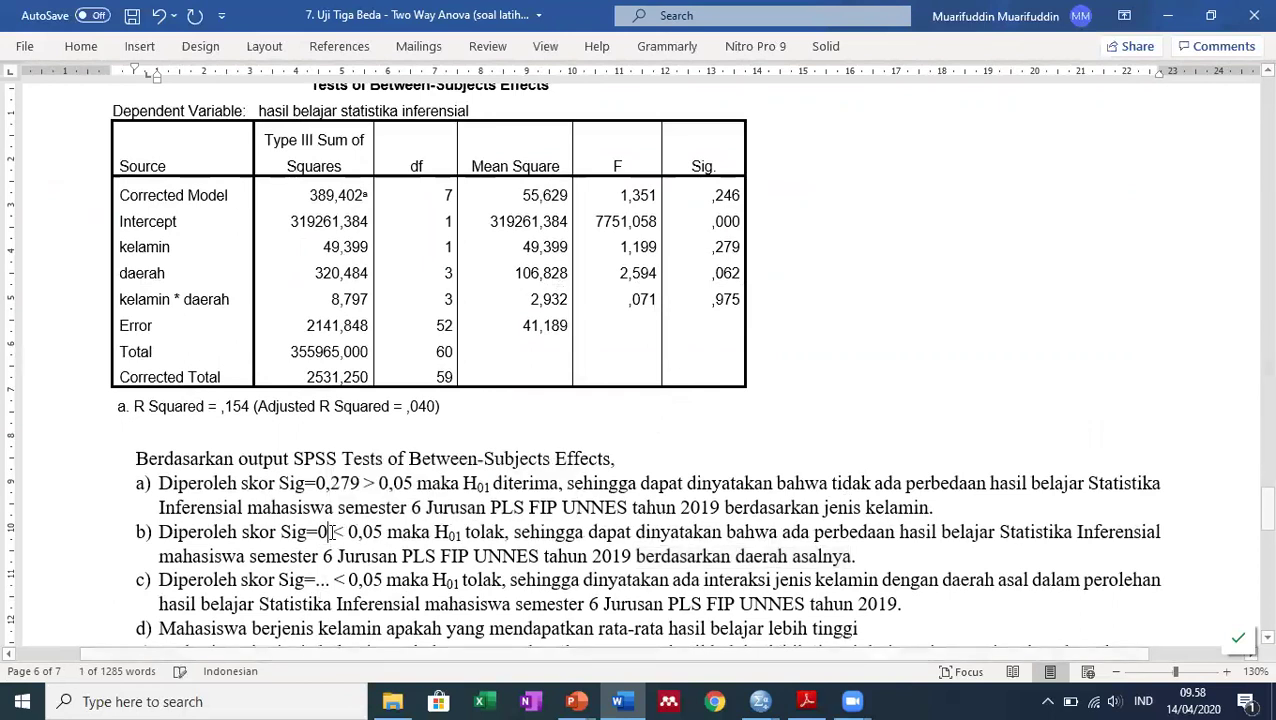
type("062")
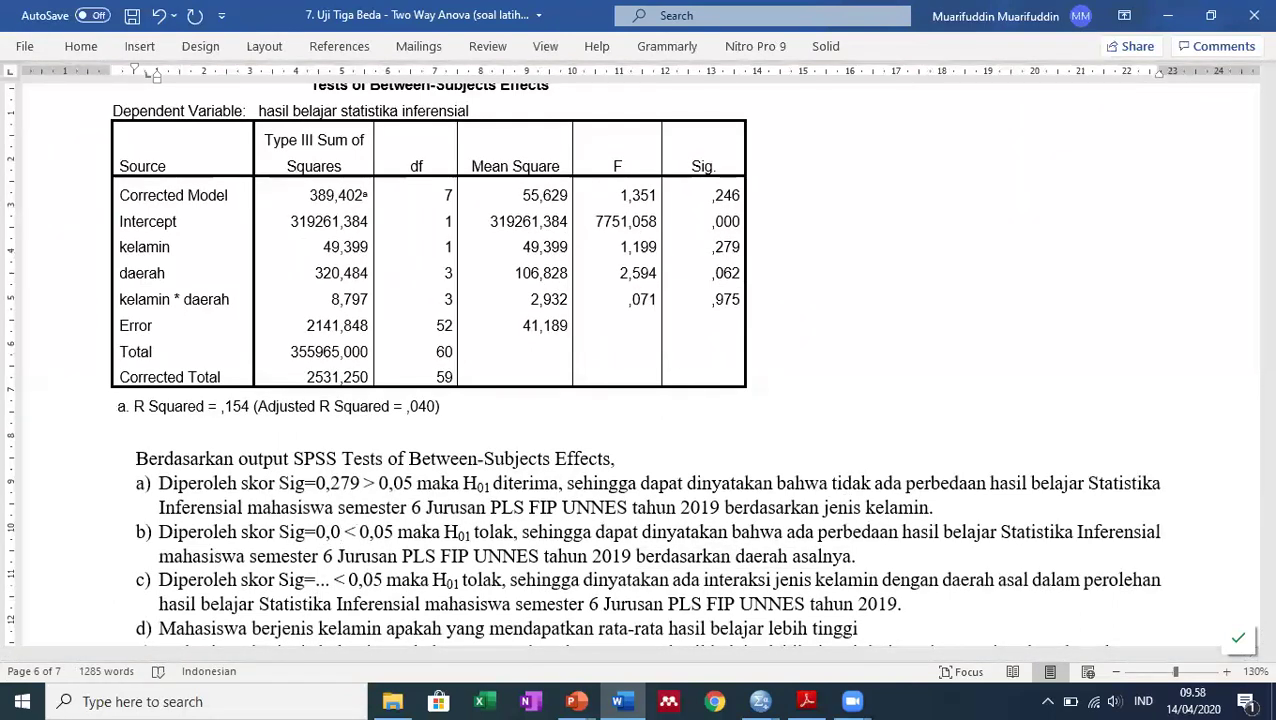
double_click(384, 532)
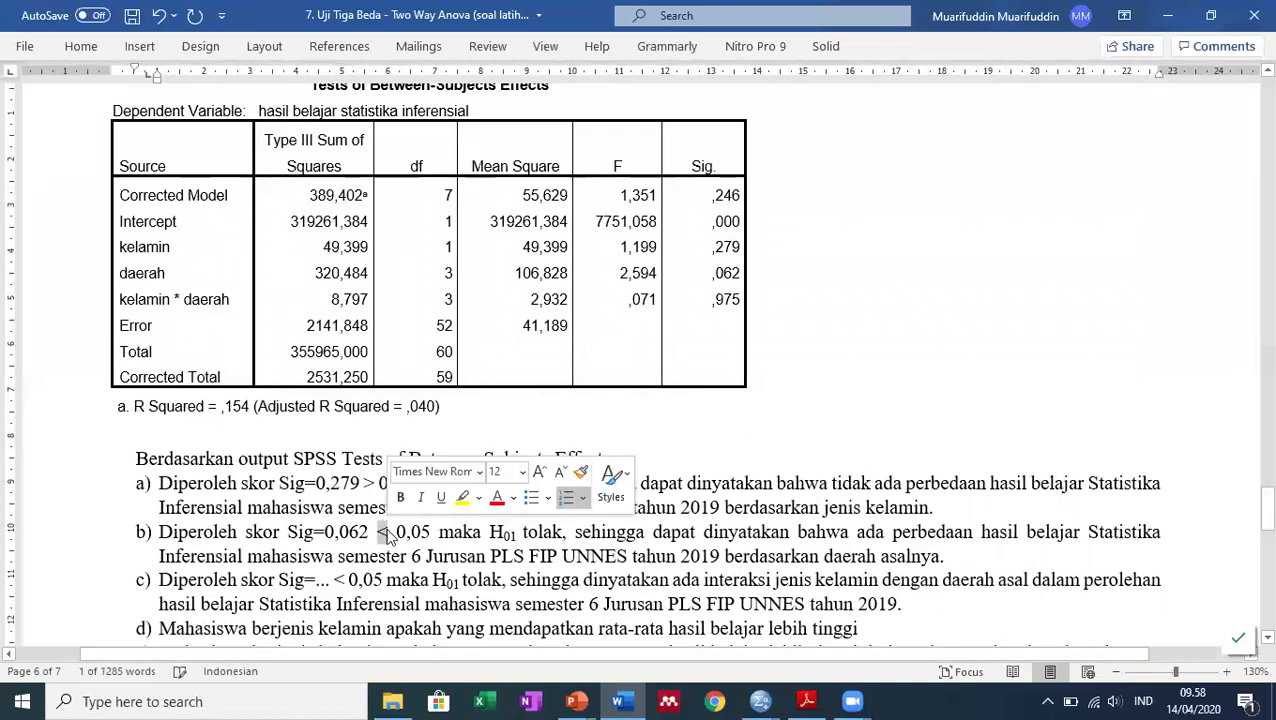
type(">")
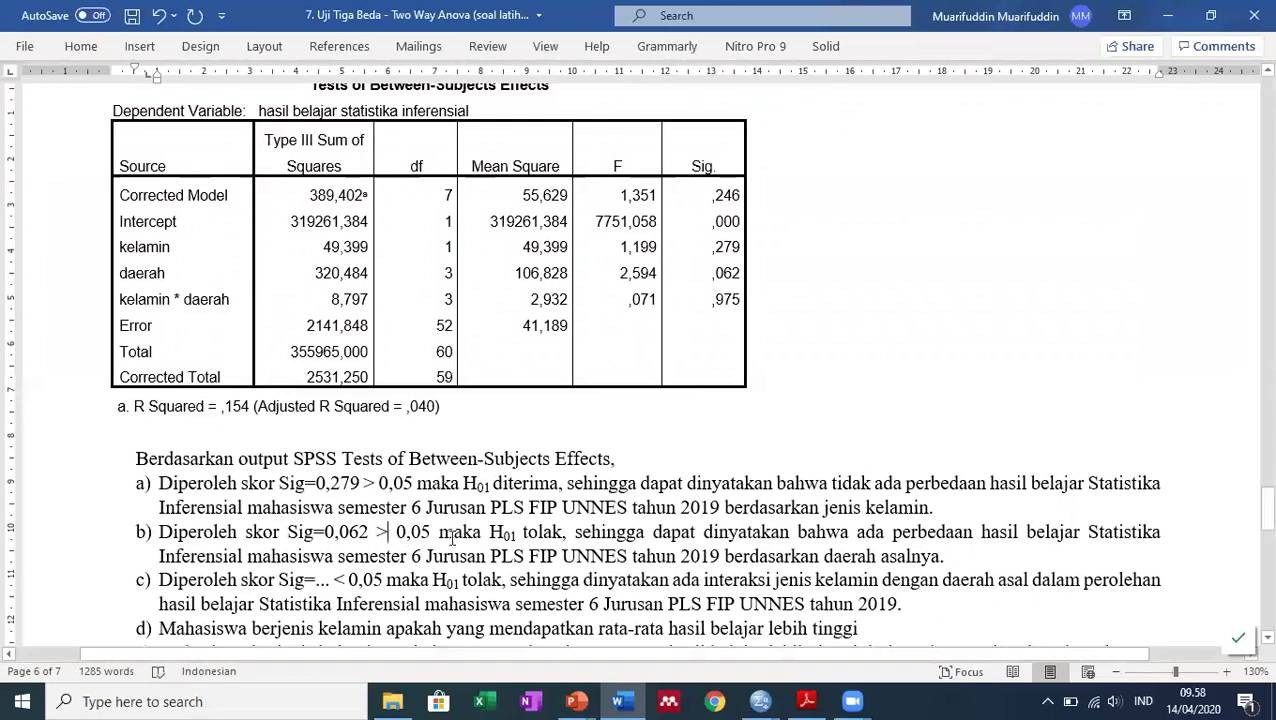
In conclusion b, change the hypothesis to H02, replace "tolak" with "diterima" and insert "tidak" before "ada perbedaan".
left_click_drag(521, 532, 563, 532)
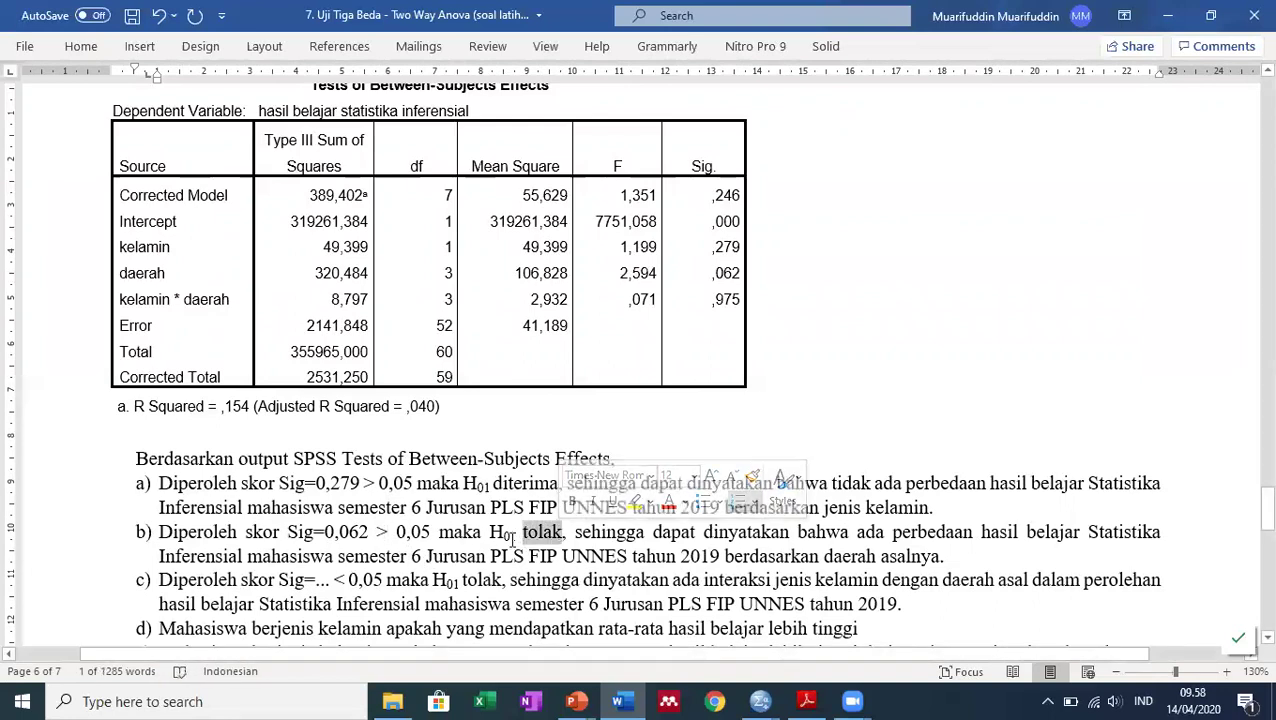
left_click(518, 532)
key("BackSpace")
type("2")
left_click_drag(521, 532, 564, 532)
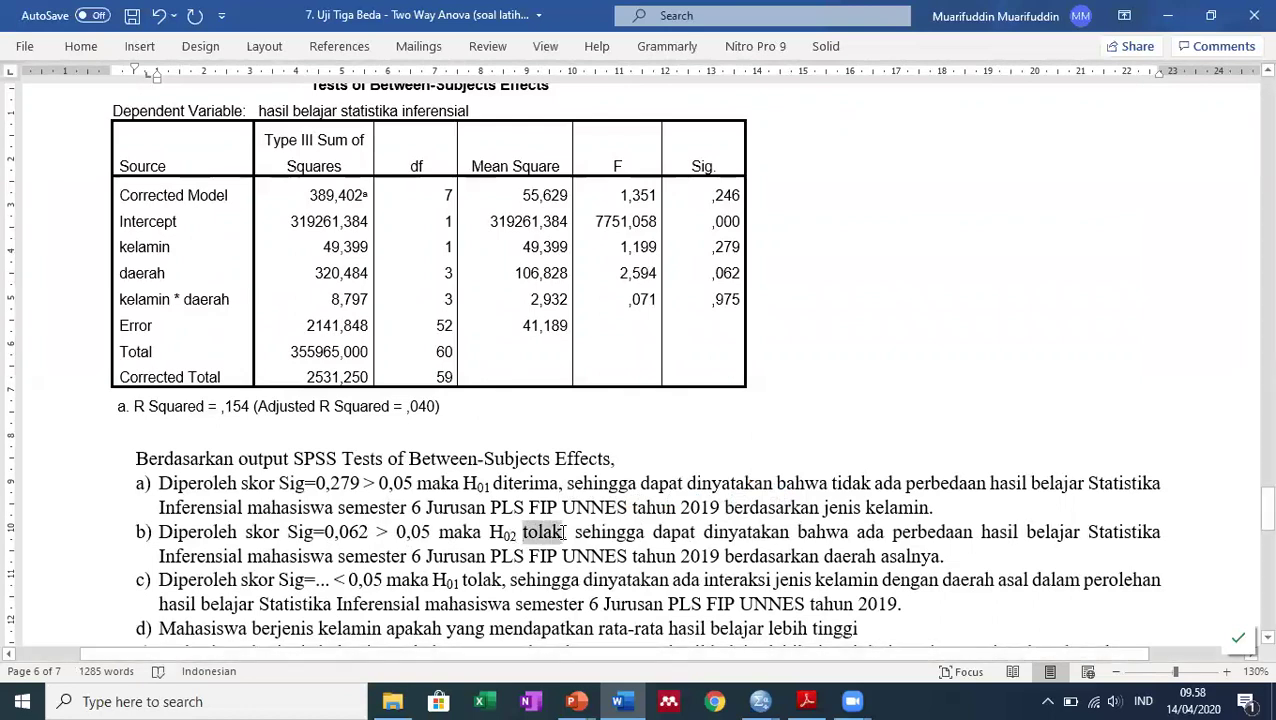
type("diterima,")
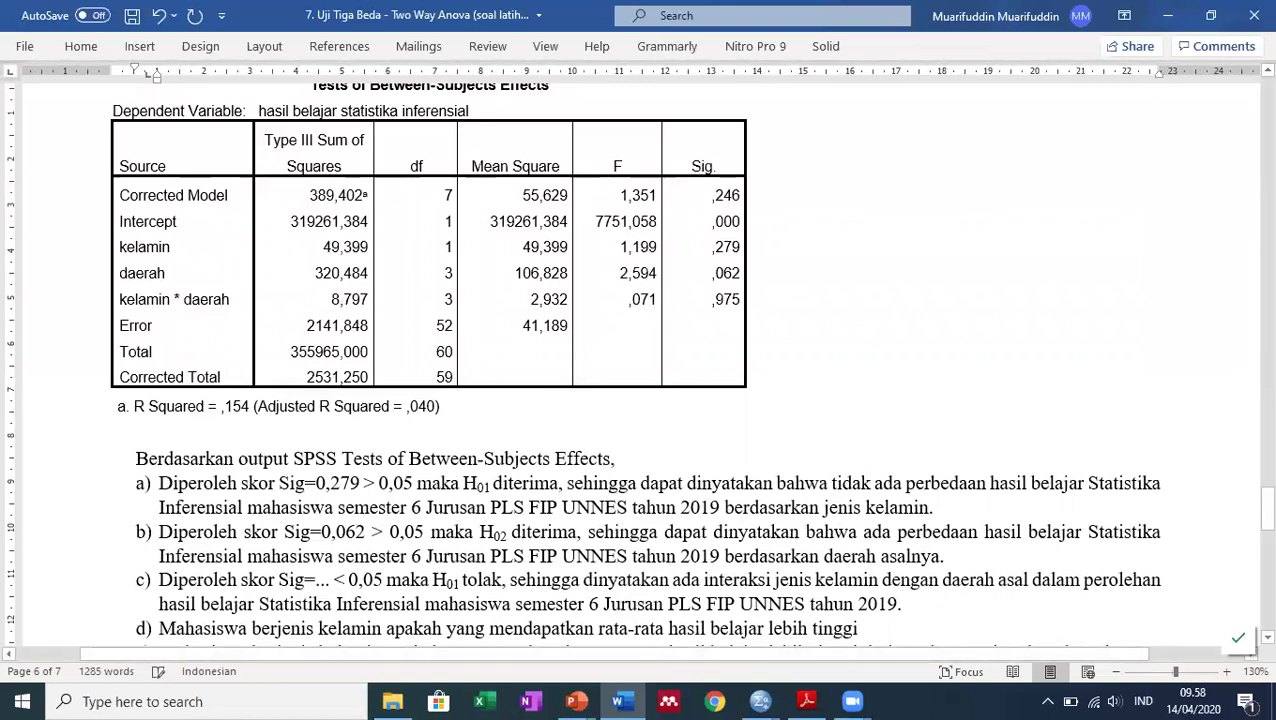
type("tidak")
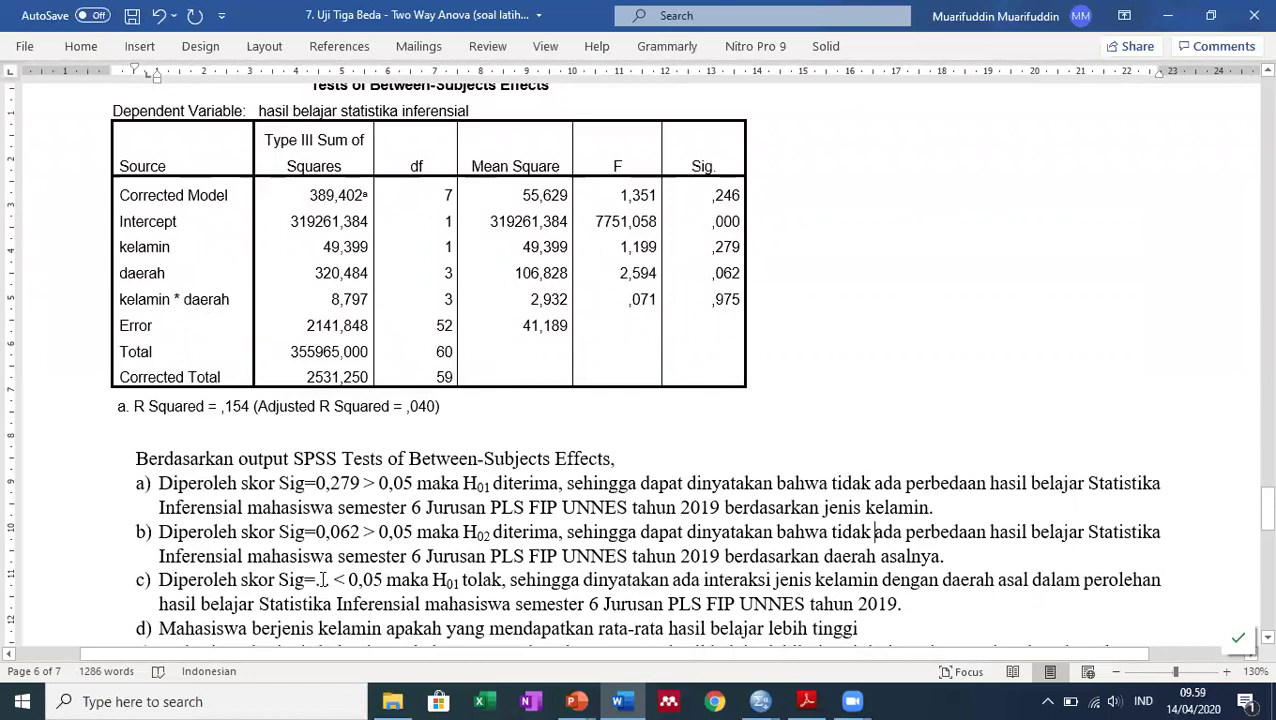
In conclusion c, replace the Sig placeholder with 0,975 and change the comparison sign before 0,05 to ">".
left_click_drag(315, 580, 328, 581)
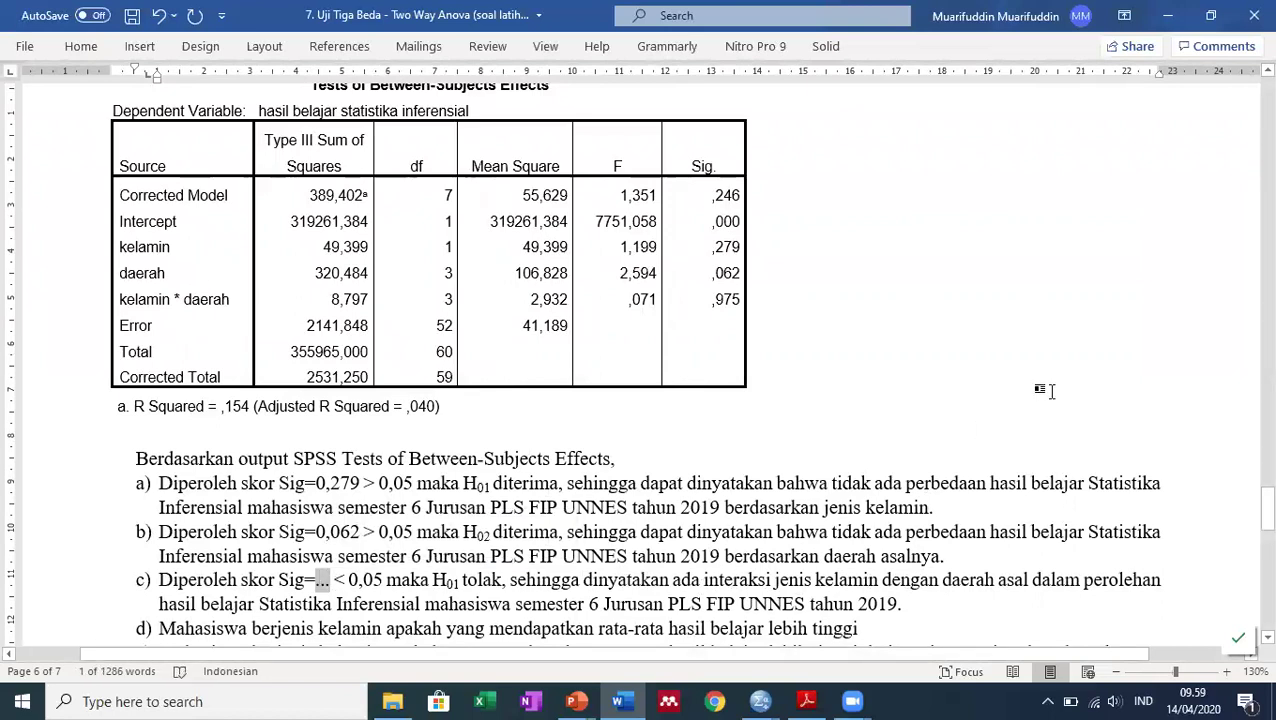
type("0,")
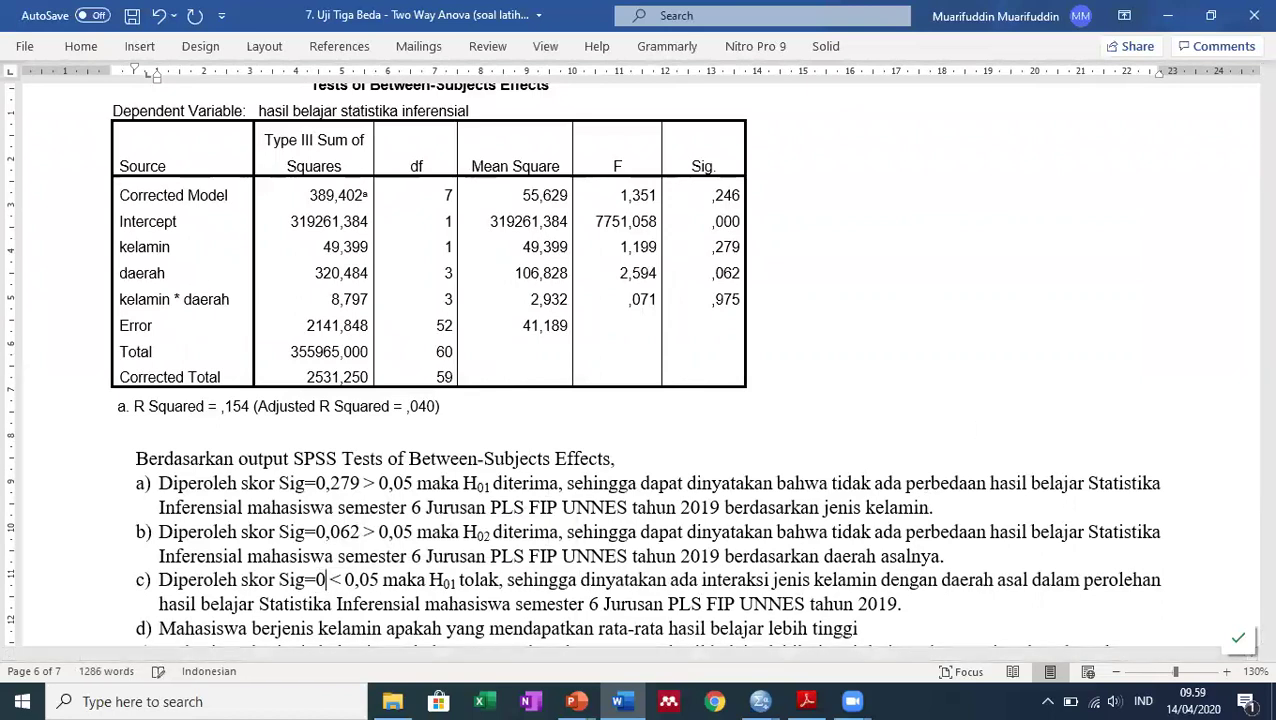
type("975")
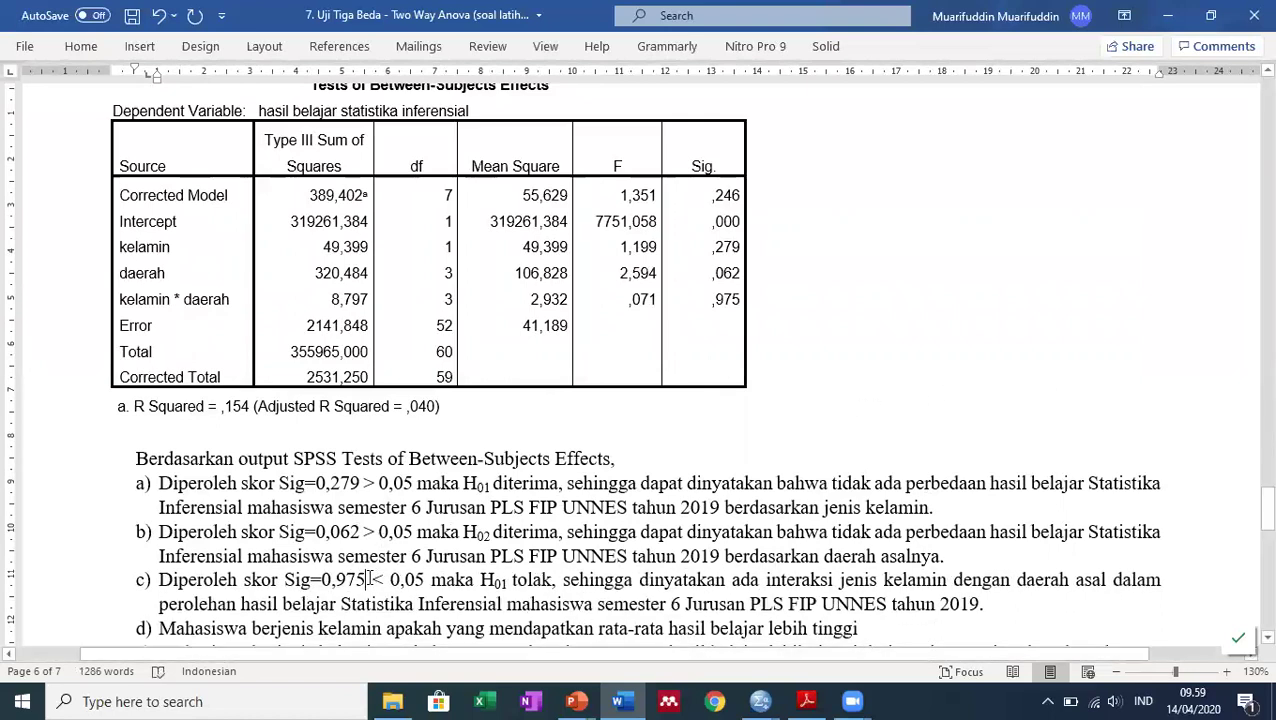
left_click_drag(383, 579, 372, 579)
type(">")
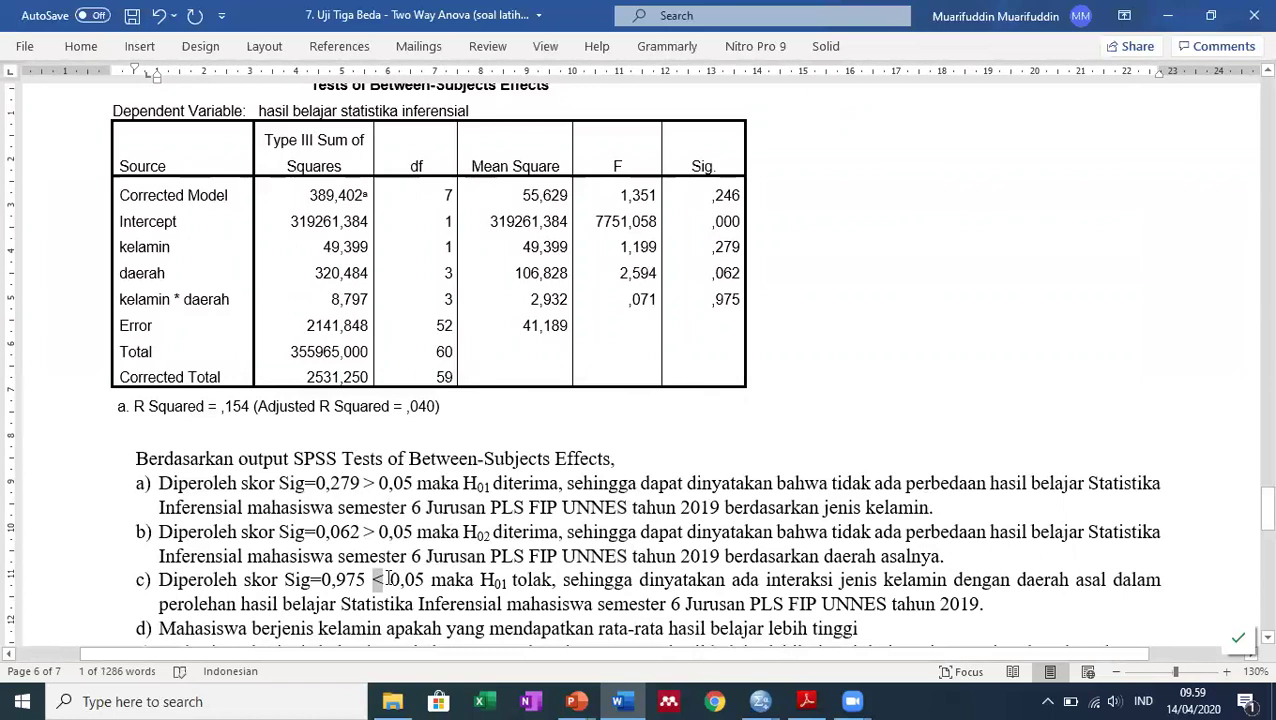
Replace "tolak" with "diterima" in conclusion c.
double_click(514, 579)
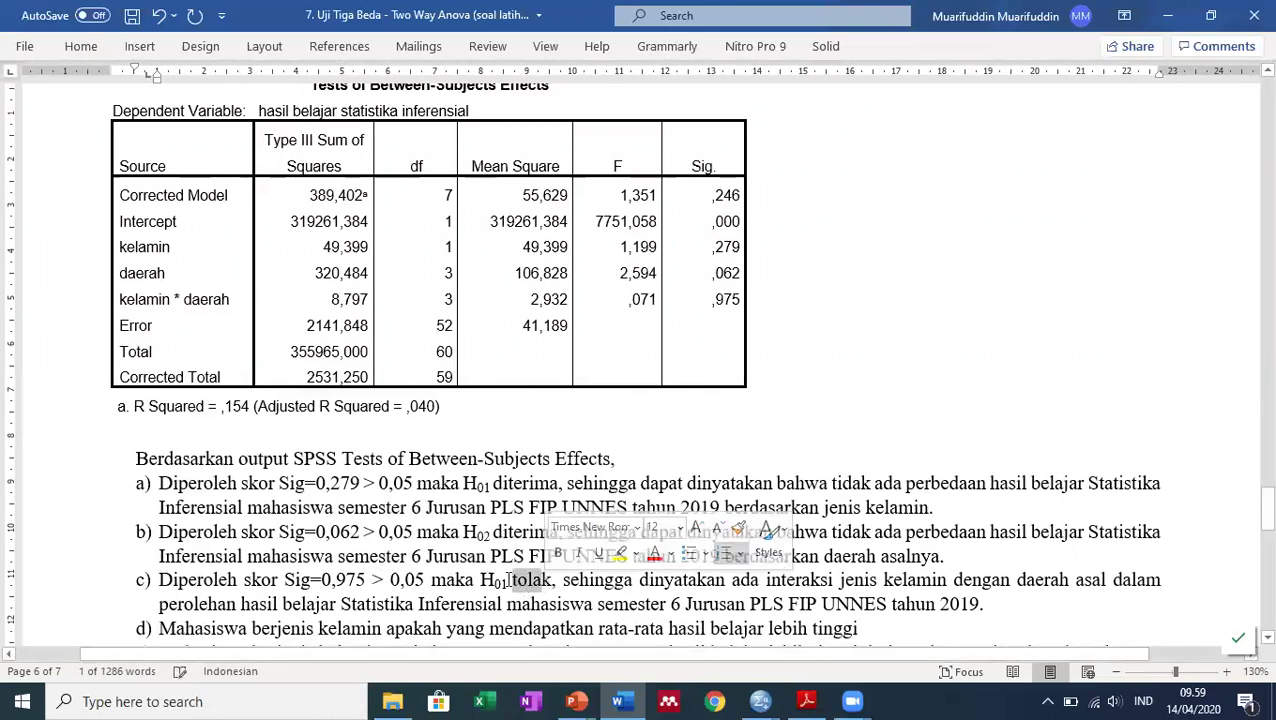
type("dik")
key("Left")
type("terima")
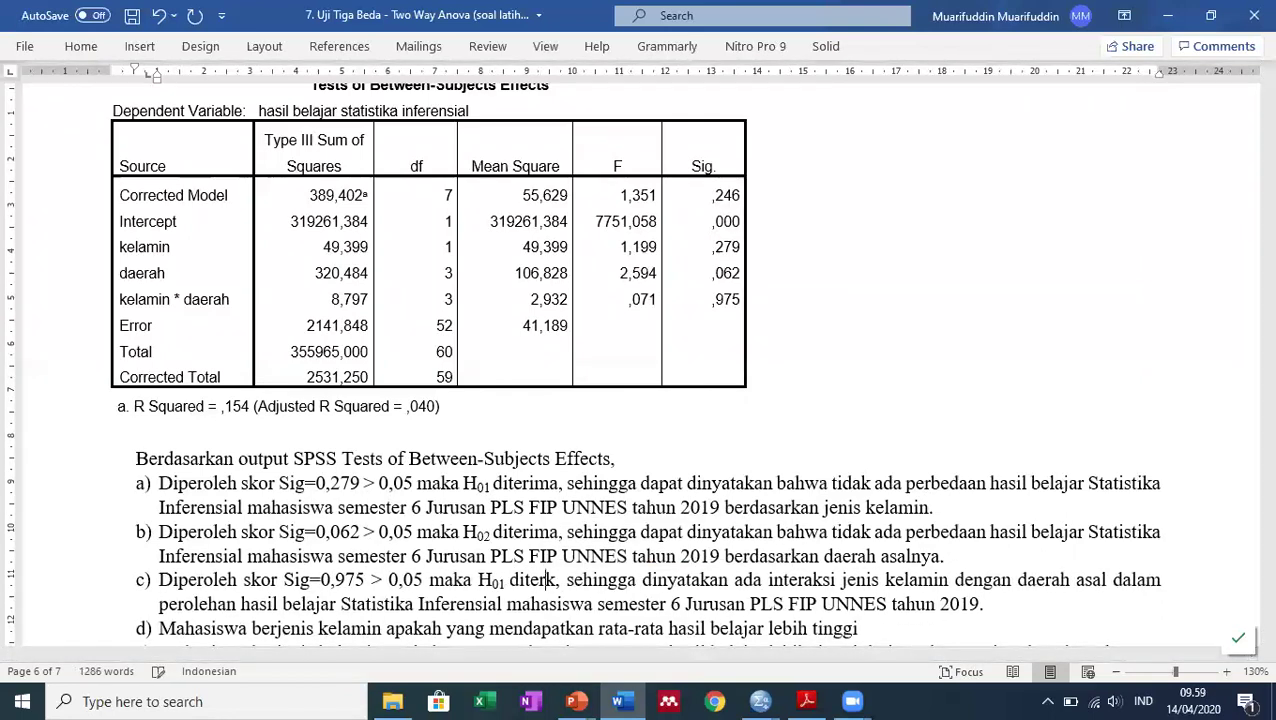
key("Delete")
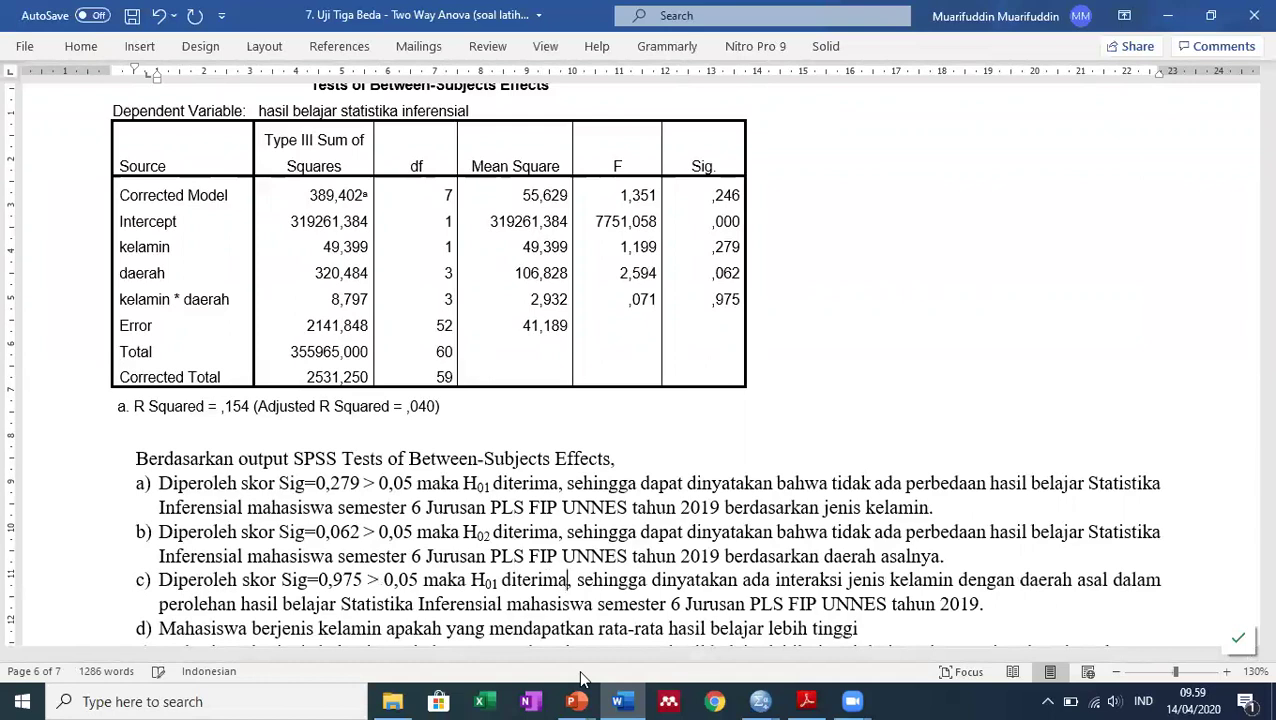
In conclusion c, change the hypothesis to H03 and insert "tidak" before "ada interaksi".
left_click(493, 586)
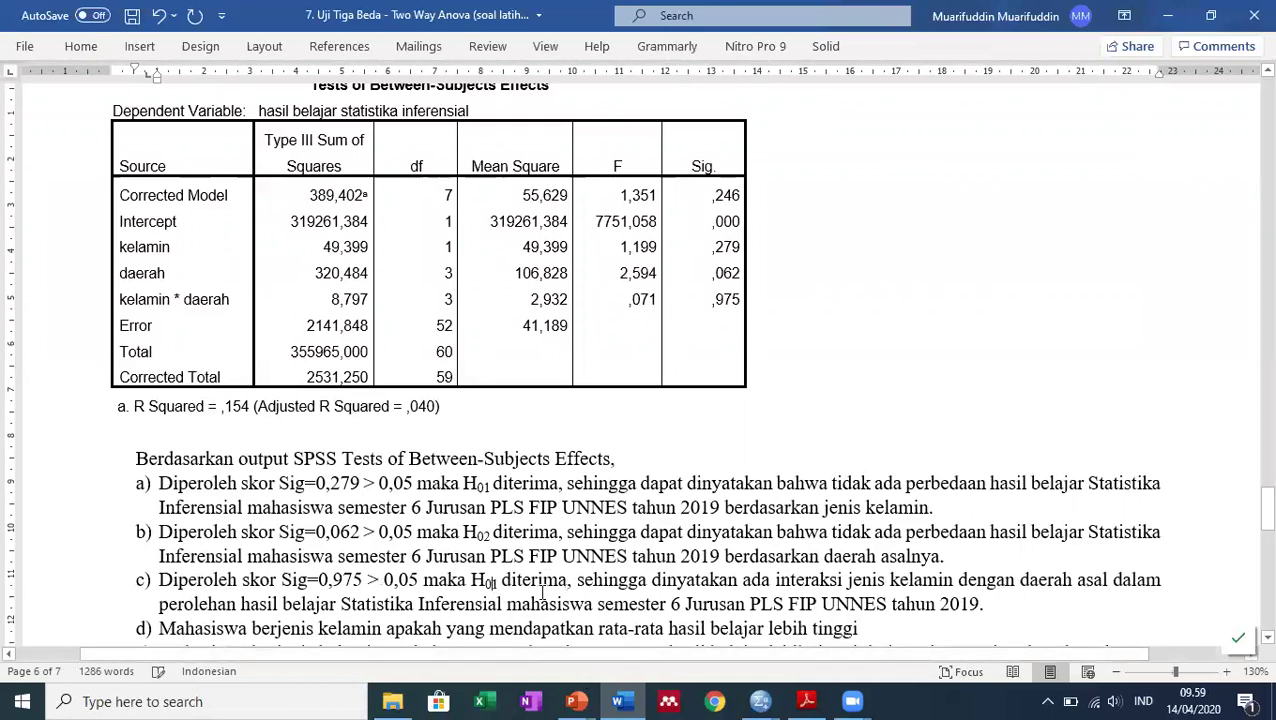
key("Delete")
type("3")
left_click(743, 580)
type("tidak")
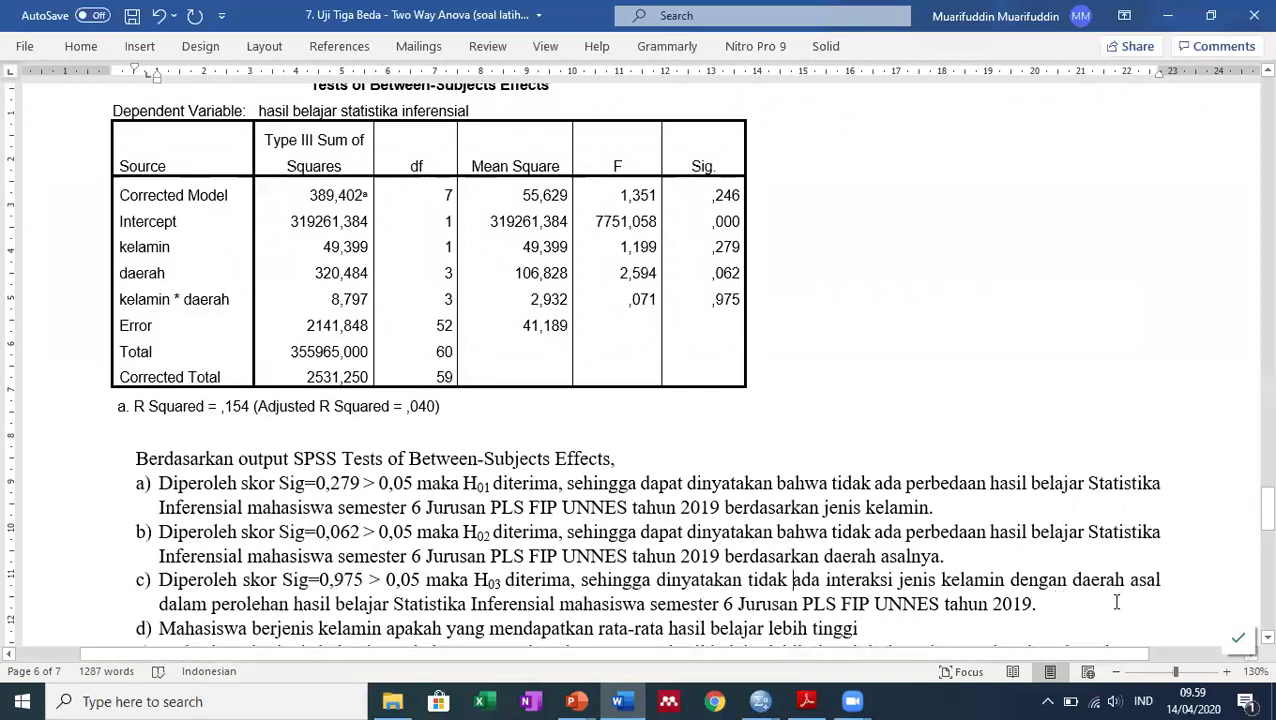
Insert two unnumbered blank lines below item d, "Mahasiswa berjenis kelamin apakah yang mendapatkan rata-rata hasil belajar lebih tinggi".
scroll(1116, 601, "down", 1)
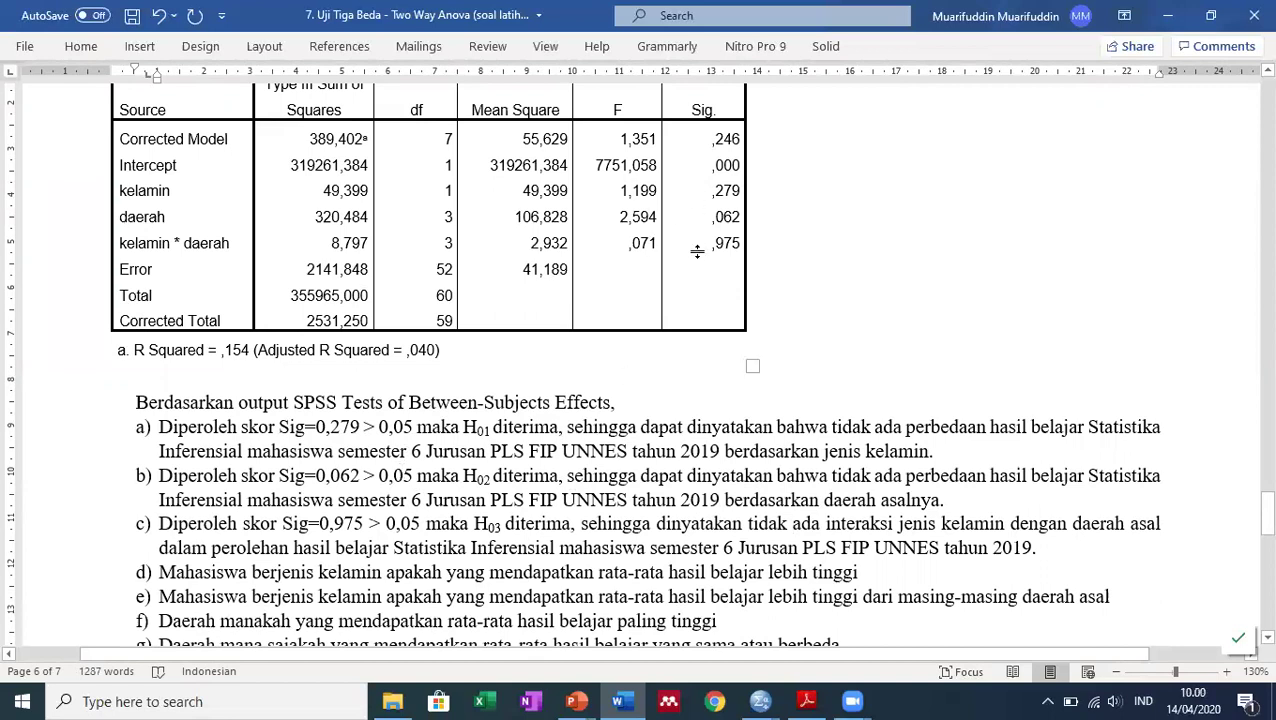
scroll(660, 369, "down", 1)
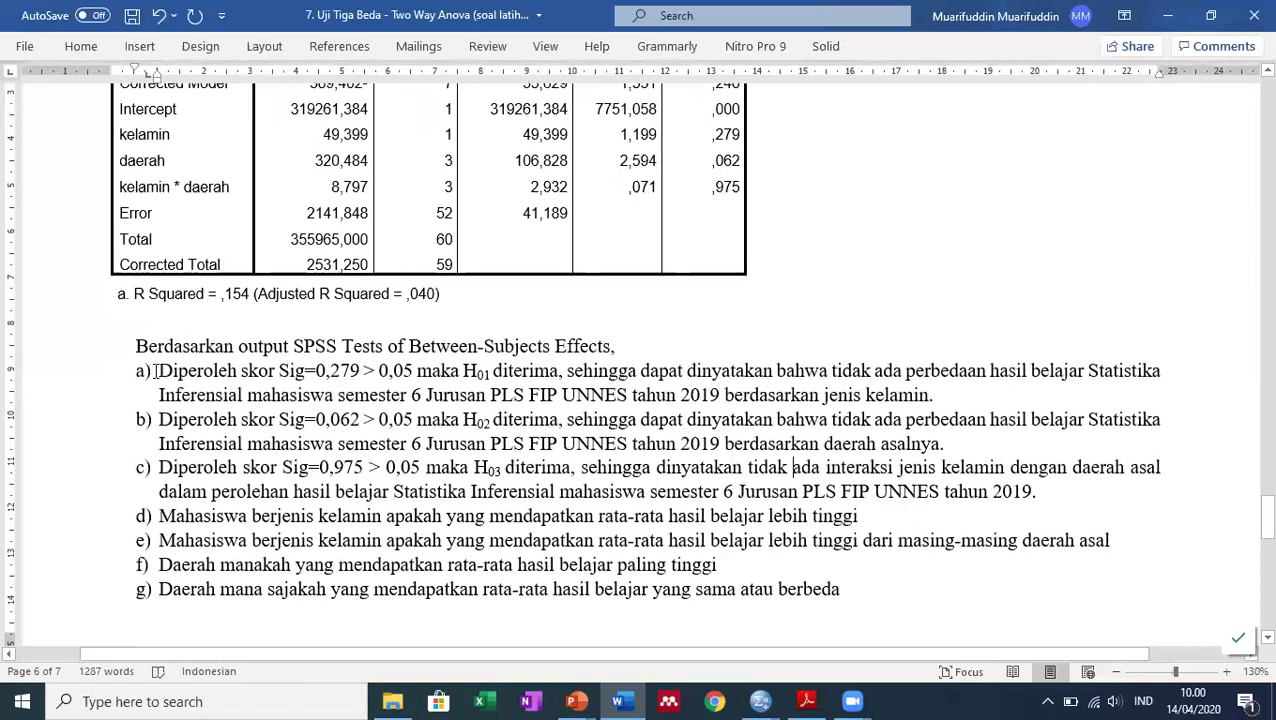
left_click_drag(1049, 492, 115, 375)
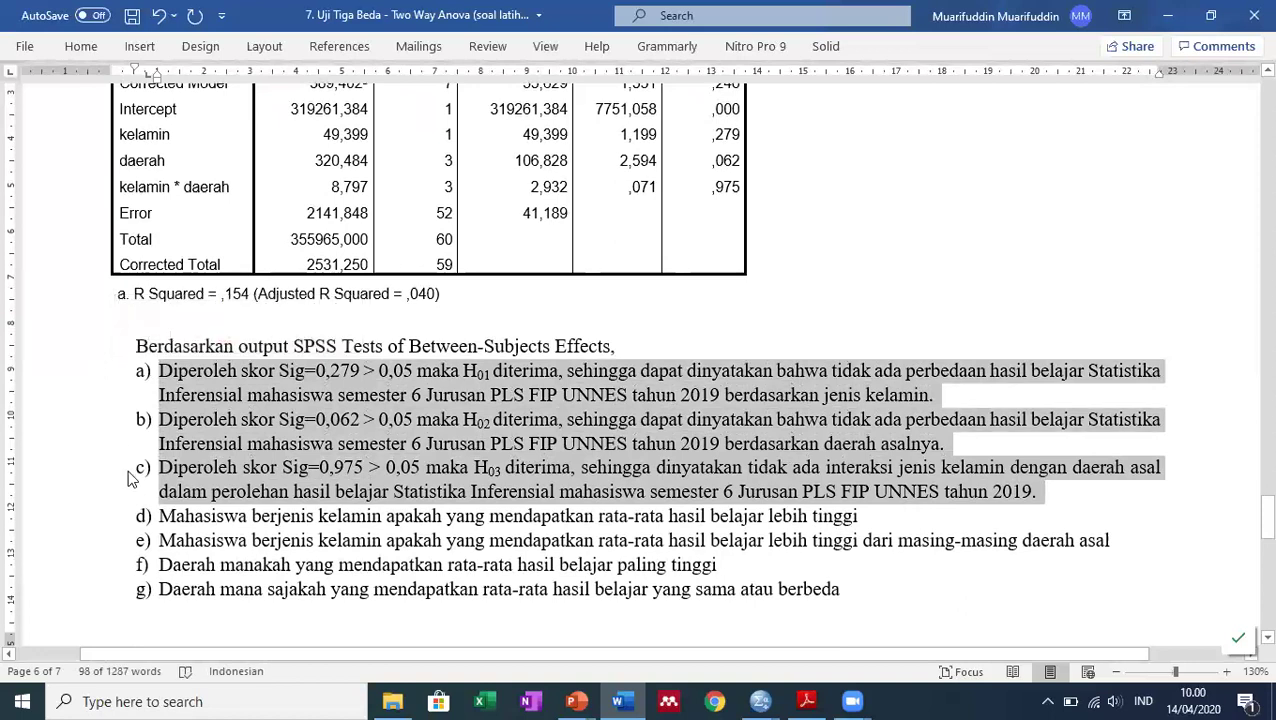
scroll(128, 480, "down", 1)
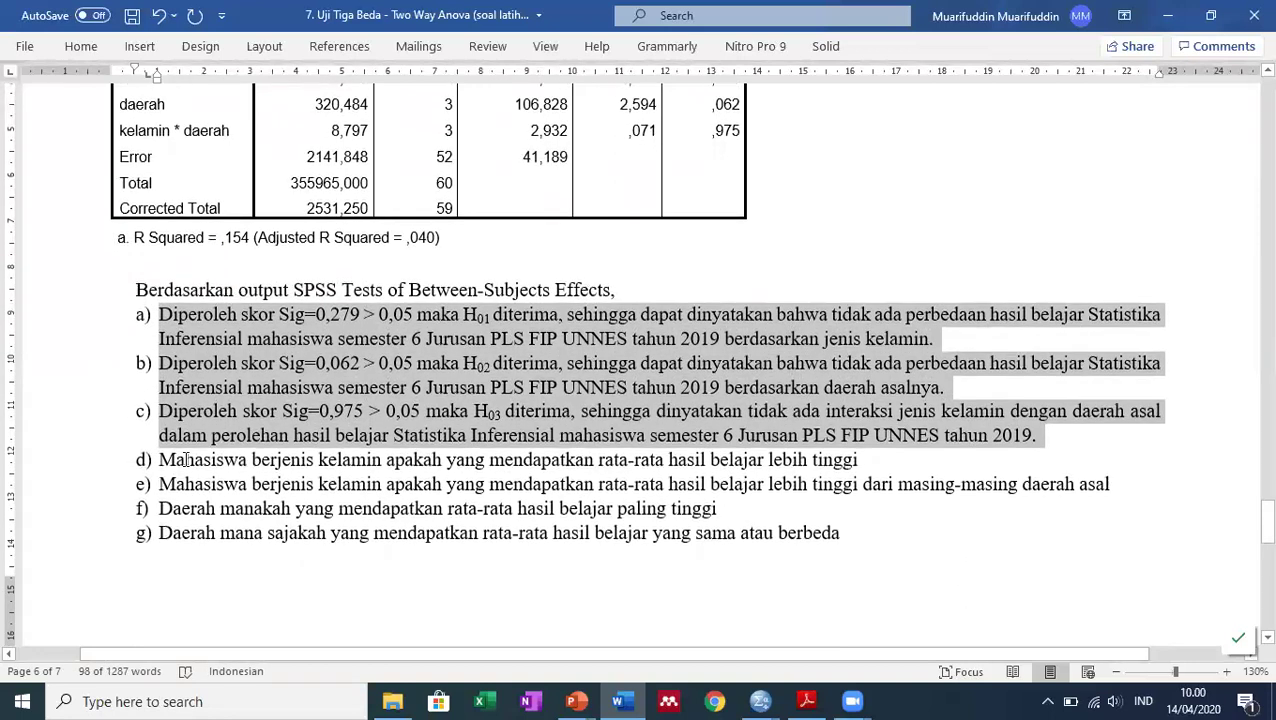
left_click(186, 460)
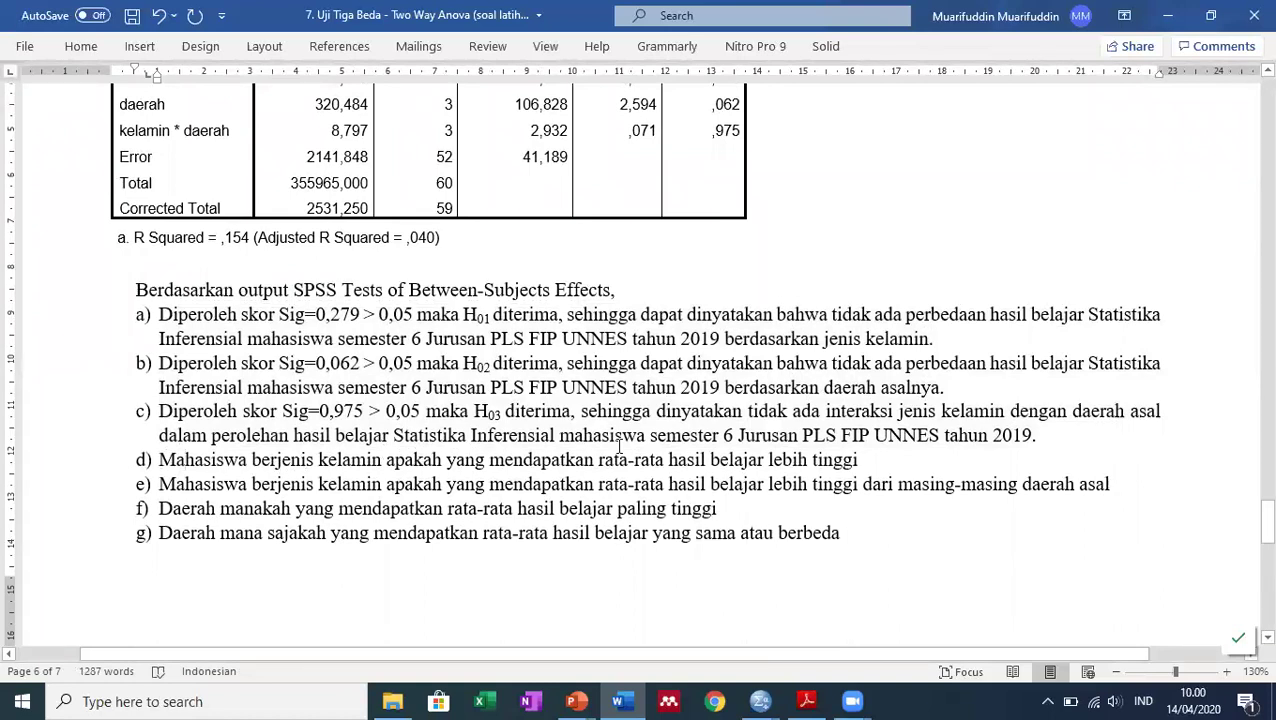
left_click(867, 458)
key("Return")
key("BackSpace")
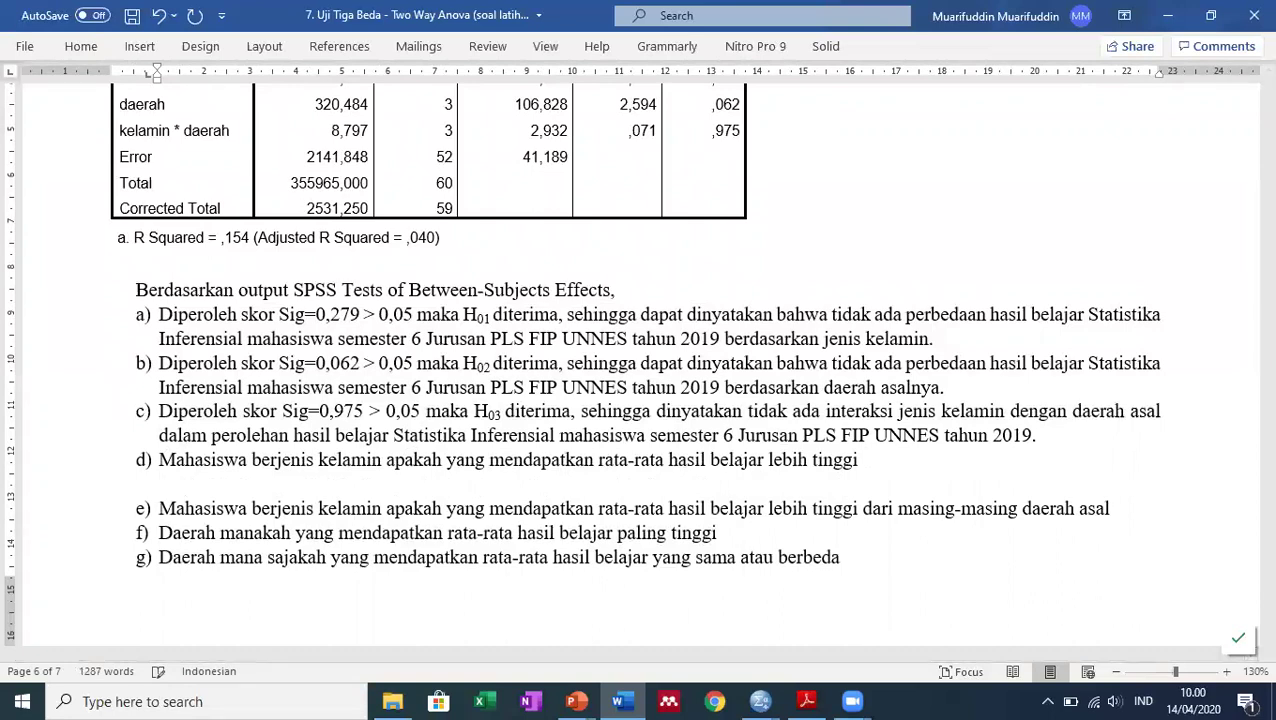
key("Return")
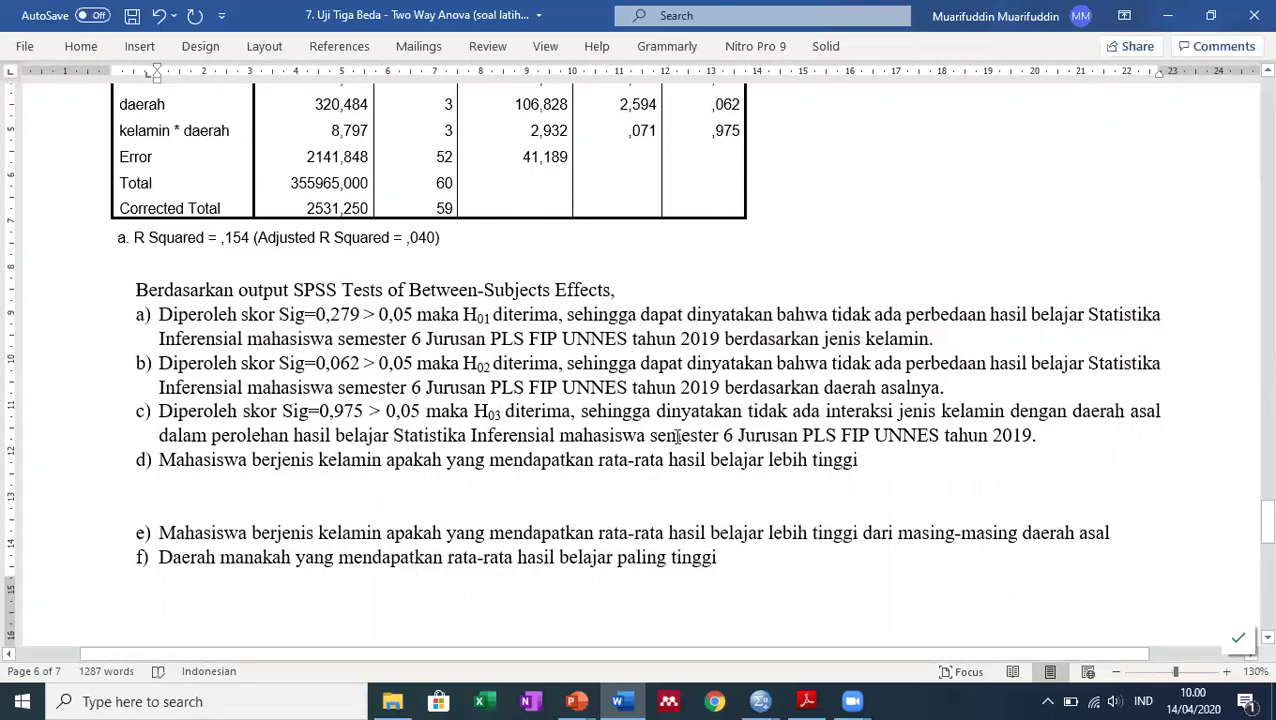
Copy the "Estimated Marginal Means" heading from the SPSS output and paste it below item d in the Word report.
mouse_move(766, 698)
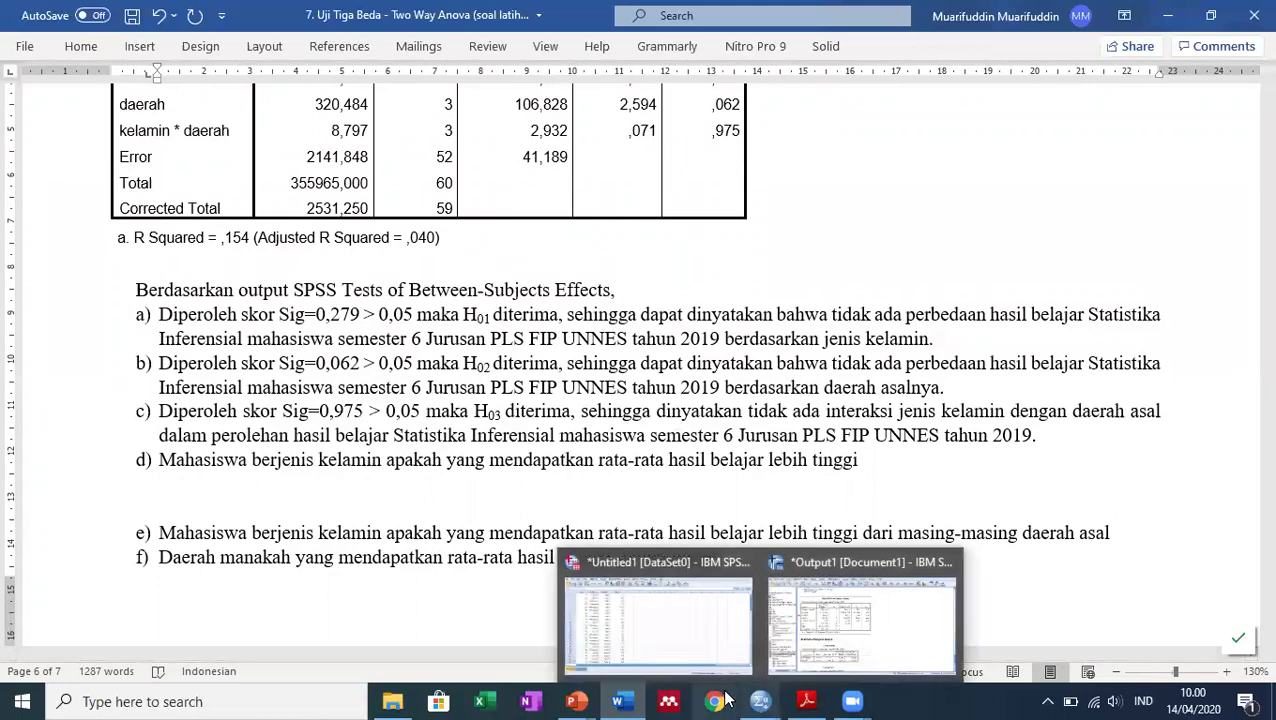
mouse_move(780, 657)
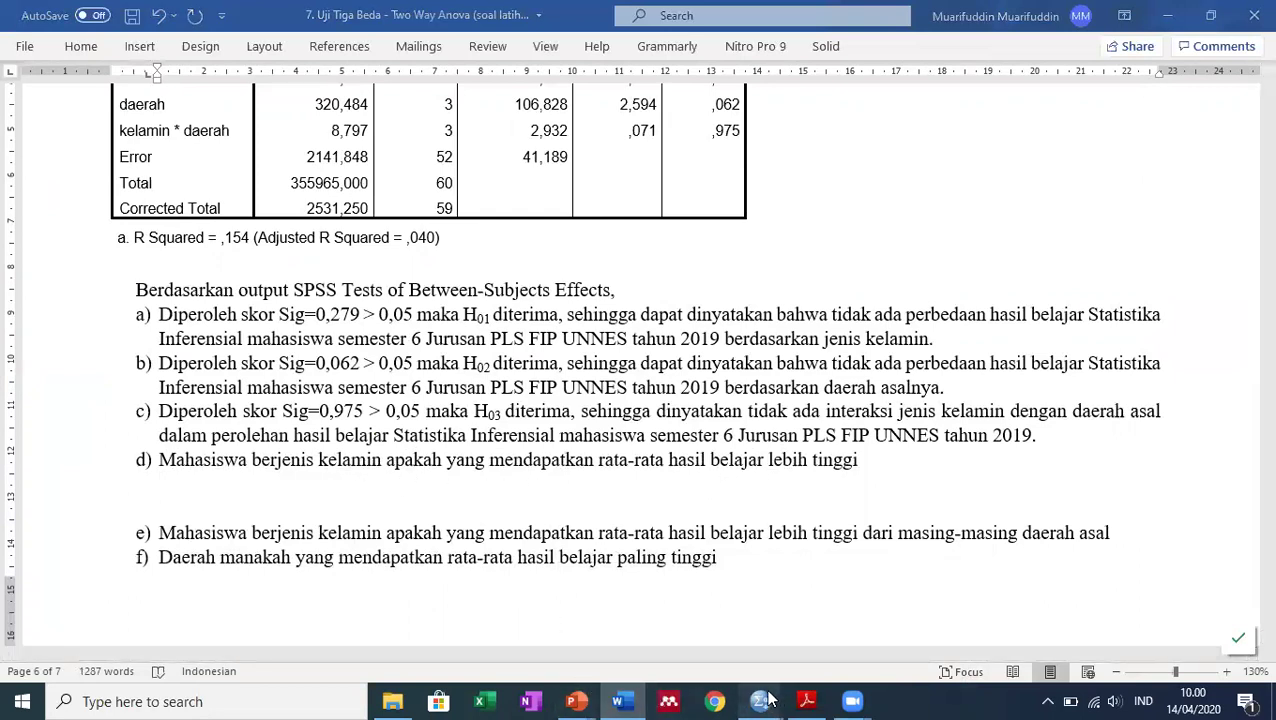
left_click(825, 630)
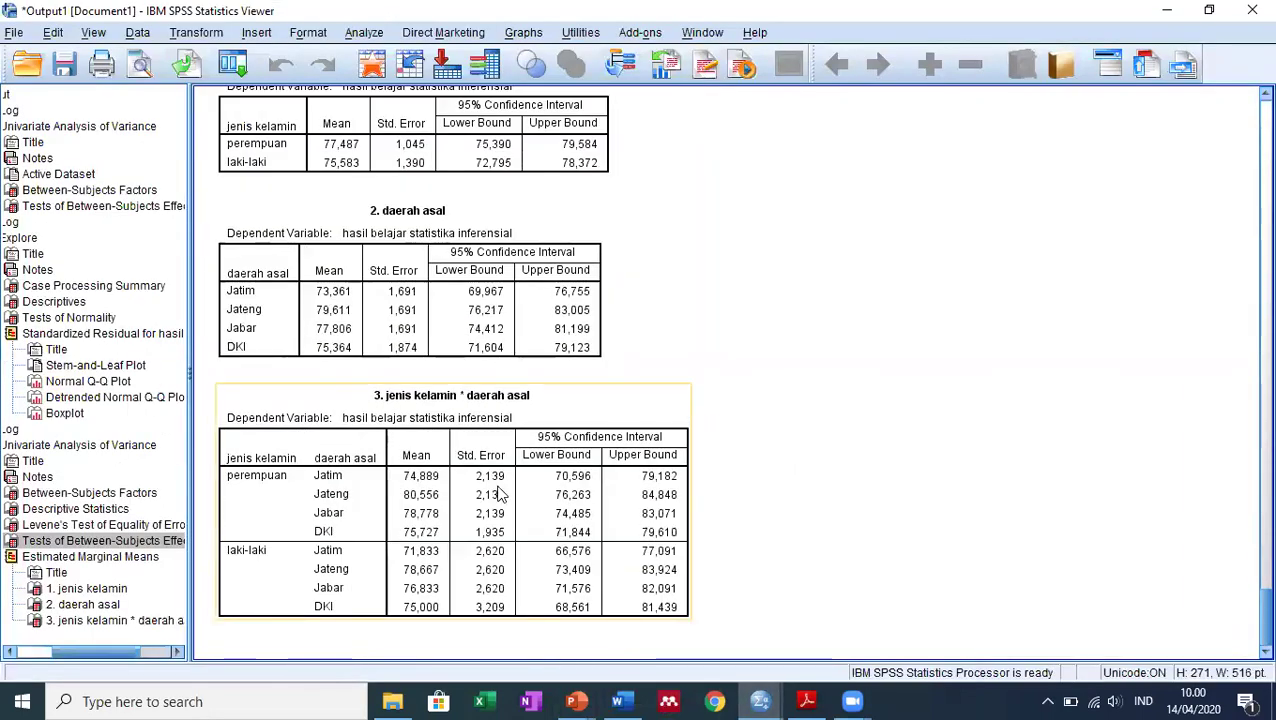
scroll(485, 465, "up", 3)
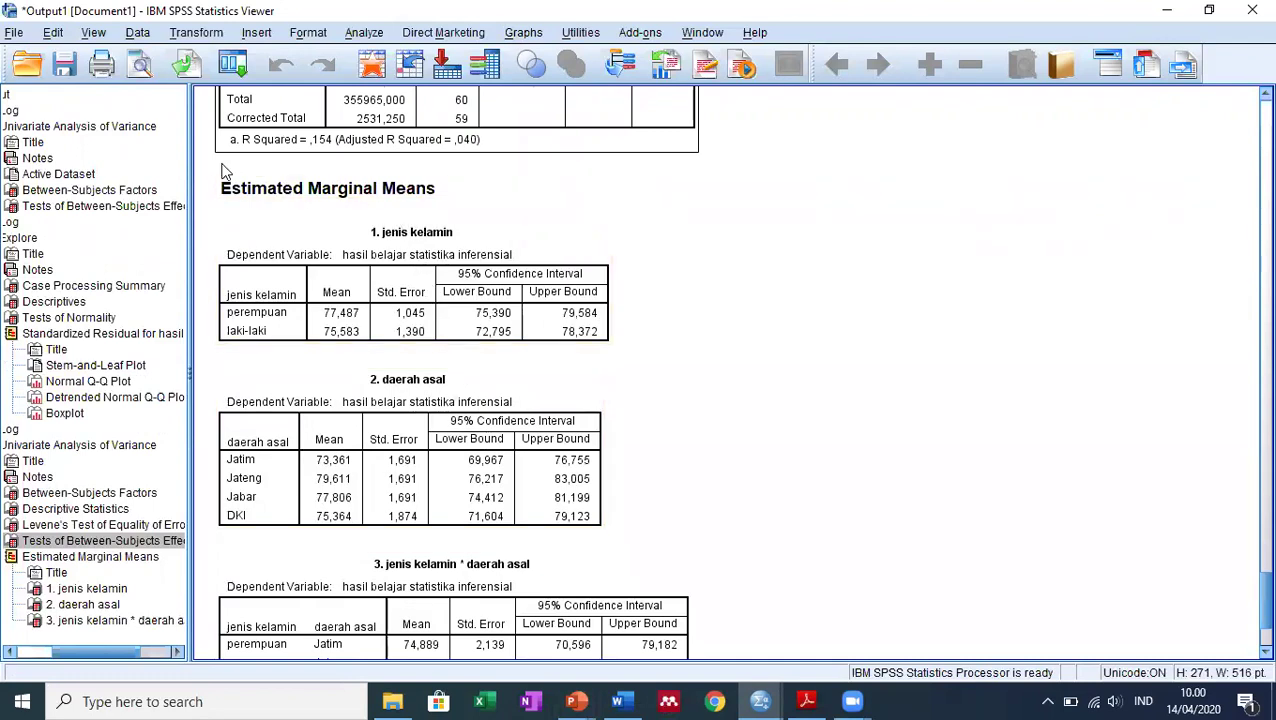
left_click(413, 190)
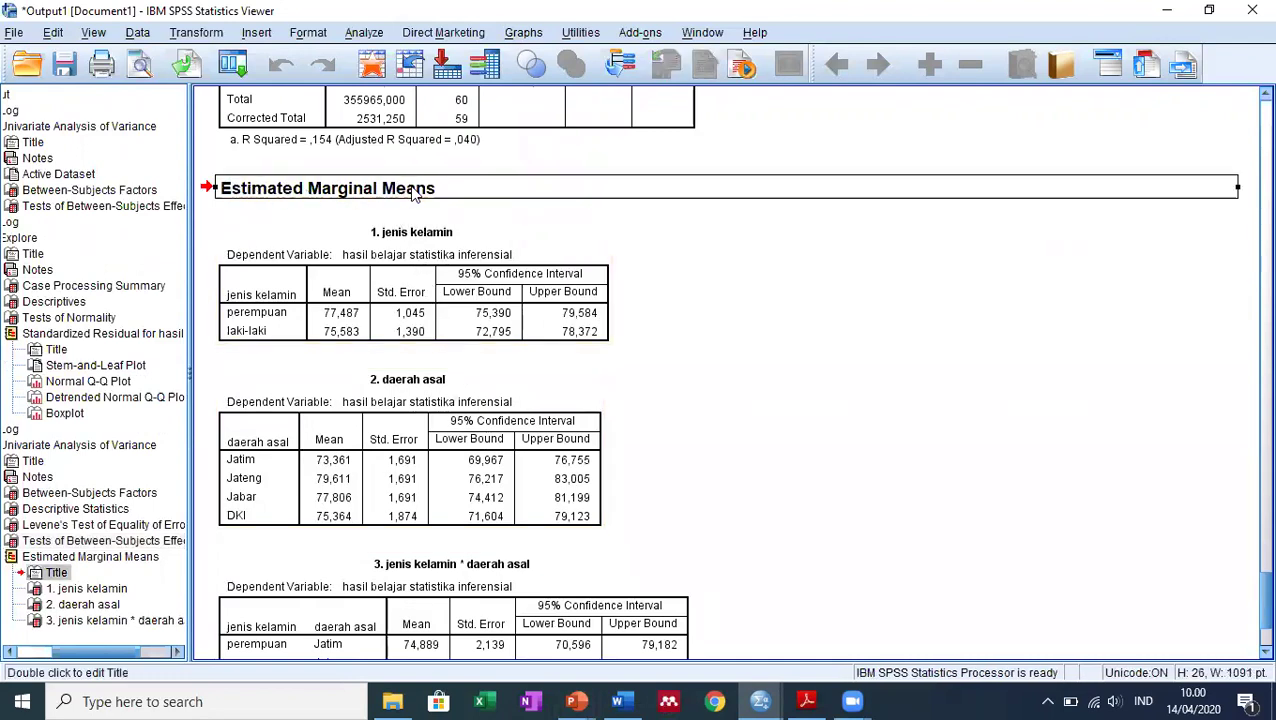
left_click(617, 701)
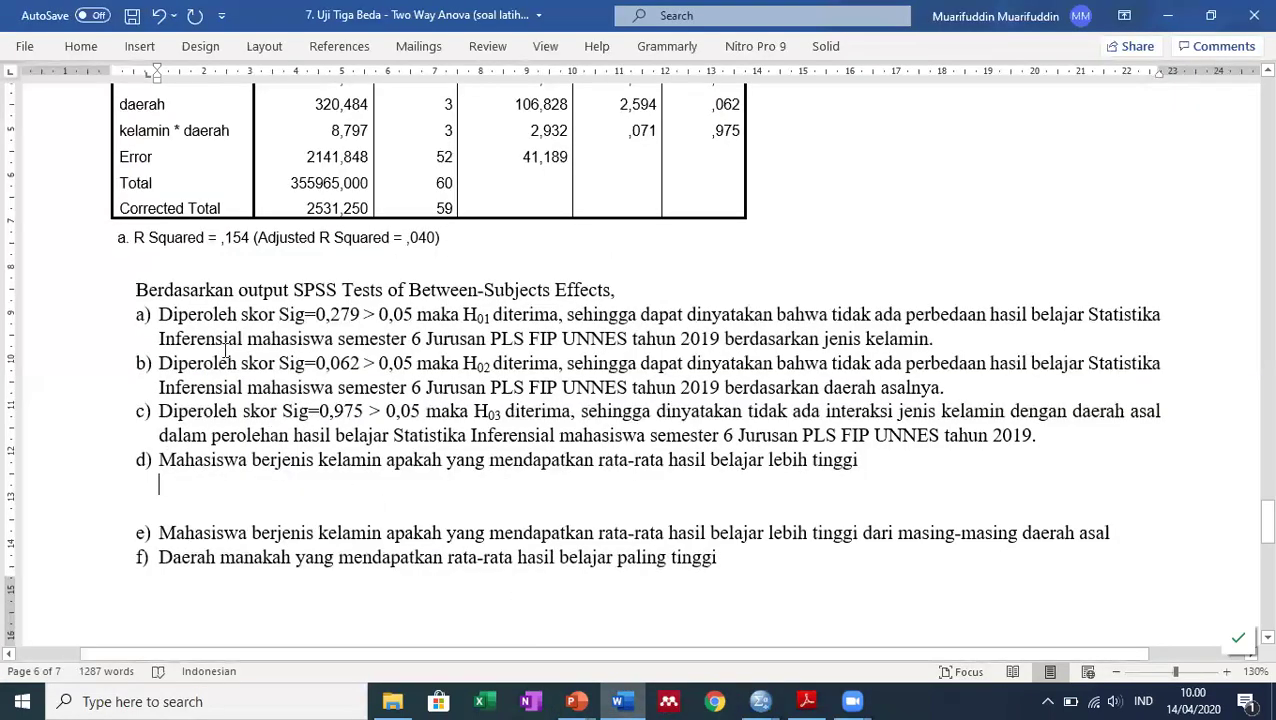
type("Estimated Marginal Means")
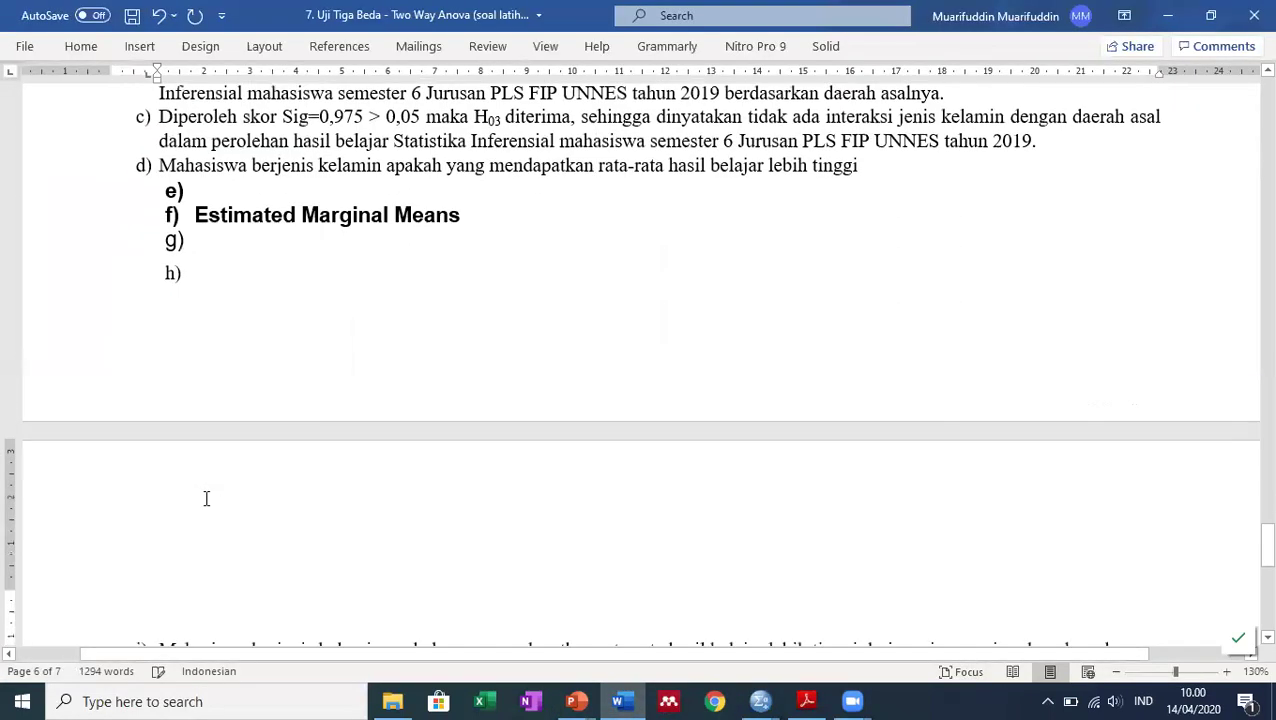
Delete the empty numbered items g and h below the pasted "Estimated Marginal Means" heading.
left_click(160, 16)
left_click_drag(192, 273, 148, 242)
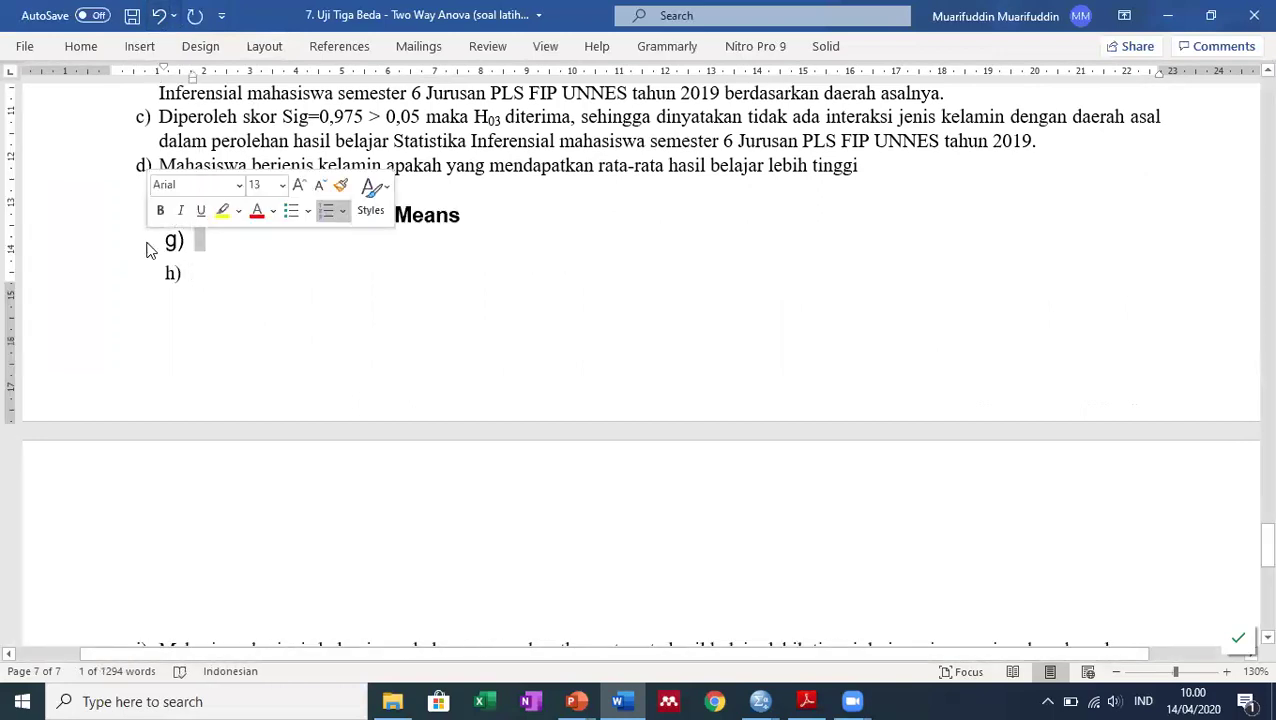
key("BackSpace")
key("BackSpace")
key("BackSpace")
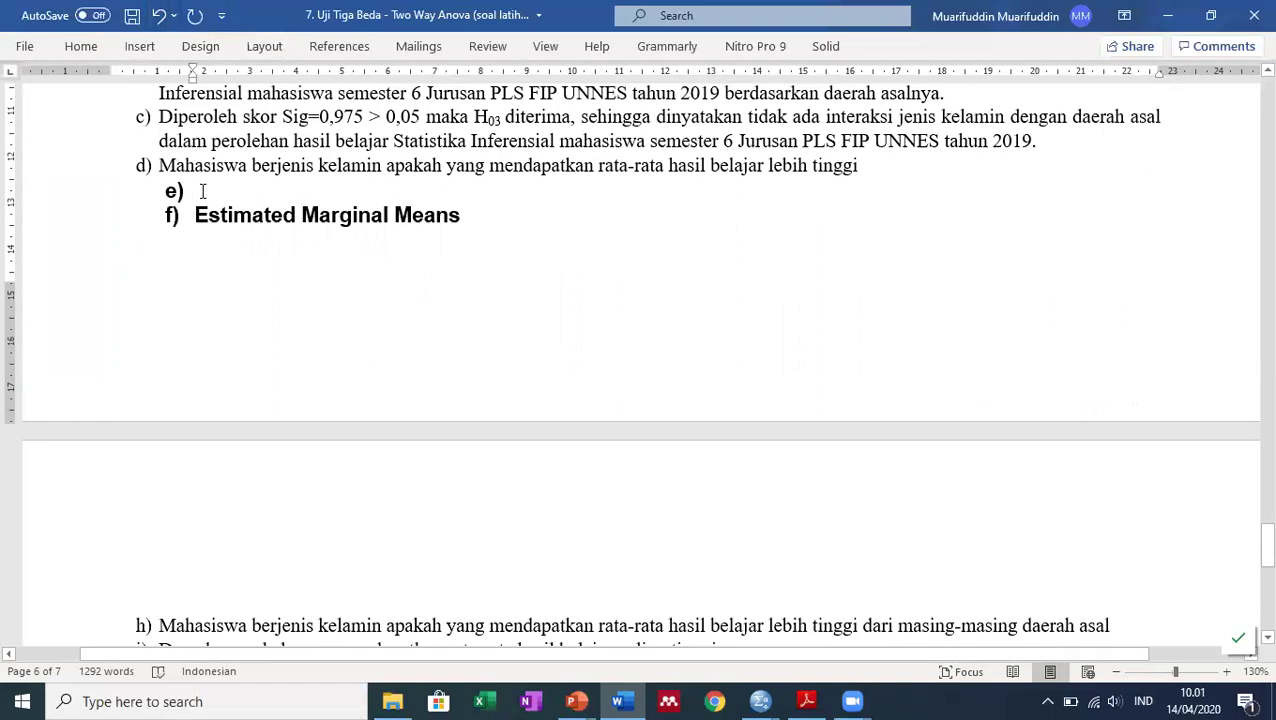
Remove the list numbering from the blank line and the "Estimated Marginal Means" heading, and indent the heading to the text of item d.
key("Delete")
key("BackSpace")
key("BackSpace")
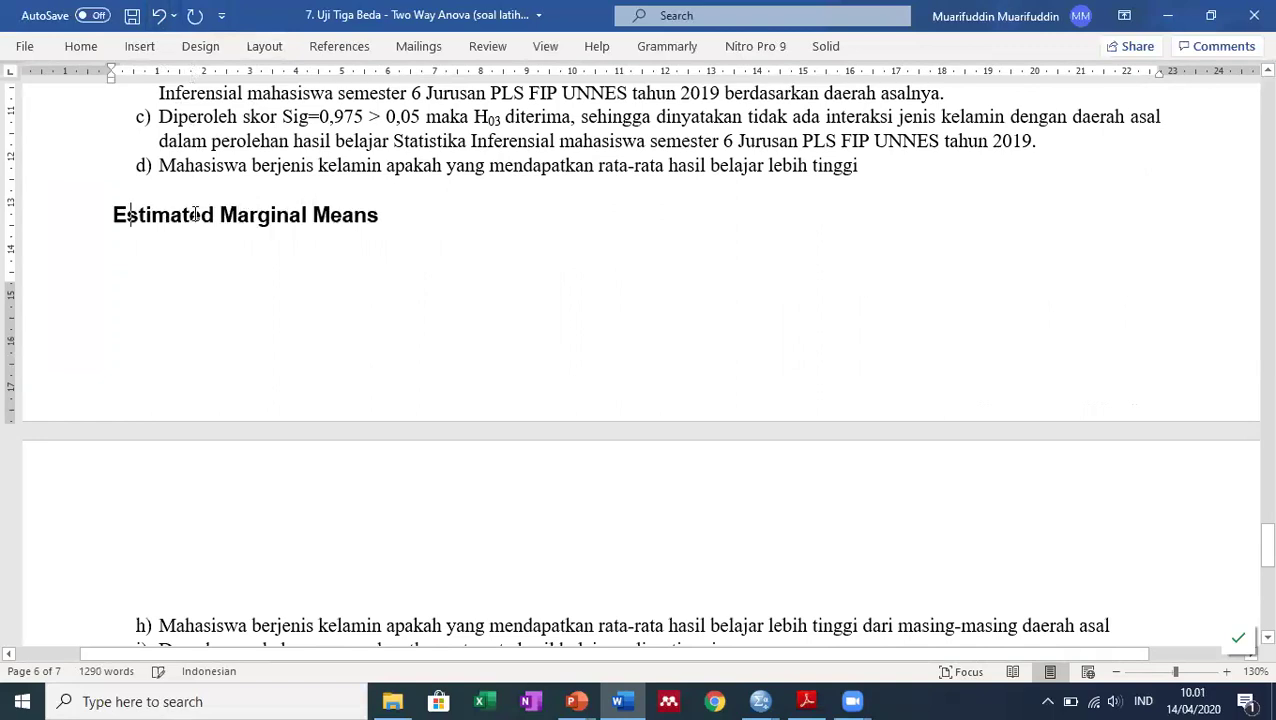
key("Tab")
key("Tab")
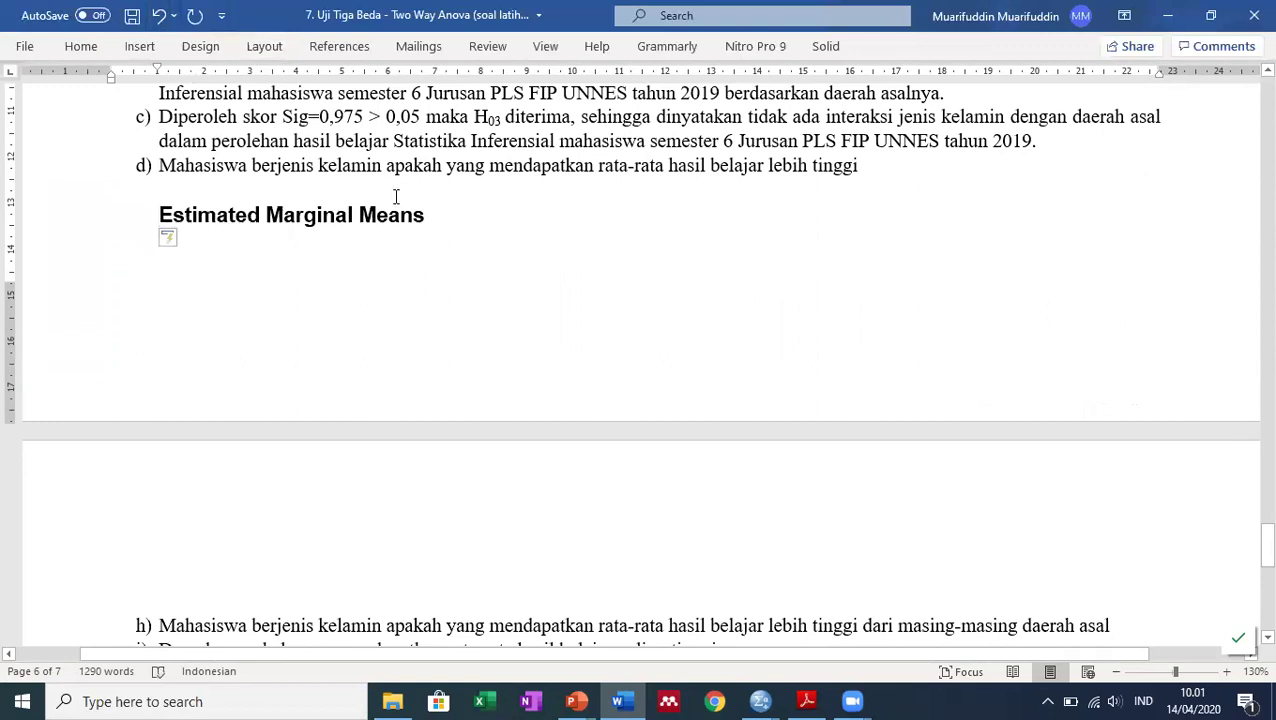
Insert unnumbered blank lines below item c until item d starts on the following page.
left_click(1051, 142)
key("Return")
key("BackSpace")
key("Return")
key("Return")
key("Return")
key("Return")
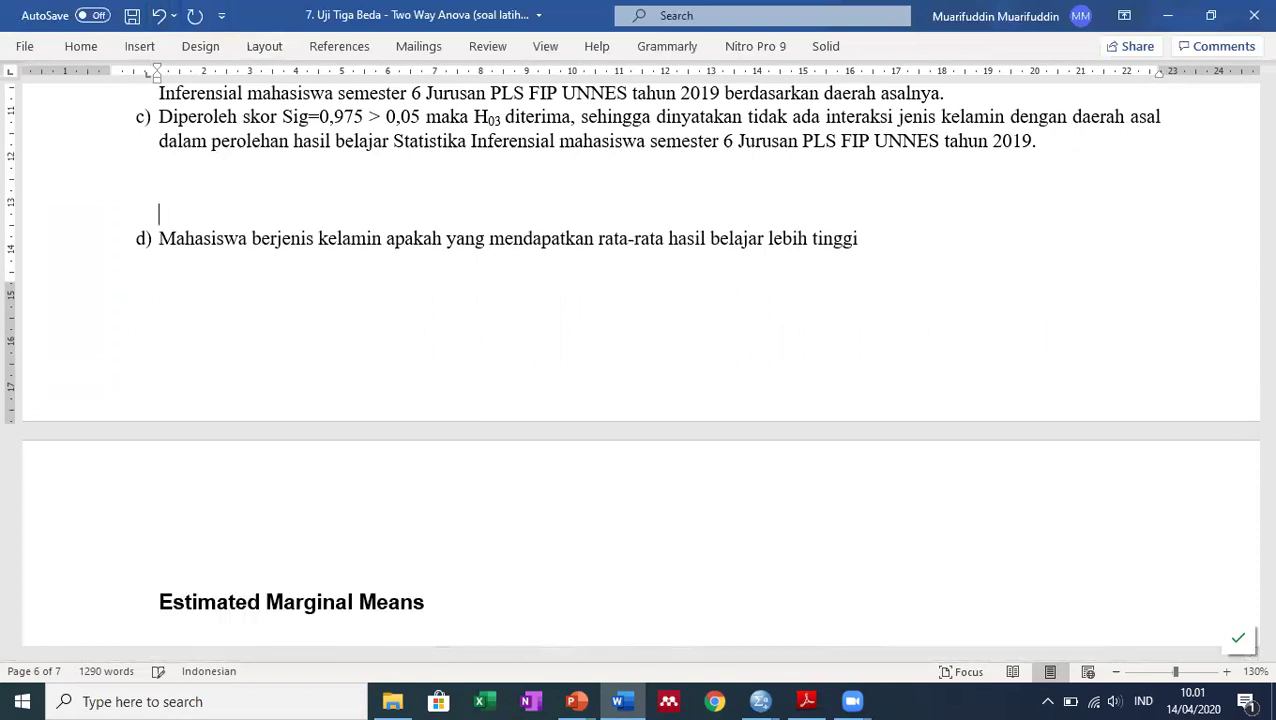
Copy the "1. jenis kelamin" table from the SPSS output and paste it below the "Estimated Marginal Means" heading in the Word report.
scroll(1064, 206, "down", 3)
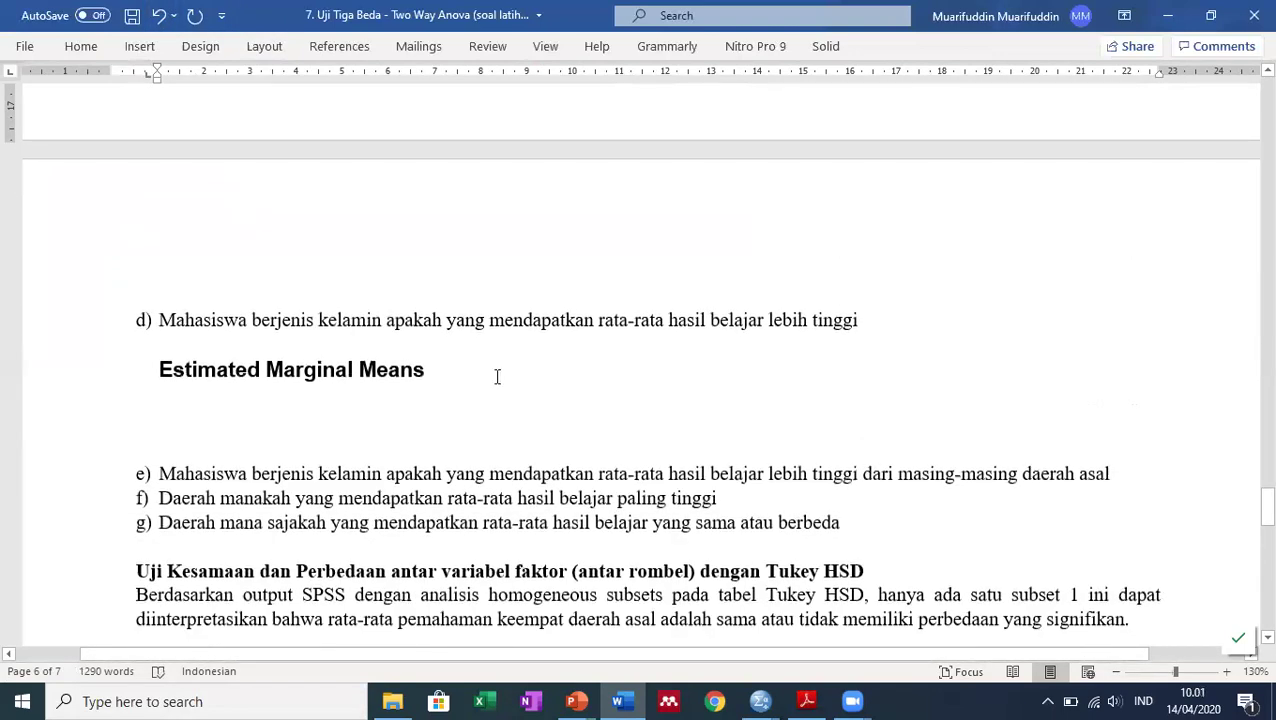
left_click(214, 404)
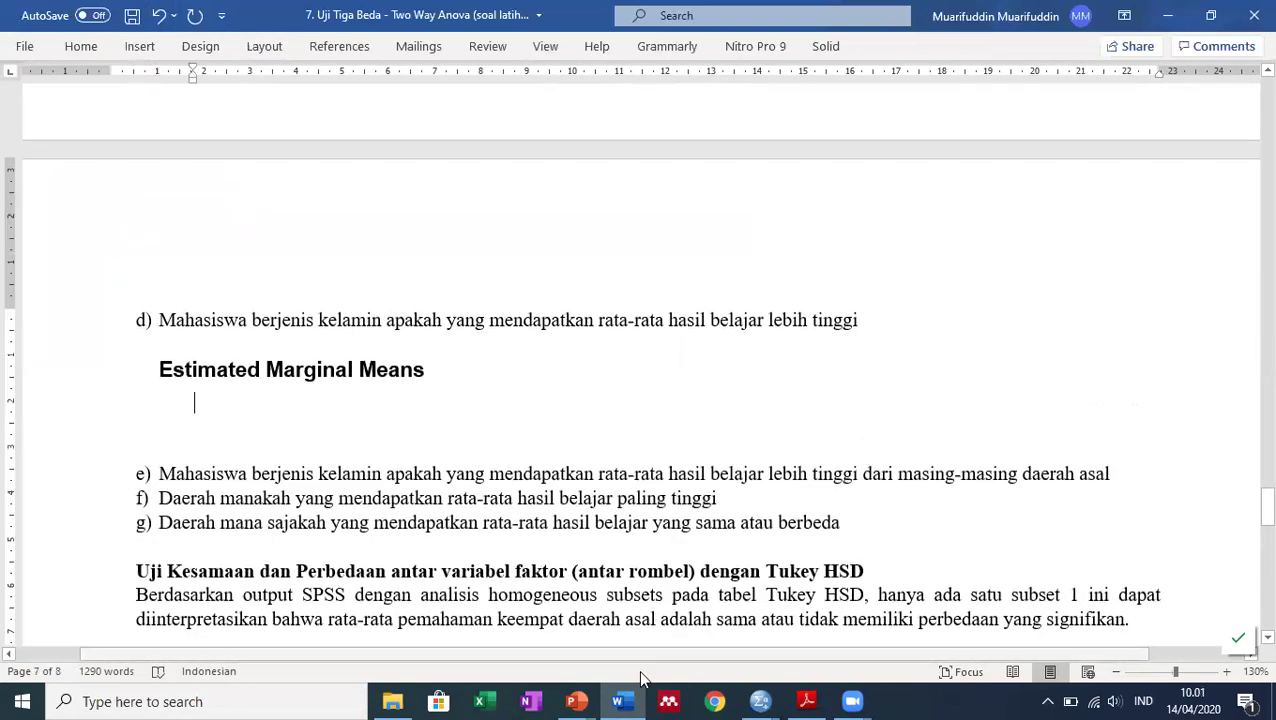
key("alt+Tab")
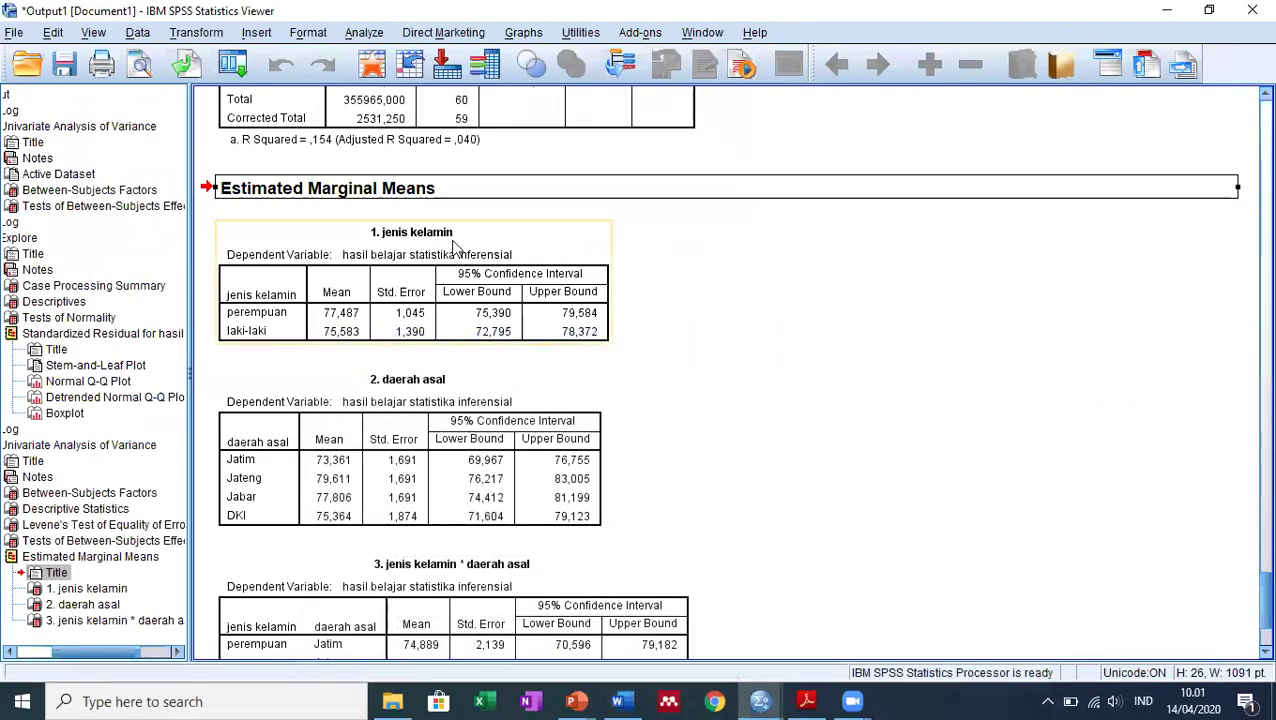
right_click(507, 238)
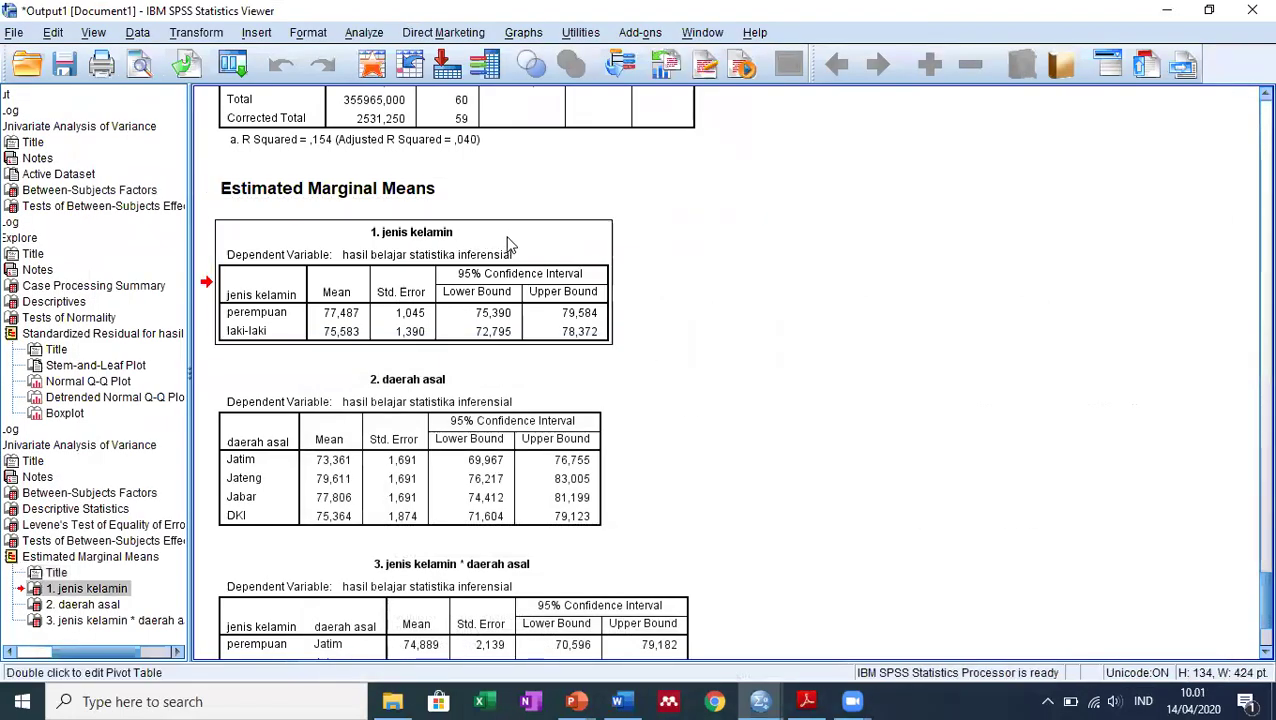
left_click(530, 274)
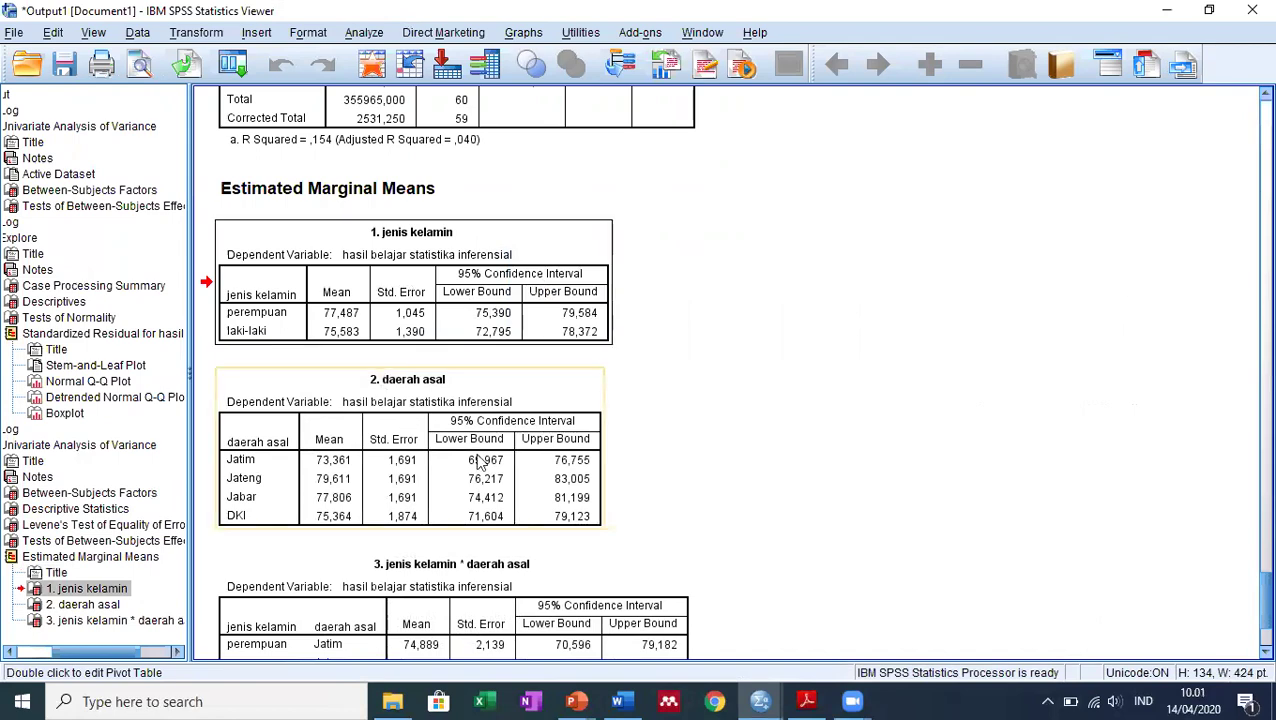
left_click(622, 700)
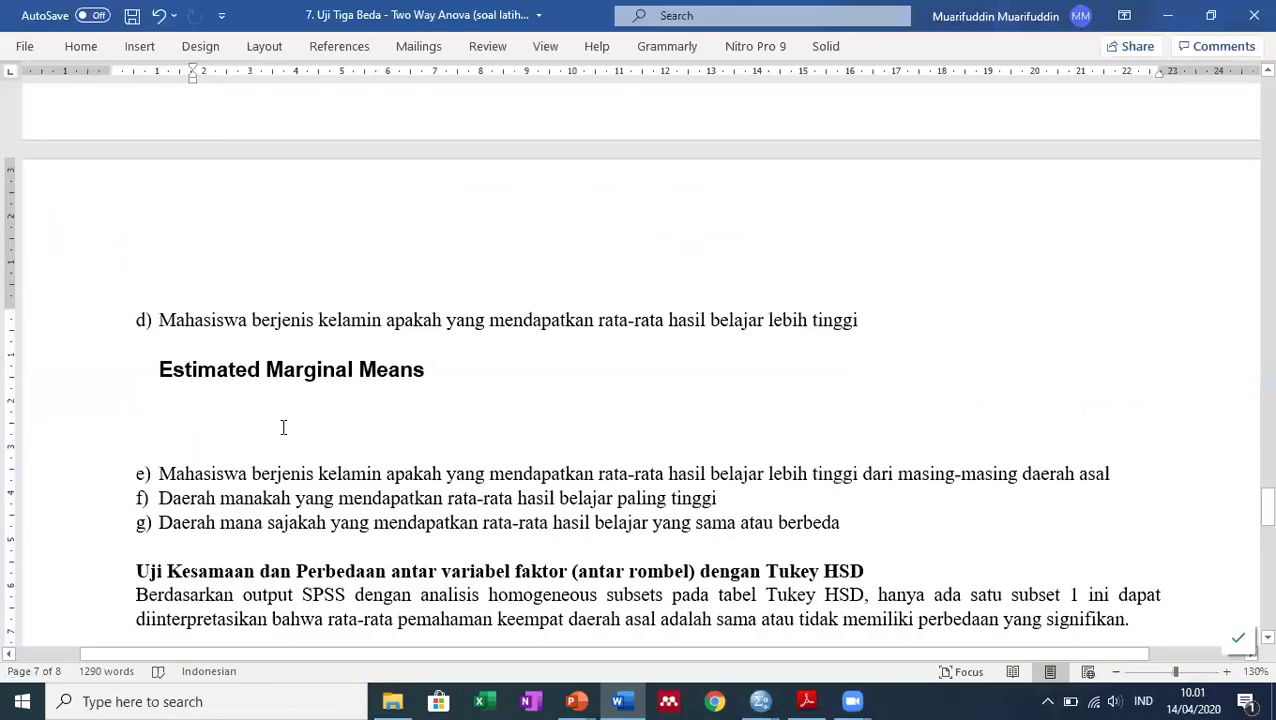
key("ctrl+v")
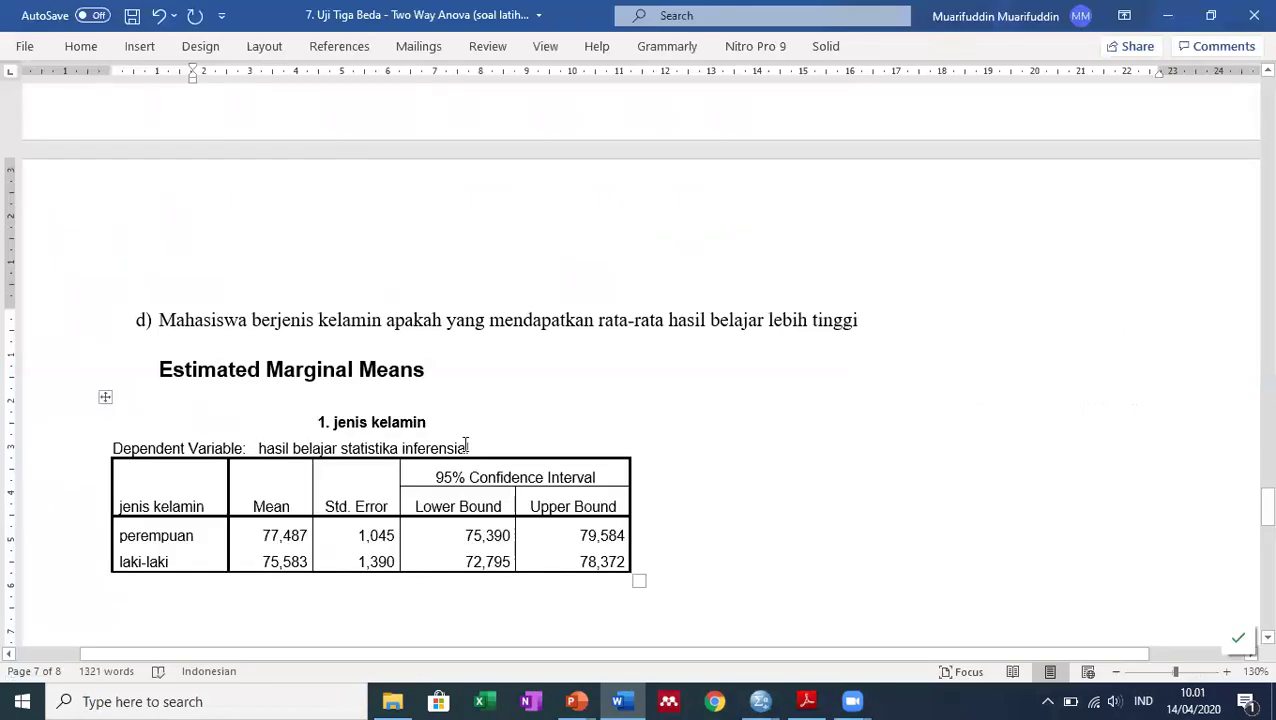
scroll(471, 447, "down", 2)
scroll(471, 447, "down", 2)
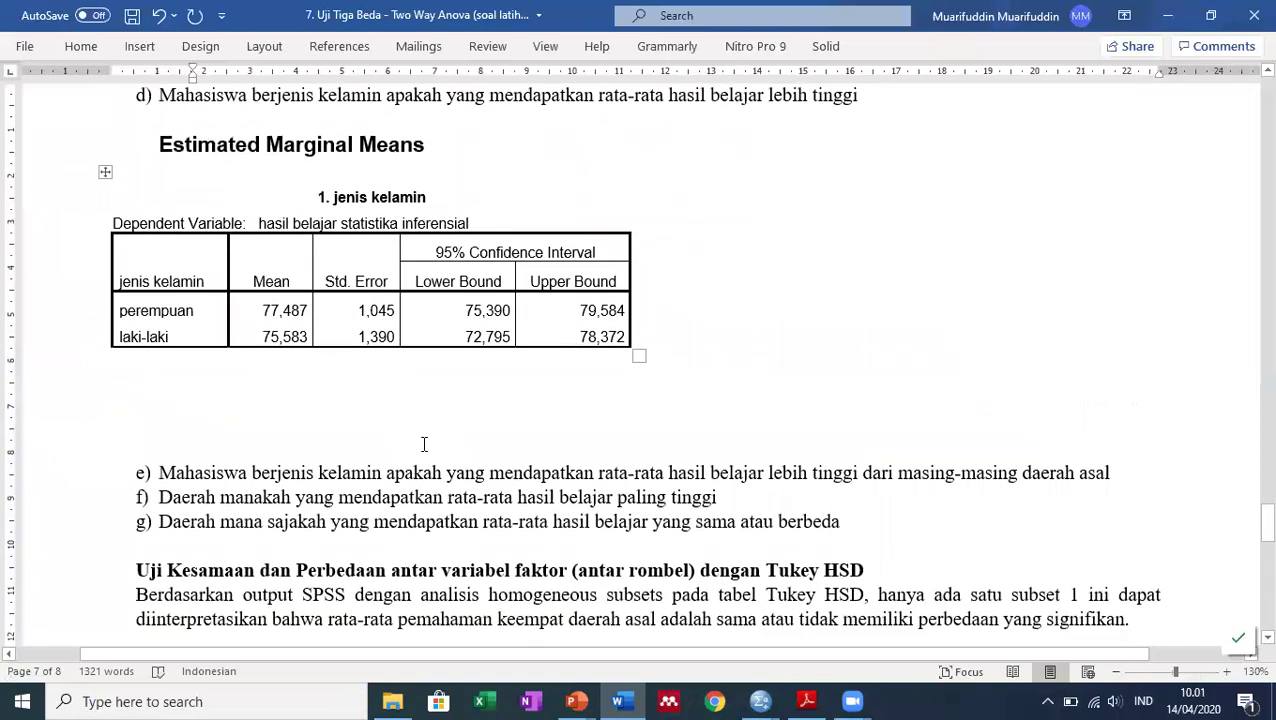
Align the indent of the line below the jenis kelamin table with item d's text and begin its interpretation with "Berdasarkan".
scroll(308, 427, "up", 9)
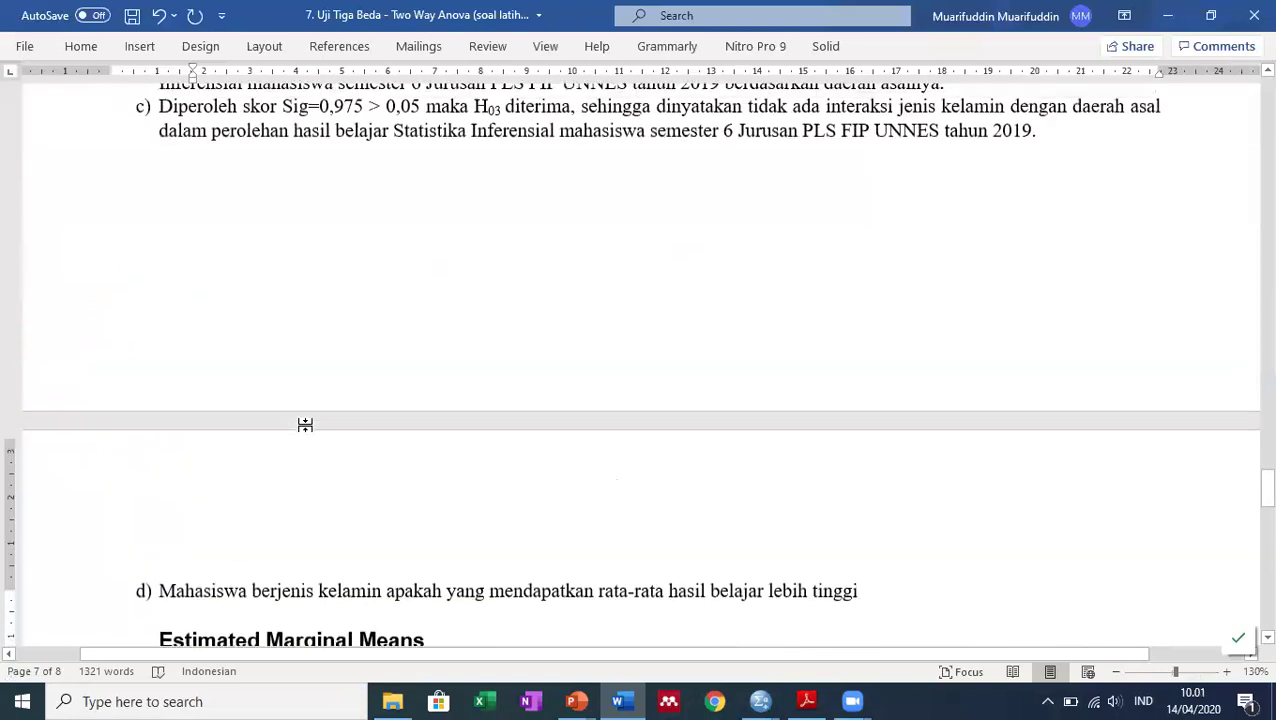
scroll(305, 425, "up", 2)
mouse_move(193, 77)
left_mouse_down()
mouse_move(146, 90)
mouse_move(193, 77)
mouse_move(158, 79)
left_mouse_up()
type("Berasar")
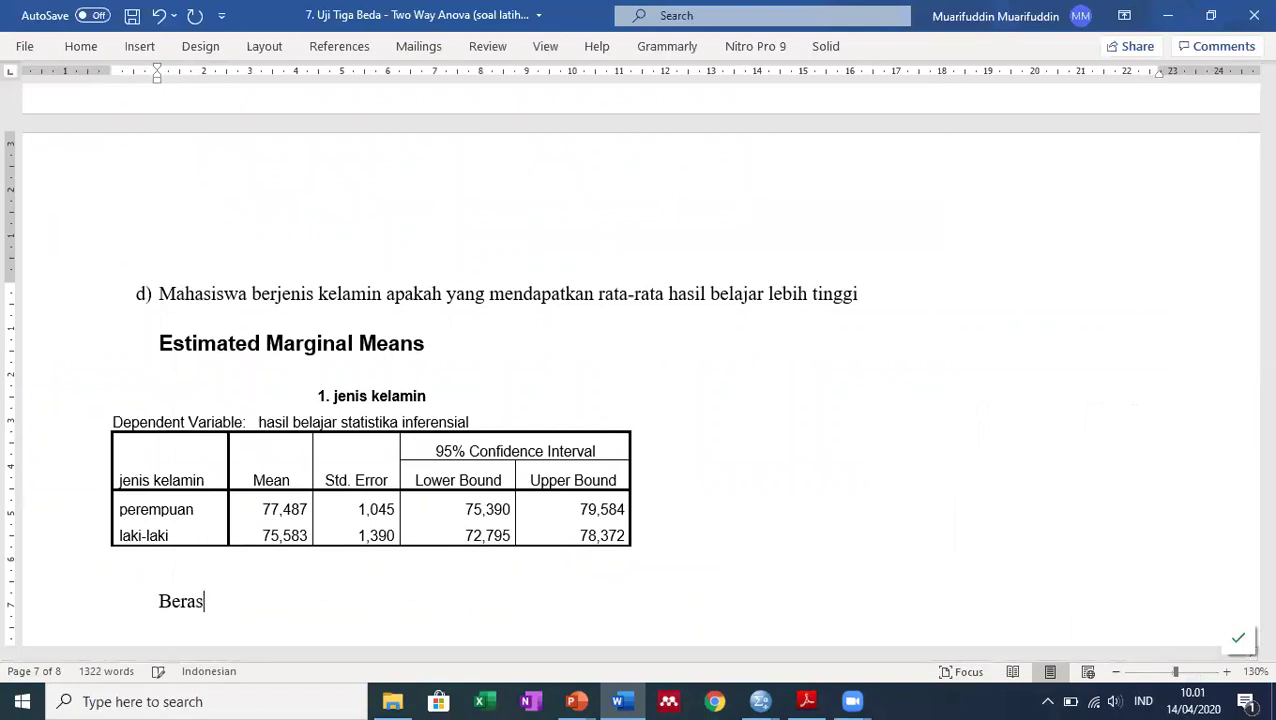
key("BackSpace")
key("BackSpace")
key("BackSpace")
type("dasarkan")
scroll(558, 344, "down", 3)
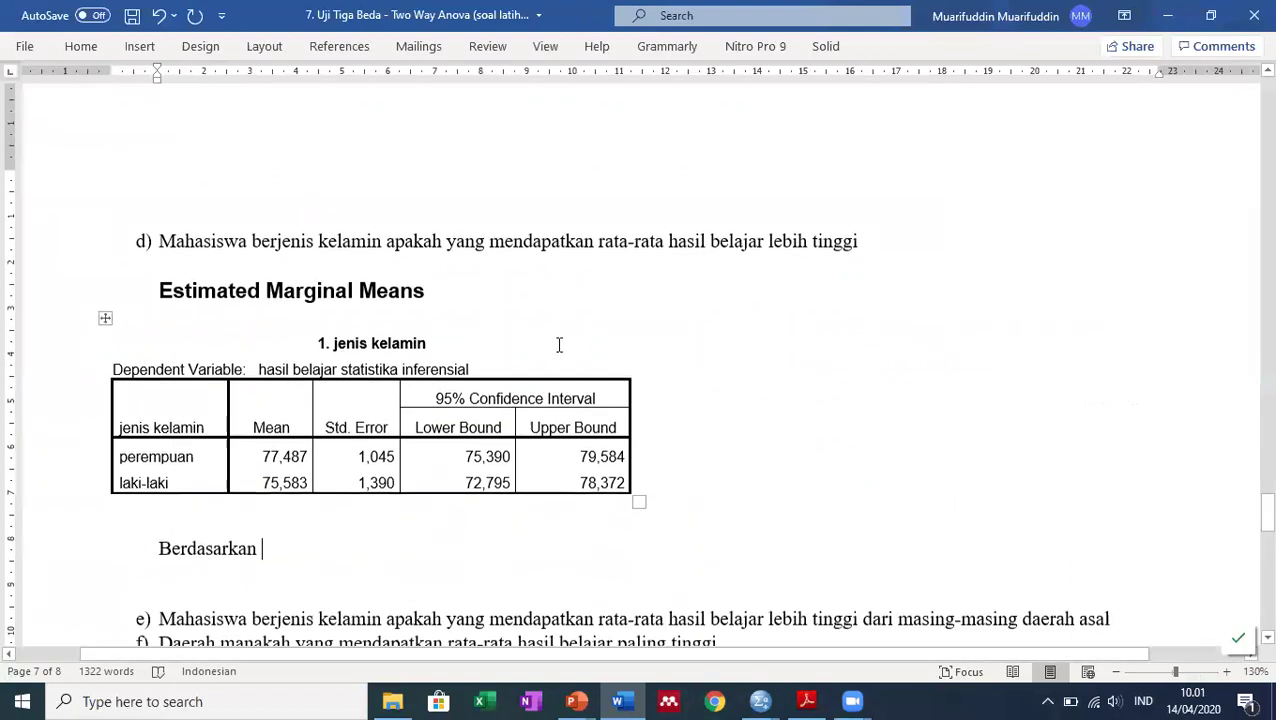
Continue the interpretation below the table with "tabel estimated marginal means pada jenis kelamin".
type("tabe")
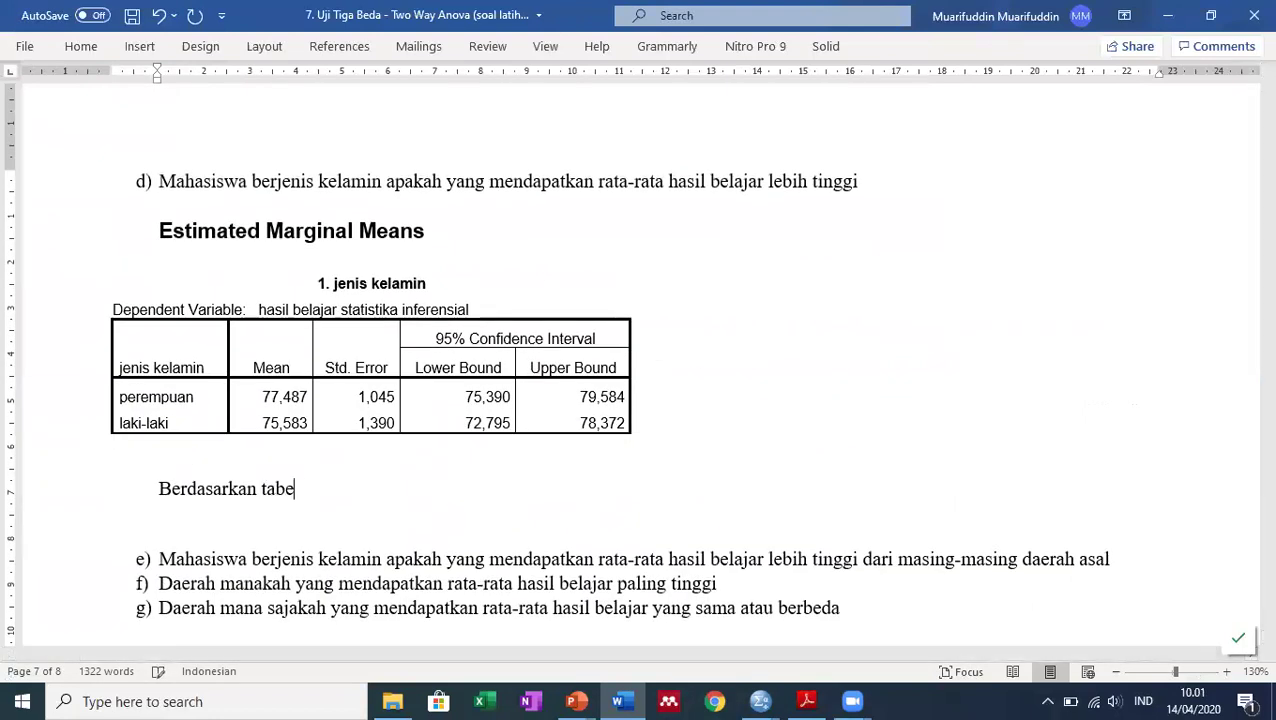
type("l estimate")
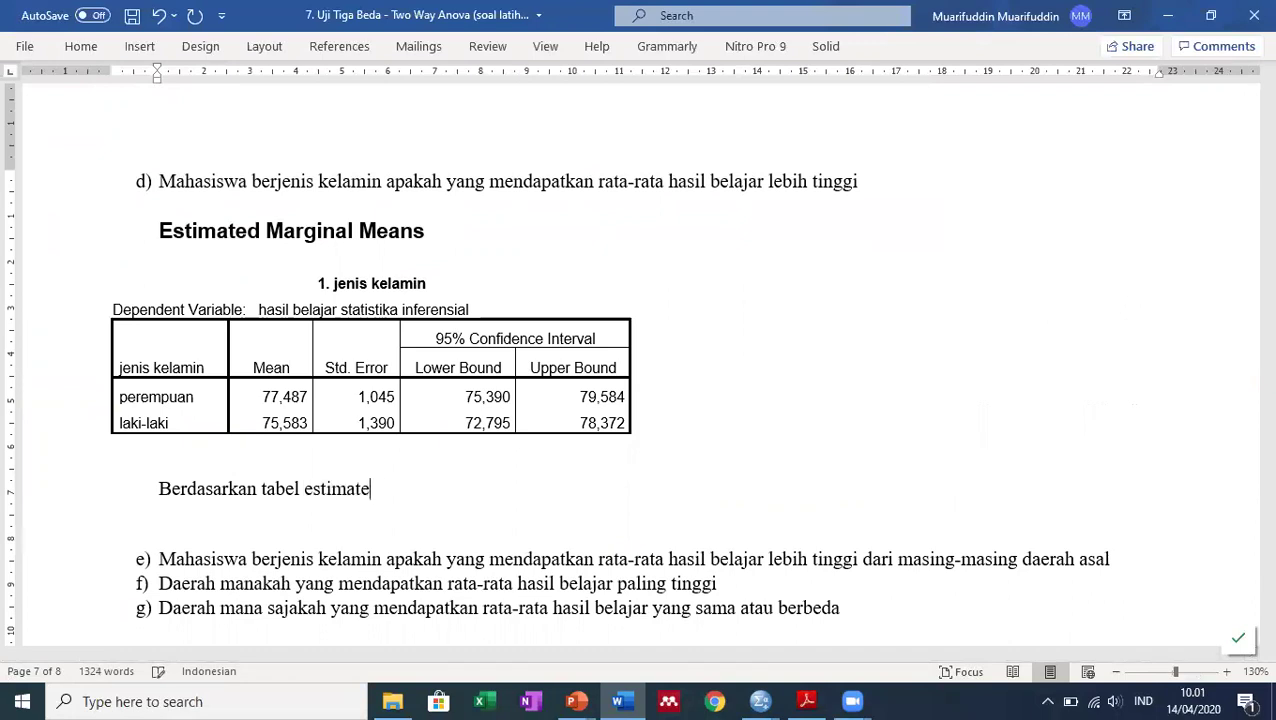
type("d marginal ")
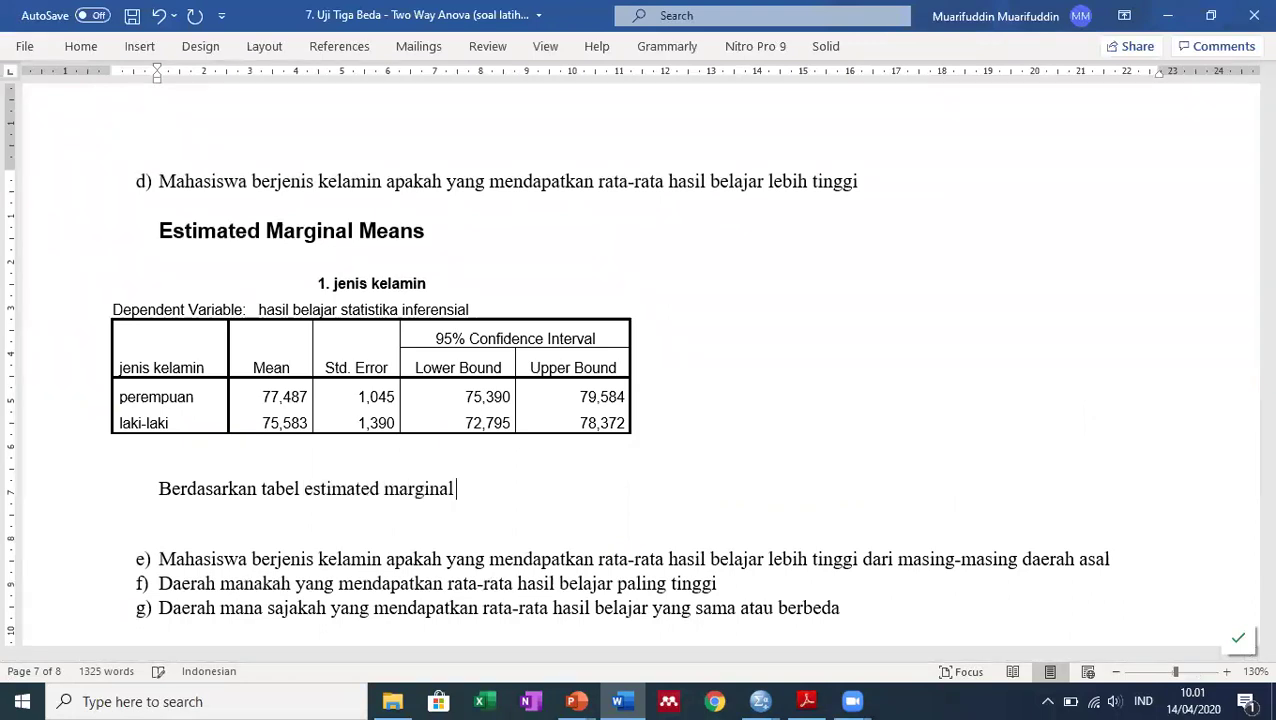
type("means pada")
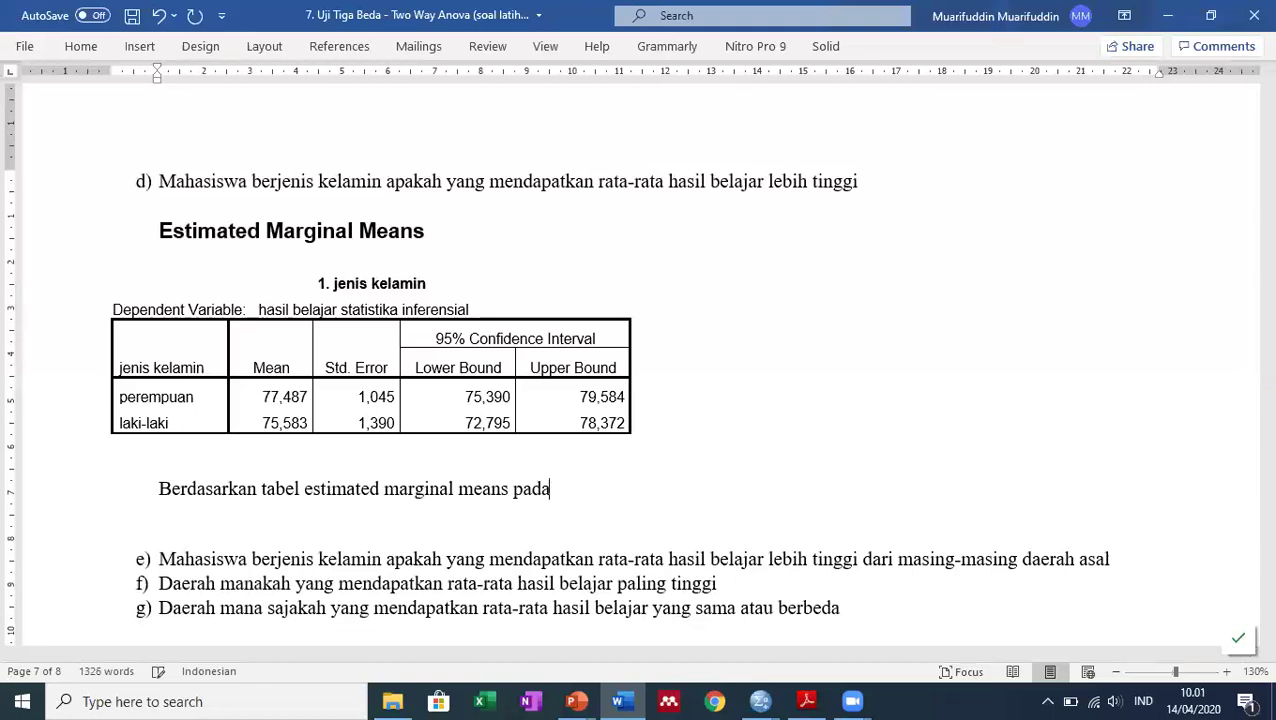
type(" jenis kelamin")
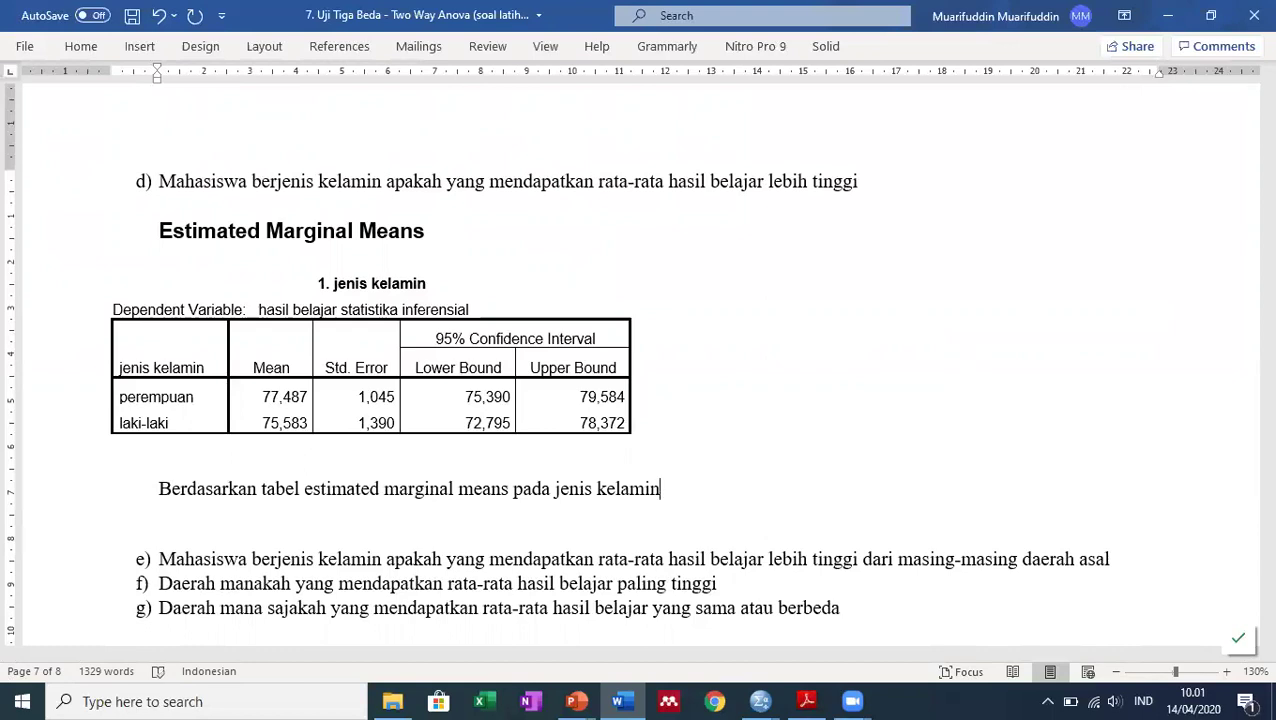
Extend the interpretation sentence with ", diperoleh skor rata-rata jenis kelamin pere".
type(", diperoleh skor rata-rata")
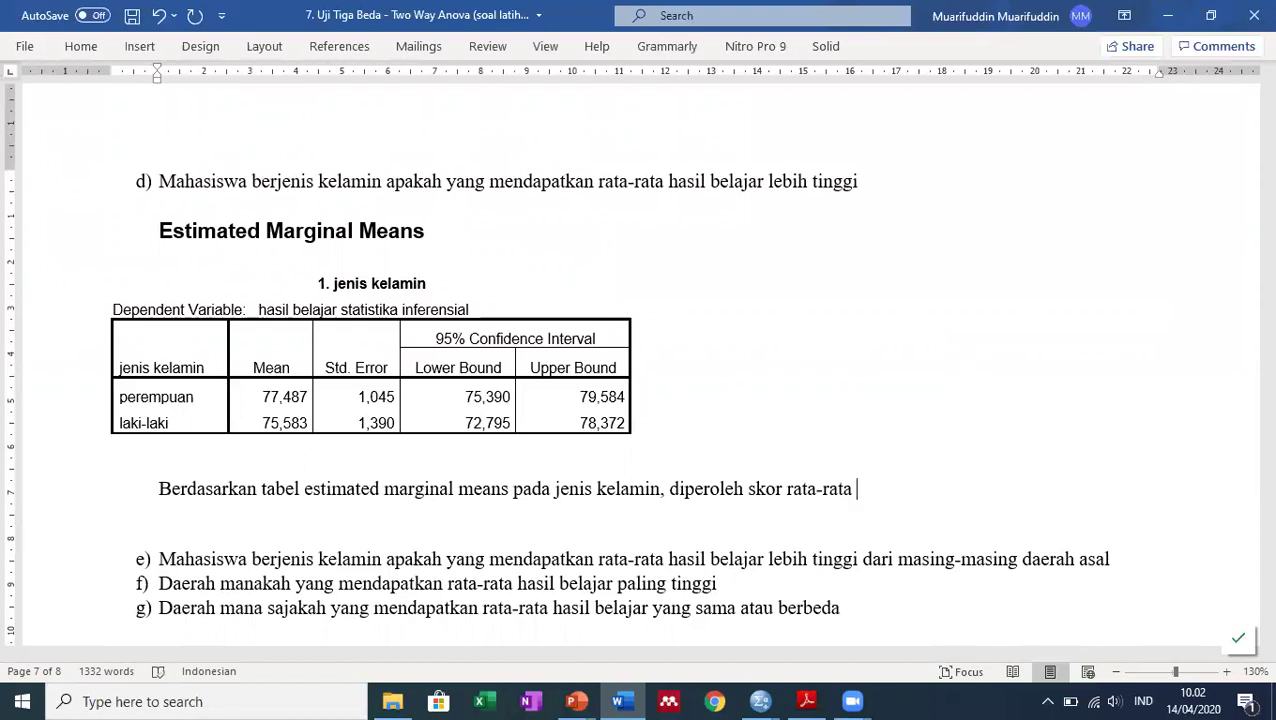
type(" jenis kemapi")
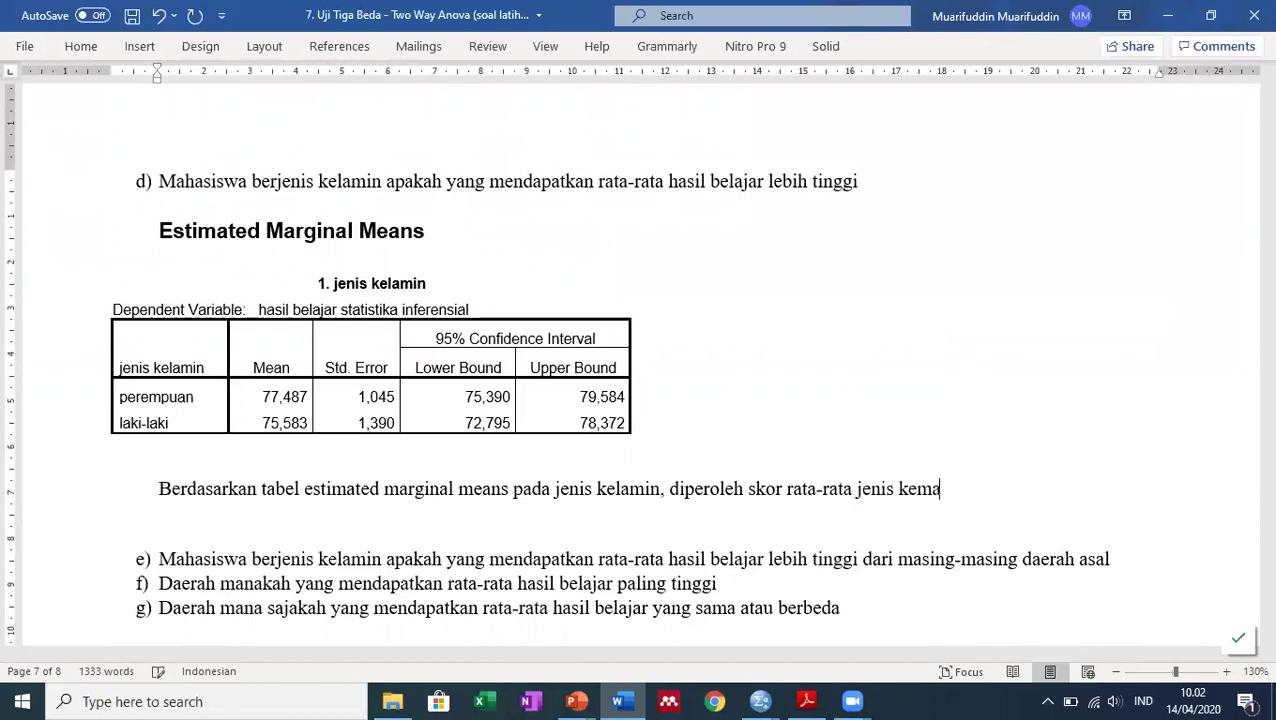
key("BackSpace")
key("BackSpace")
key("BackSpace")
type("lamin pere")
Insert "hasil belajar statistika inferensial" after "skor rata-rata" and change the following "jenis kelamin" to "berjenis kelamin".
left_click(855, 488)
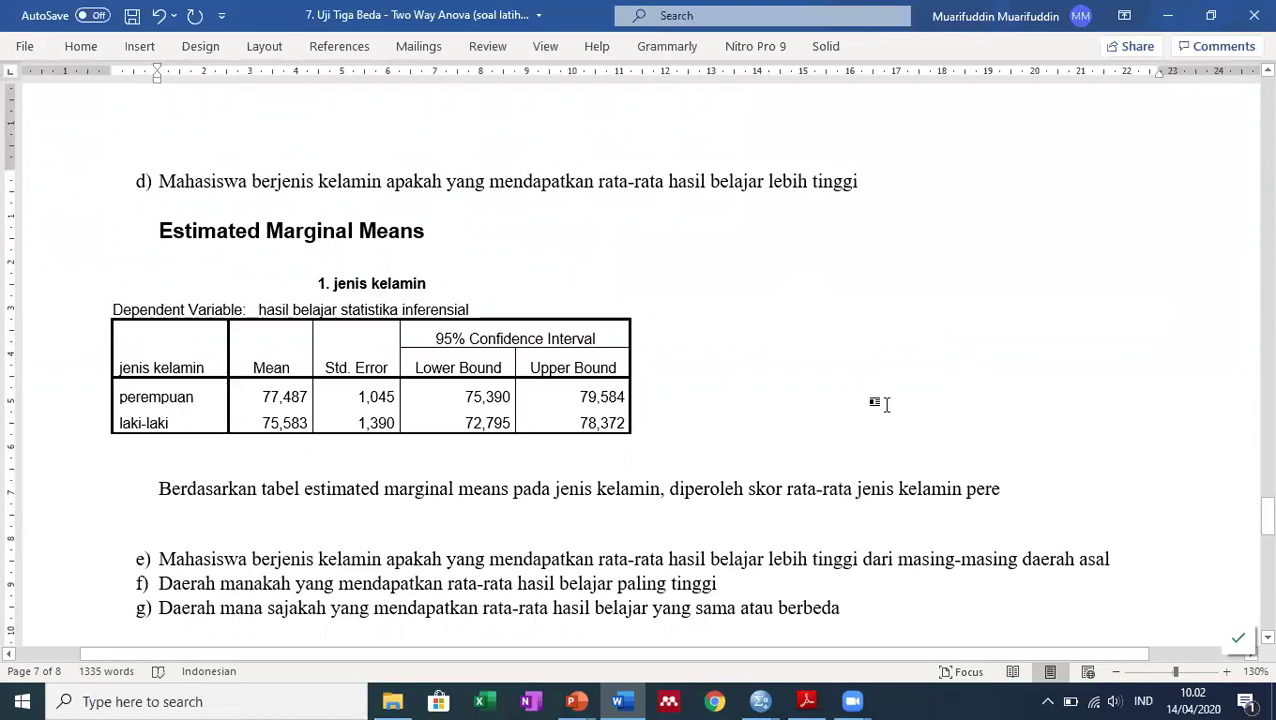
type("hasil belajar")
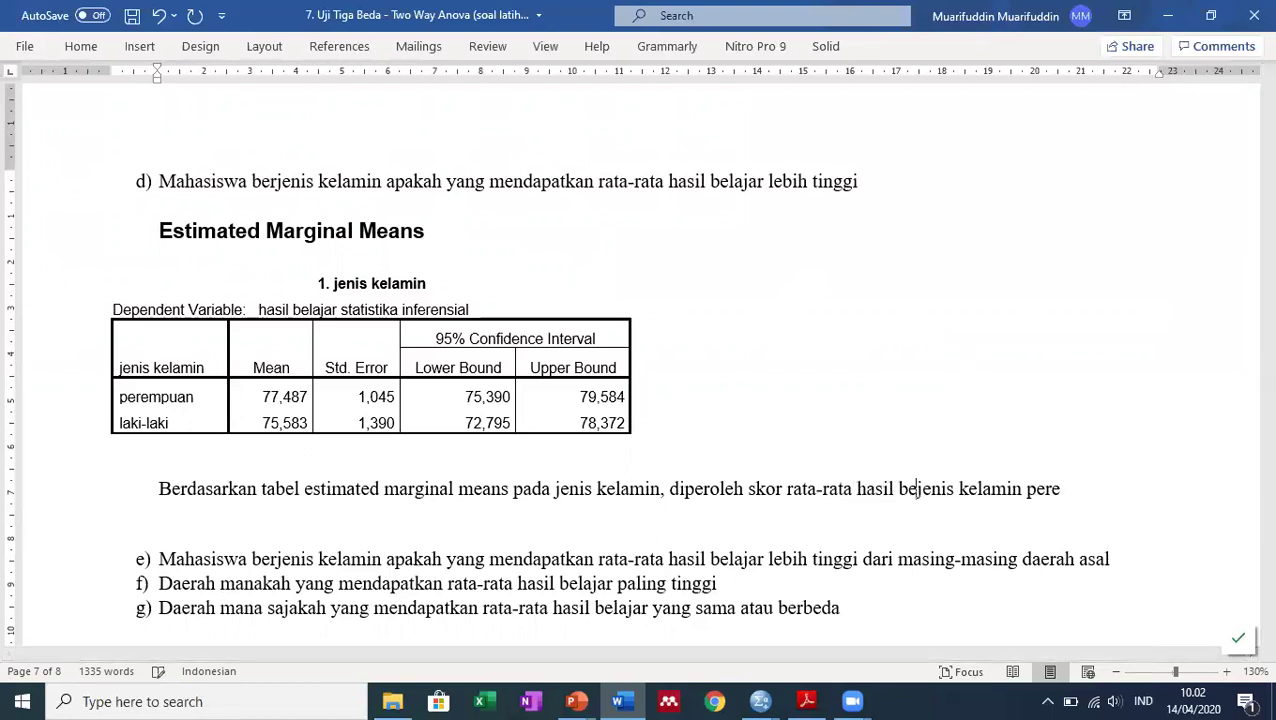
type(" stas")
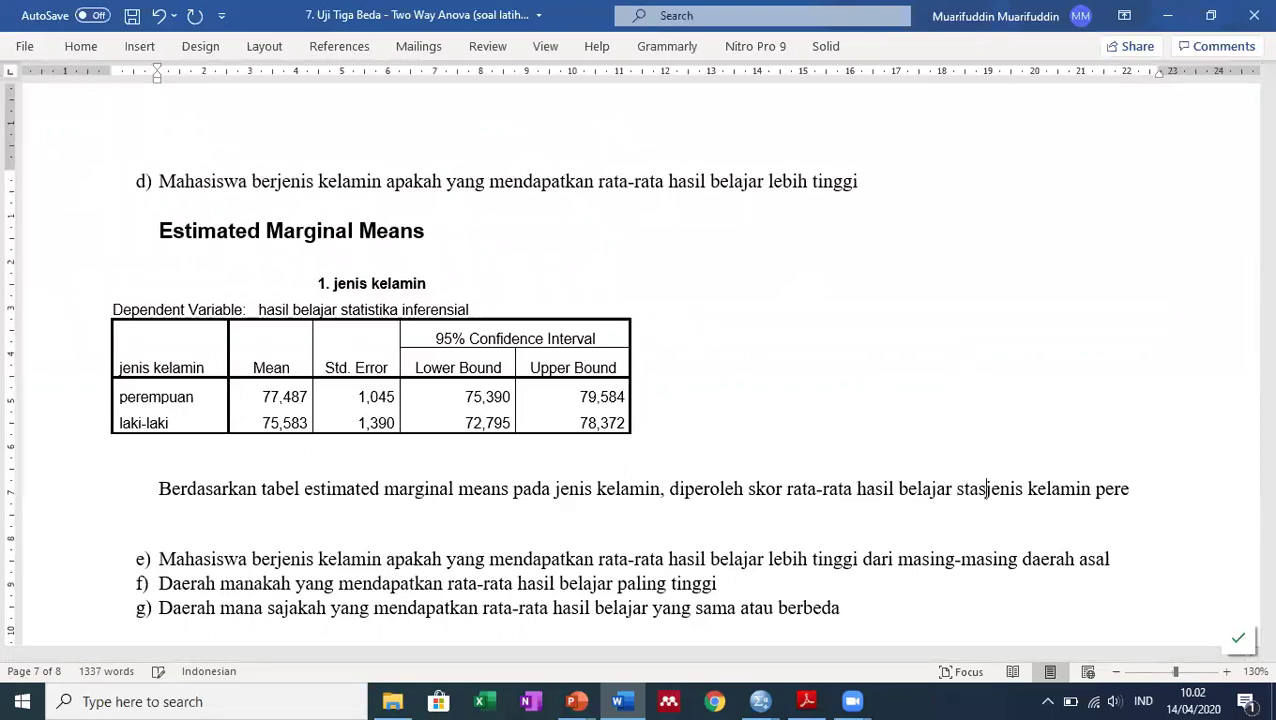
type("tistika")
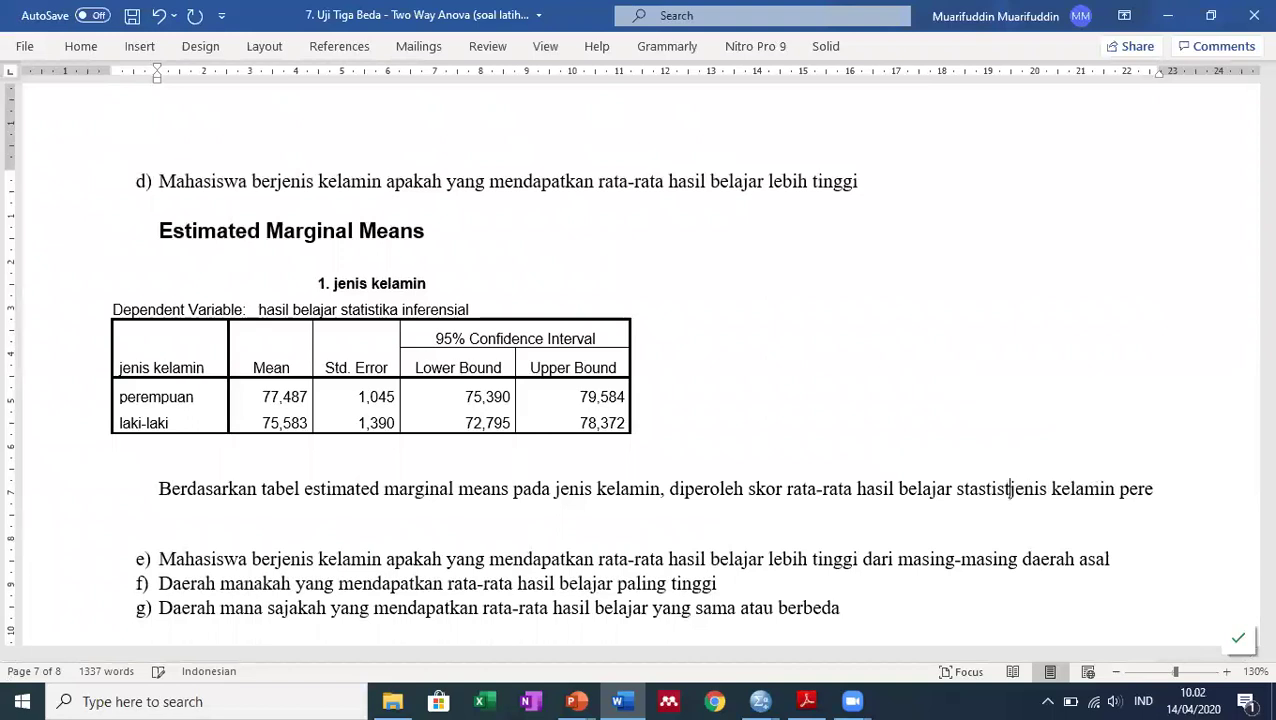
key("BackSpace")
key("BackSpace")
key("BackSpace")
key("BackSpace")
key("BackSpace")
key("BackSpace")
key("BackSpace")
key("BackSpace")
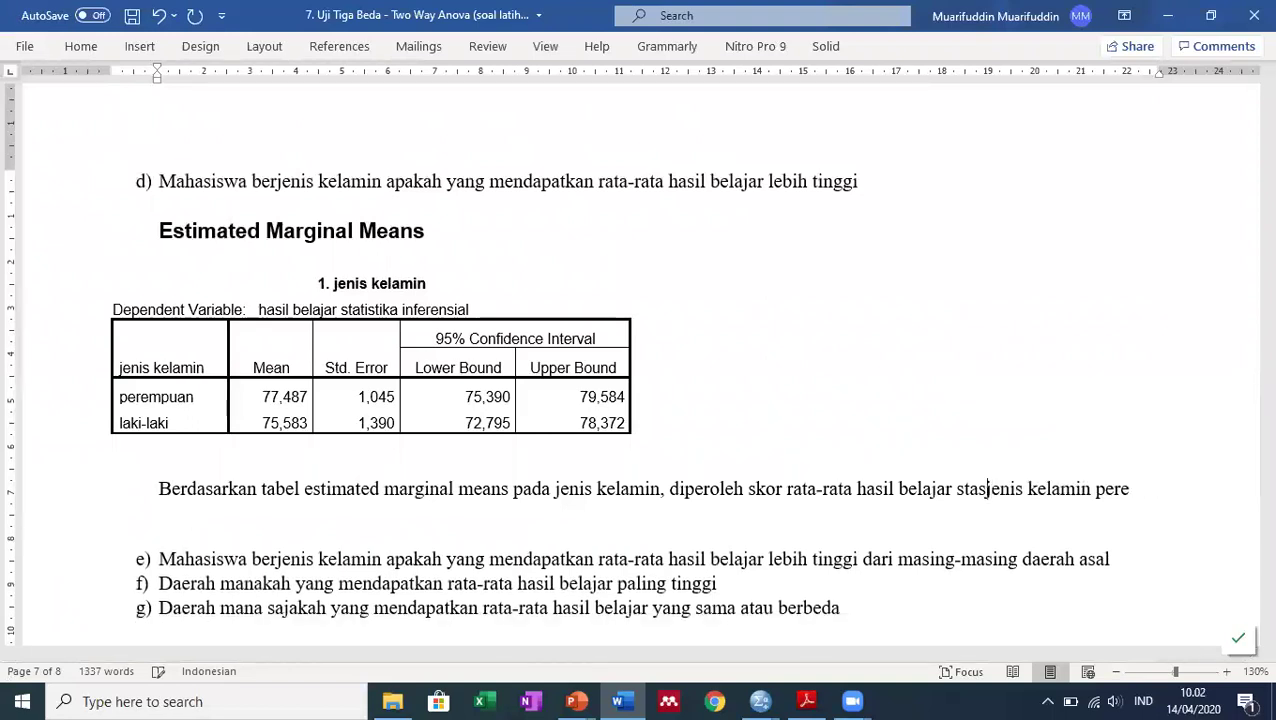
type("tistika inferensial")
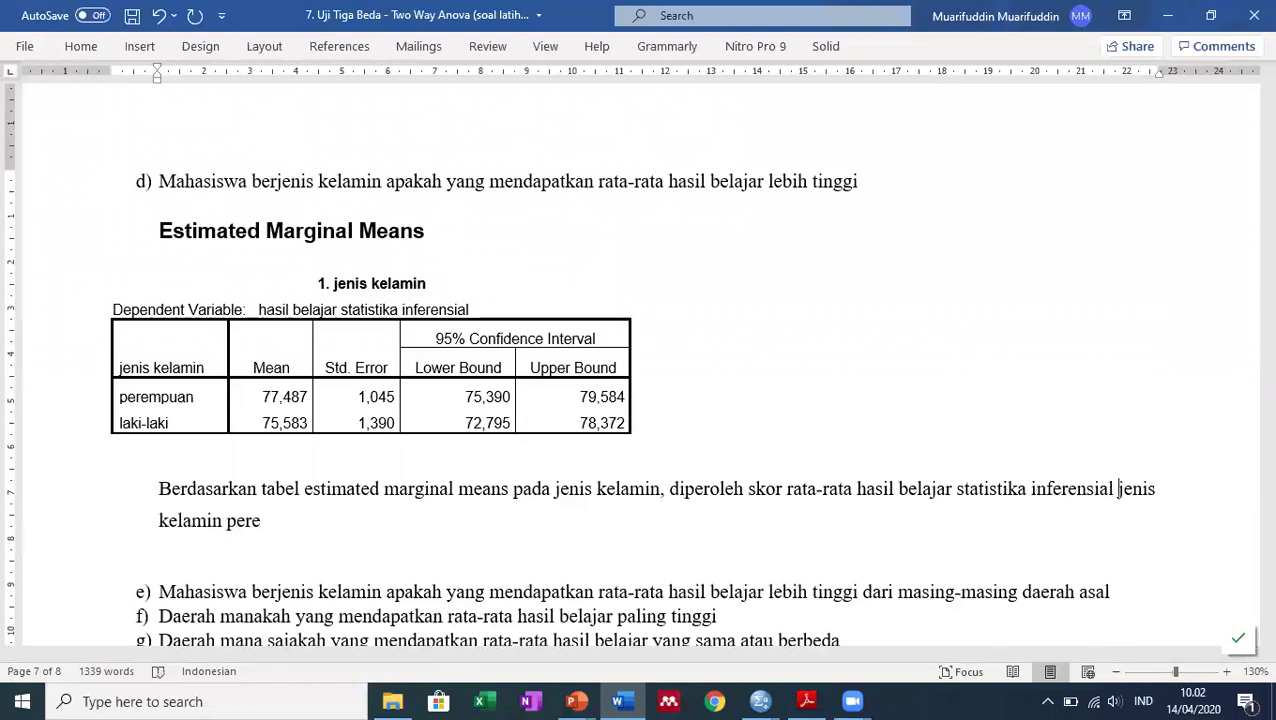
type(" ber")
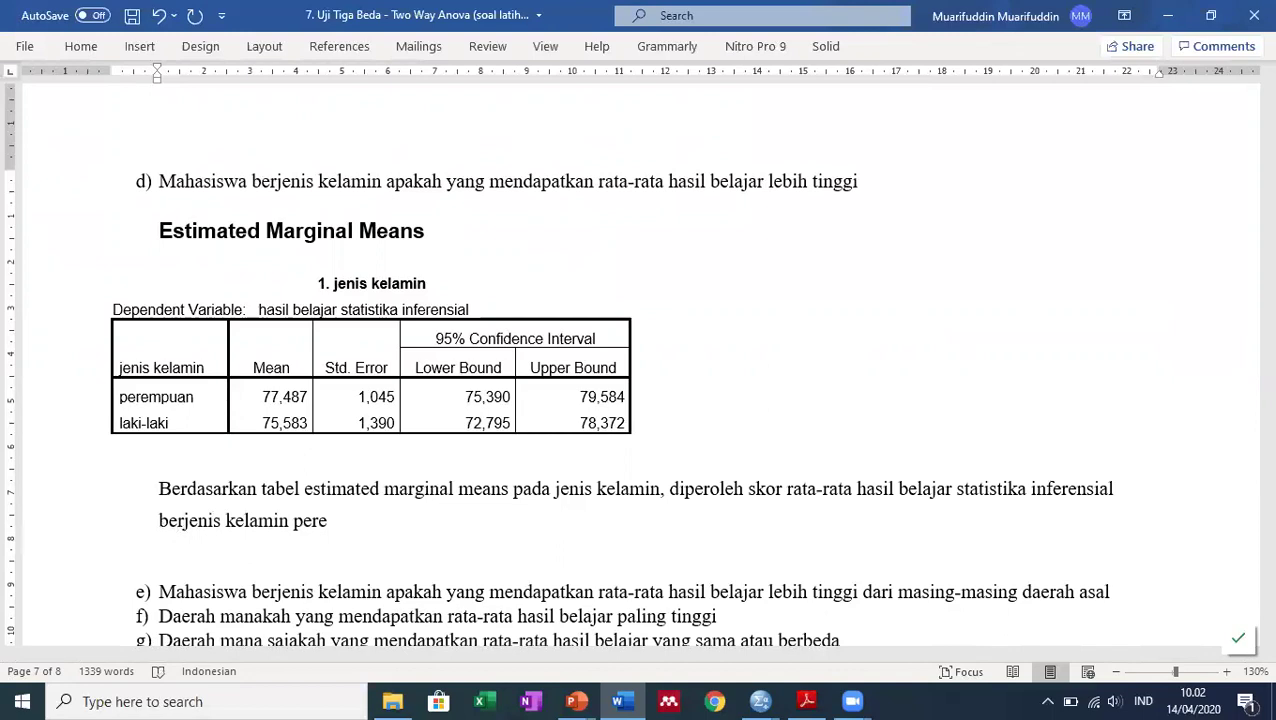
Complete the word "perempuan" at the end of the interpretation and continue the sentence with "sebes".
left_click(394, 521)
type("mpuan sebes")
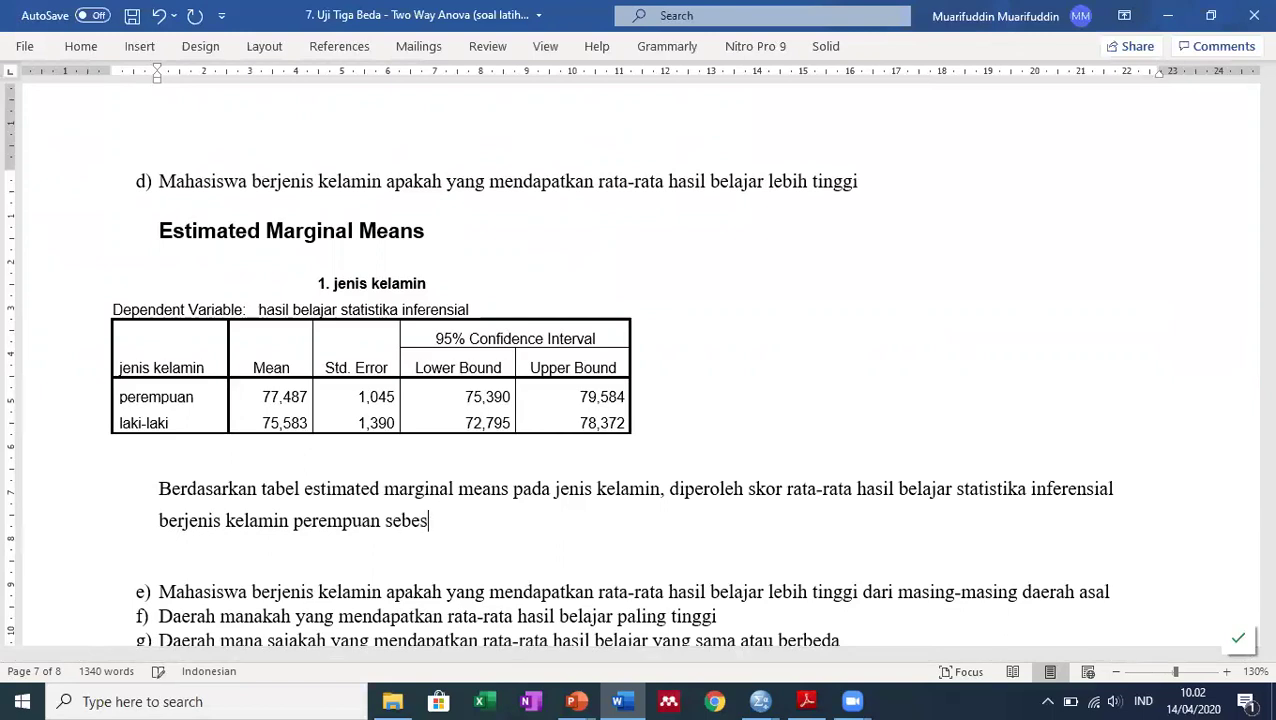
Complete item d's means sentence with "sebesar 77,487, sedangkan skor jenis kelamin laki-laki sebesar 77,583." and begin the next sentence with "Dapat".
type("ar 77,487, sedangkan")
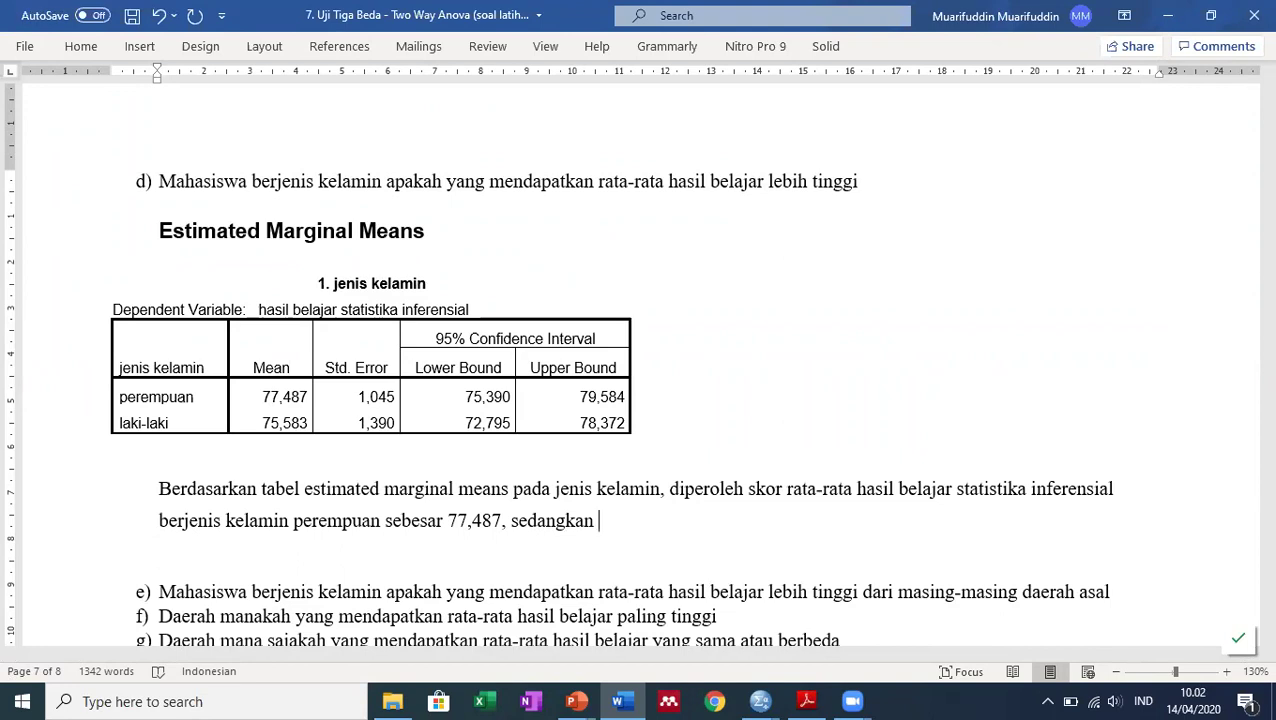
type("jenis")
type("kelamin laki-laki sebesar")
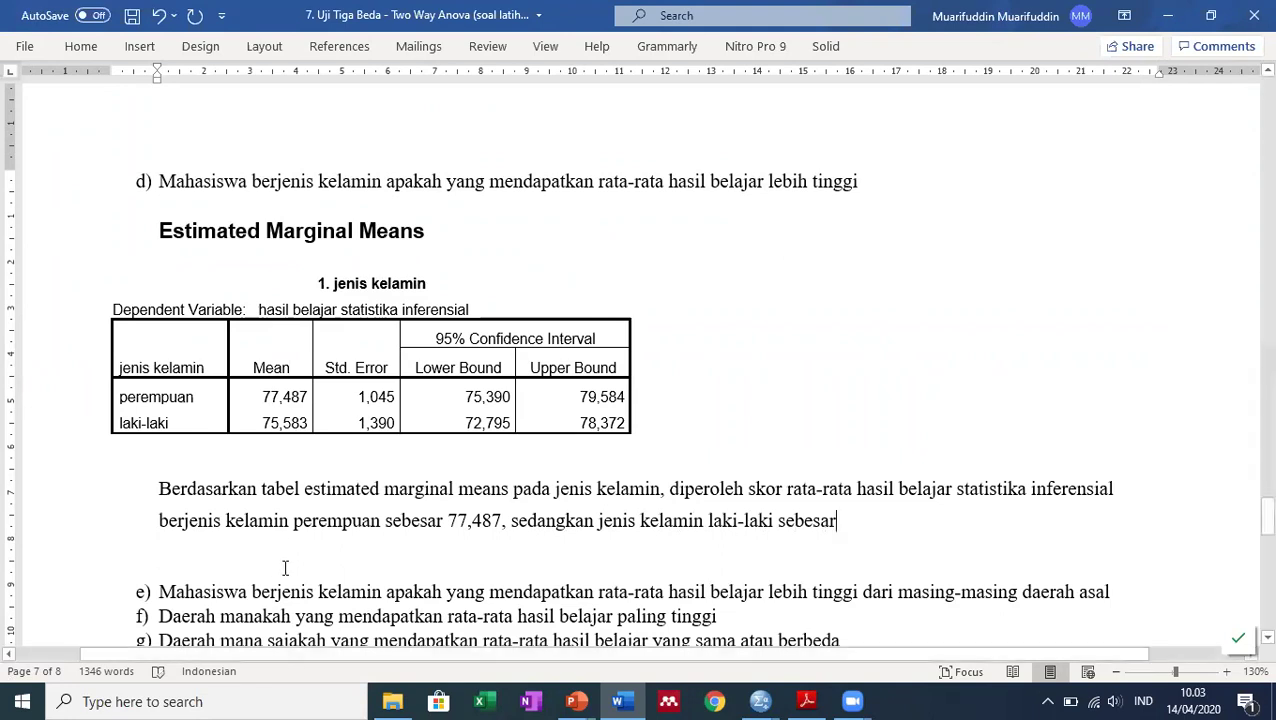
left_click(599, 521)
type("skor")
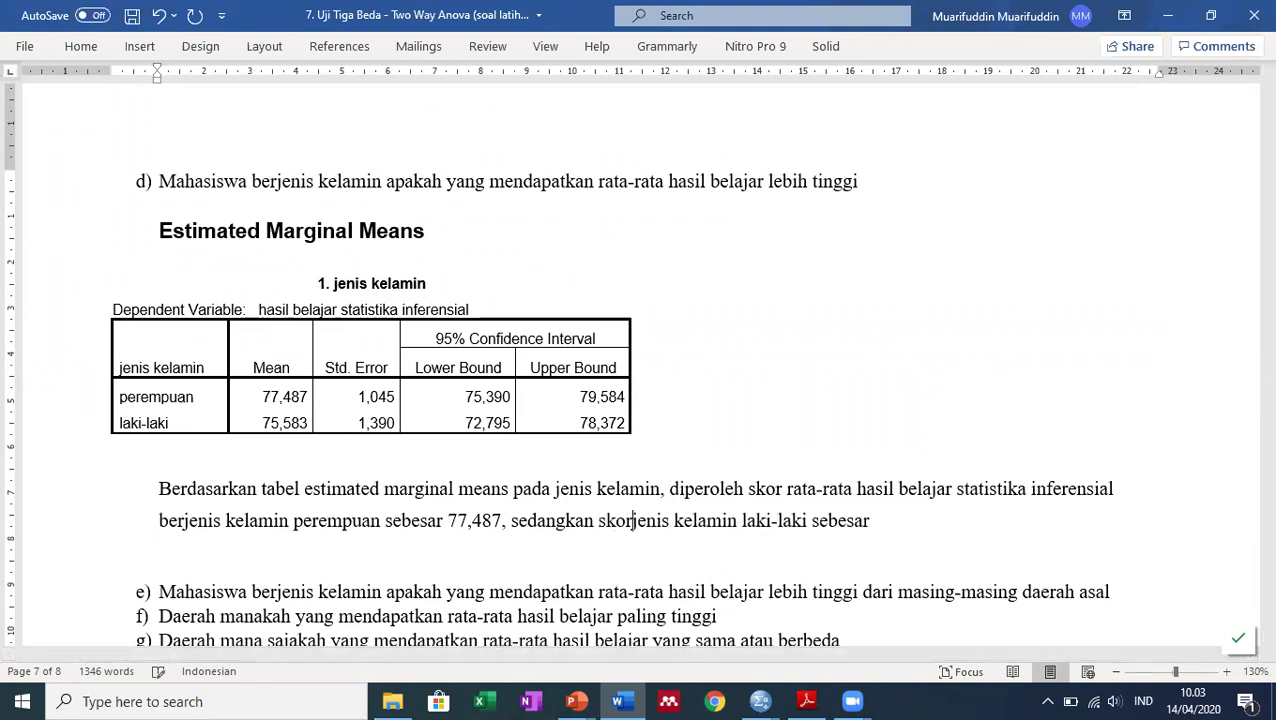
left_click(879, 526)
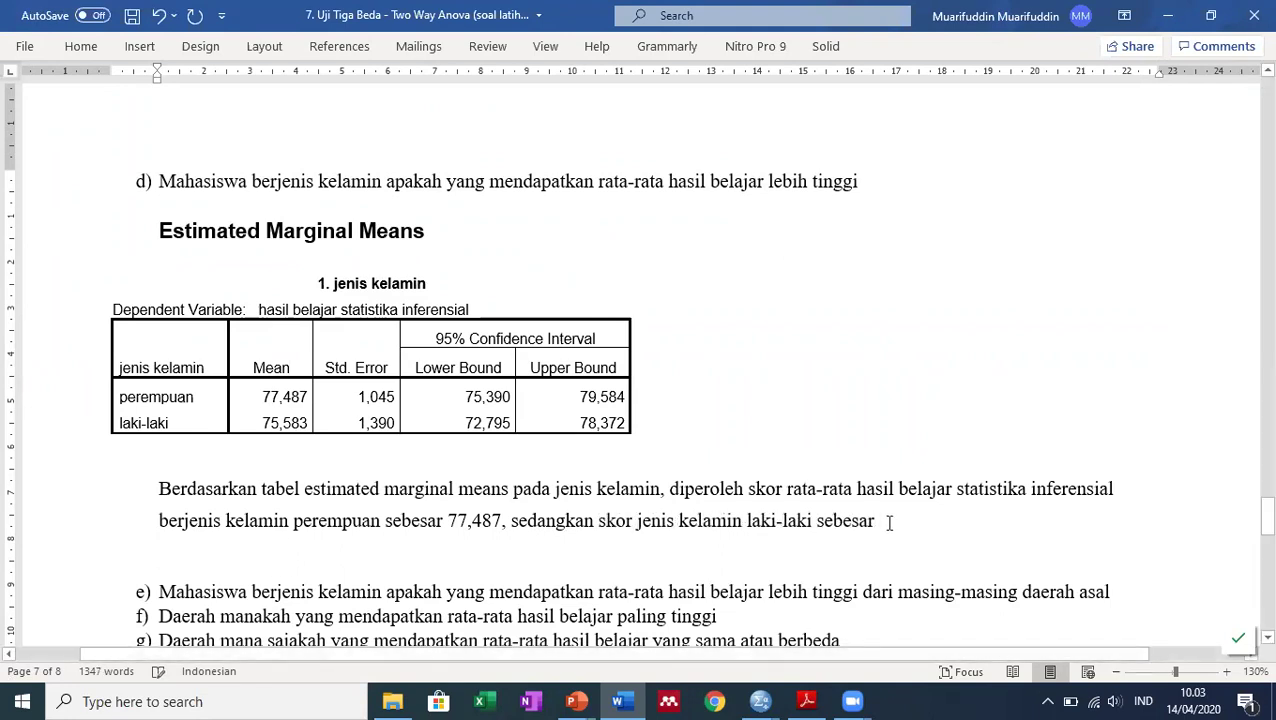
type("77,")
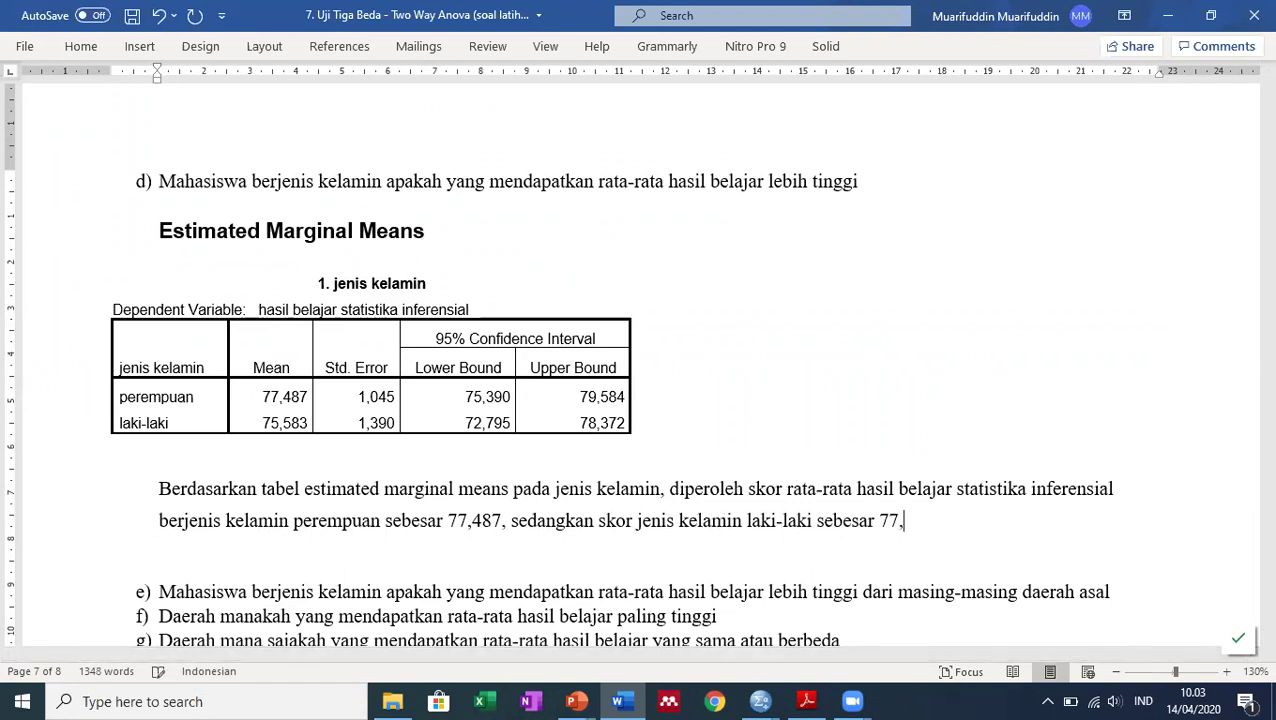
type("583. dapat")
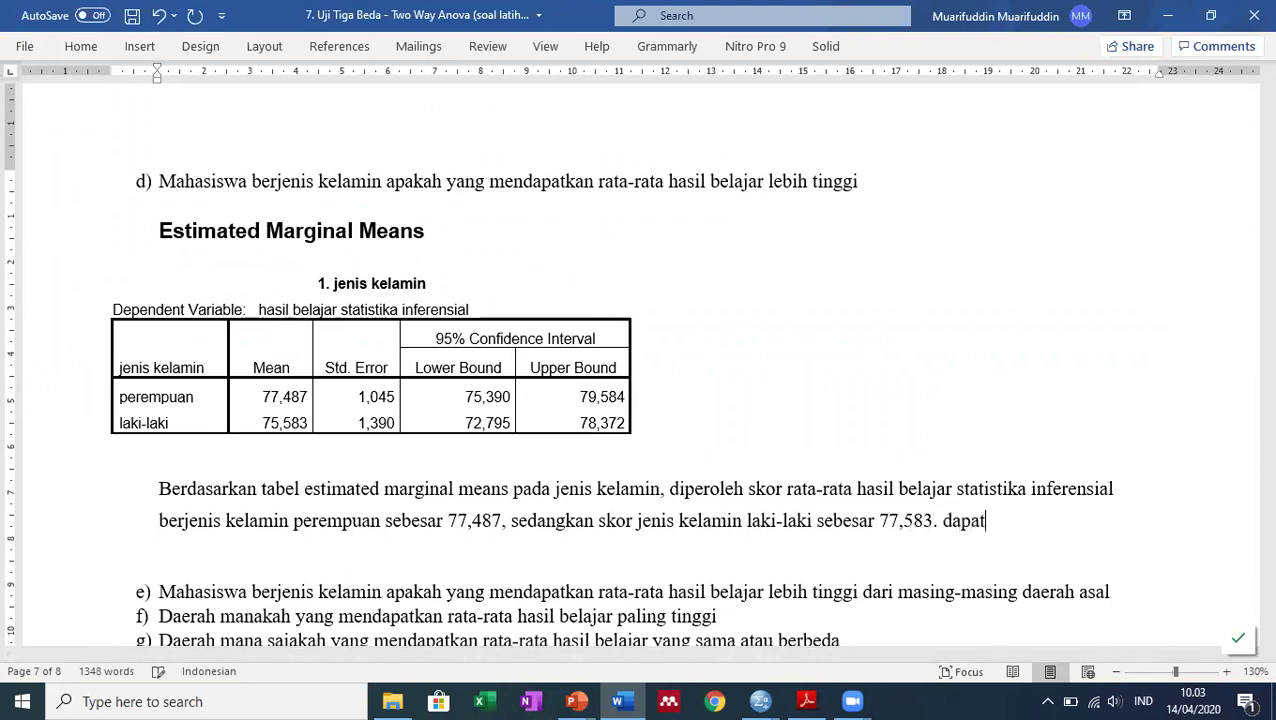
Continue with "dinyatakan bahwa jenis kelamin perempuan mendapatkan rata-rata hasil belajar statistika inferensial lebih tinggi dari pada laki-laki." to conclude item d.
type(" dinyatakan")
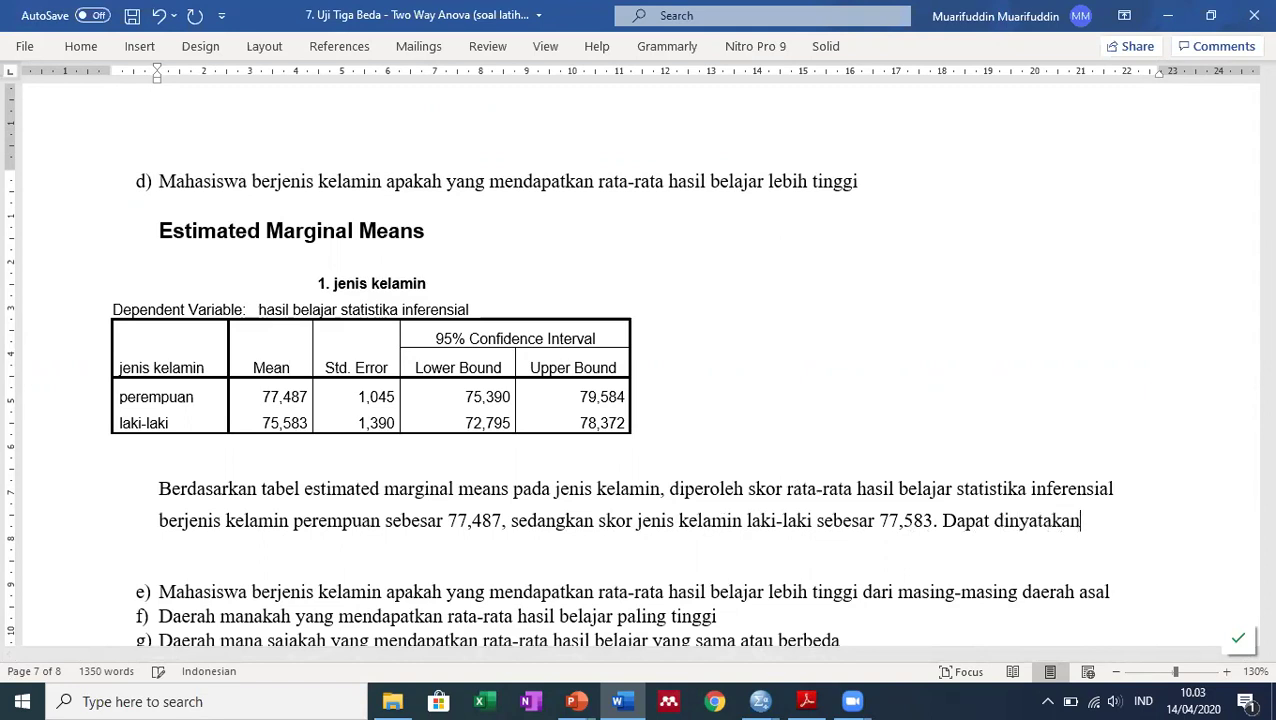
type(" bahwa jenis ")
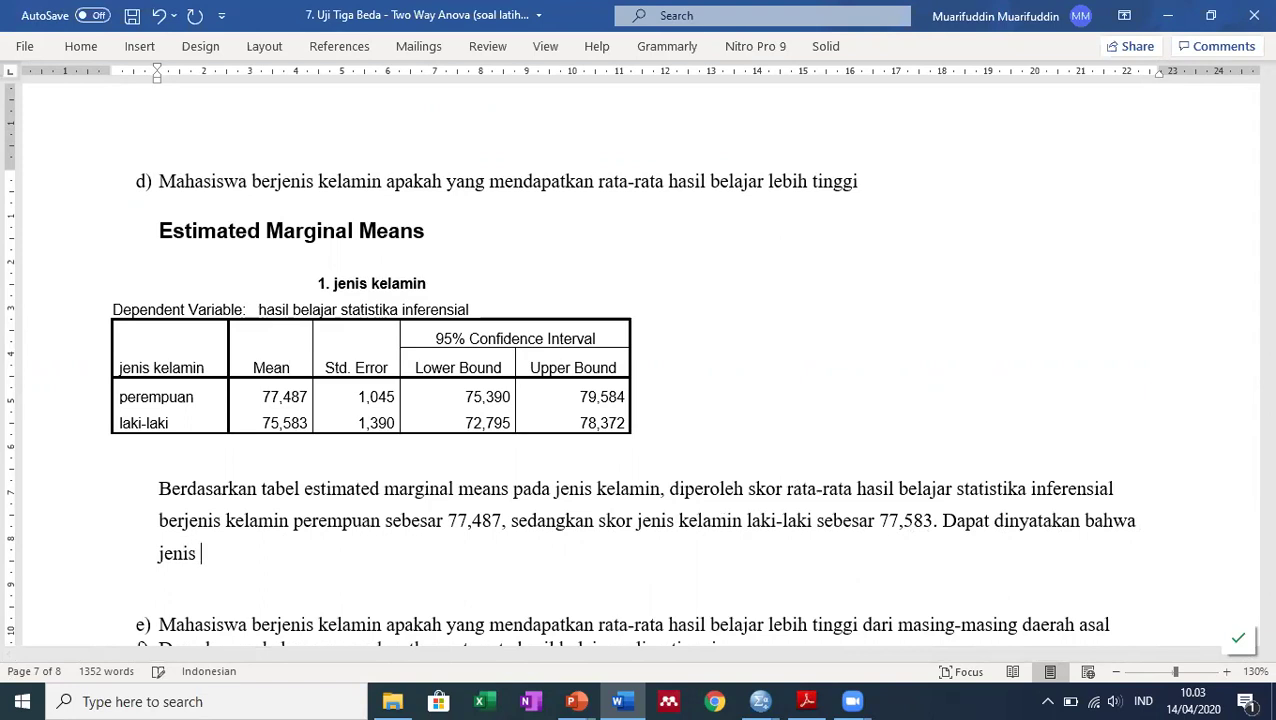
type("kelamin peremp")
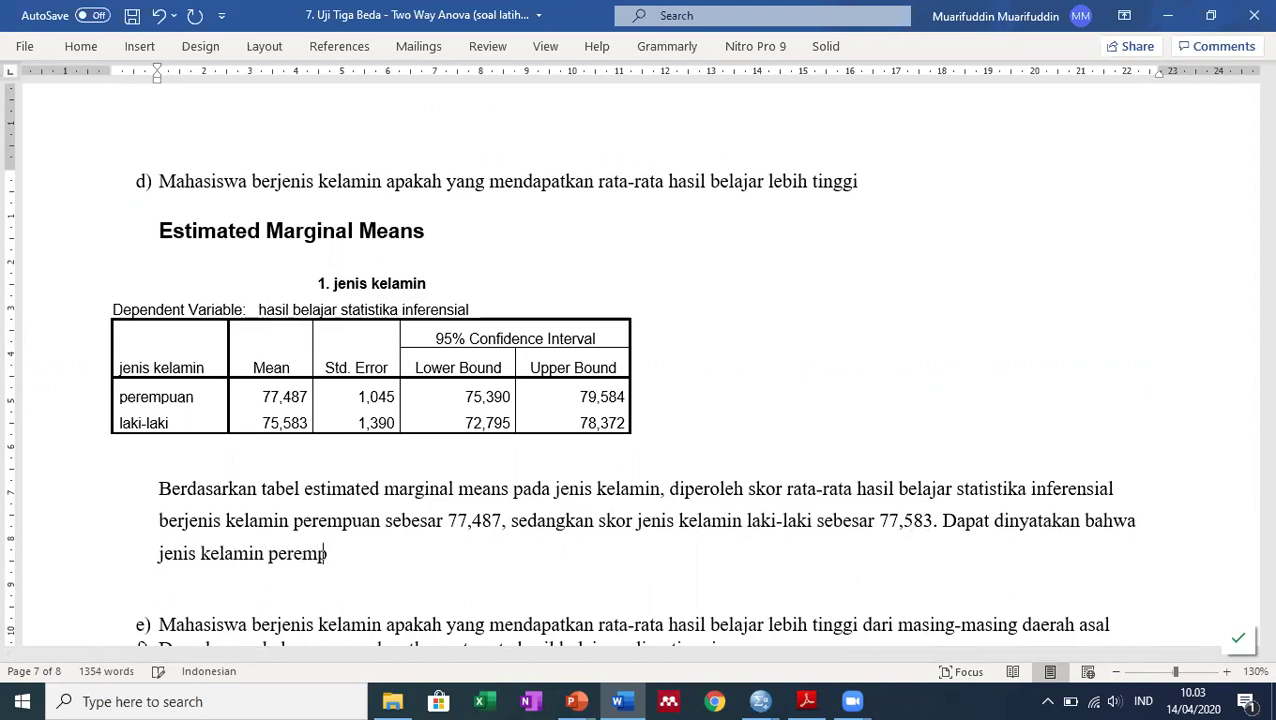
type("uan mendapatkan ra")
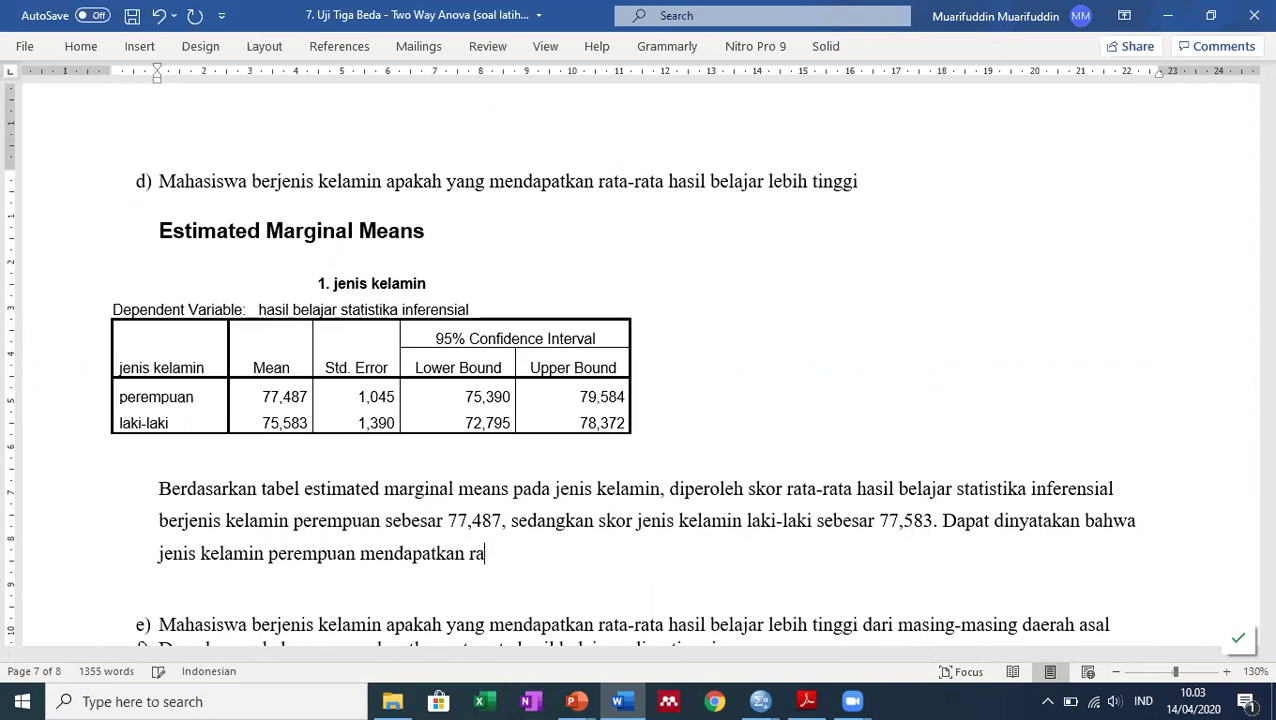
type("ta-rata hasil")
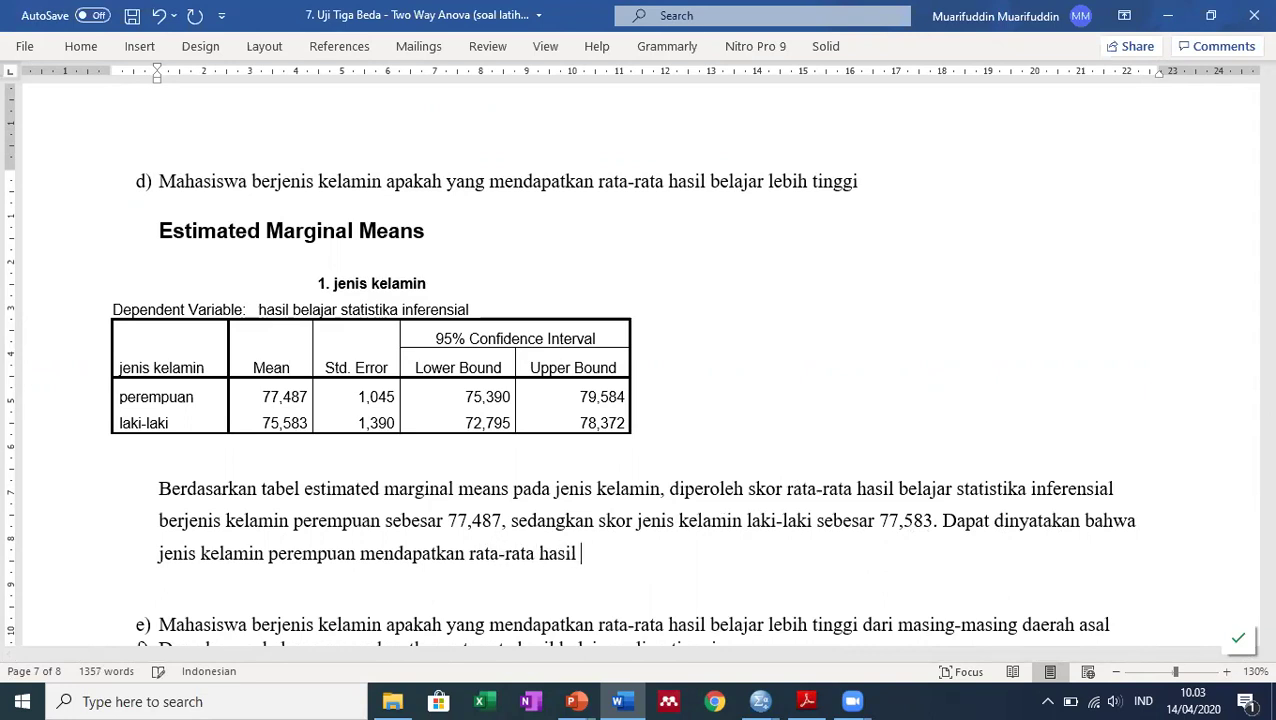
type(" belajar statis")
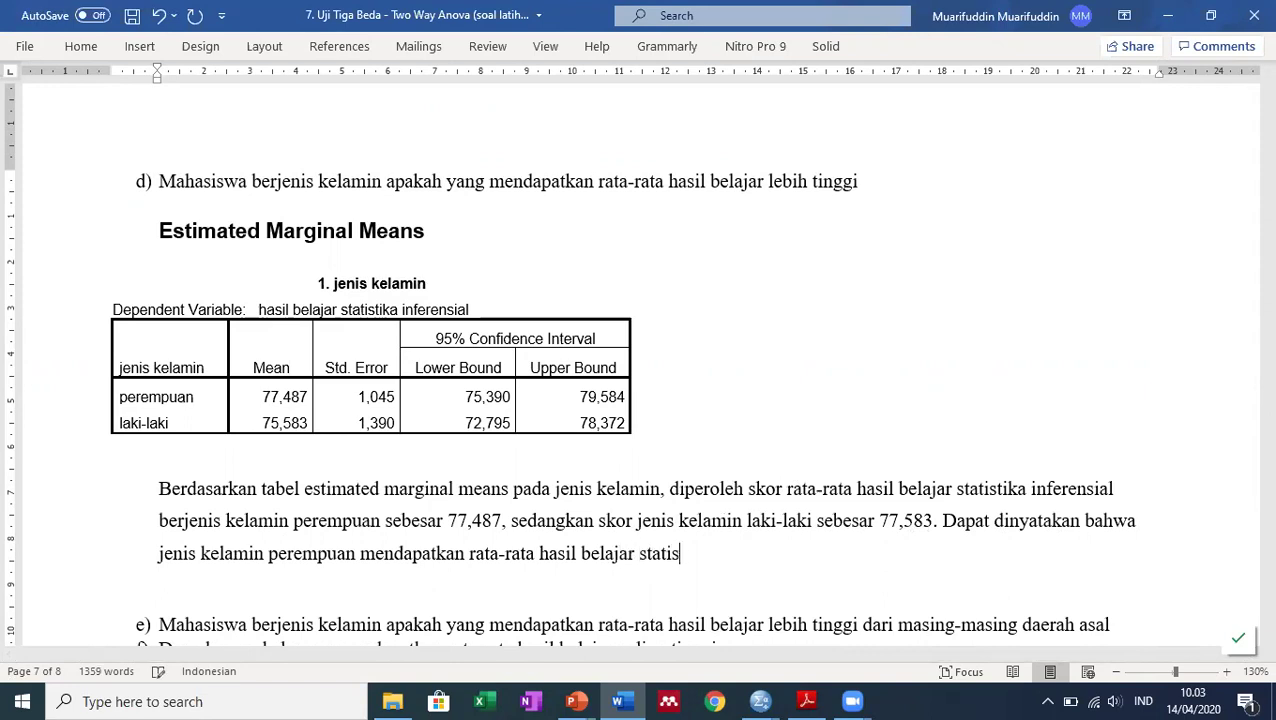
type("tika in")
key("BackSpace")
type("fer")
key("BackSpace")
key("BackSpace")
key("BackSpace")
type("nferensial lebih tinggi")
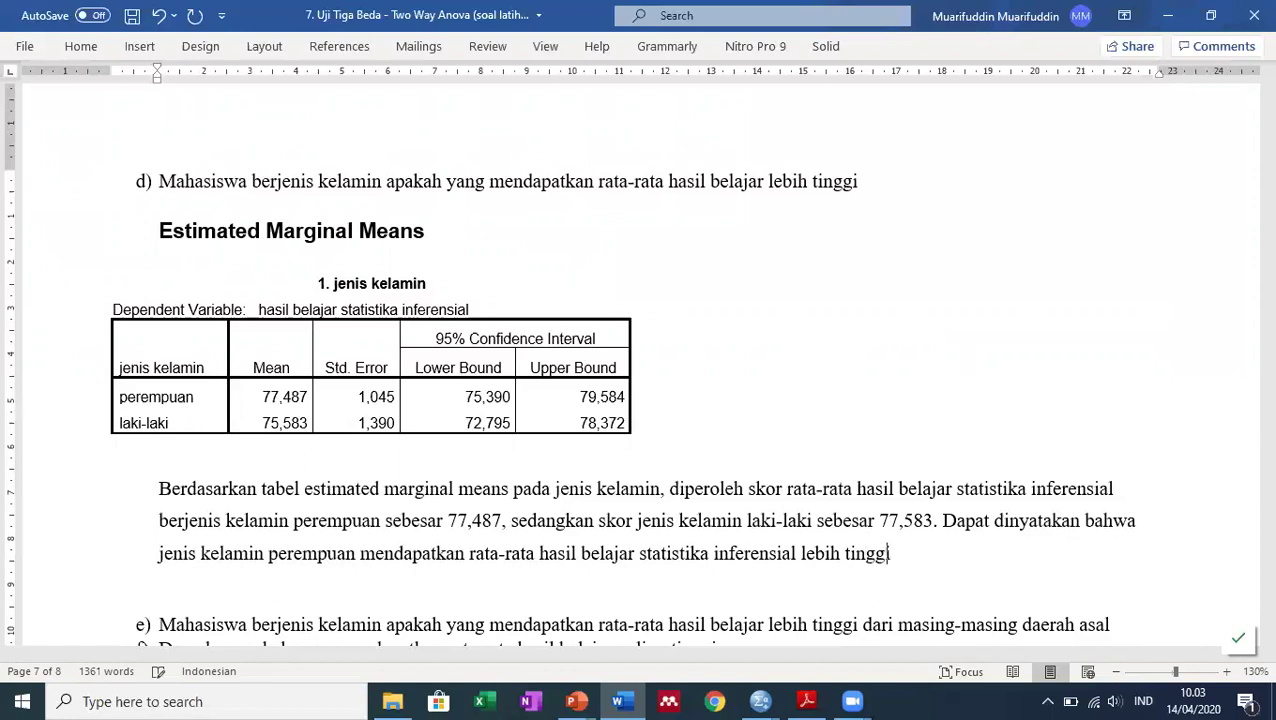
type(" dari pada ")
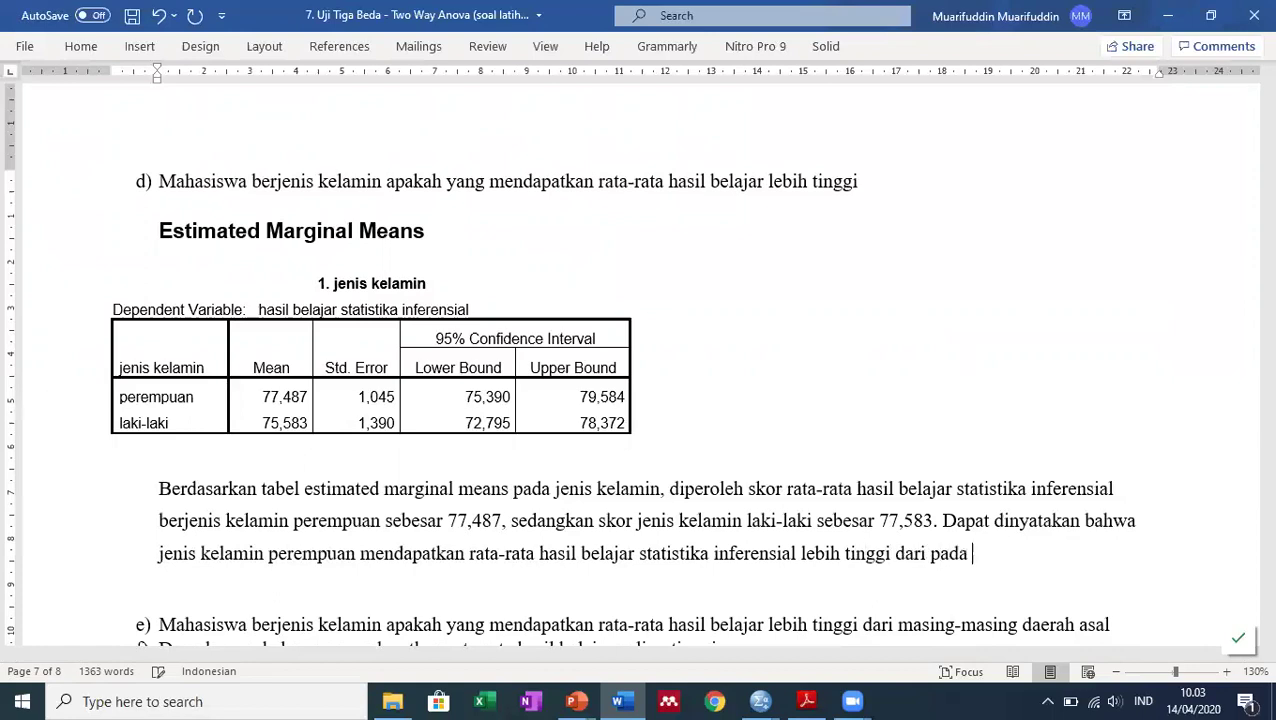
type("laki-laki.")
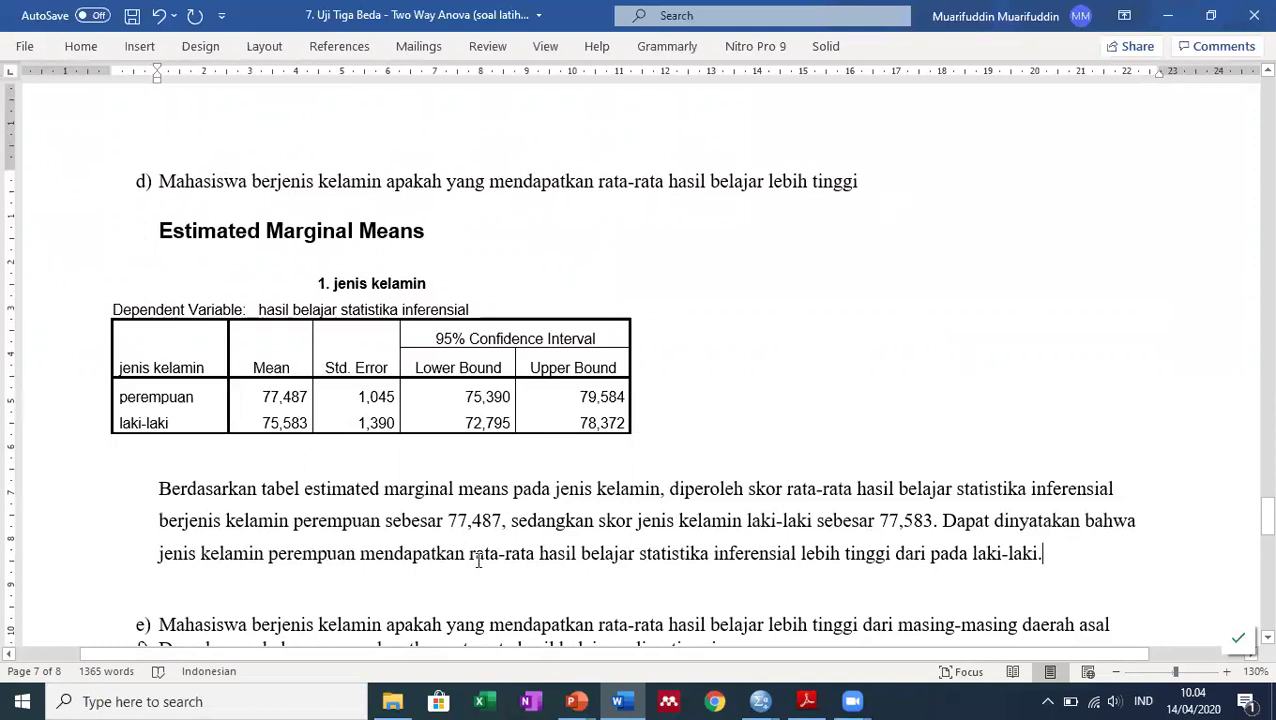
Add unnumbered blank lines below question e to make room for its answer, and place the text cursor there.
scroll(478, 562, "down", 5)
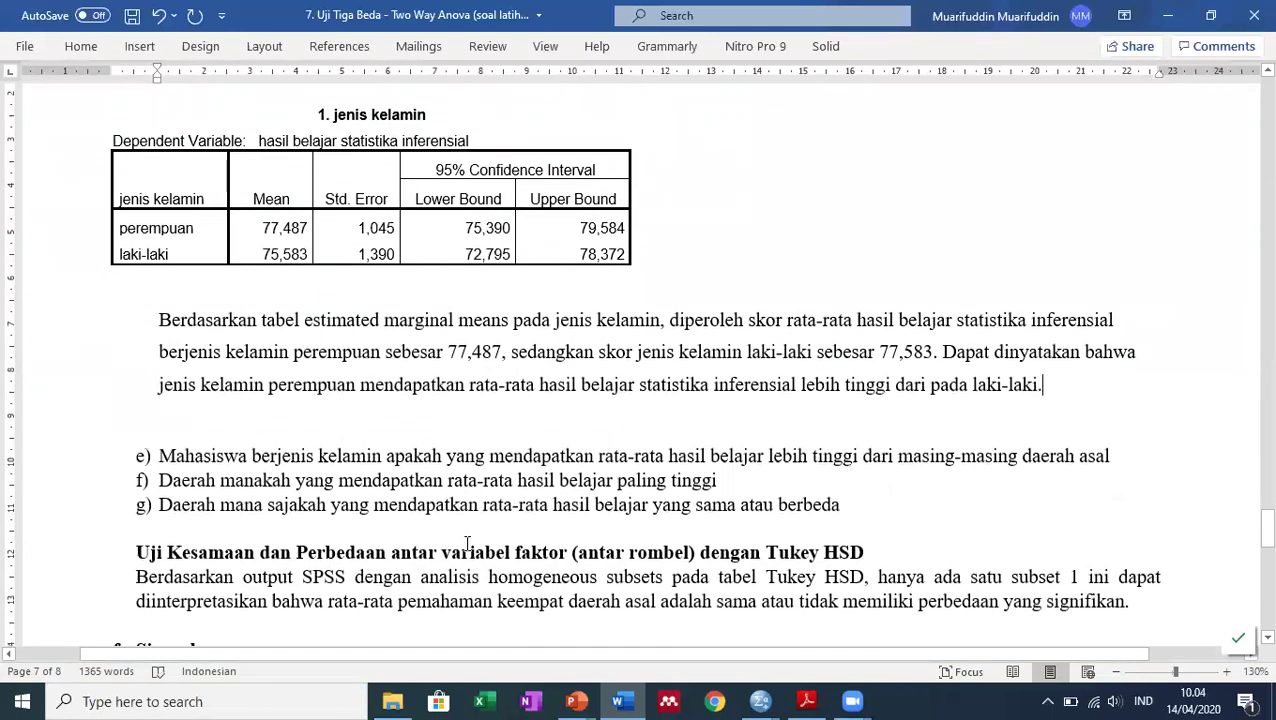
left_click(1125, 448)
key("Return")
key("BackSpace")
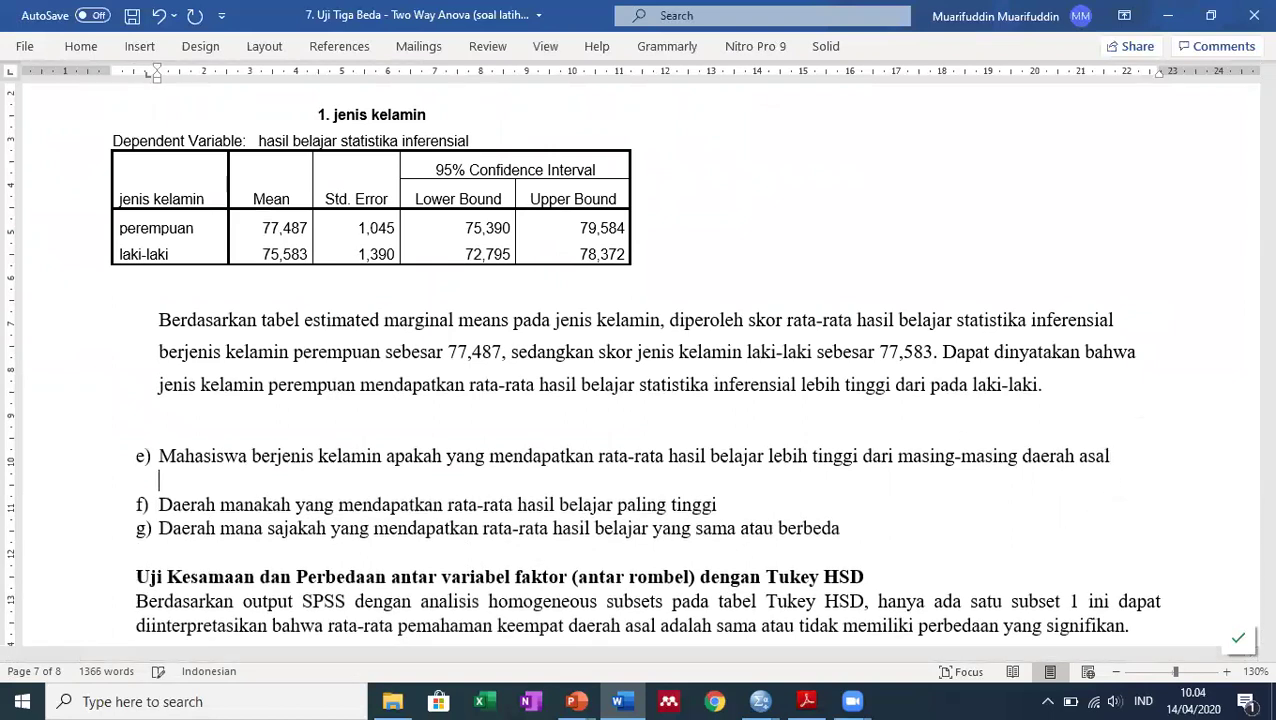
key("Return")
key("Return")
key("Up")
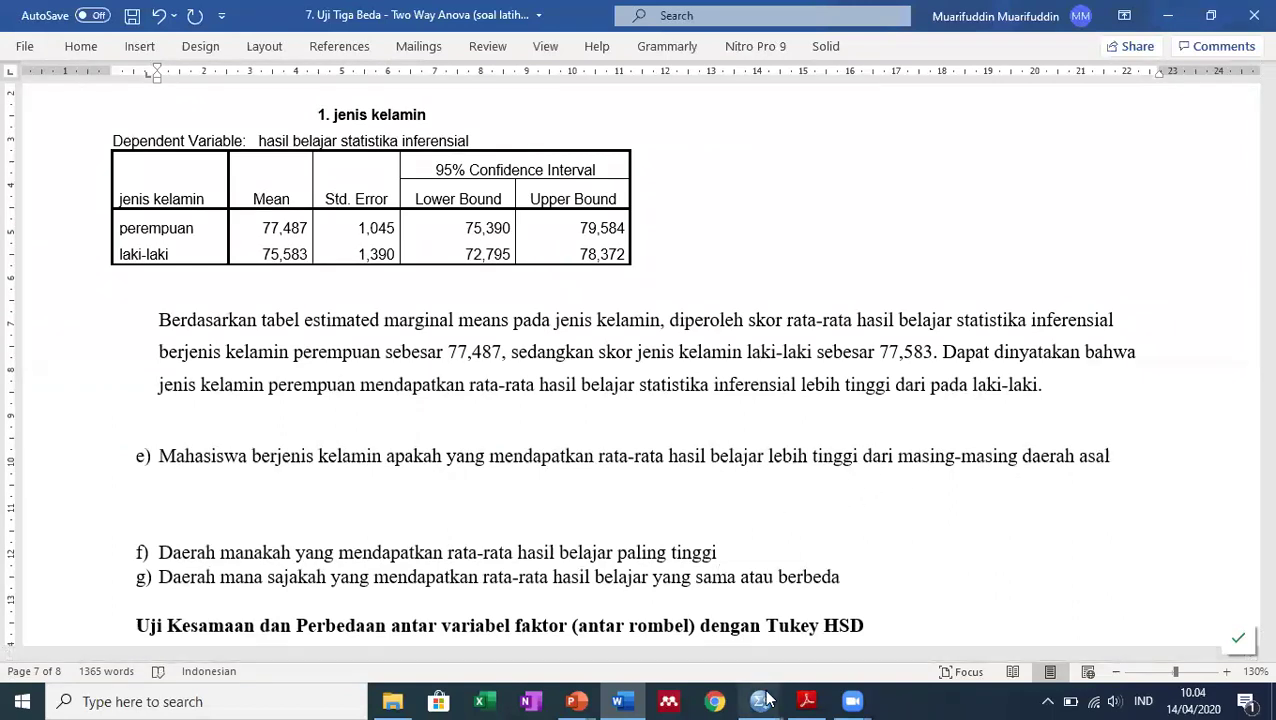
Switch to the SPSS output viewer and copy the "3. jenis kelamin * daerah asal" estimated marginal means table.
mouse_move(766, 698)
scroll(160, 180, "up", 3)
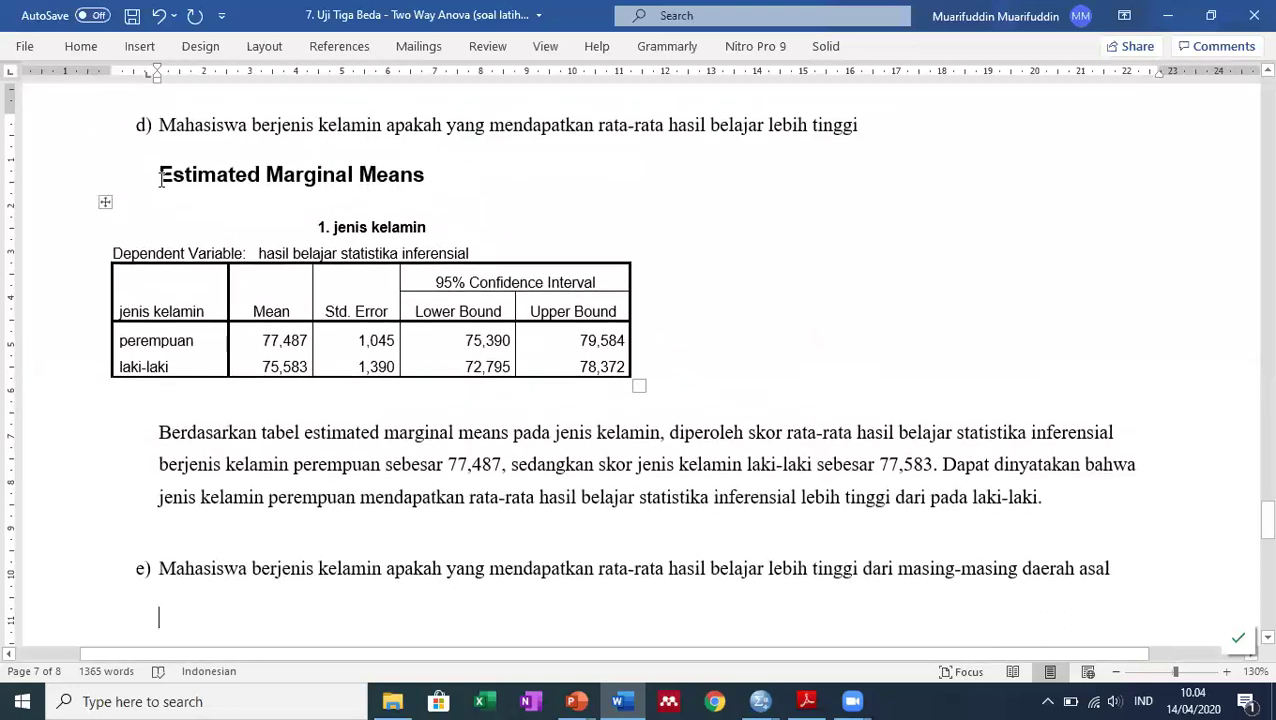
scroll(161, 180, "down", 6)
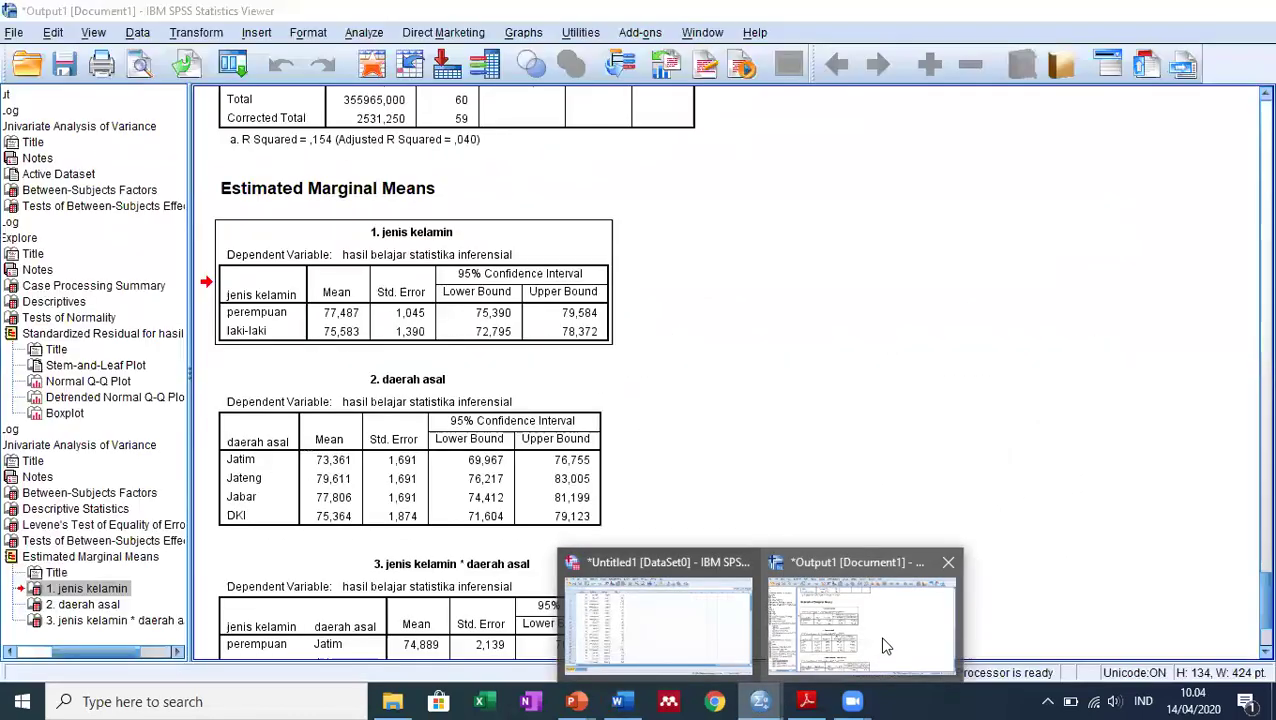
left_click(855, 588)
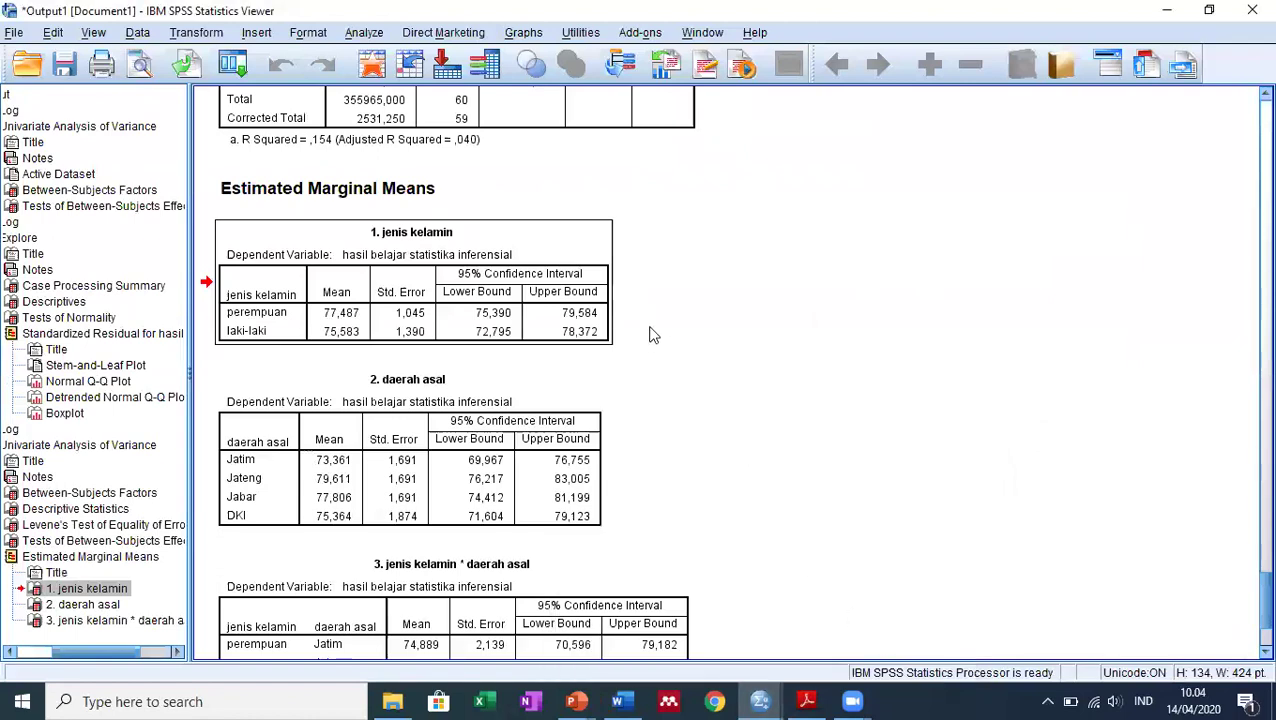
scroll(535, 390, "down", 3)
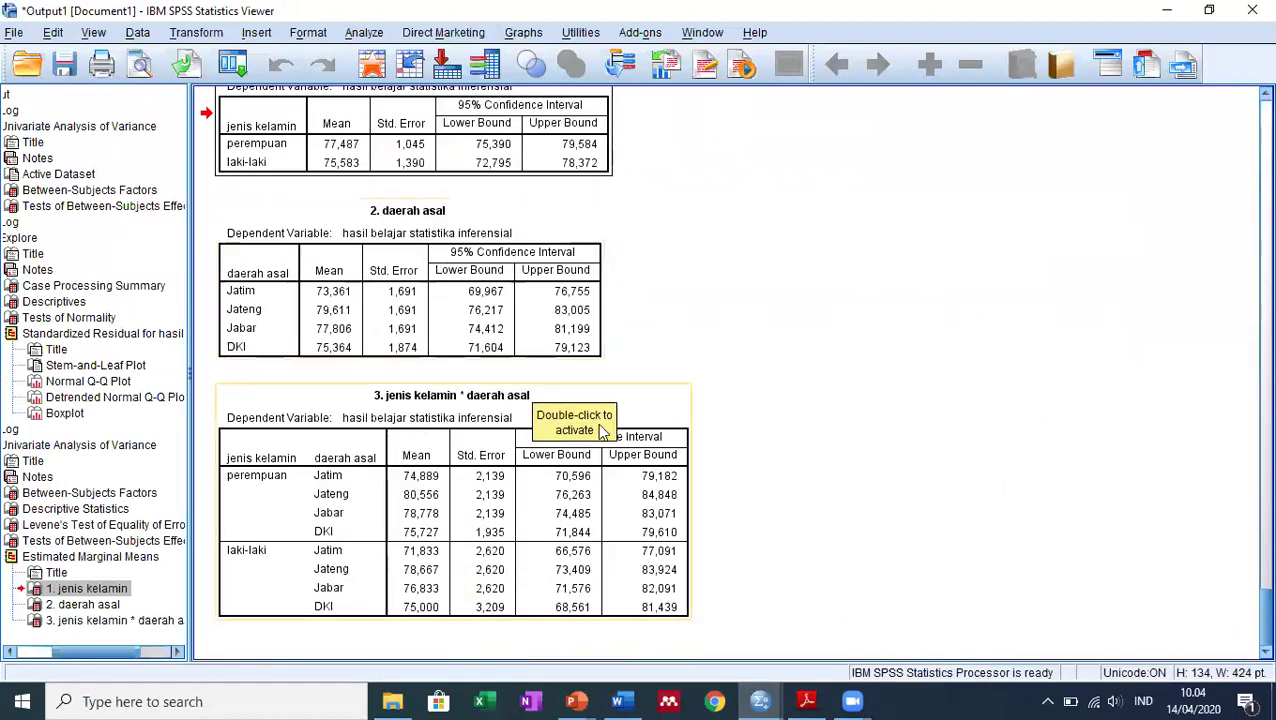
left_click(634, 396)
double_click(636, 406)
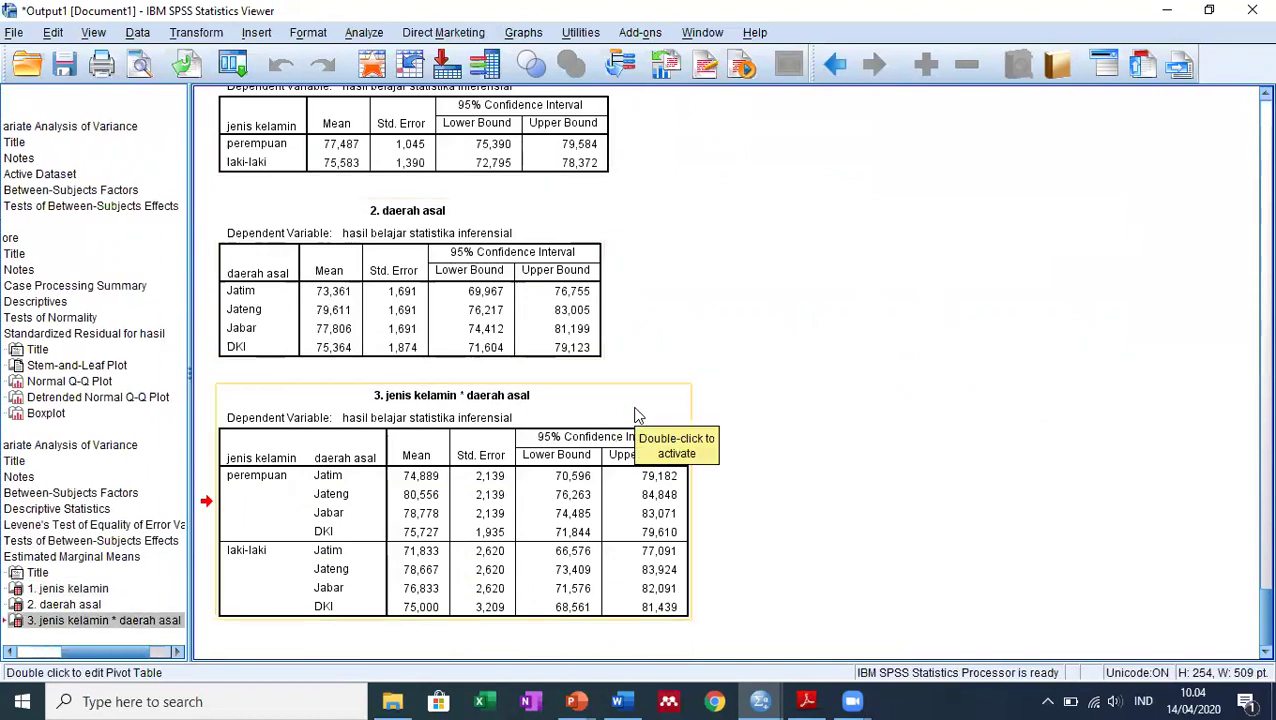
right_click(636, 414)
left_click(668, 441)
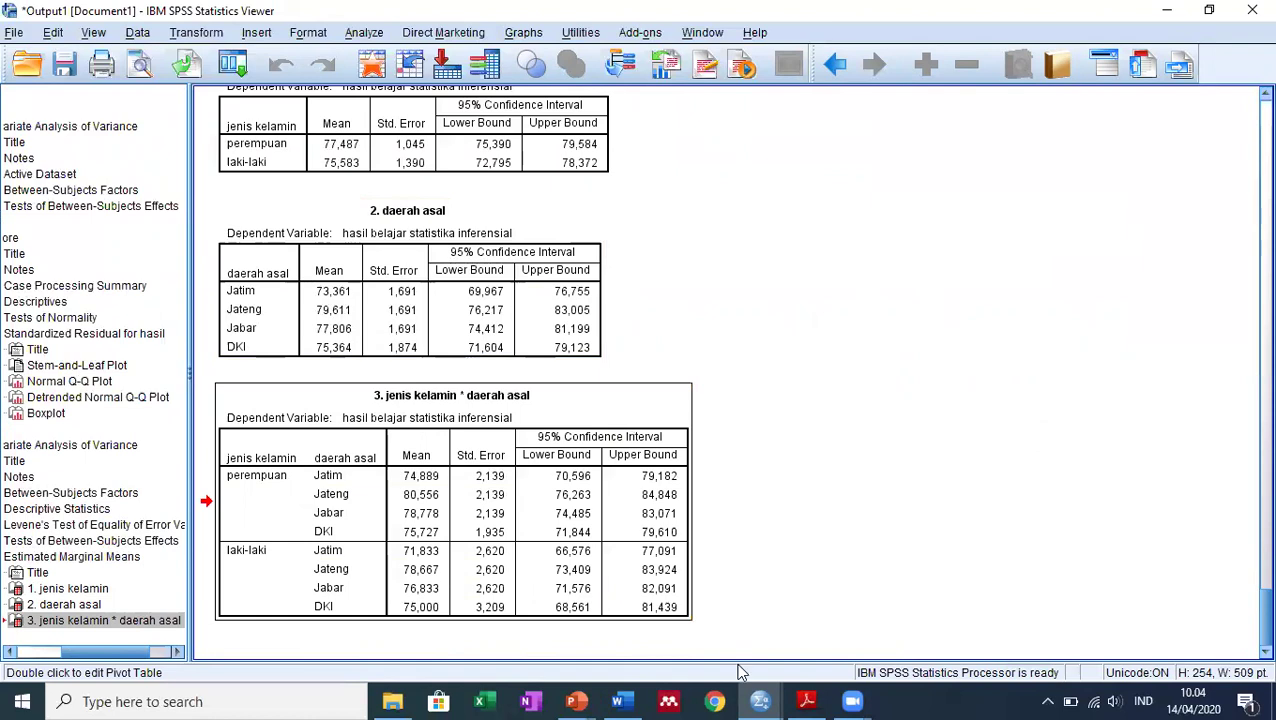
Switch back to the Word document and paste the copied table on the blank line below question e.
left_click(628, 698)
left_click(428, 430)
key("ctrl+v")
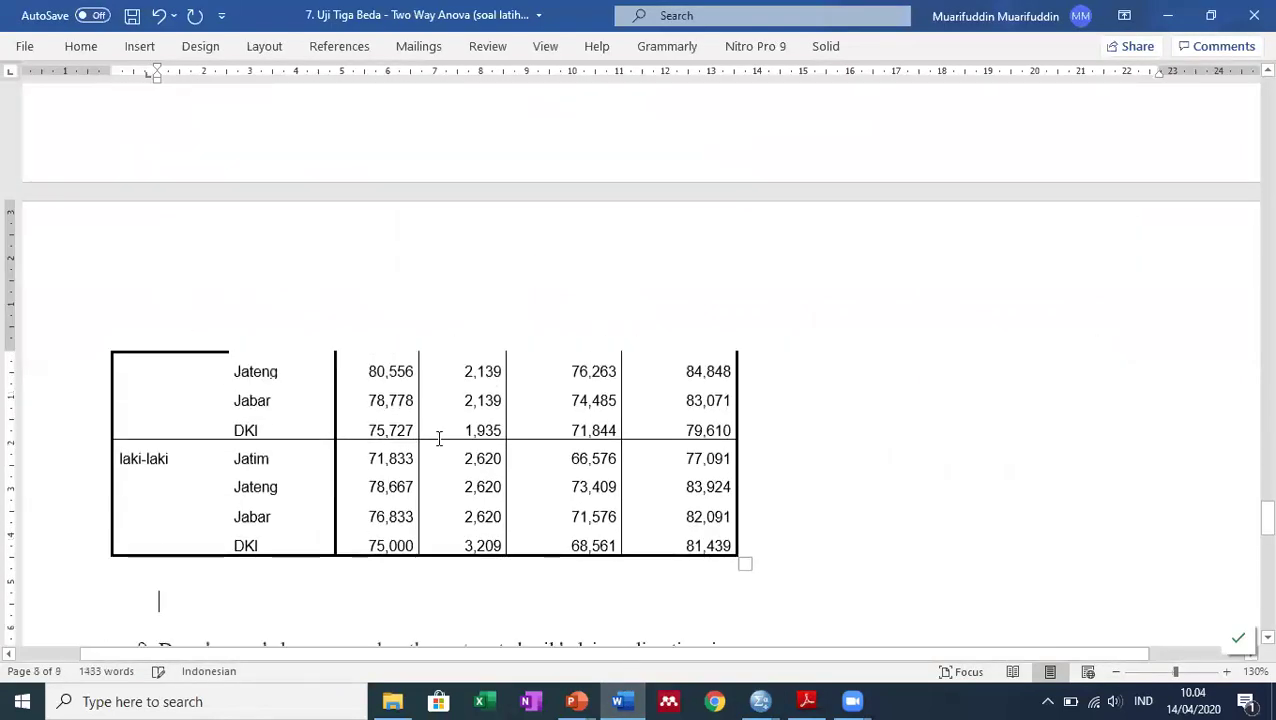
Insert blank lines above question e so that the question and its whole table move to the next page.
scroll(439, 438, "up", 8)
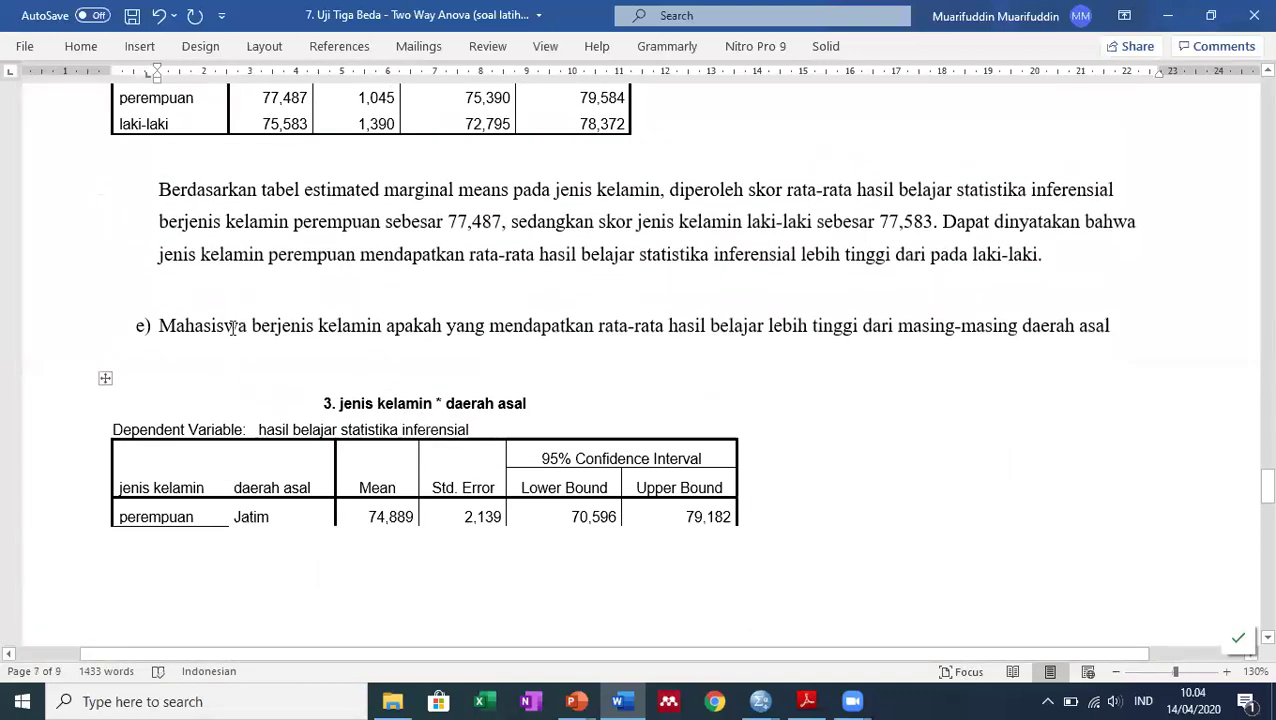
left_click(258, 299)
key("Return")
key("Return")
key("Return")
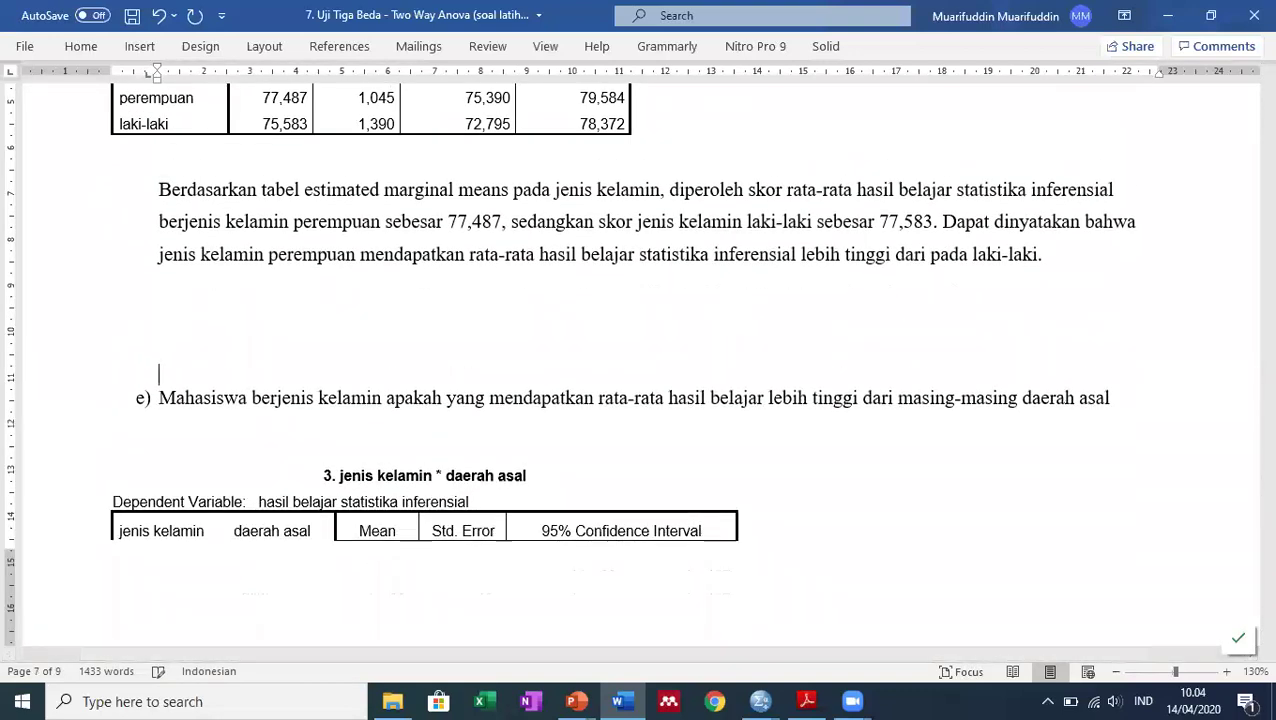
key("Return")
key("Return")
key("Return")
key("Return")
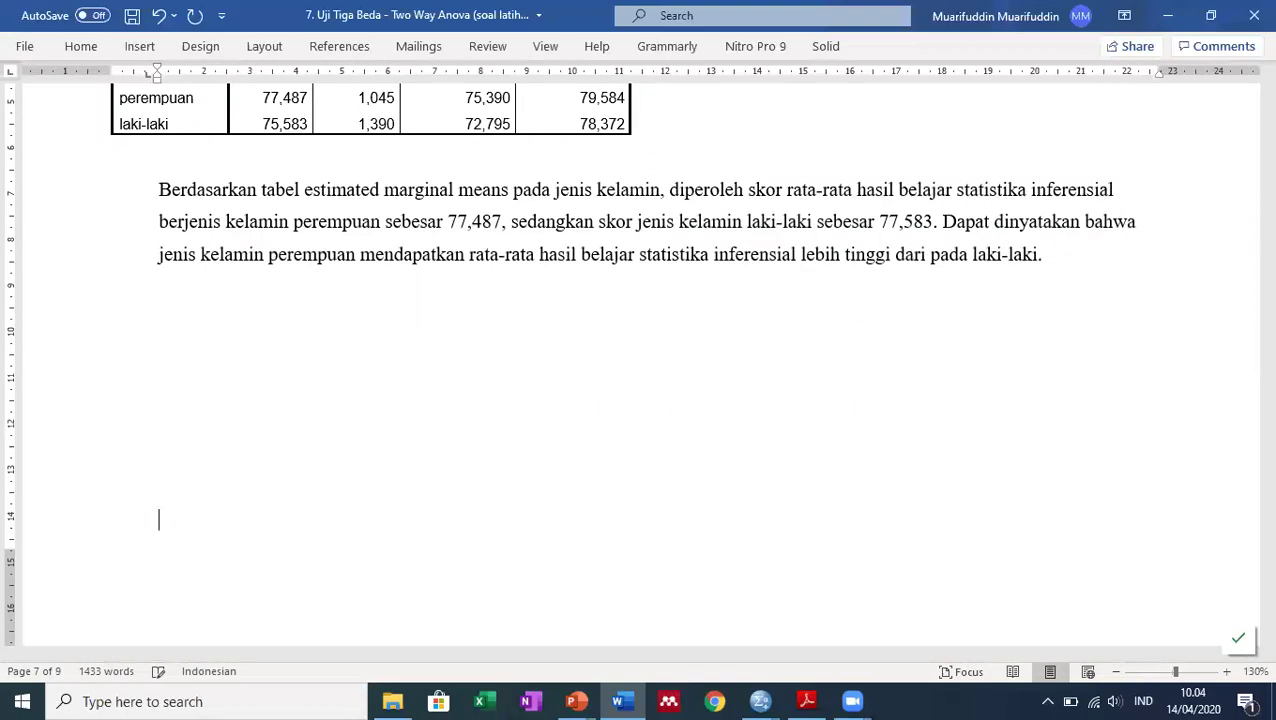
Copy item d's opening text from "Berdasarkan tabel" through "berjenis" and paste it below the jenis kelamin * daerah asal table.
scroll(275, 290, "down", 3)
scroll(275, 290, "up", 5)
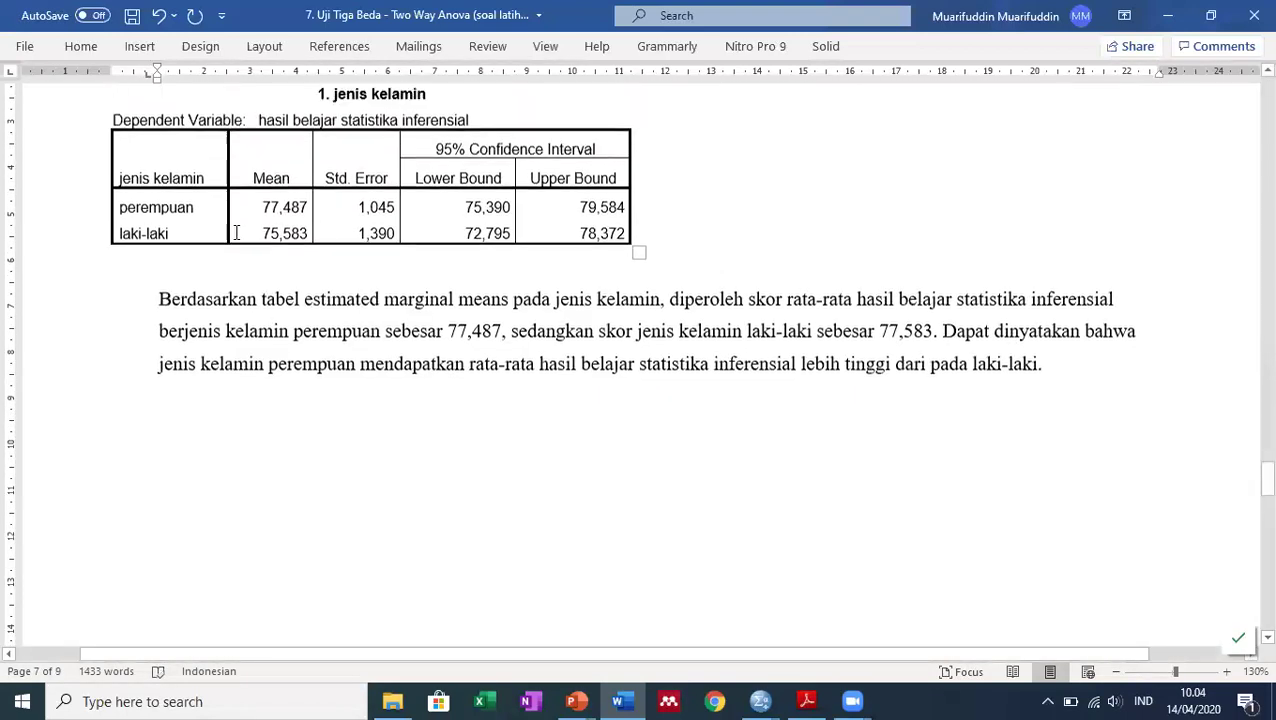
left_click_drag(160, 302, 637, 305)
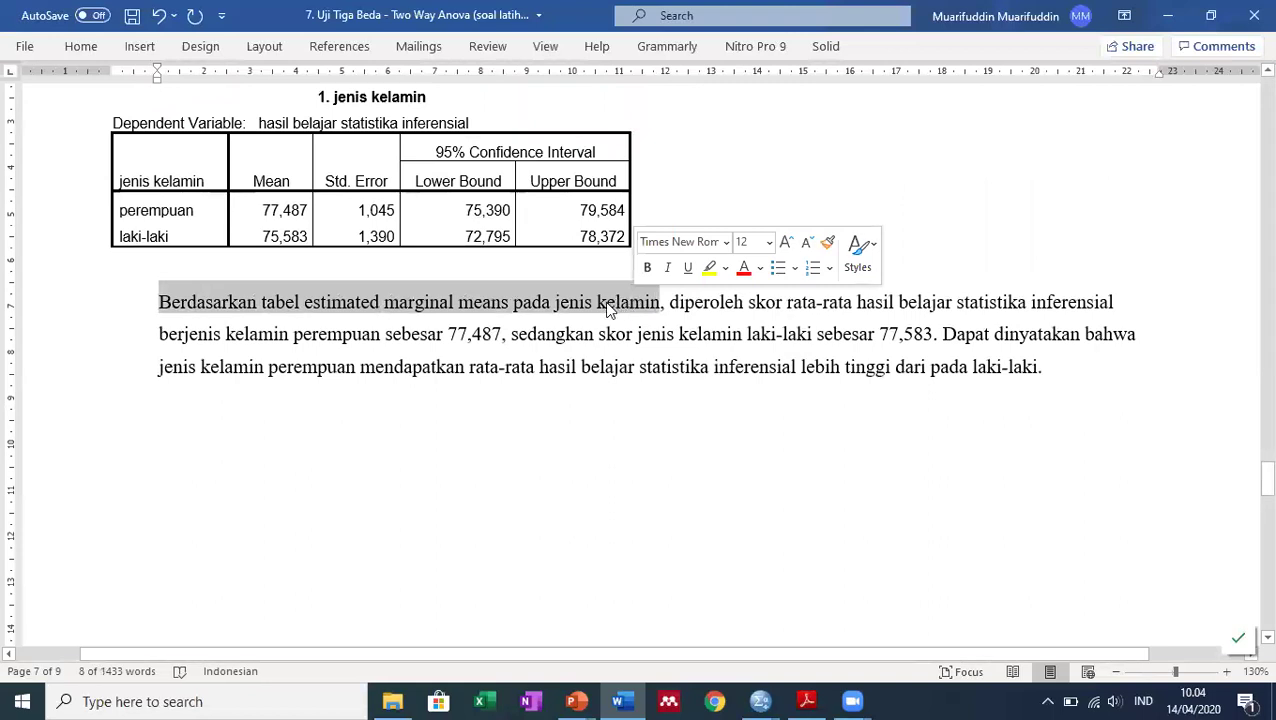
left_click(557, 302)
left_click_drag(159, 302, 224, 333)
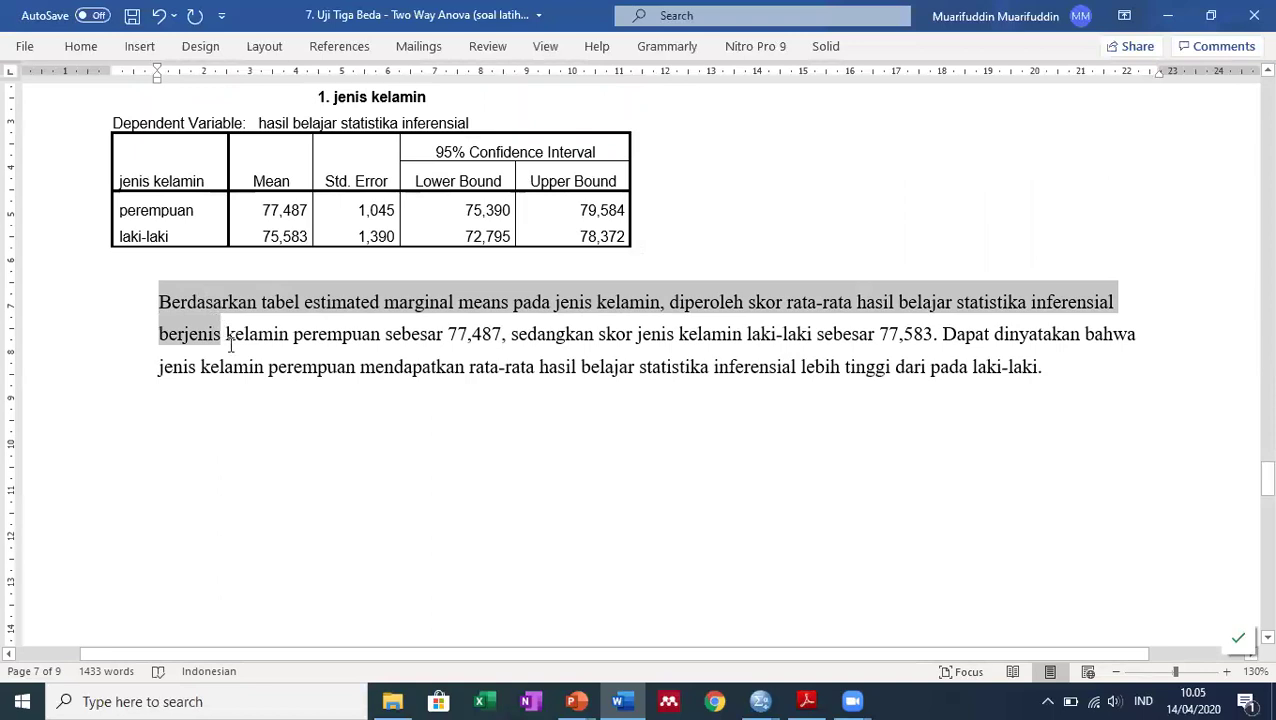
scroll(230, 341, "down", 15)
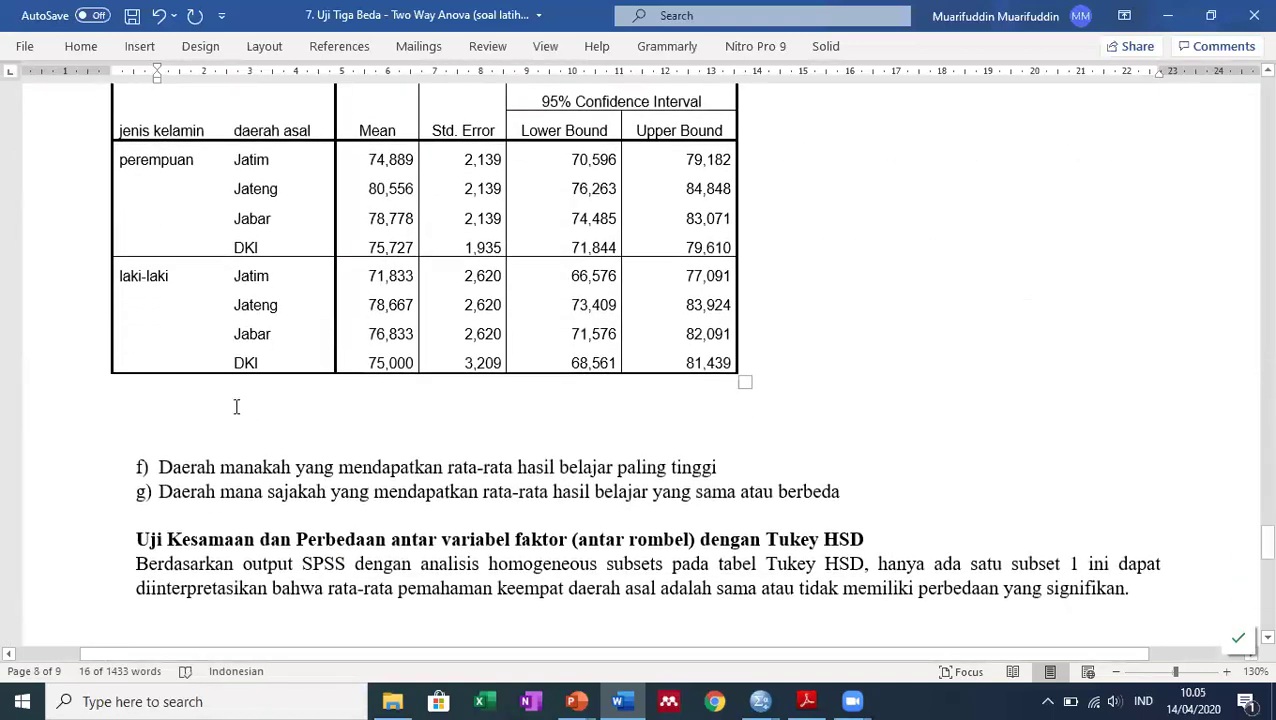
left_click(236, 406)
key("ctrl+v")
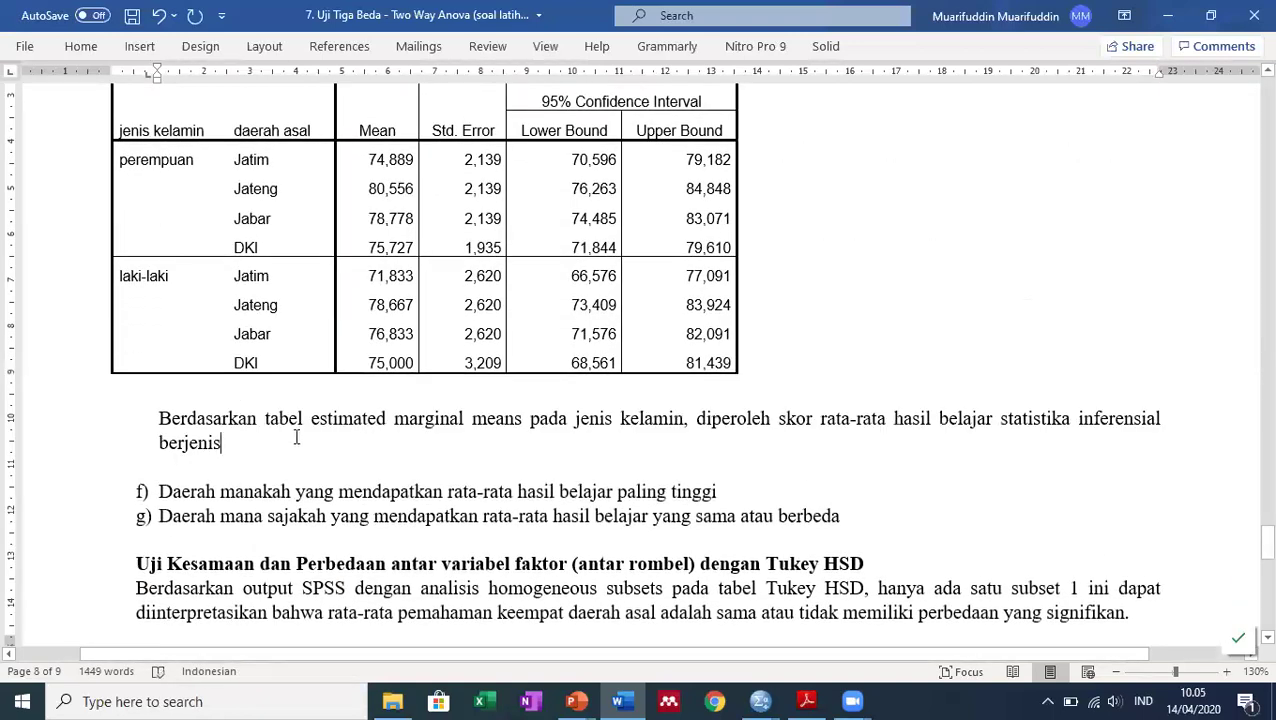
Replace "jenis kelamin" with "interaksi" in the sentence below the jenis kelamin * daerah asal table.
scroll(296, 437, "up", 2)
left_click_drag(578, 531, 683, 532)
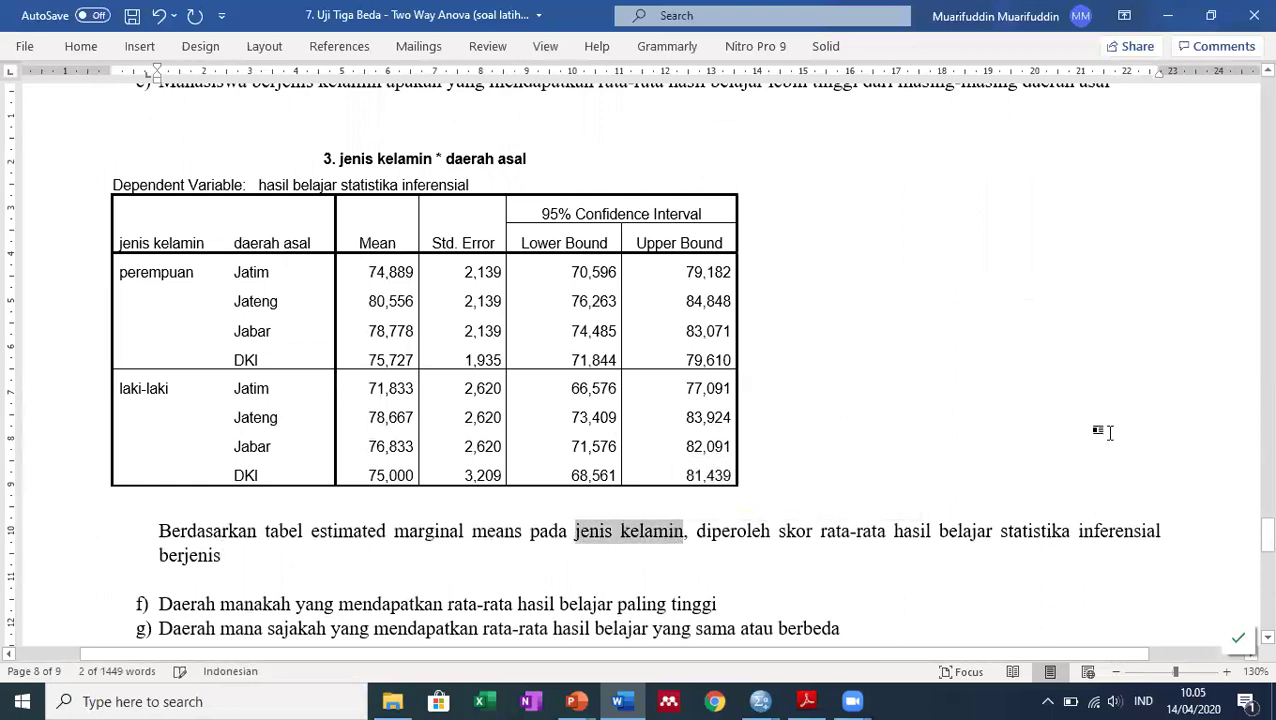
scroll(1078, 416, "up", 5)
scroll(1082, 415, "down", 3)
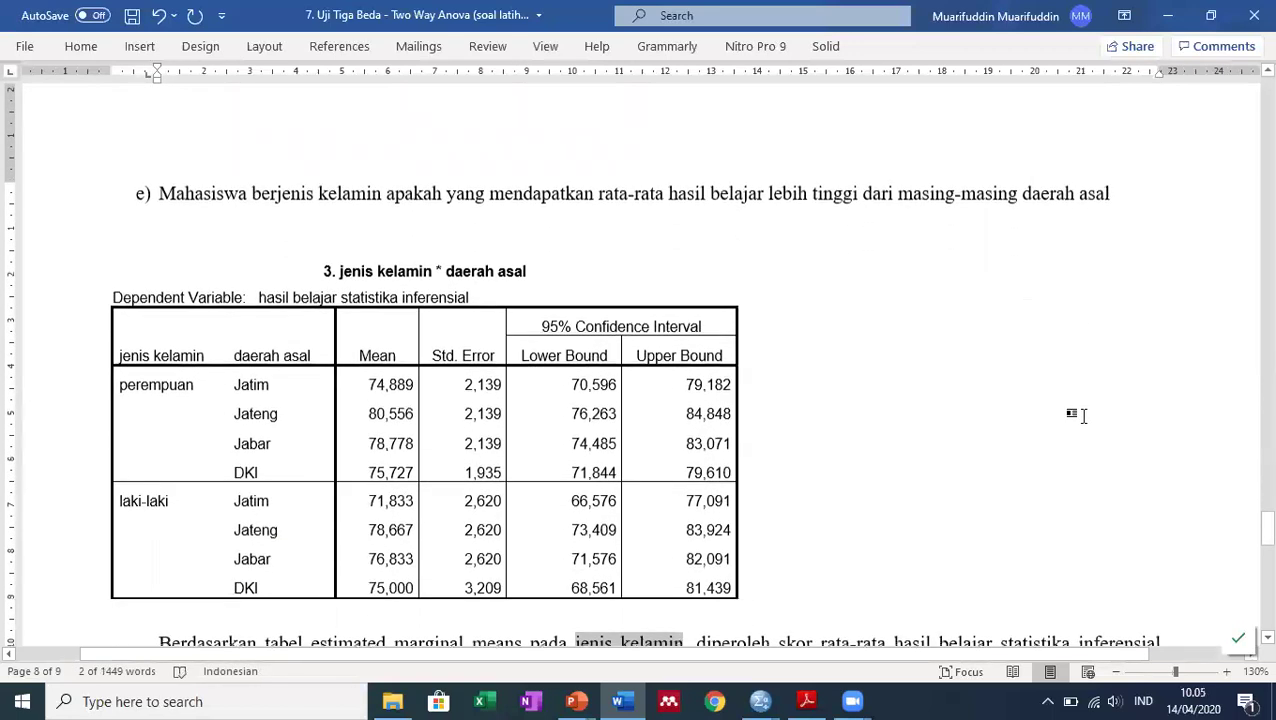
scroll(1078, 415, "down", 1)
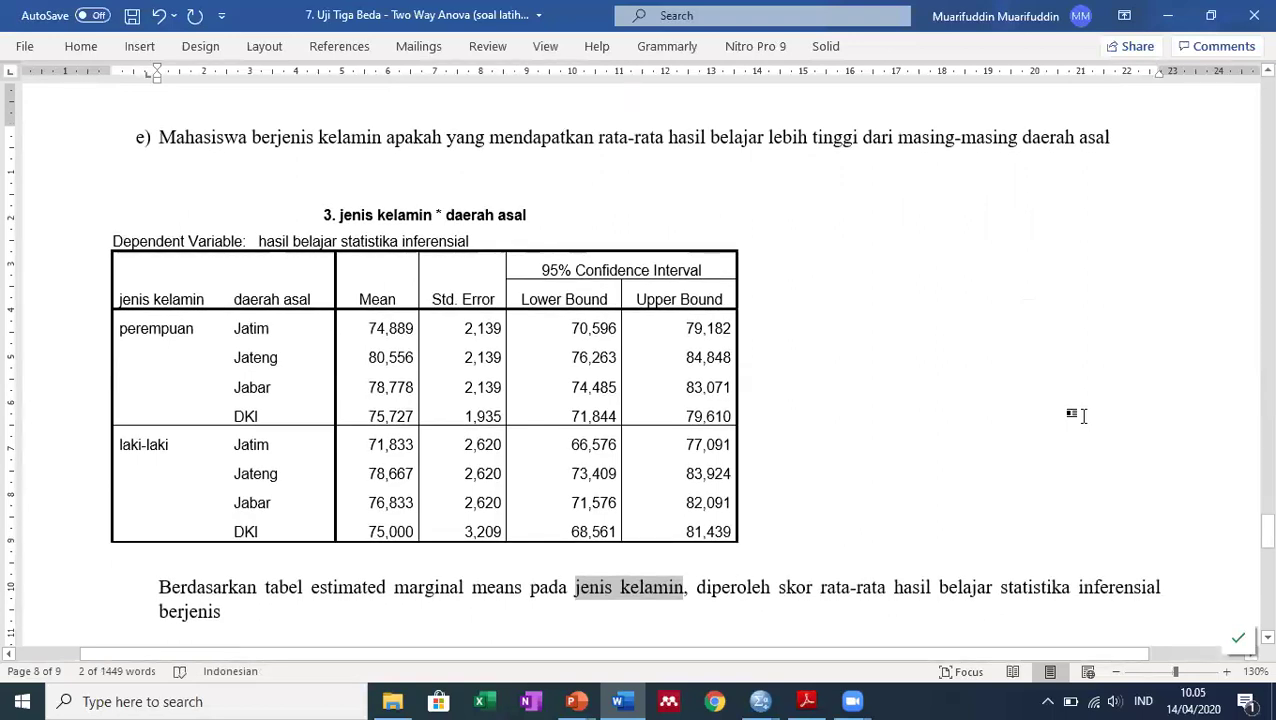
type("inter")
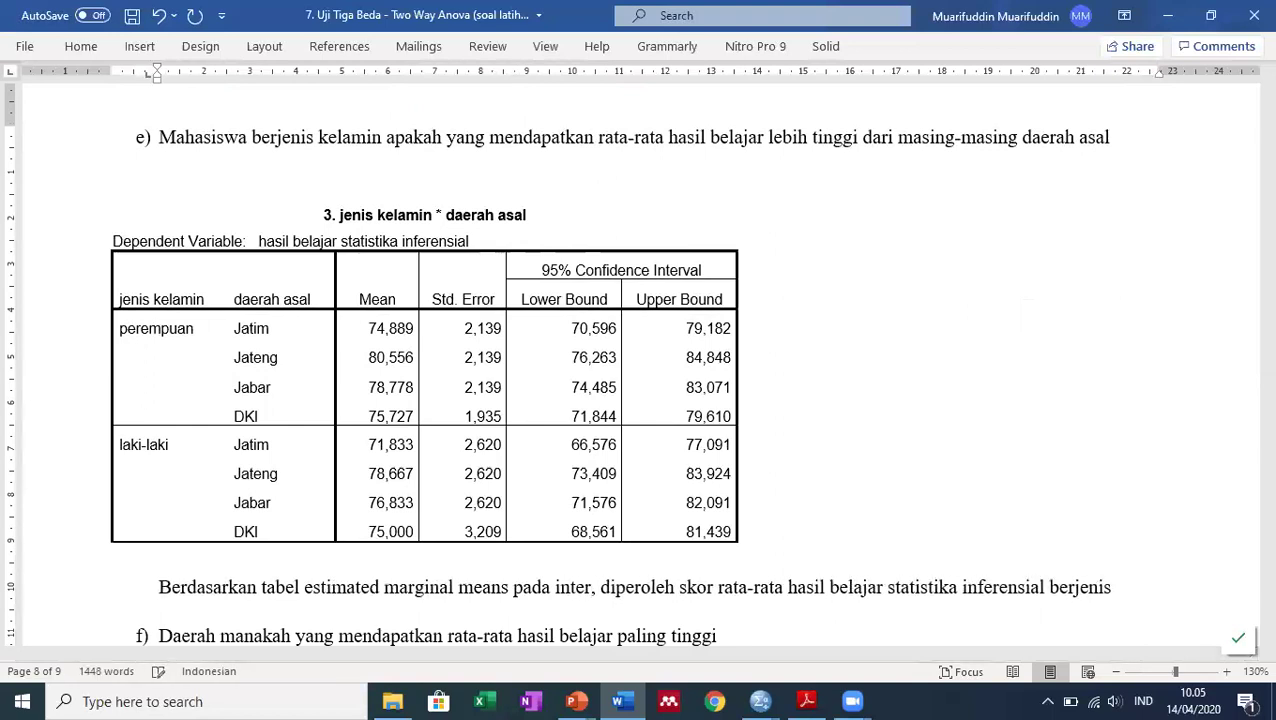
type("ka")
key("BackSpace")
key("BackSpace")
type("ask")
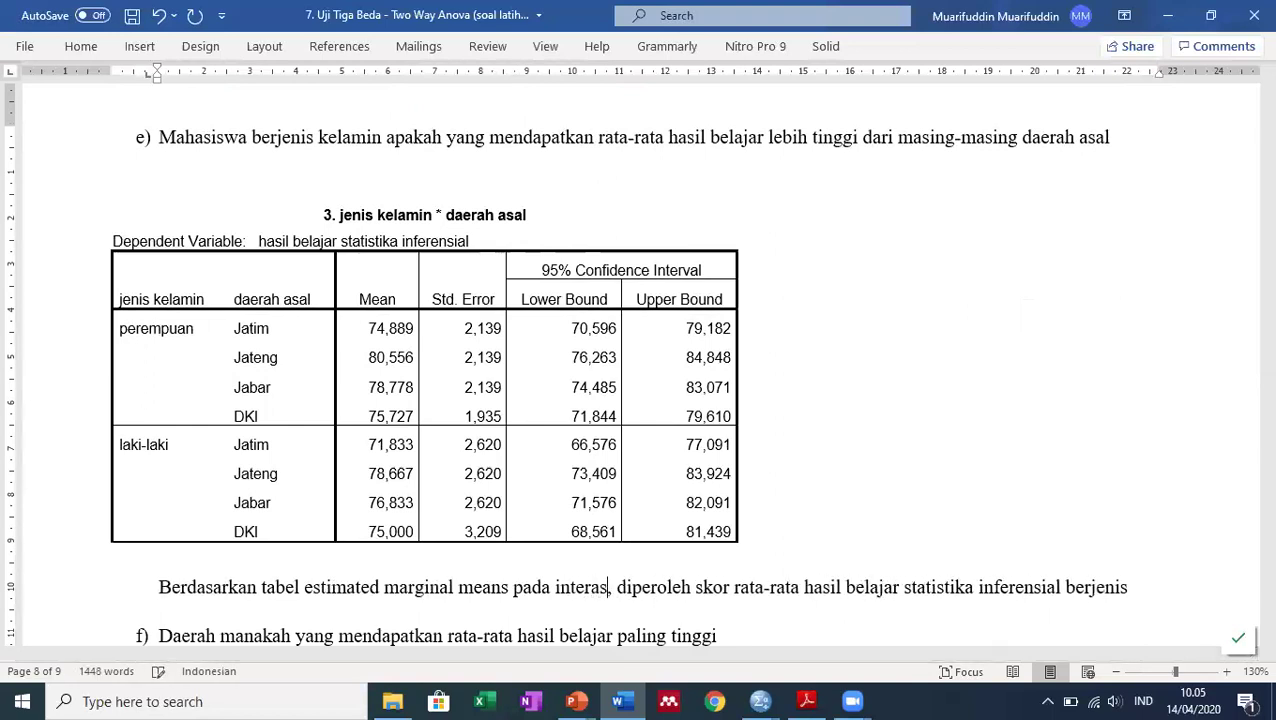
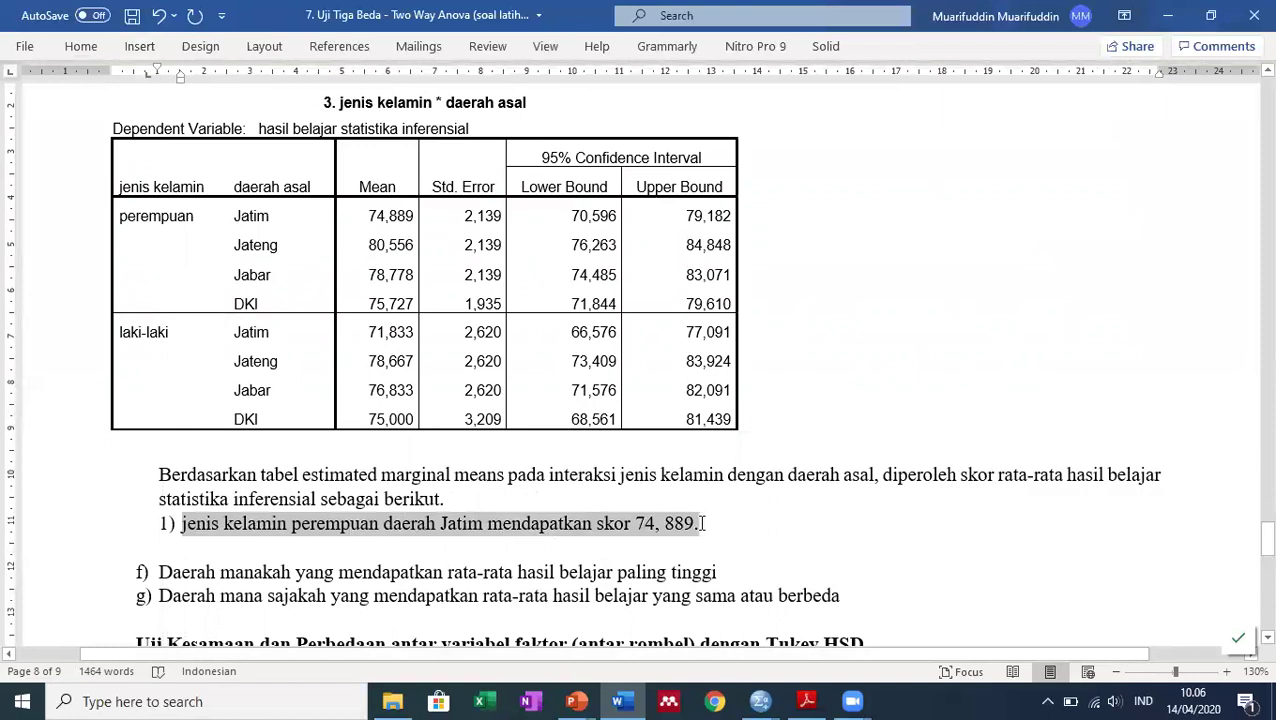
Repeat item 1's sentence "jenis kelamin perempuan daerah Jatim mendapatkan skor 74, 889." as list items 2 to 8.
left_click(712, 528)
key("Return")
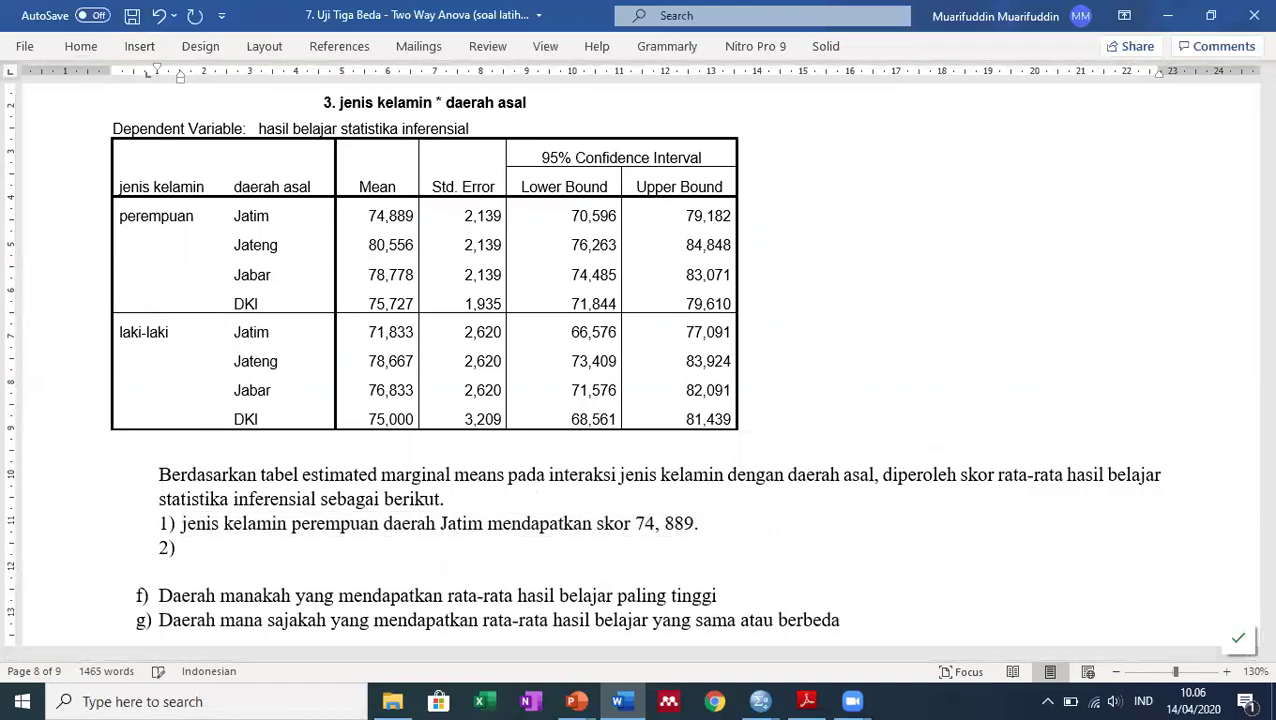
type("jenis kelamin perempuan daerah Jatim mendapatkan skor 74, 889.")
key("Return")
type("jenis kelamin perempuan daerah Jatim mendapatkan skor 74, 889.")
key("Return")
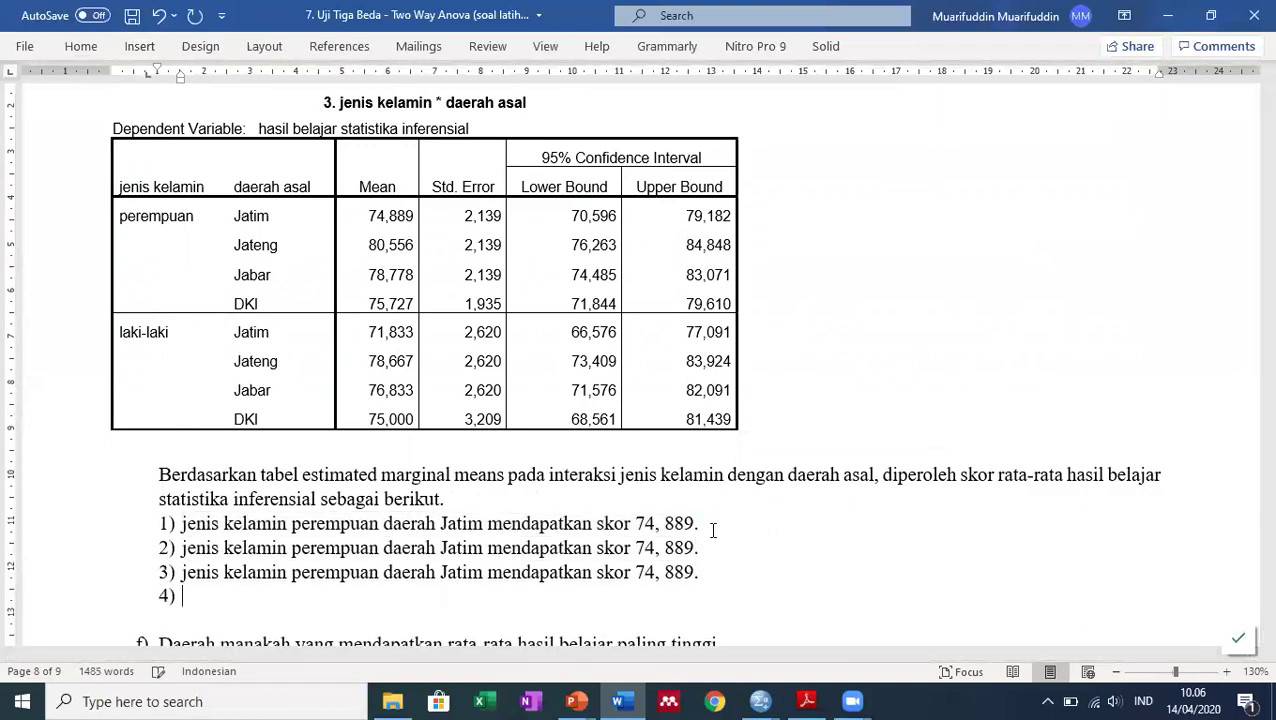
type("jenis kelamin perempuan daerah Jatim mendapatkan skor 74, 889.")
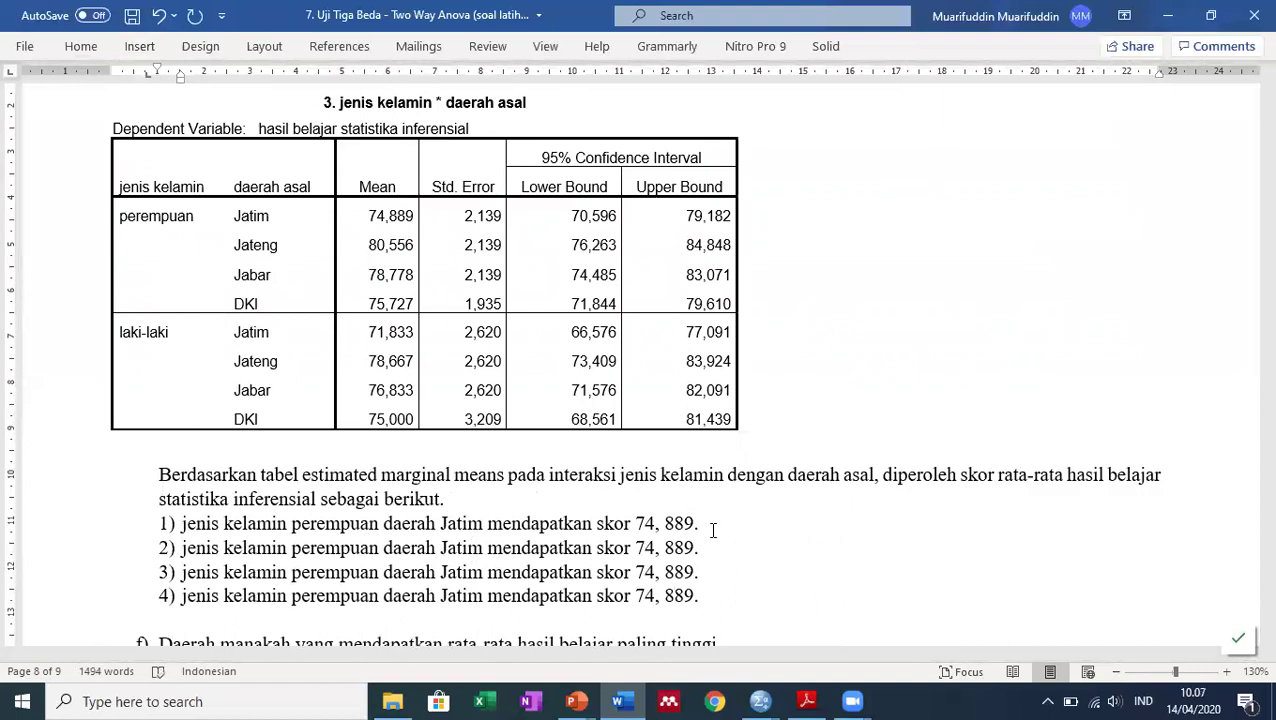
key("Return")
type("jenis kelamin perempuan daerah Jatim mendapatkan skor 74, 889.")
key("Return")
type("jenis kelamin perempuan daerah Jatim mendapatkan skor 74, 889.")
key("Return")
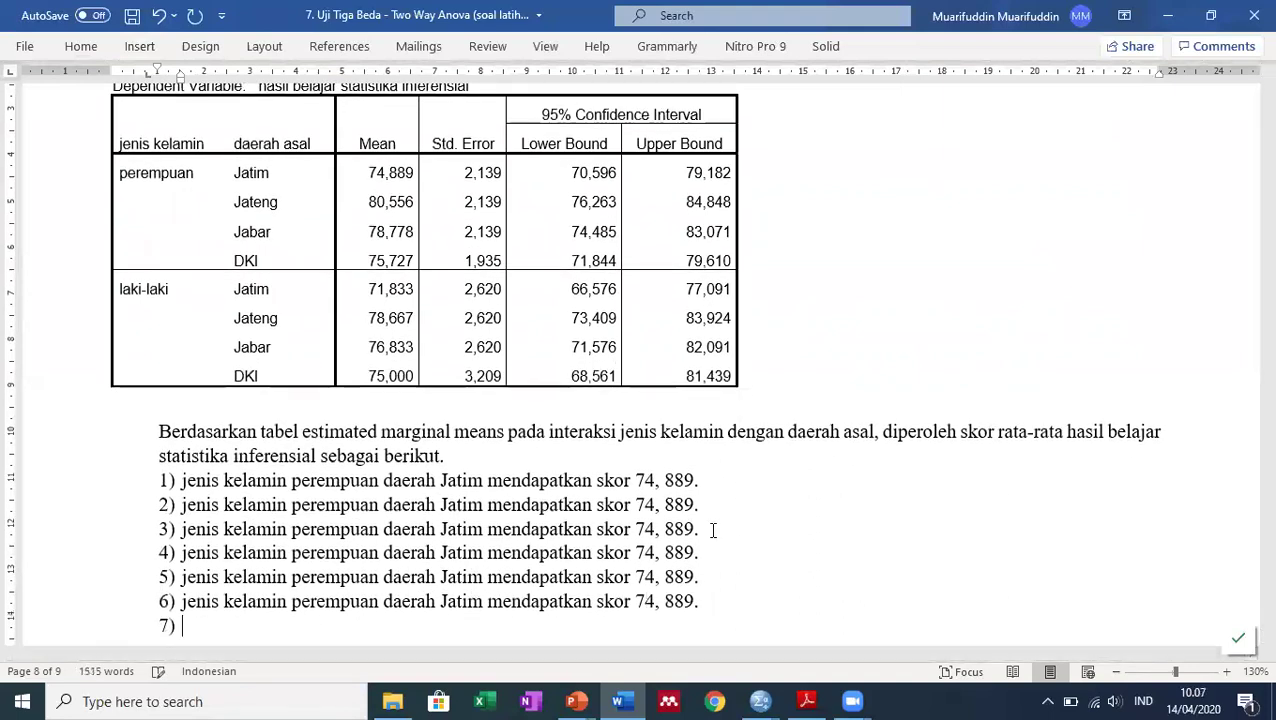
type("jenis kelamin perempuan daerah Jatim mendapatkan skor 74, 889.")
key("Return")
type("jenis kelamin perempuan daerah Jatim mendapatkan skor 74, 889.")
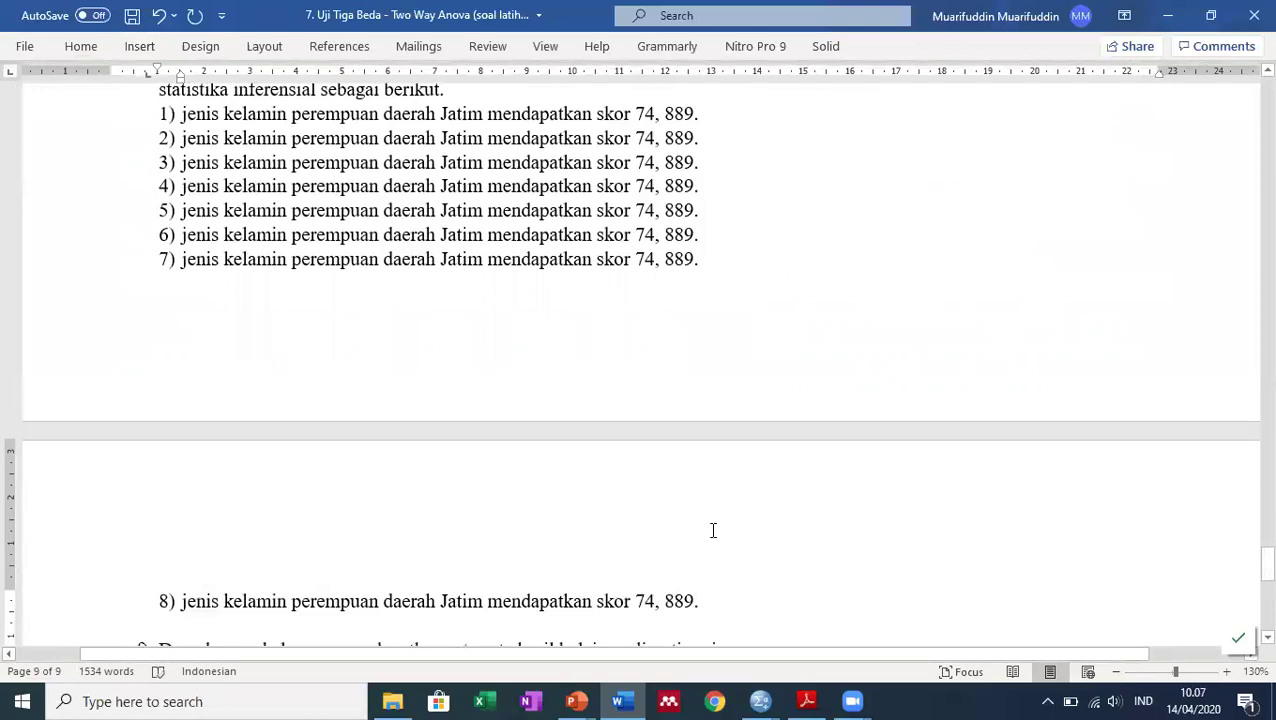
Delete the blank line between question e and its table.
scroll(713, 530, "up", 10)
left_click(427, 313)
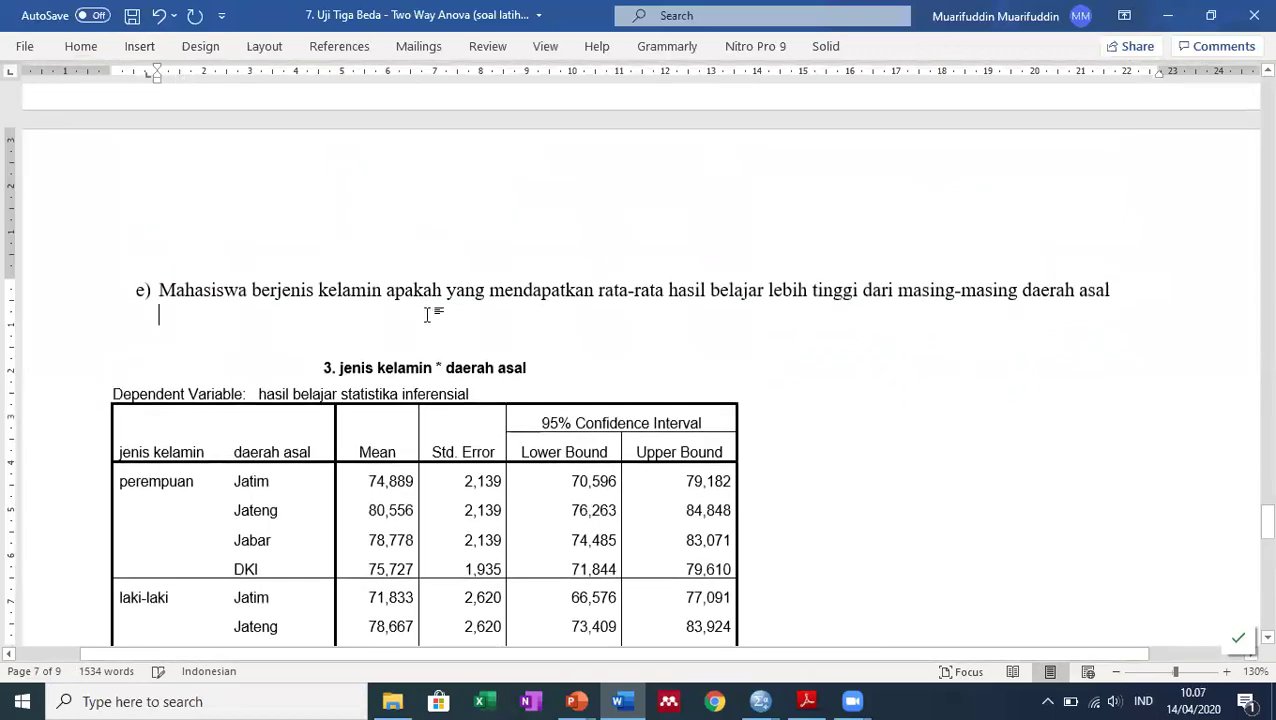
key("Delete")
scroll(420, 340, "down", 7)
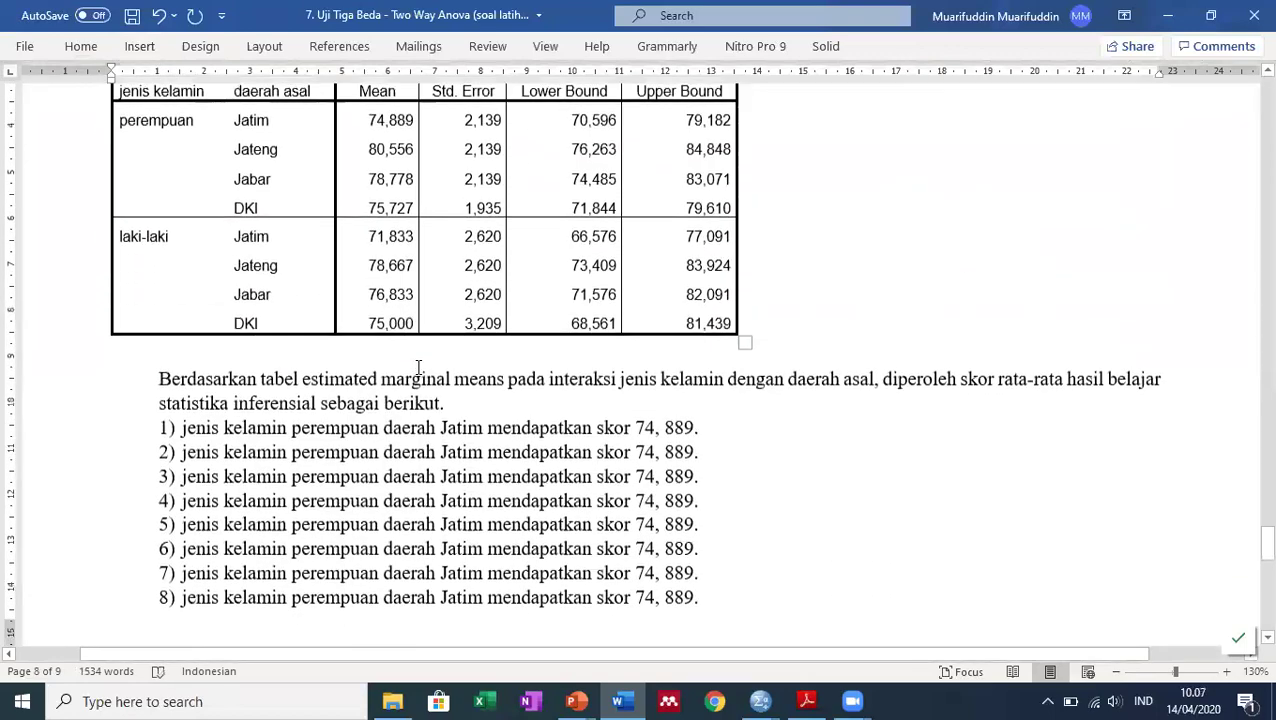
Change item 2's region to Jateng and its score to 80,556.
scroll(414, 368, "up", 3)
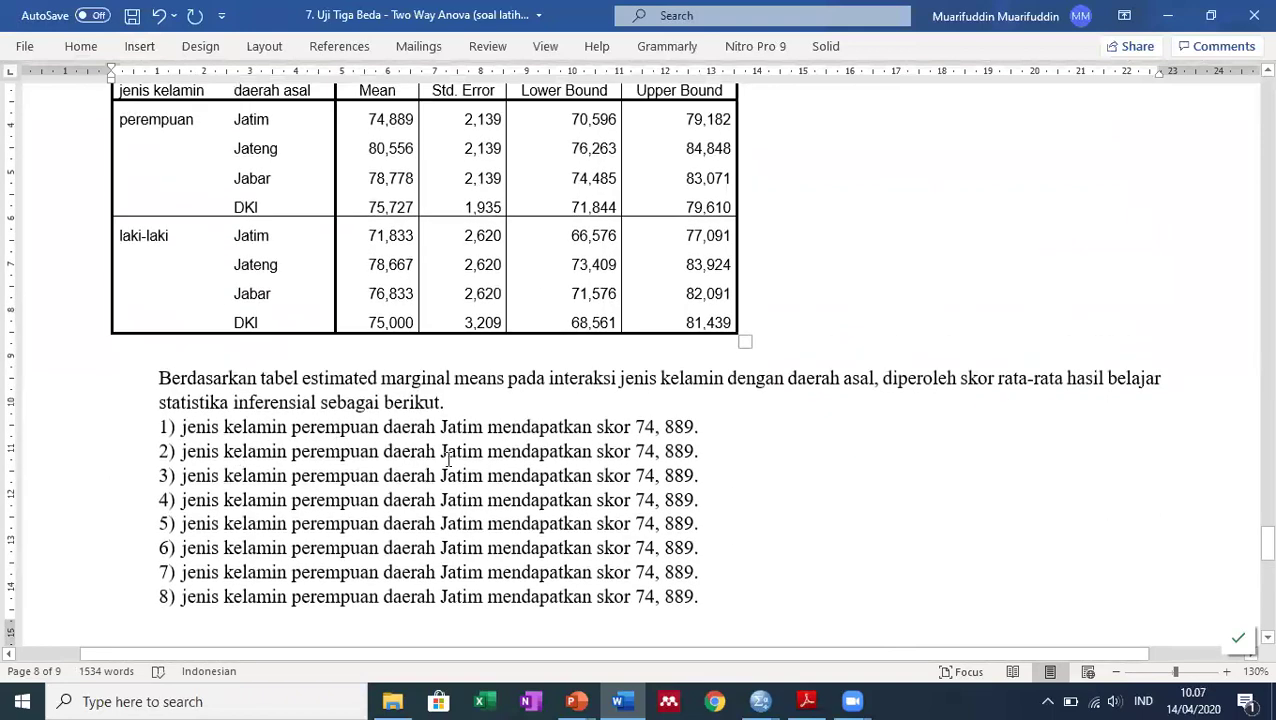
left_click_drag(456, 452, 483, 456)
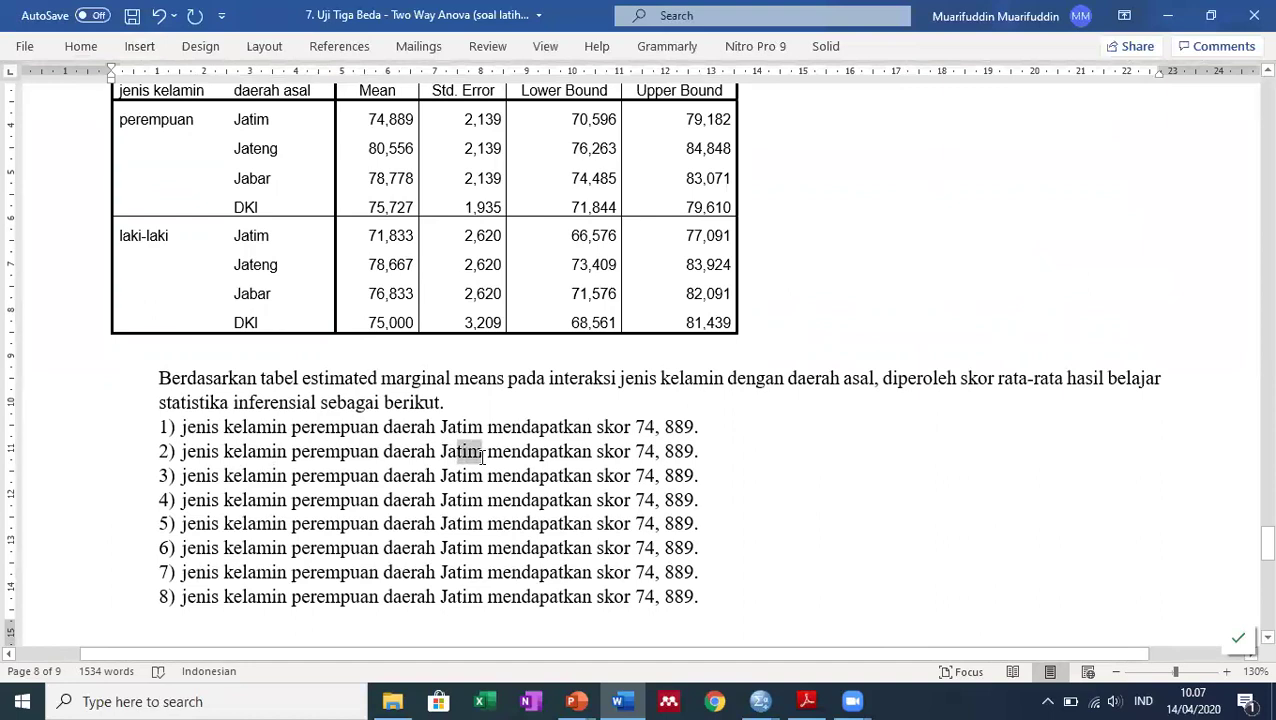
type("teng")
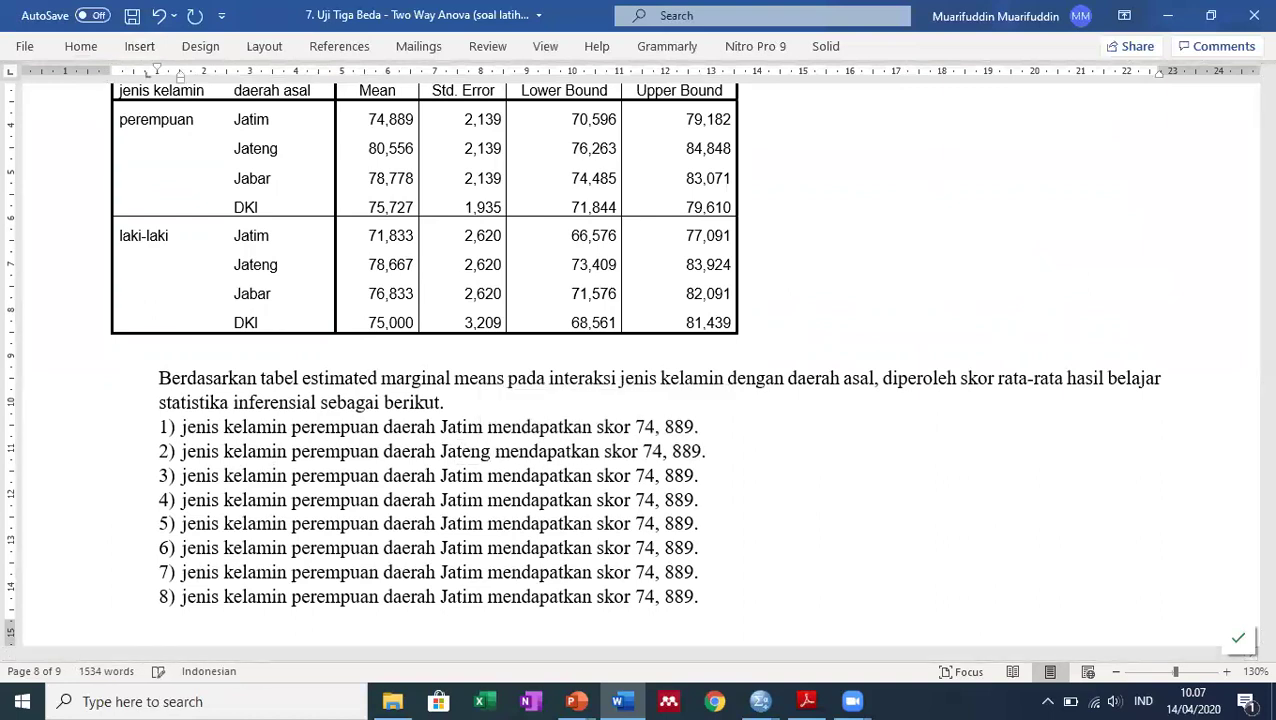
left_click_drag(641, 452, 702, 452)
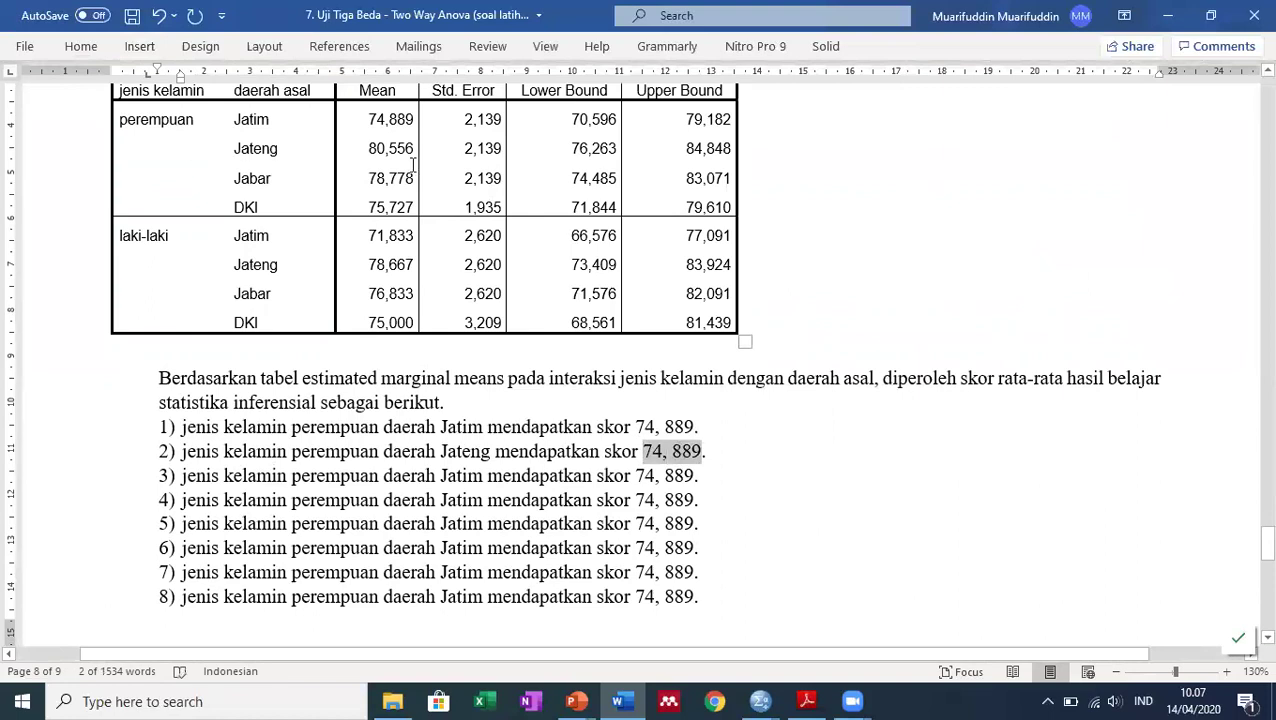
scroll(410, 165, "up", 1)
scroll(410, 165, "down", 1)
type("80")
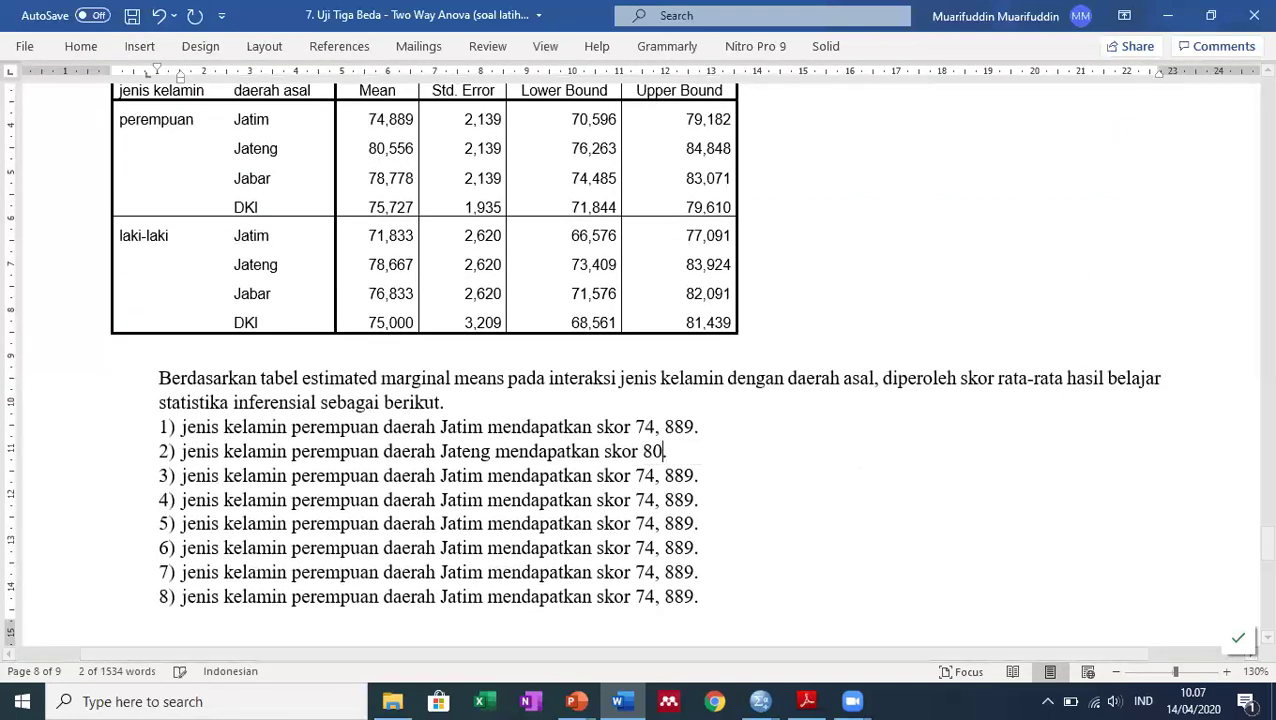
type(",556.")
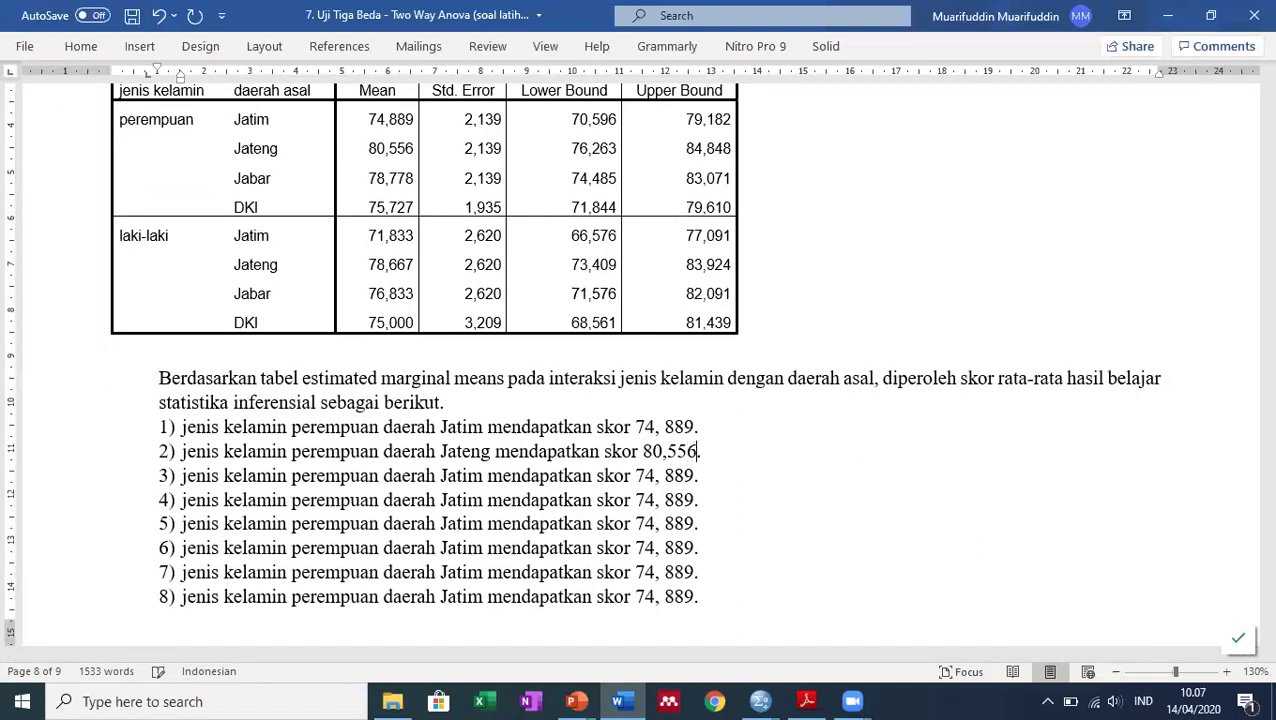
Change item 3's region to Jabar and its score to 78,778.
double_click(457, 476)
type("Jabar")
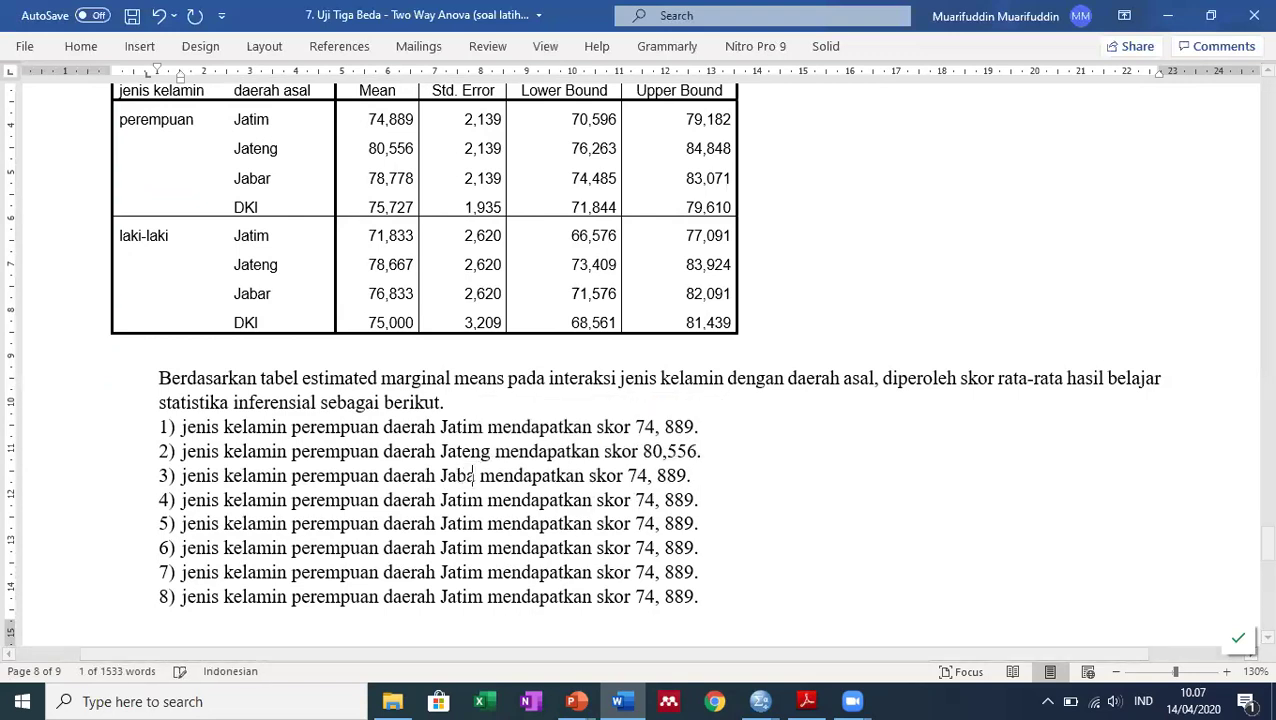
left_click_drag(634, 476, 696, 474)
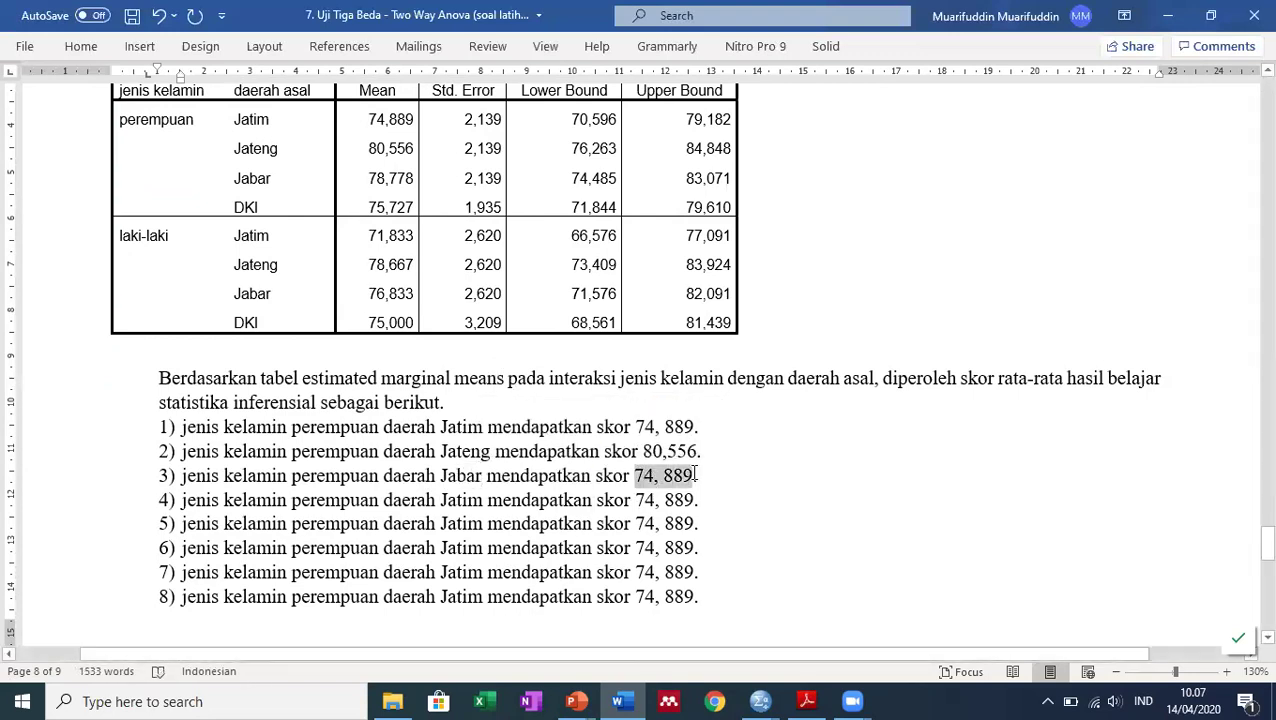
type("78")
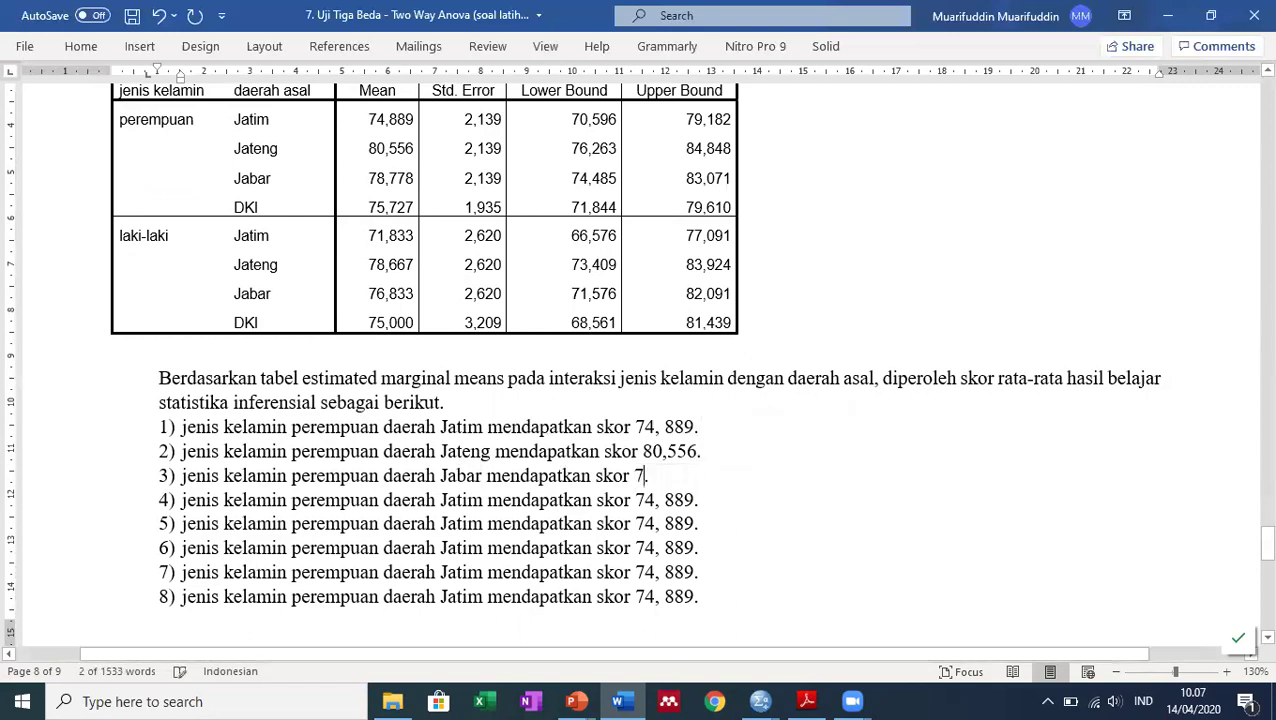
type(",778")
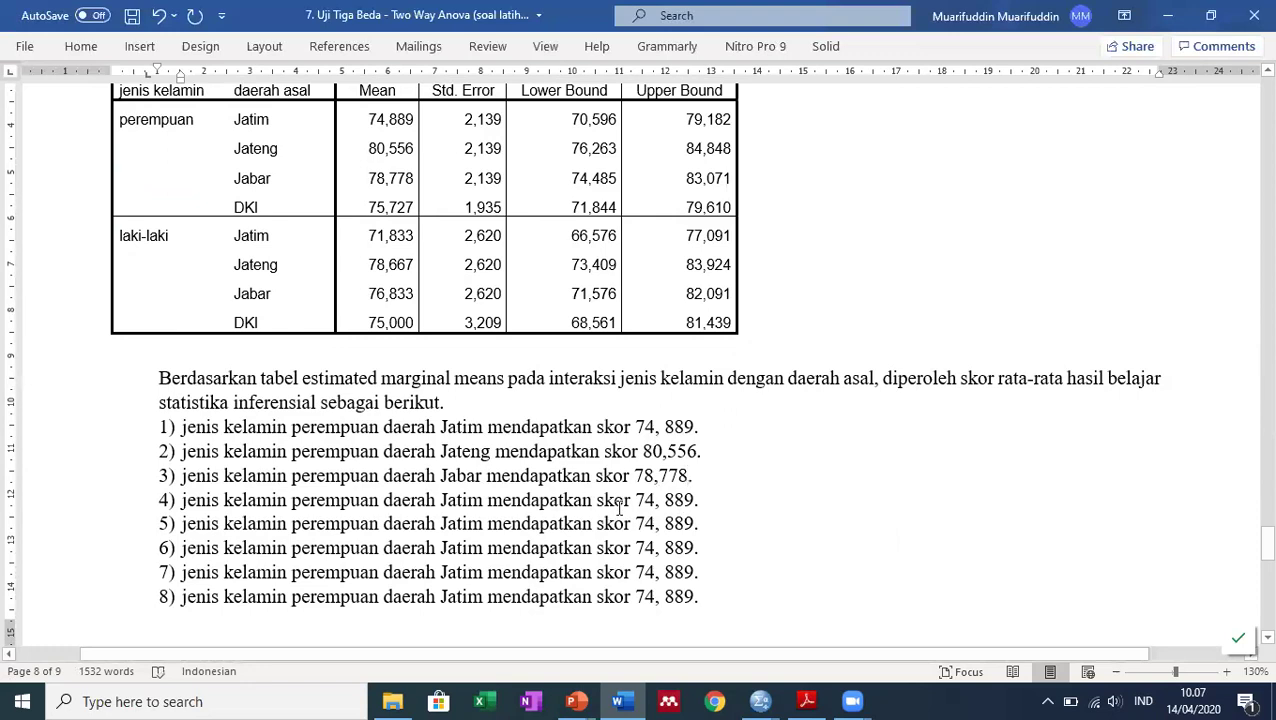
Change item 4's region to DKI and its score to 75,727.
left_click_drag(441, 500, 483, 510)
type("DKI")
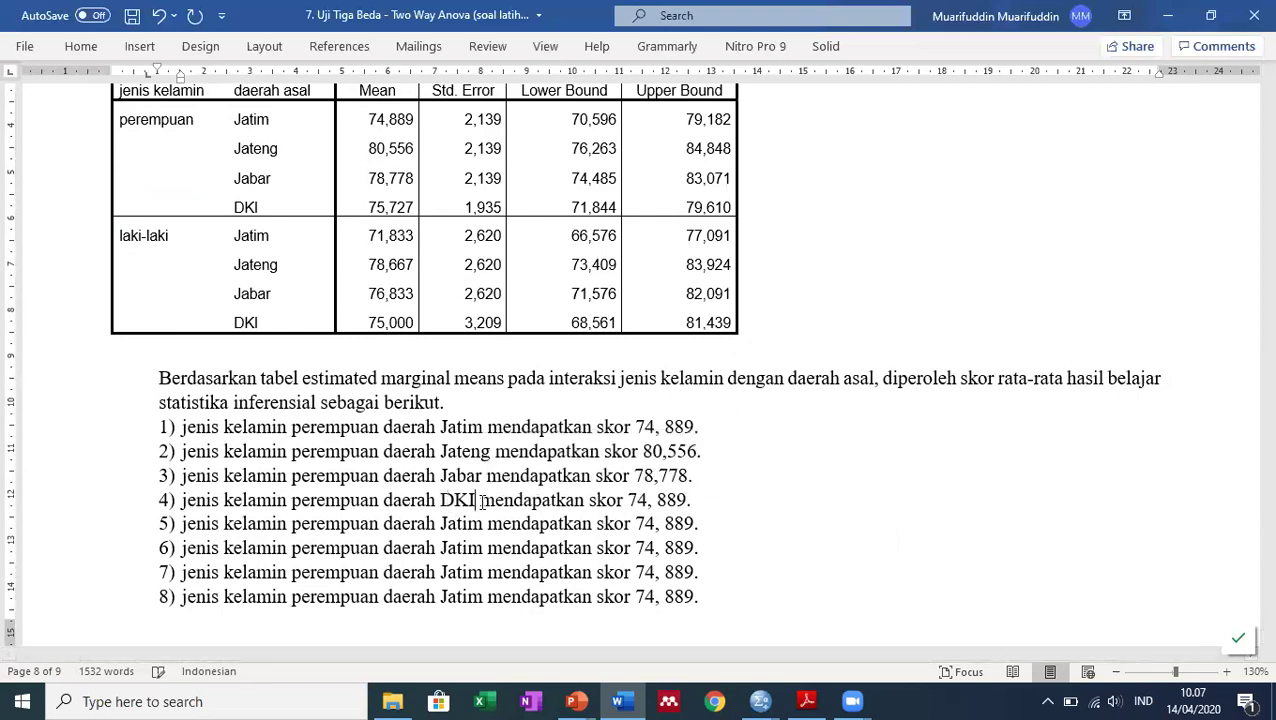
left_click_drag(628, 499, 687, 501)
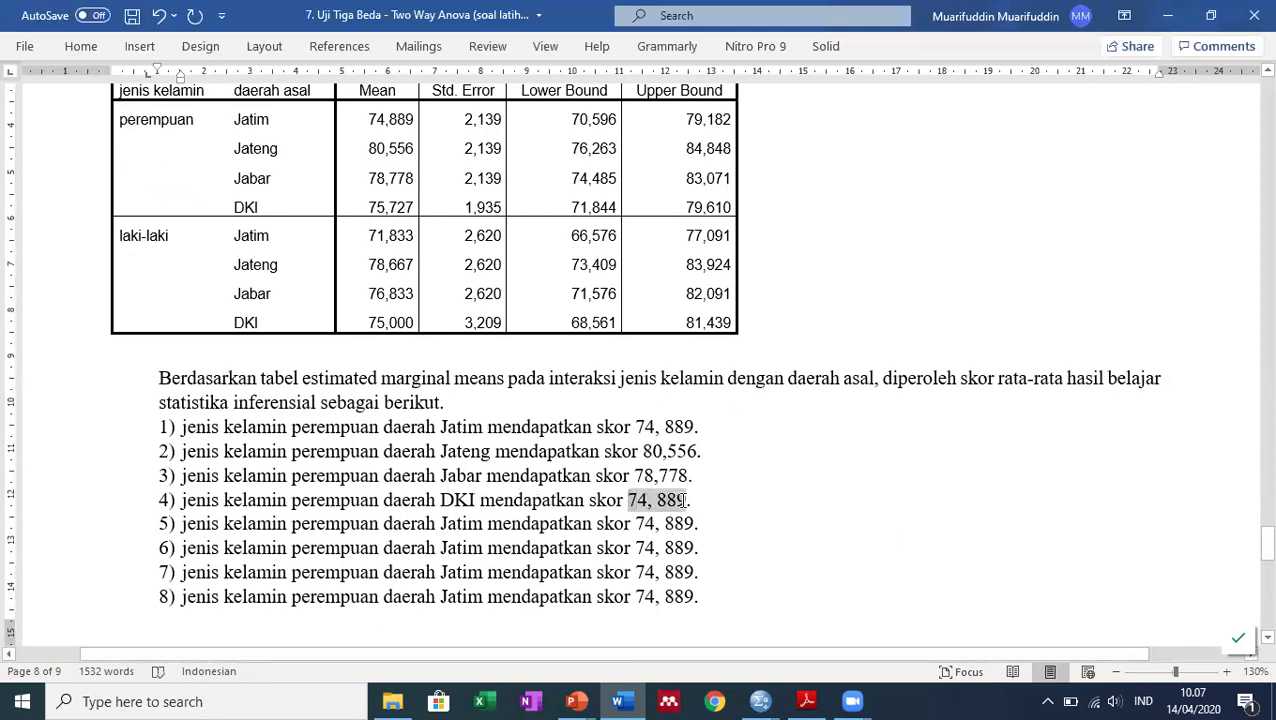
type("75")
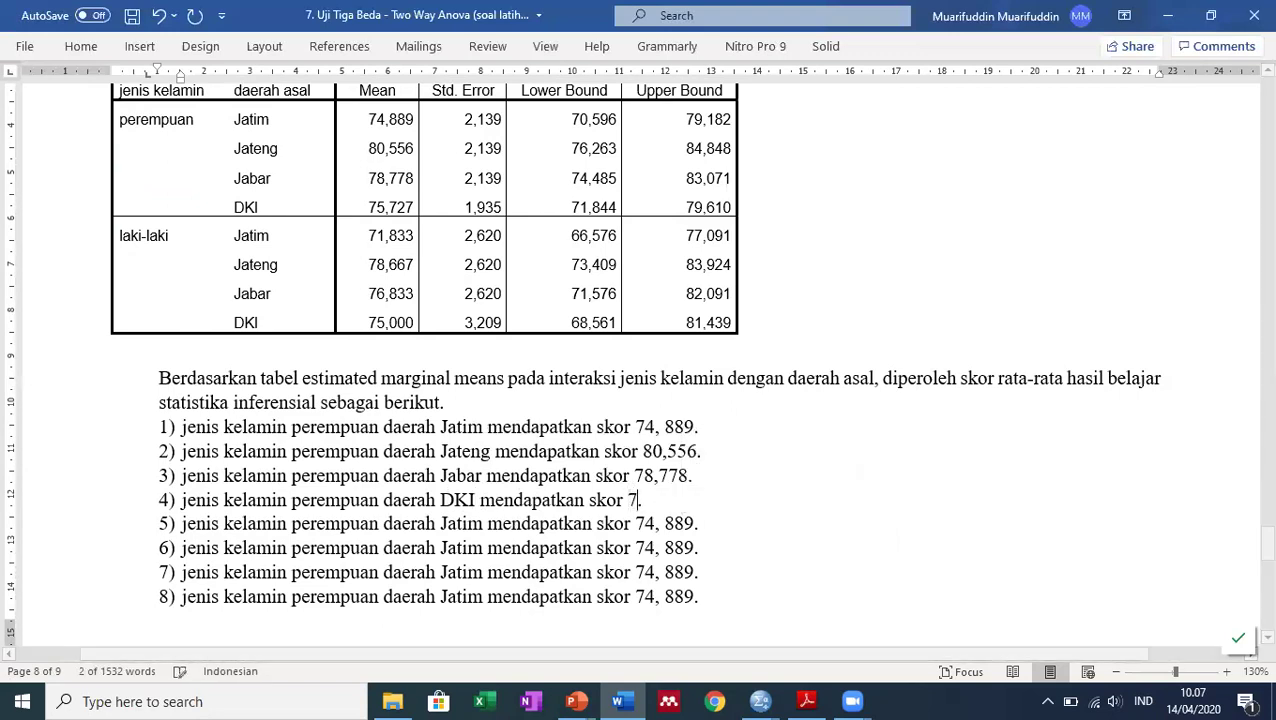
type(",727")
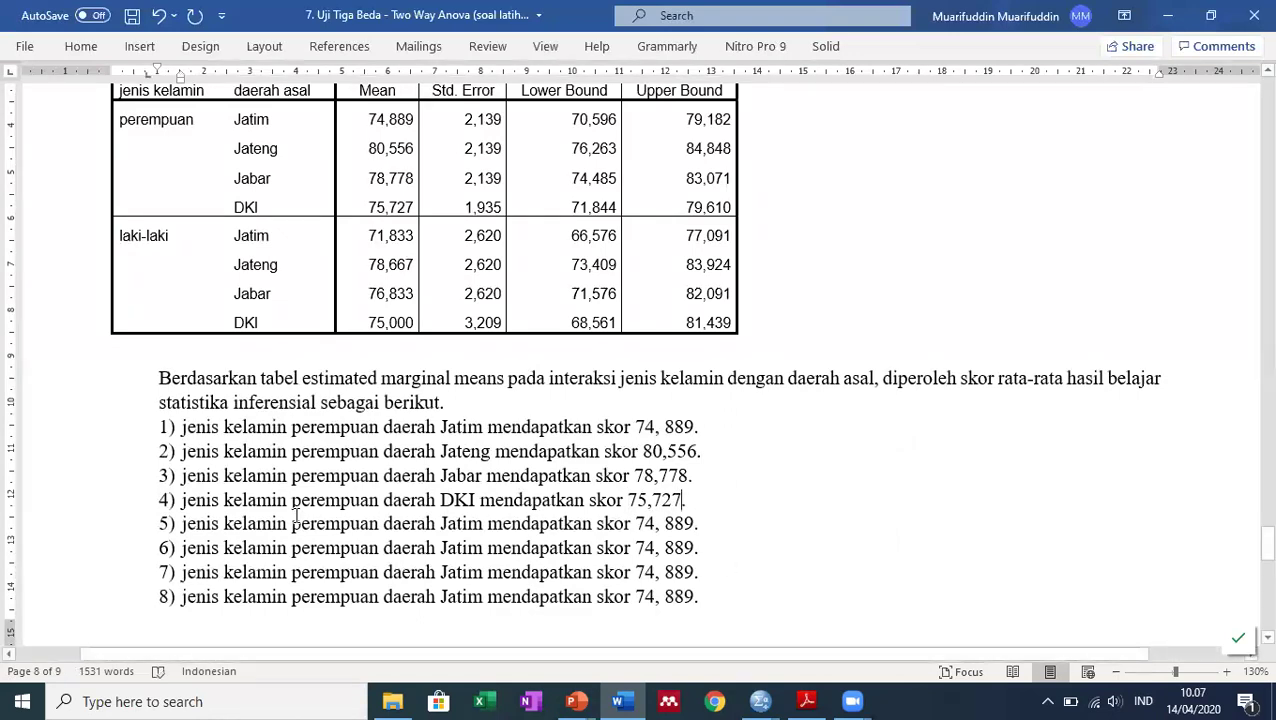
Change item 5's gender to "laki-laki" and its score to 71,833.
left_click_drag(293, 525, 377, 531)
type("lai")
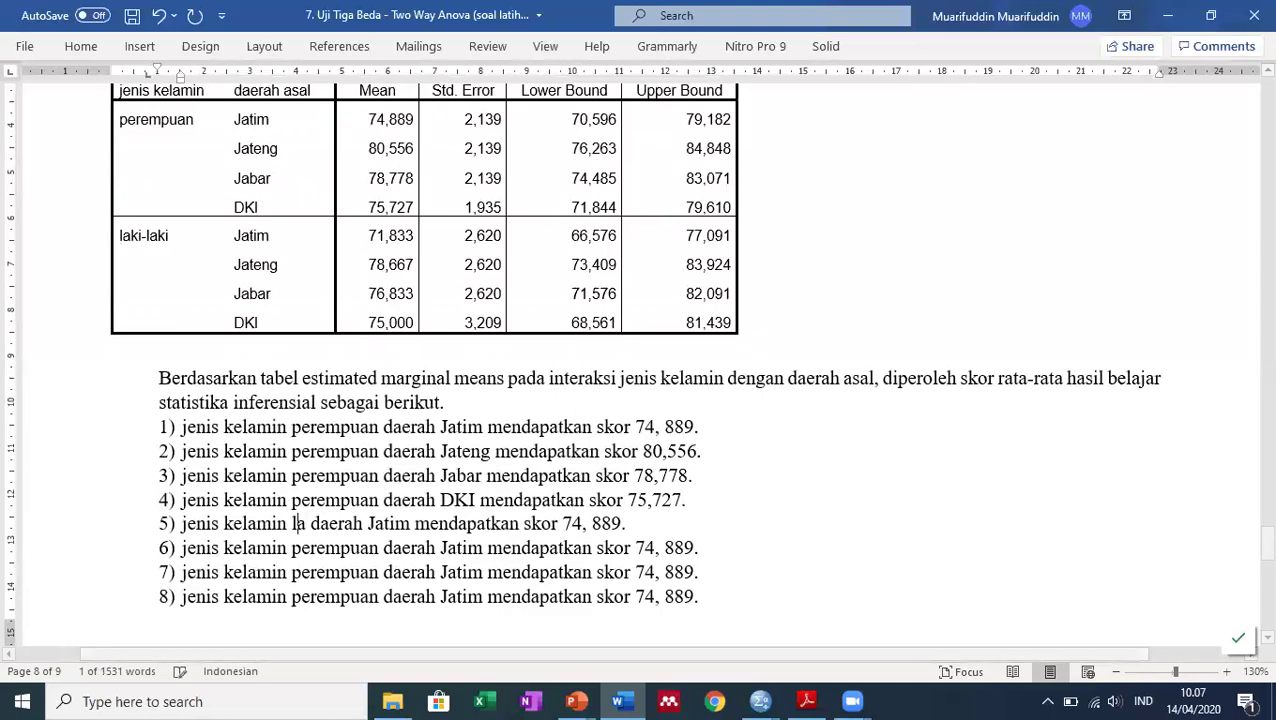
key("BackSpace")
type("ki-lak")
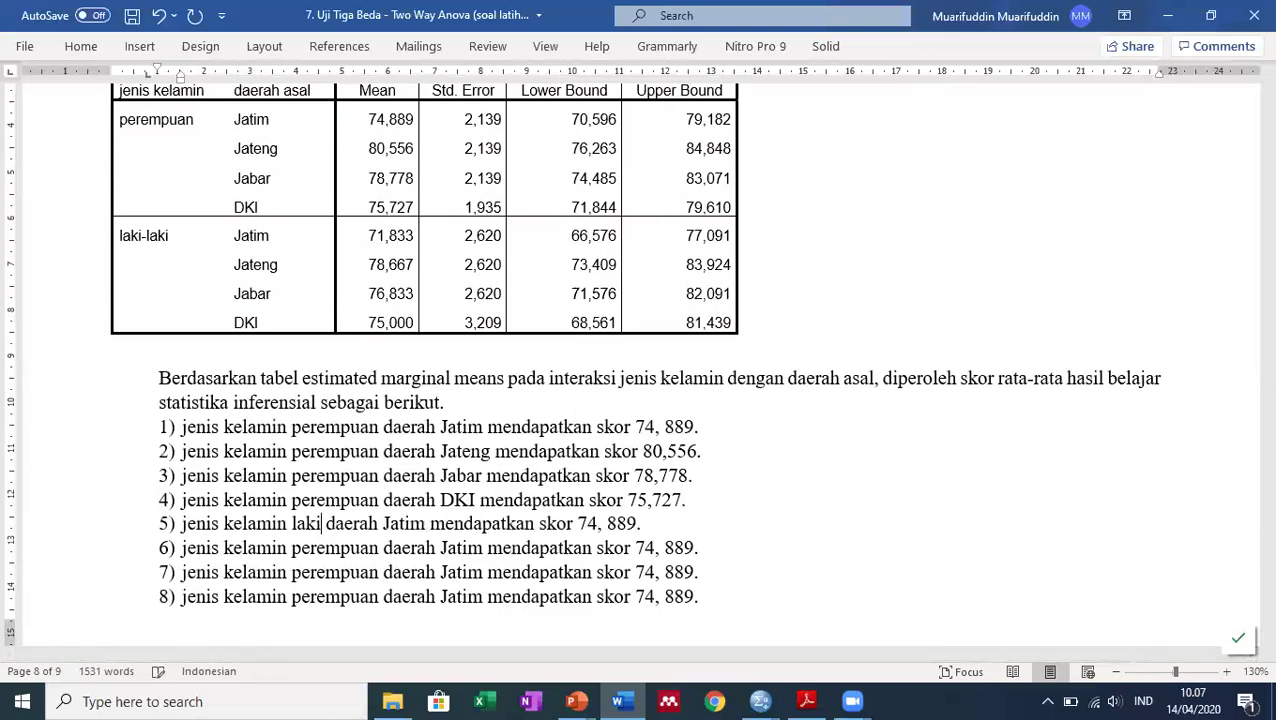
type("i")
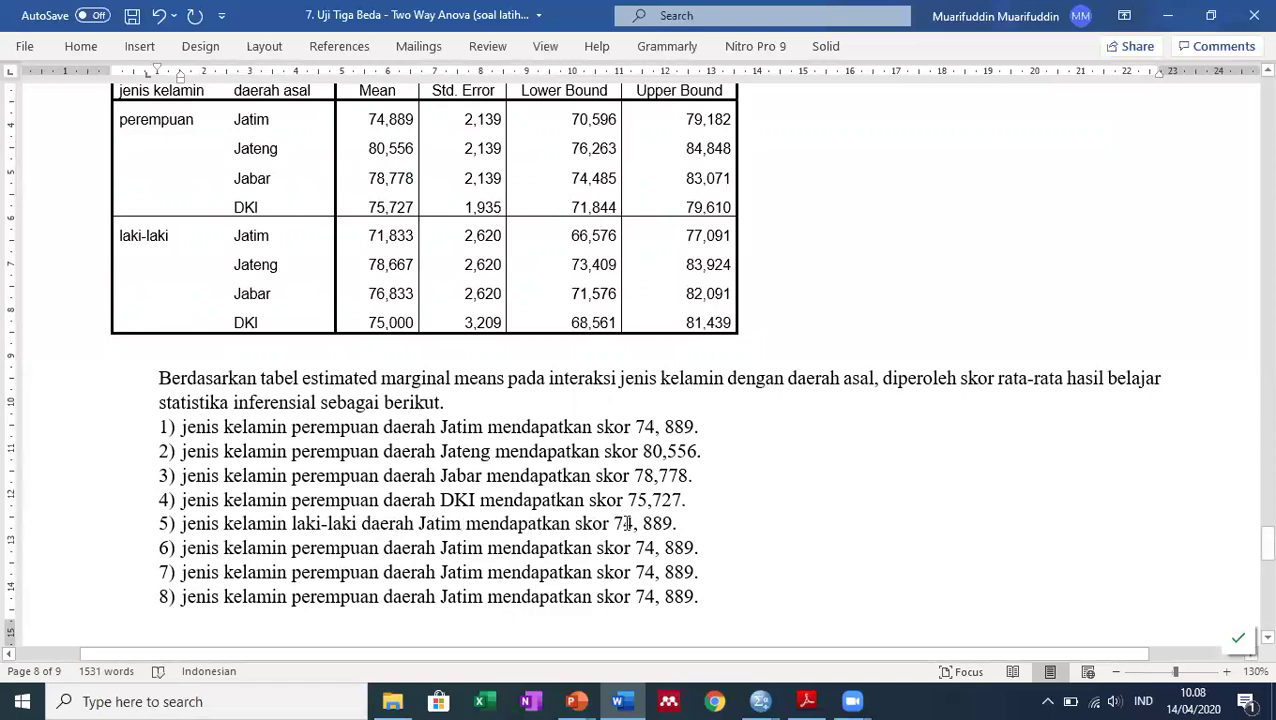
left_click_drag(613, 523, 672, 523)
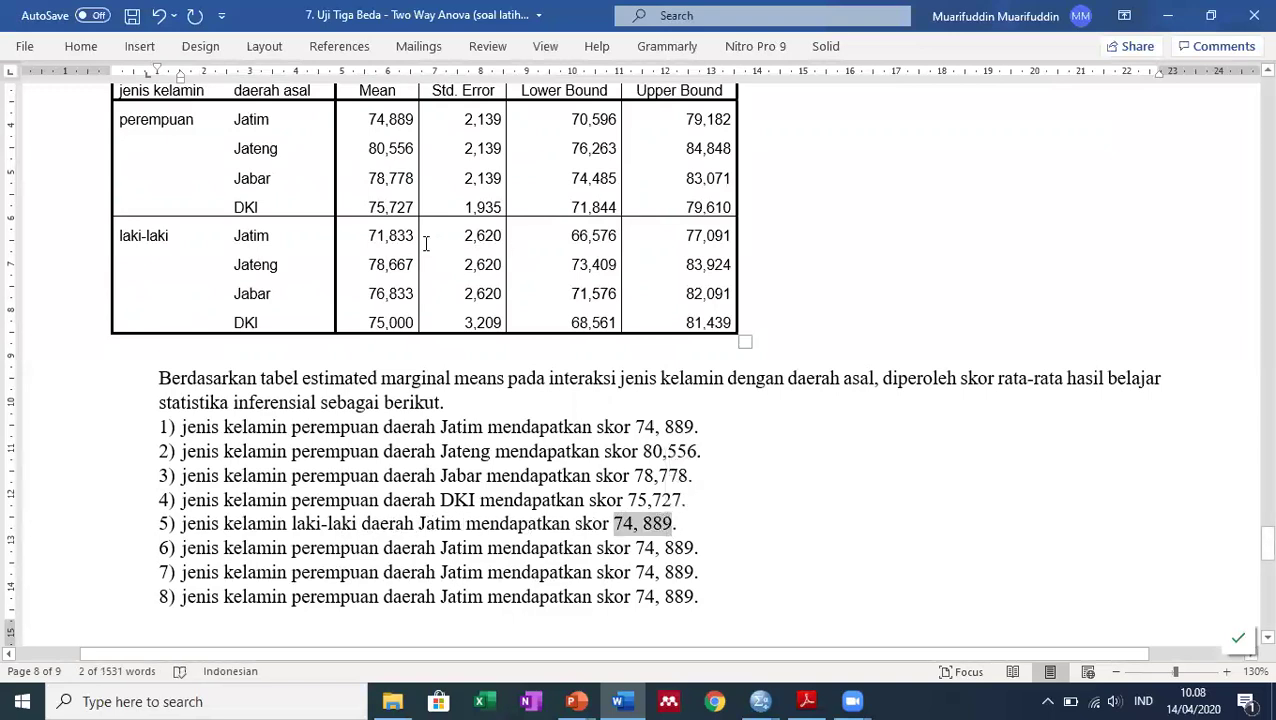
type("71")
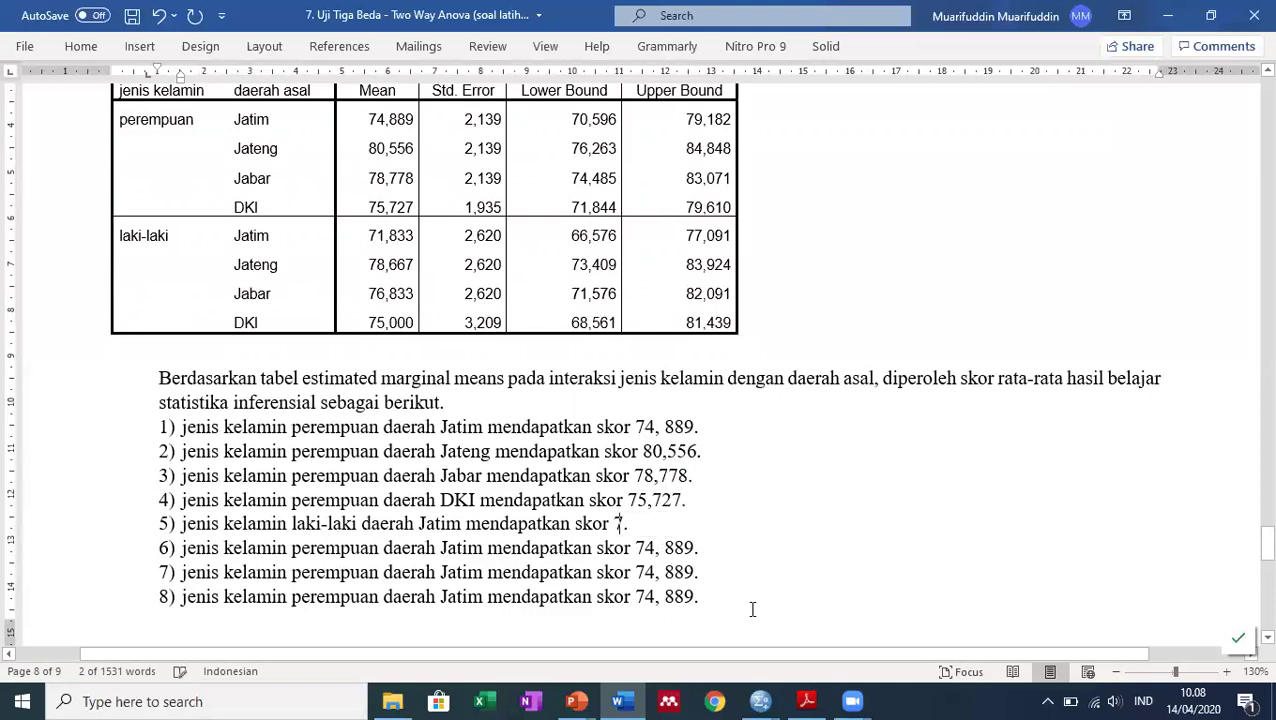
type(",833")
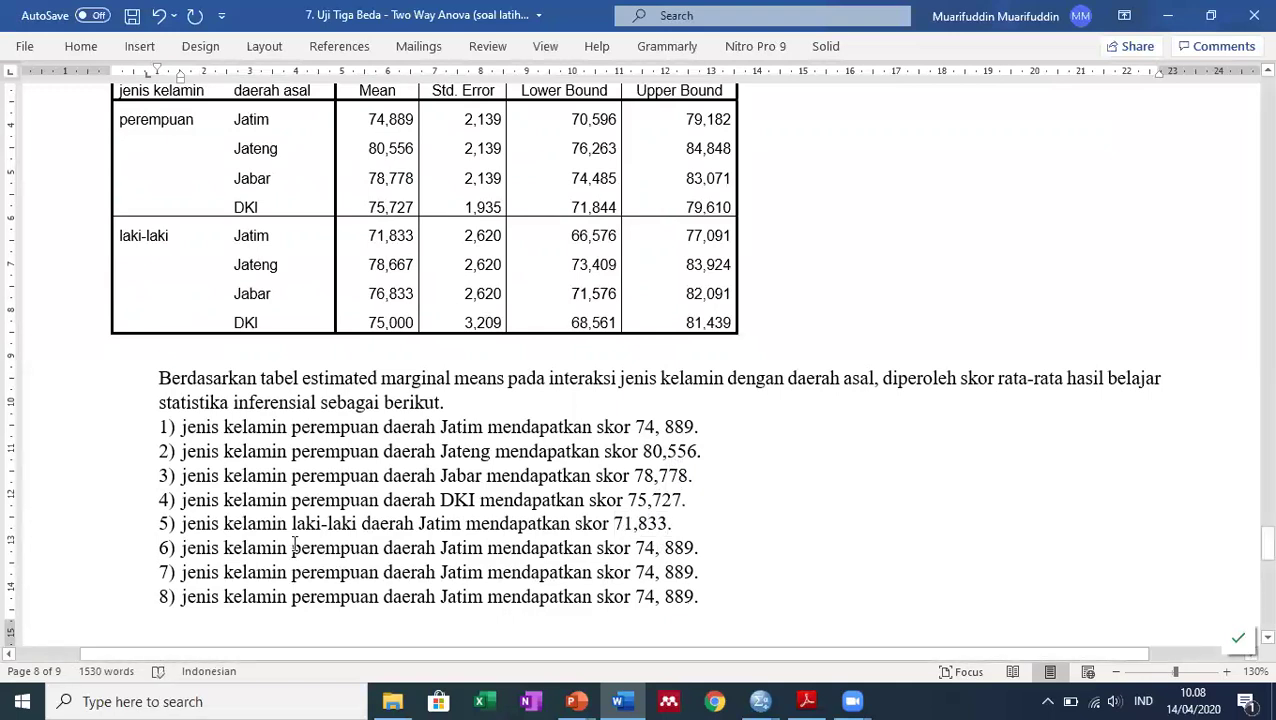
Replace the gender in items 6, 7 and 8 of the score list with "laki-laki" copied from item 5.
left_click_drag(292, 524, 358, 524)
key("ctrl+c")
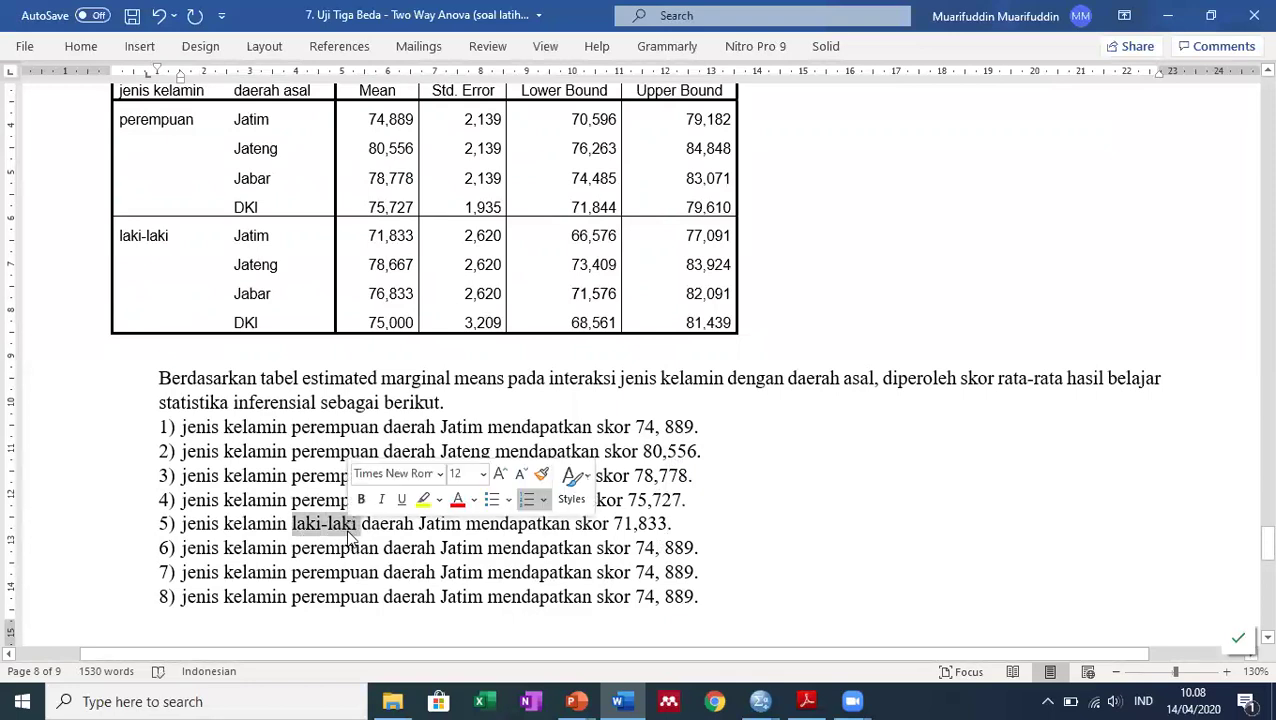
left_click_drag(292, 548, 378, 548)
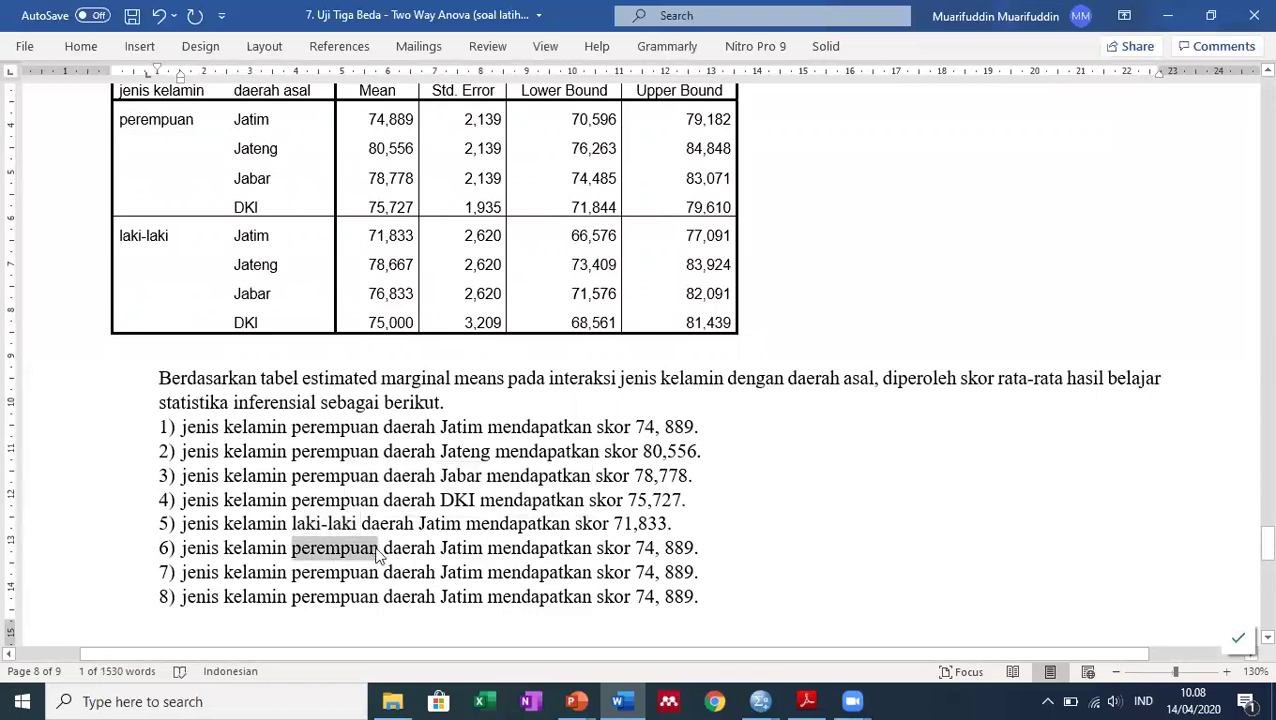
key("ctrl+v")
left_click_drag(292, 574, 378, 578)
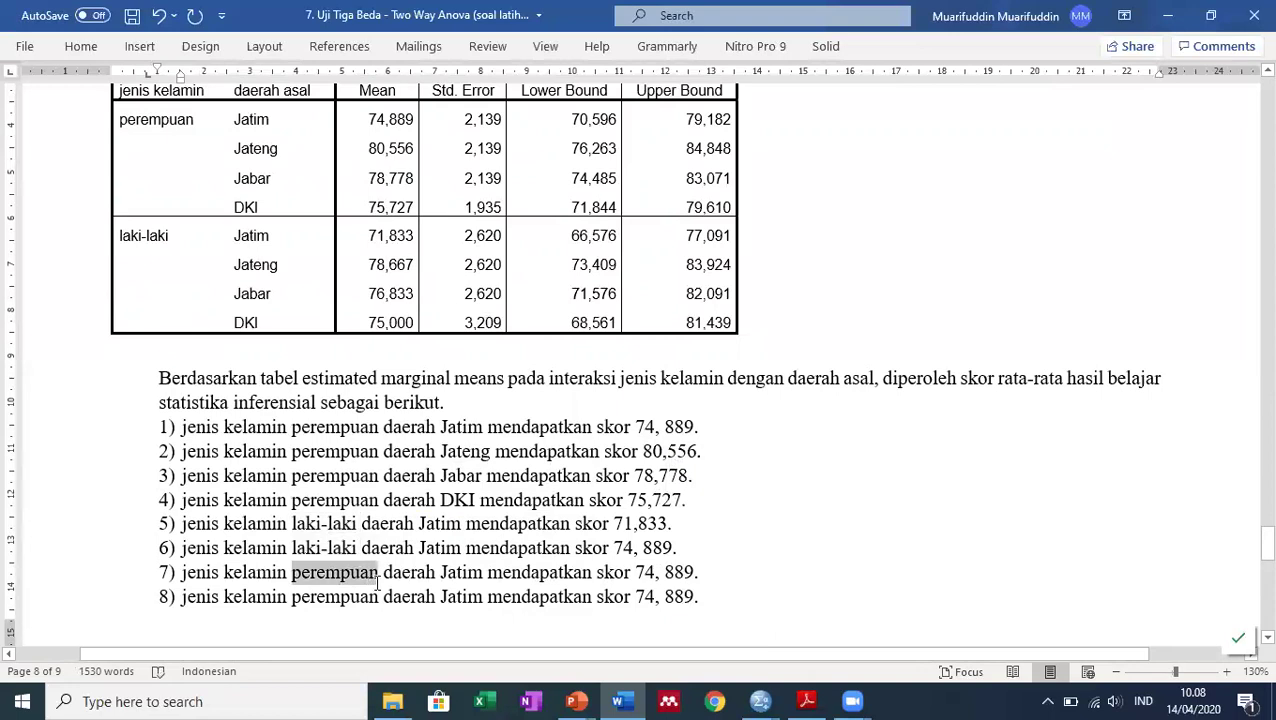
key("ctrl+v")
left_click_drag(292, 596, 380, 597)
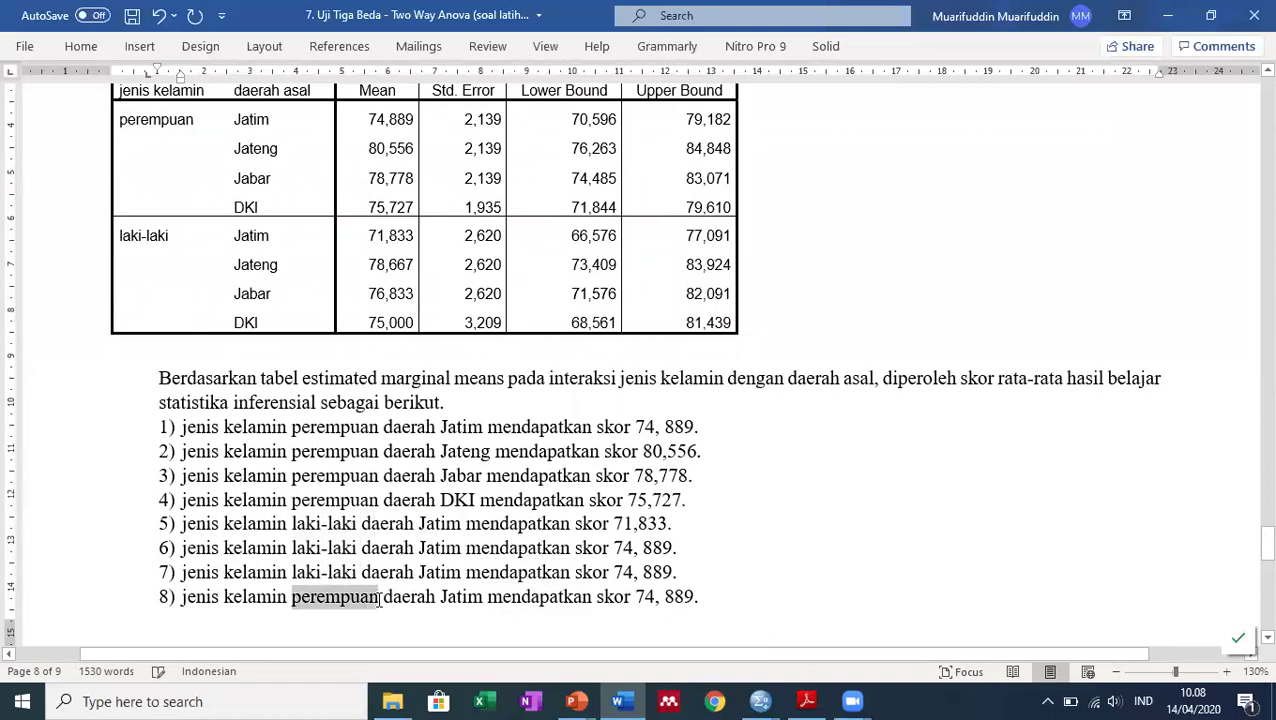
key("ctrl+v")
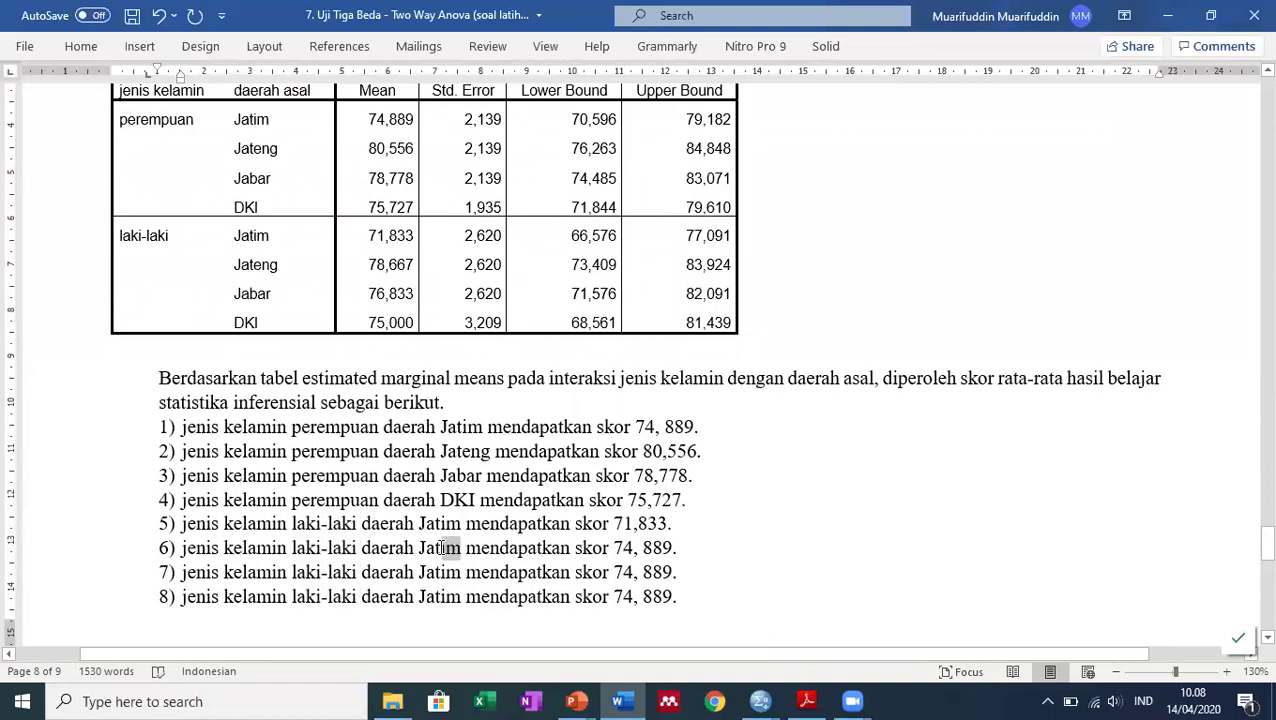
Change item 6's region to Jateng and its score to 78,667.
type("eng")
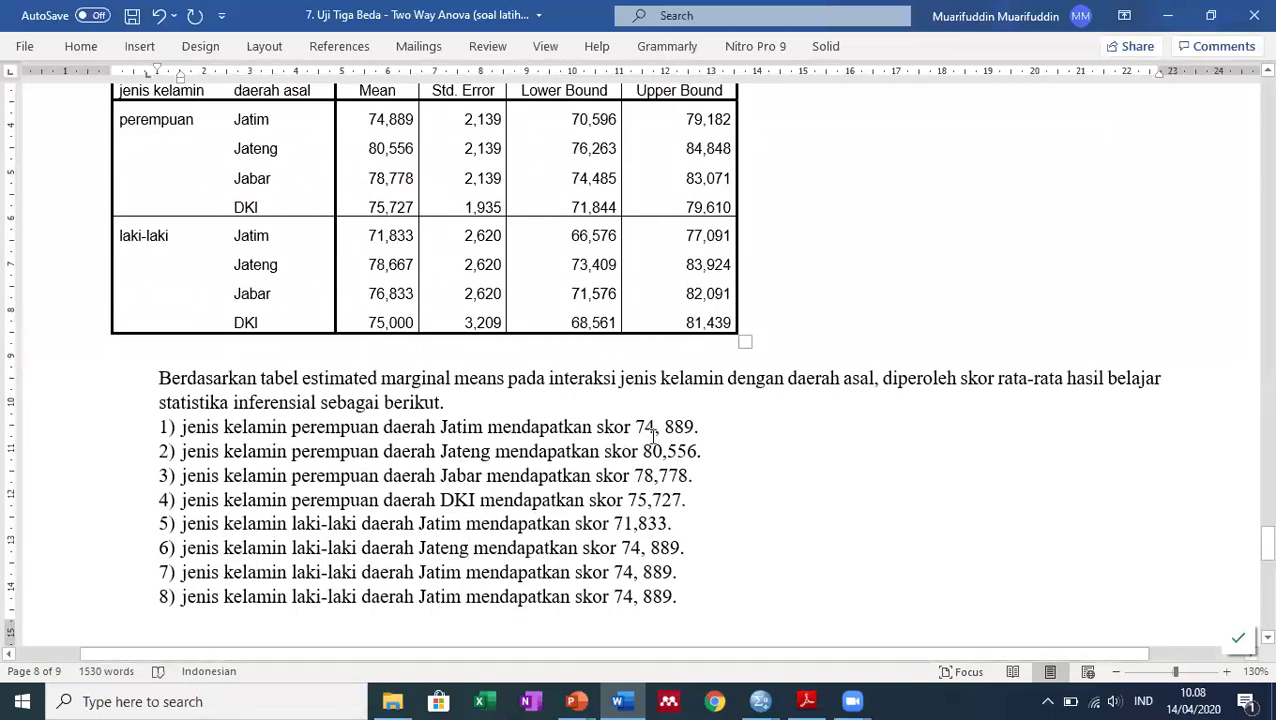
left_click_drag(621, 550, 680, 552)
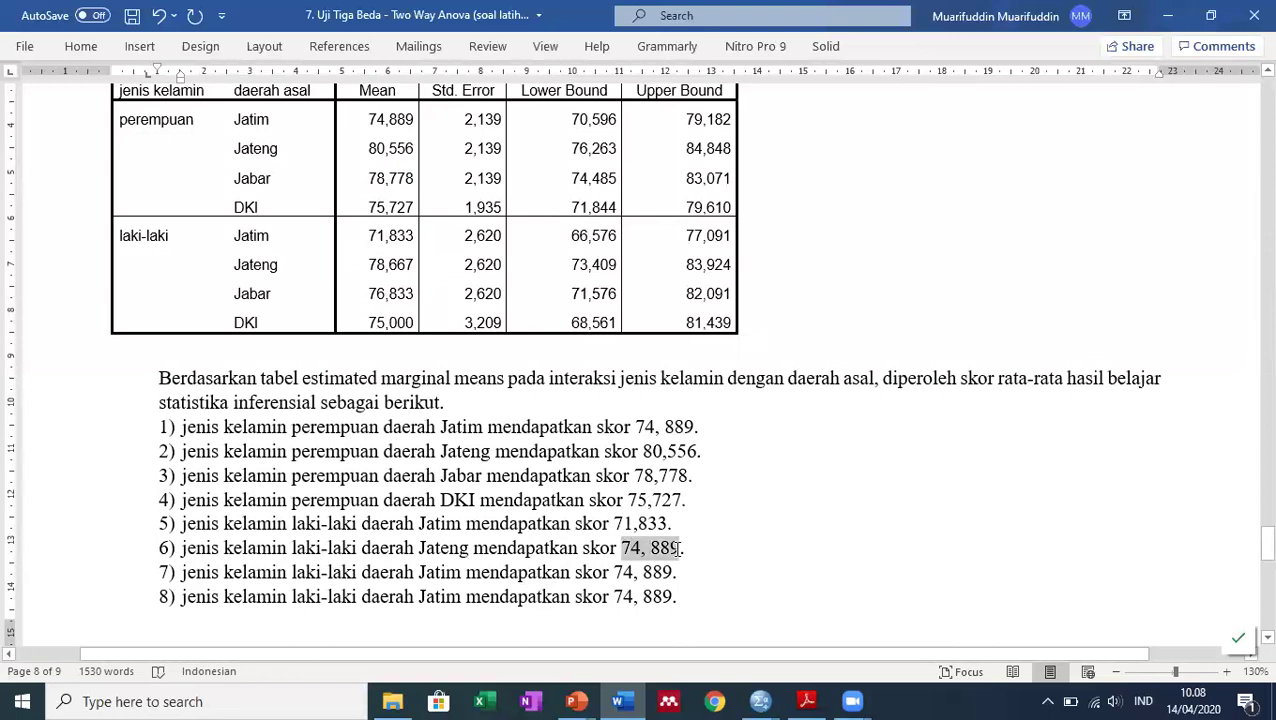
type("78")
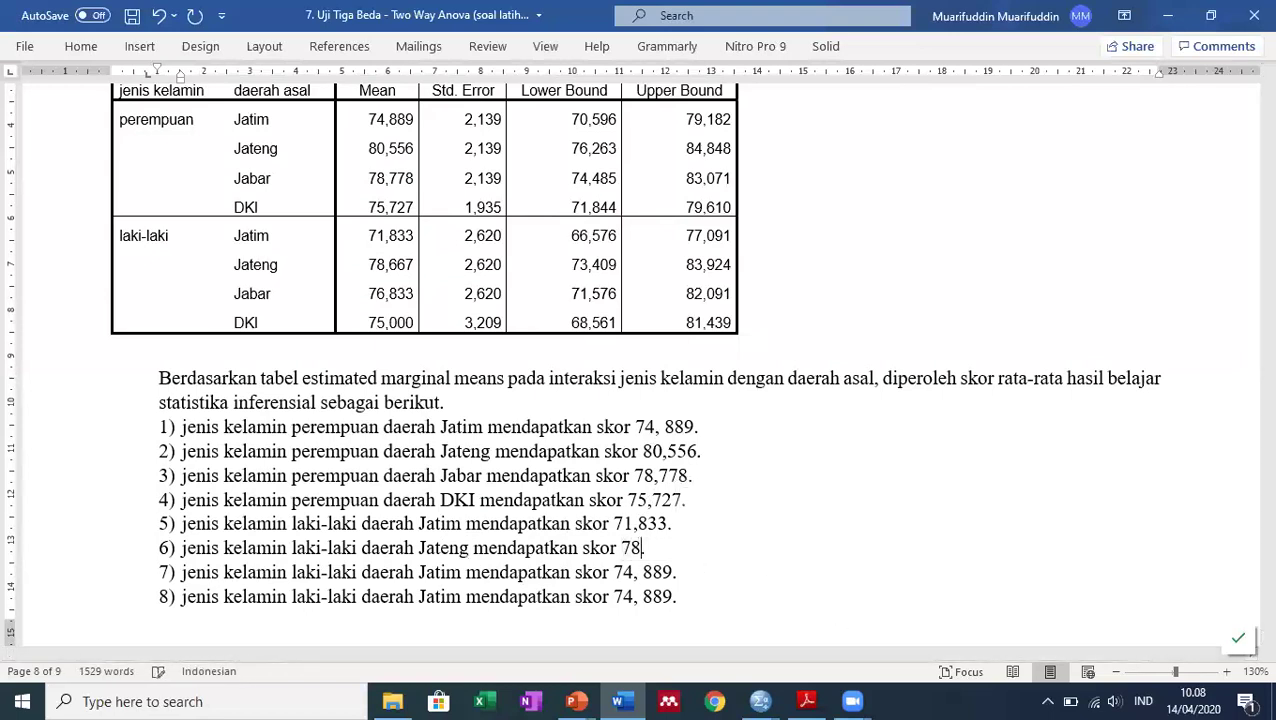
type(",667")
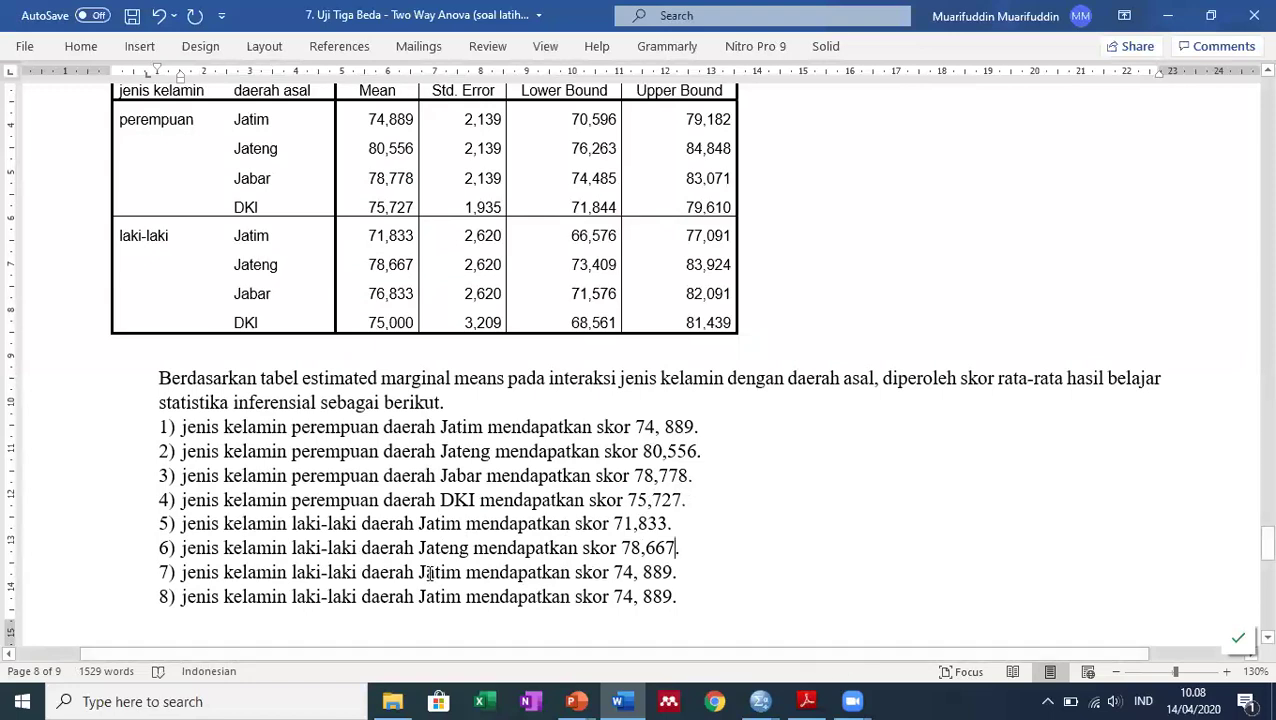
Change item 7's region to Jabar and its score to 76,833, and set item 8's score to 75,000.
left_click_drag(457, 574, 440, 572)
type("bar")
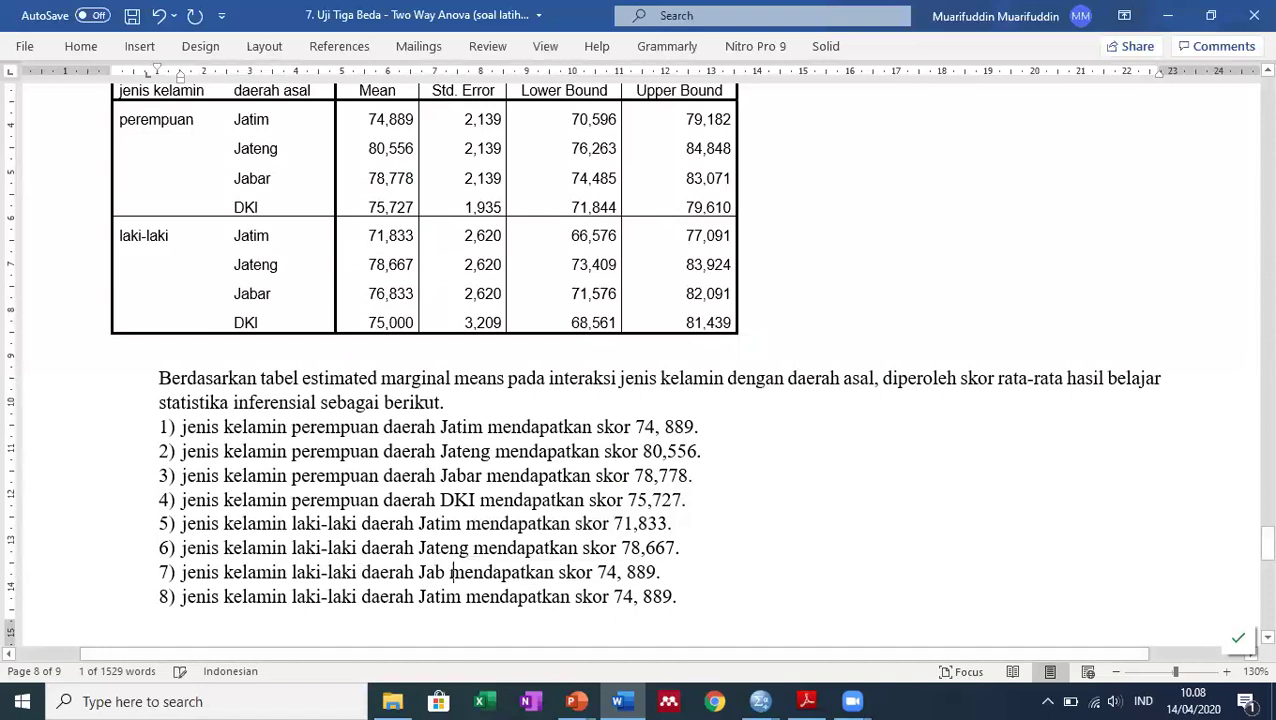
left_click_drag(575, 572, 669, 574)
left_click(613, 572)
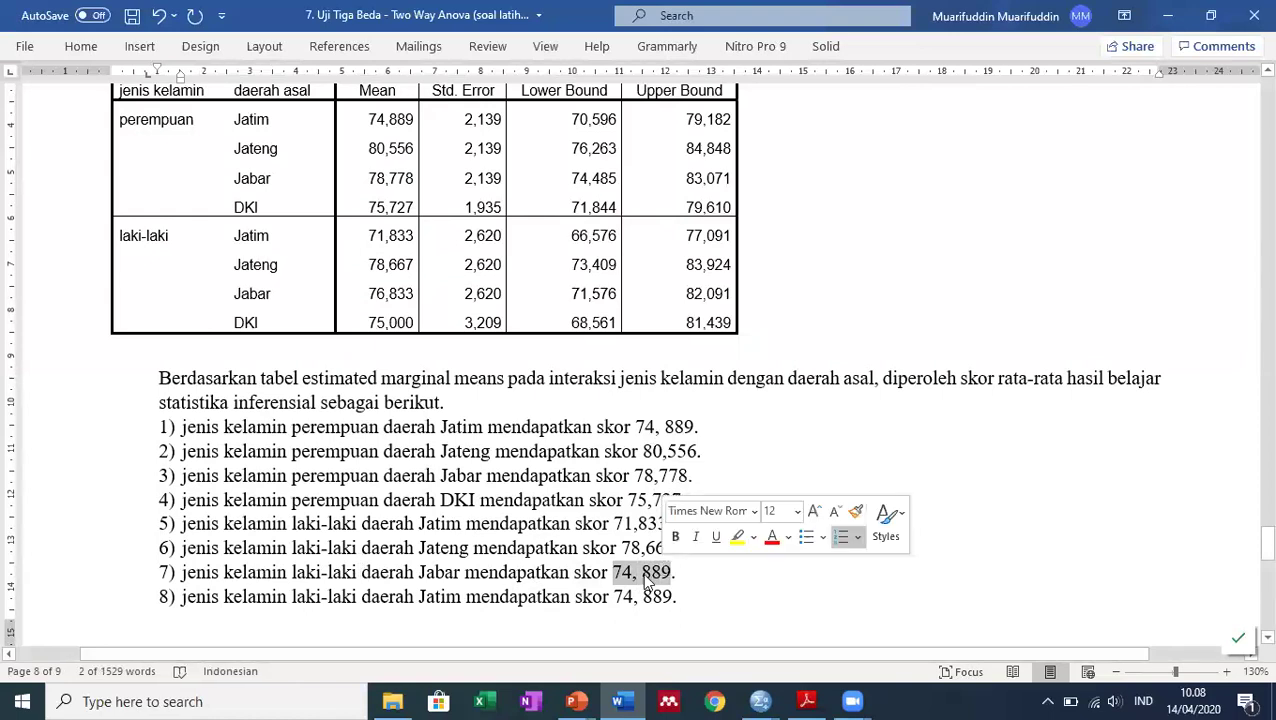
type("76,833")
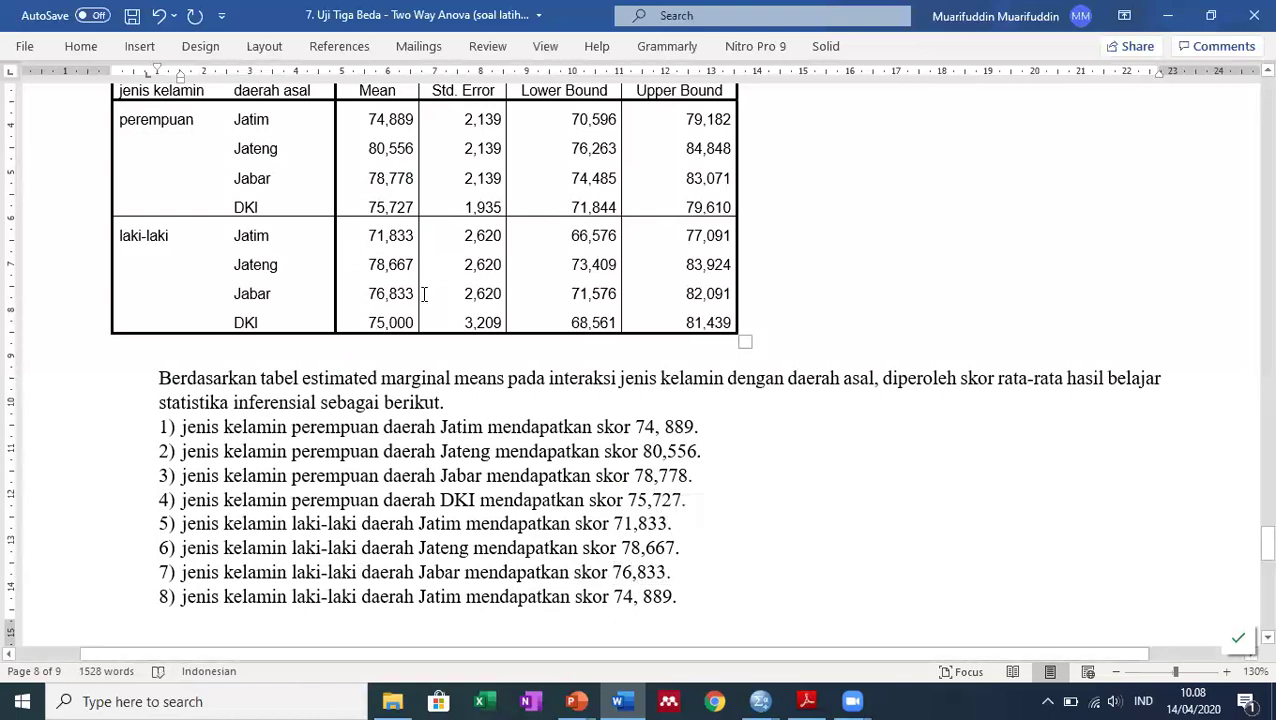
left_click_drag(612, 596, 670, 597)
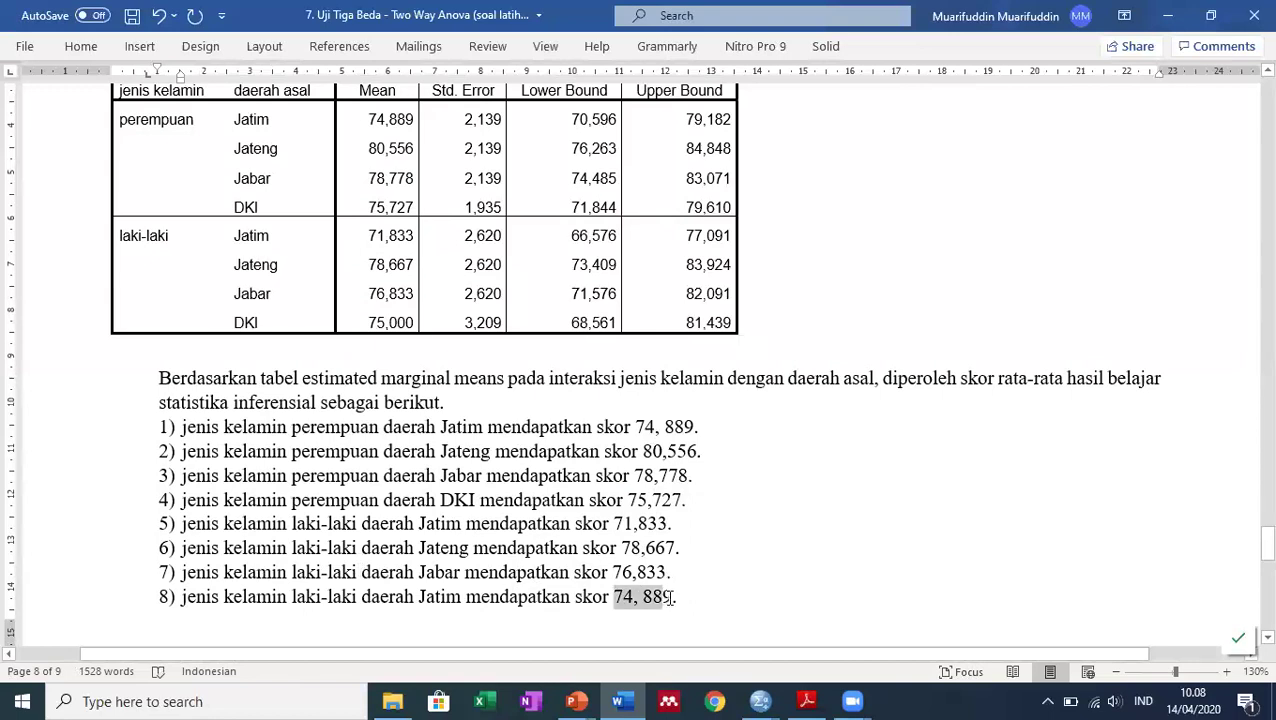
type("75,000")
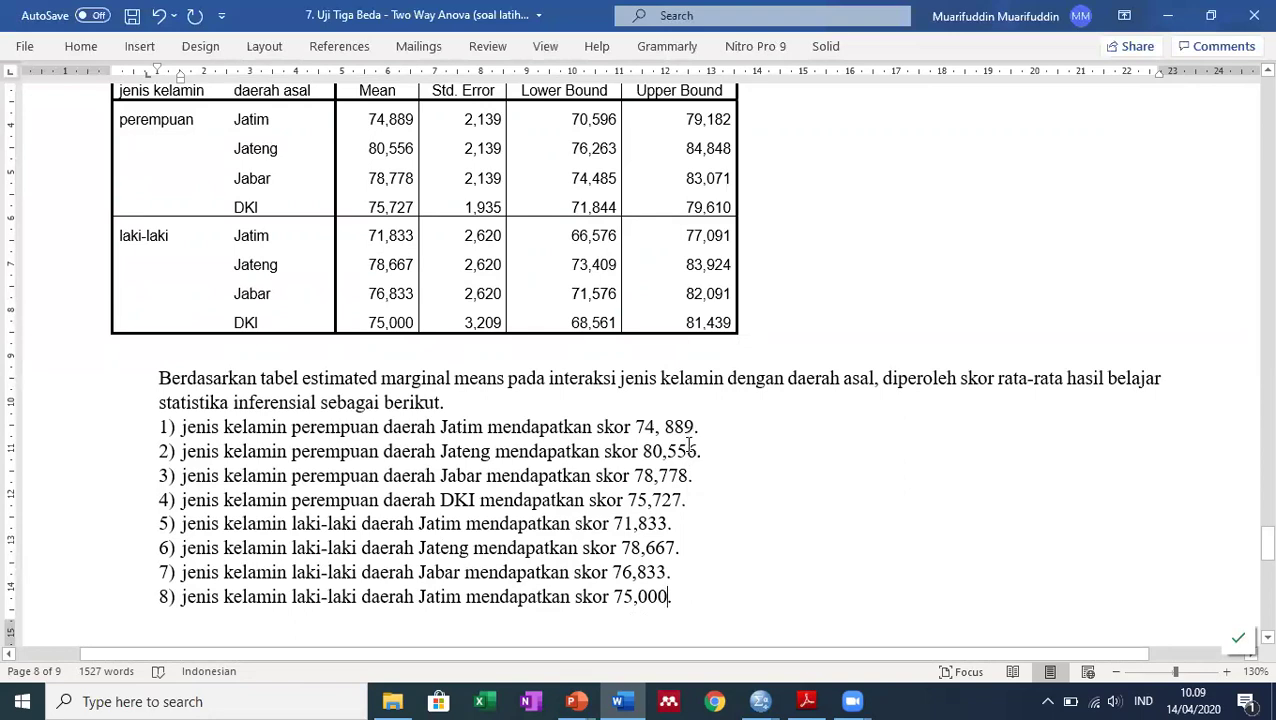
Highlight the text of item 2, the perempuan Jateng score, in bright green.
left_click_drag(711, 451, 180, 455)
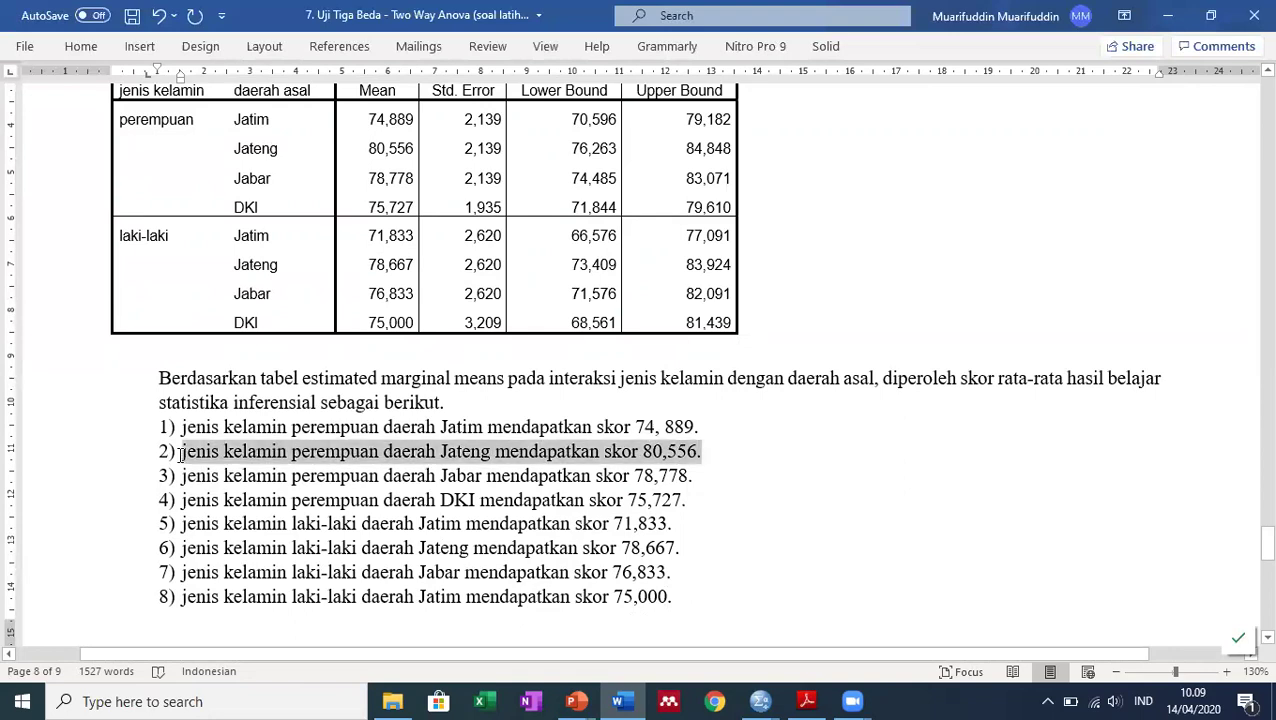
left_click(80, 46)
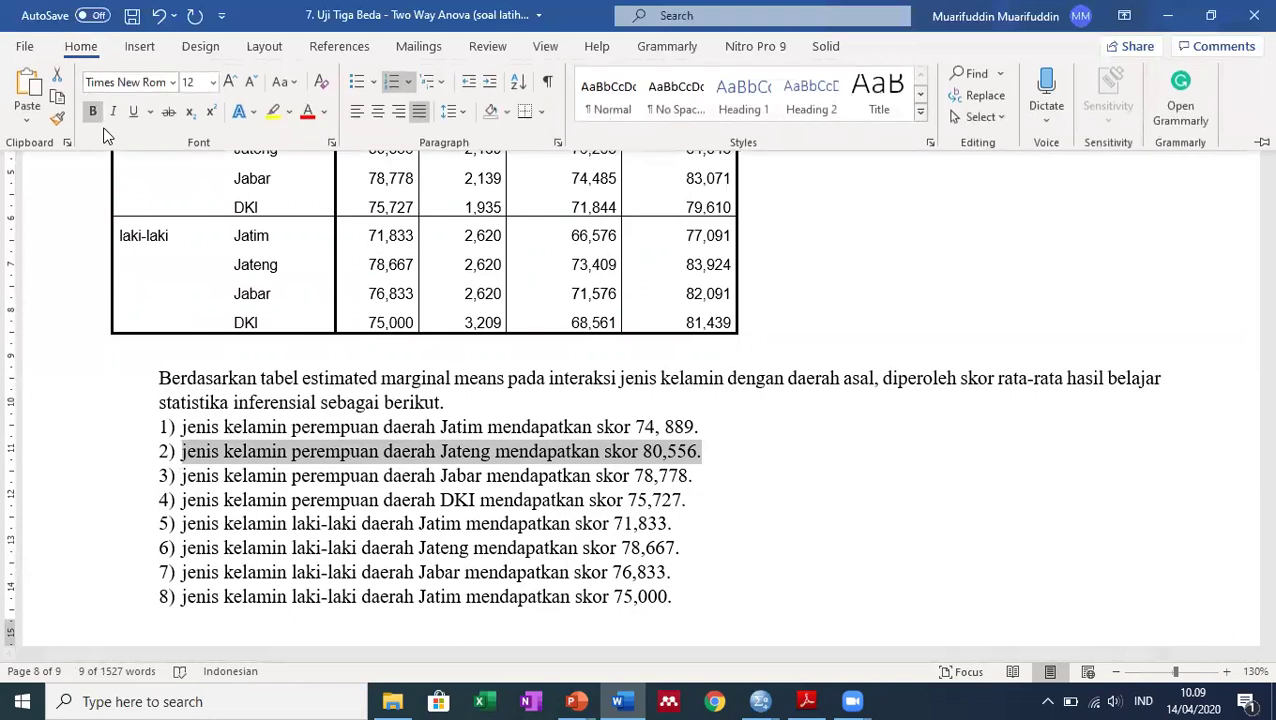
left_click(289, 112)
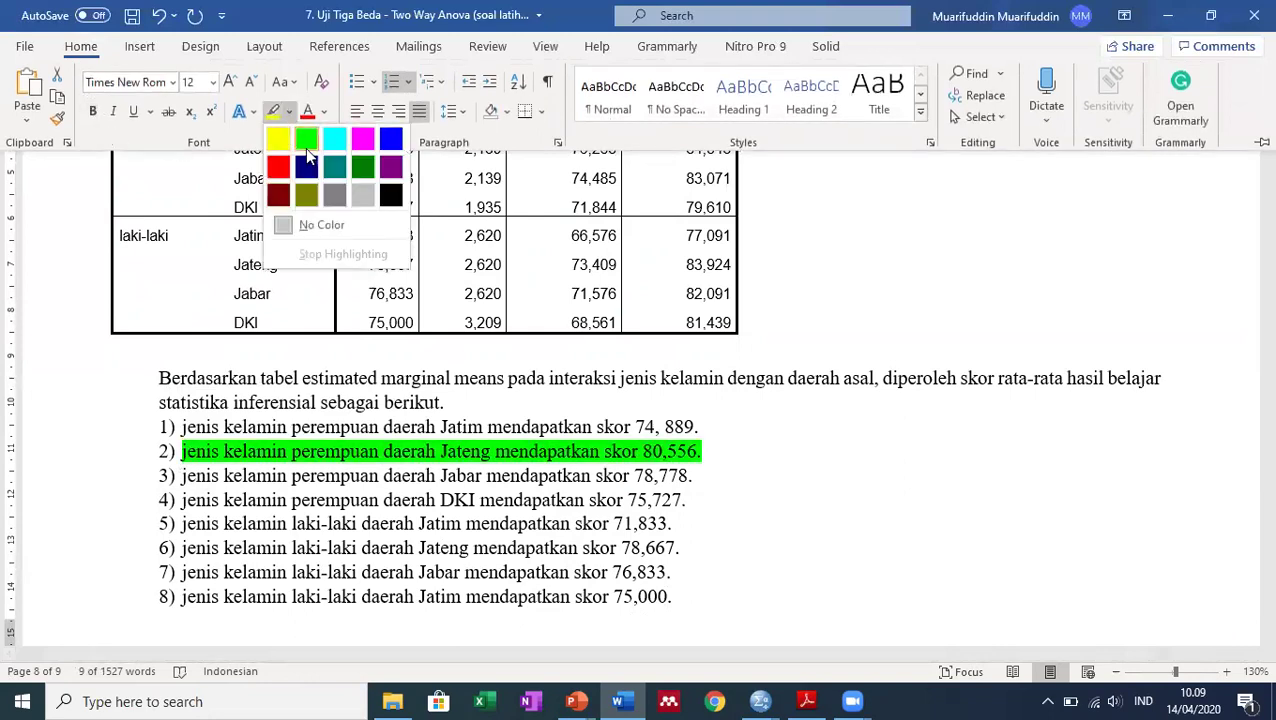
left_click(308, 150)
left_click(775, 597)
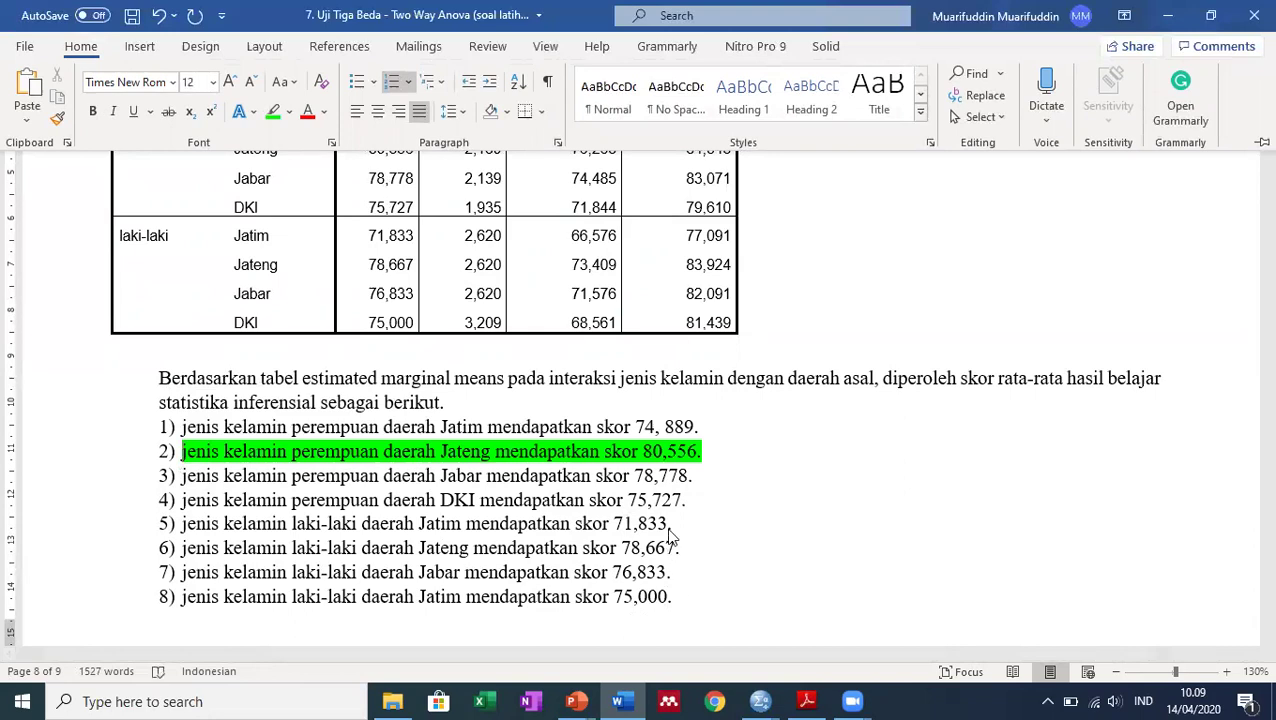
key("ctrl+F1")
Highlight item 5, the laki-laki Jatim score, in red.
left_click_drag(668, 524, 178, 537)
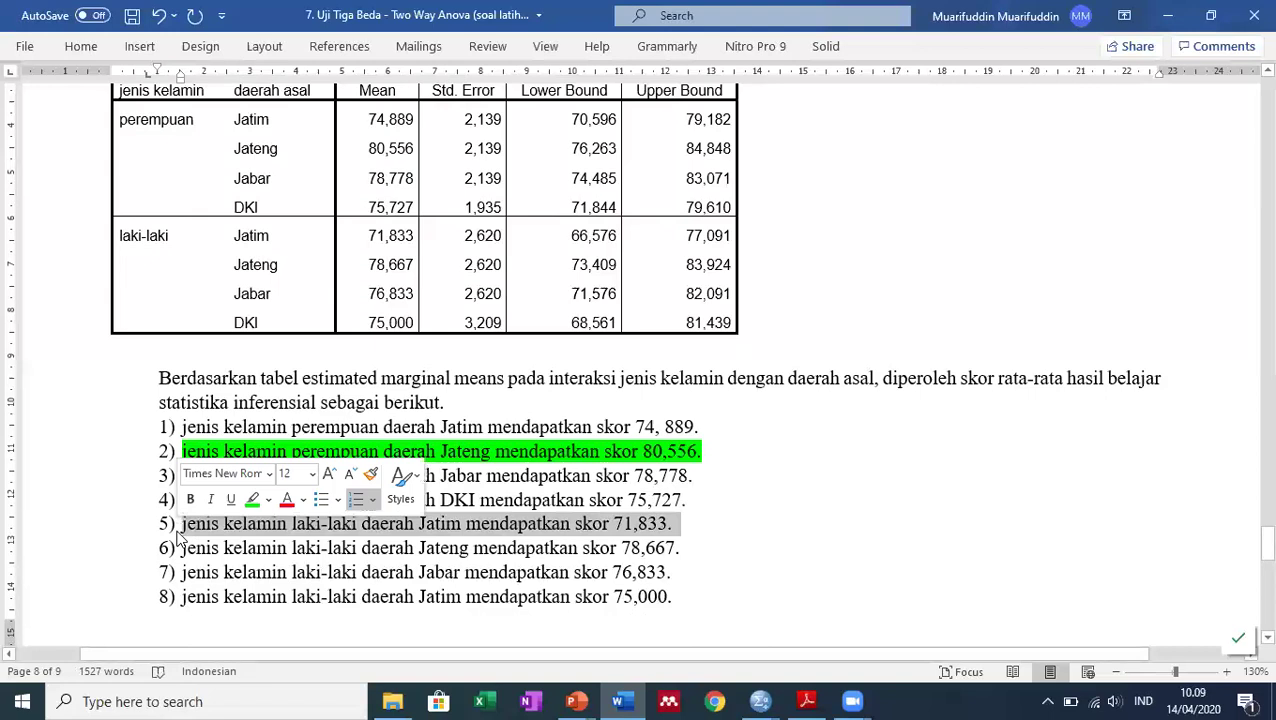
left_click(81, 46)
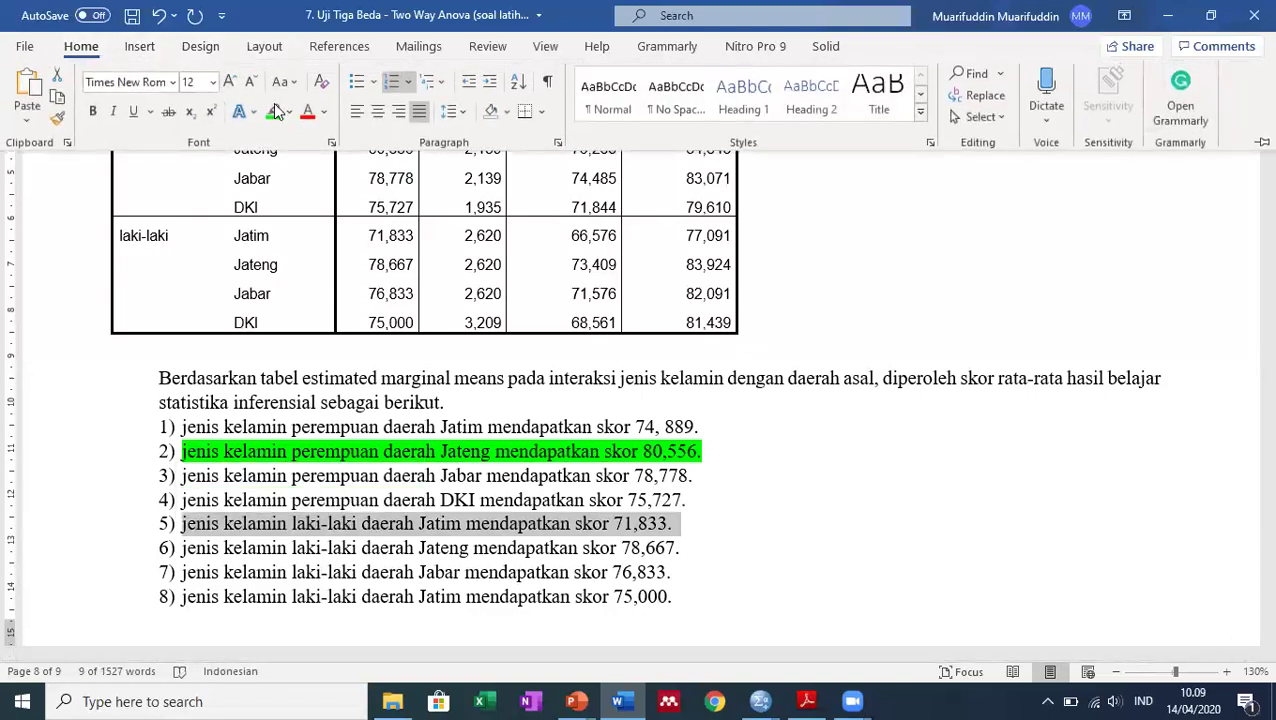
left_click(288, 111)
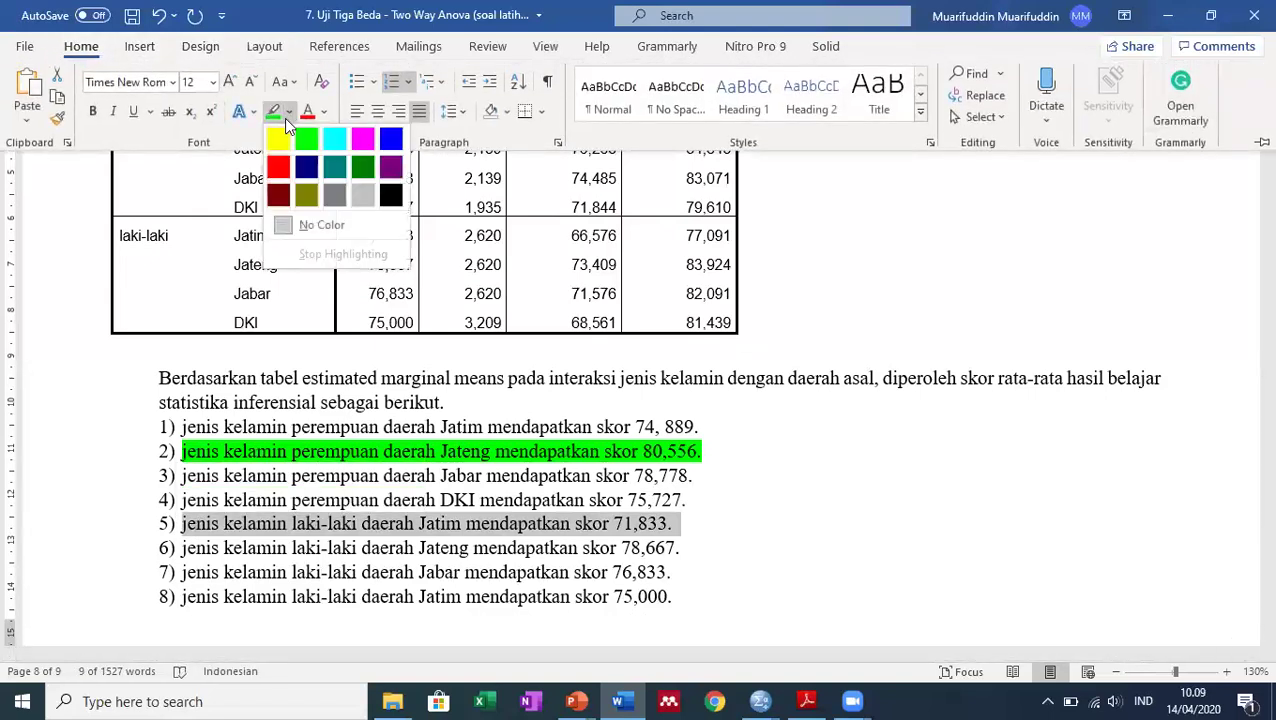
left_click(278, 176)
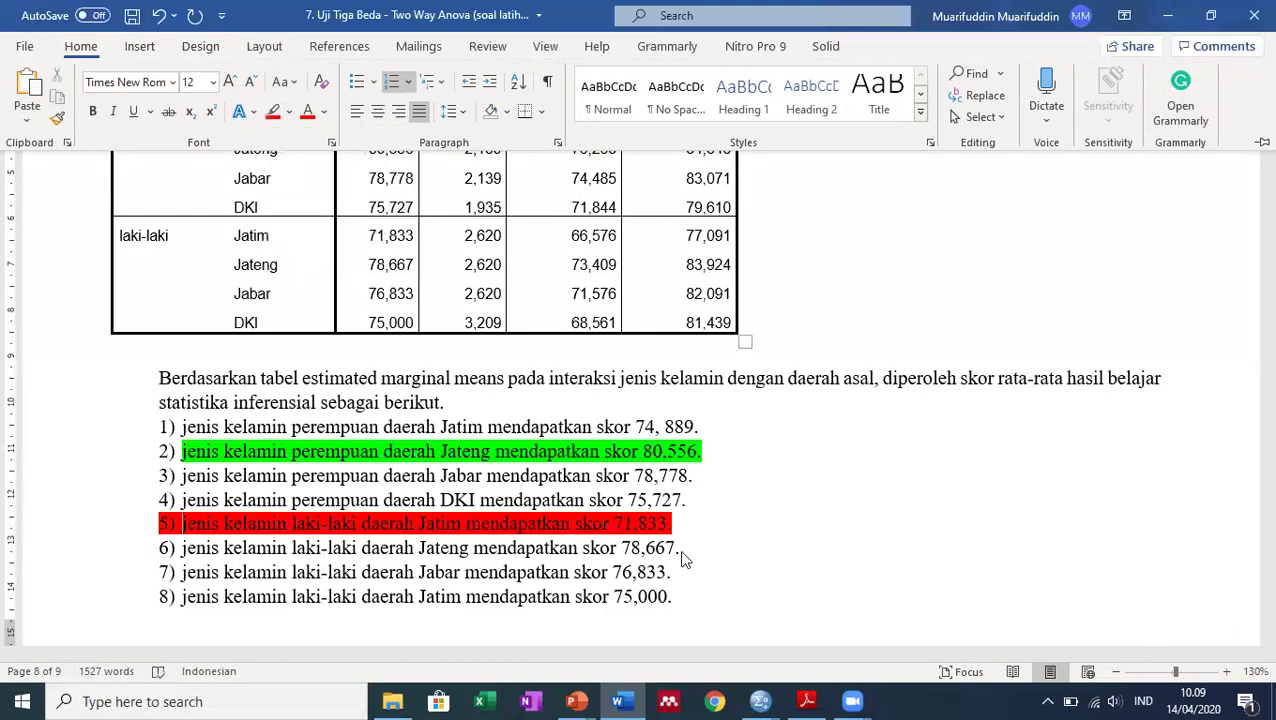
left_click(706, 604)
Remove the blank line between the jenis kelamin * daerah asal table and the paragraph beginning "Berdasarkan tabel".
scroll(704, 600, "down", 2)
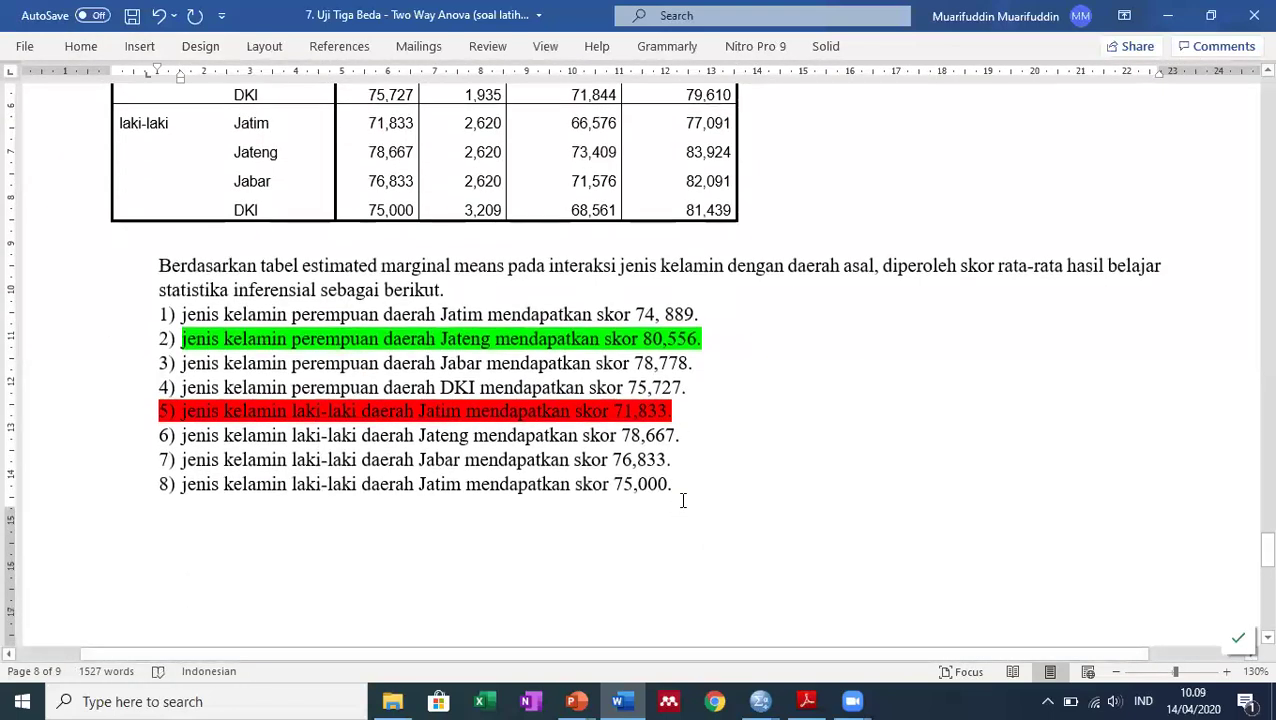
scroll(702, 484, "up", 4)
left_click(373, 466)
key("Delete")
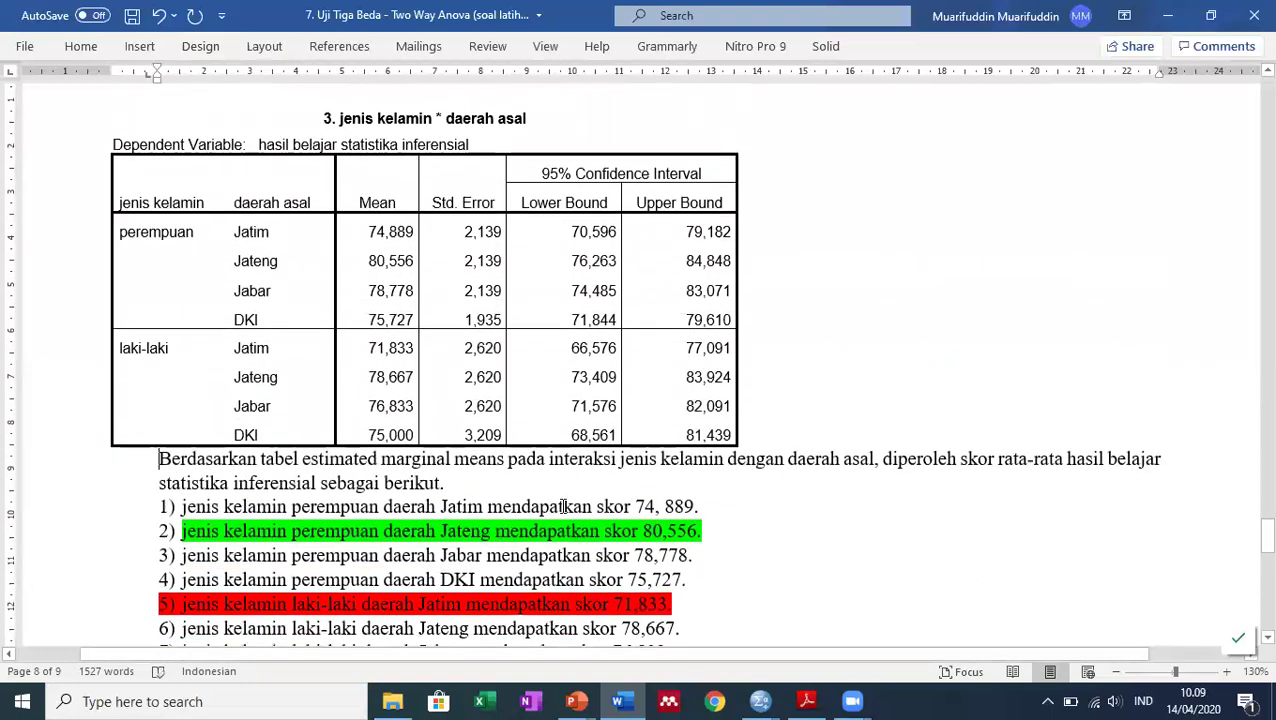
Add a new unnumbered, unindented line directly below item 8 of the score list.
scroll(555, 460, "up", 3)
scroll(680, 512, "down", 5)
left_click(695, 509)
key("Return")
key("BackSpace")
key("BackSpace")
Begin the concluding sentence on the new line with "Dapat dinyatakan bahwa yang mendapatkan skor rata-rata tertinggi".
type("Da")
type("pa")
type("rt")
key("BackSpace")
key("BackSpace")
type("t dinya")
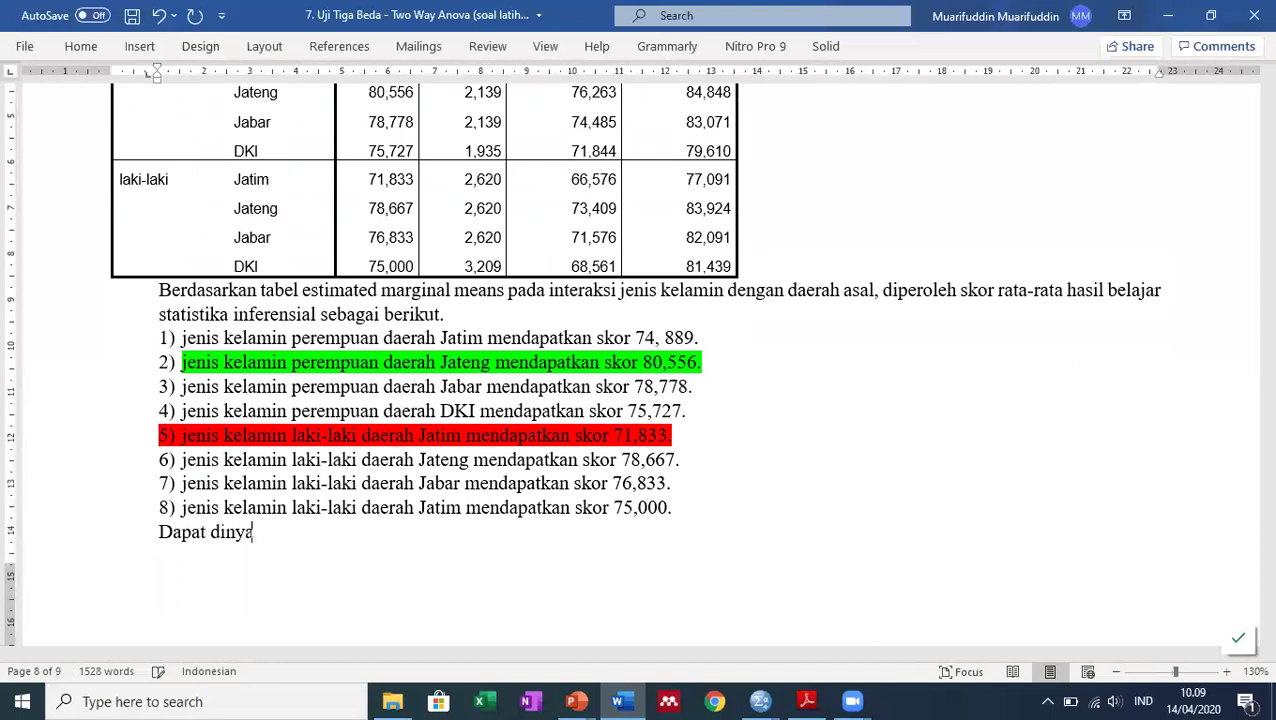
type("takan bahwa yang mendapatkan")
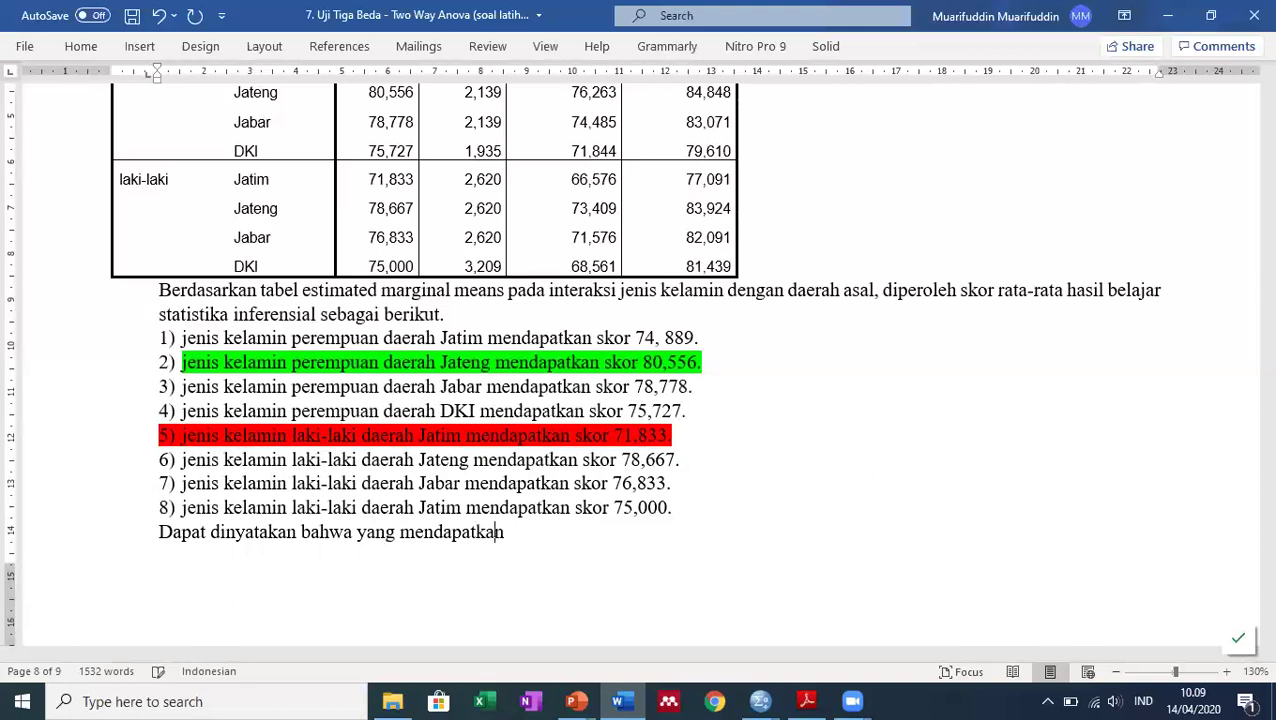
type(" skor rata-dara")
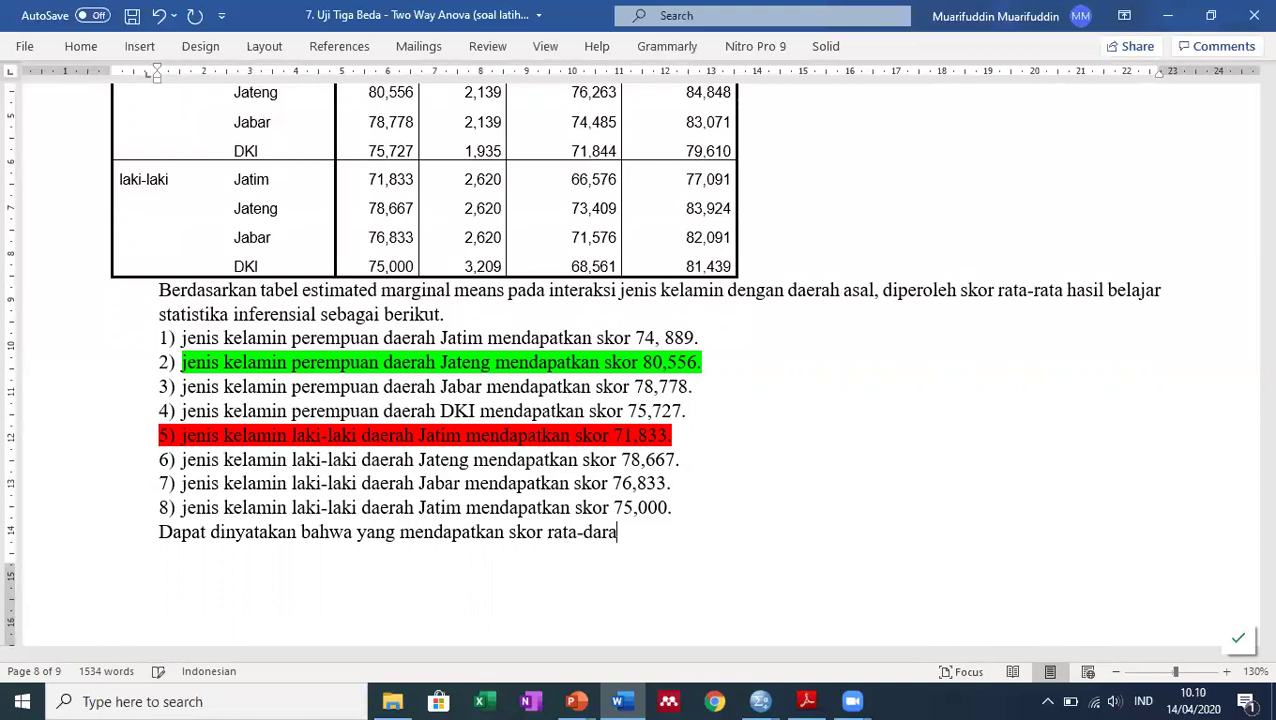
key("BackSpace")
key("BackSpace")
key("BackSpace")
key("BackSpace")
type("rata tertinggi")
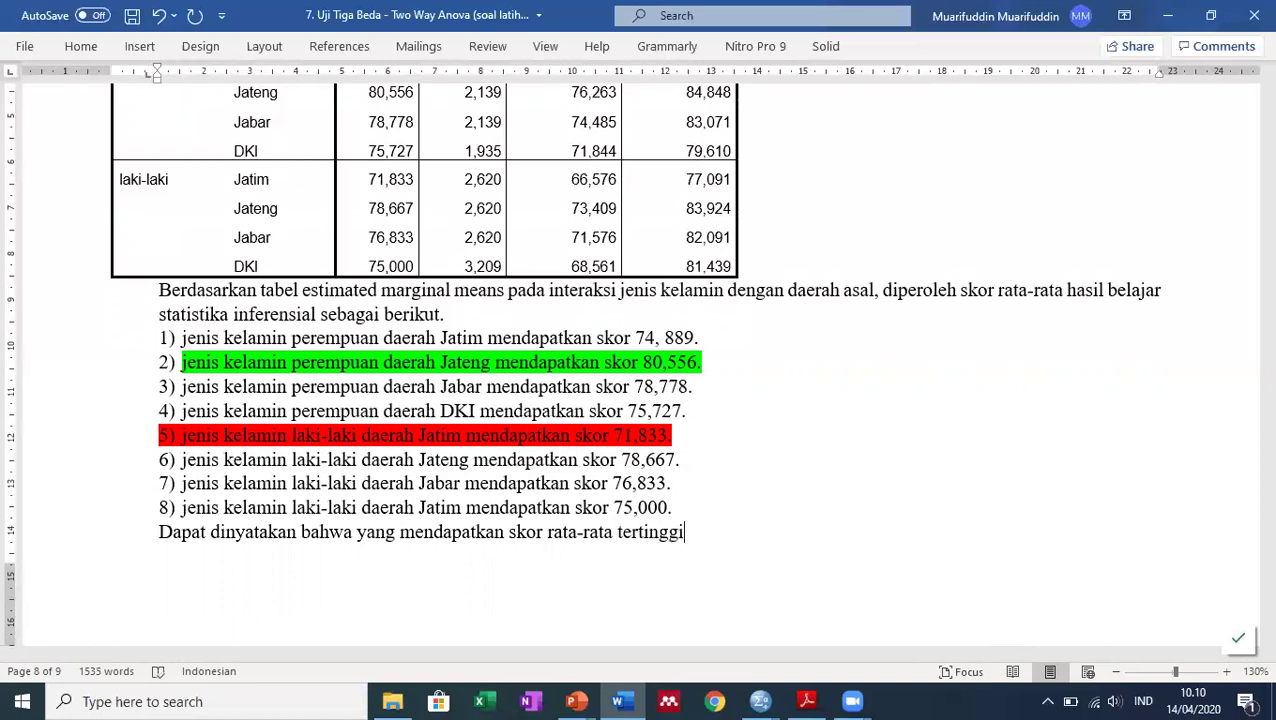
Continue the concluding sentence with "adalah perempuan dari Jateng, dan yang terendah adalah laki-laki dari Jatim".
scroll(535, 173, "up", 3)
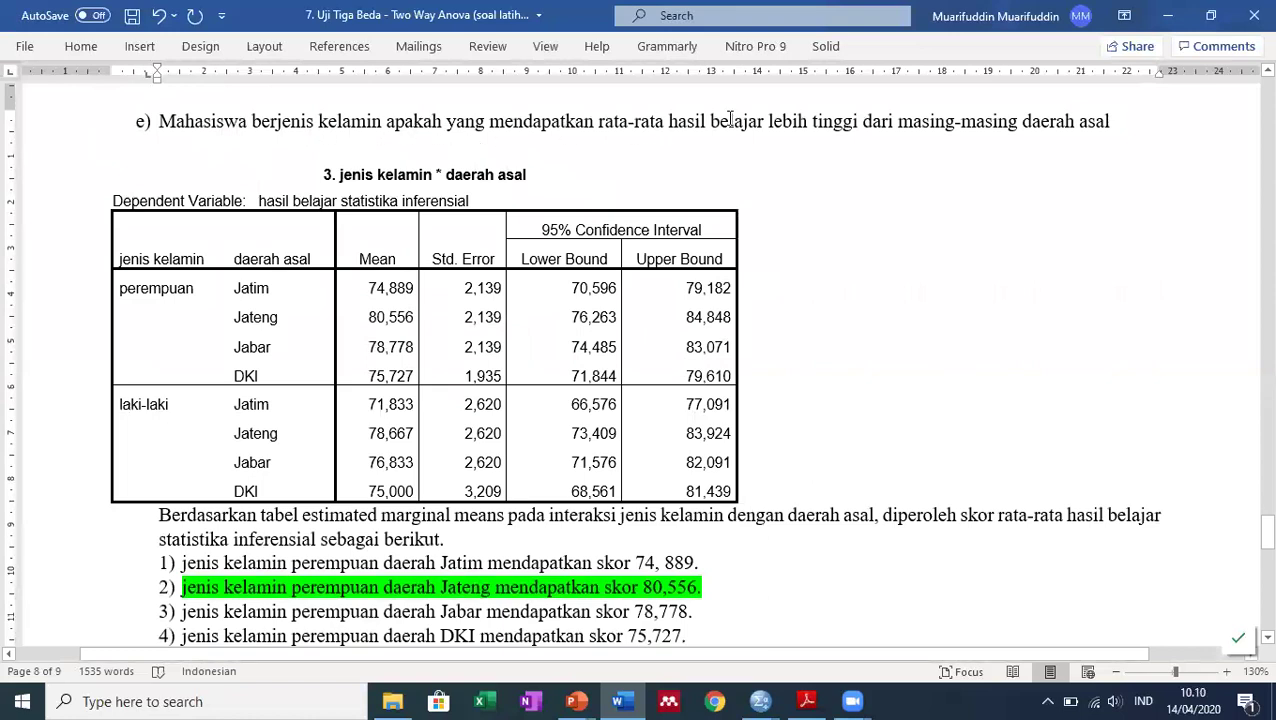
scroll(903, 152, "down", 3)
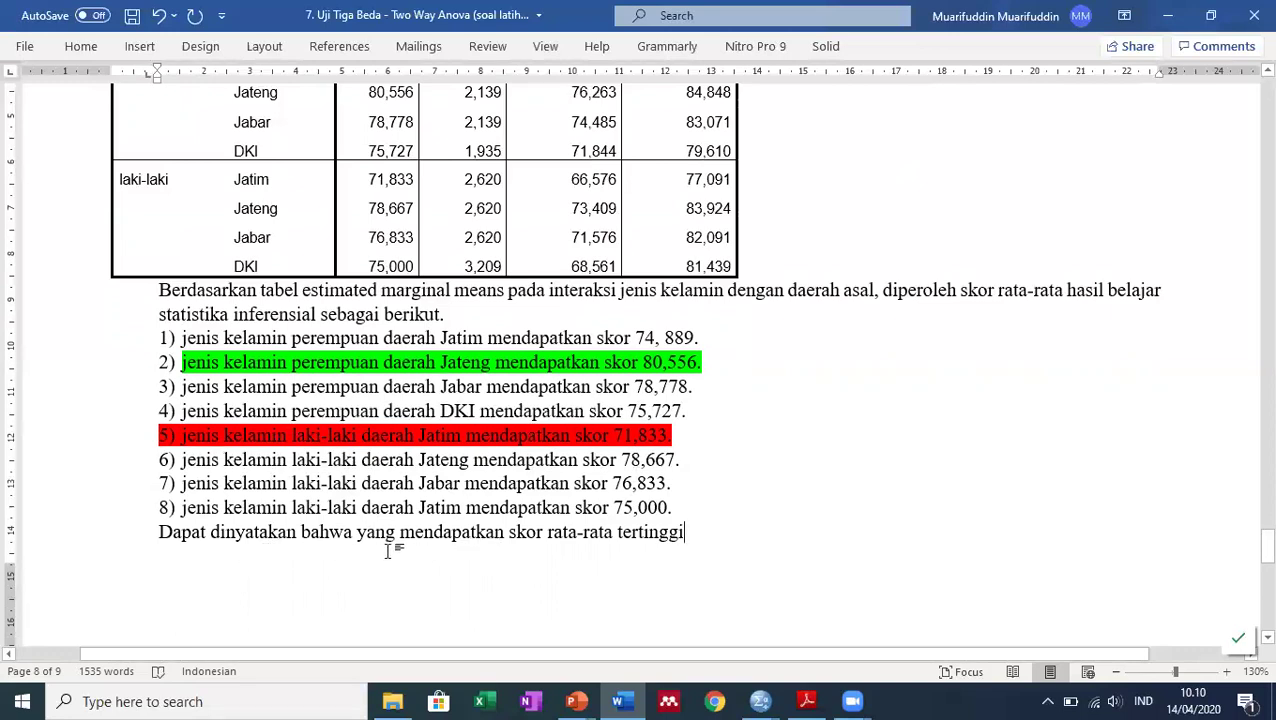
type("adalah")
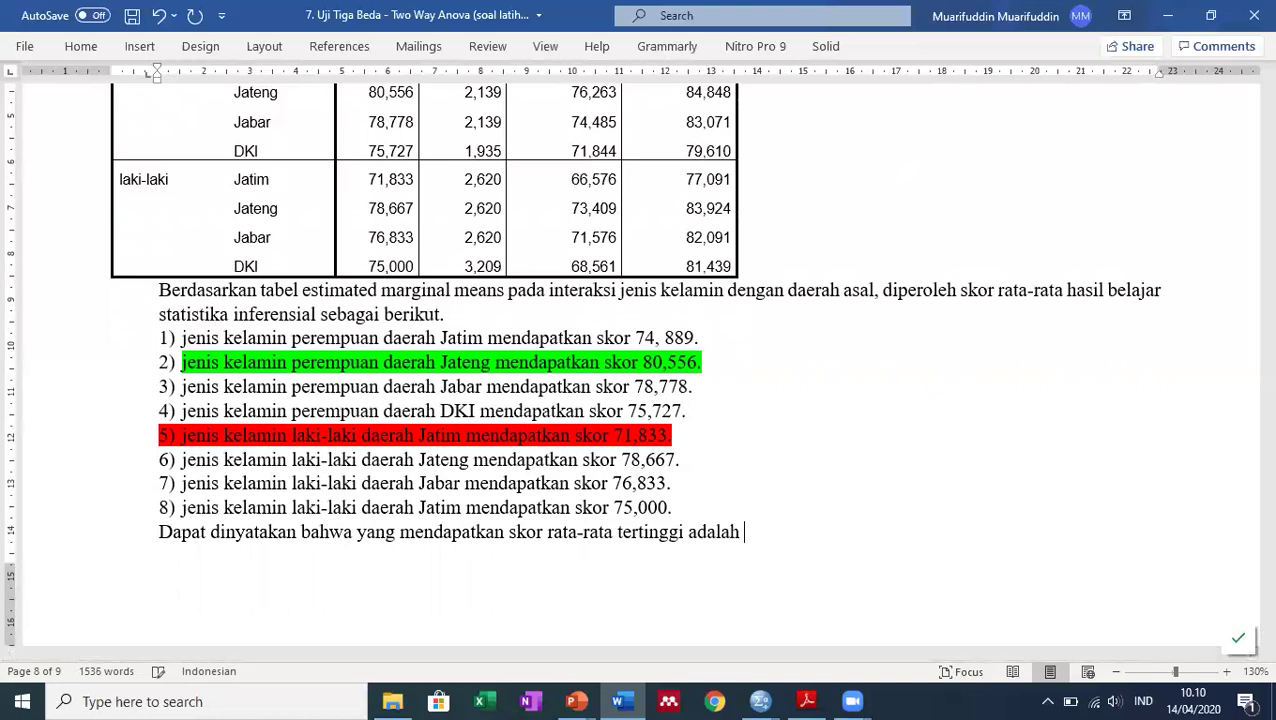
type(" perempuan dar")
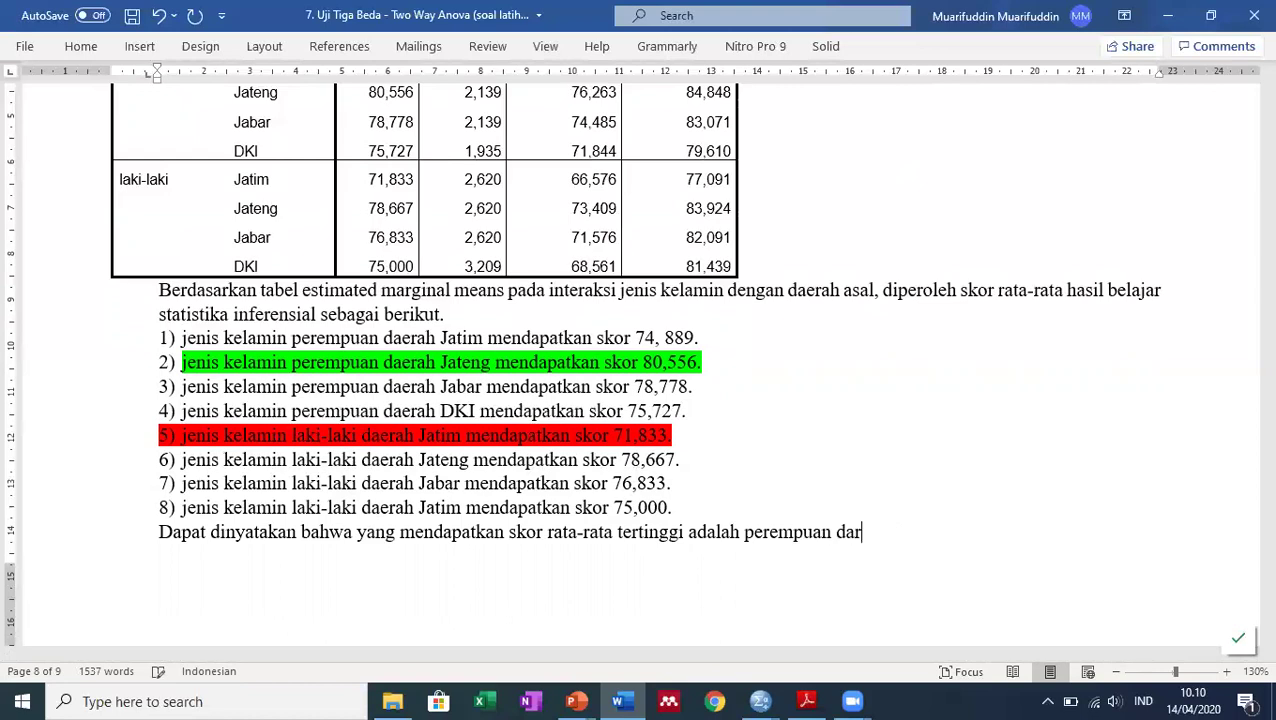
type("i Jateng, d")
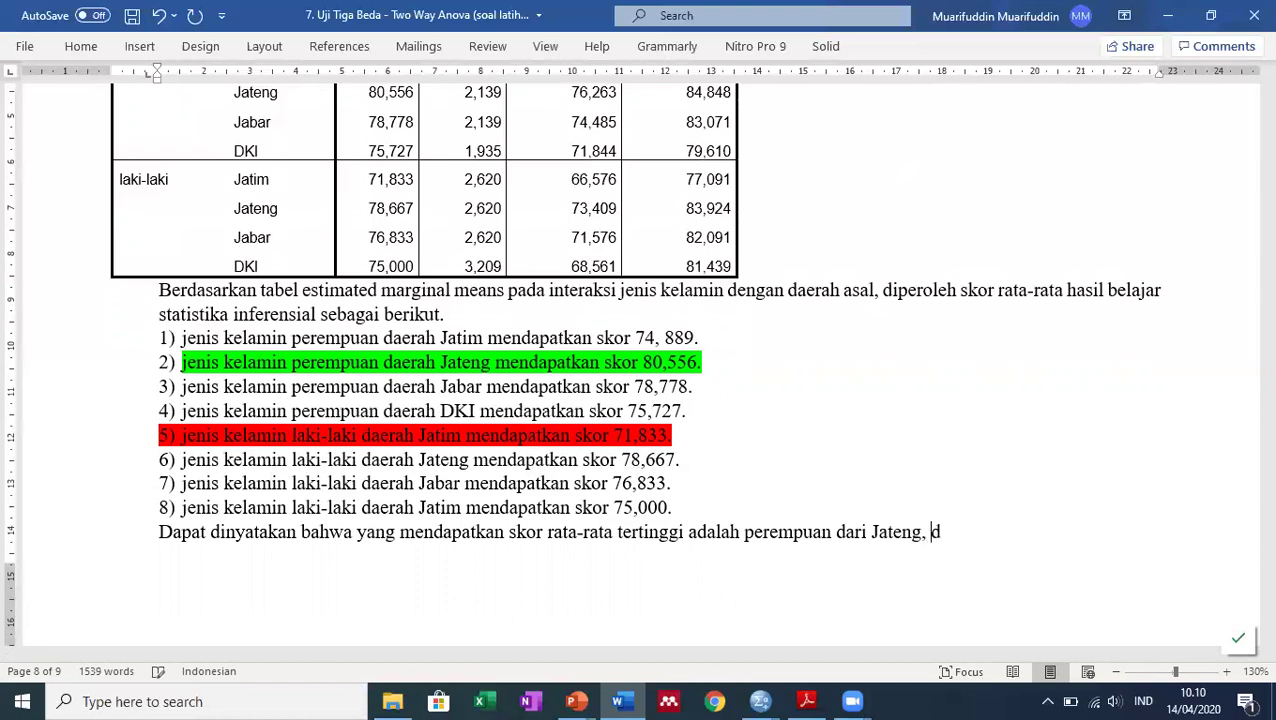
type("an yang ter")
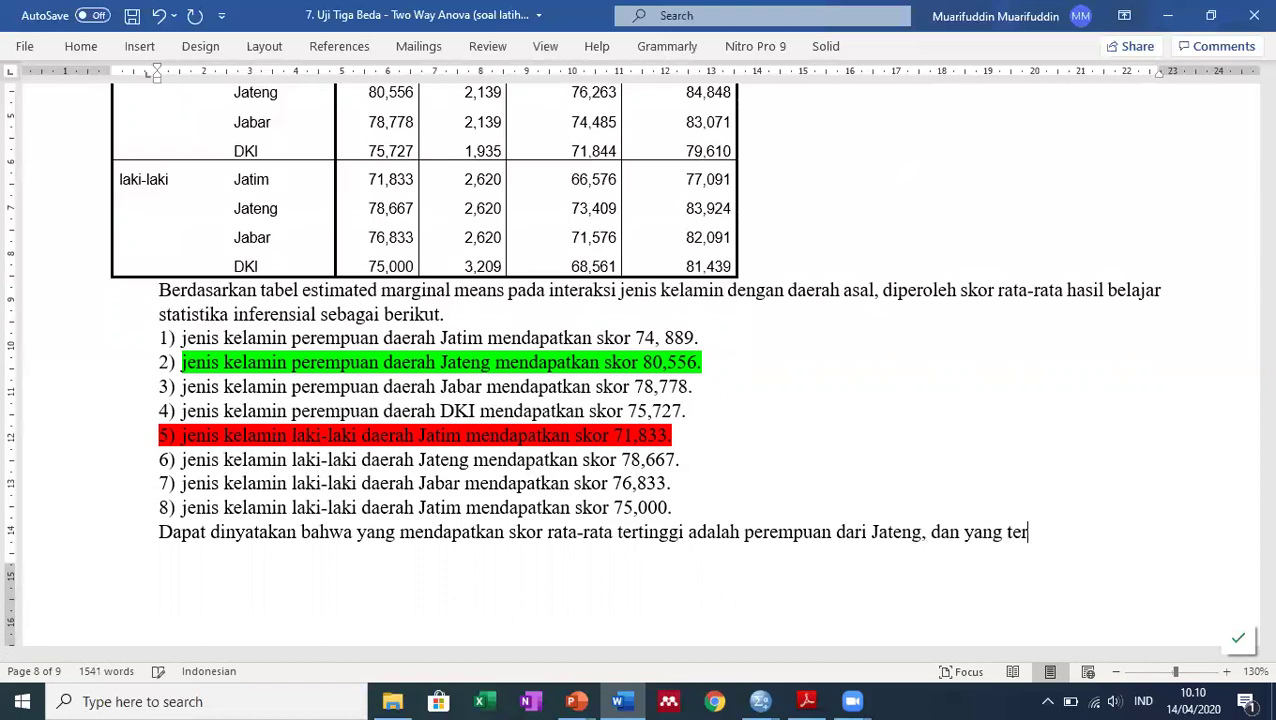
type("e")
key("BackSpace")
type("endah adalah laki-laki")
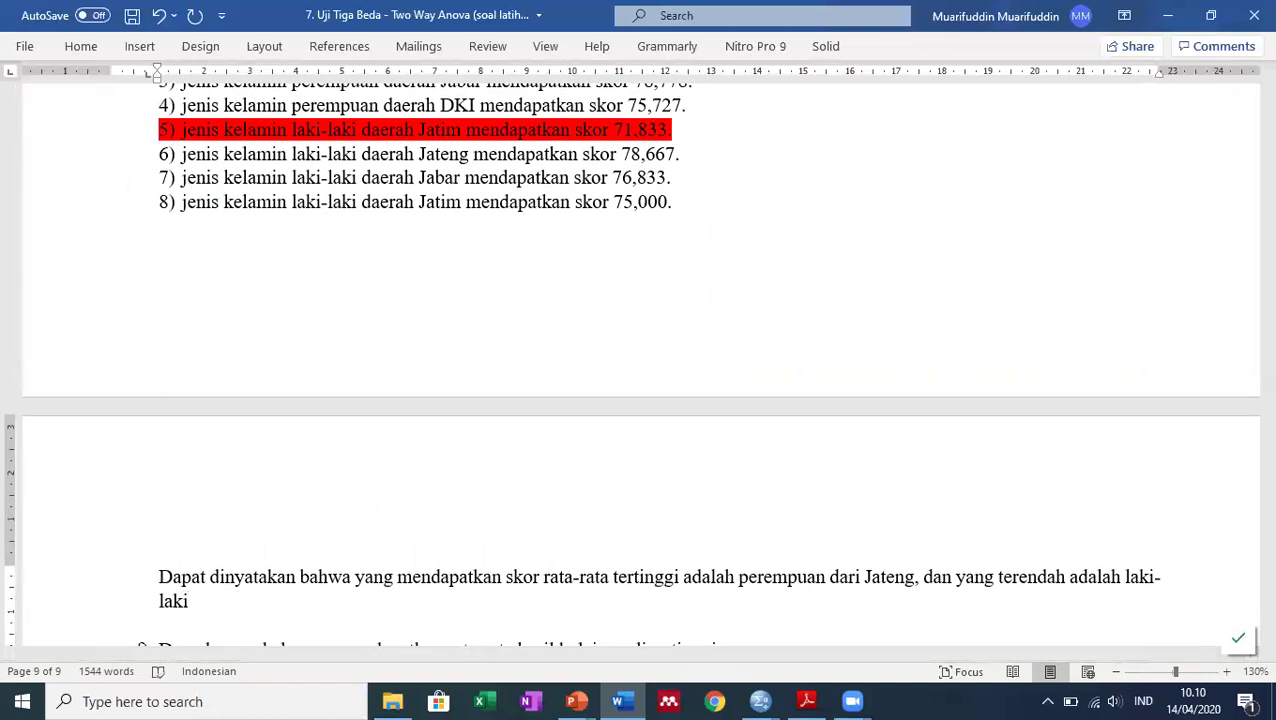
type(" dari Jatim")
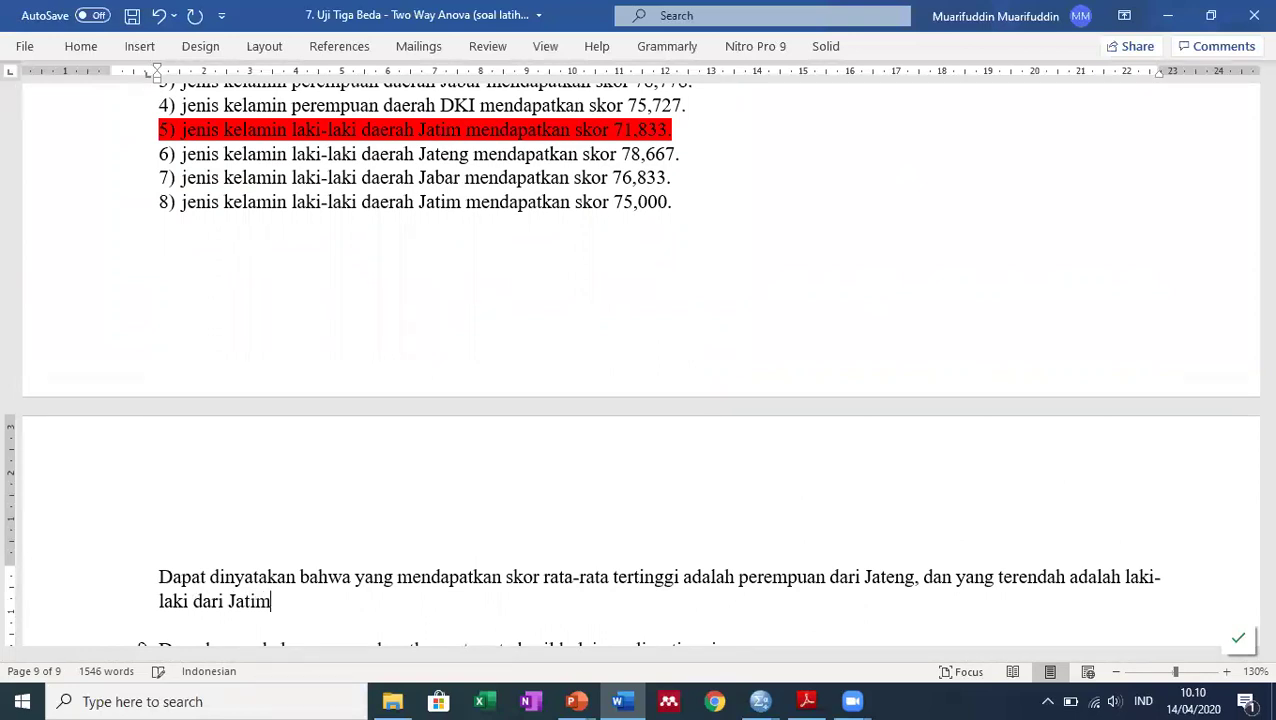
type(", sedangk")
key("BackSpace")
key("ctrl+BackSpace")
type("sd")
key("BackSpace")
key("BackSpace")
type("da")
key("BackSpace")
key("BackSpace")
type("diart")
key("BackSpace")
key("BackSpace")
key("BackSpace")
key("BackSpace")
key("BackSpace")
key("BackSpace")
End the concluding sentence after "dari Jatim" with a period and begin the next sentence with "Didapatkan pula bahwa".
type("dari Jatim. Didapatkan ")
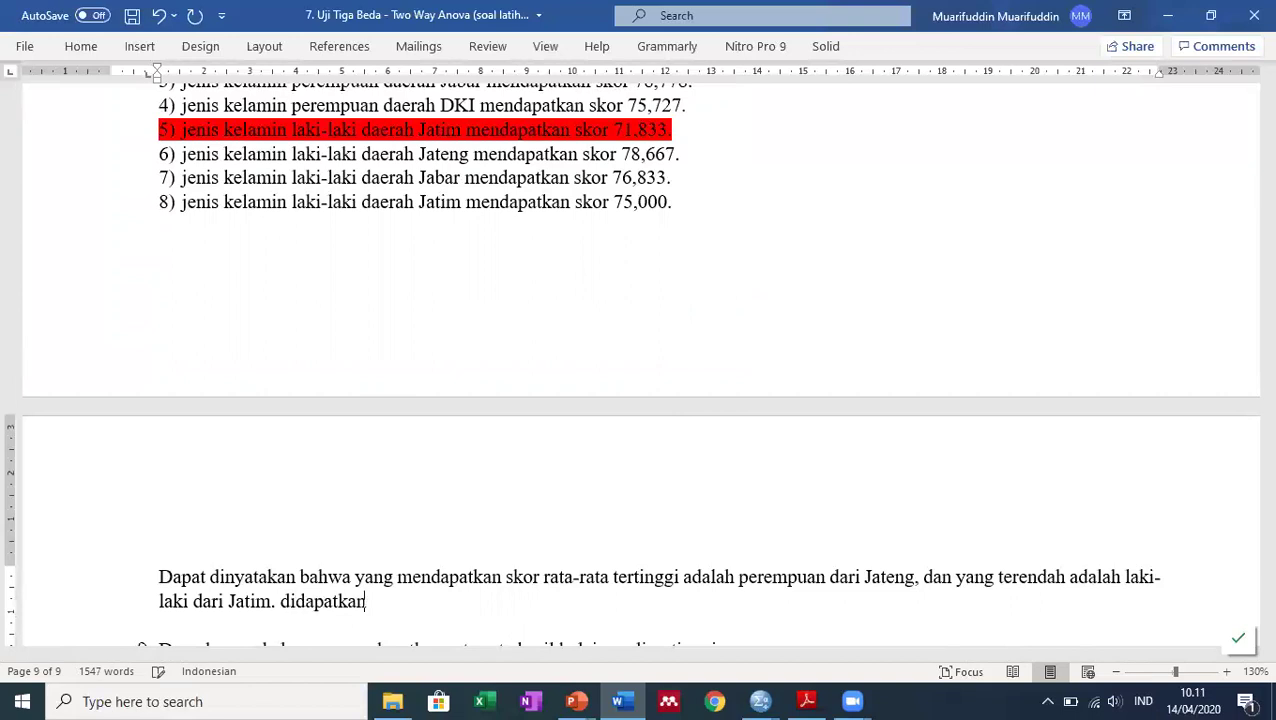
type("pula bahwa")
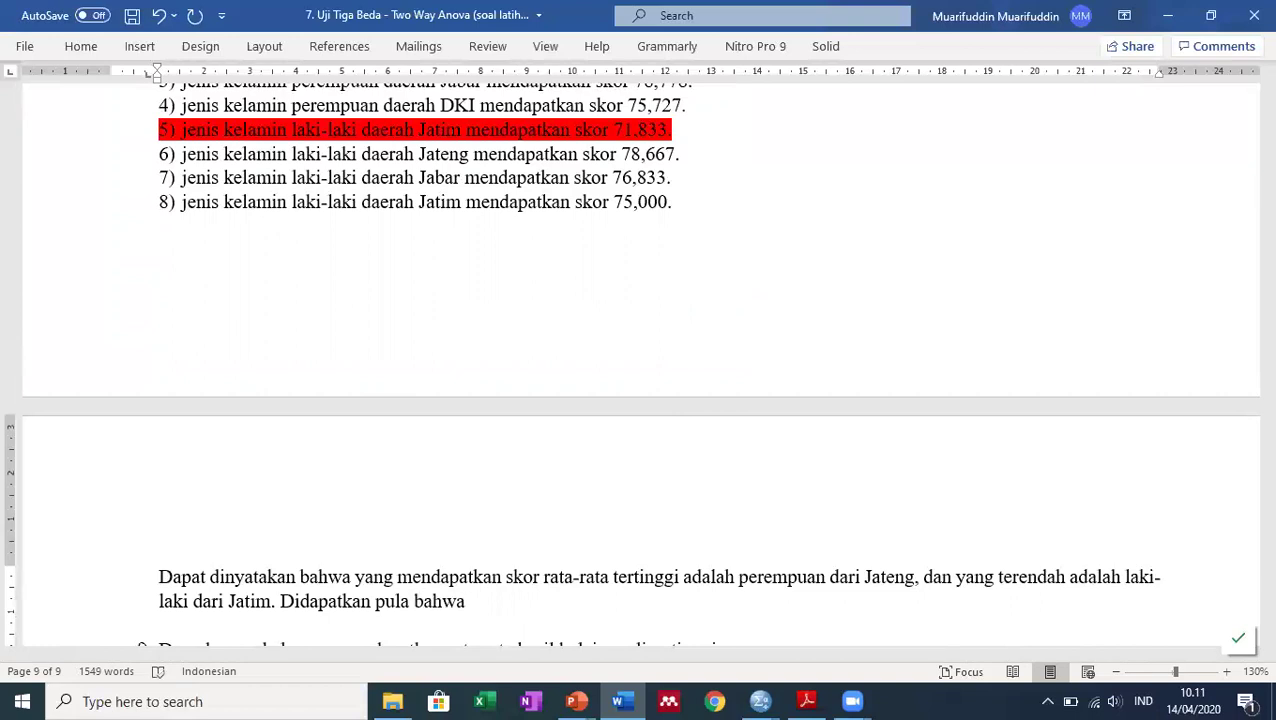
Check question e) and its table, and continue the second sentence with "jenis kelamin perempuan mendapatkan skor rata-rata".
scroll(826, 450, "up", 6)
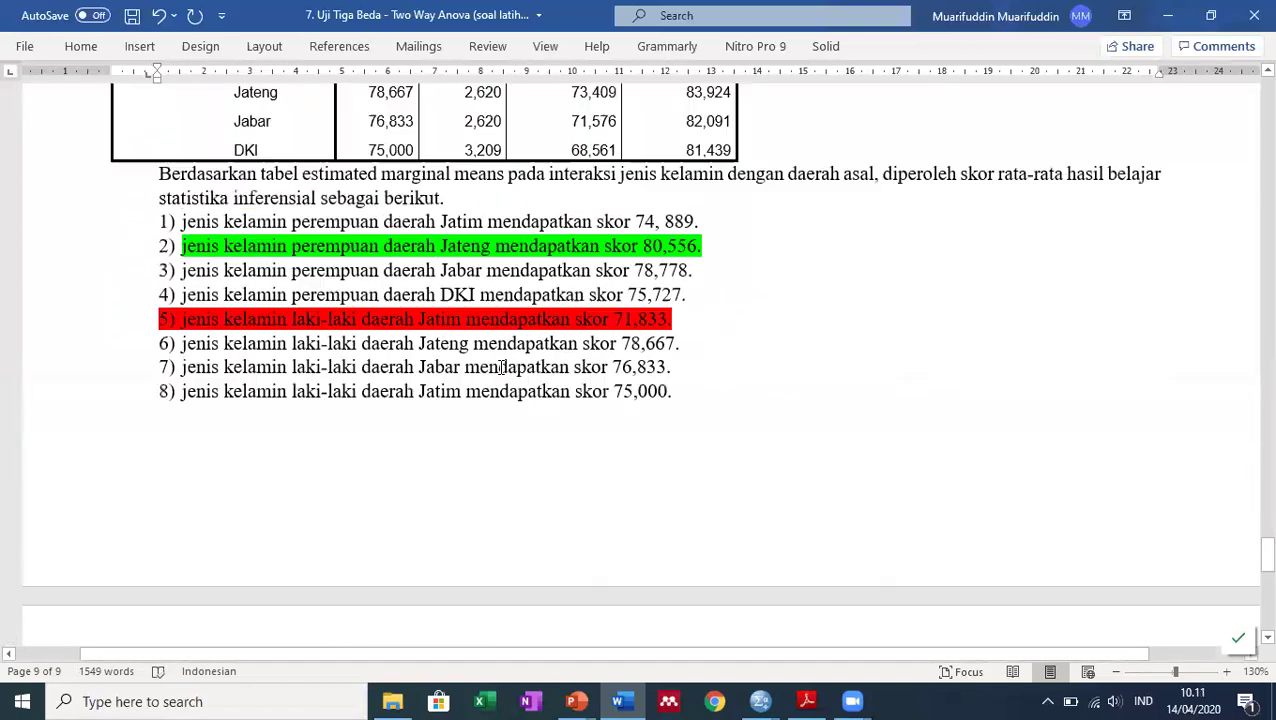
scroll(409, 335, "up", 3)
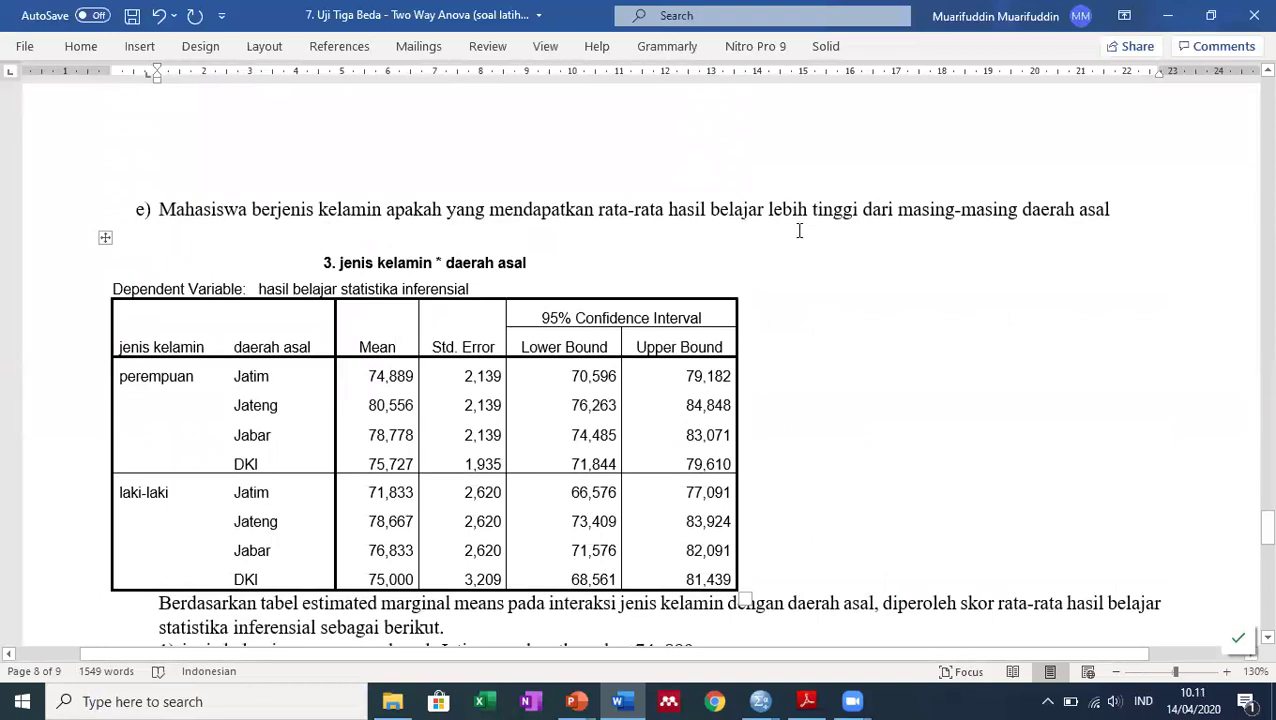
scroll(796, 234, "down", 2)
scroll(791, 240, "up", 2)
scroll(990, 240, "down", 4)
scroll(980, 245, "up", 5)
scroll(985, 245, "down", 11)
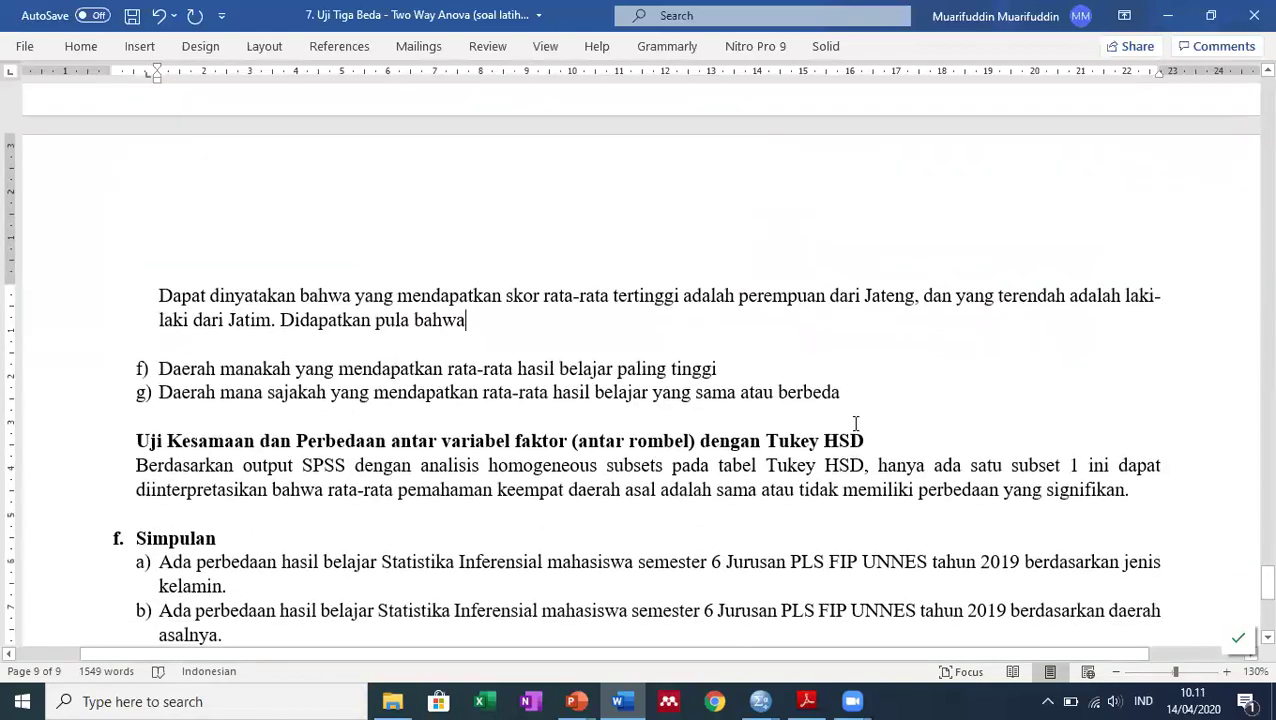
type("jenis kea")
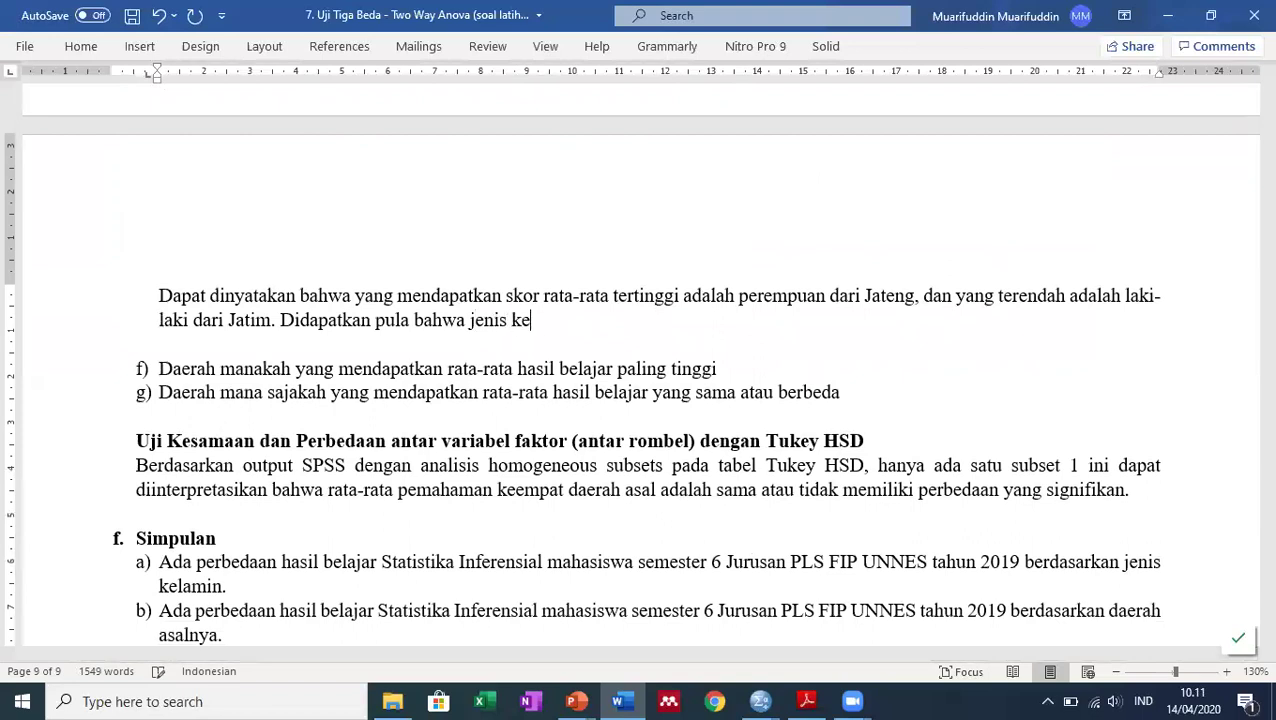
key("BackSpace")
type("lamin perempuan menapat")
key("BackSpace")
key("BackSpace")
key("BackSpace")
key("BackSpace")
type("daa")
key("BackSpace")
type("patknan skor rata-ra")
key("BackSpace")
key("BackSpace")
type("rata")
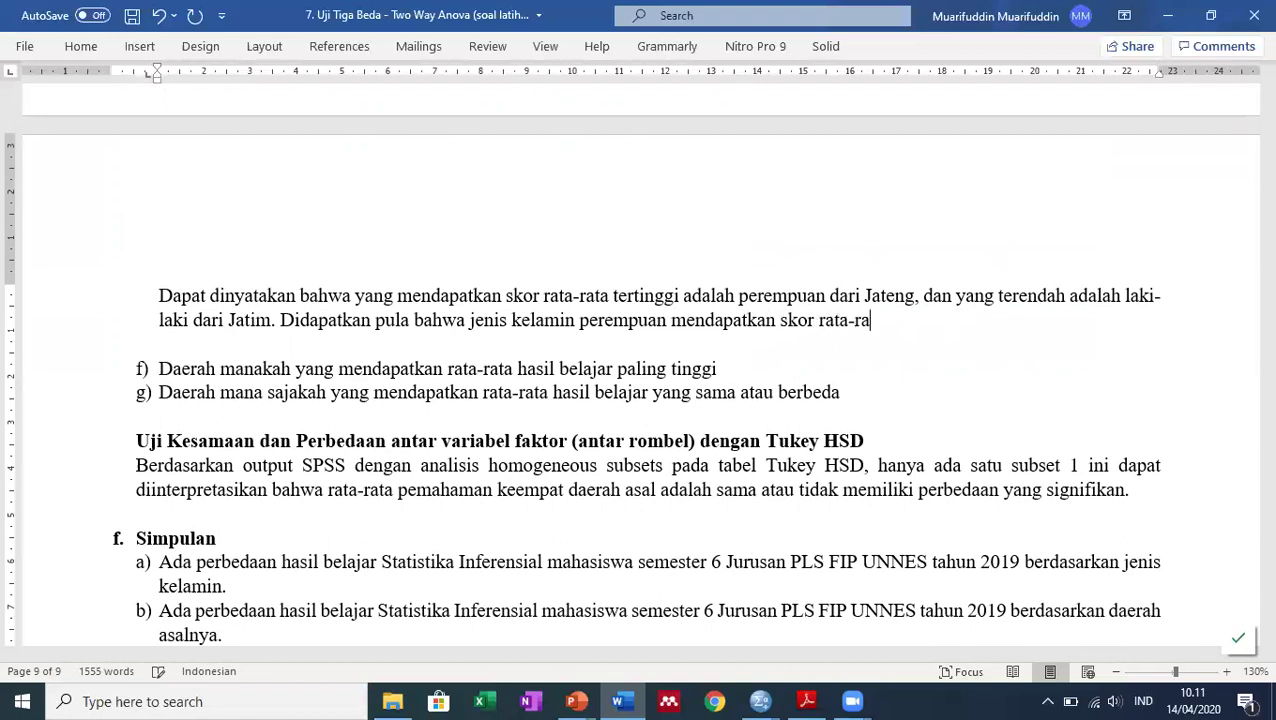
Finish the second sentence with "tertinggi dari daerah asal yang ada.".
type(" tertinggi dari")
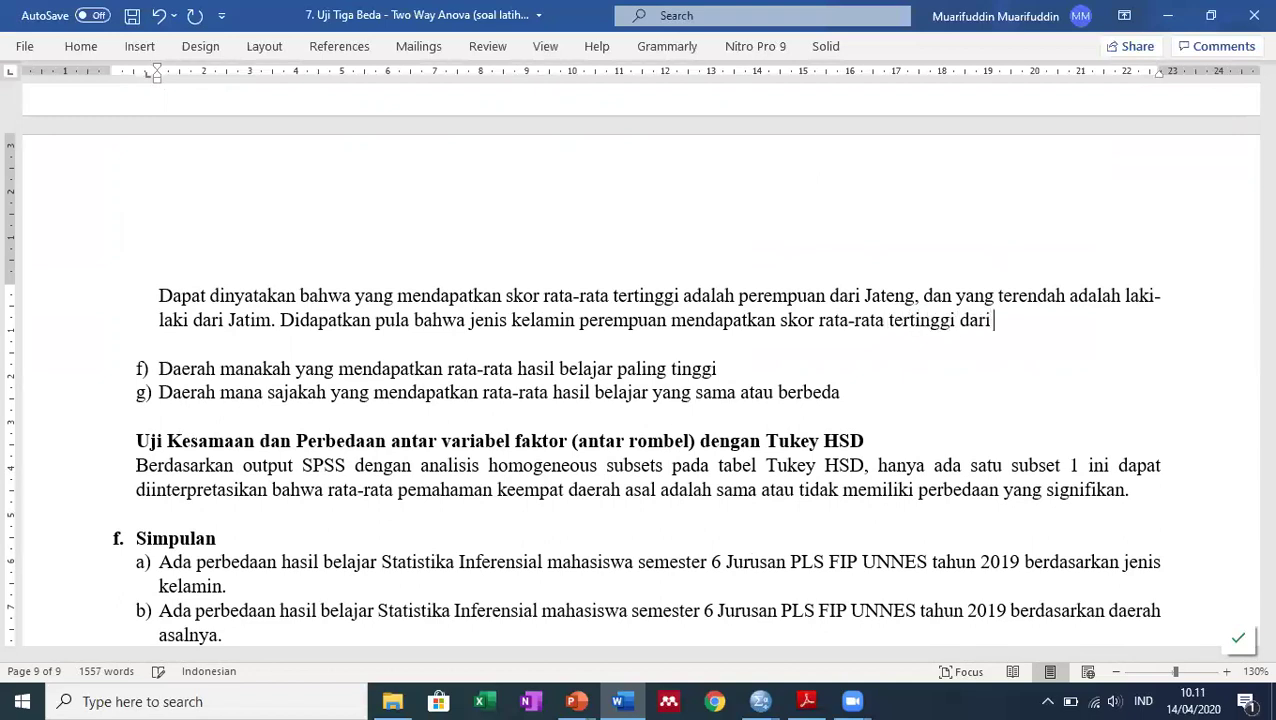
type(" semua")
key("BackSpace")
key("BackSpace")
key("BackSpace")
key("BackSpace")
key("BackSpace")
type("daerah asal yang")
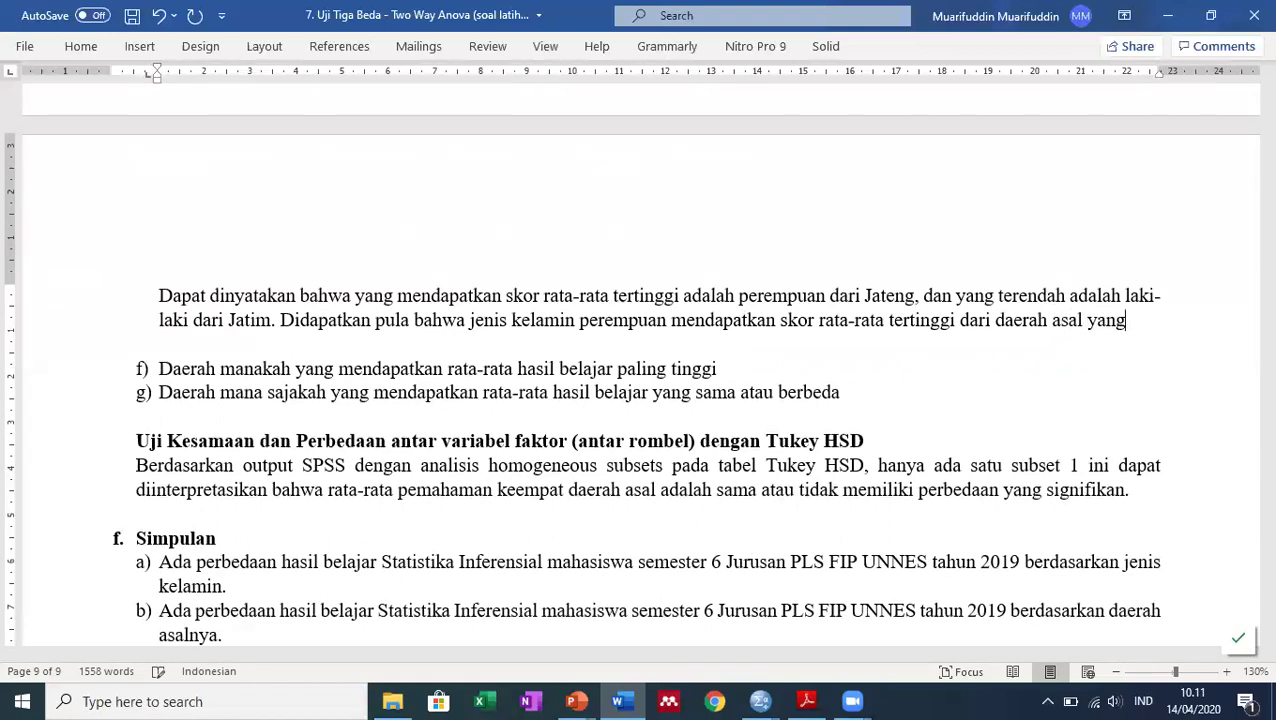
type(" ada.")
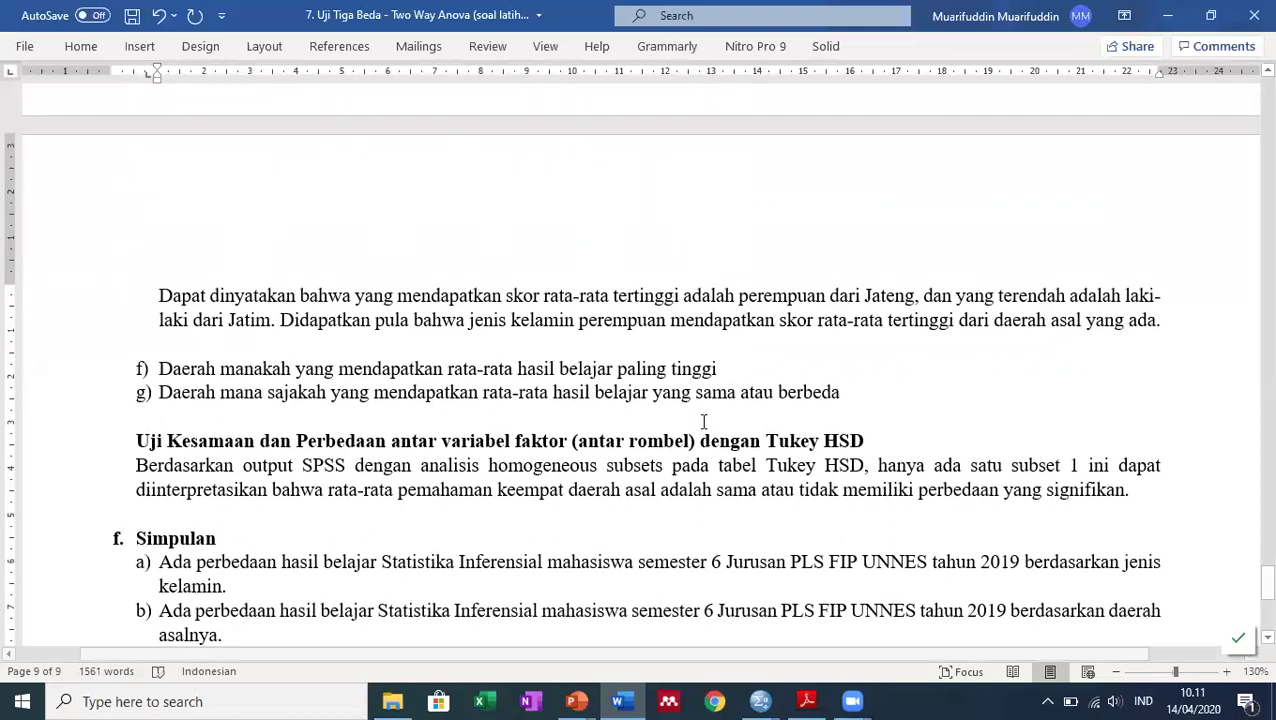
Insert three blank lines within item f), directly below the question "Daerah manakah yang mendapatkan rata-rata hasil belajar paling tinggi".
scroll(544, 327, "up", 10)
scroll(536, 353, "up", 5)
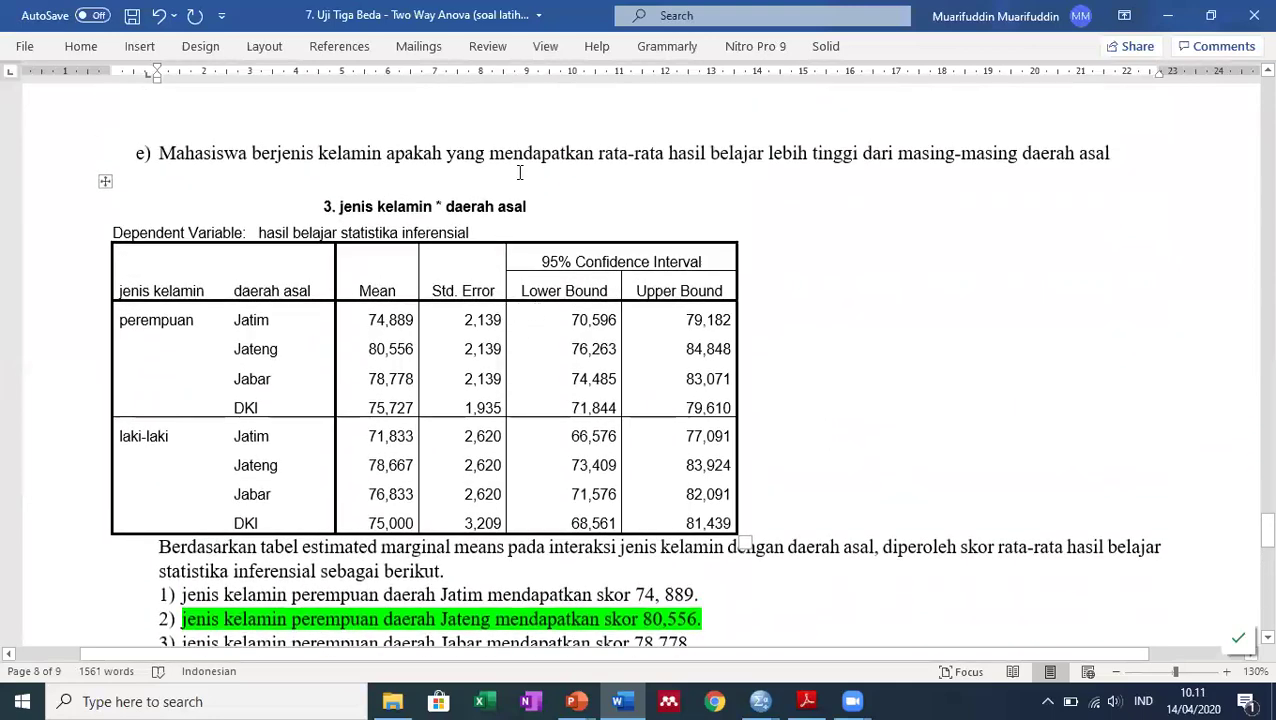
scroll(530, 175, "down", 8)
scroll(548, 181, "down", 3)
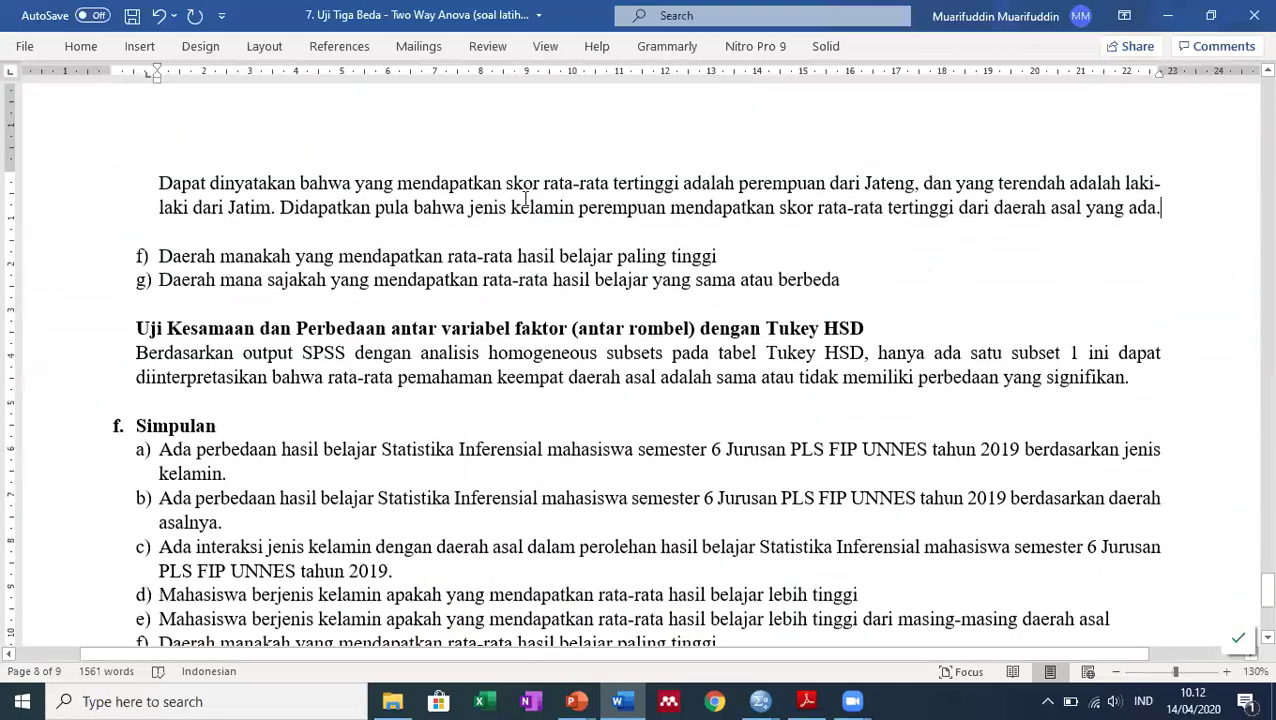
left_click(730, 256)
key("shift+Return")
key("shift+Return")
key("shift+Return")
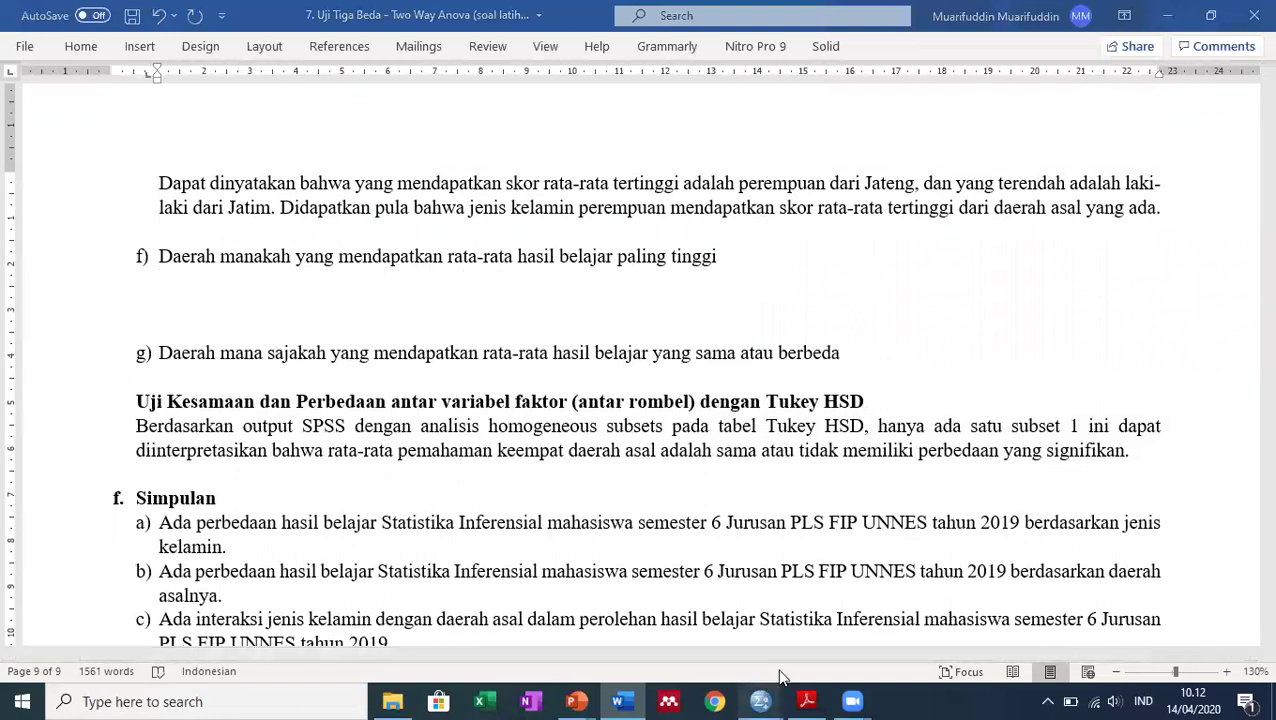
Copy the "2. daerah asal" table from the SPSS Statistics Viewer output and paste it below question f) in the Word document.
mouse_move(760, 701)
left_click(840, 630)
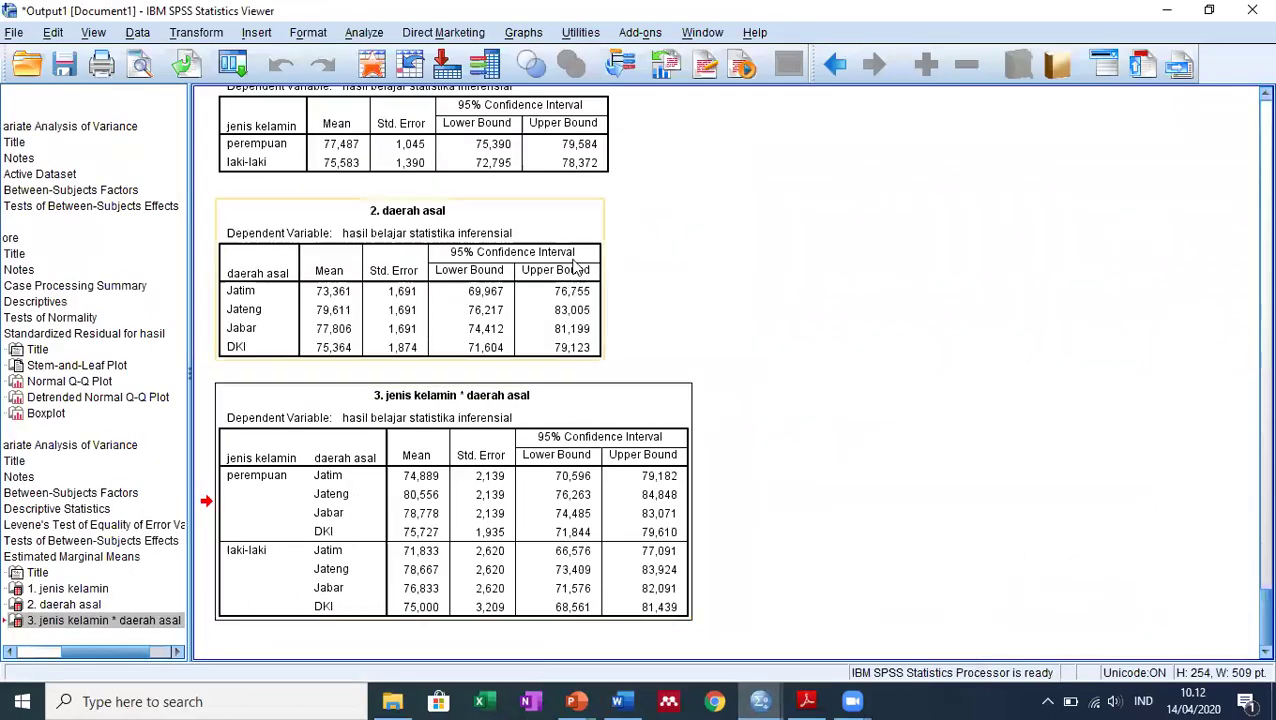
left_click(573, 214)
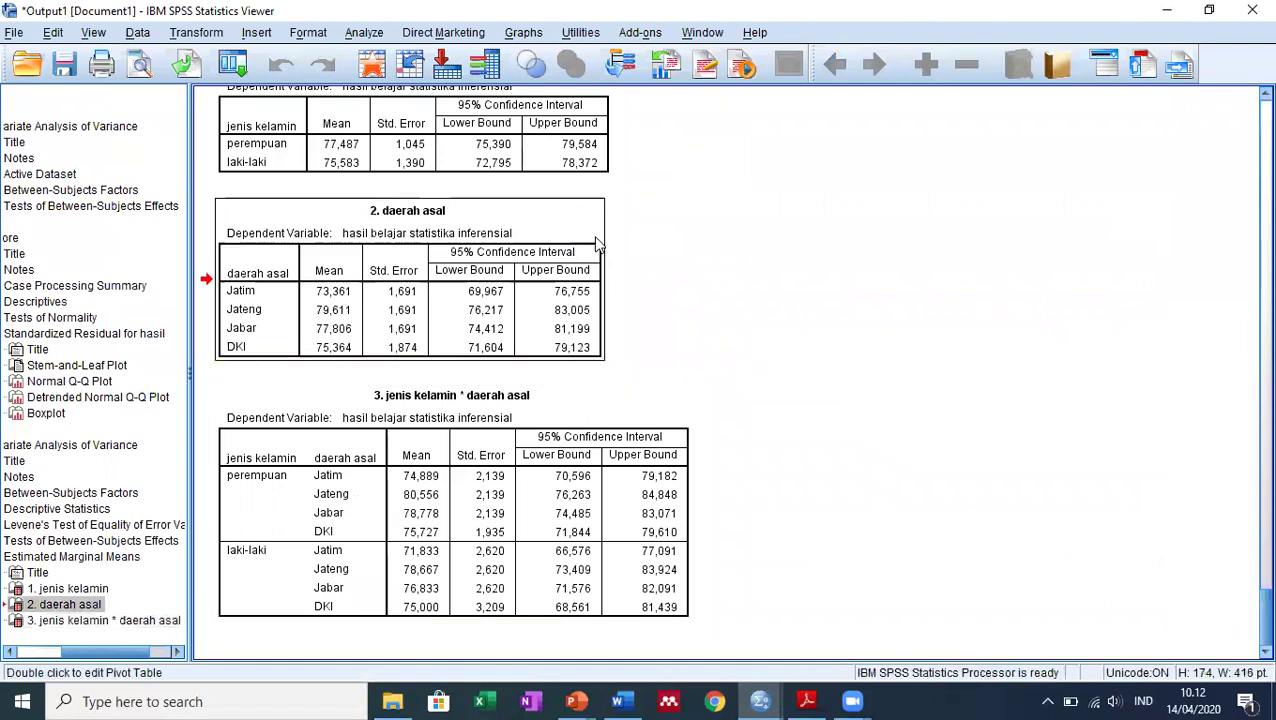
right_click(571, 208)
left_click(600, 240)
left_click(628, 701)
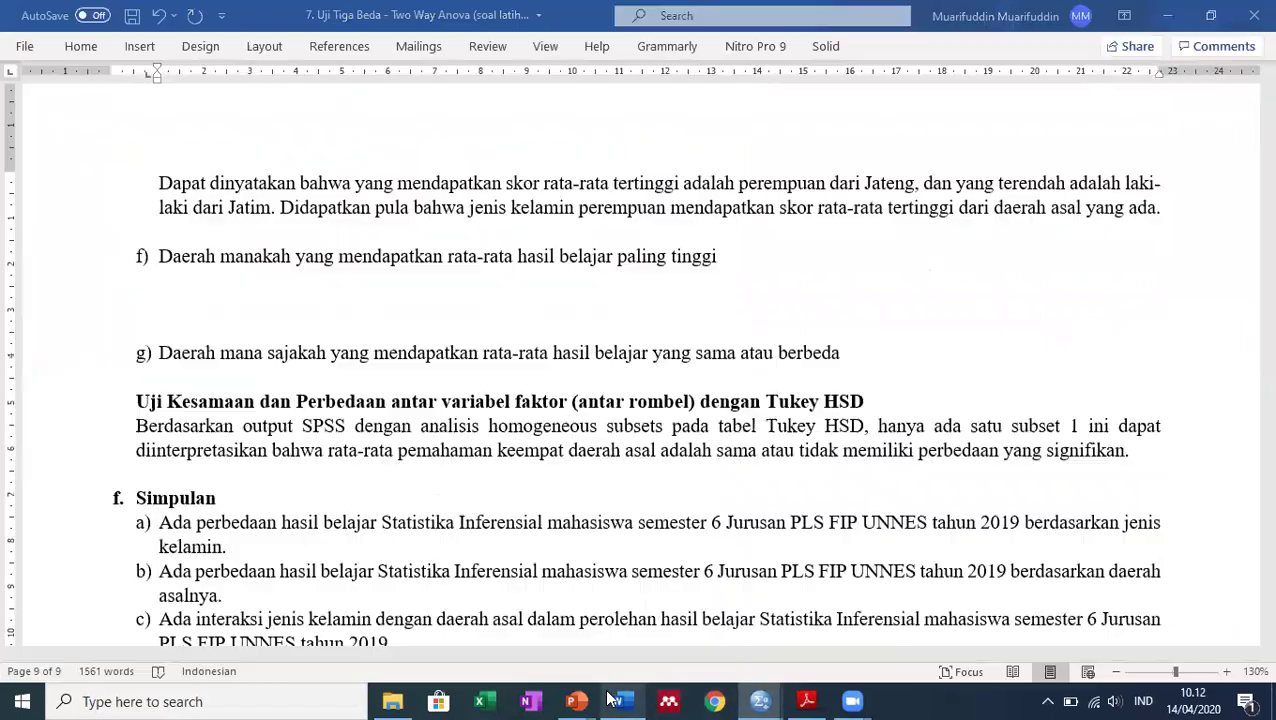
left_click(302, 318)
key("ctrl+v")
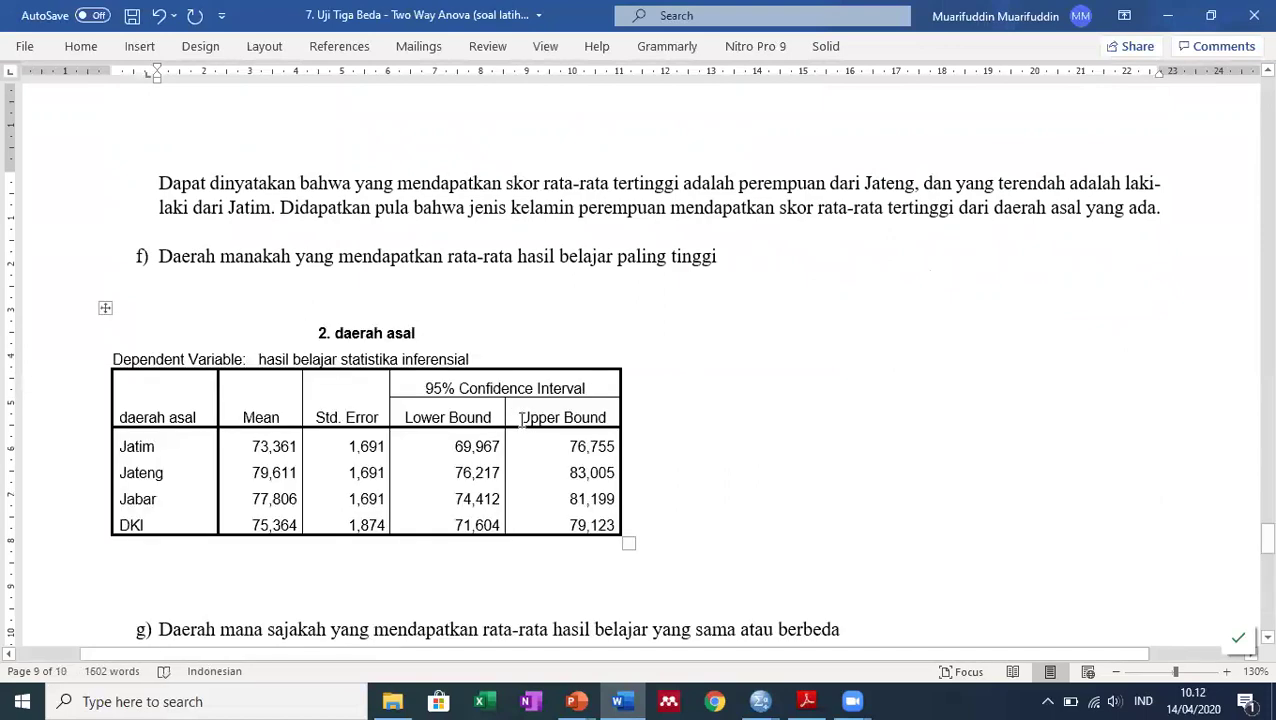
Copy the introductory paragraph beginning "Berdasarkan tabel estimated marginal means" from answer e) and paste it below the daerah asal table.
scroll(520, 420, "up", 15)
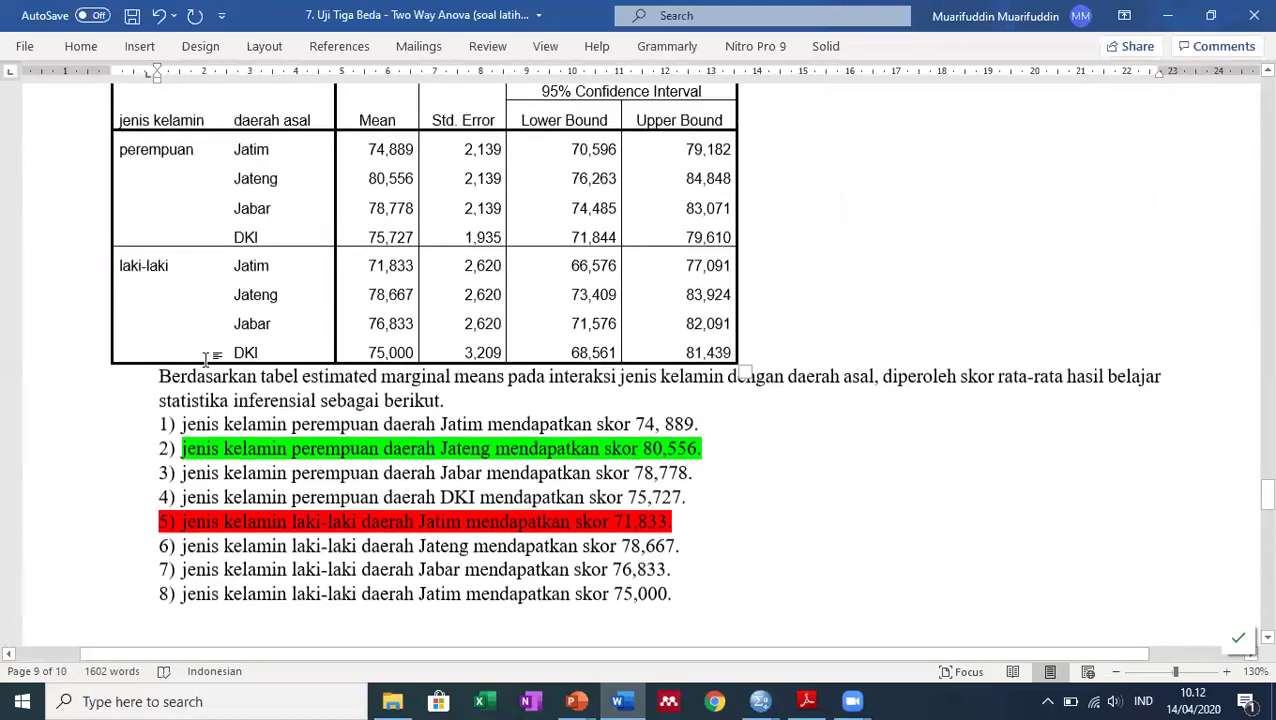
left_click_drag(164, 378, 397, 404)
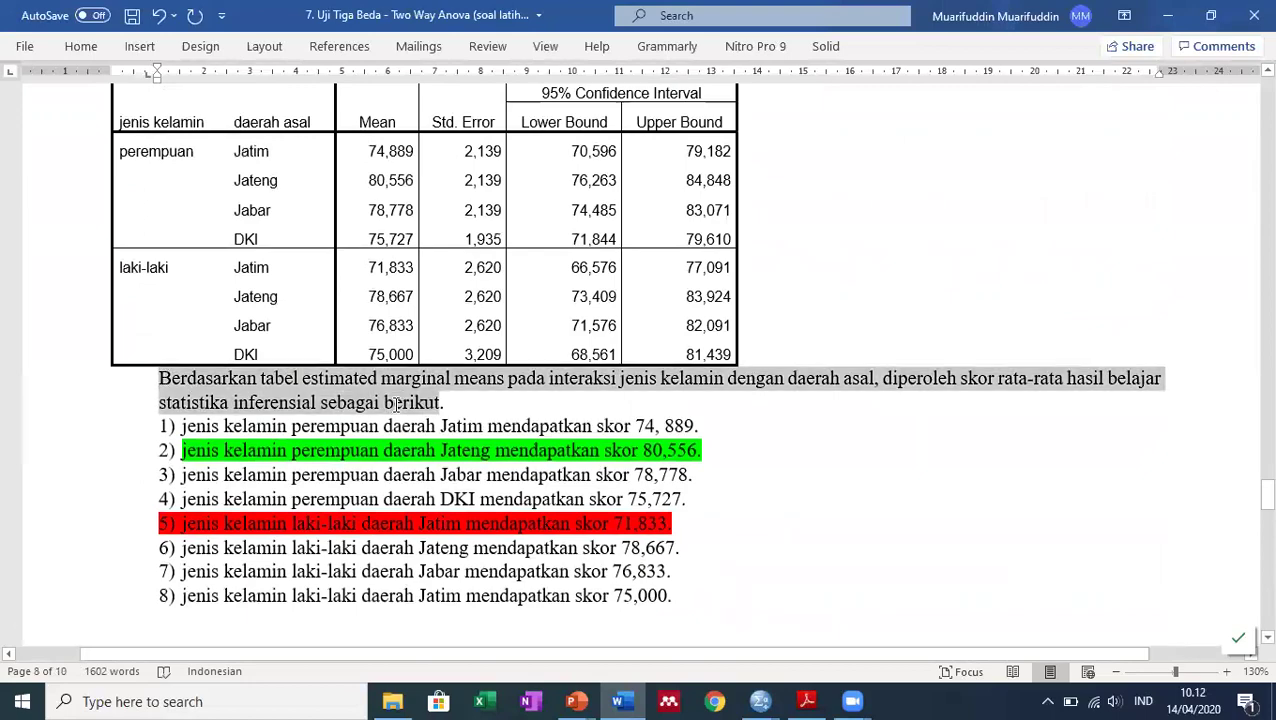
scroll(397, 404, "down", 15)
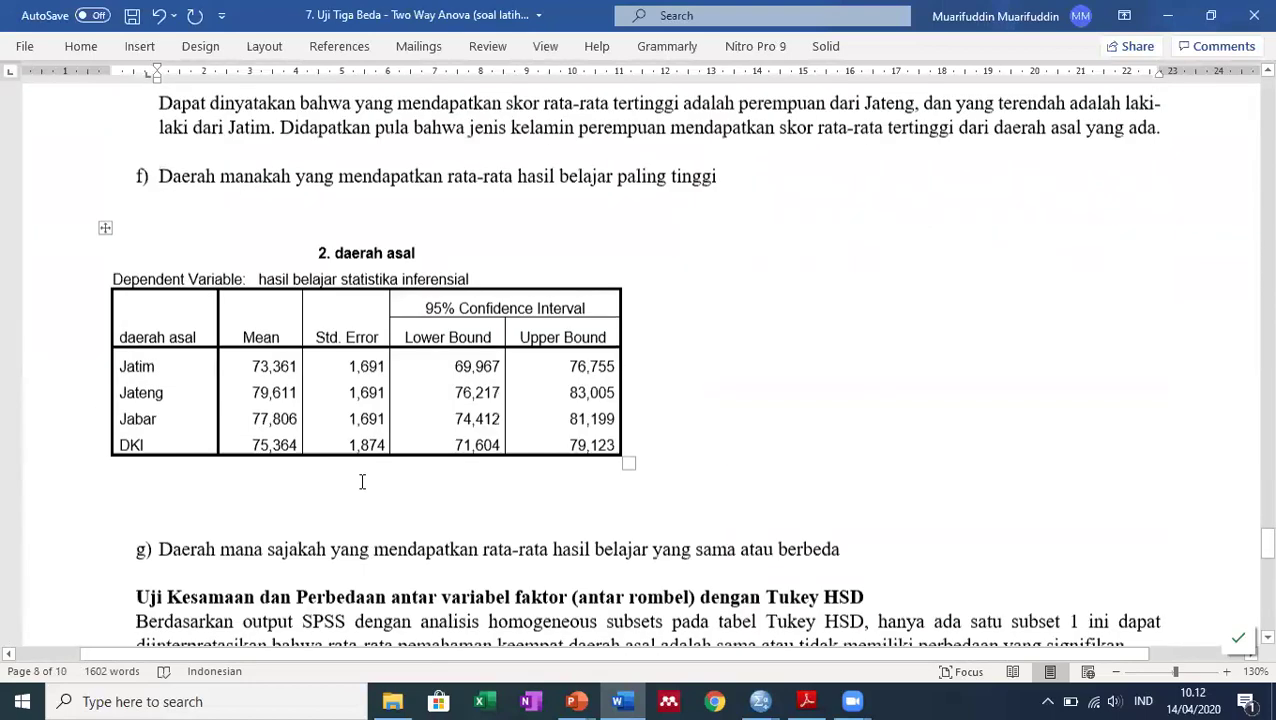
left_click(320, 297)
key("ctrl+v")
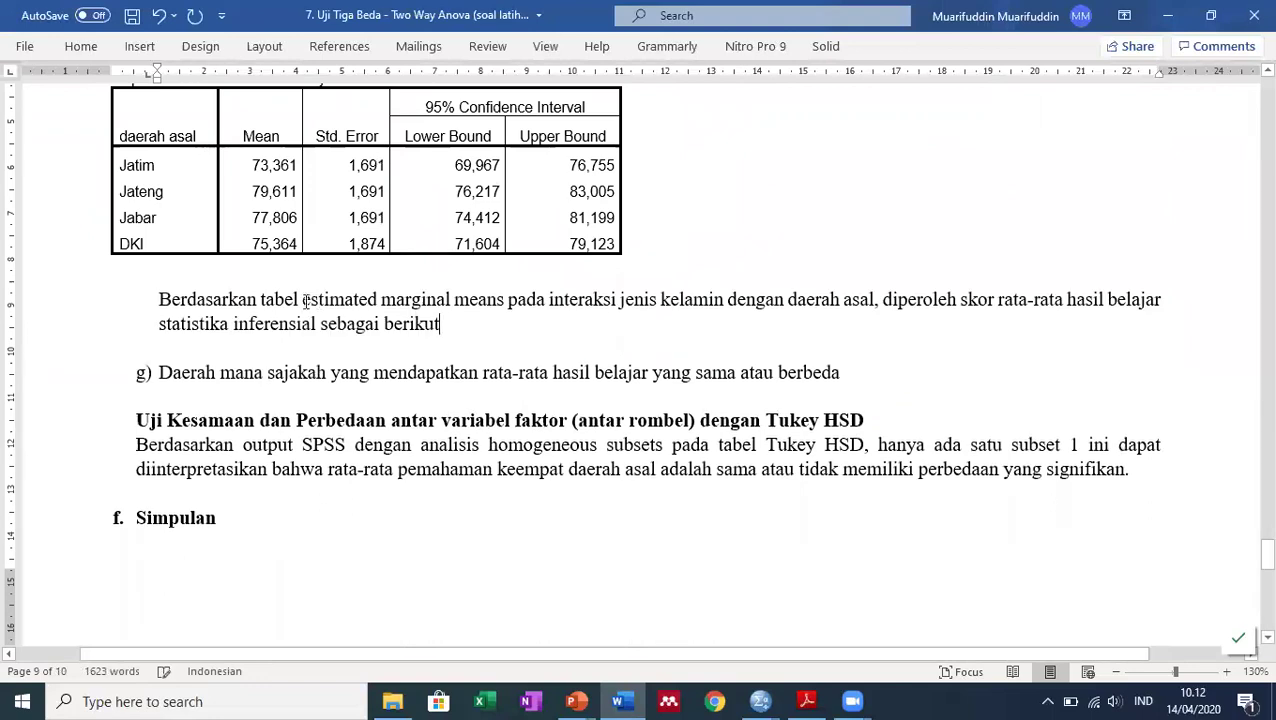
Delete the words "interaksi jenis kelamin dengan" from the pasted paragraph under the daerah asal table.
scroll(287, 333, "up", 3)
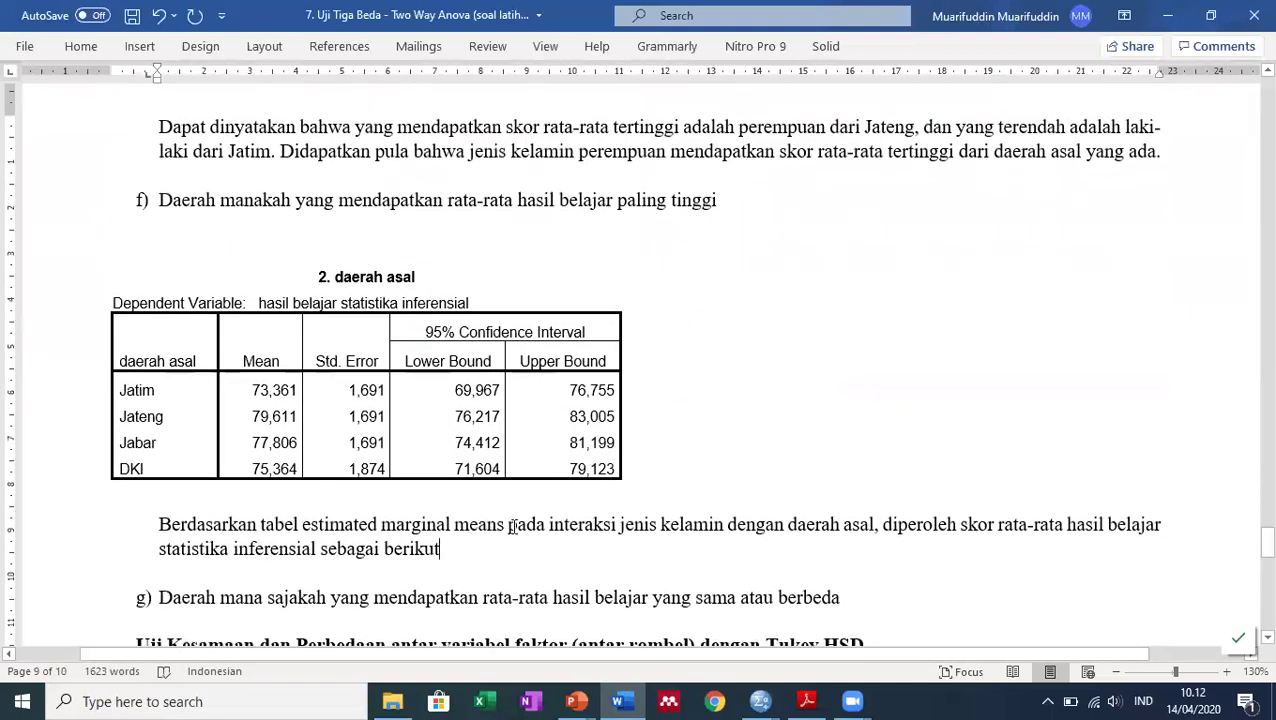
left_click_drag(549, 527, 757, 530)
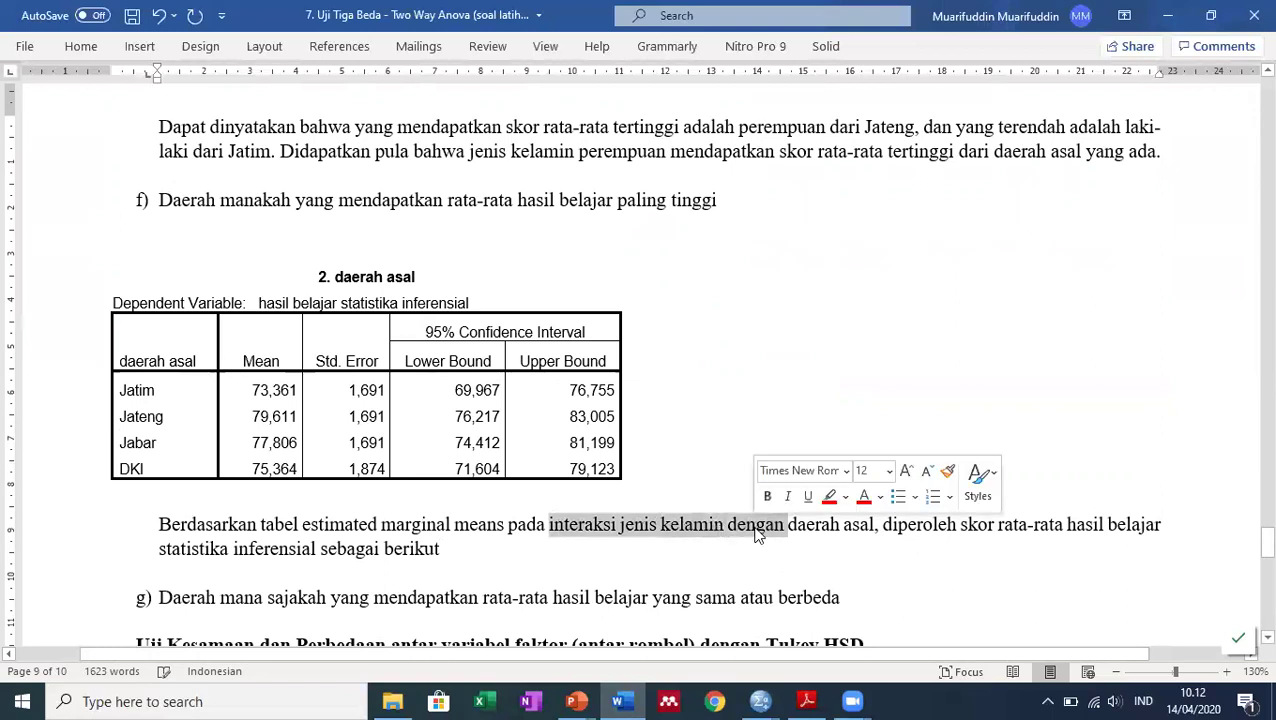
key("Delete")
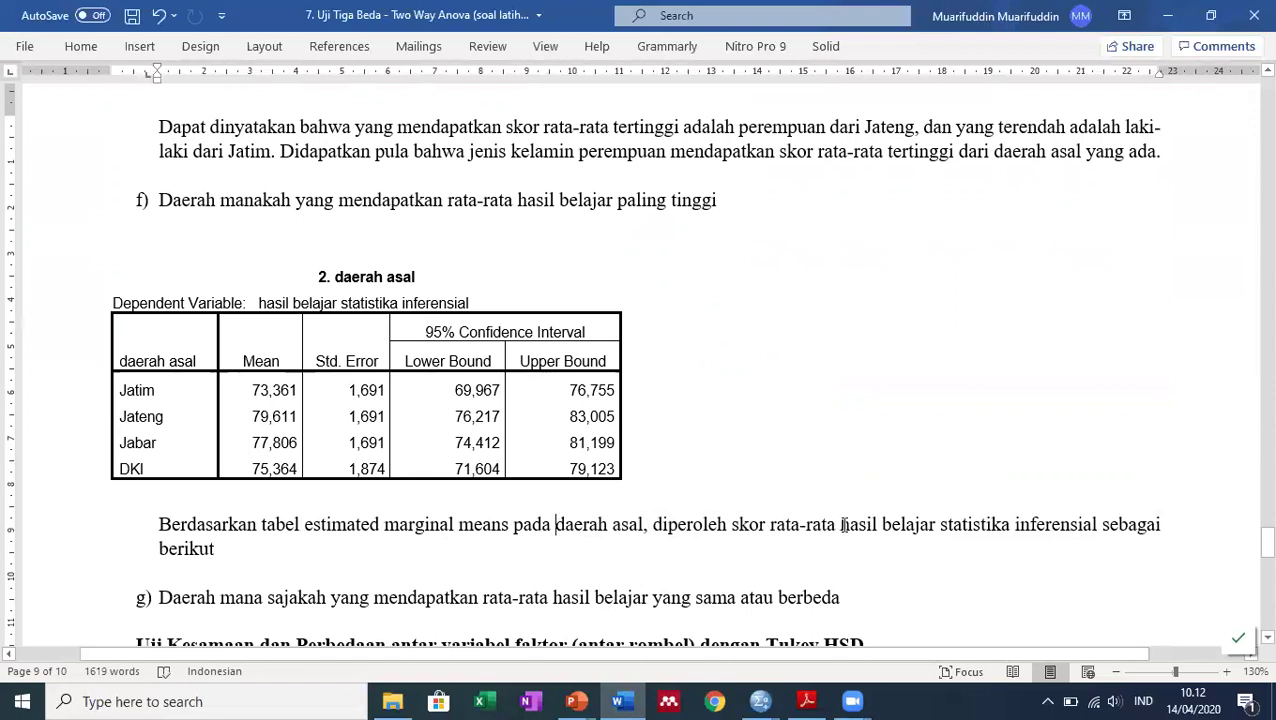
End the paragraph under the daerah asal table with a period and start a "1)" numbered list below it, aligned with the paragraph's left edge.
left_click(238, 548)
type(".")
key("Return")
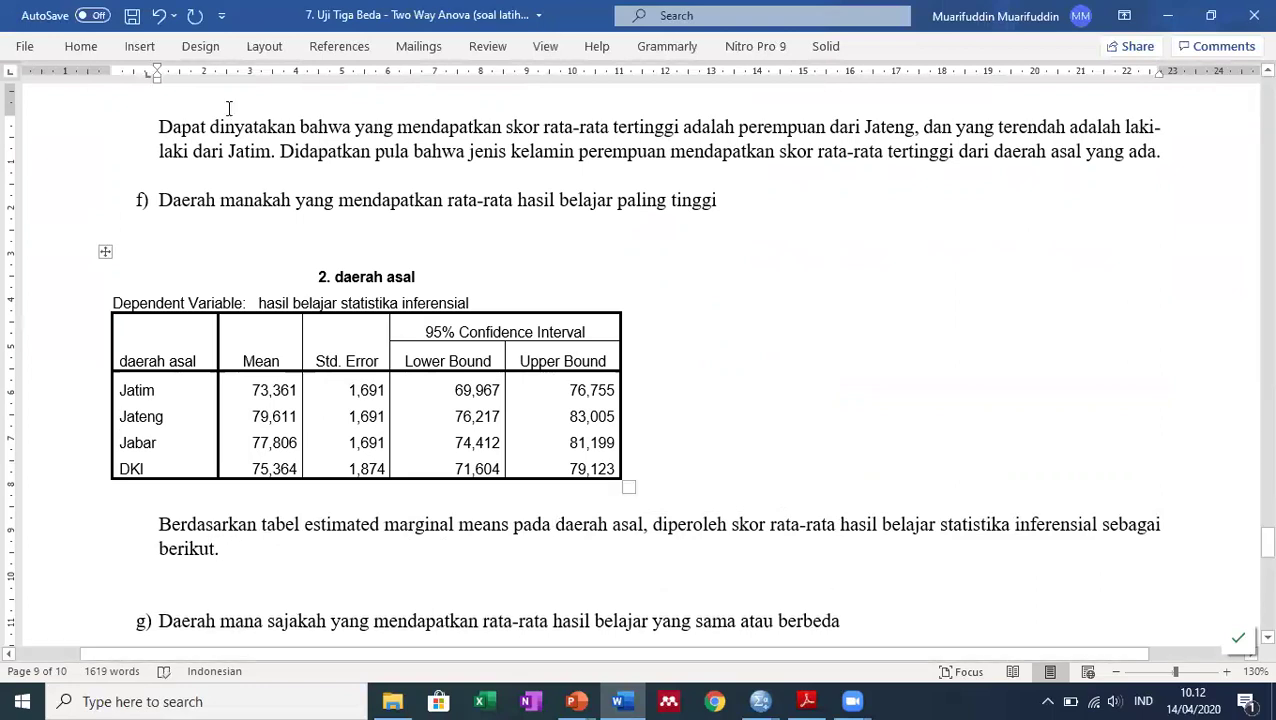
left_click(80, 46)
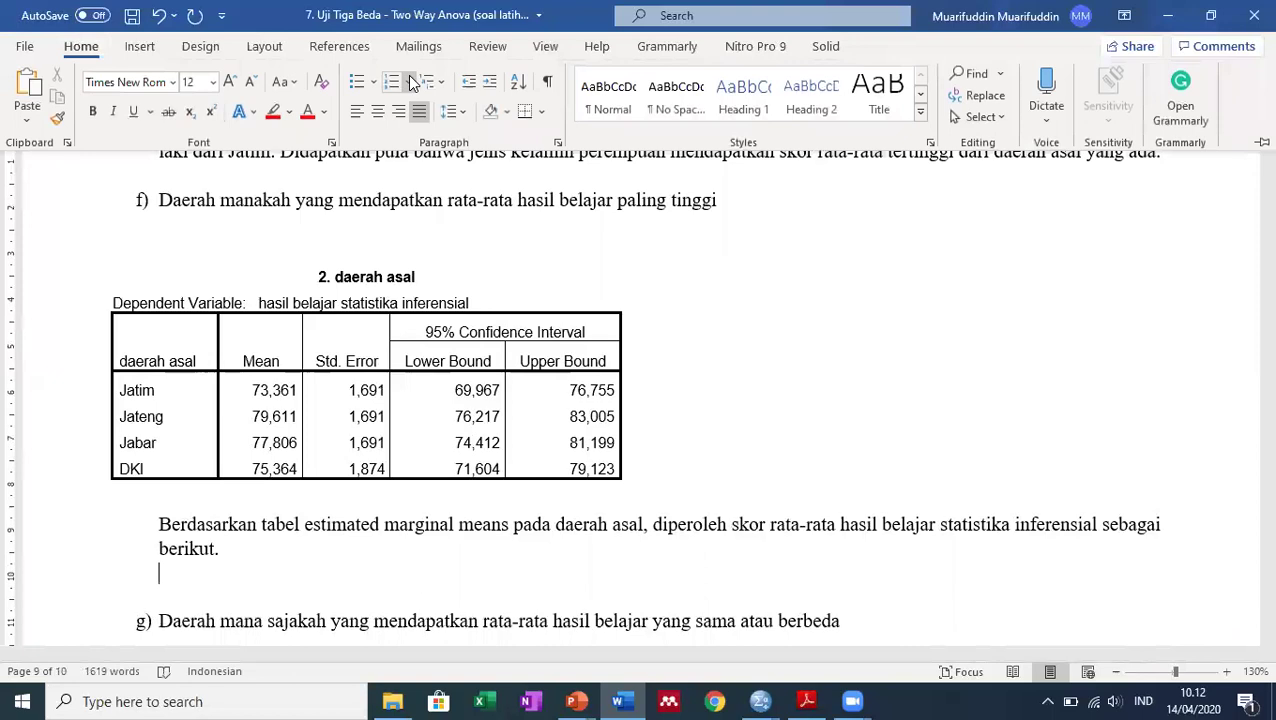
left_click(407, 81)
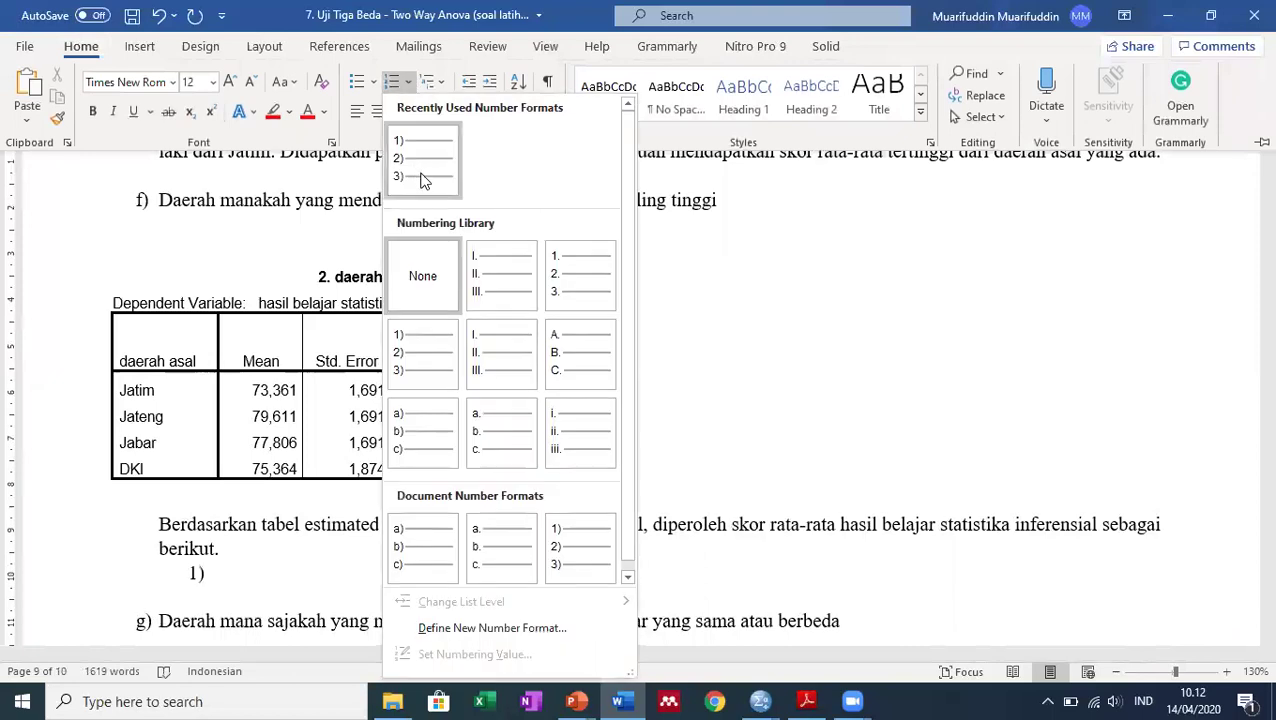
left_click(434, 356)
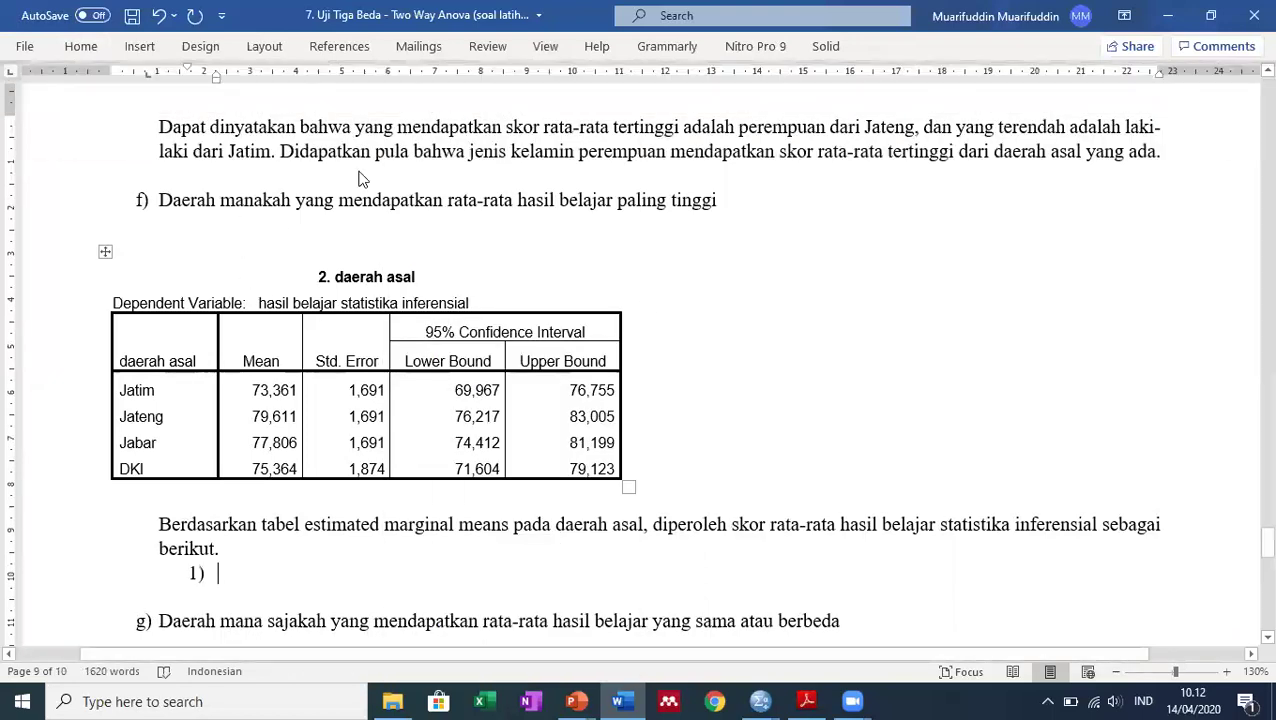
left_click_drag(187, 67, 157, 67)
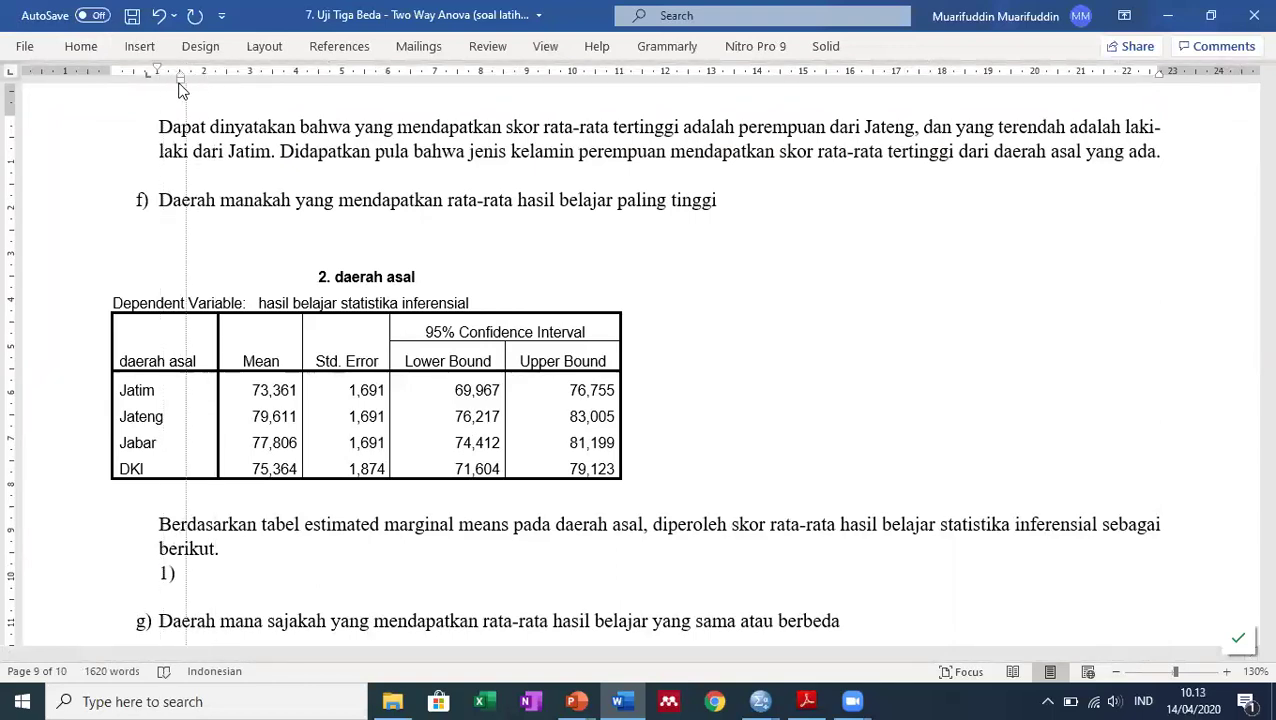
Write list item 1 as "Jatim mendapatkan skor rata-rata sebesar 73,361." and start item 2.
scroll(657, 447, "down", 1)
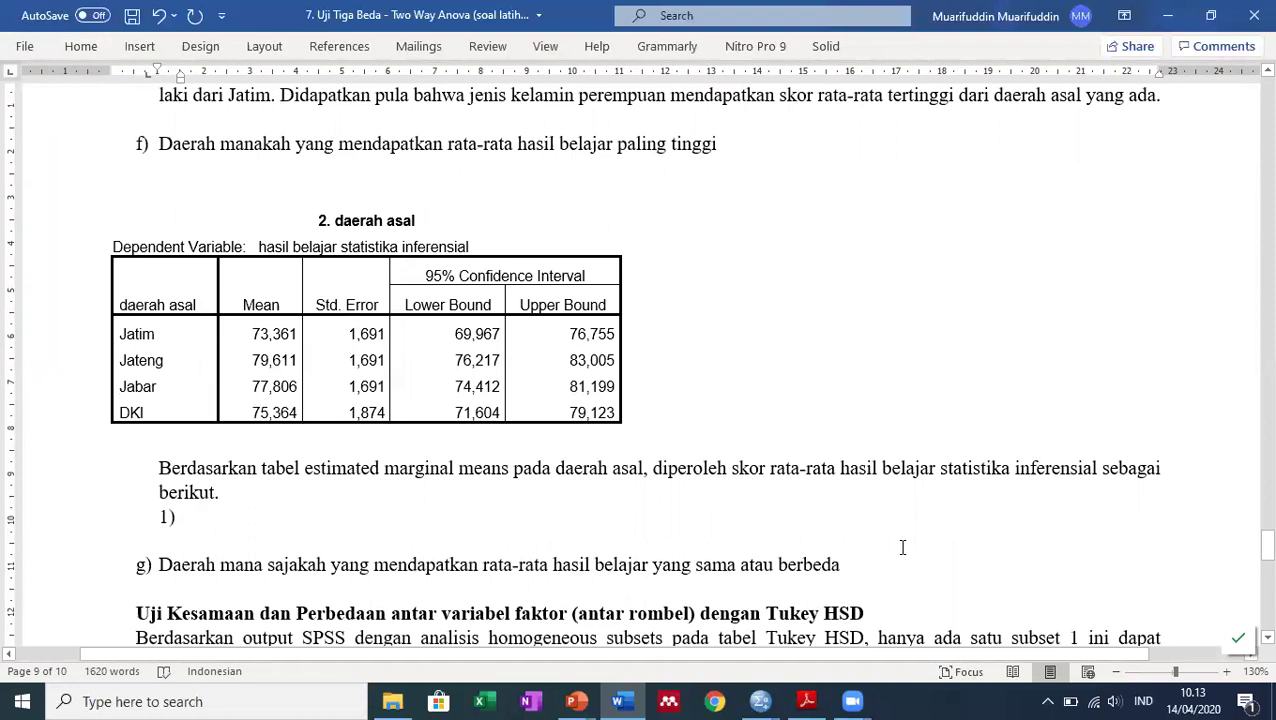
type("Jatim")
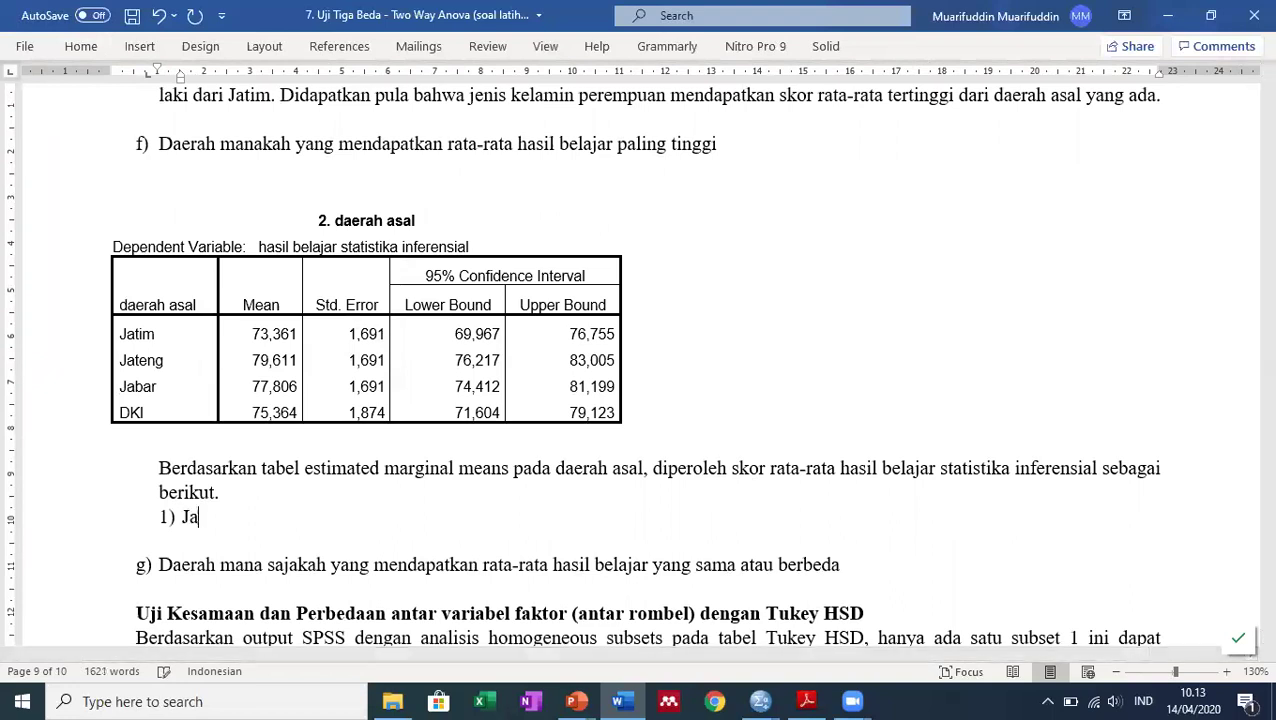
type(" mendapat")
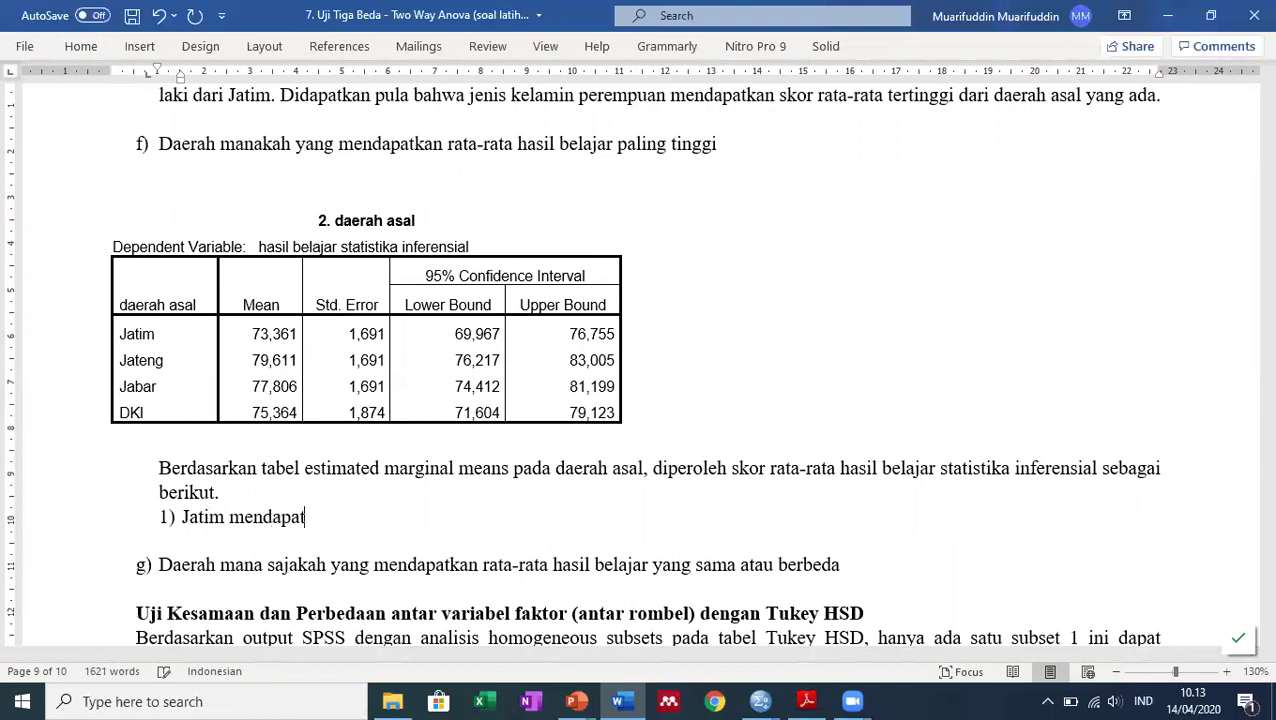
type("kan skor rata-ra")
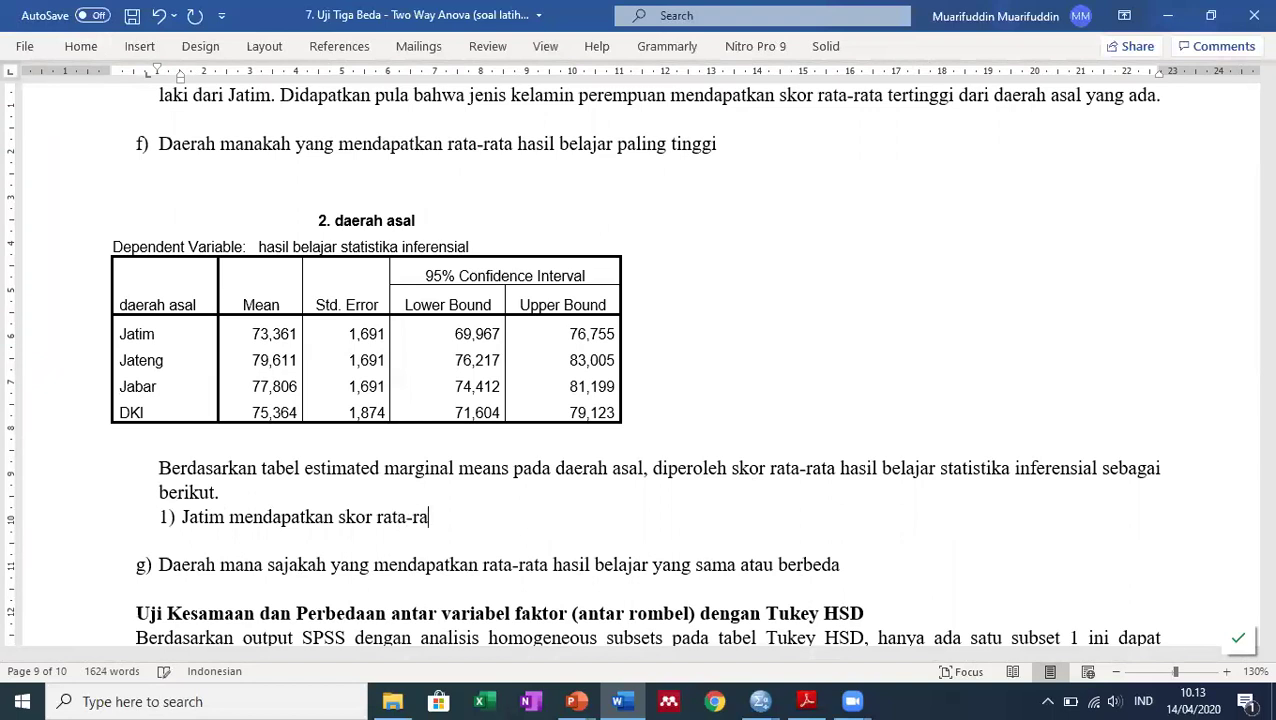
type("ta sebesa")
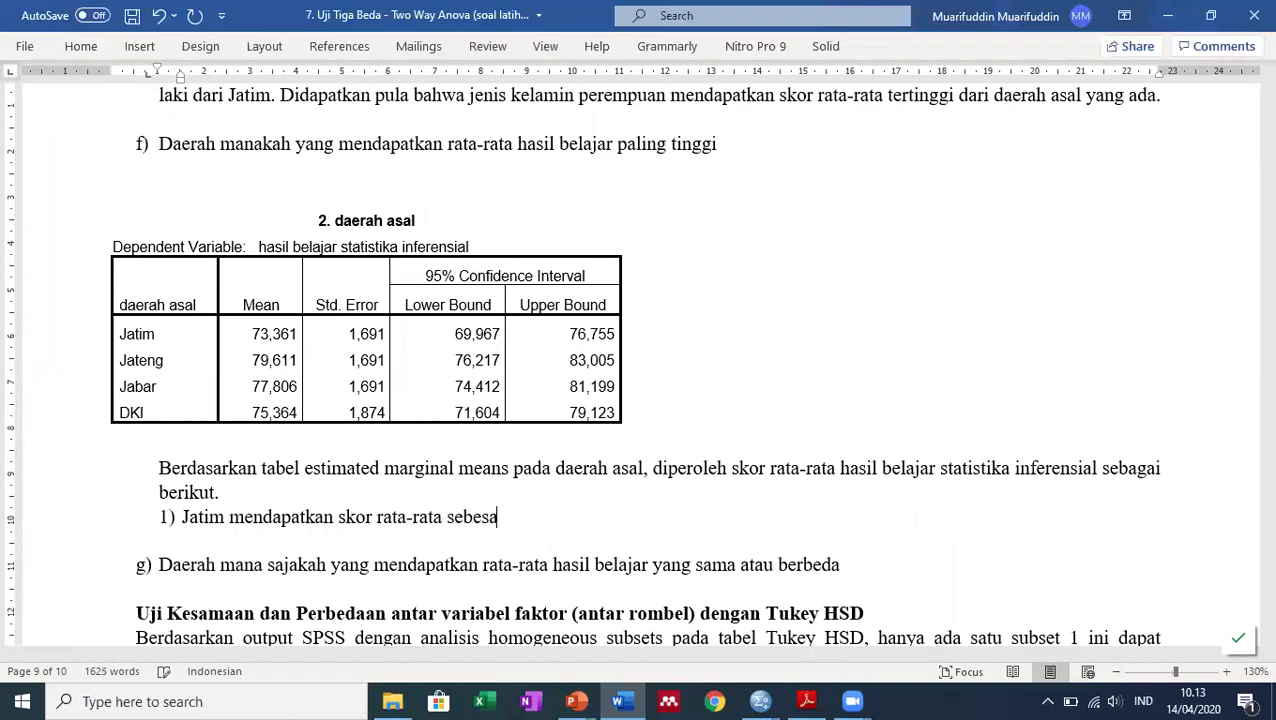
type("r 73,361.")
key("Return")
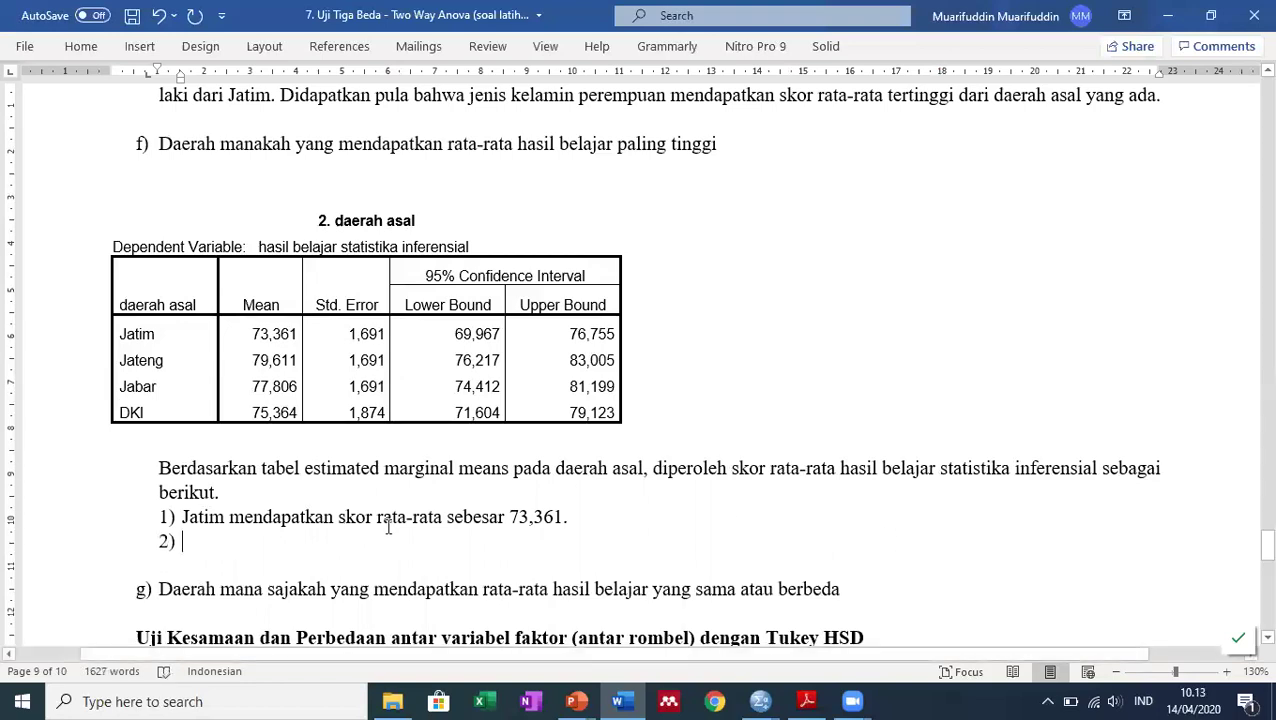
Copy the sentence of list item 1 and paste it as items 2, 3 and 4.
left_click_drag(185, 519, 584, 516)
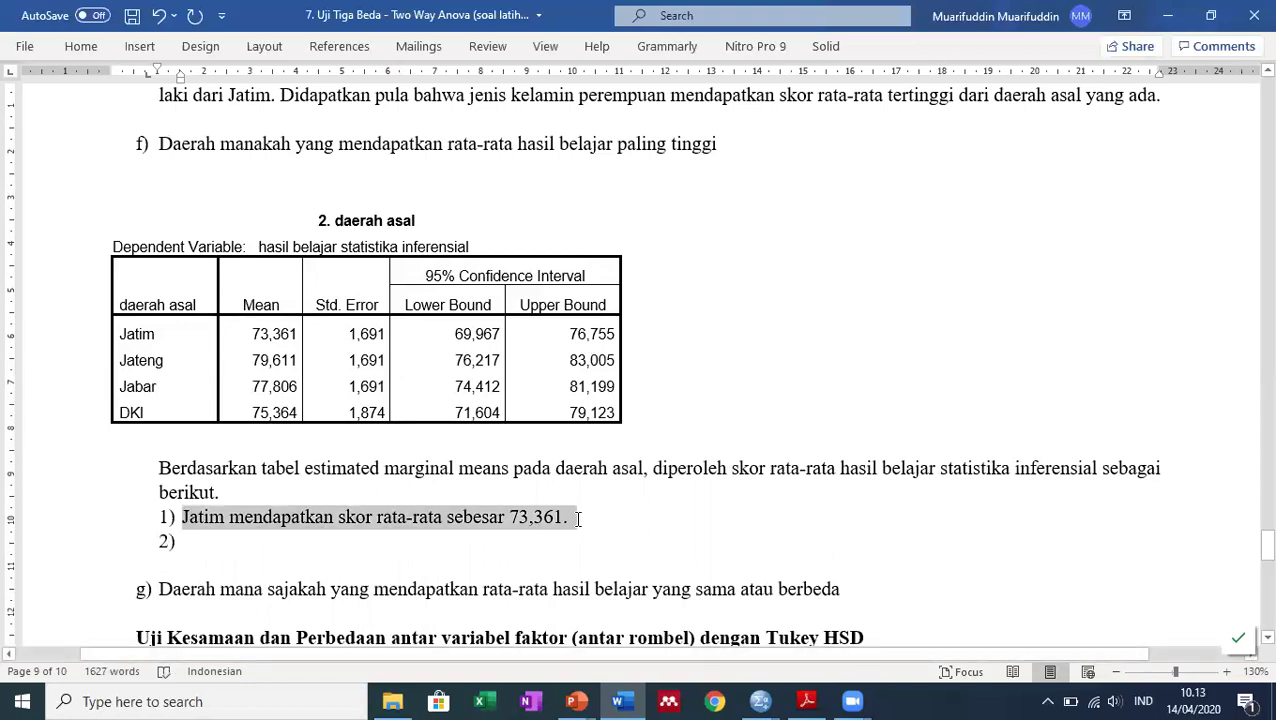
key("ctrl+c")
left_click(558, 537)
key("ctrl+v")
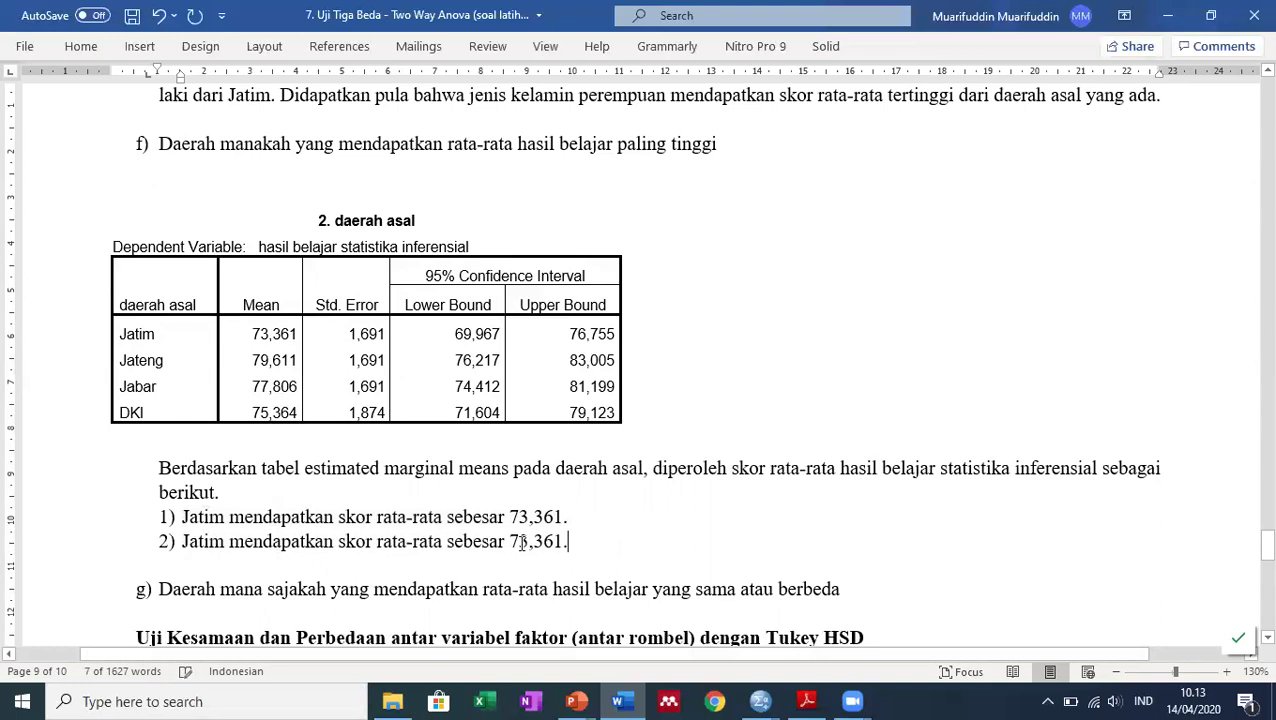
key("Return")
key("ctrl+v")
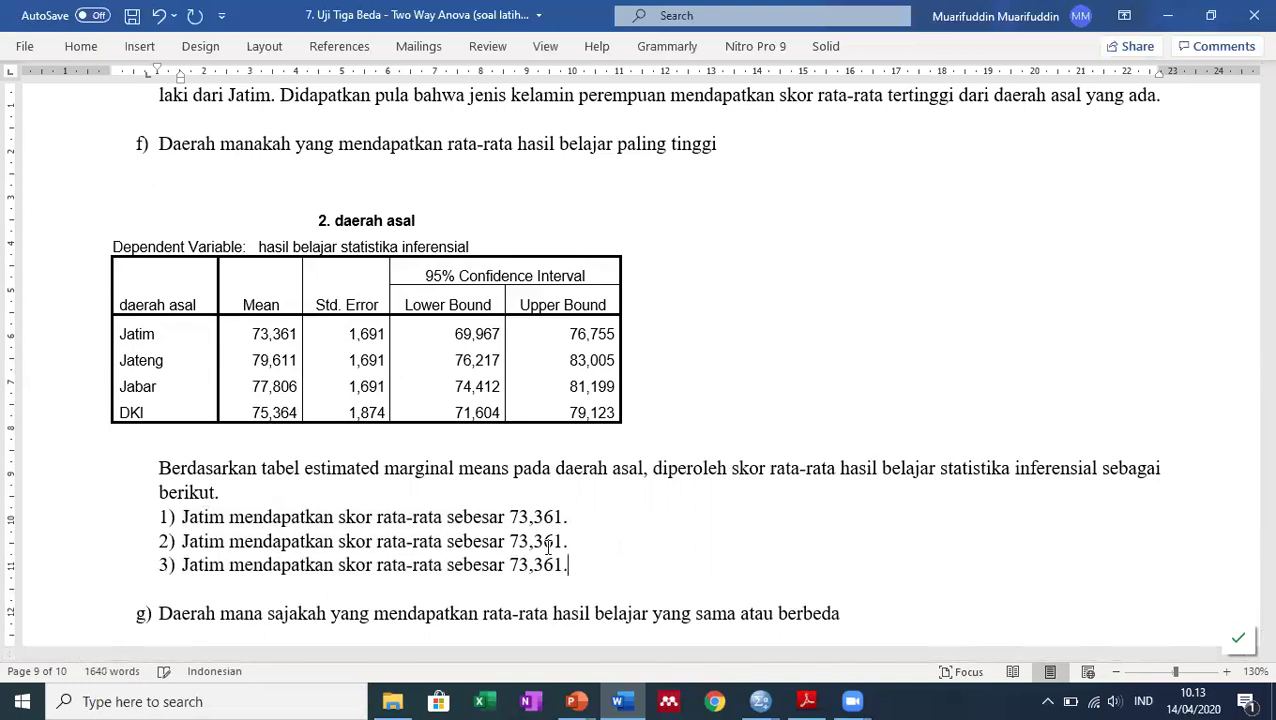
key("Return")
key("ctrl+v")
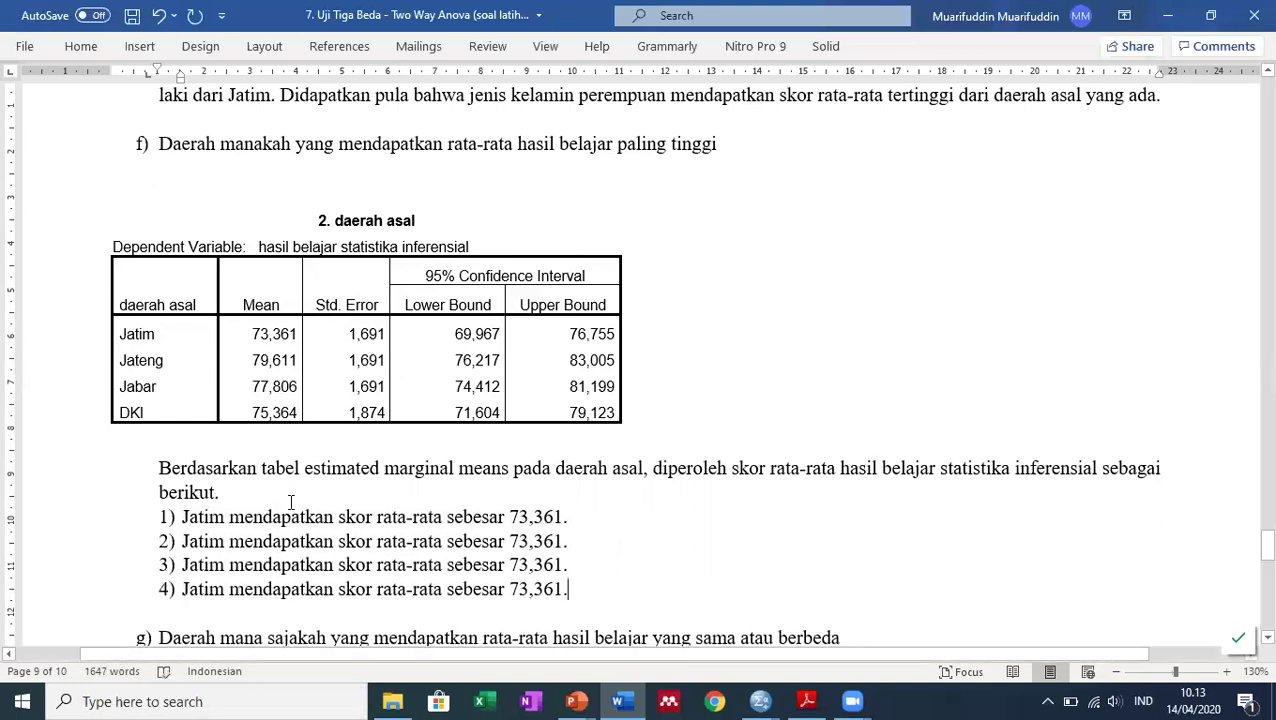
Change list item 2 to name "Jateng" with a mean score of 79,611.
left_click_drag(206, 542, 227, 542)
type("eng")
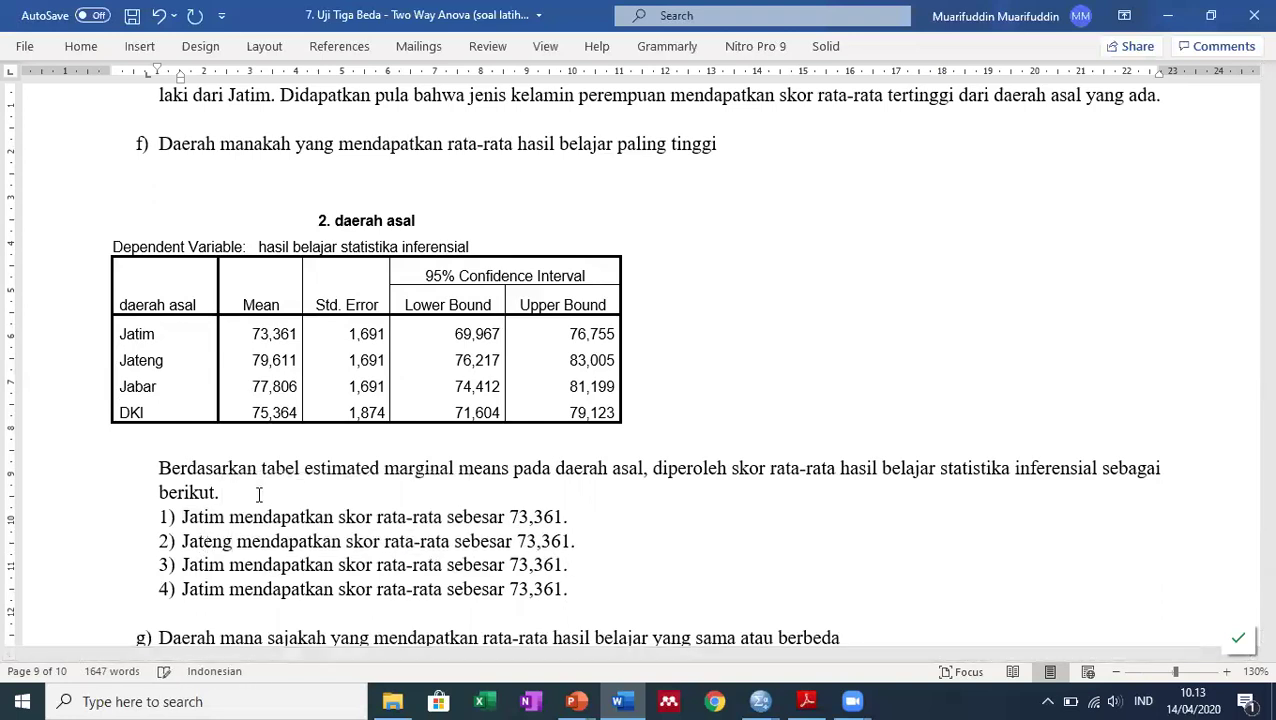
double_click(549, 541)
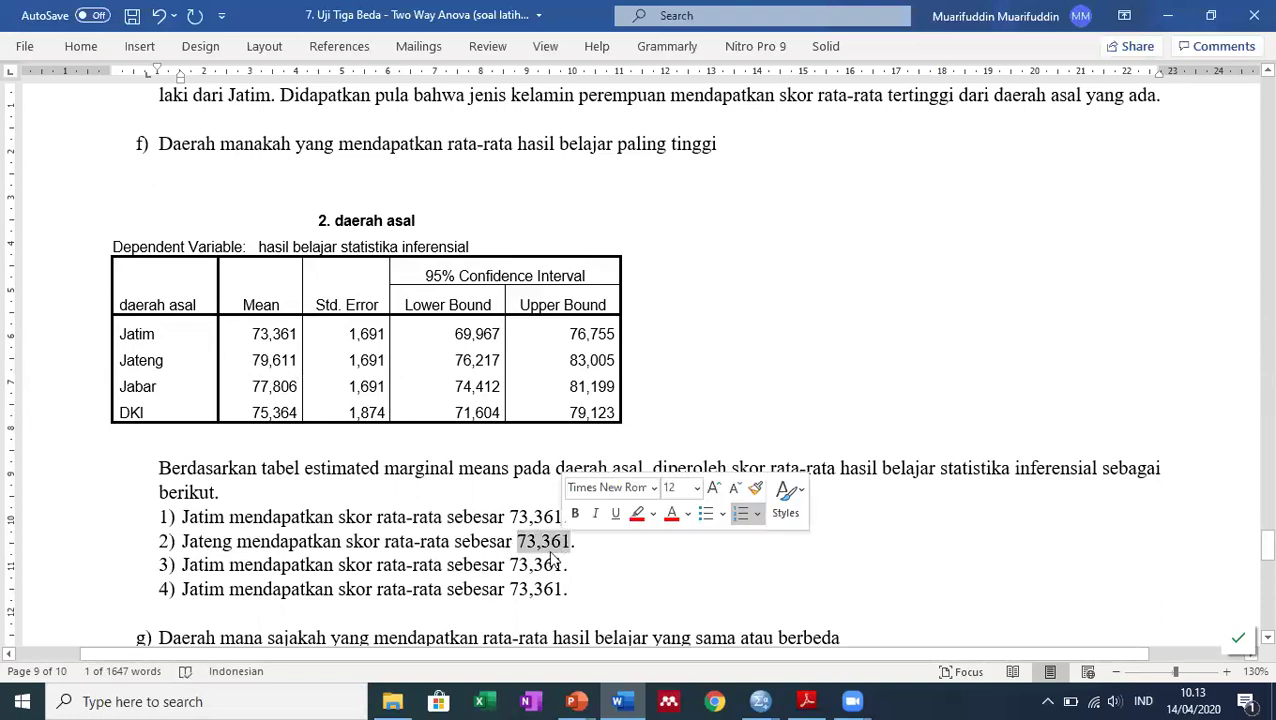
type("79,611")
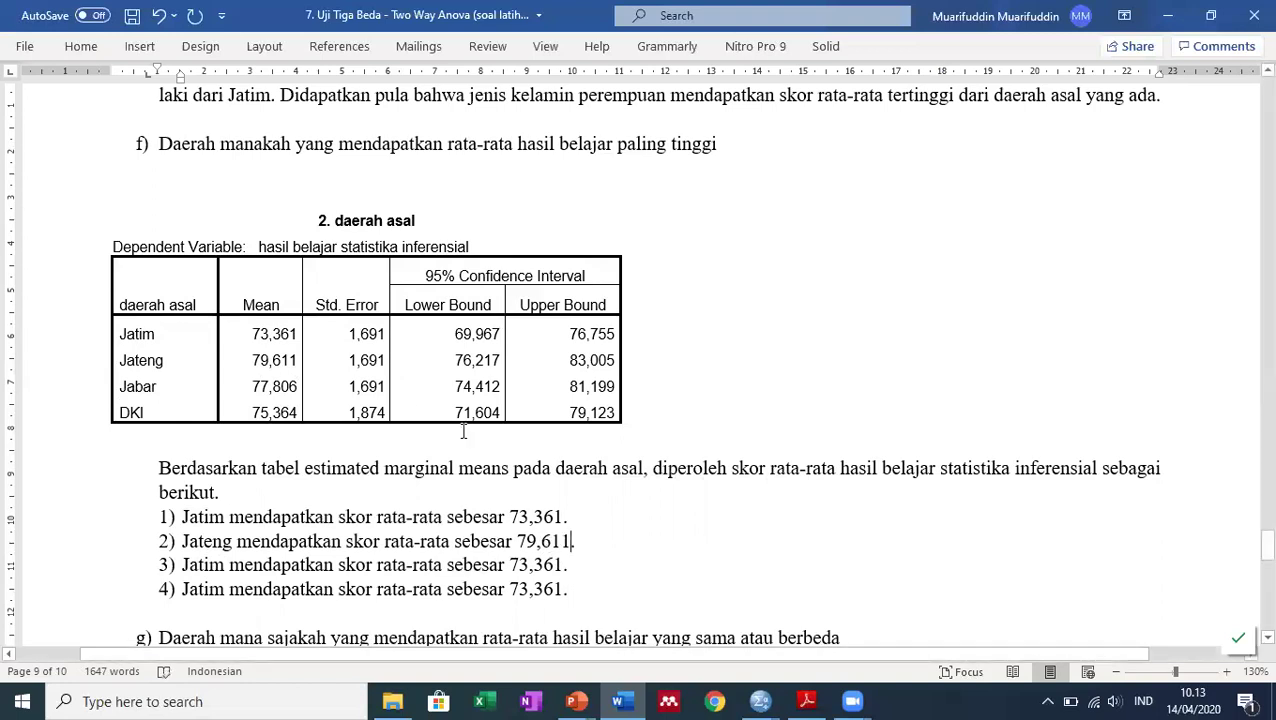
Set the mean score in list item 3 to 77,806 and in item 4 to 75,364.
left_click_drag(509, 565, 569, 566)
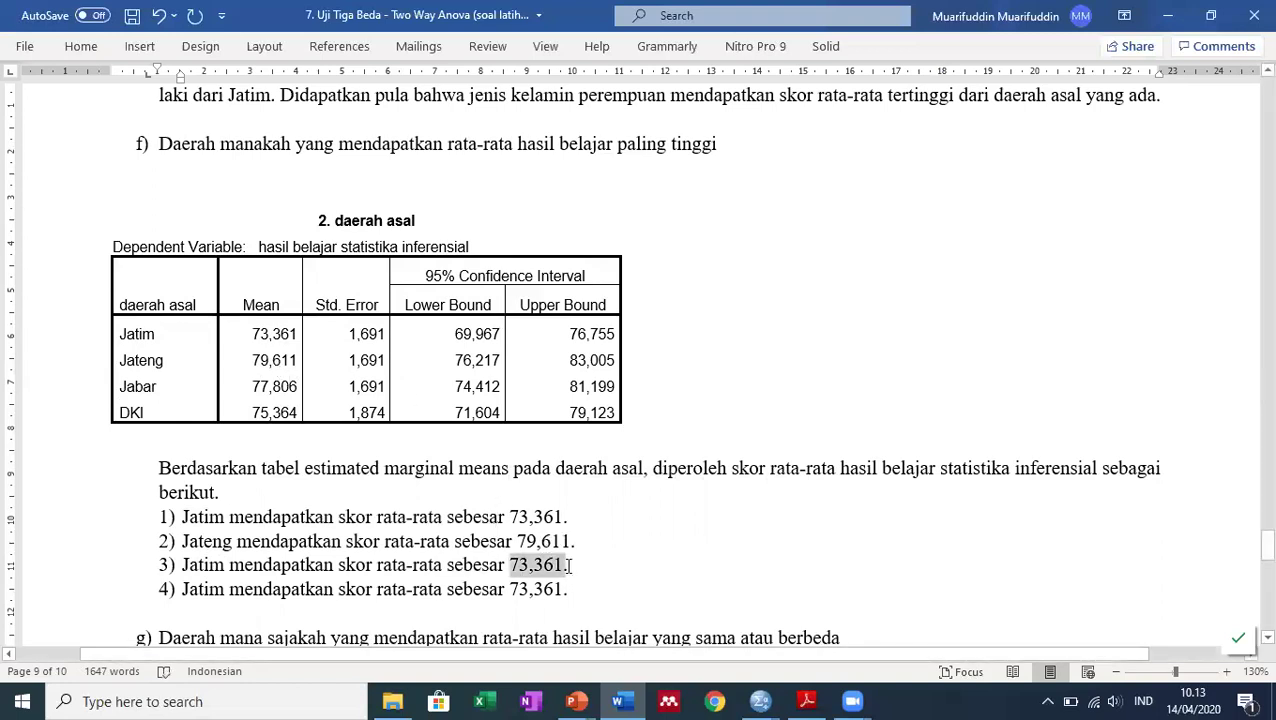
type("77")
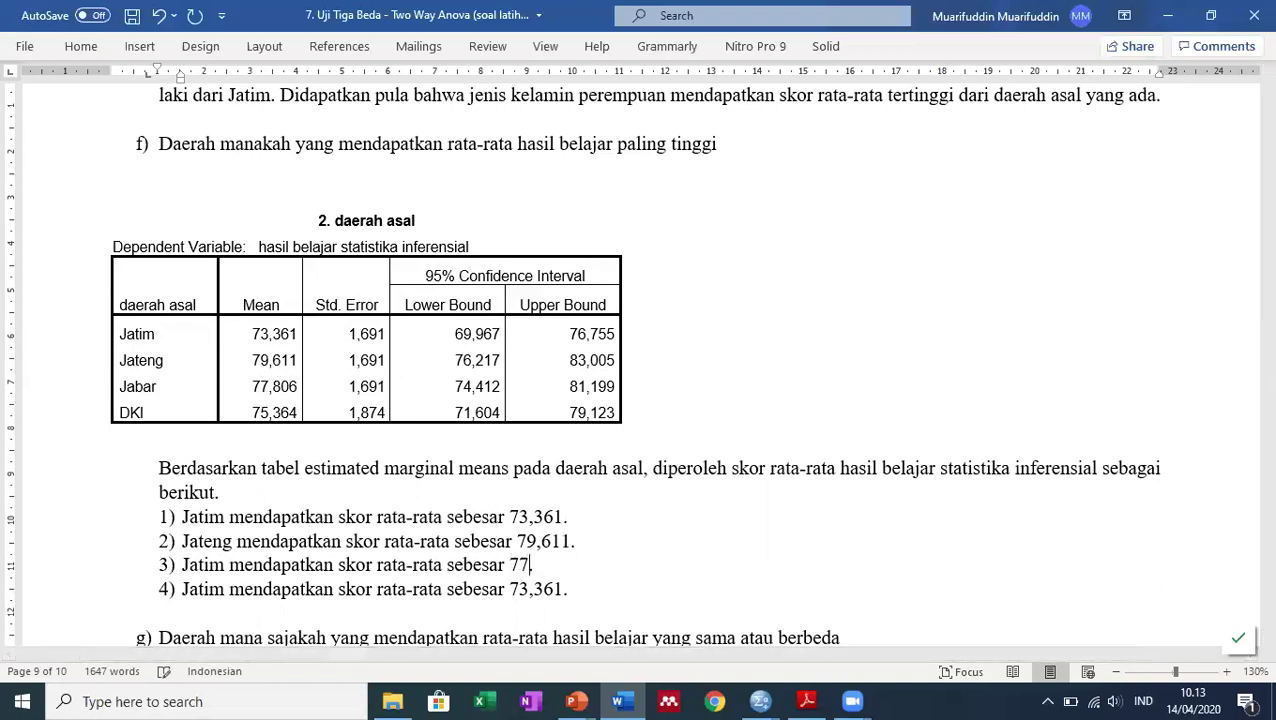
type(",806")
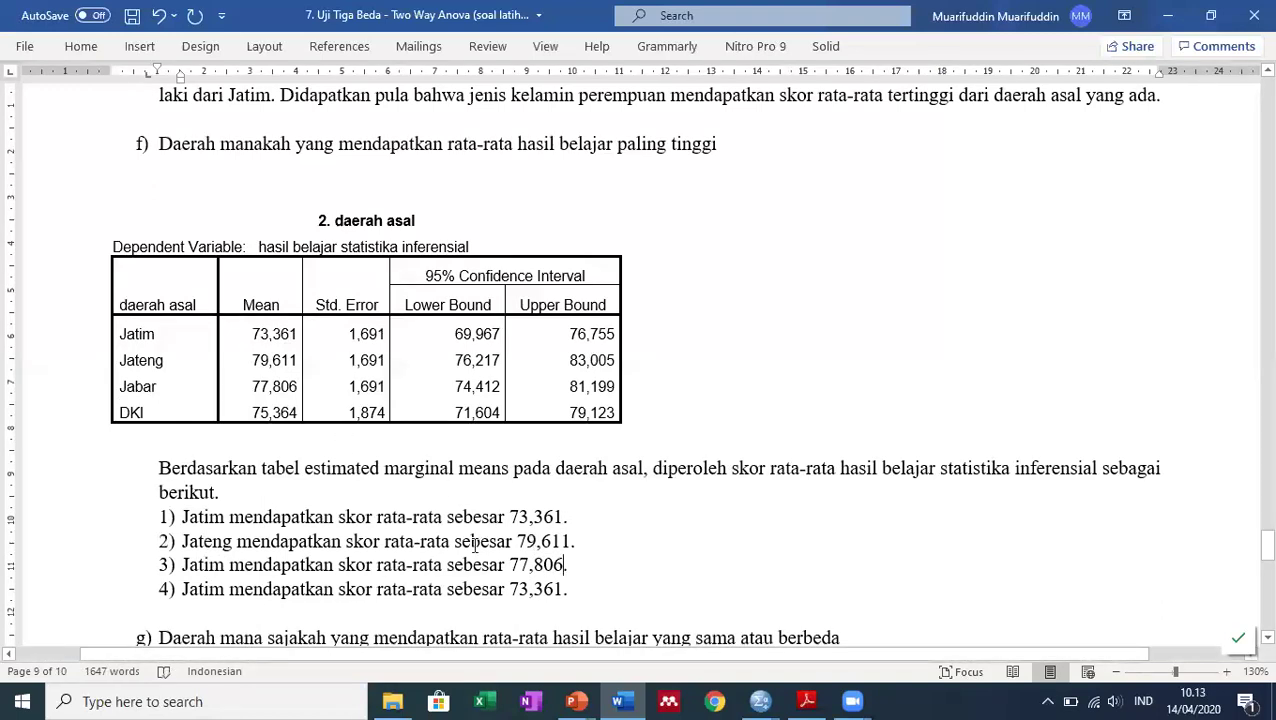
left_click_drag(512, 591, 565, 591)
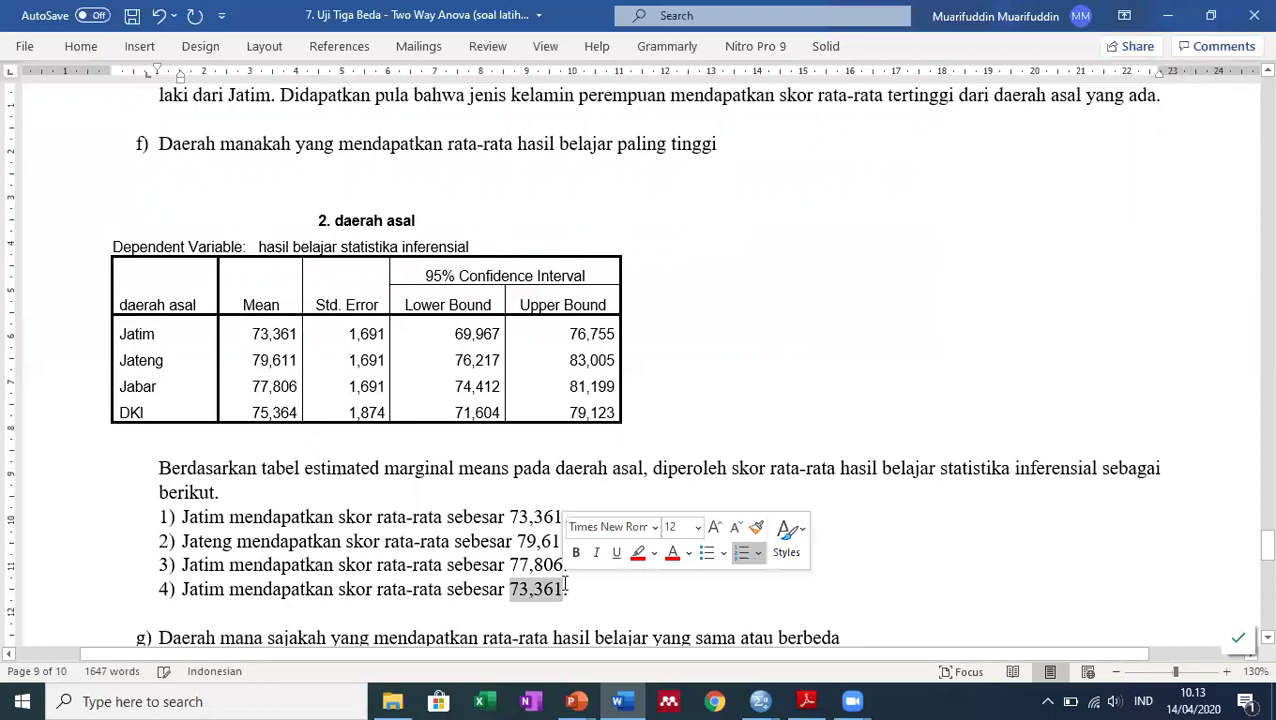
type("75")
type(",")
type("364")
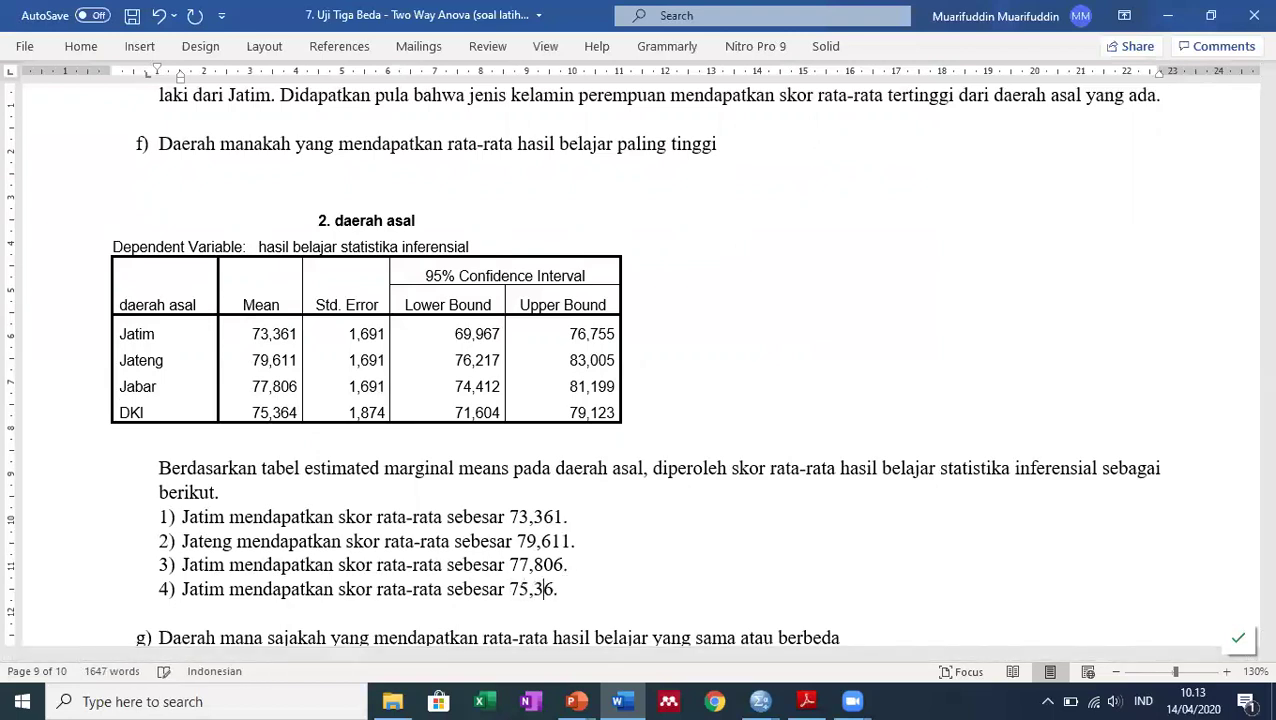
Begin an unnumbered concluding line below list item 4 with the words "Dapat dinyatakan bahwa".
scroll(587, 545, "down", 1)
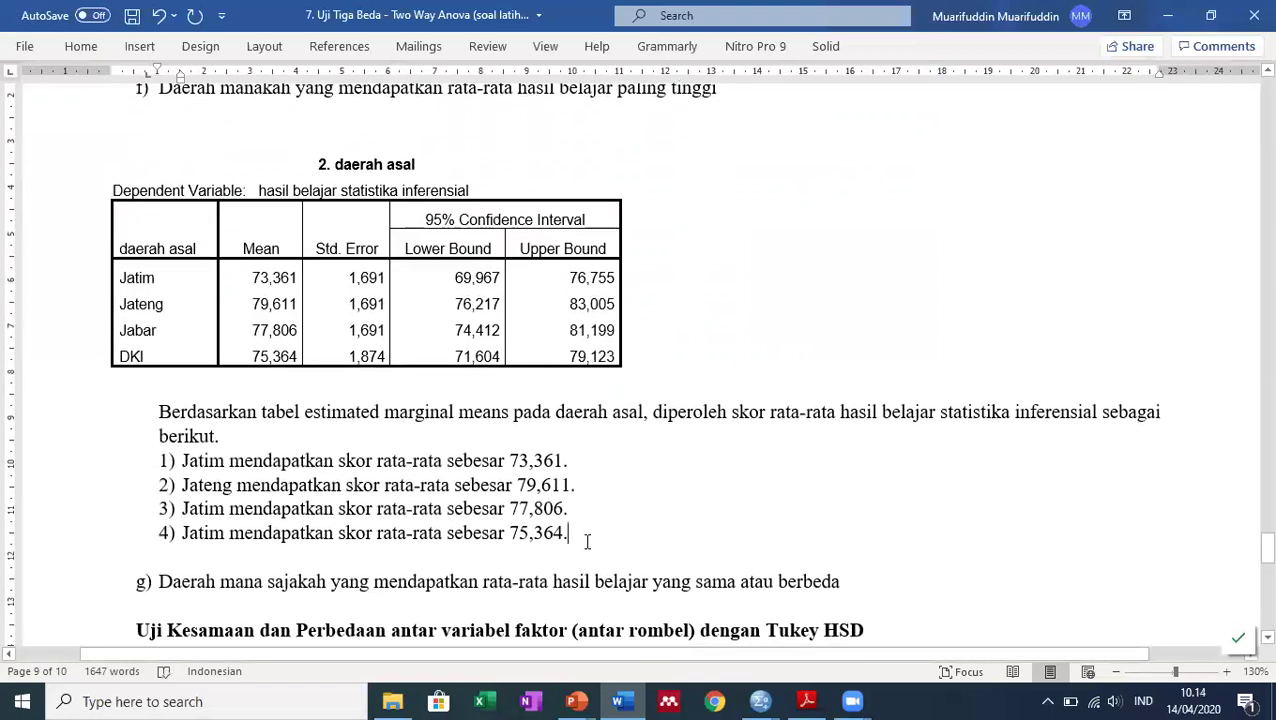
key("Return")
key("Return")
type("dapat dinyatakan bahwa")
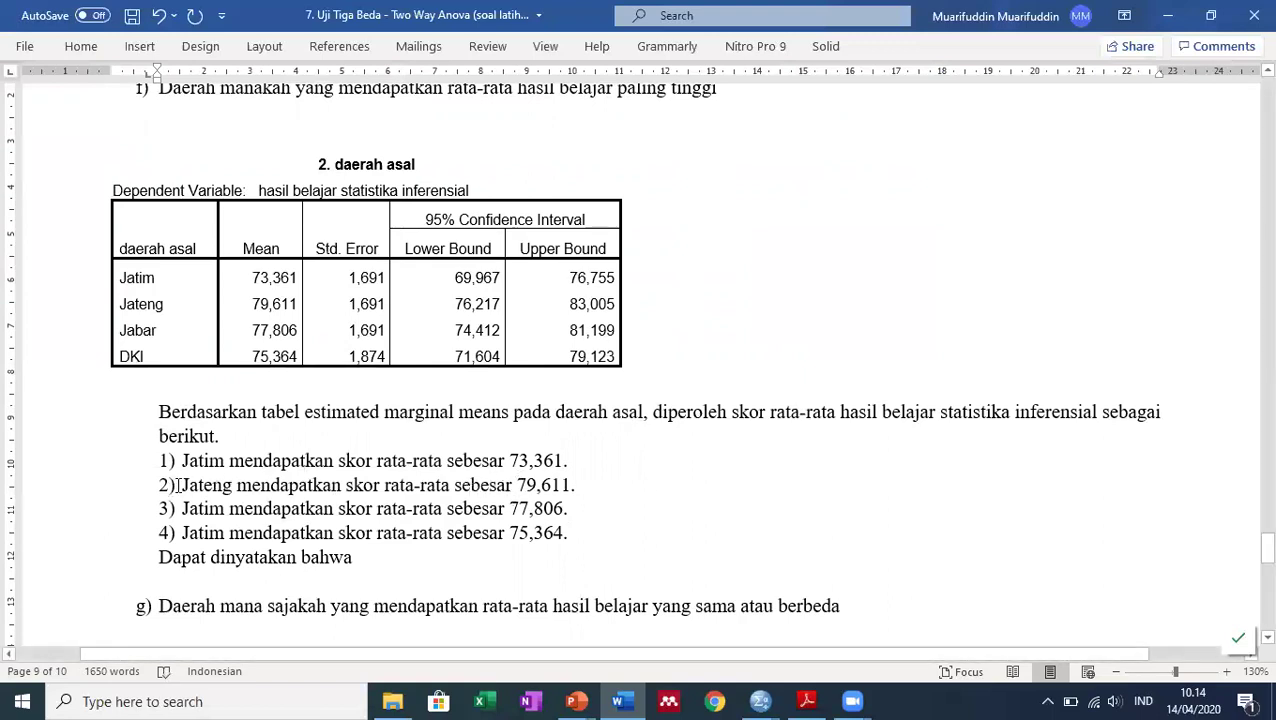
Highlight the Jateng sentence in list item 2 in bright green.
left_click_drag(184, 485, 584, 487)
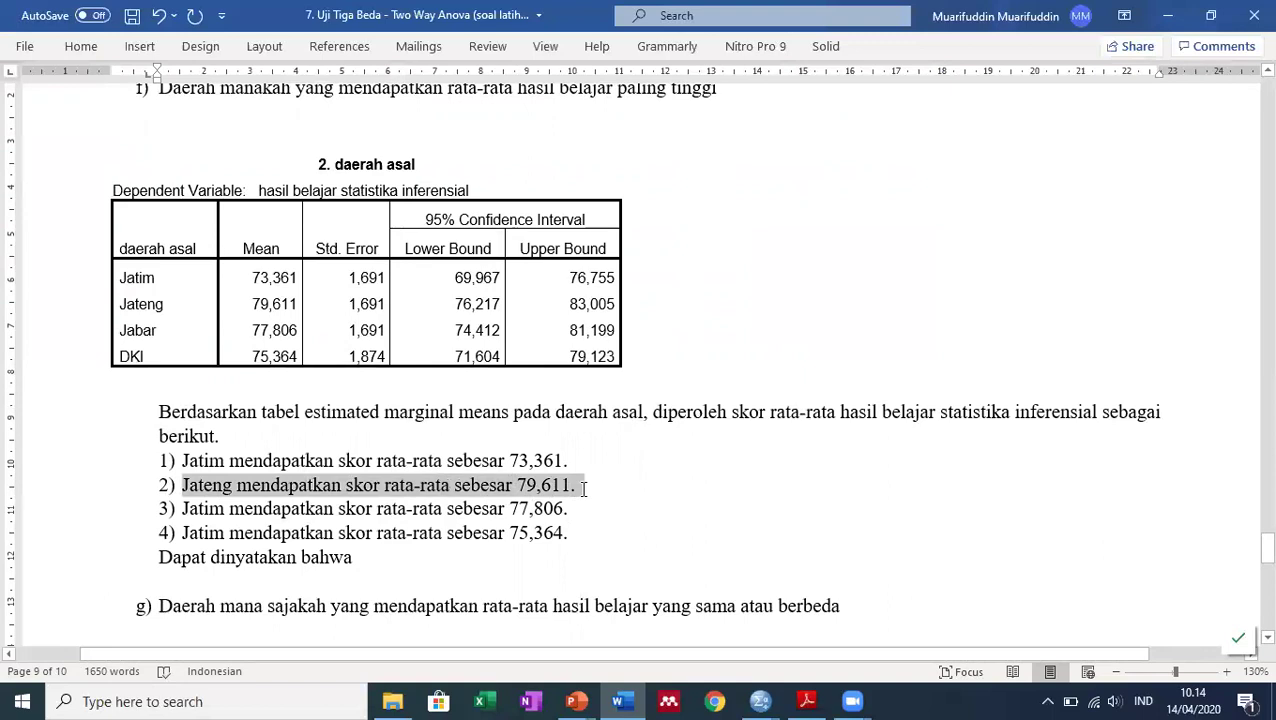
left_click(81, 46)
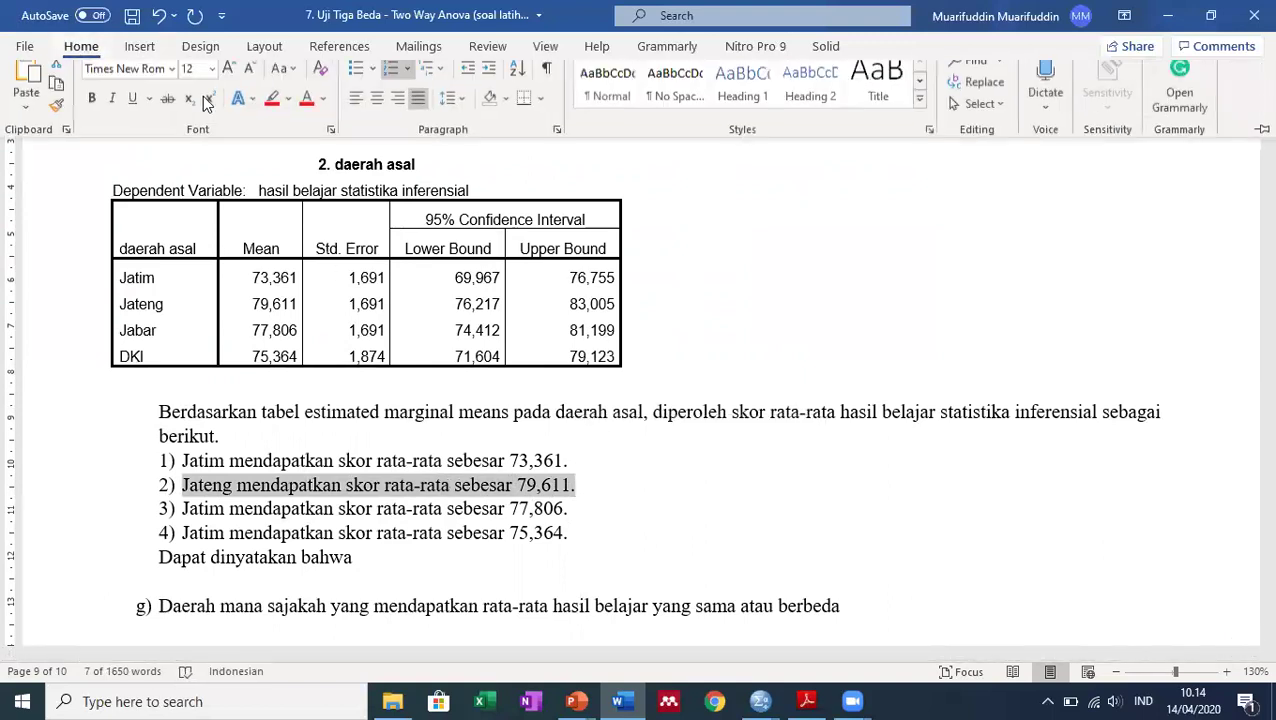
left_click(289, 111)
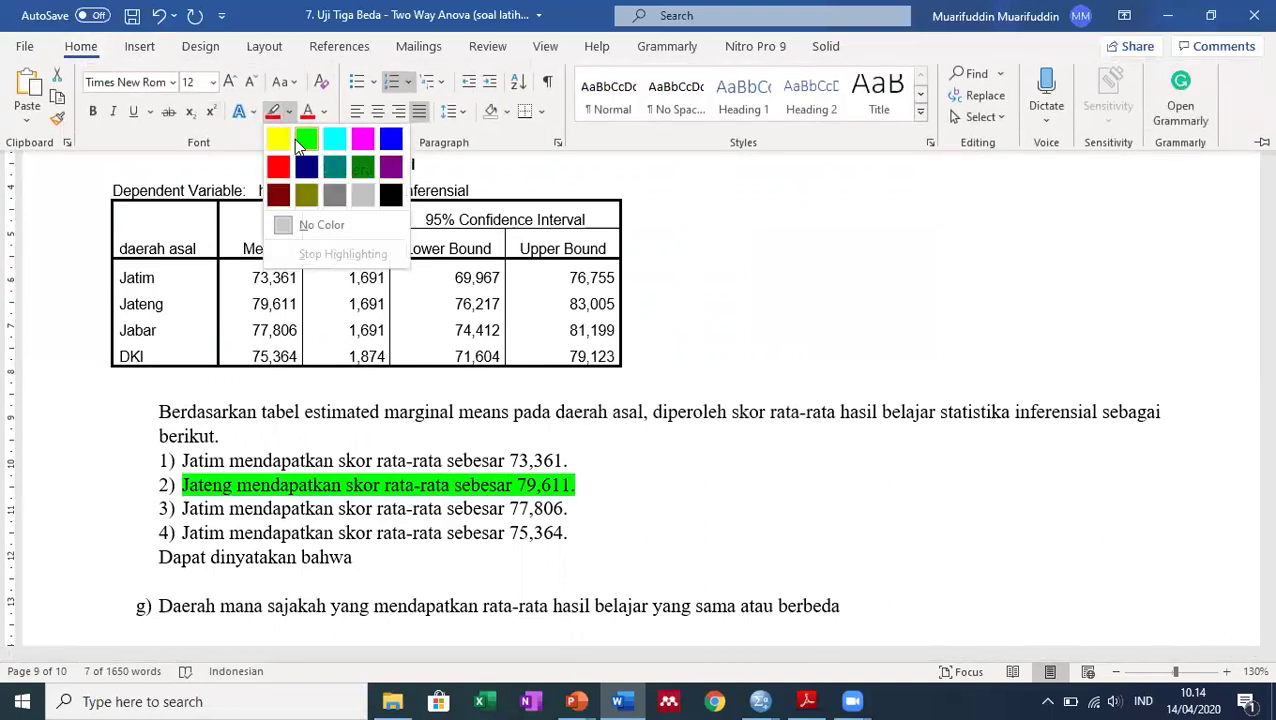
left_click(296, 141)
left_click(594, 500)
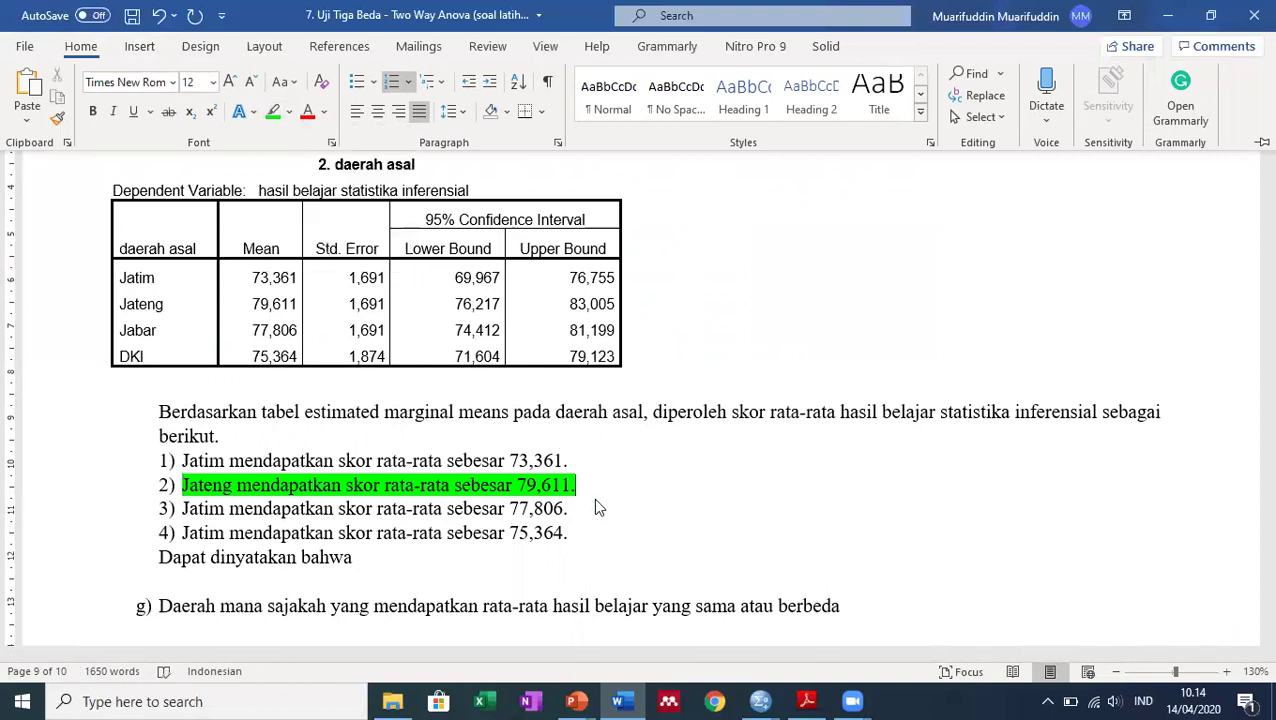
left_click(582, 488)
key("ctrl+F1")
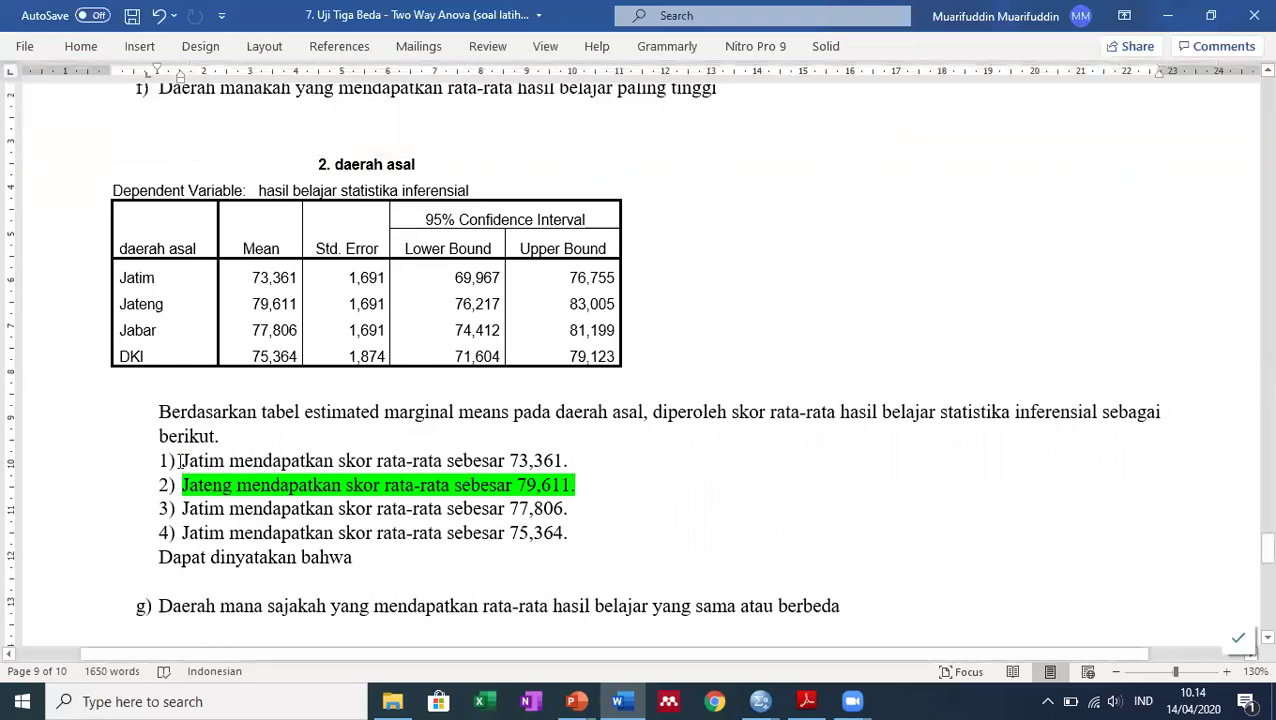
Highlight the Jatim sentence in list item 1 in red.
left_click_drag(194, 460, 573, 460)
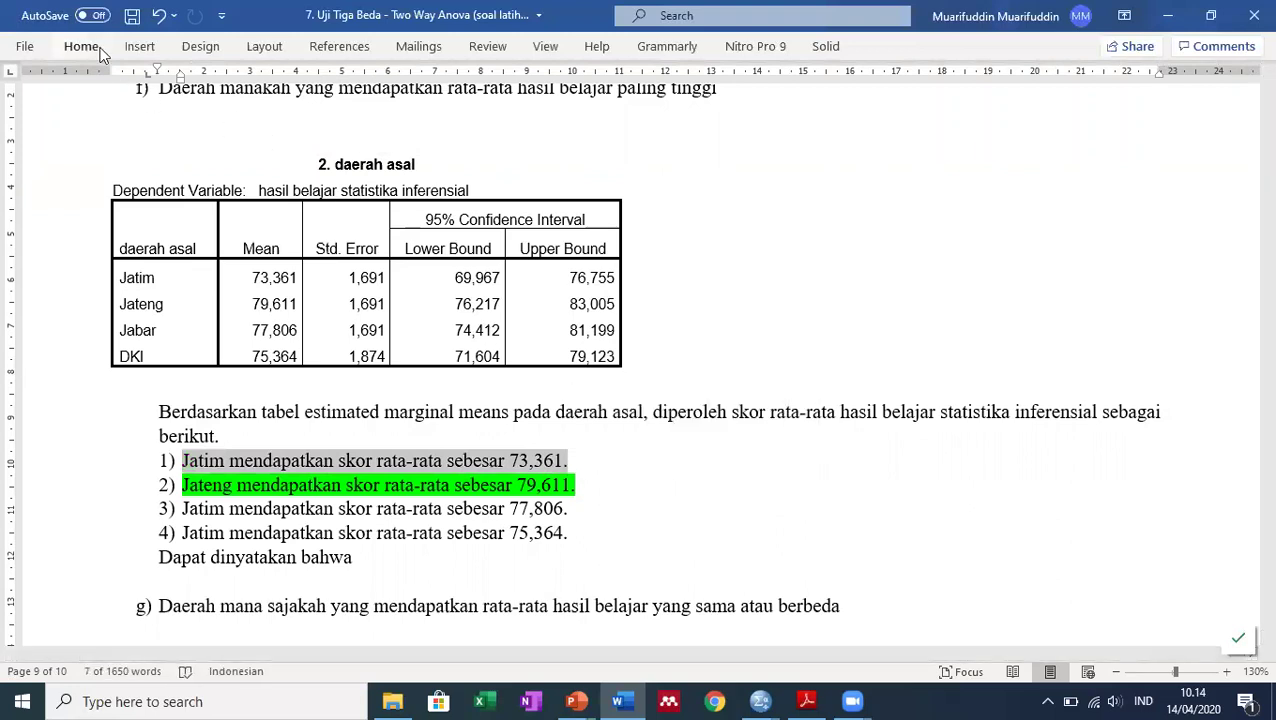
left_click(82, 46)
left_click(289, 111)
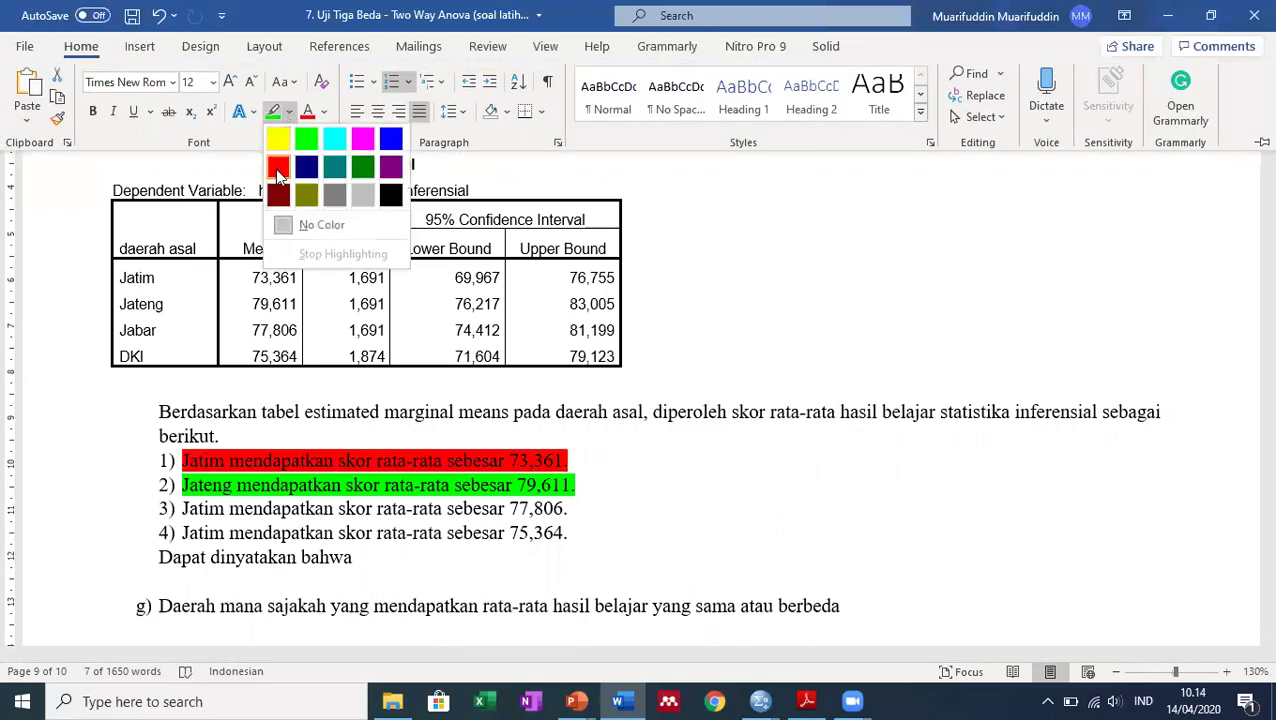
left_click(278, 163)
Change the region name in list item 3 to Jabar and in list item 4 to DKI.
left_click(225, 508)
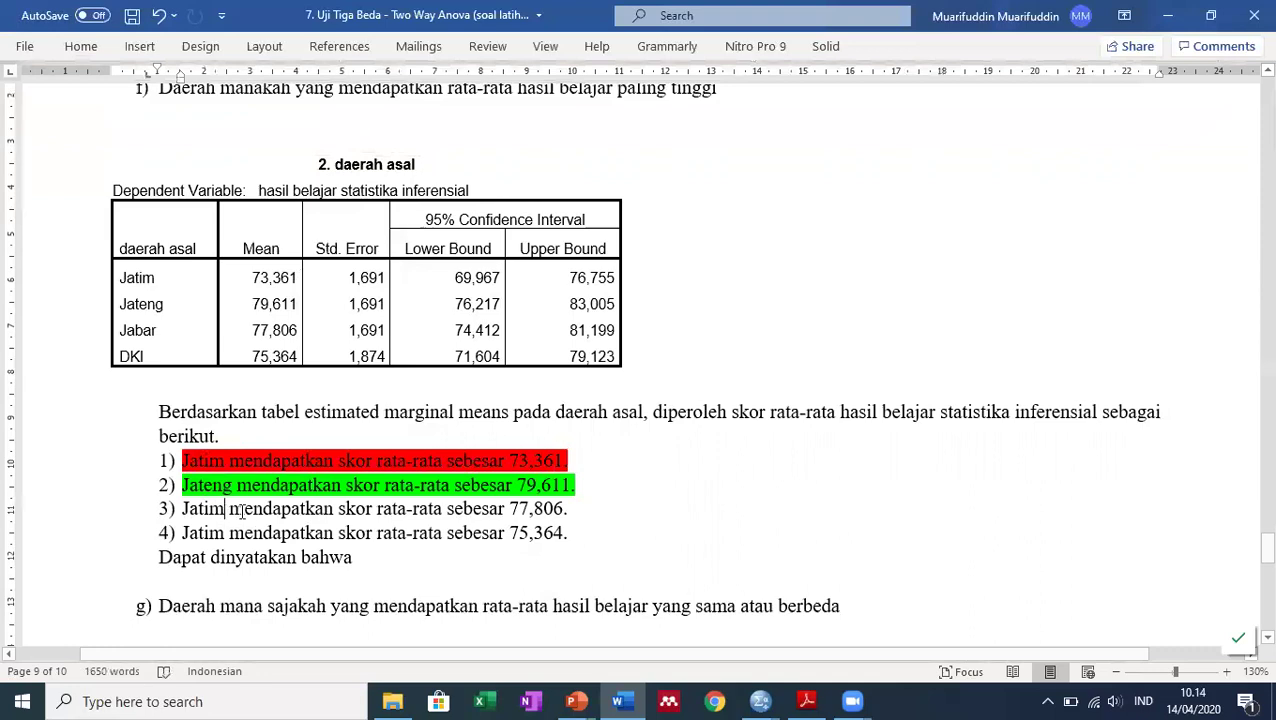
key("BackSpace")
key("BackSpace")
key("BackSpace")
type("bar")
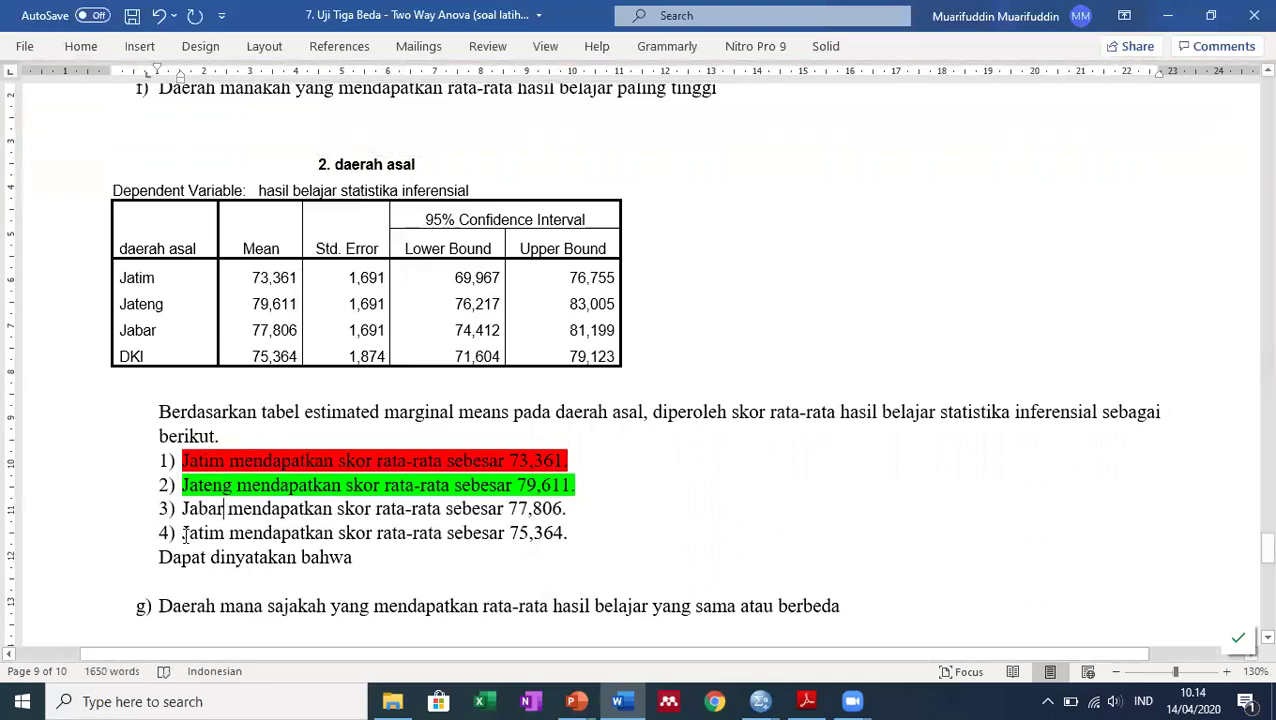
left_click_drag(181, 531, 227, 528)
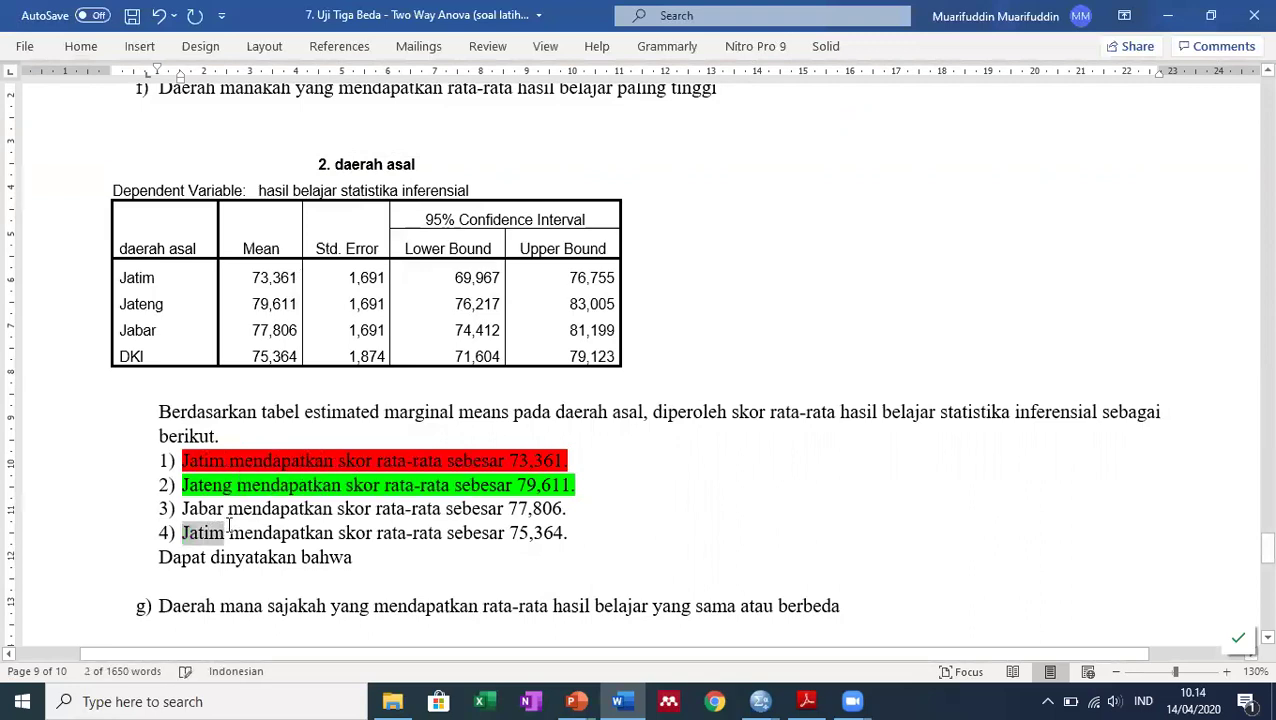
type("DKI")
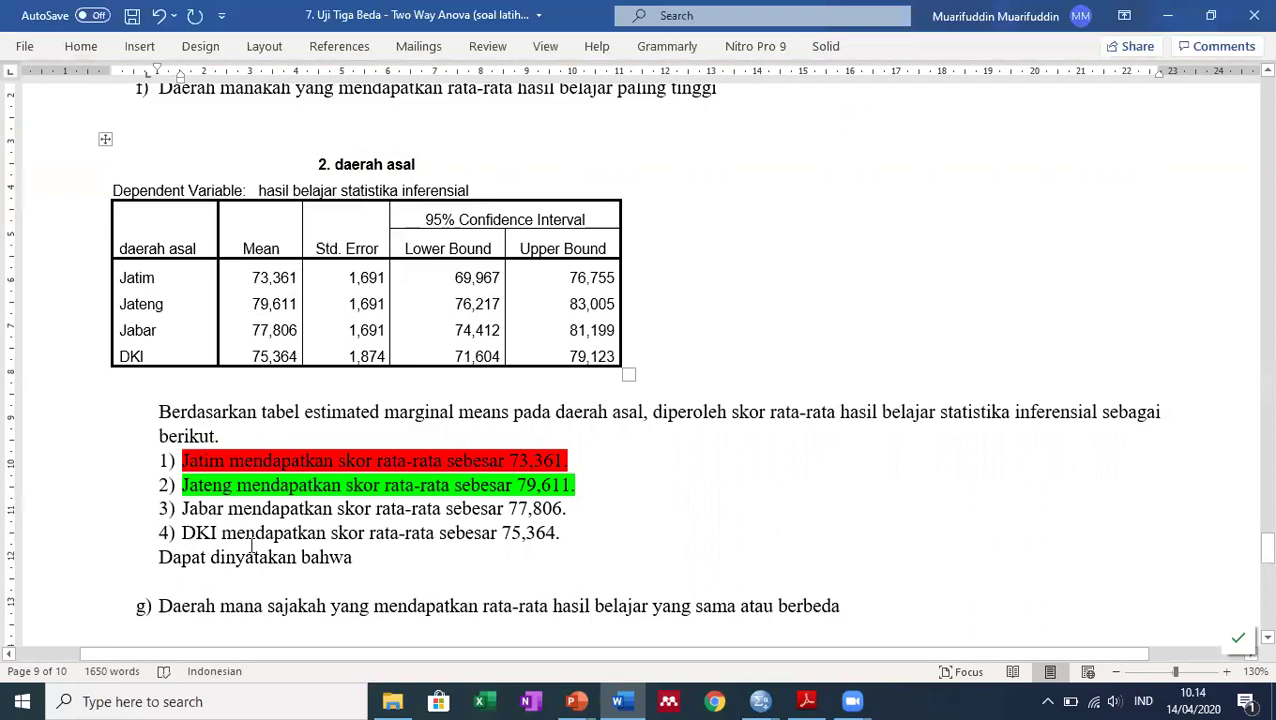
Continue the concluding line after "Dapat dinyatakan bahwa" with the words "Jateng mendapat".
left_click(366, 562)
type("Jateng")
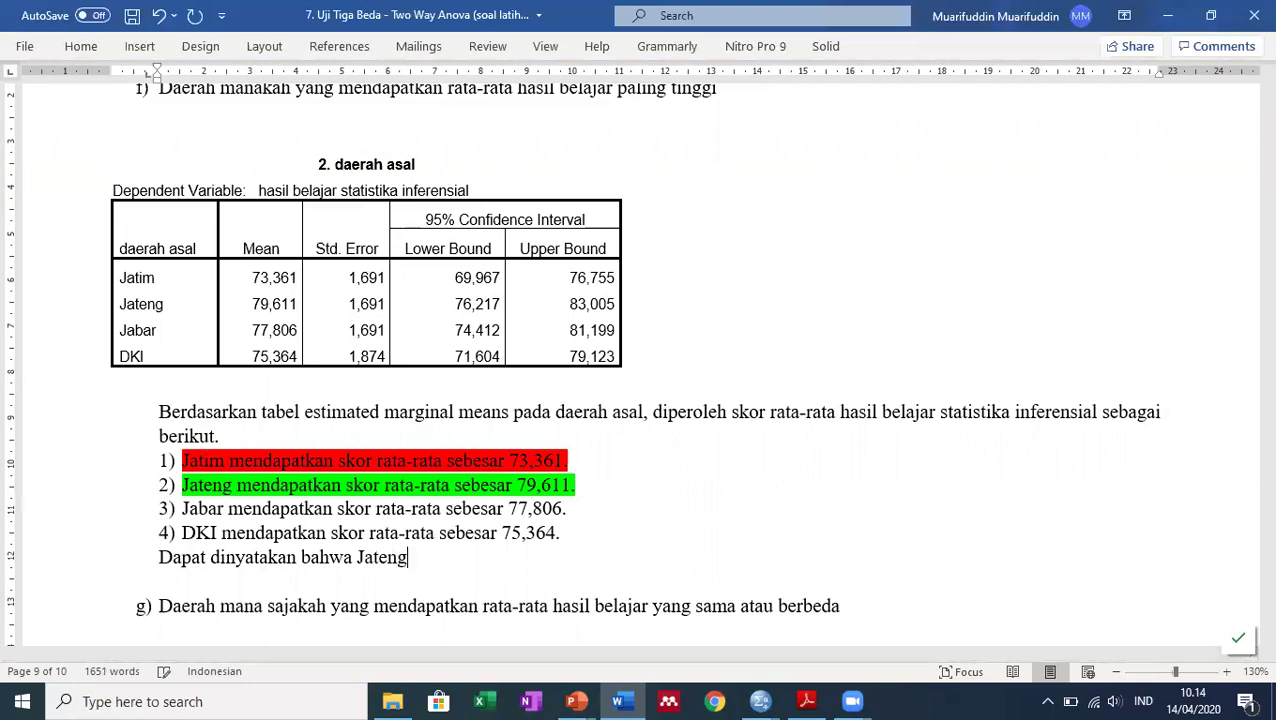
type(" mendapat")
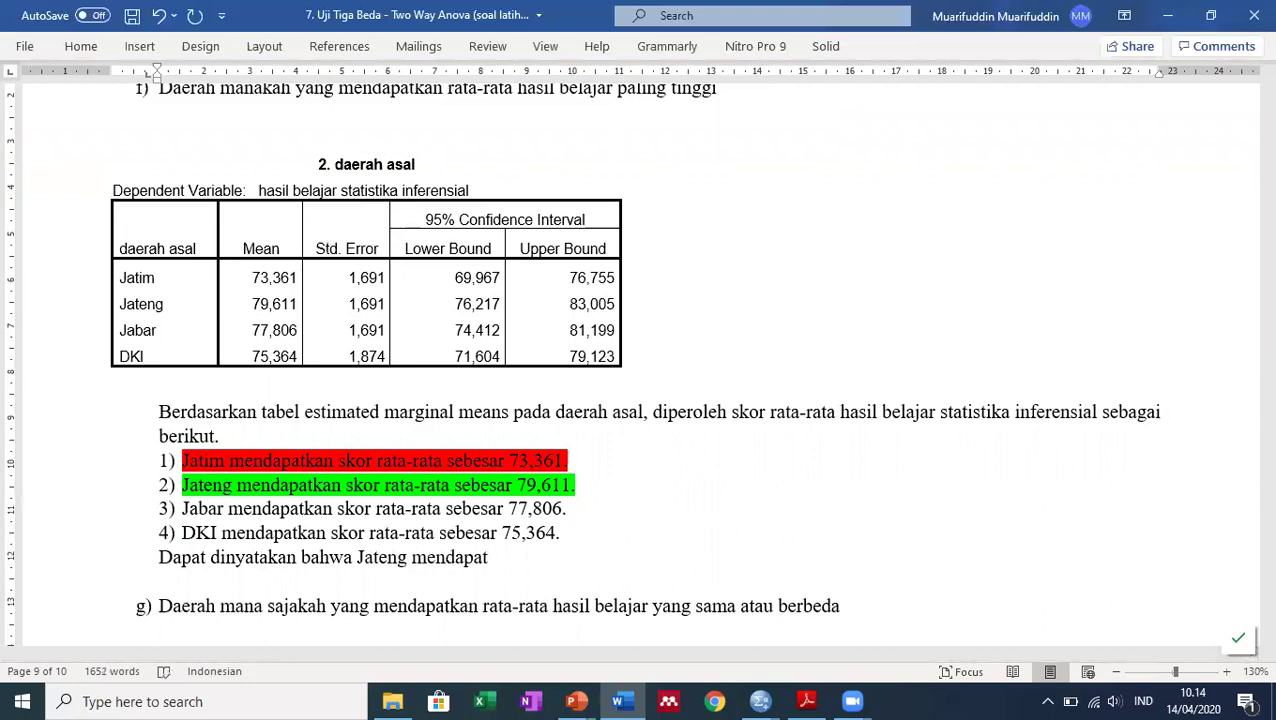
Insert the words "mahasiswa daerah asal" before "Jateng" in the concluding line.
key("Left")
key("Left")
key("Left")
key("Left")
key("Left")
key("Left")
key("Left")
key("Left")
key("Left")
key("Left")
key("Left")
key("Left")
key("Left")
key("Left")
key("Left")
type("da")
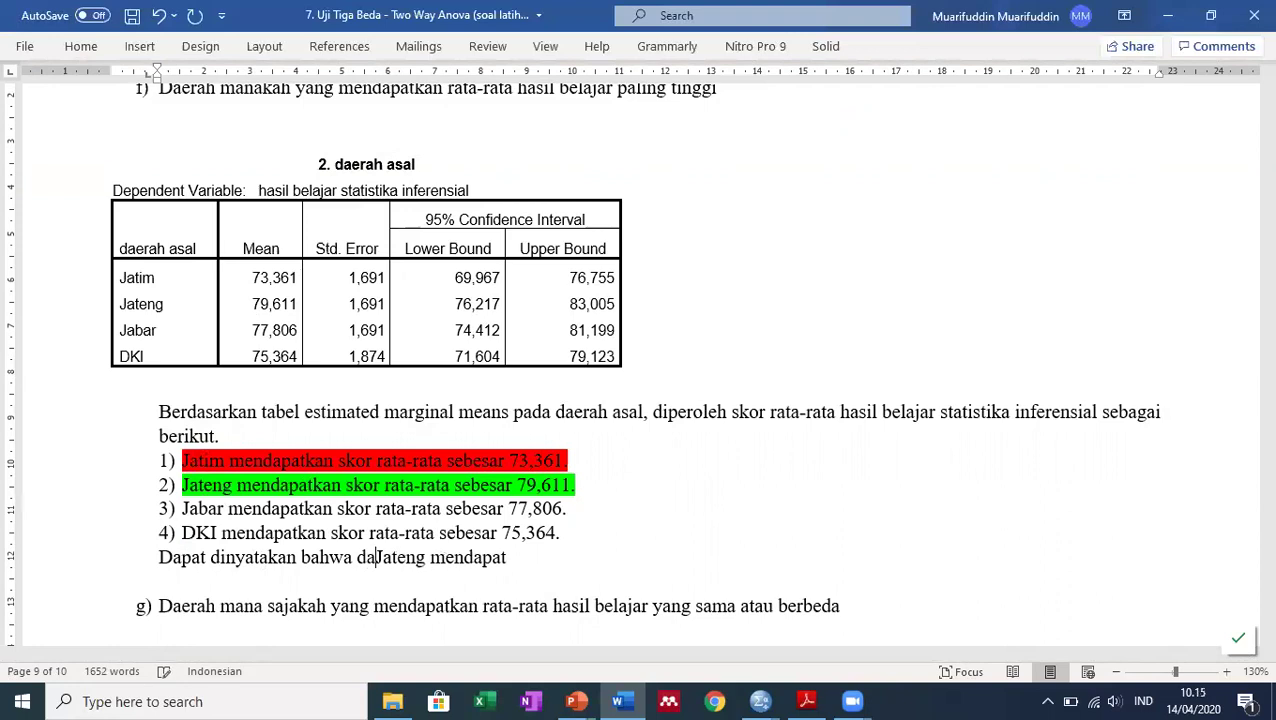
type("era")
type("h asala")
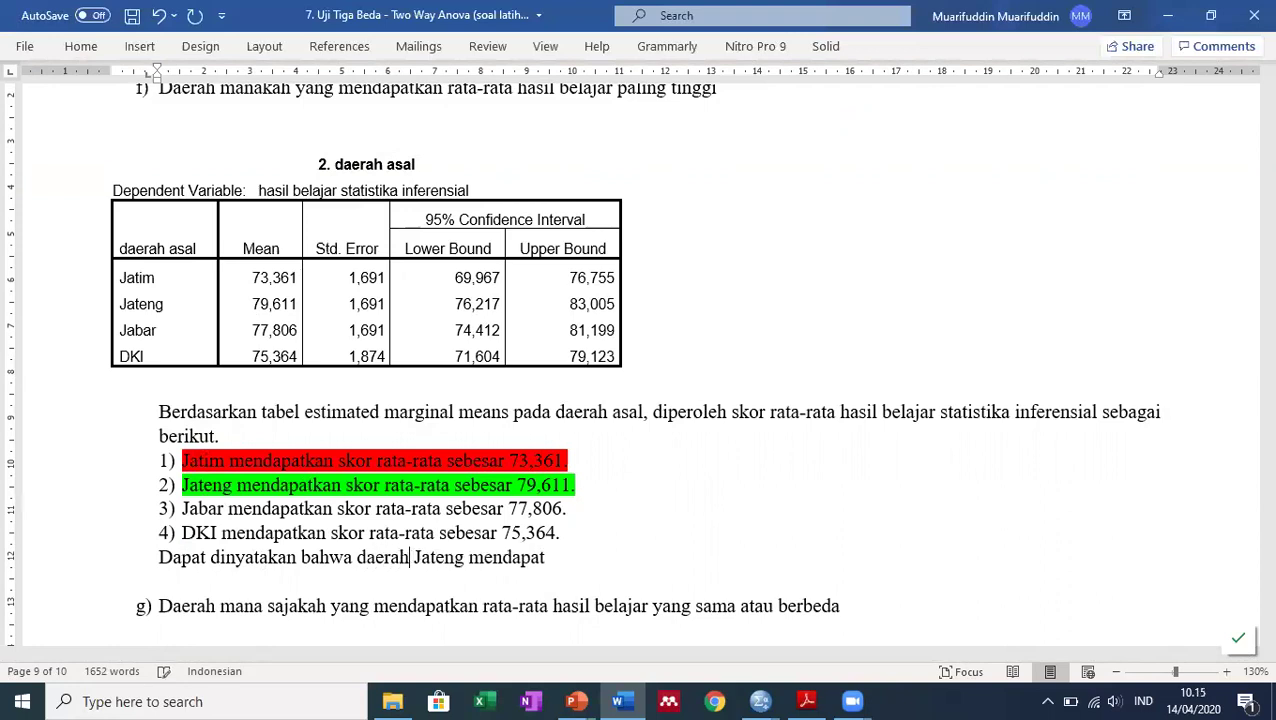
key("BackSpace")
key("BackSpace")
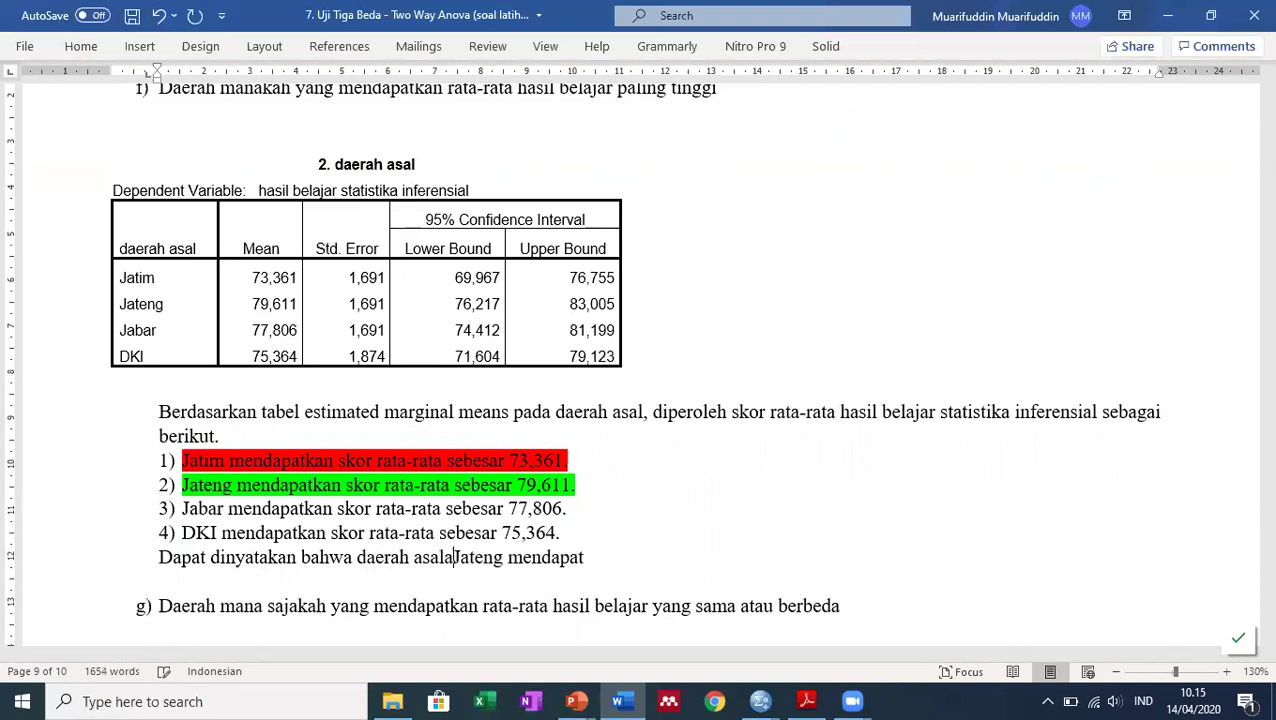
type("mahasiswa")
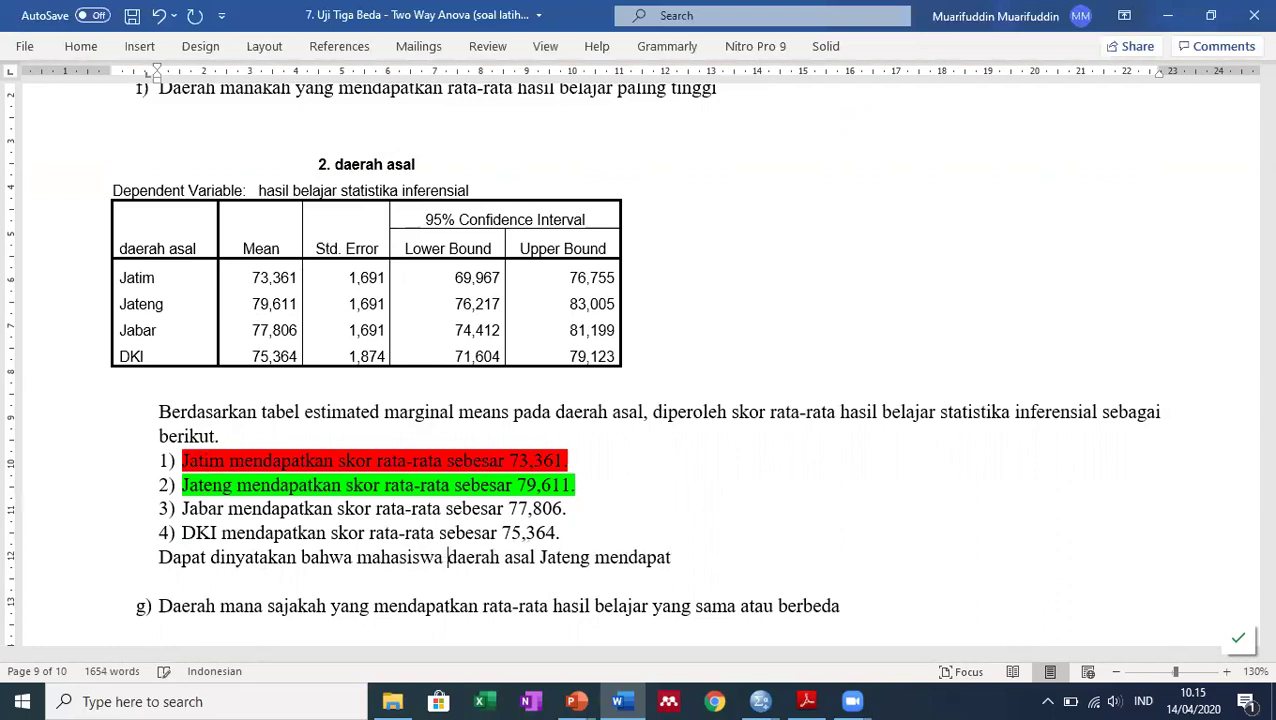
Finish the concluding sentence after "mendapat" with "skor rata-rata paling tinggi, lalu jabar, DKI, dan Jatim paling rendah.".
left_click(700, 560)
type("skor rata-rata")
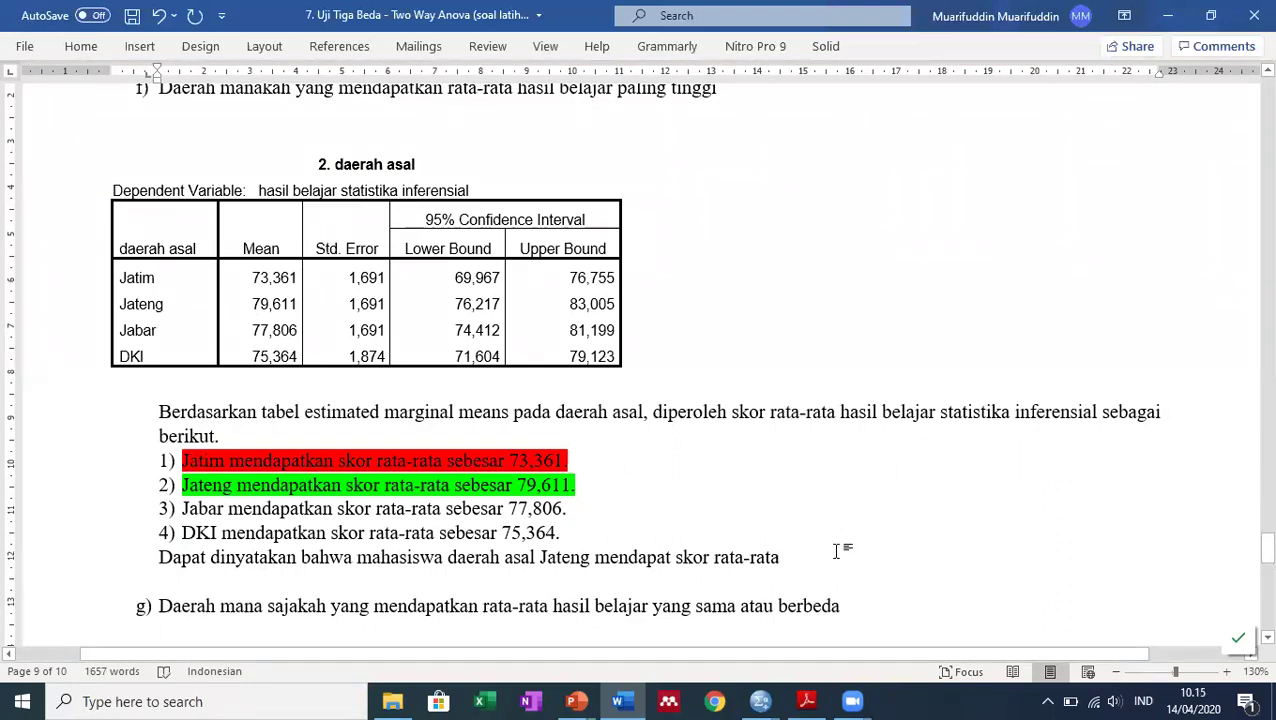
type("pali")
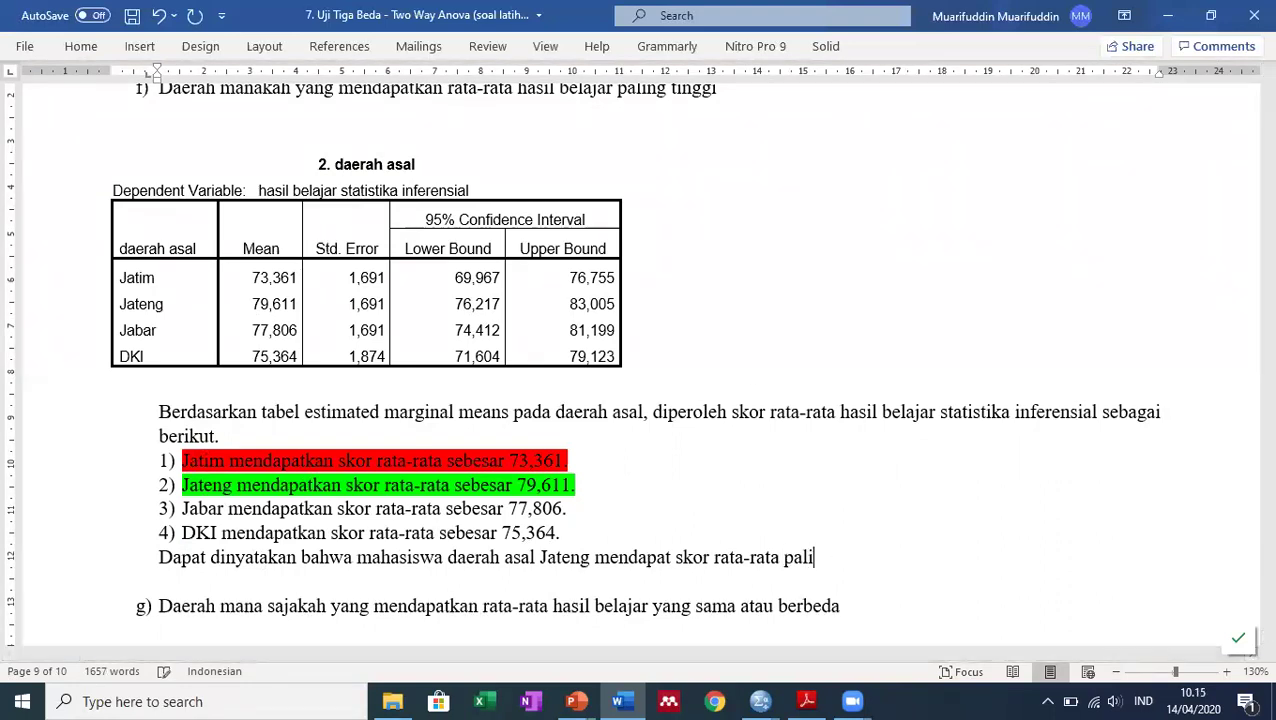
type("ng tinggi, lalu")
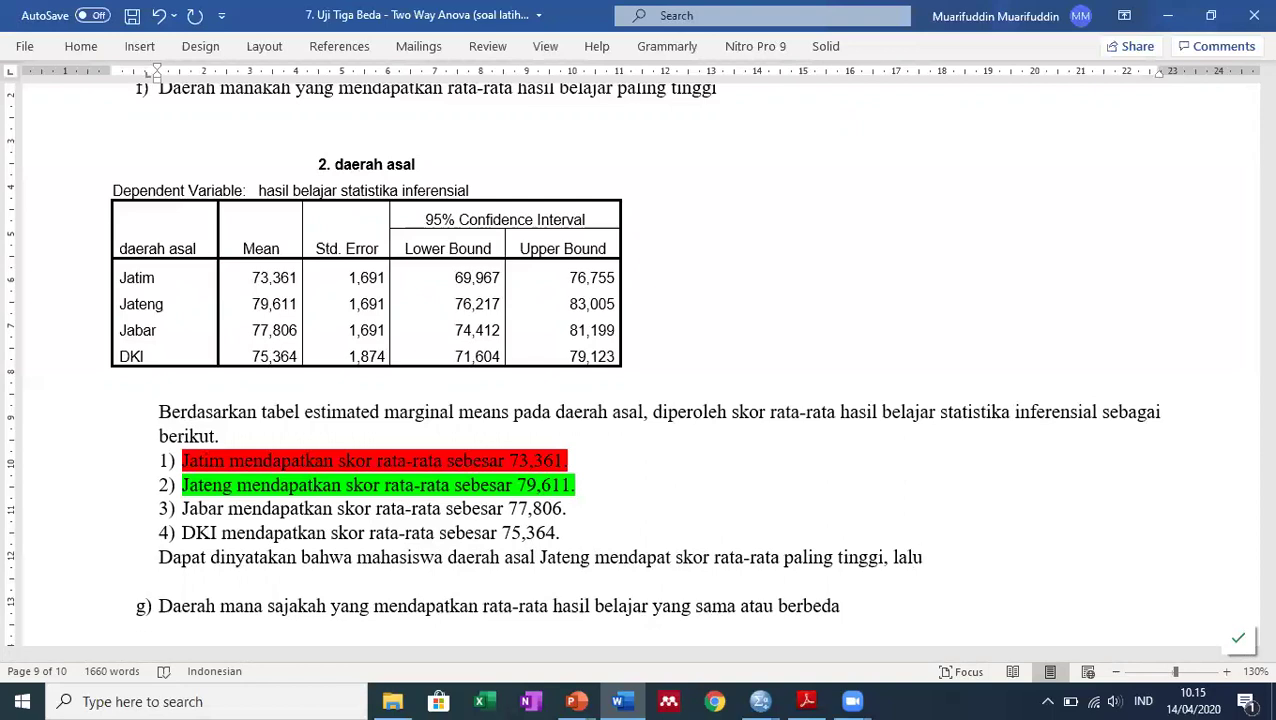
type(" jabar, DKI, dan")
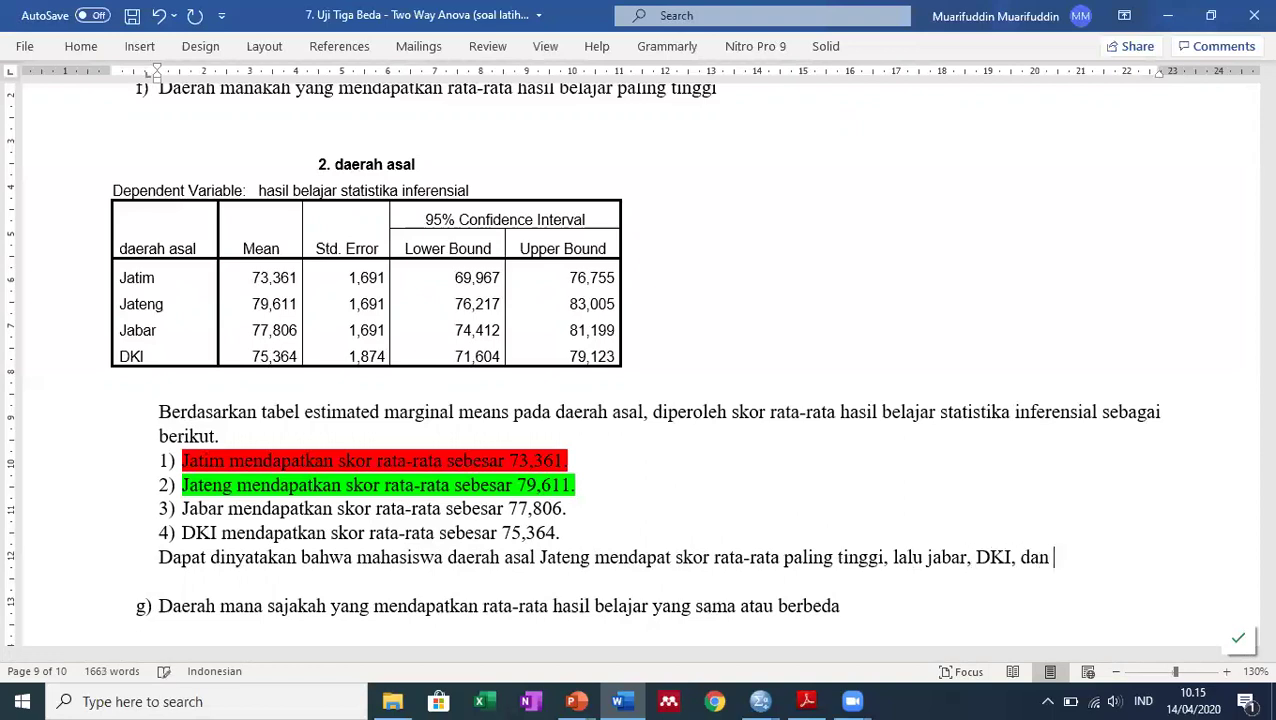
type(" Jatim paling rendah.")
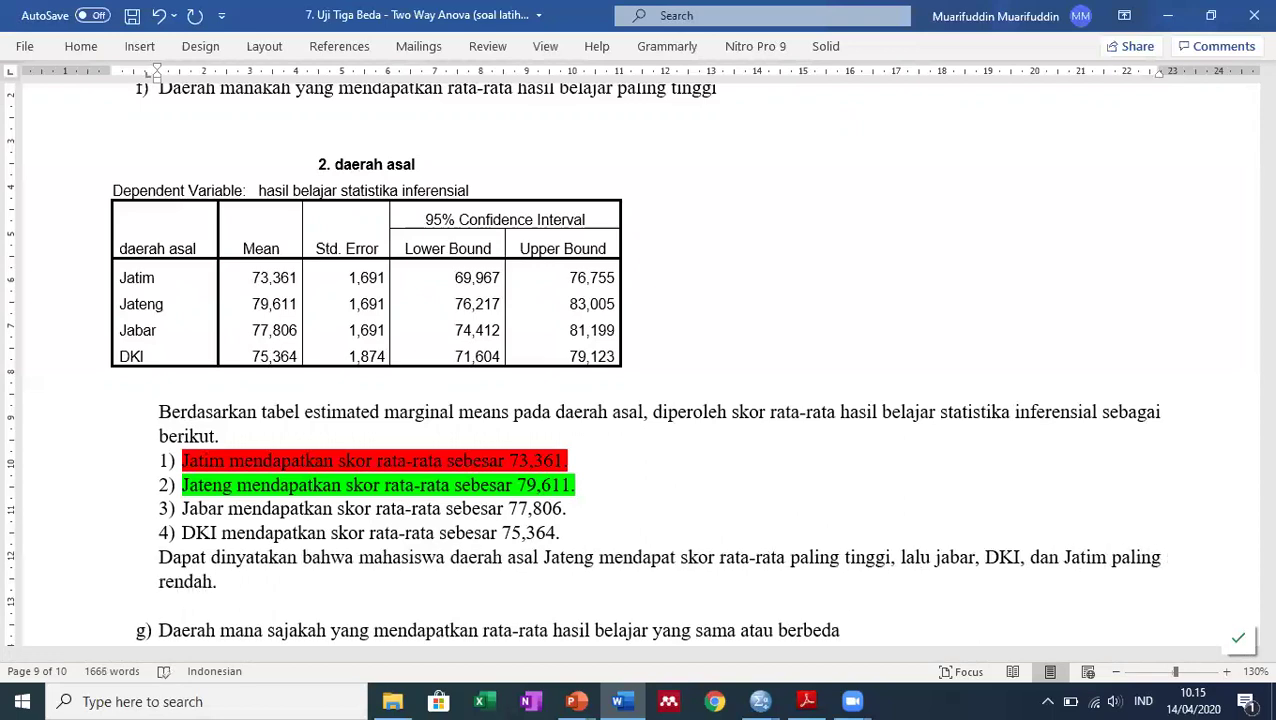
Review the list of mean scores by gender and region in the previous answer, comparing the scores within each region.
scroll(666, 396, "up", 10)
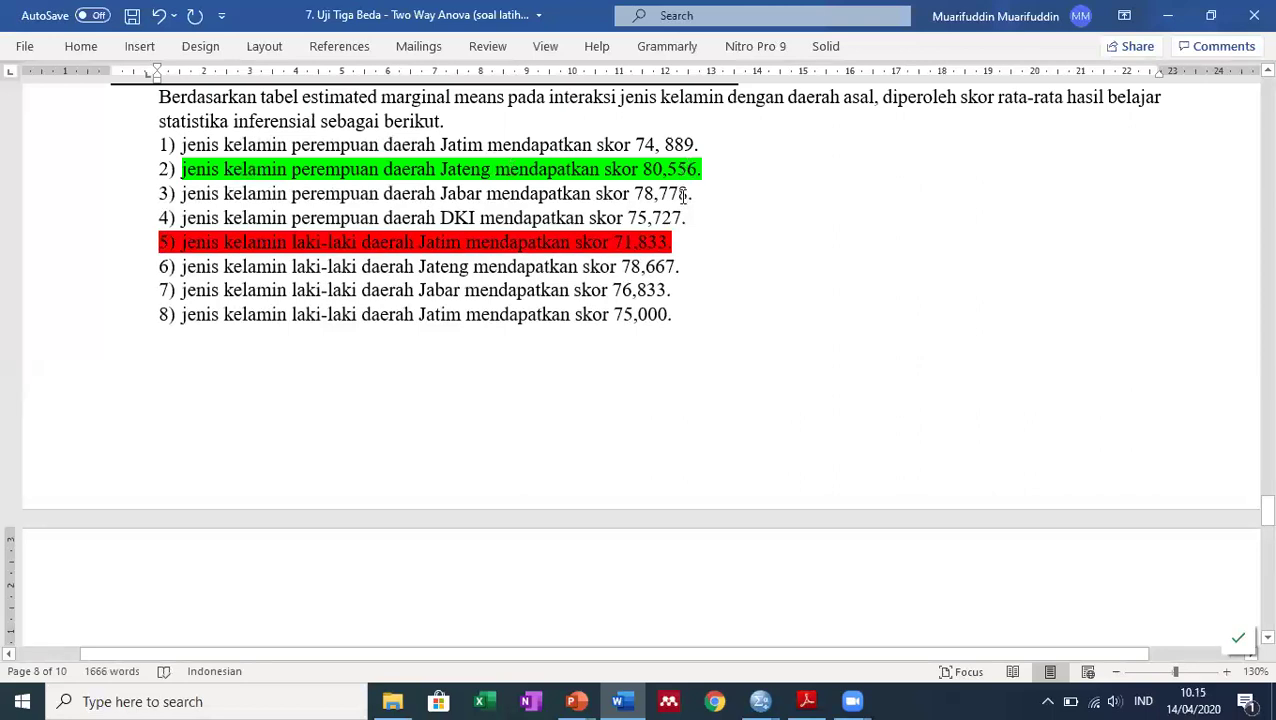
left_click_drag(697, 193, 343, 195)
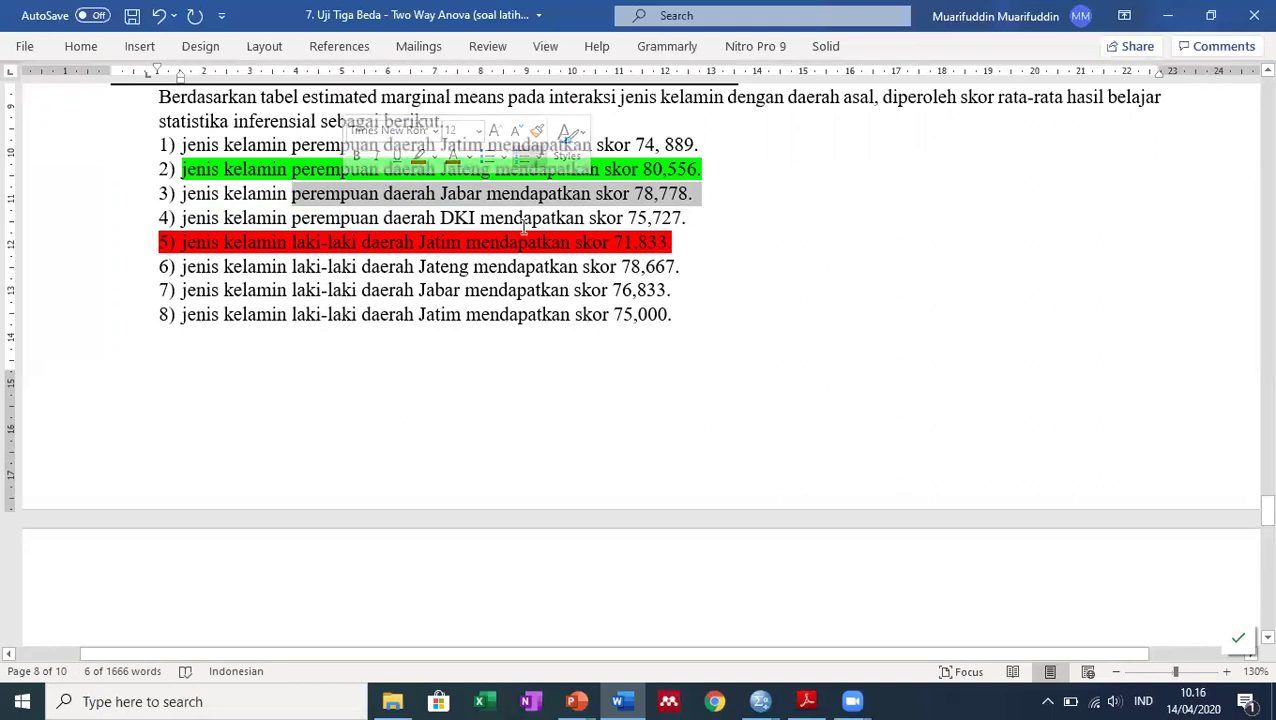
left_click_drag(678, 268, 392, 272)
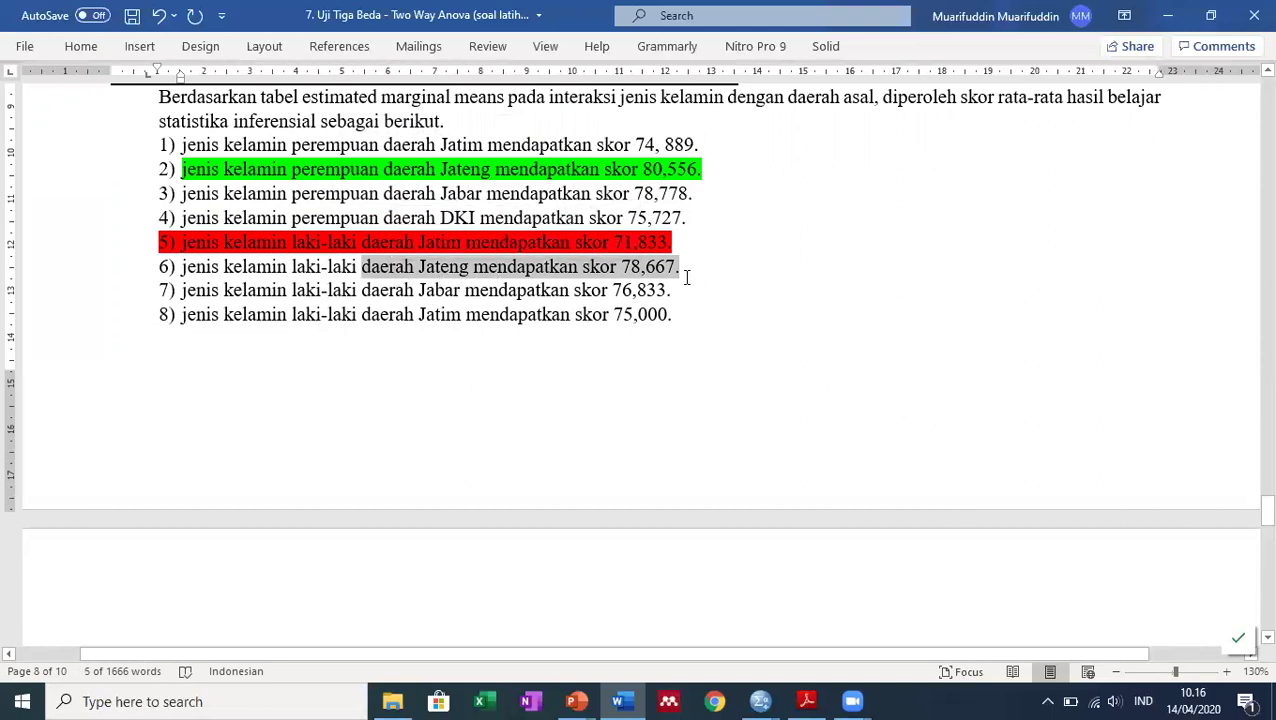
left_click_drag(678, 289, 464, 291)
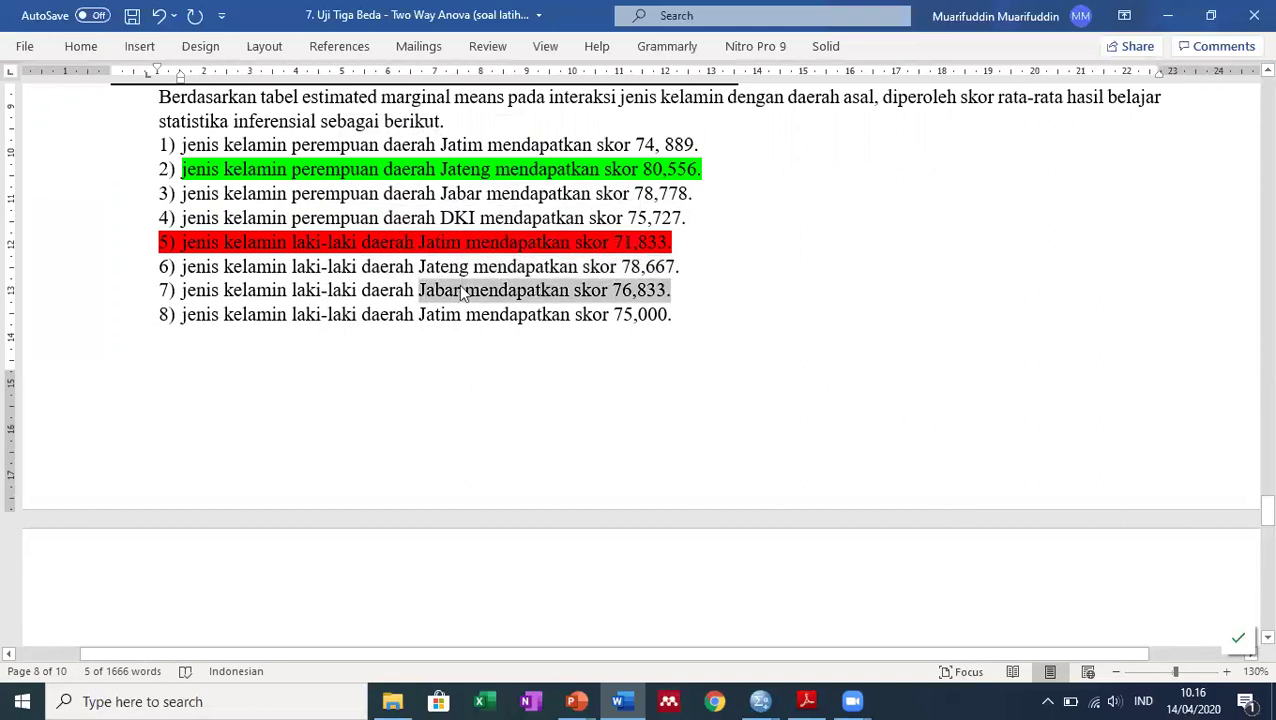
left_click_drag(737, 217, 570, 228)
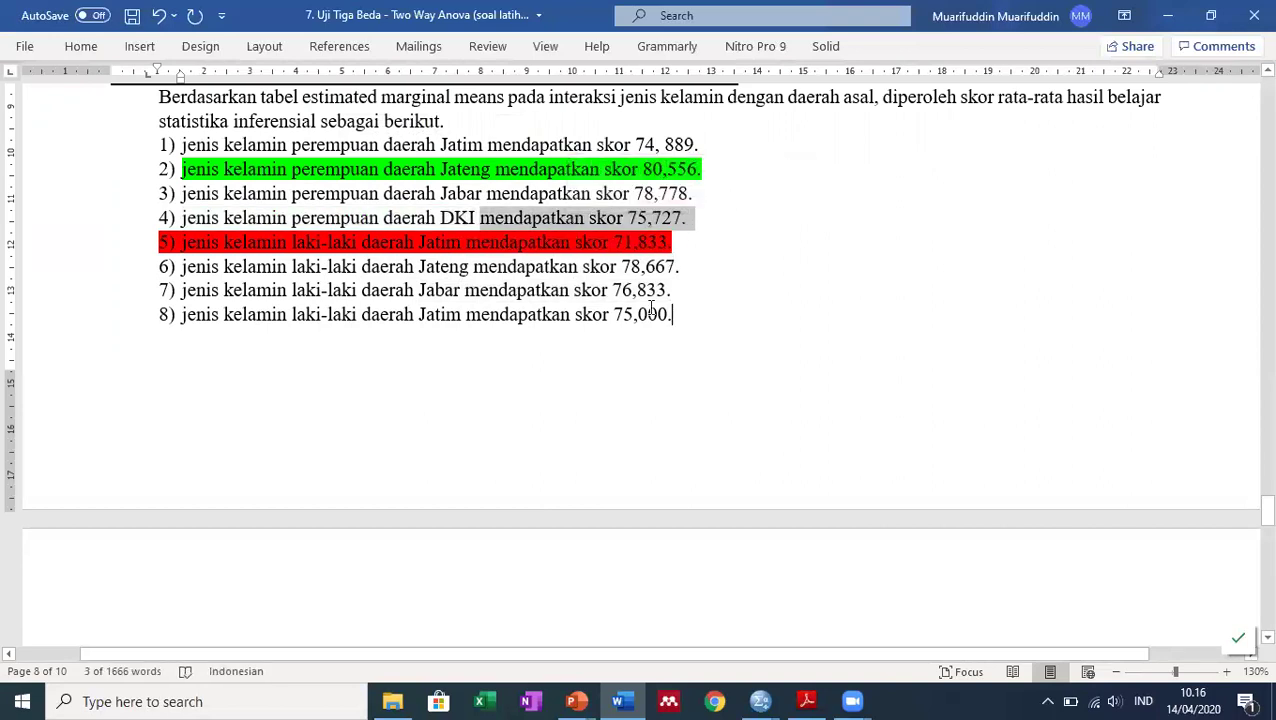
left_click_drag(673, 314, 576, 290)
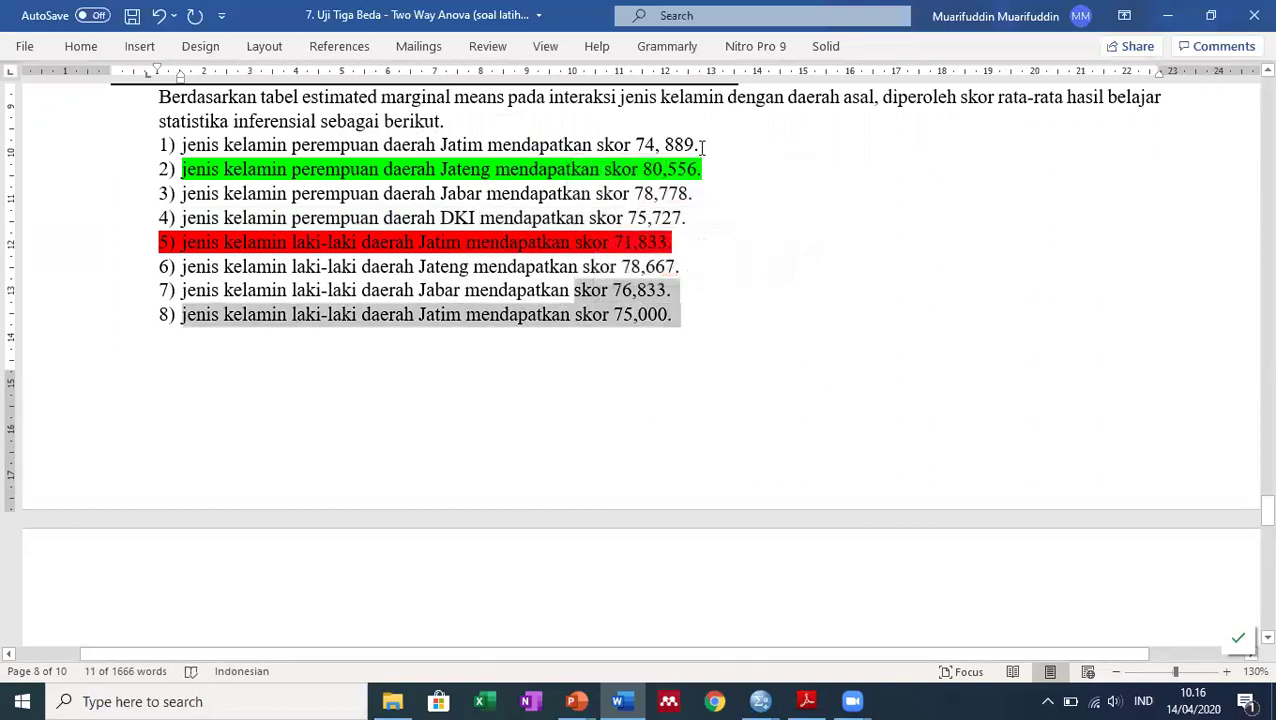
left_click_drag(702, 145, 486, 147)
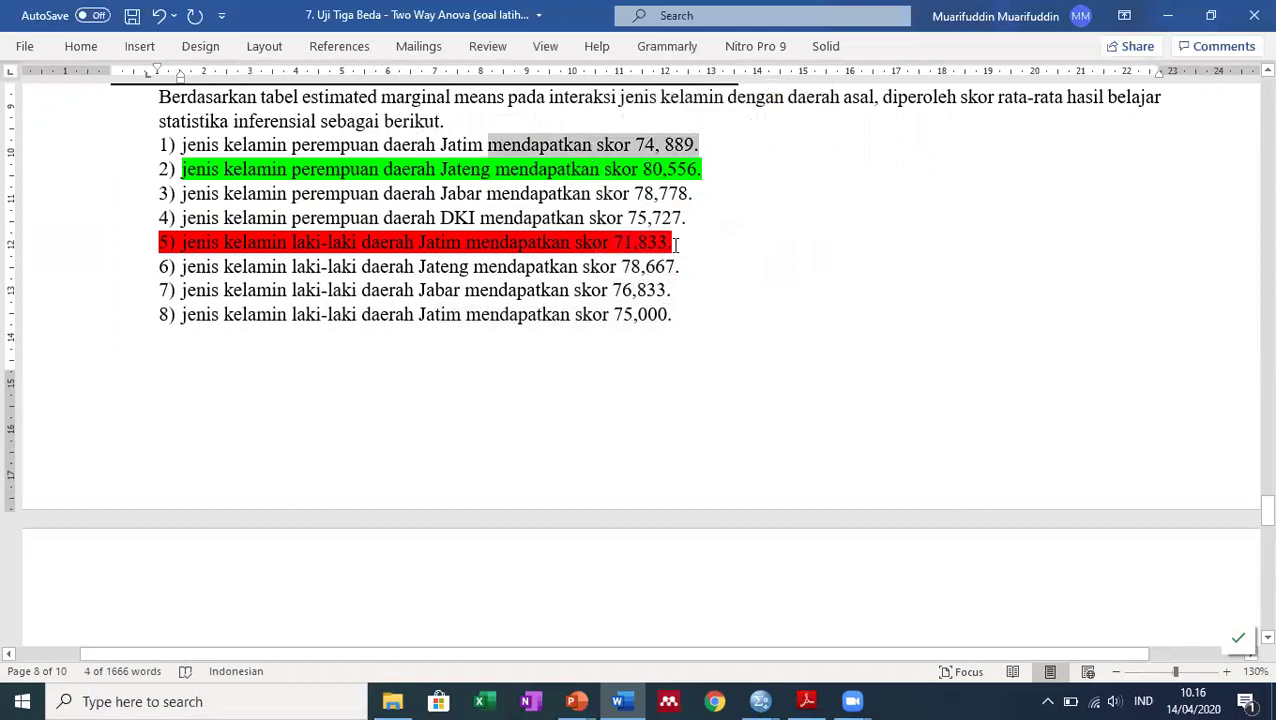
left_click(676, 245)
scroll(680, 290, "down", 8)
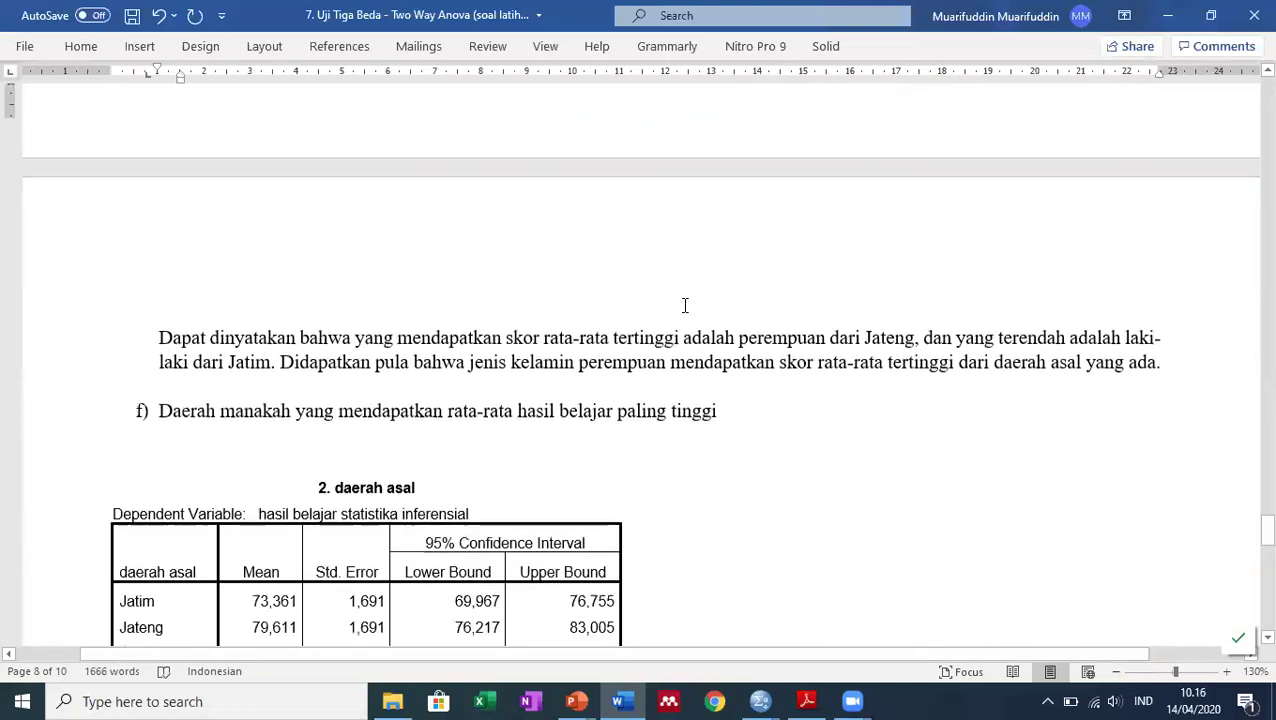
scroll(765, 330, "down", 7)
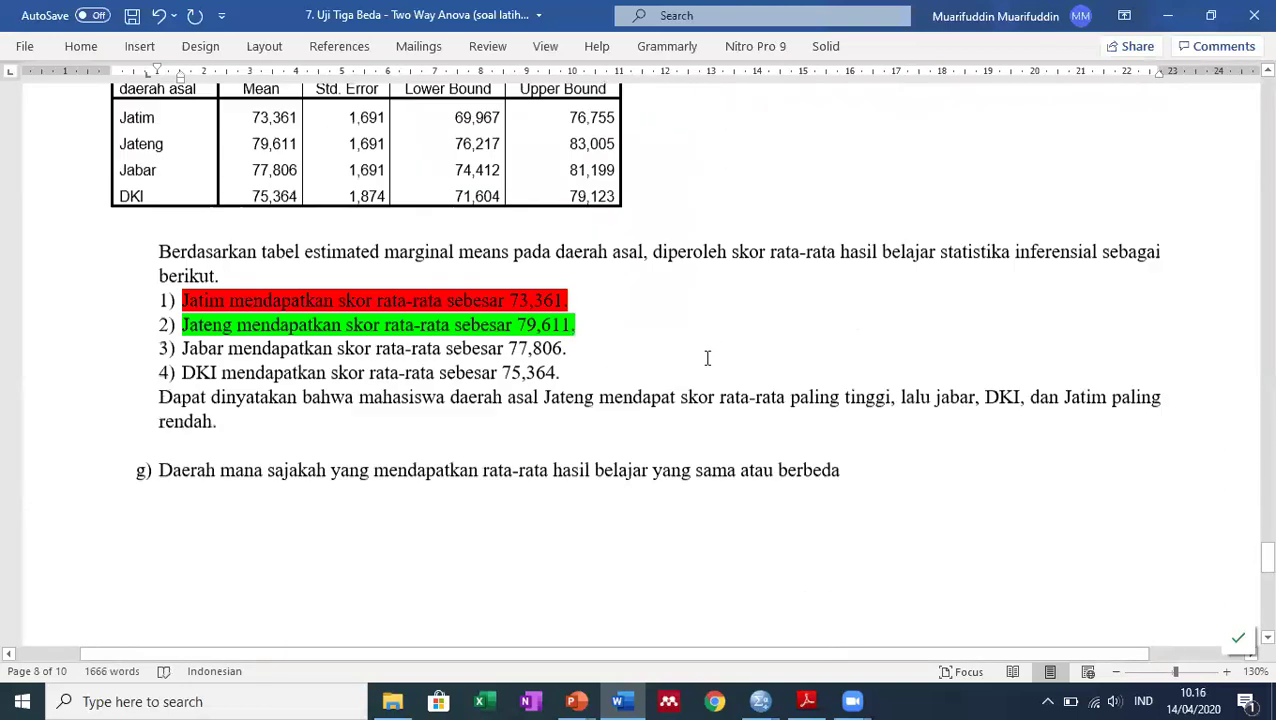
Begin a new sentence after "paling rendah." in the region conclusion with the words "Dengan demikian".
left_click(264, 373)
left_click(247, 357)
scroll(533, 385, "up", 4)
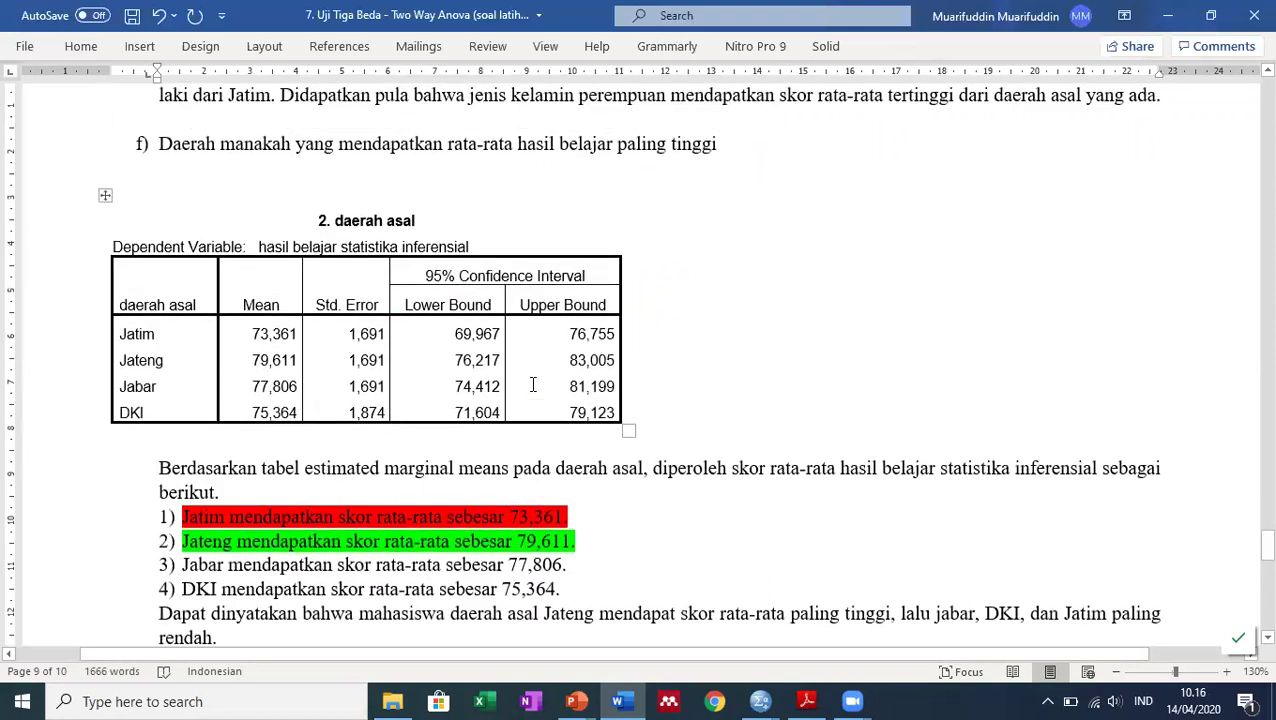
scroll(533, 385, "down", 3)
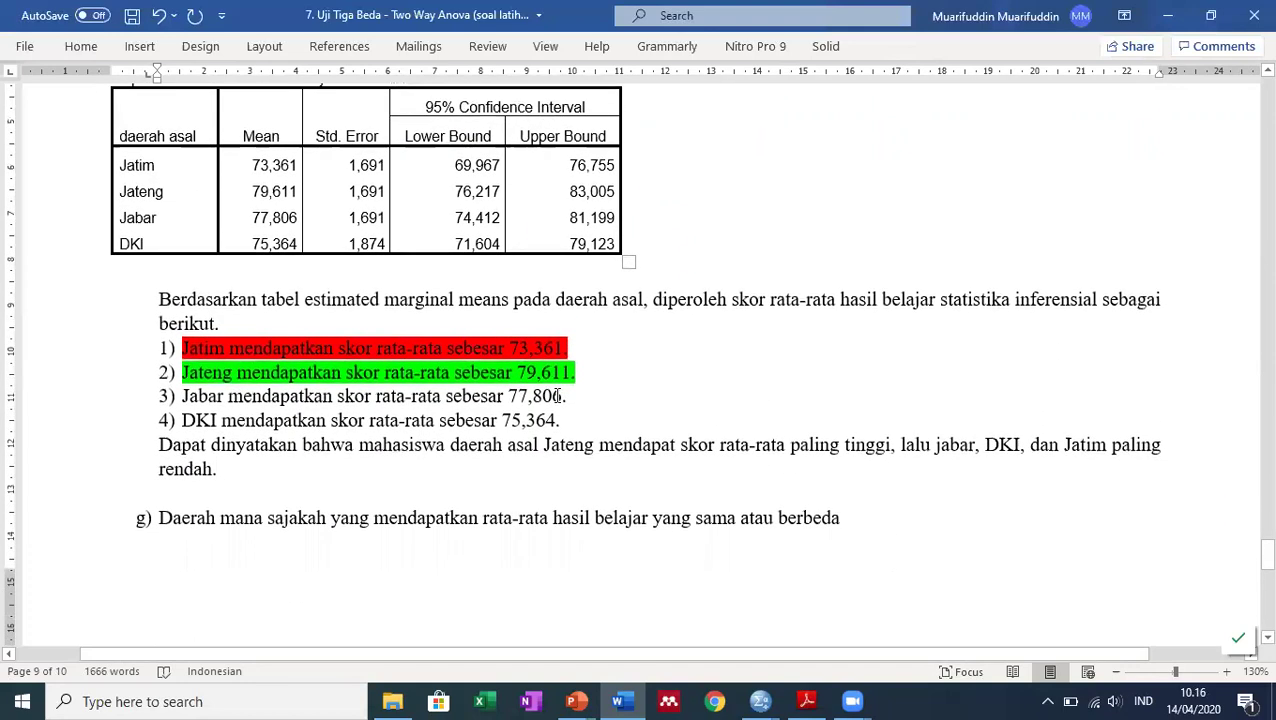
type("d")
key("BackSpace")
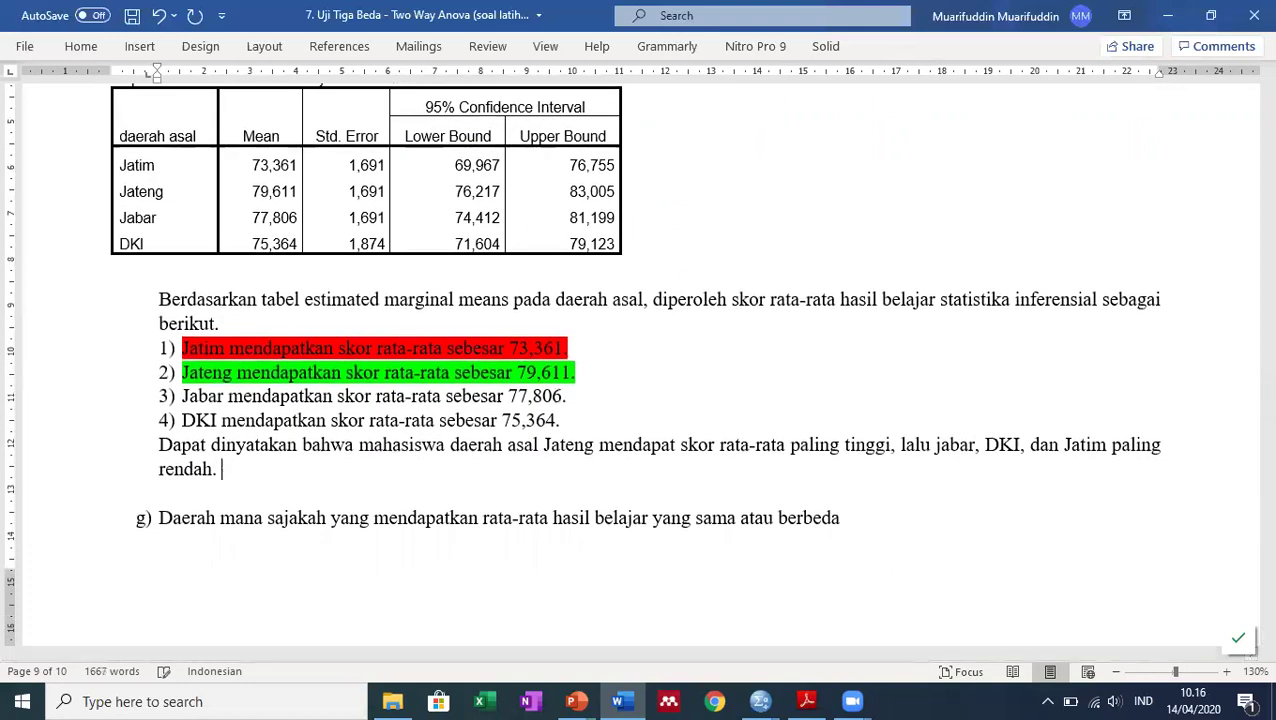
type("dah. Dengan demikian")
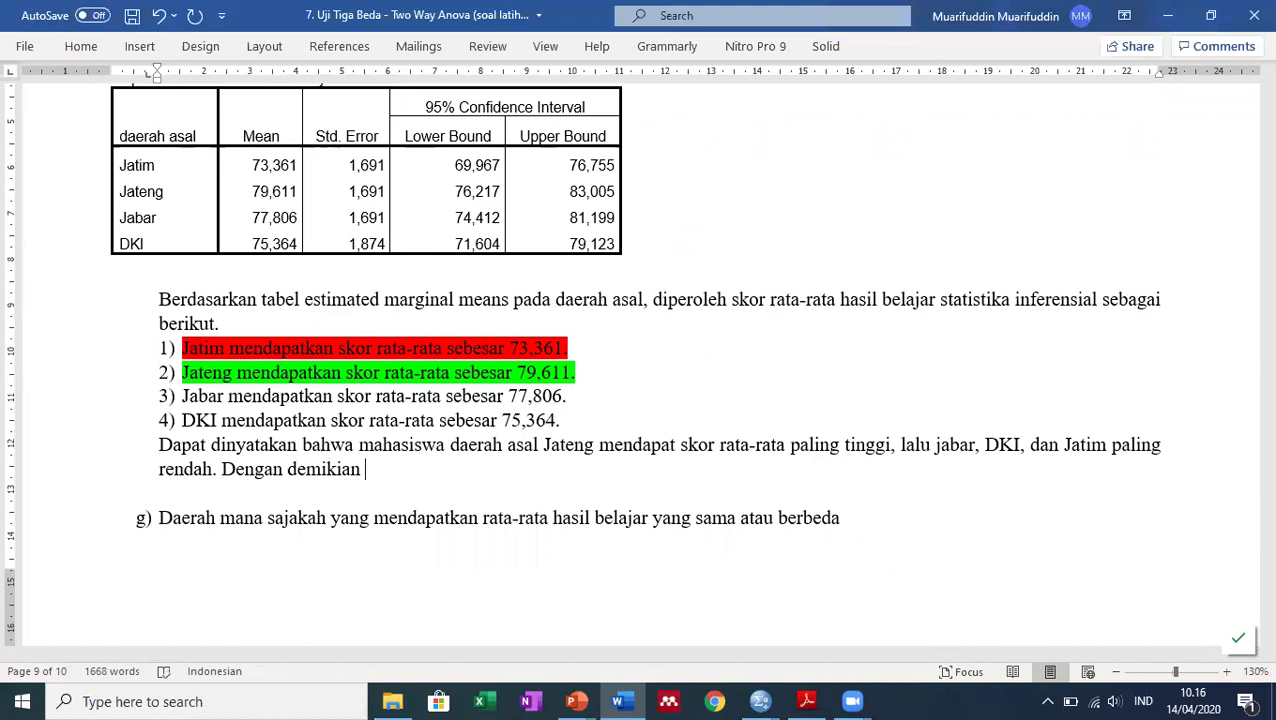
Copy "mahasiswa daerah asal Jateng mendapat skor rata-rata paling tinggi" from the first conclusion sentence to after "Dengan demikian" and end it with a period.
scroll(365, 501, "up", 1)
left_click_drag(364, 505, 880, 509)
key("ctrl+c")
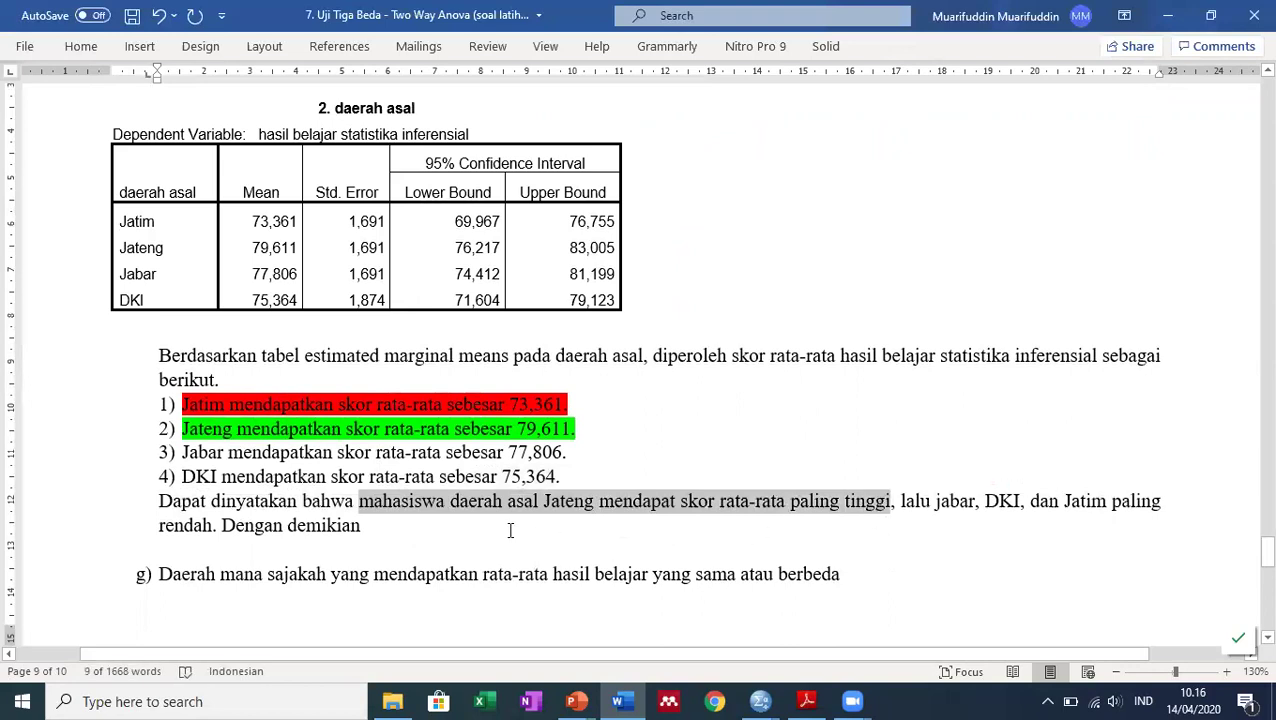
left_click(362, 525)
key("ctrl+v")
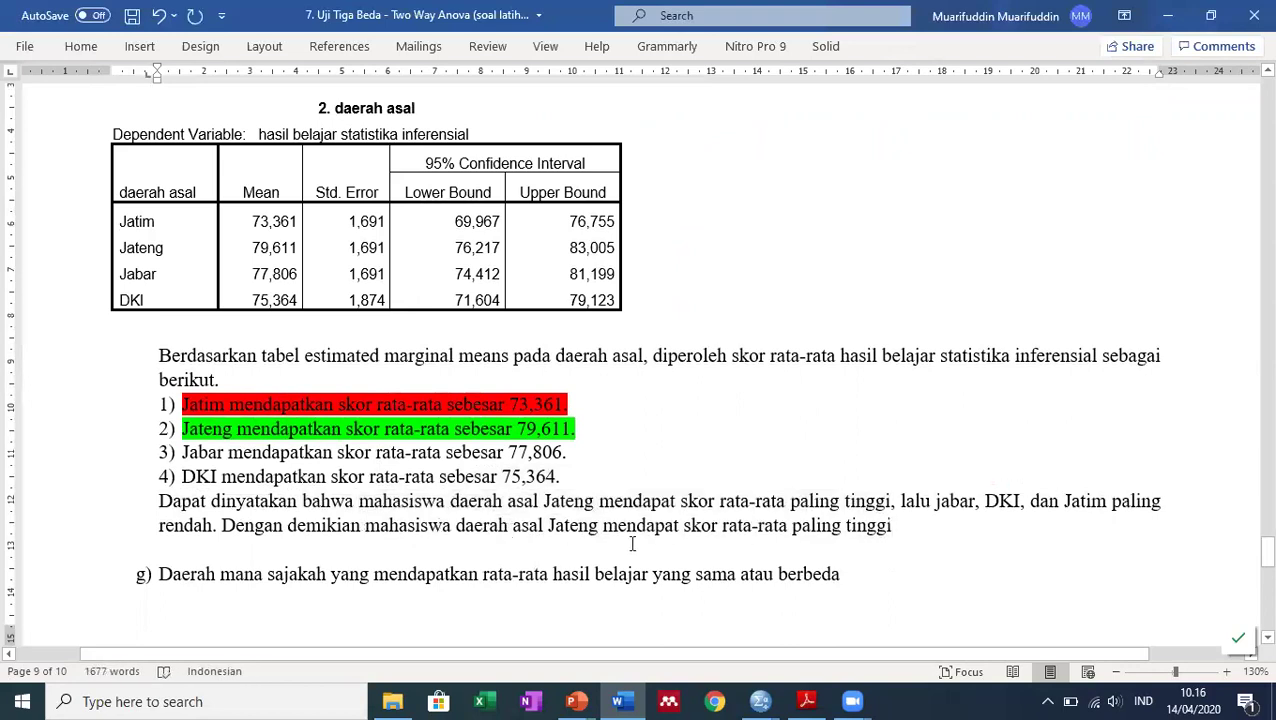
type(".")
Move the phrase "mendapat skor rata-rata paling tinggi" to directly after "Dengan demikian", before "mahasiswa daerah asal Jateng".
left_click_drag(604, 526, 896, 527)
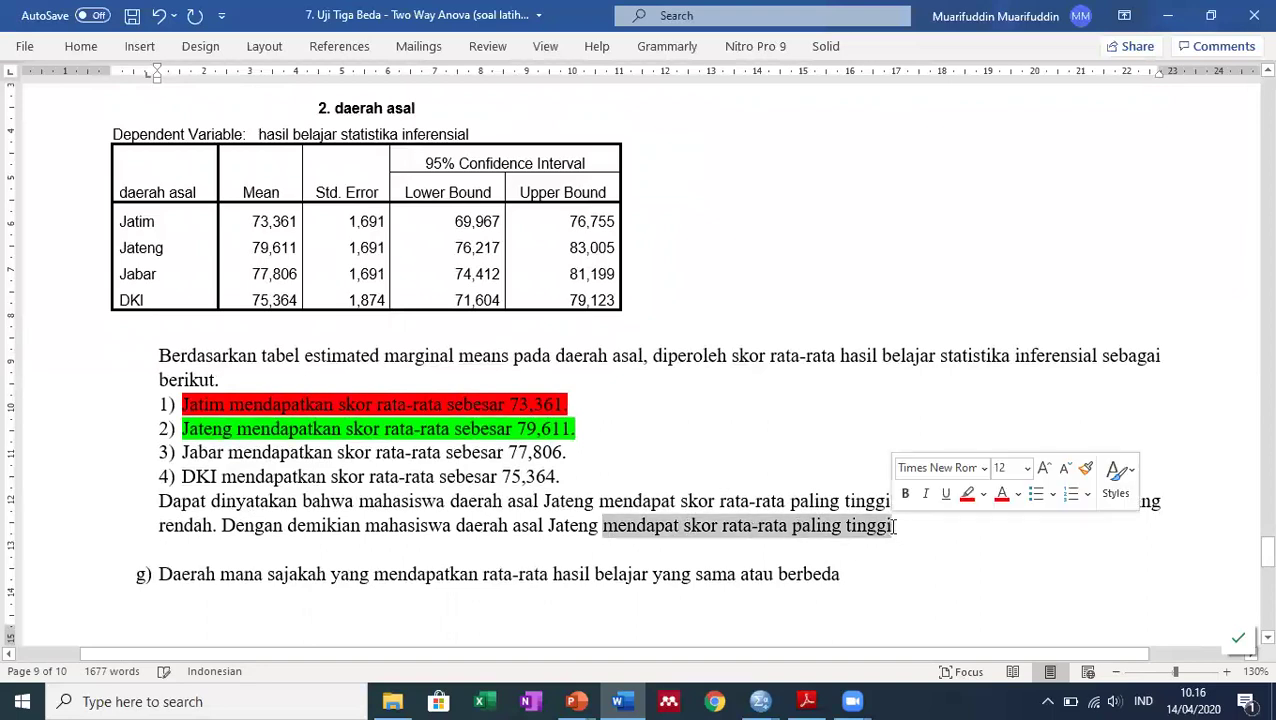
key("Delete")
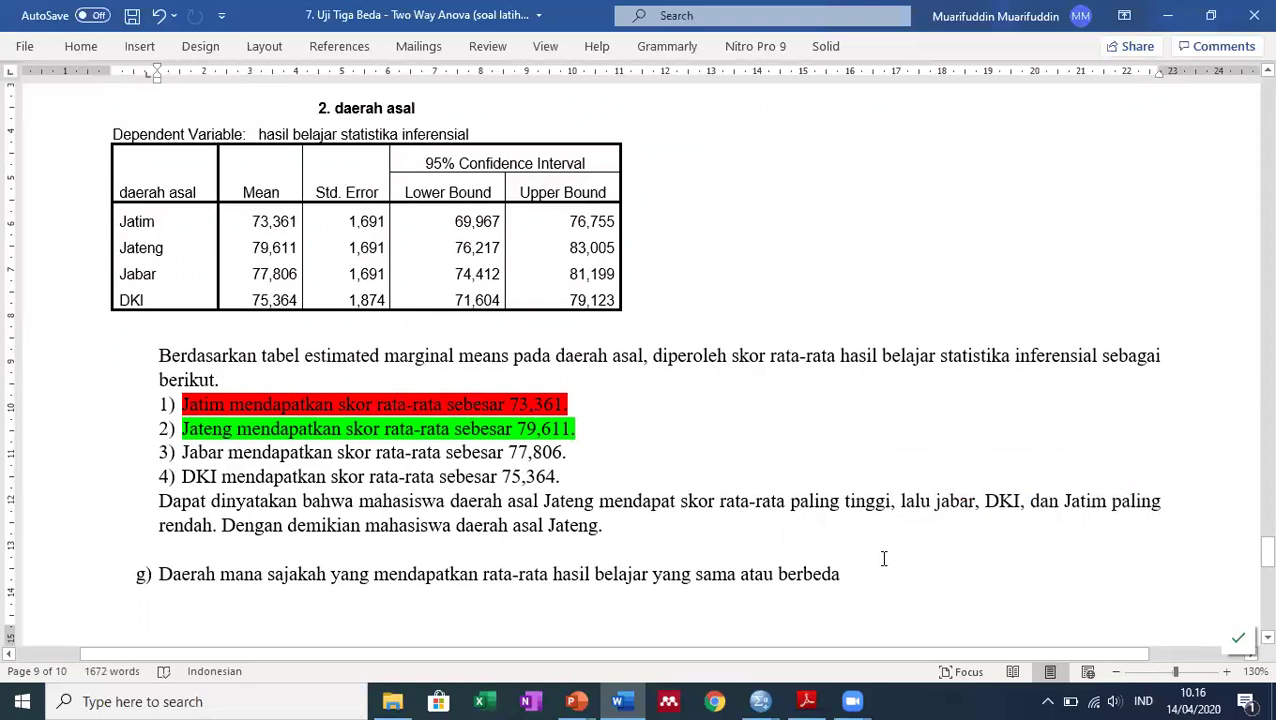
left_click(365, 526)
key("ctrl+v")
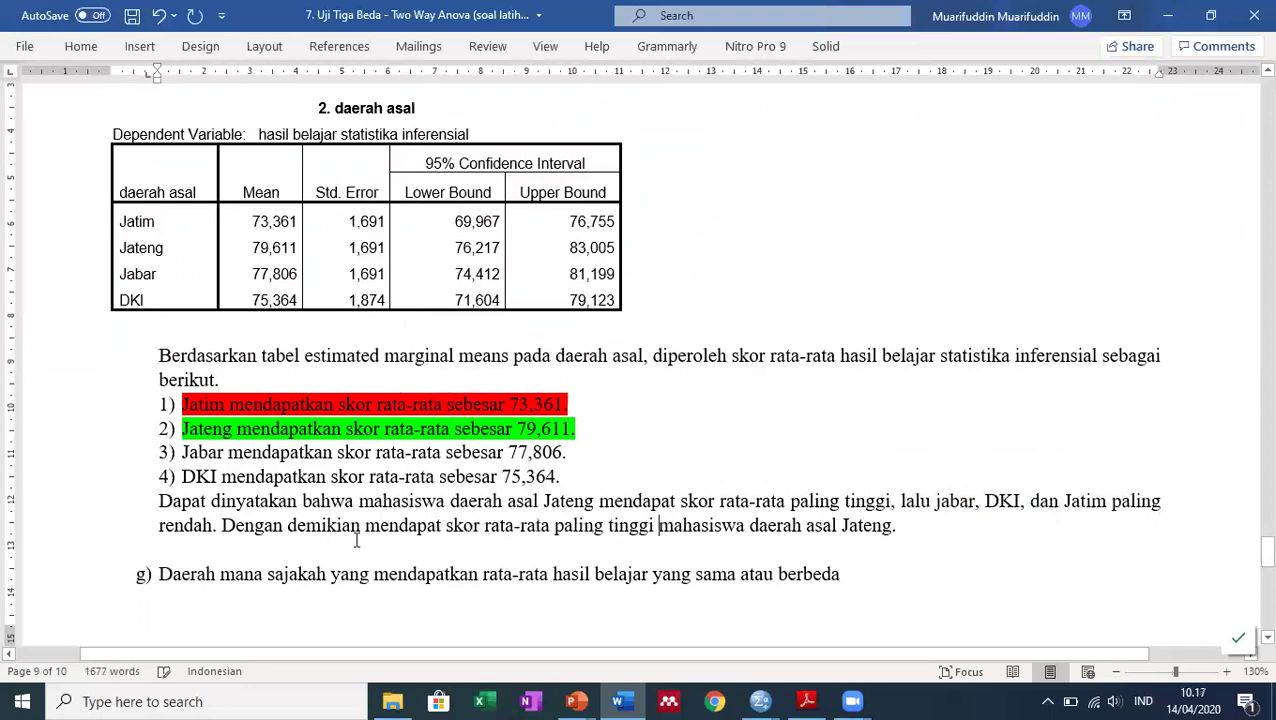
Insert the word "yang" between "Dengan demikian" and "mendapat" in the last conclusion sentence.
mouse_move(368, 526)
left_mouse_down()
mouse_move(420, 526)
mouse_move(362, 526)
mouse_move(365, 537)
left_mouse_up()
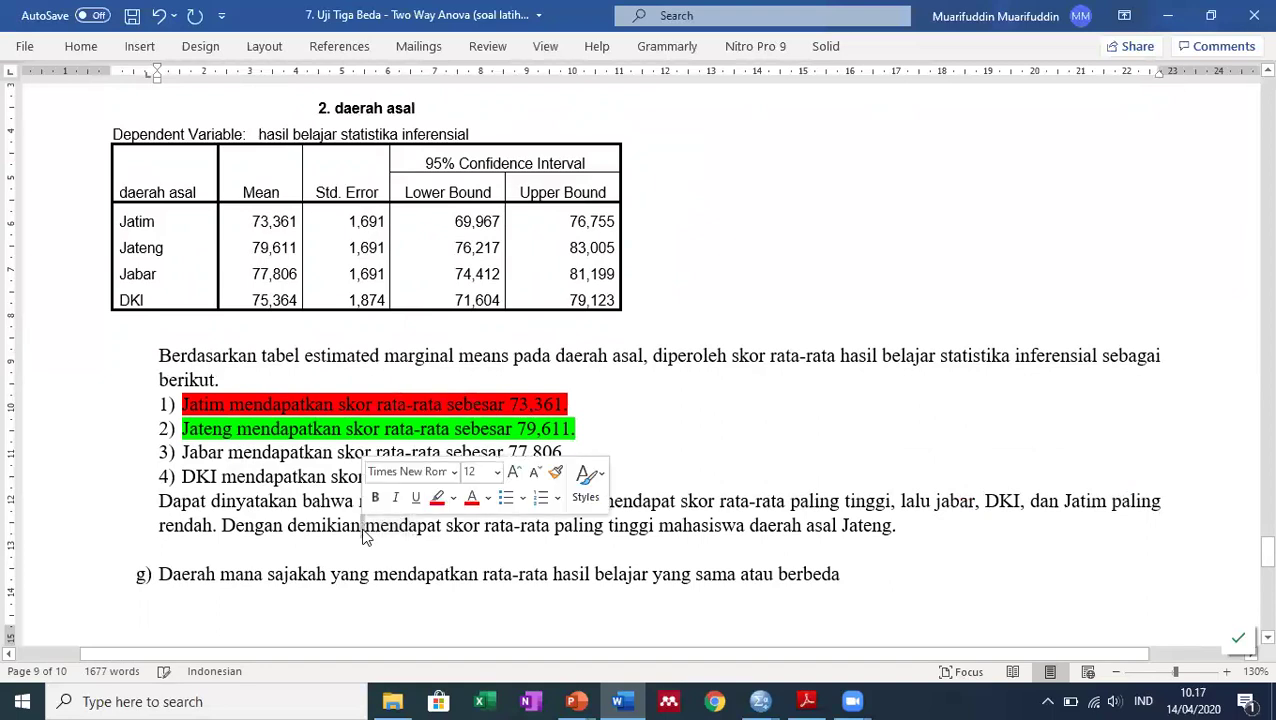
type("yag")
key("BackSpace")
type("ng")
key("Right")
key("Right")
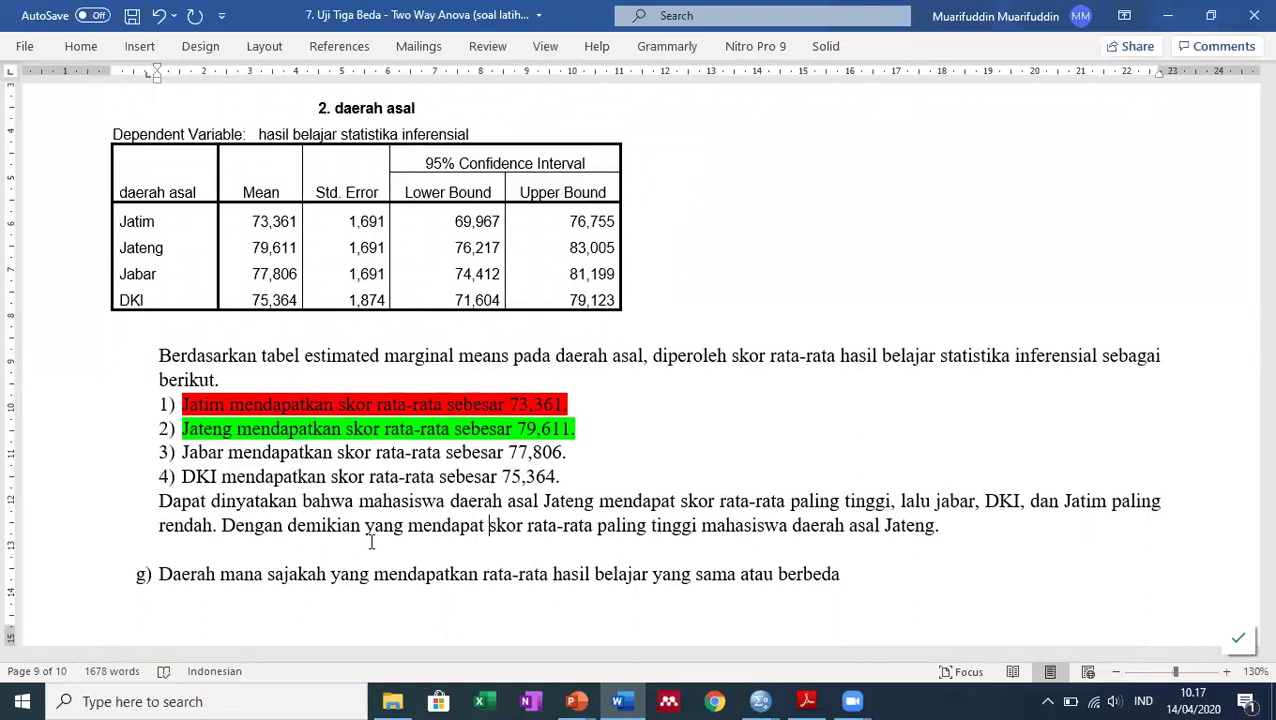
Change "mendapat" to "mendapatkan" in the last conclusion sentence and insert "adalah" before "mahasiswa daerah asal Jateng".
type("kan")
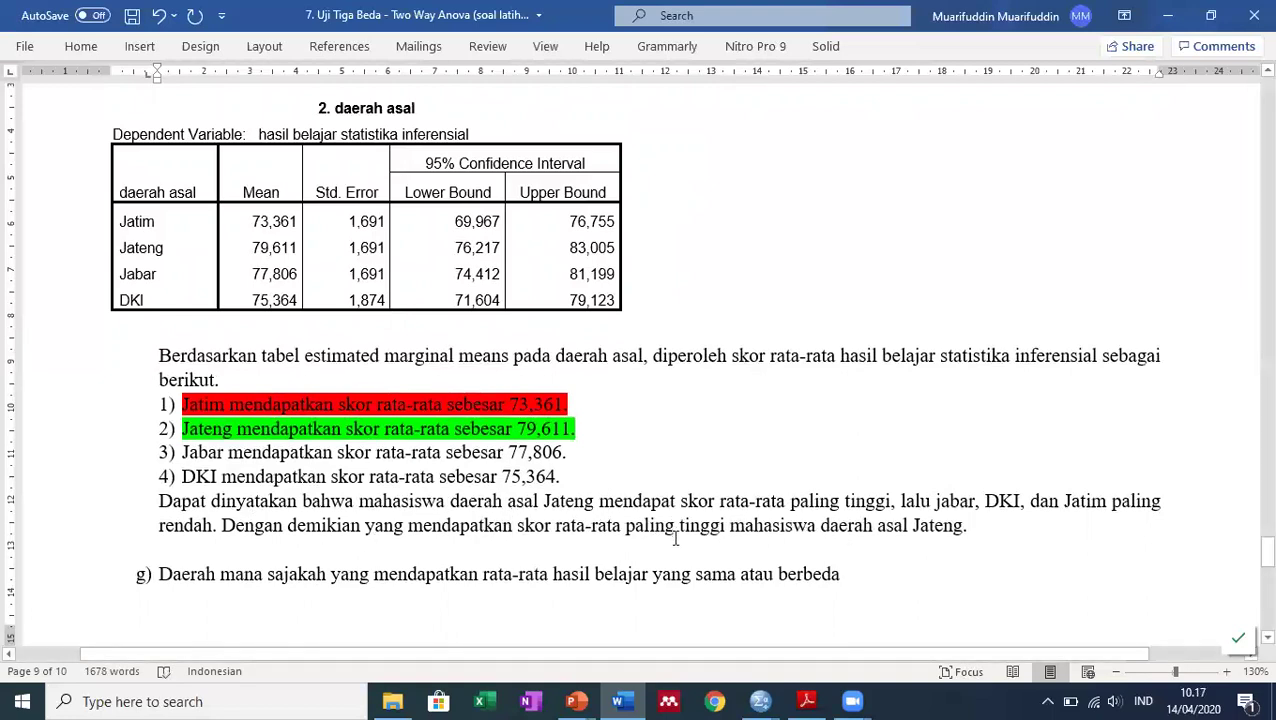
left_click(729, 525)
type("adalah")
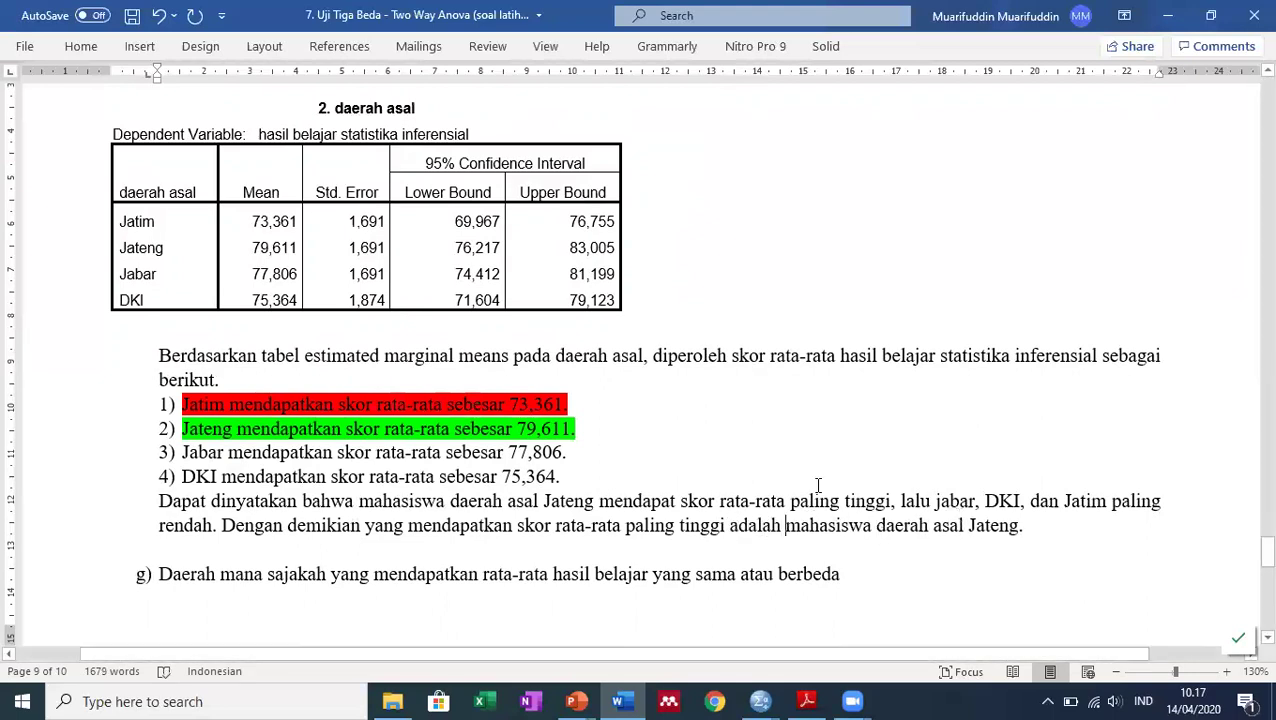
Add blank lines between the region conclusion and item g) so that item g) starts on the next page.
scroll(820, 505, "down", 3)
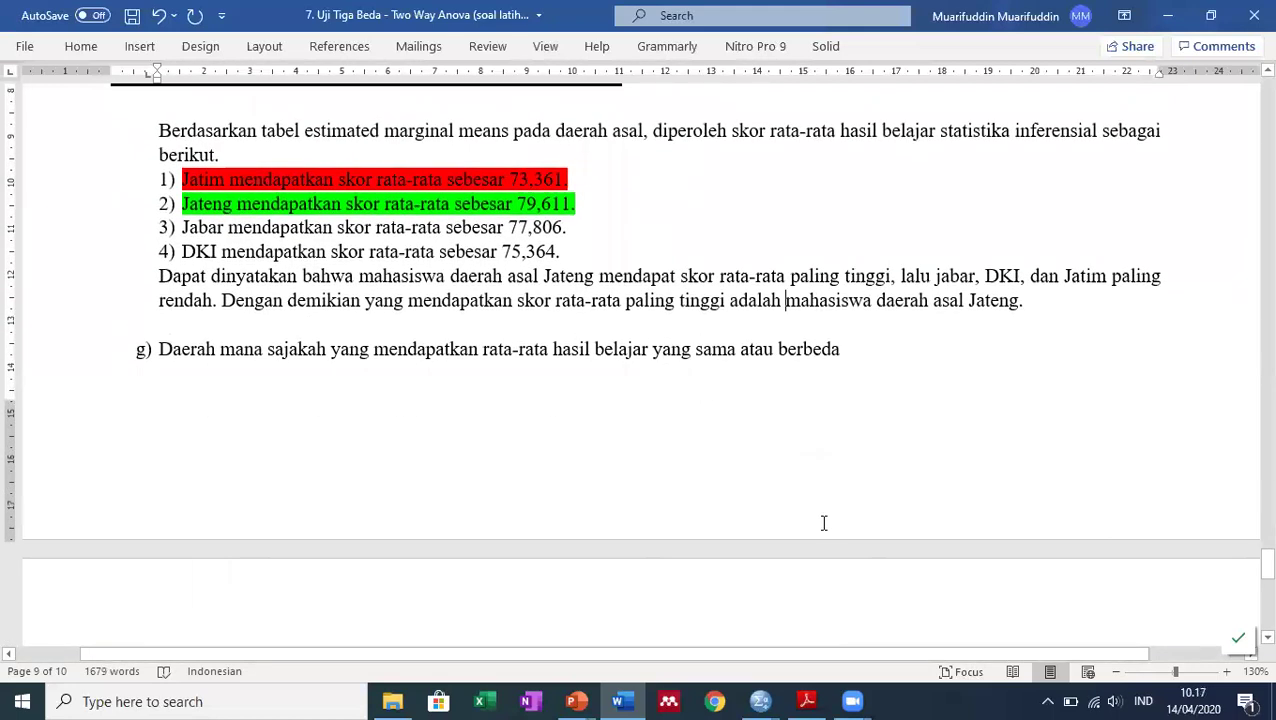
scroll(636, 444, "up", 2)
key("Return")
key("Return")
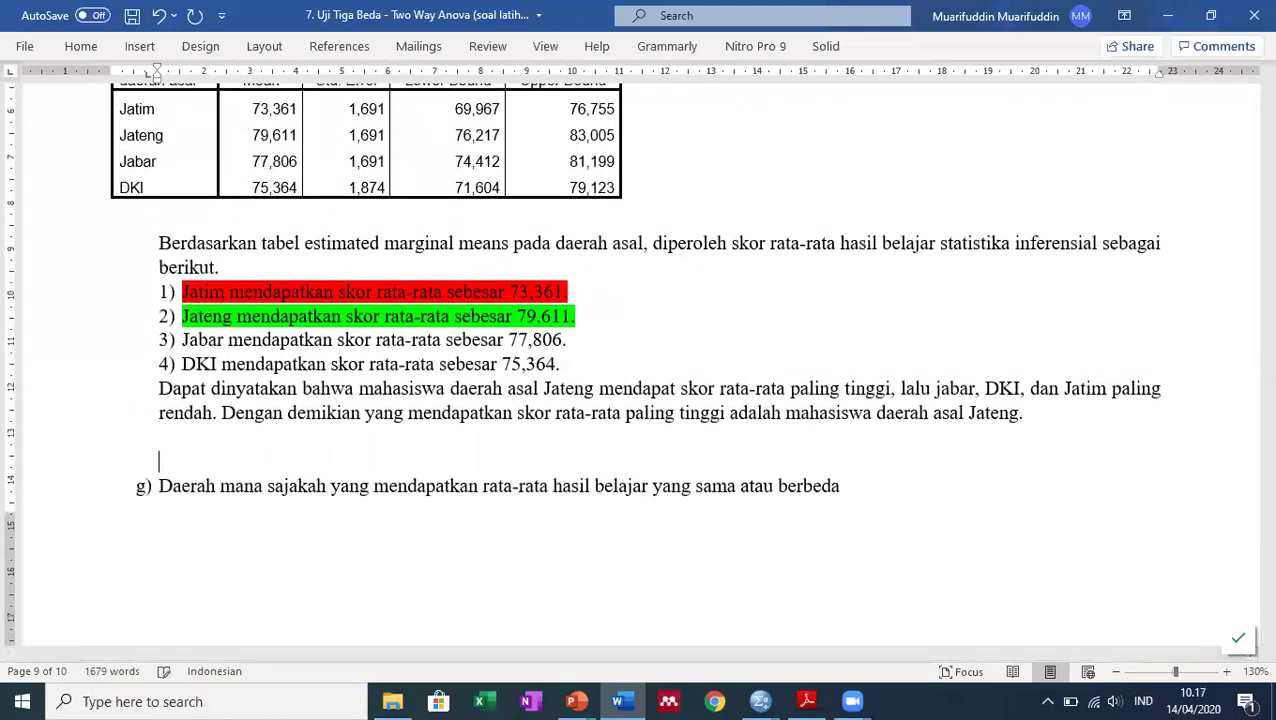
scroll(617, 474, "down", 5)
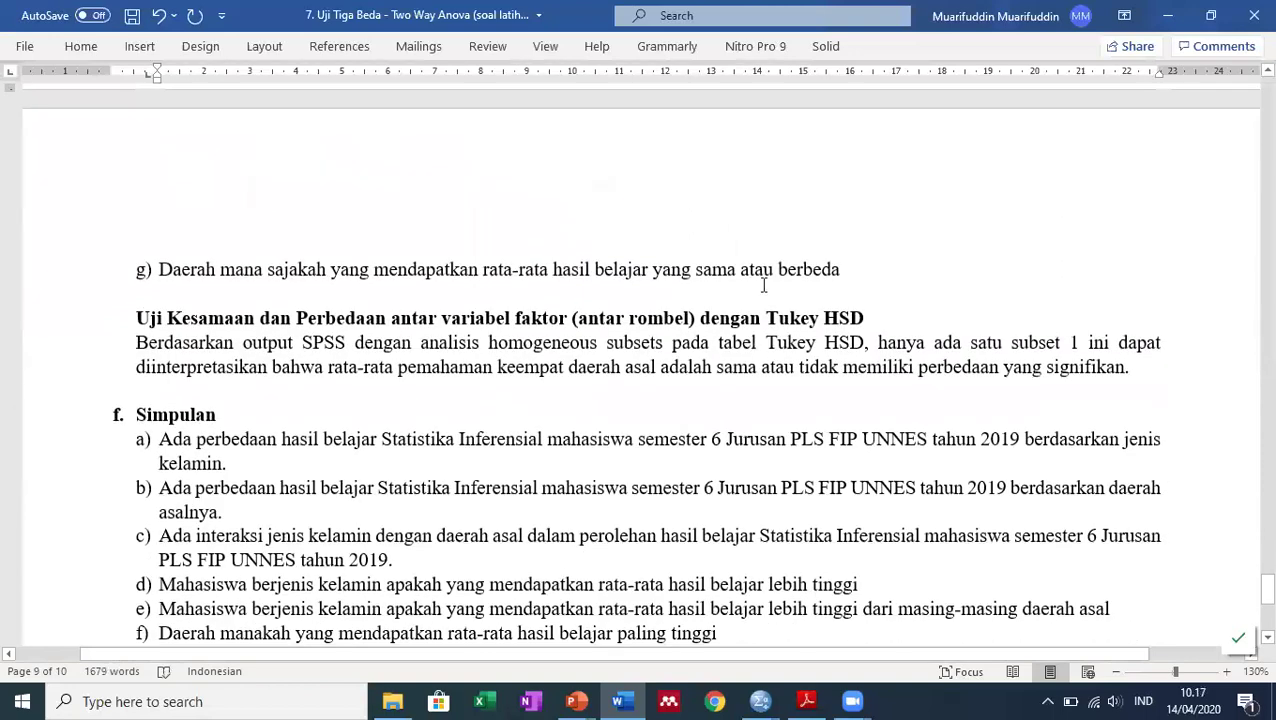
left_click(763, 283)
key("Return")
key("Return")
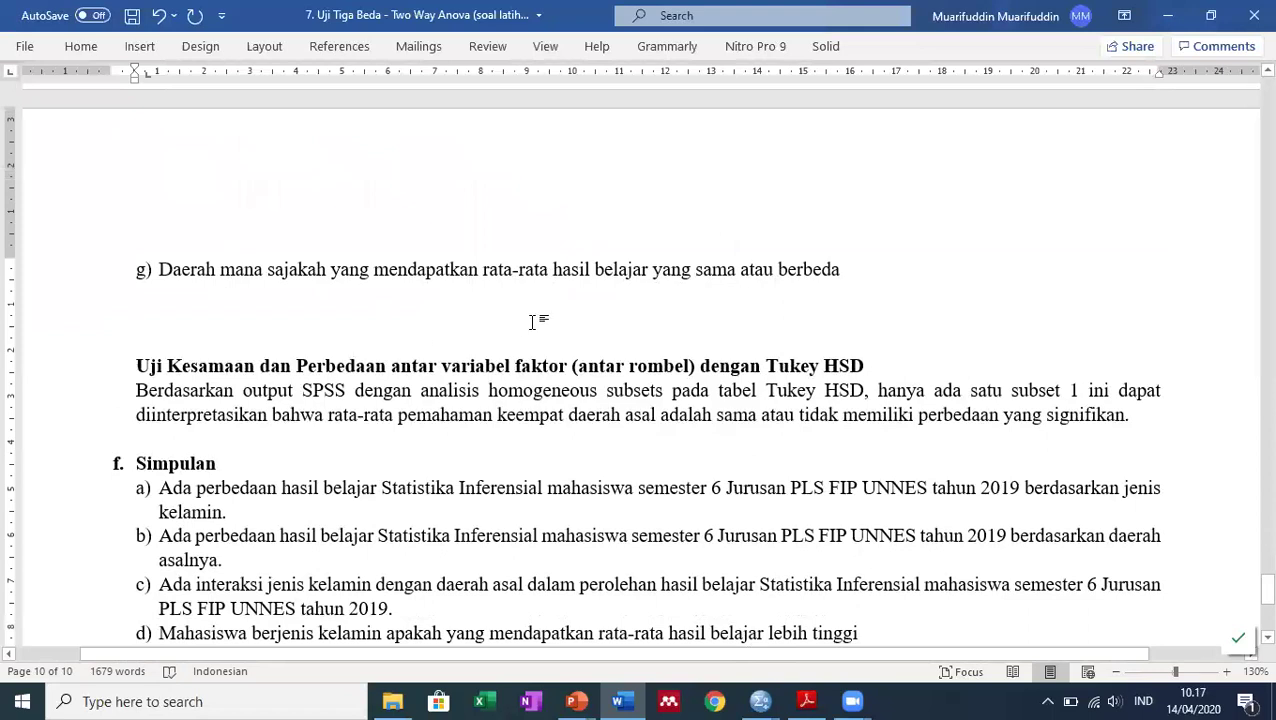
key("Delete")
key("Delete")
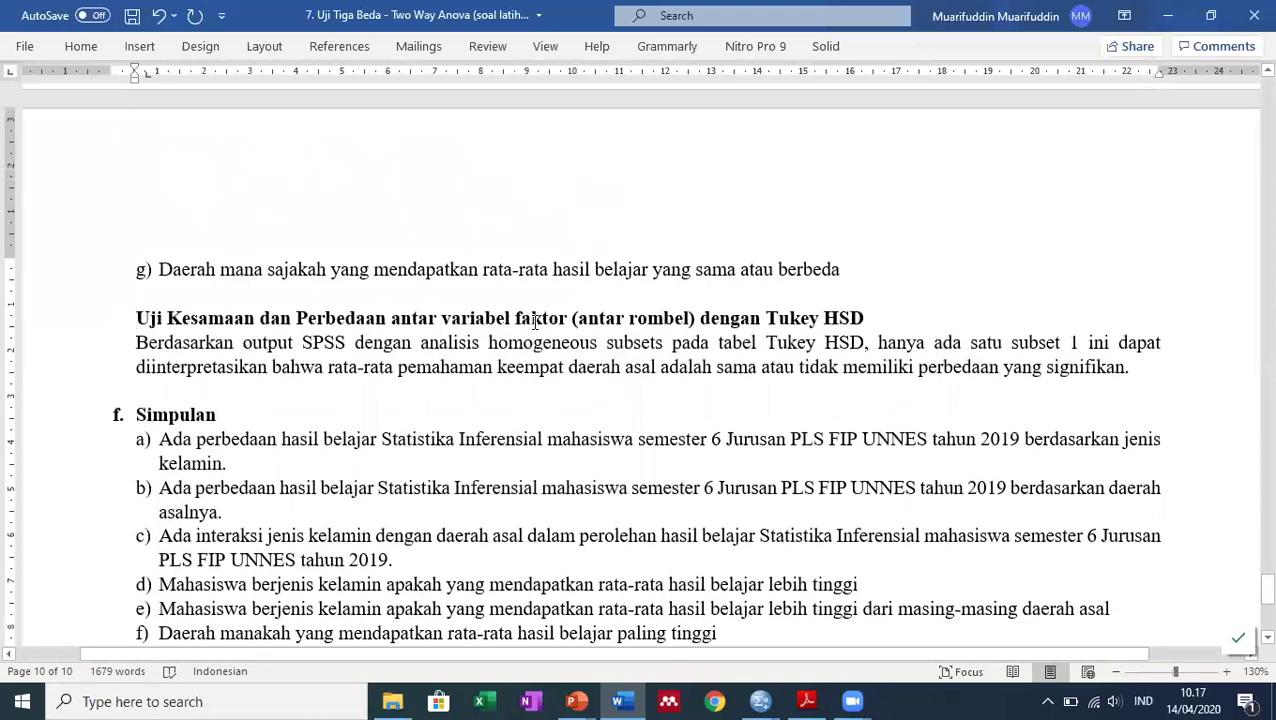
key("Delete")
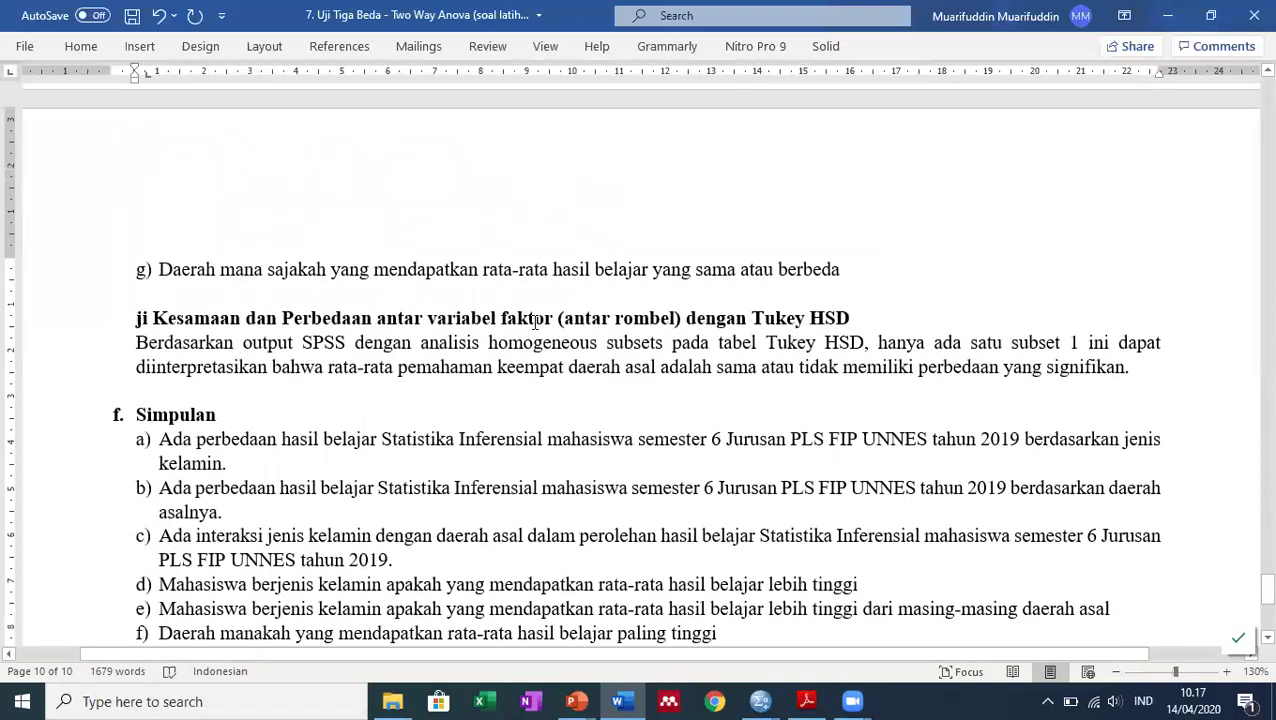
type("U")
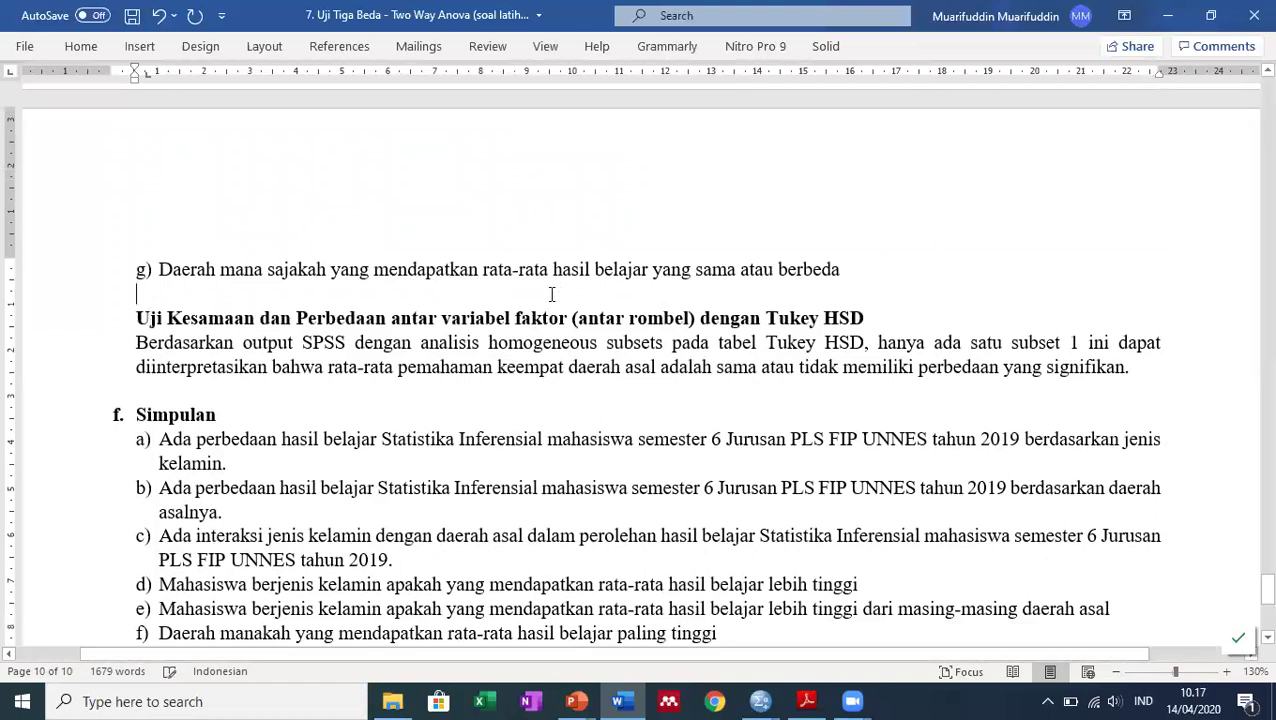
Remove the blank line above the Tukey HSD heading and add empty lines between that heading and its paragraph.
key("Delete")
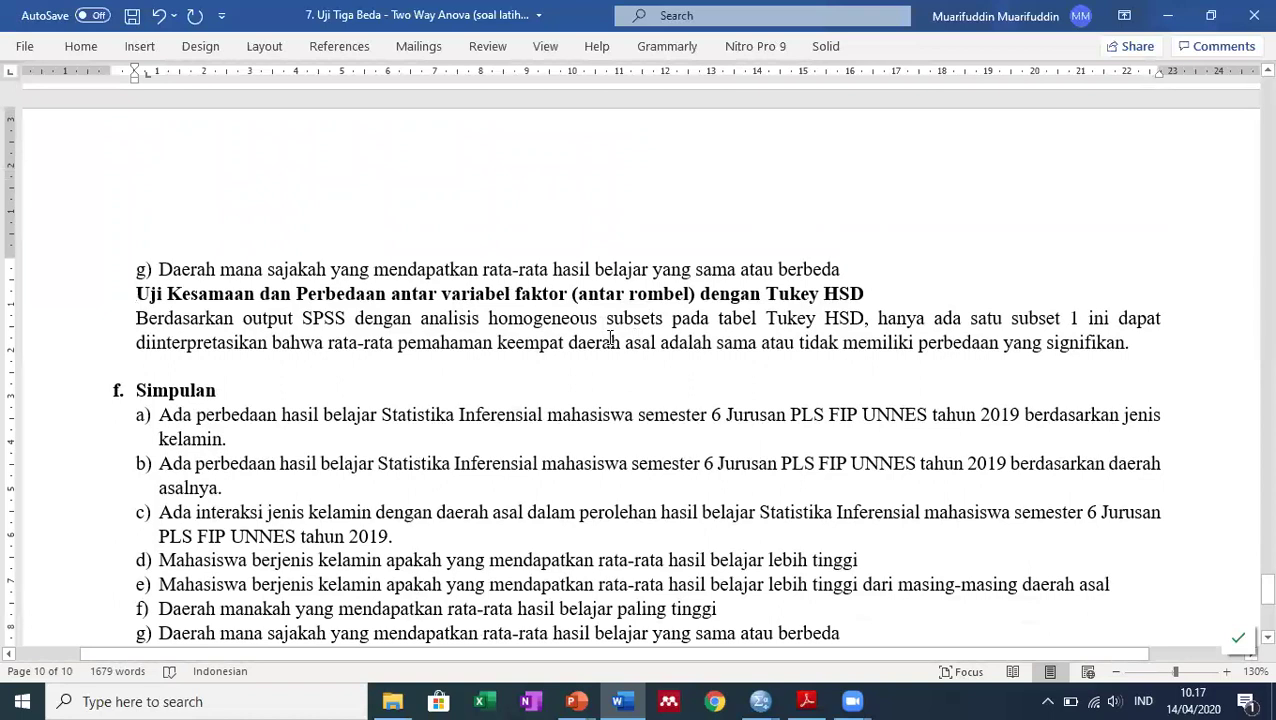
left_click(885, 292)
key("Return")
key("Return")
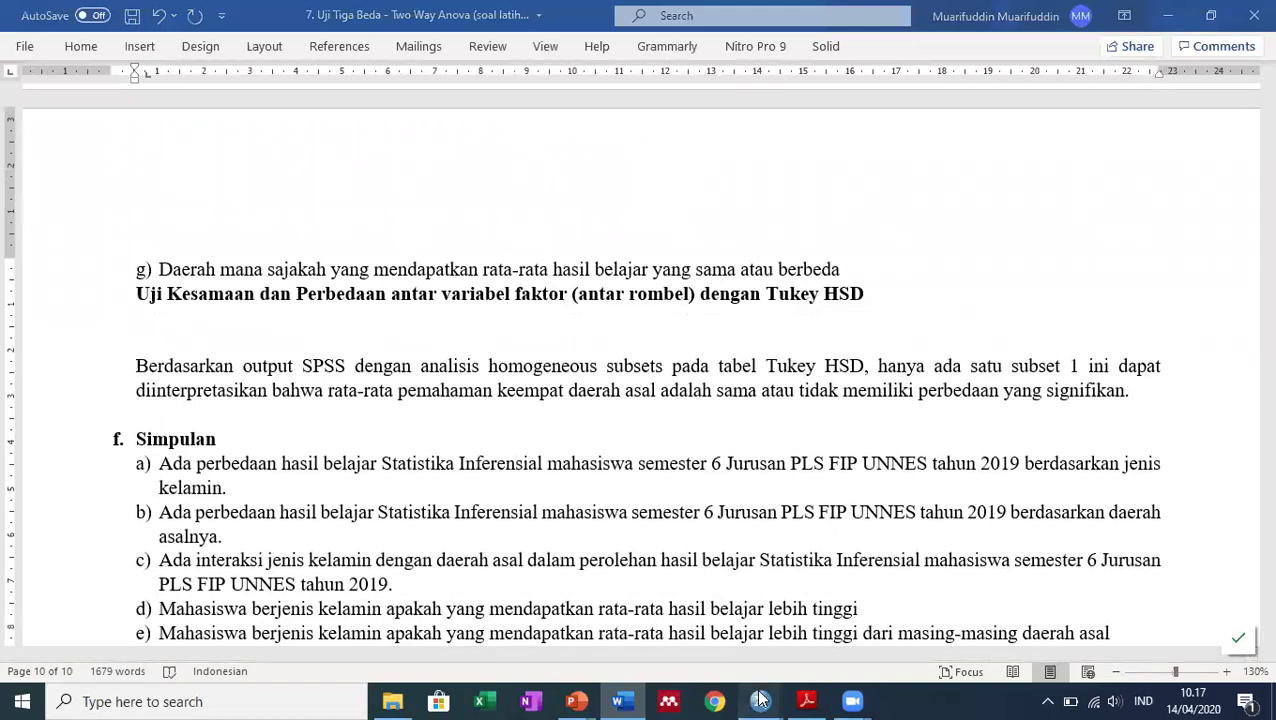
Switch to the SPSS output viewer and look through the whole output for the Tukey HSD homogeneous subsets table.
mouse_move(760, 701)
left_click(816, 643)
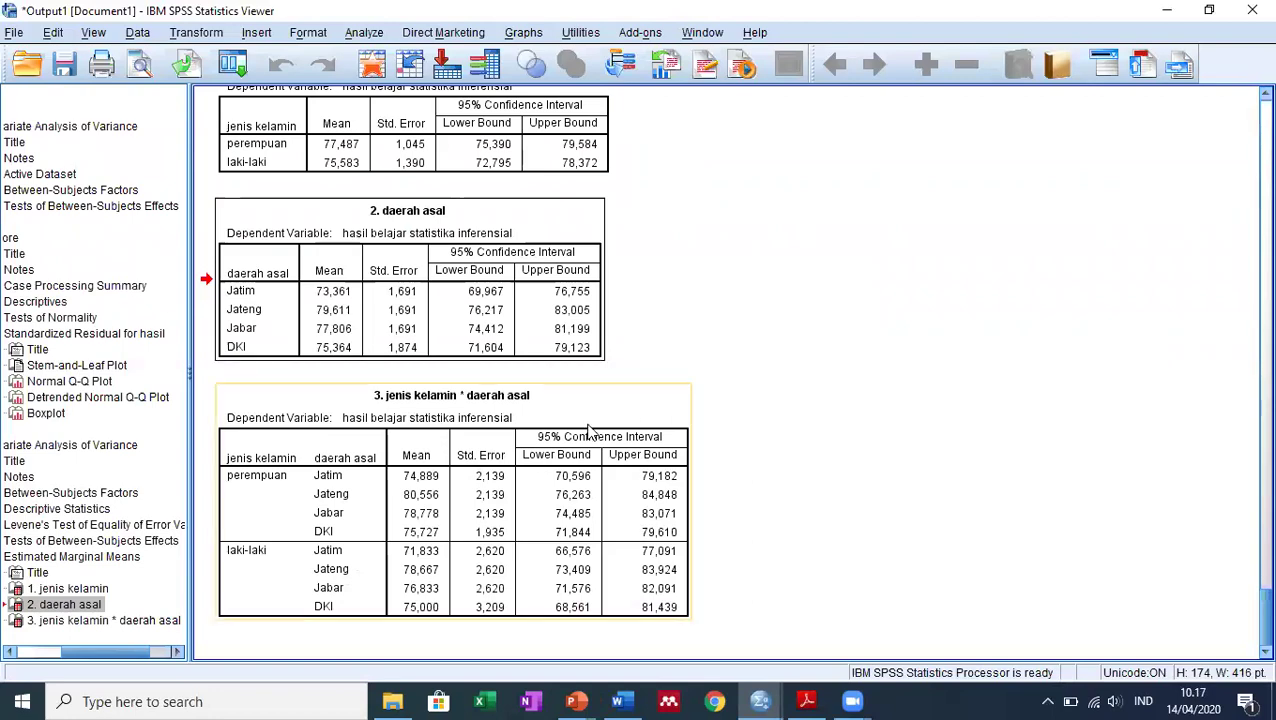
scroll(606, 447, "up", 8)
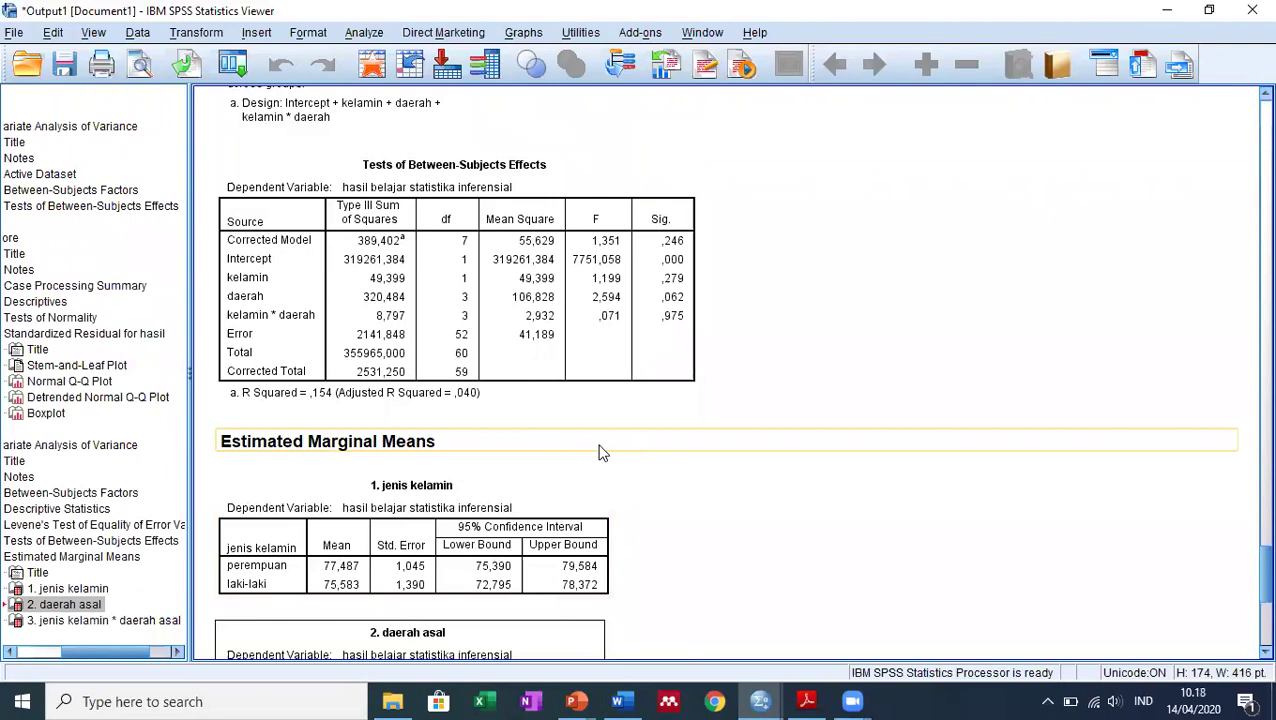
scroll(602, 452, "up", 8)
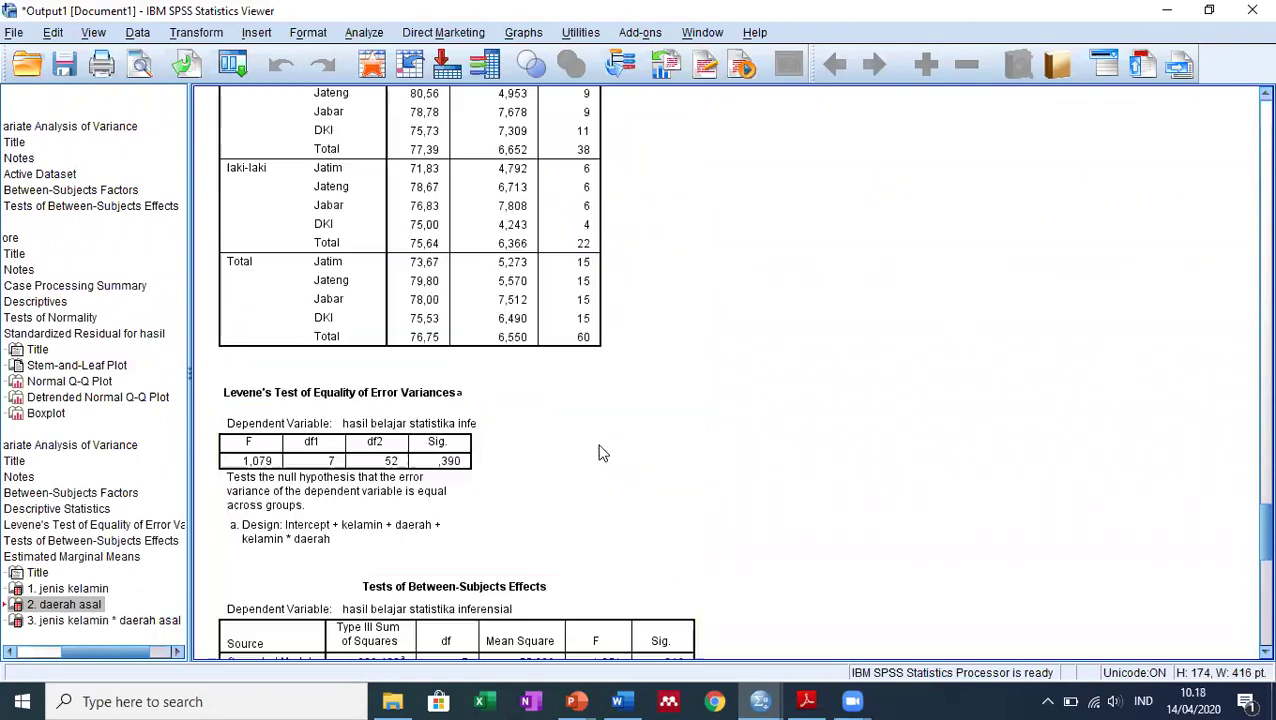
scroll(602, 452, "down", 16)
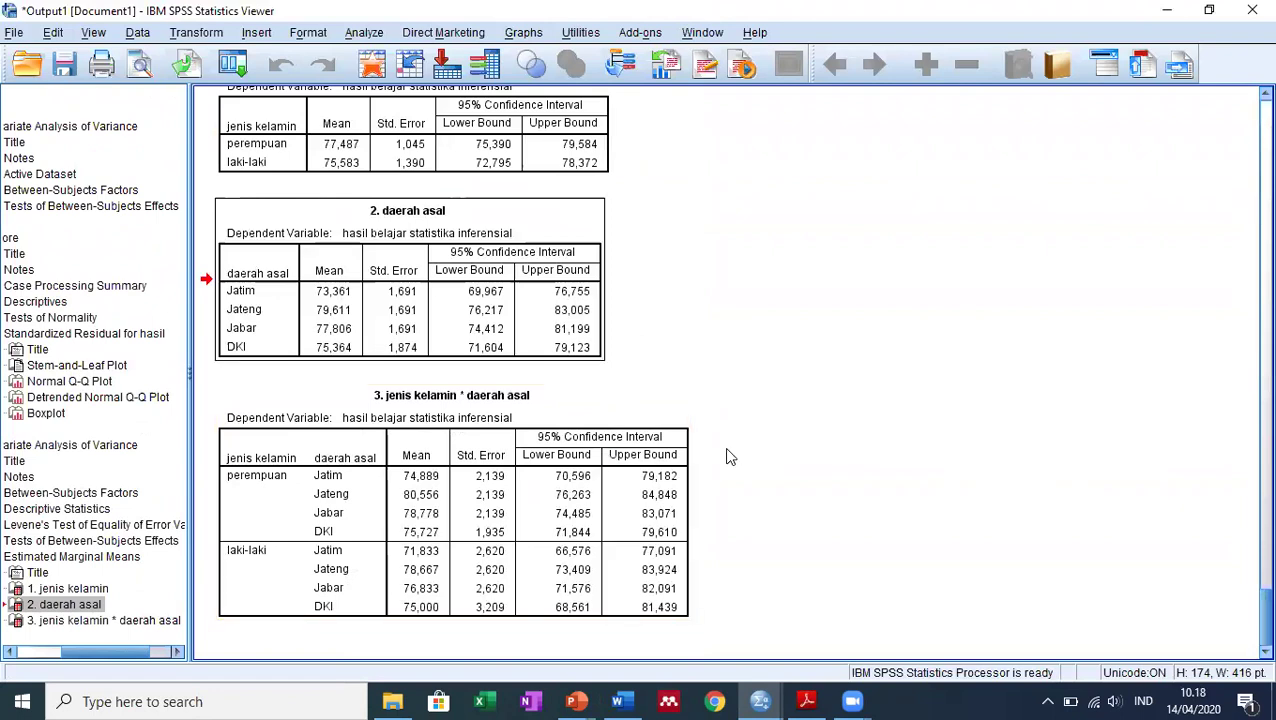
scroll(637, 492, "up", 5)
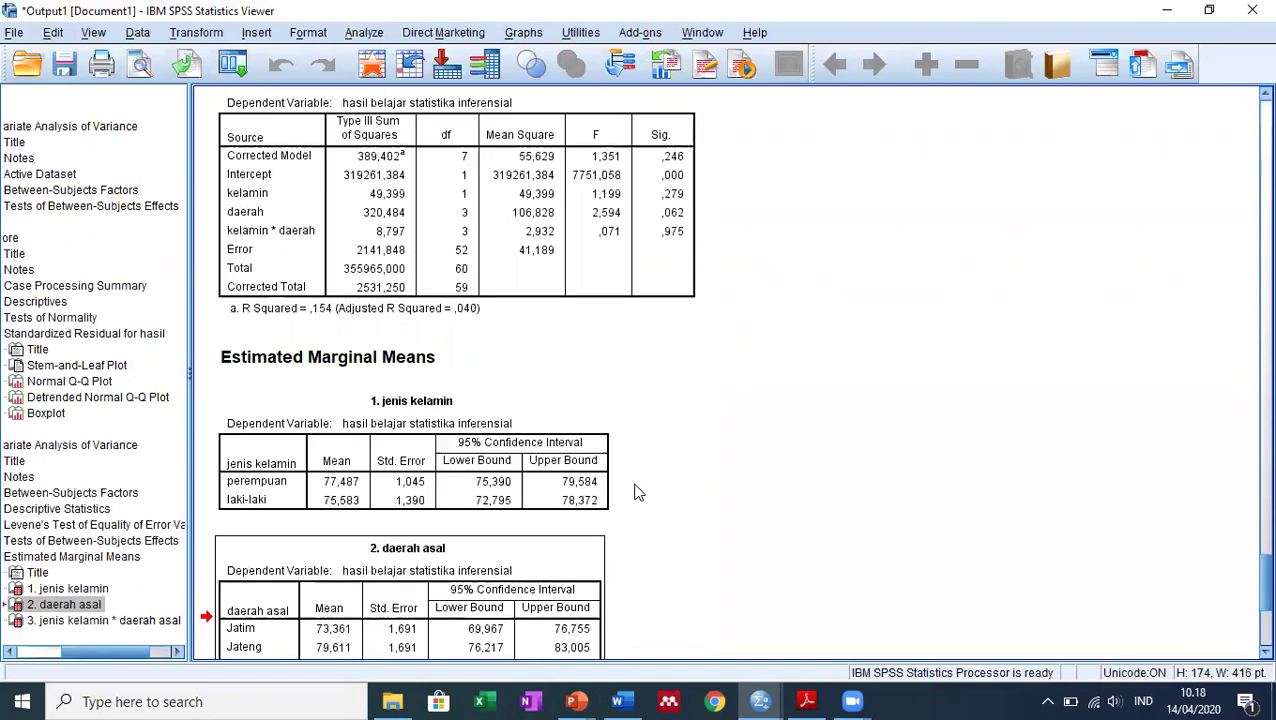
scroll(638, 490, "up", 7)
scroll(609, 493, "up", 13)
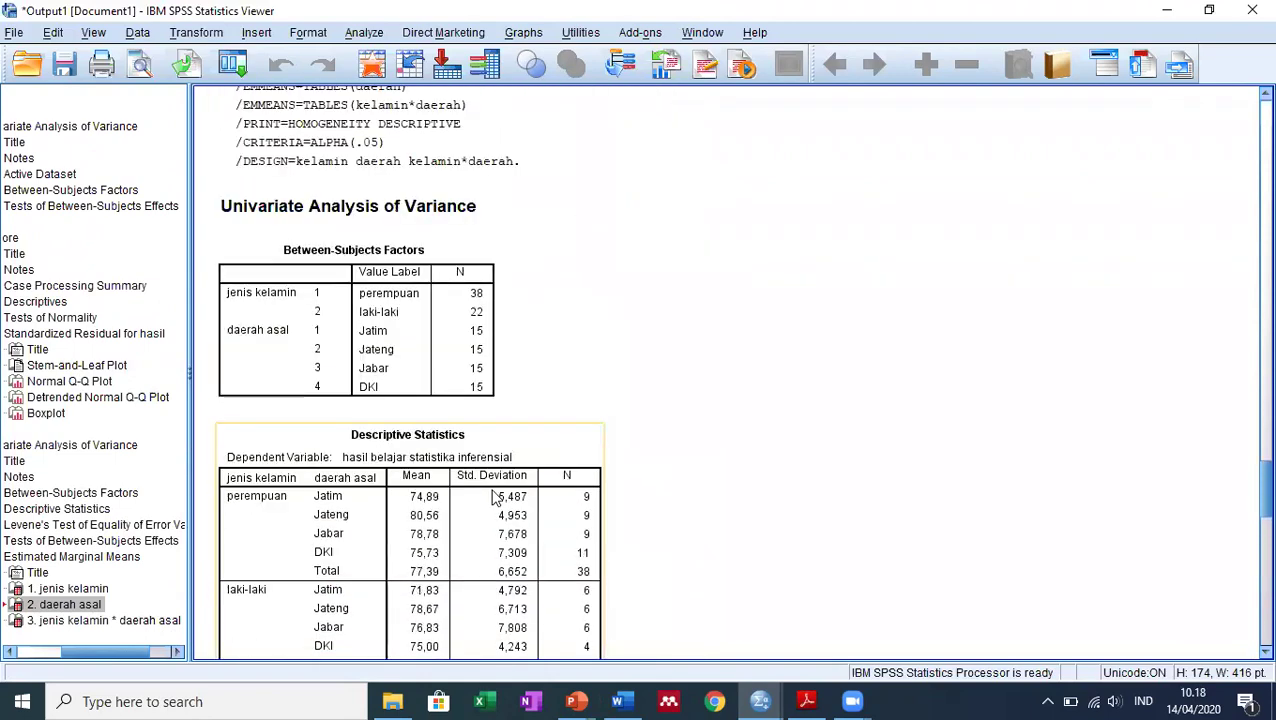
scroll(492, 497, "up", 15)
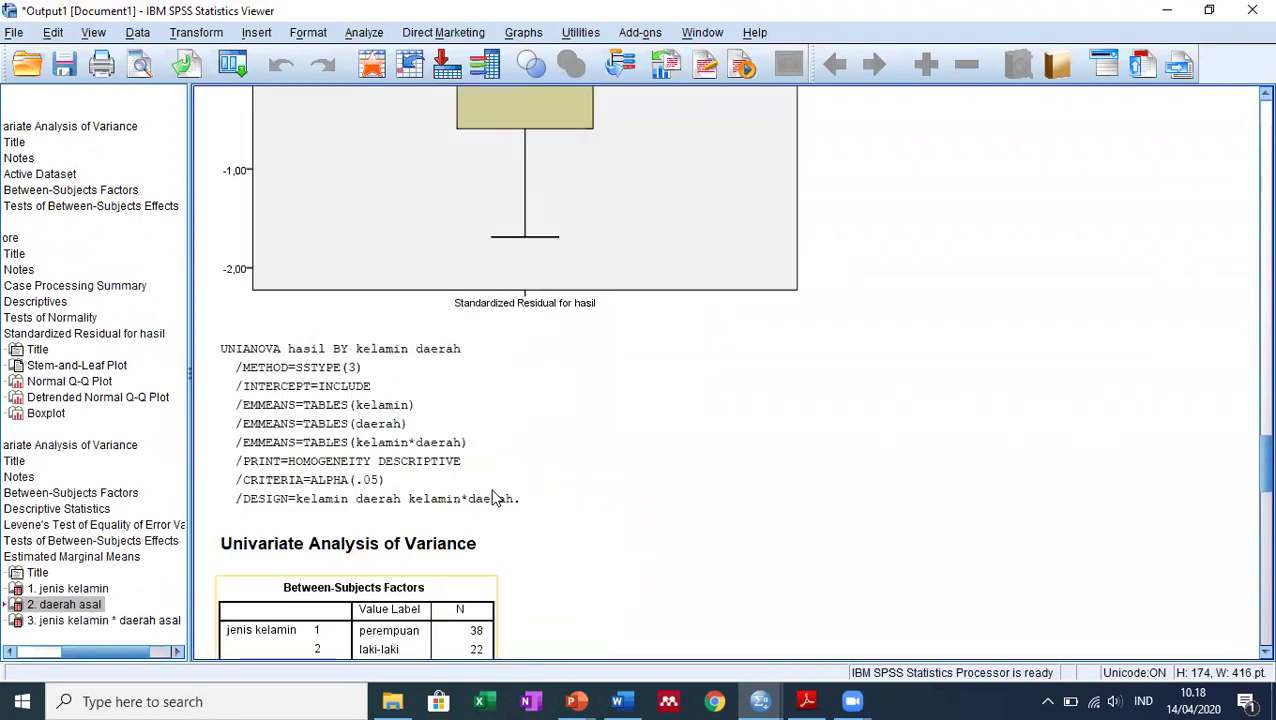
scroll(492, 497, "up", 10)
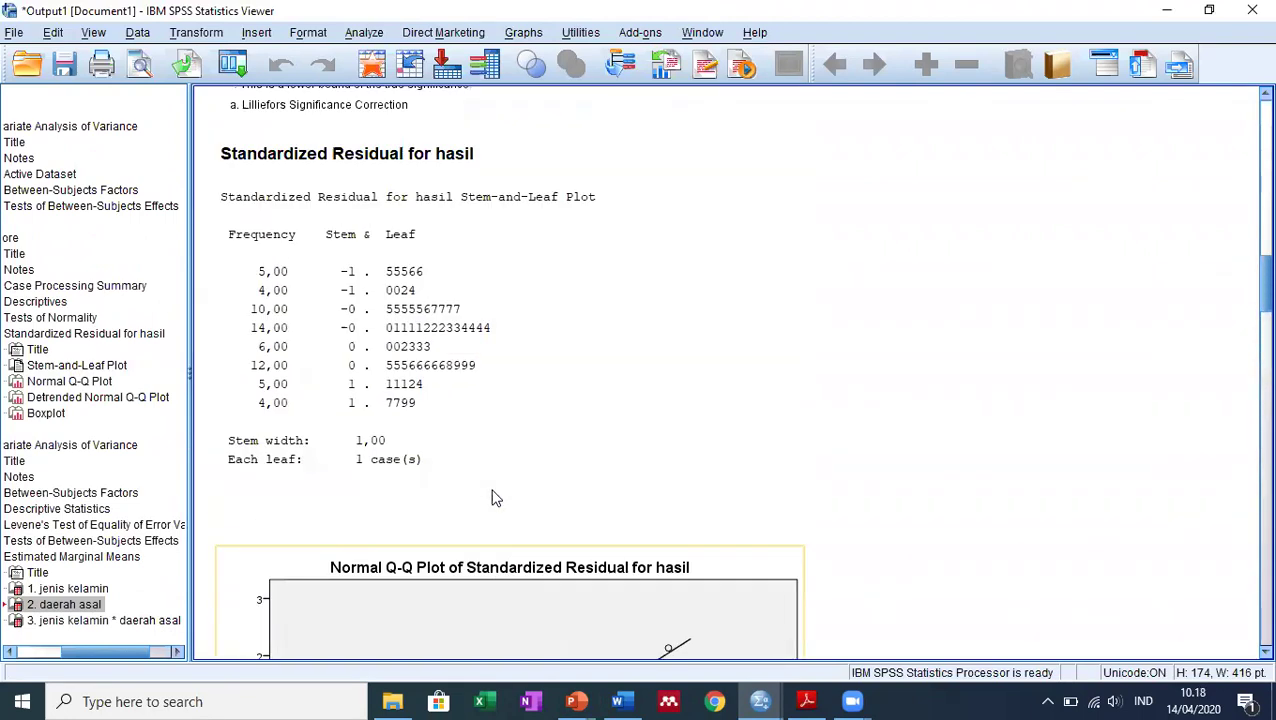
scroll(492, 497, "up", 10)
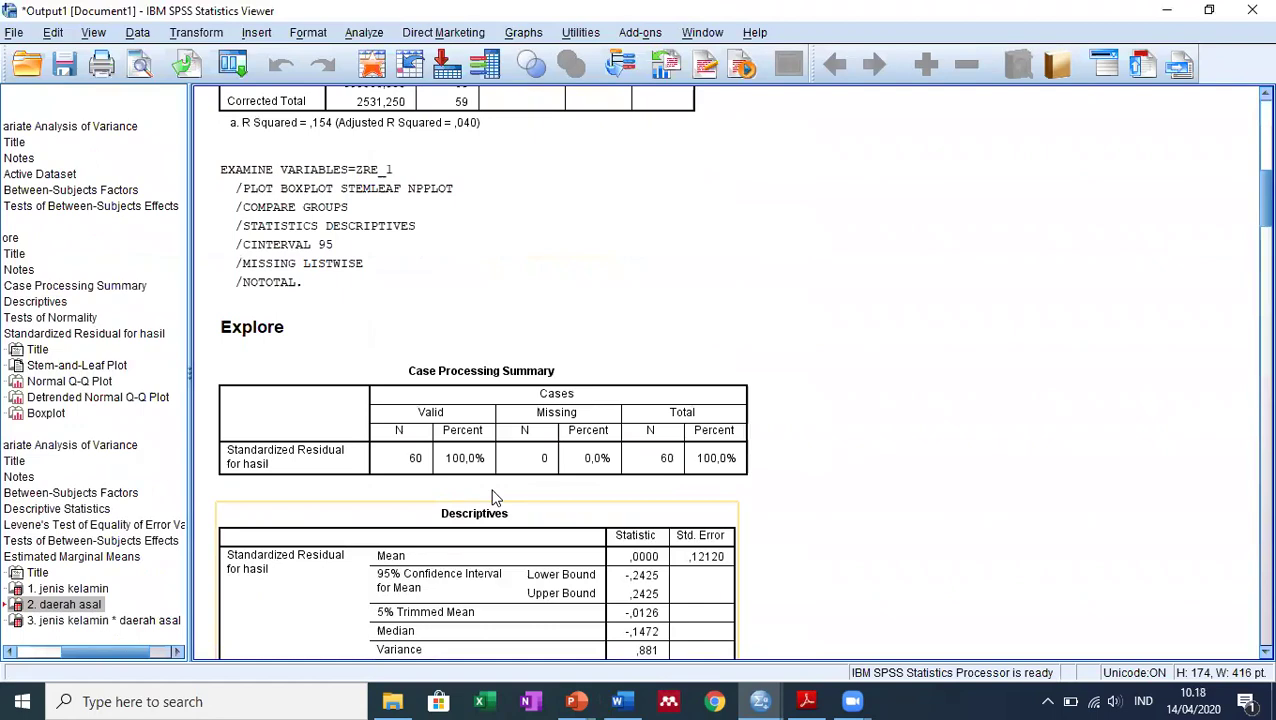
scroll(492, 497, "up", 2)
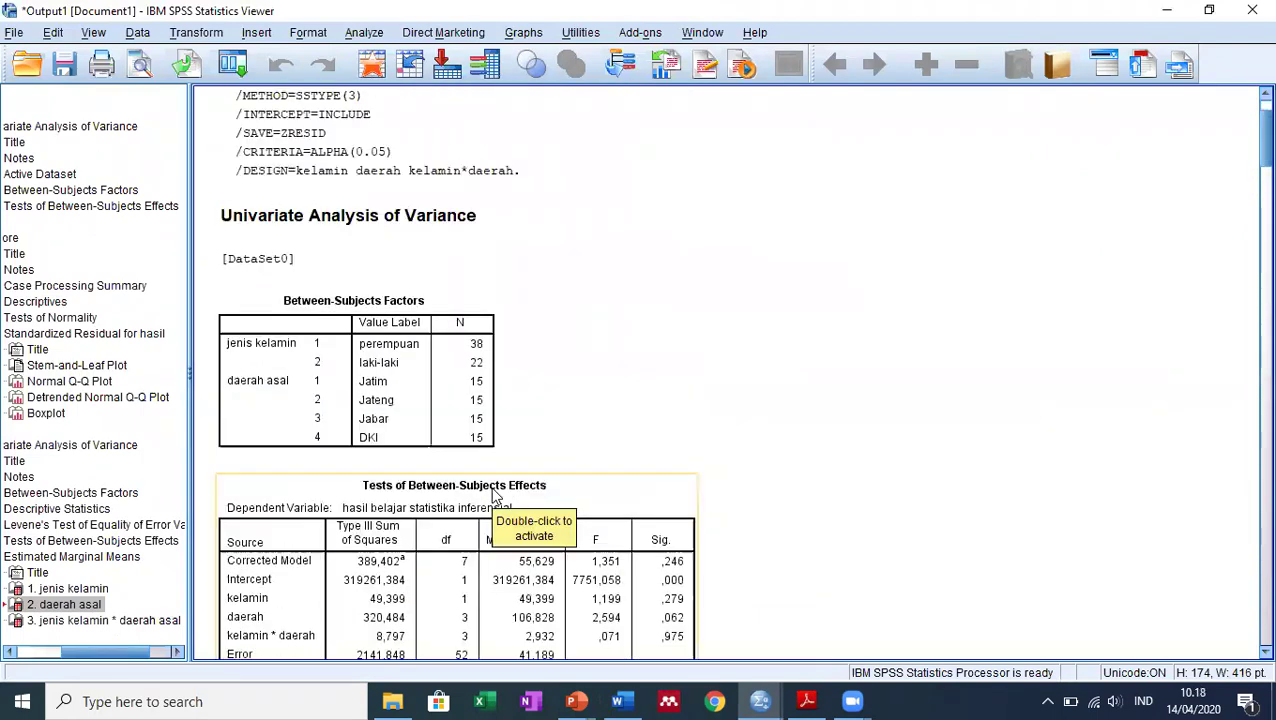
scroll(492, 497, "up", 2)
scroll(492, 497, "down", 20)
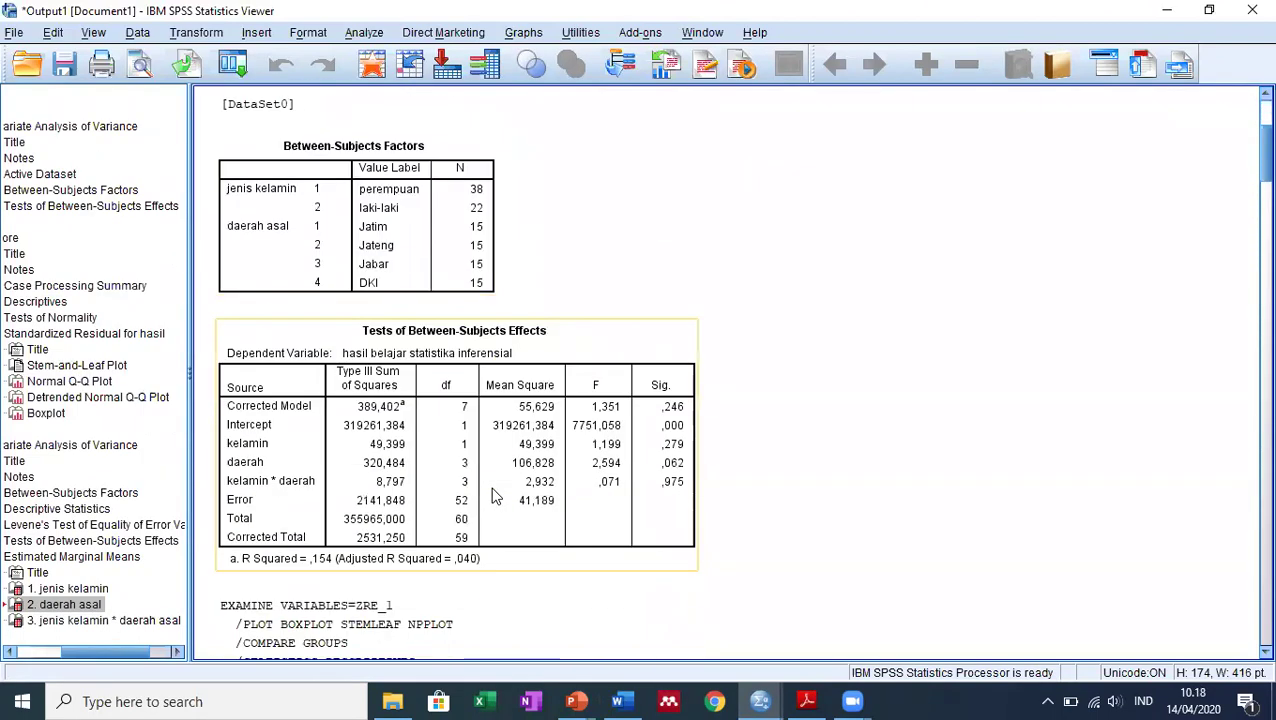
scroll(497, 497, "down", 20)
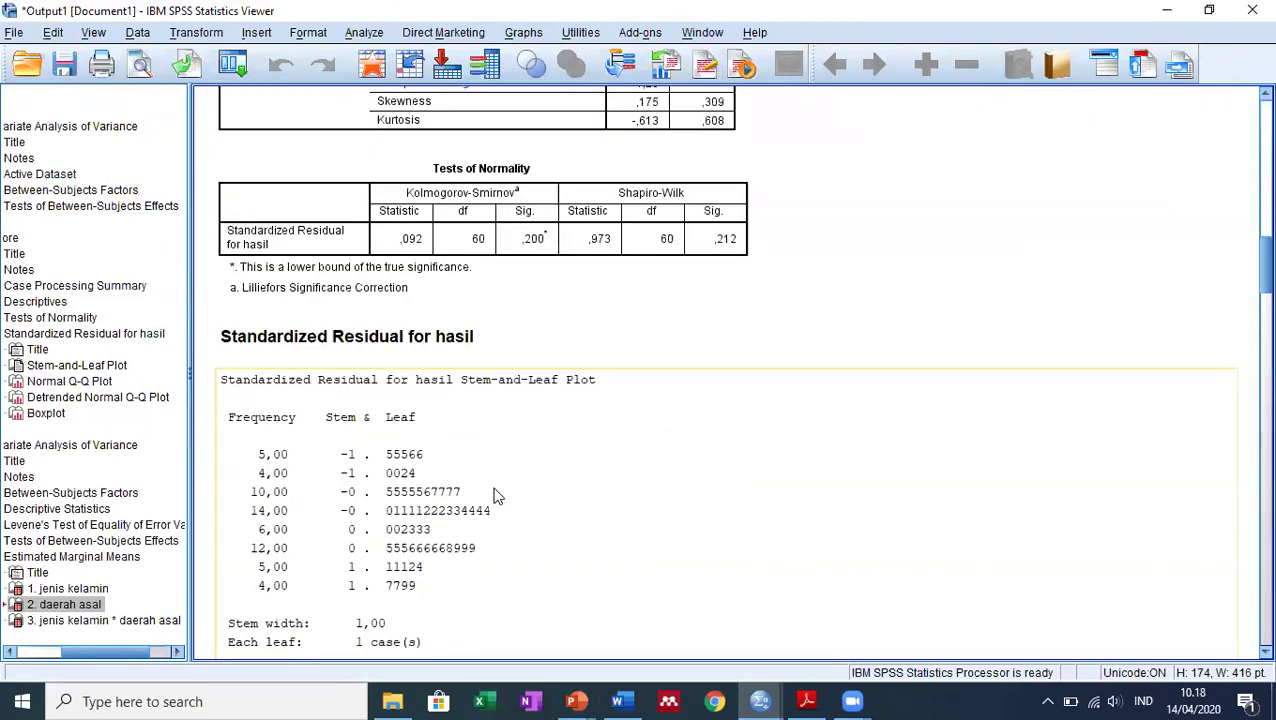
scroll(506, 502, "down", 3)
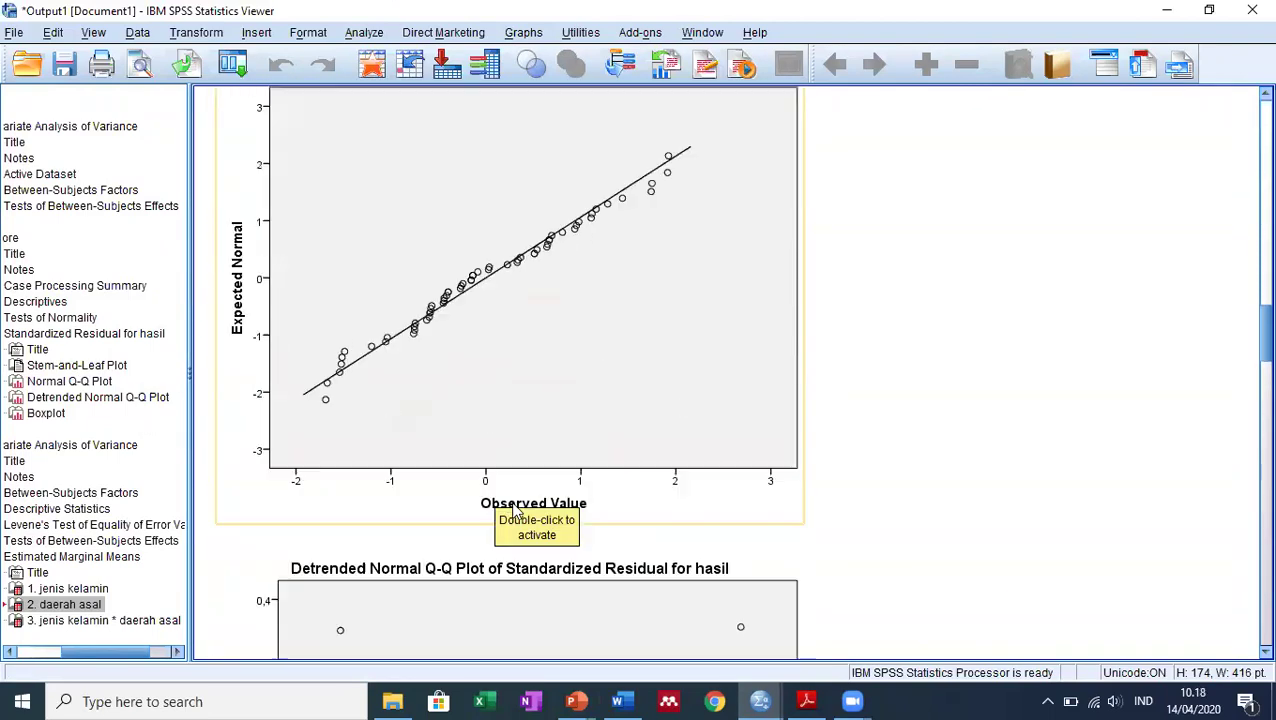
scroll(515, 512, "down", 20)
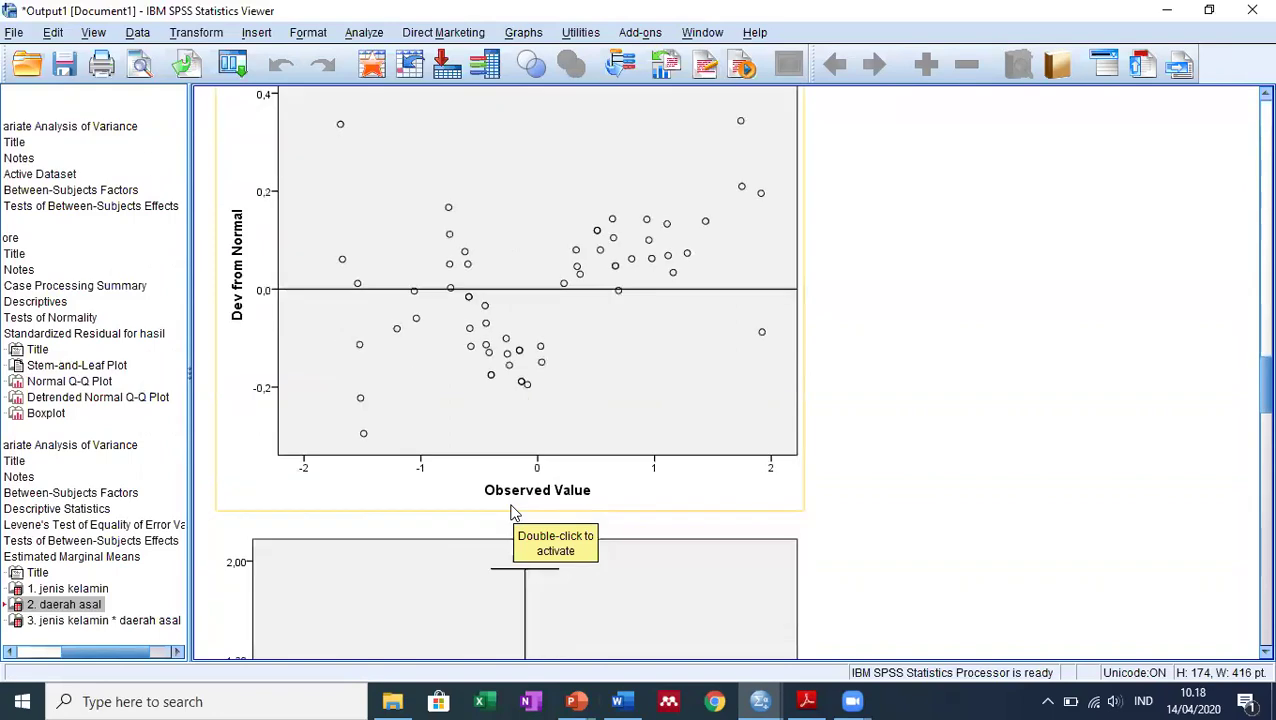
scroll(512, 512, "down", 18)
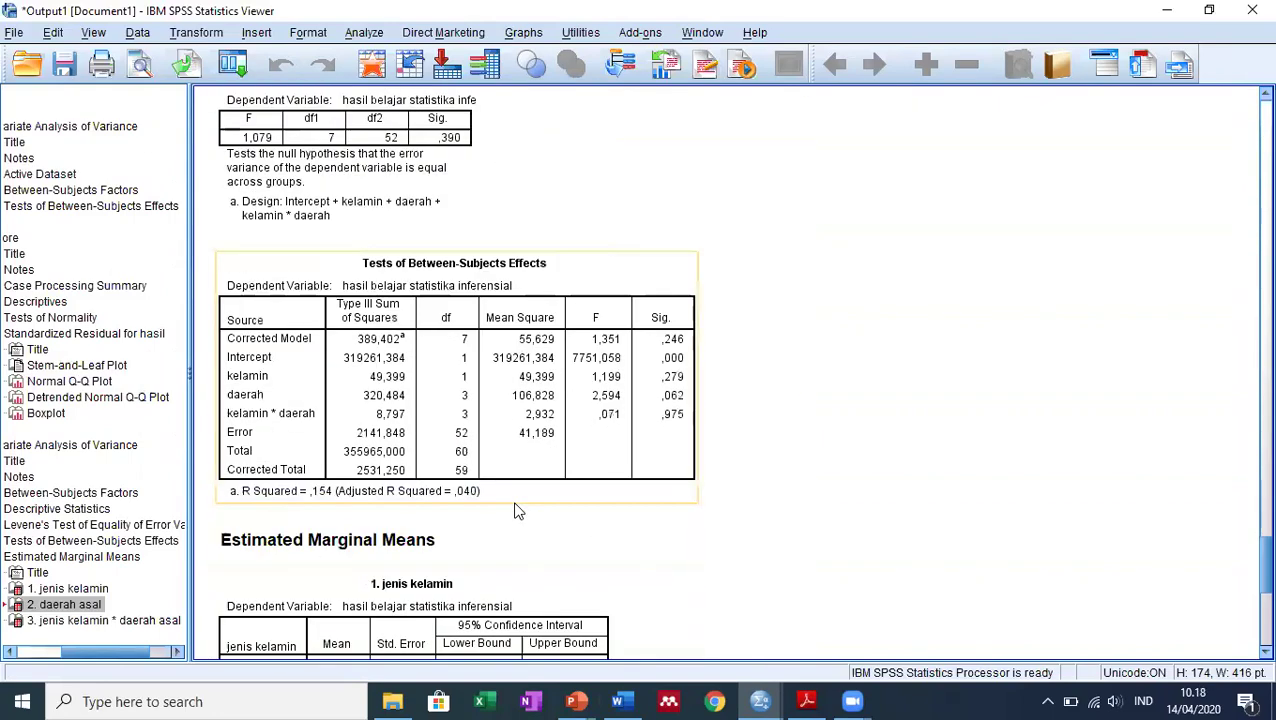
scroll(518, 512, "down", 2)
scroll(518, 512, "down", 2)
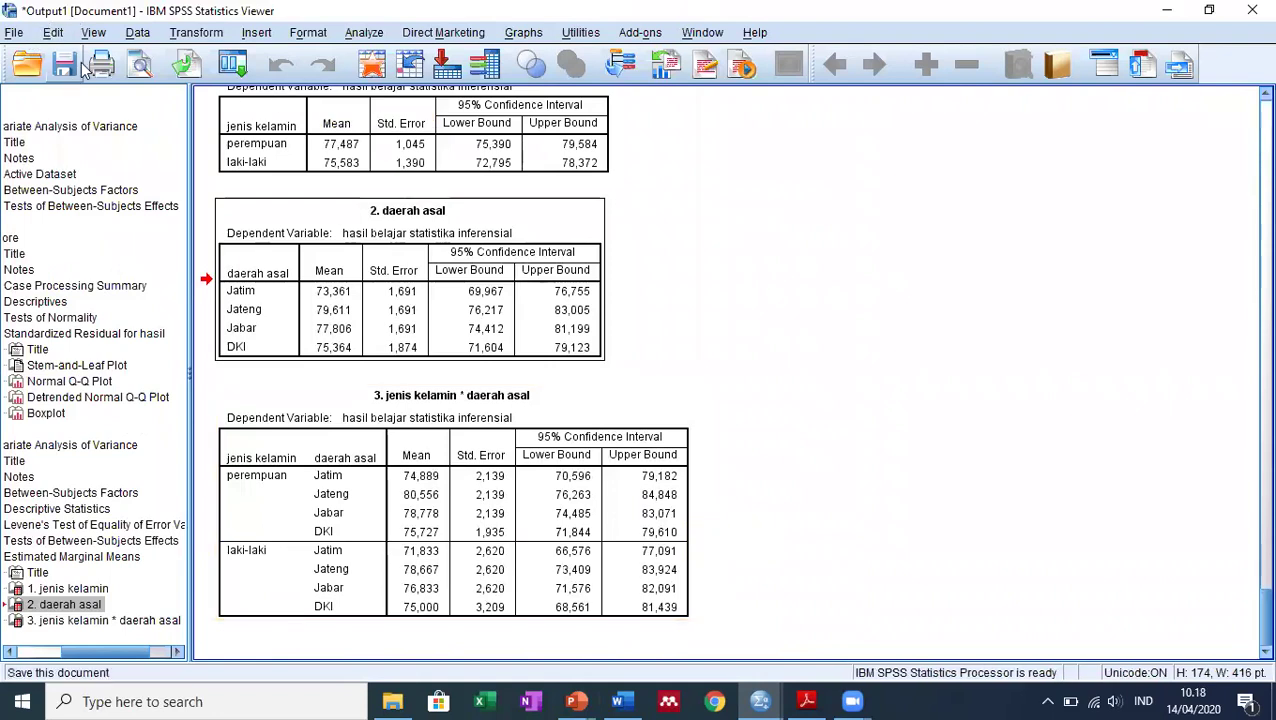
Switch to the SPSS Data Editor and open the Univariate analysis of the General Linear Model.
left_click(760, 701)
left_click(652, 632)
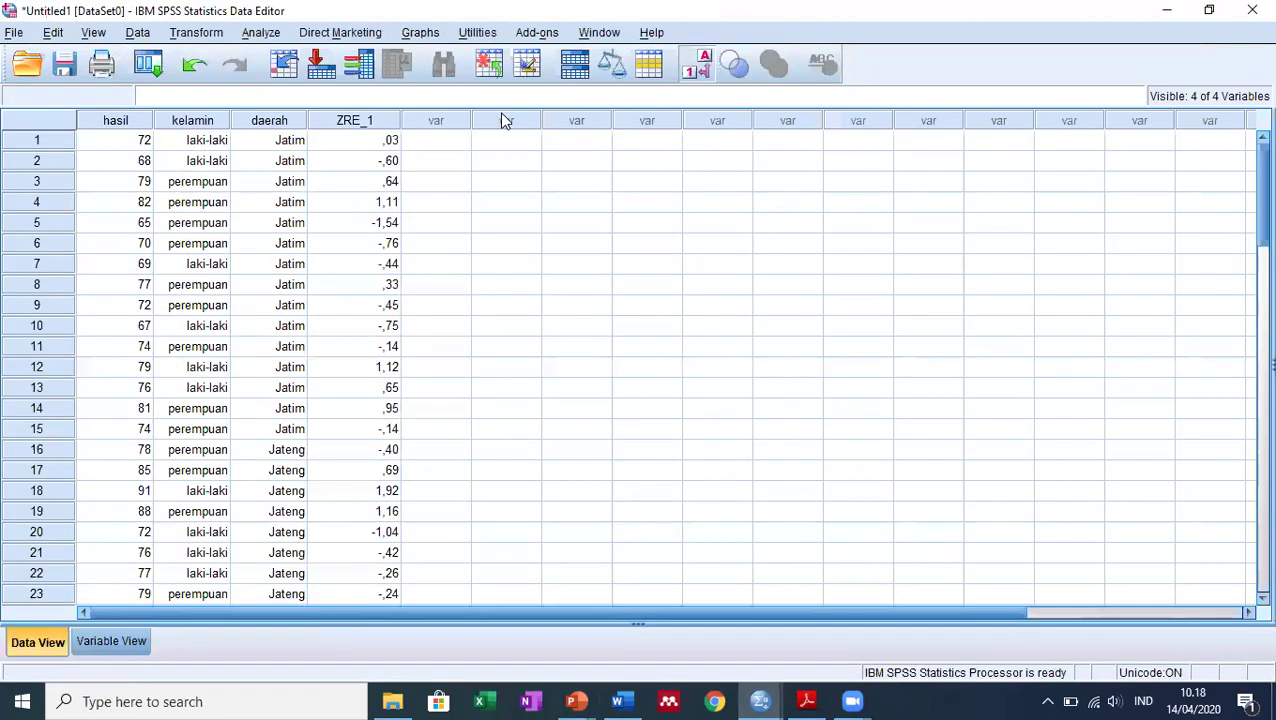
left_click(272, 36)
mouse_move(370, 148)
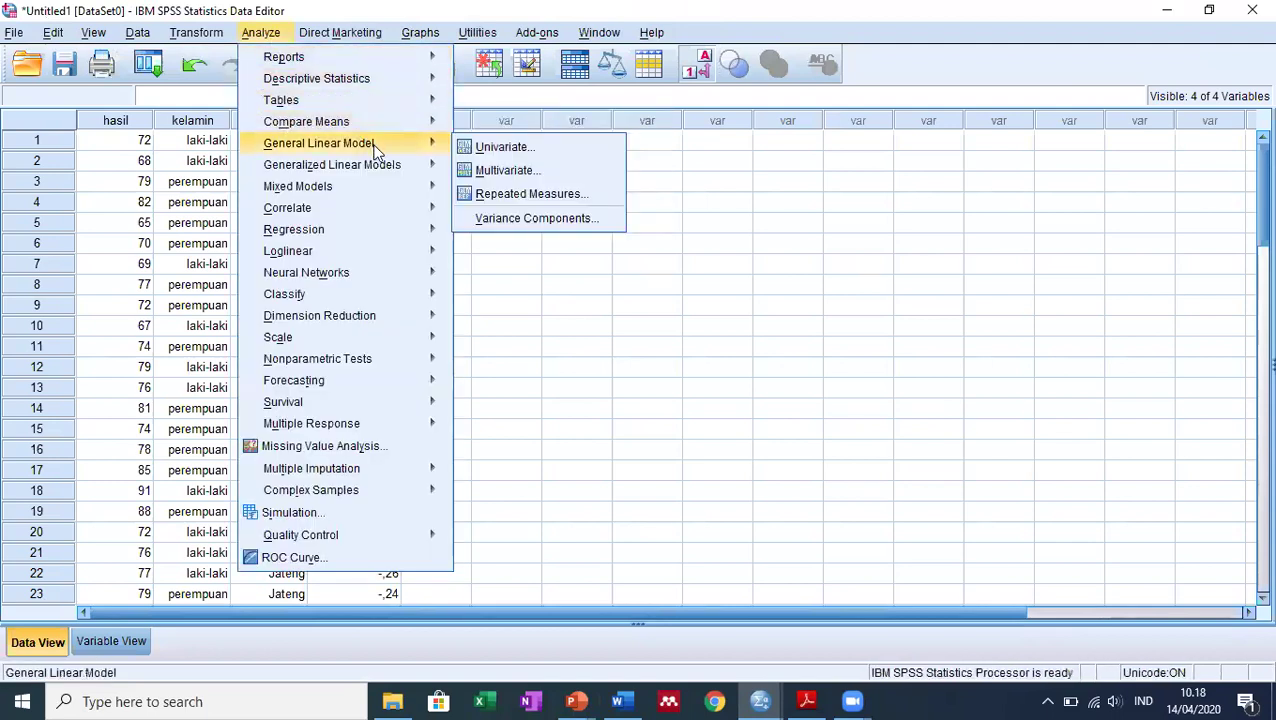
left_click(507, 150)
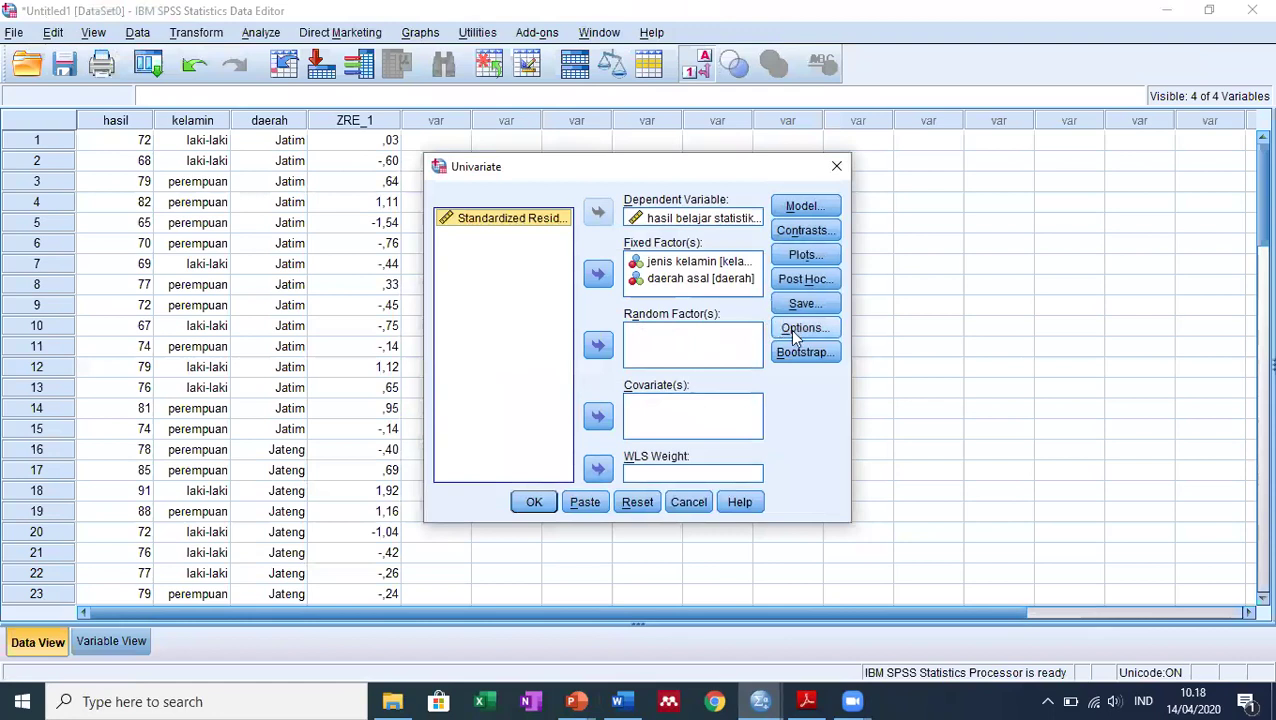
Switch the univariate model to Custom and add kelamin and daerah as separate main-effect terms.
left_click(806, 206)
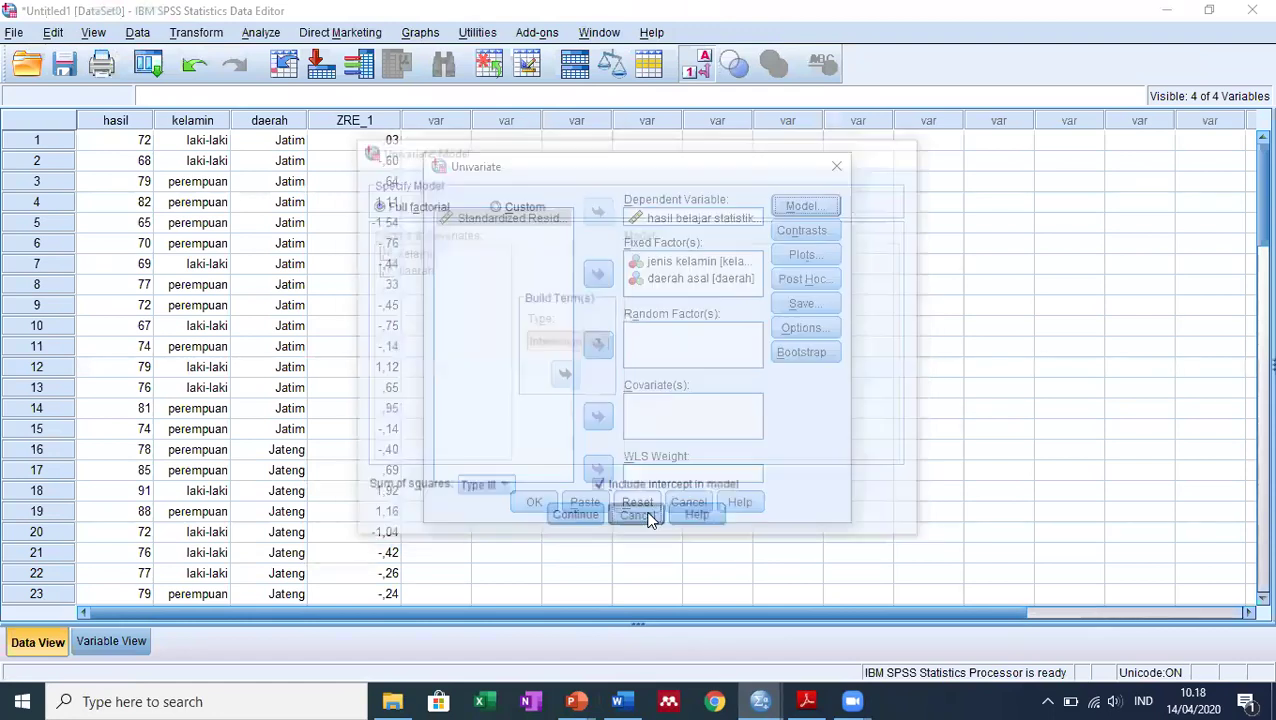
left_click(648, 517)
left_click(806, 207)
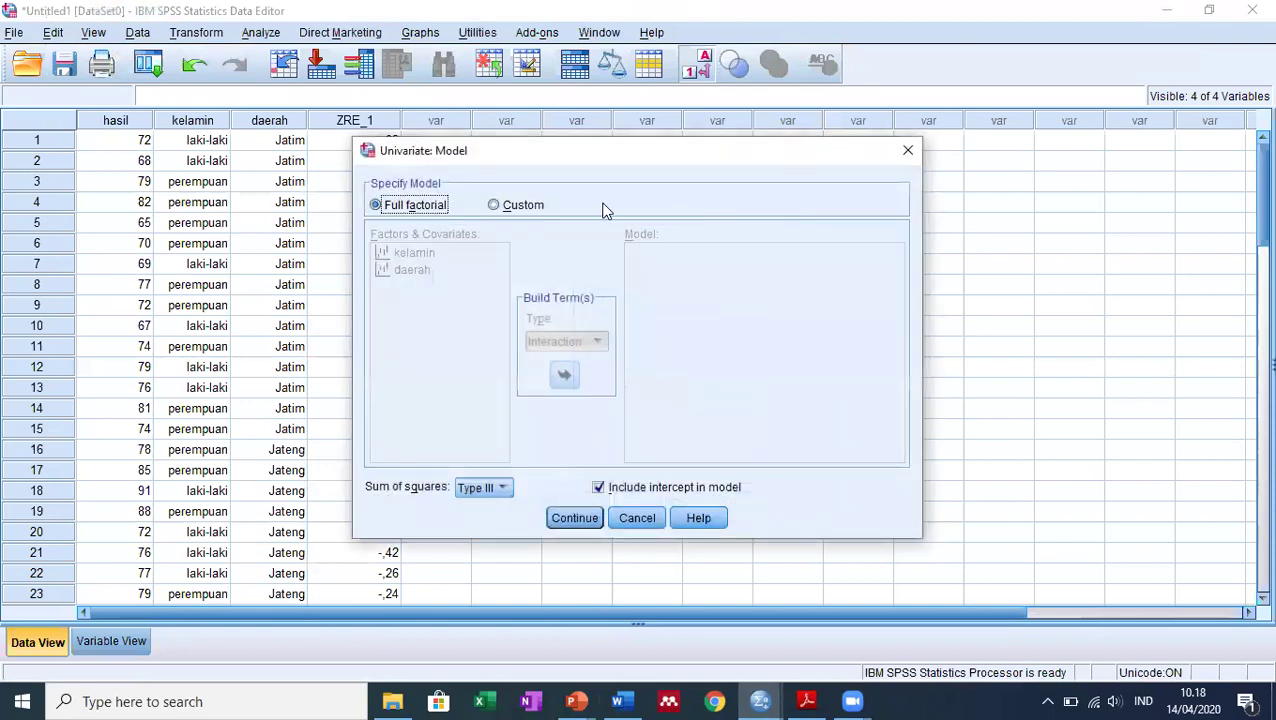
left_click(492, 205)
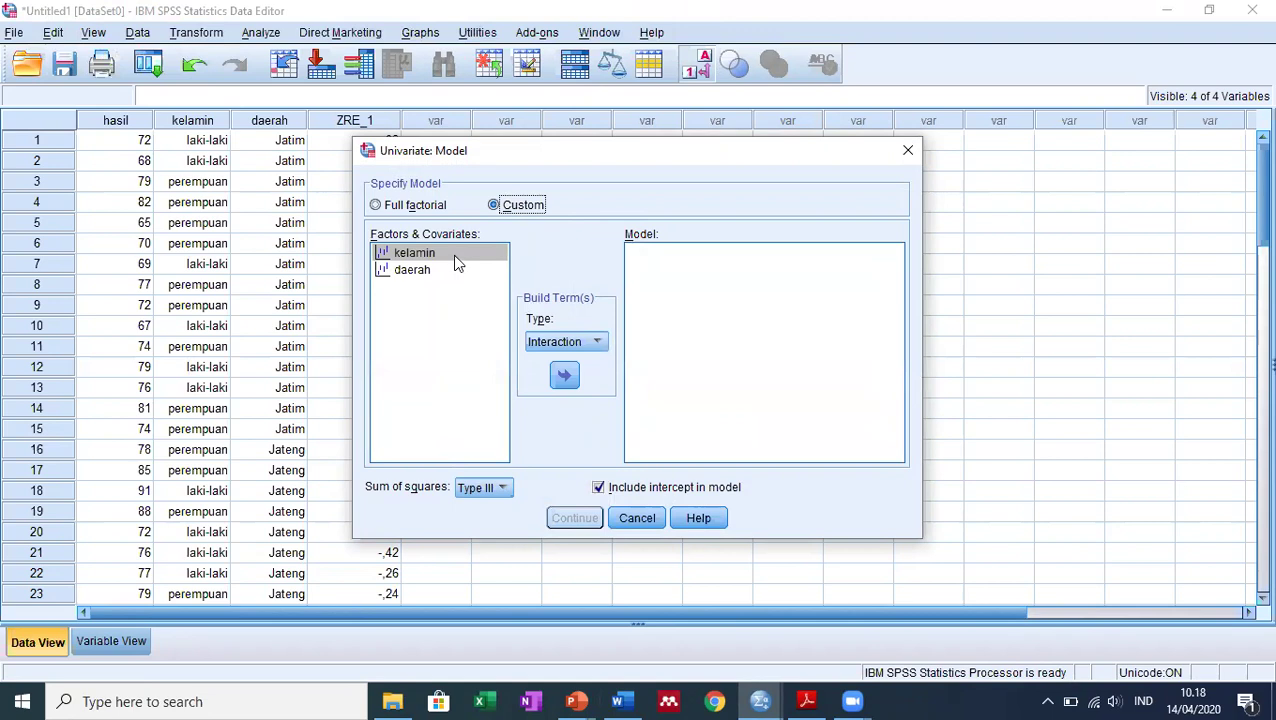
left_click(381, 268)
left_click(395, 254)
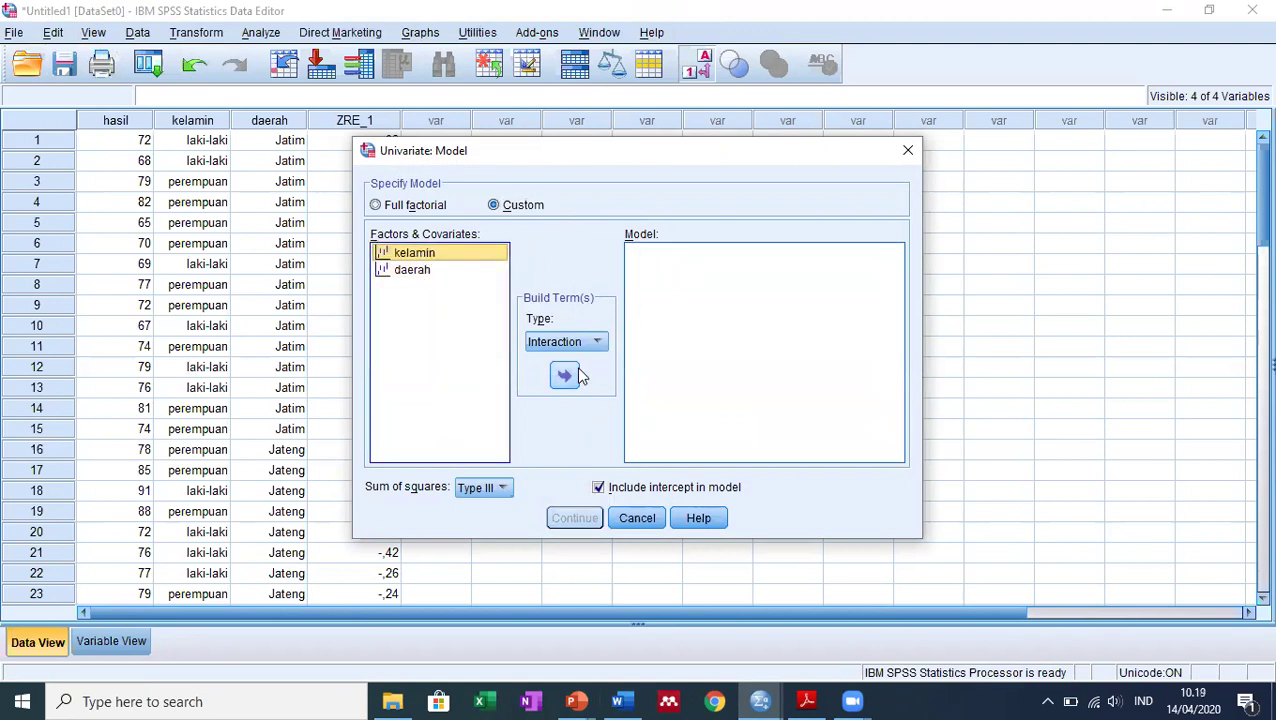
left_click(576, 372)
left_click(421, 272)
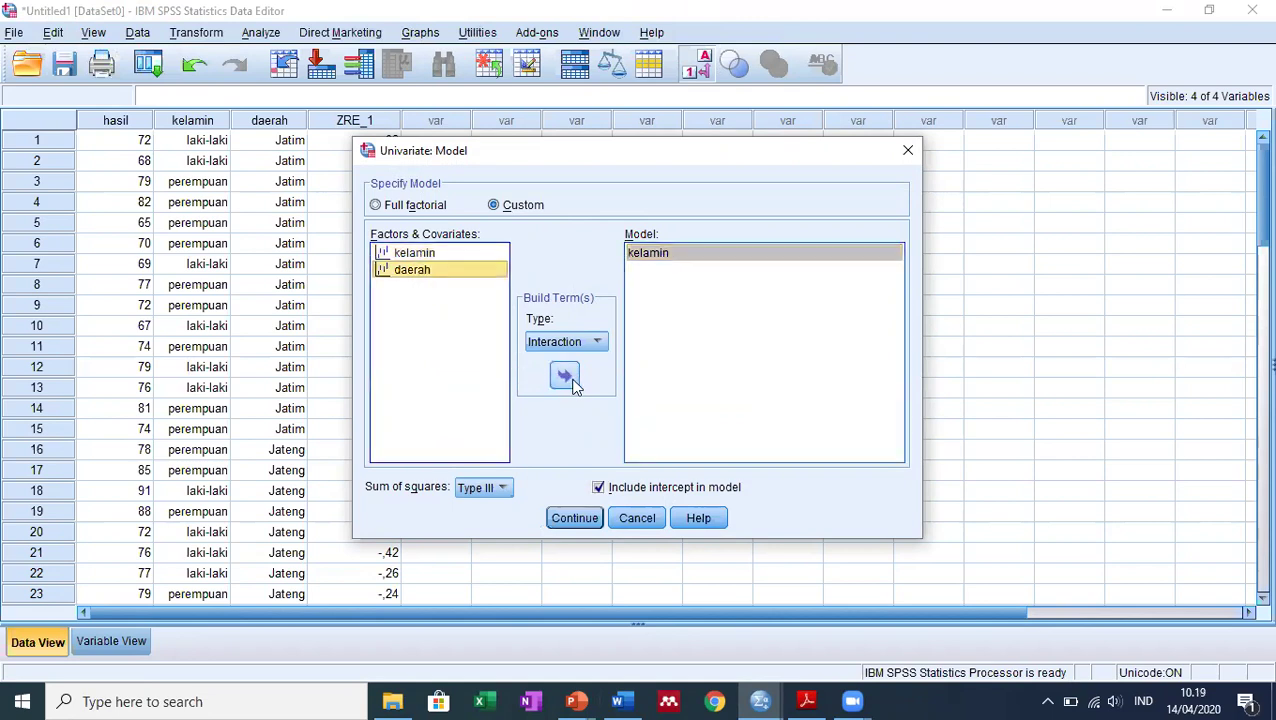
left_click(566, 377)
Add the kelamin by daerah interaction term to the custom model and accept the model settings.
left_click(436, 254)
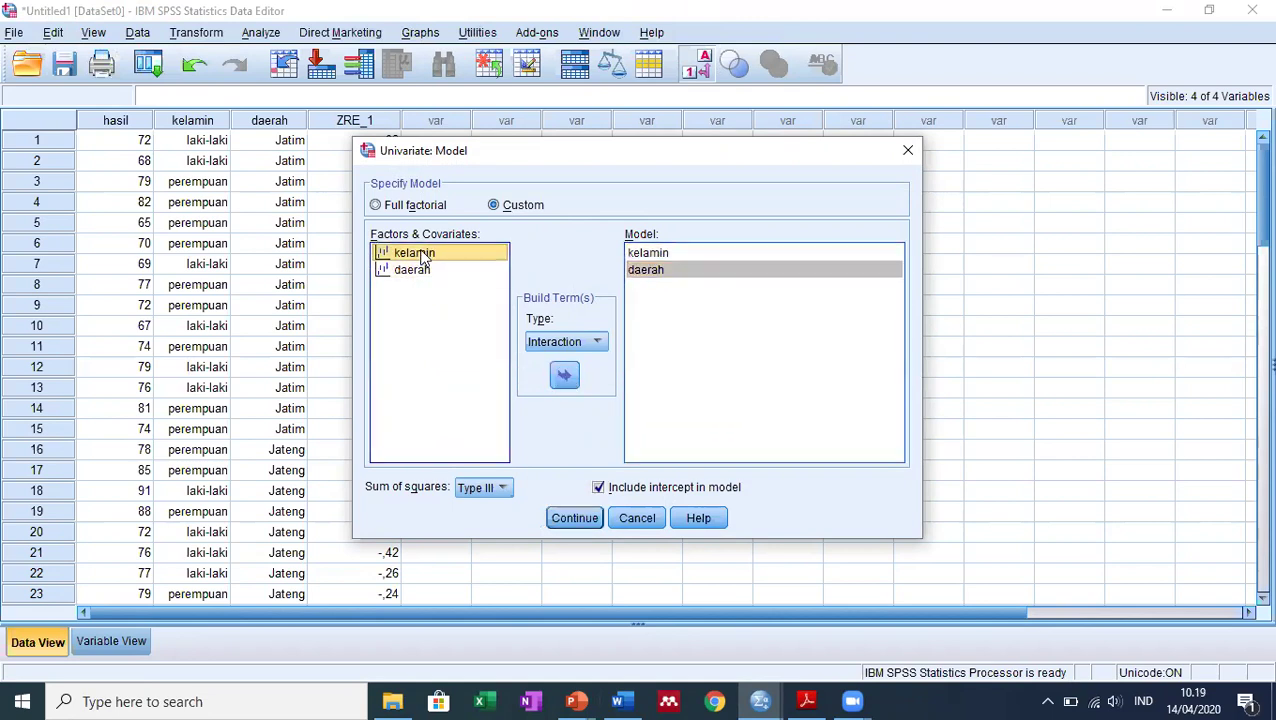
left_click(423, 270, "ctrl")
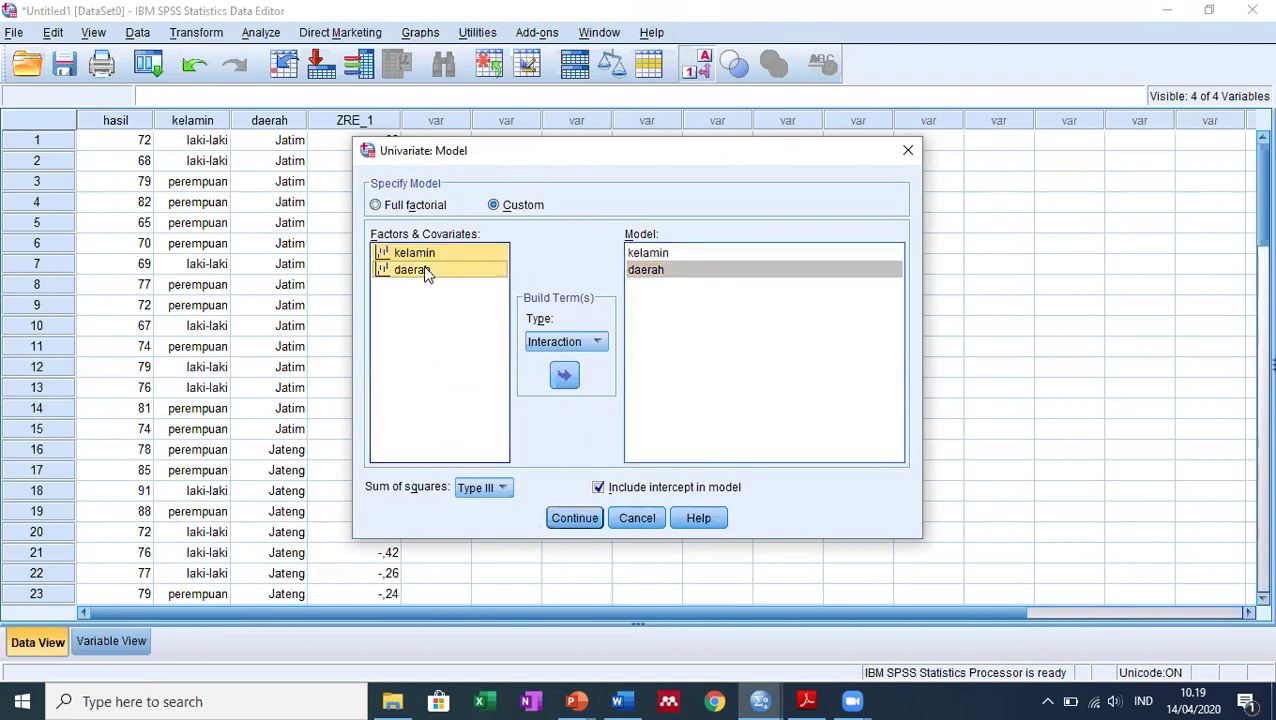
left_click(564, 376)
left_click(575, 518)
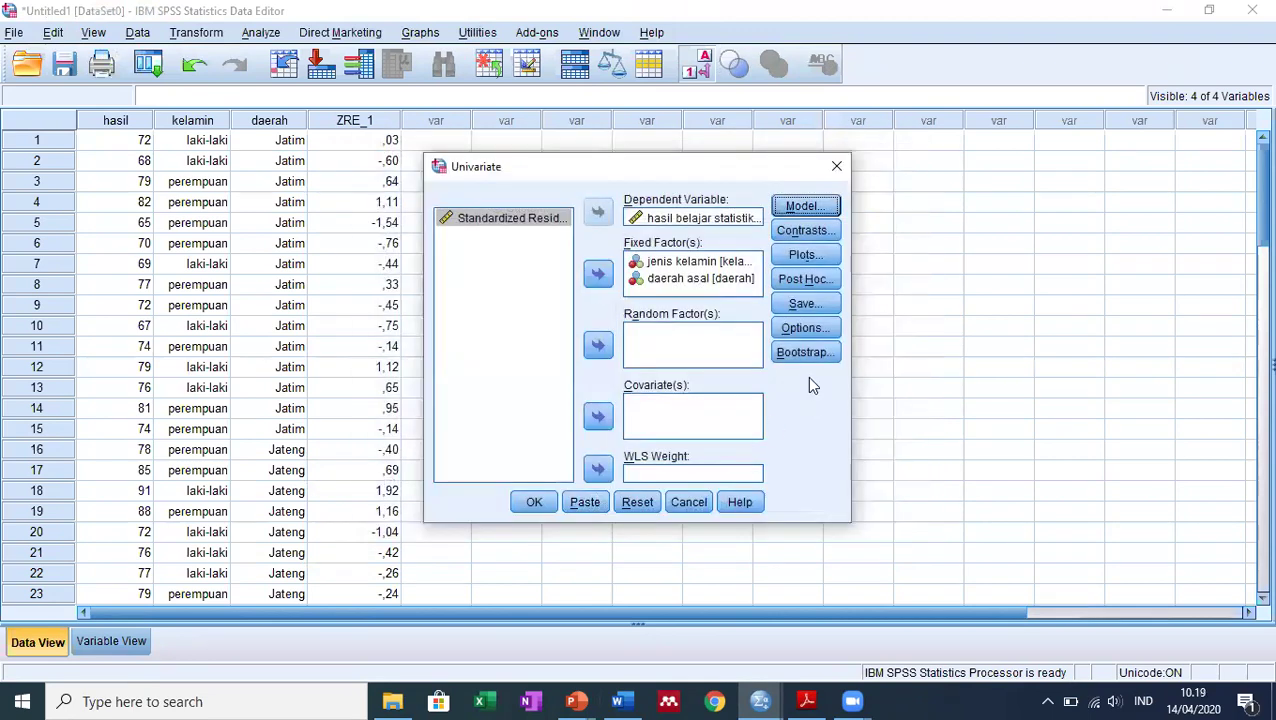
Request Tukey post hoc tests for both kelamin and daerah, leaving the profile plots undefined.
left_click(806, 256)
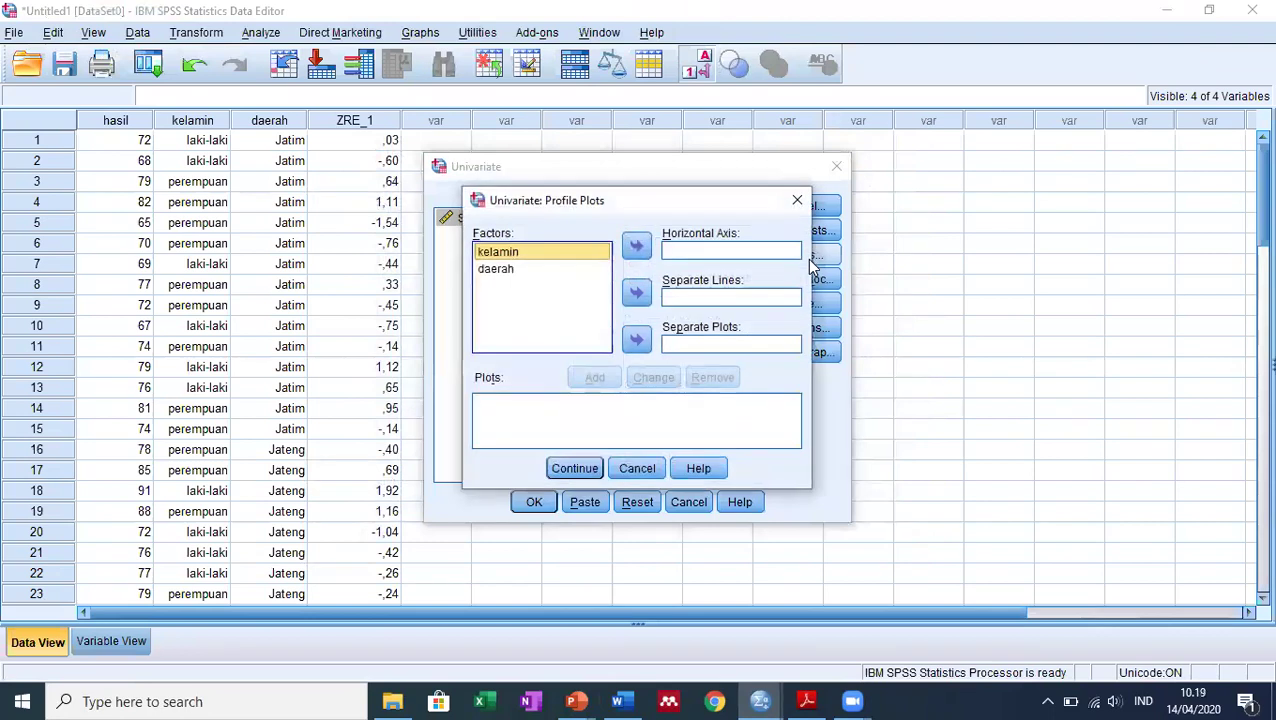
left_click(797, 200)
left_click(803, 280)
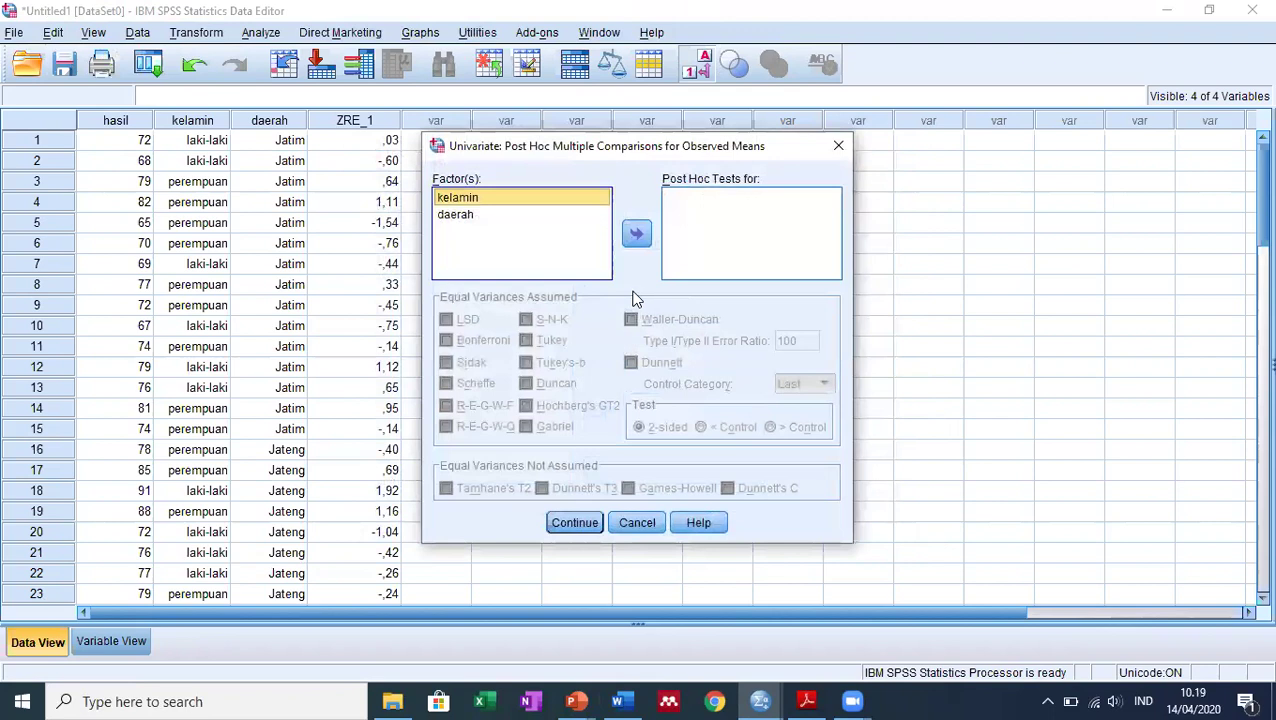
left_click(466, 216, "shift")
left_click(484, 200)
left_click(636, 234)
left_click(452, 216)
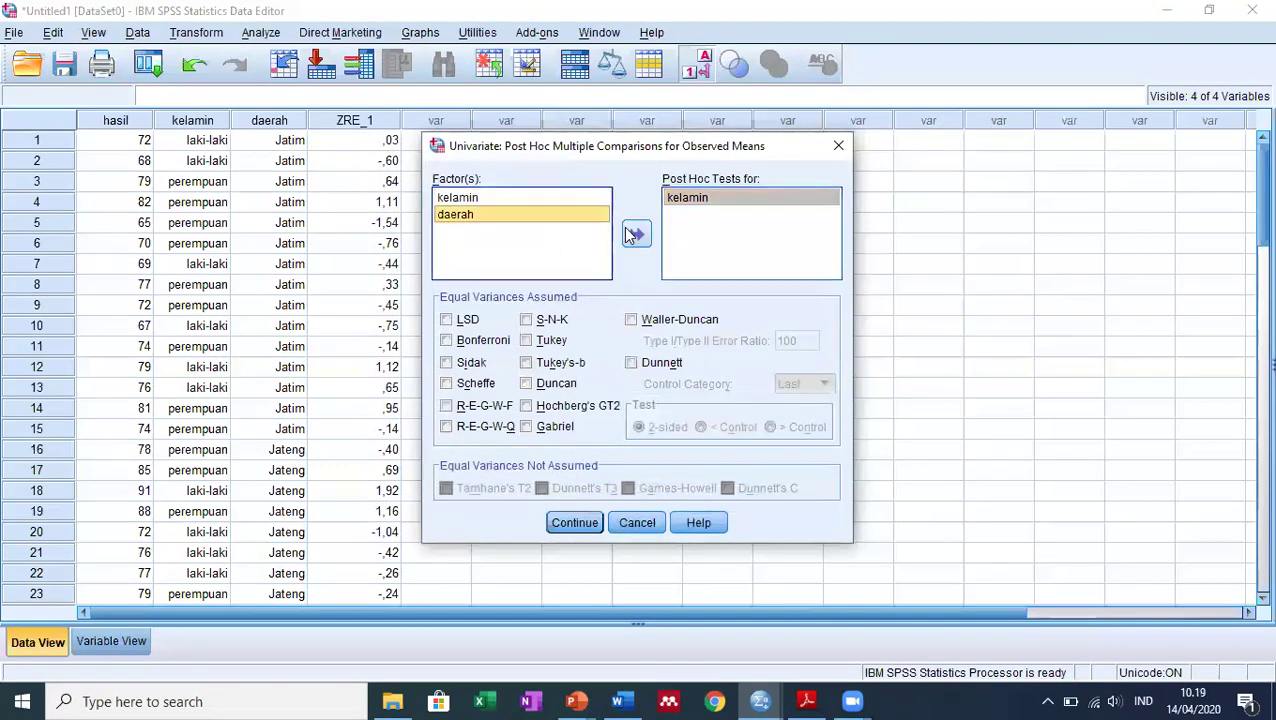
left_click(634, 234)
left_click(527, 341)
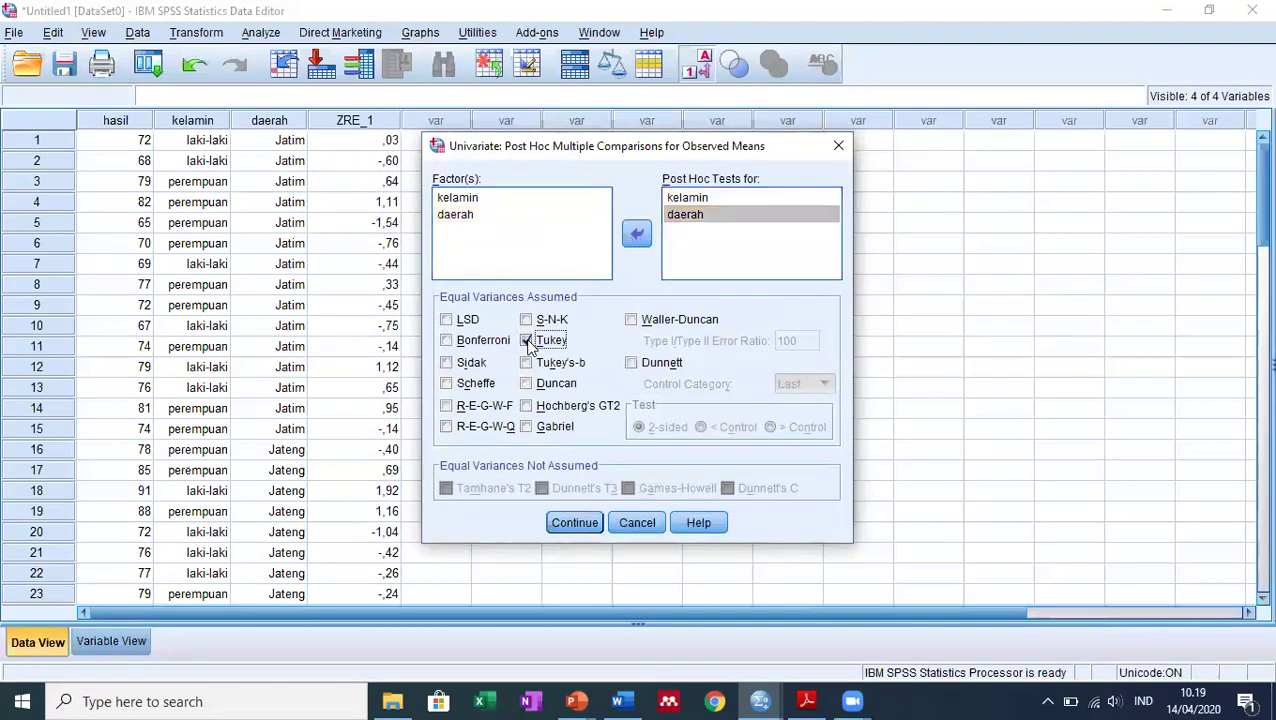
left_click(576, 523)
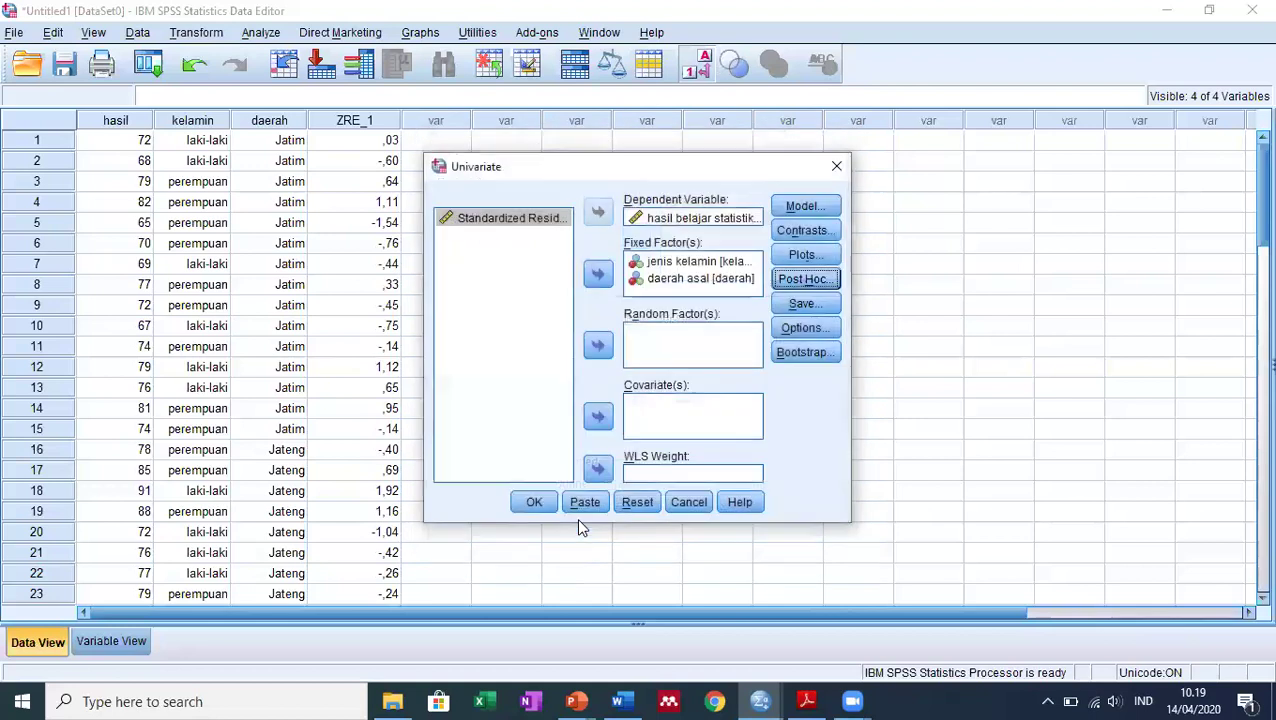
Check the save and display options without changing them, and run the univariate analysis.
left_click(801, 304)
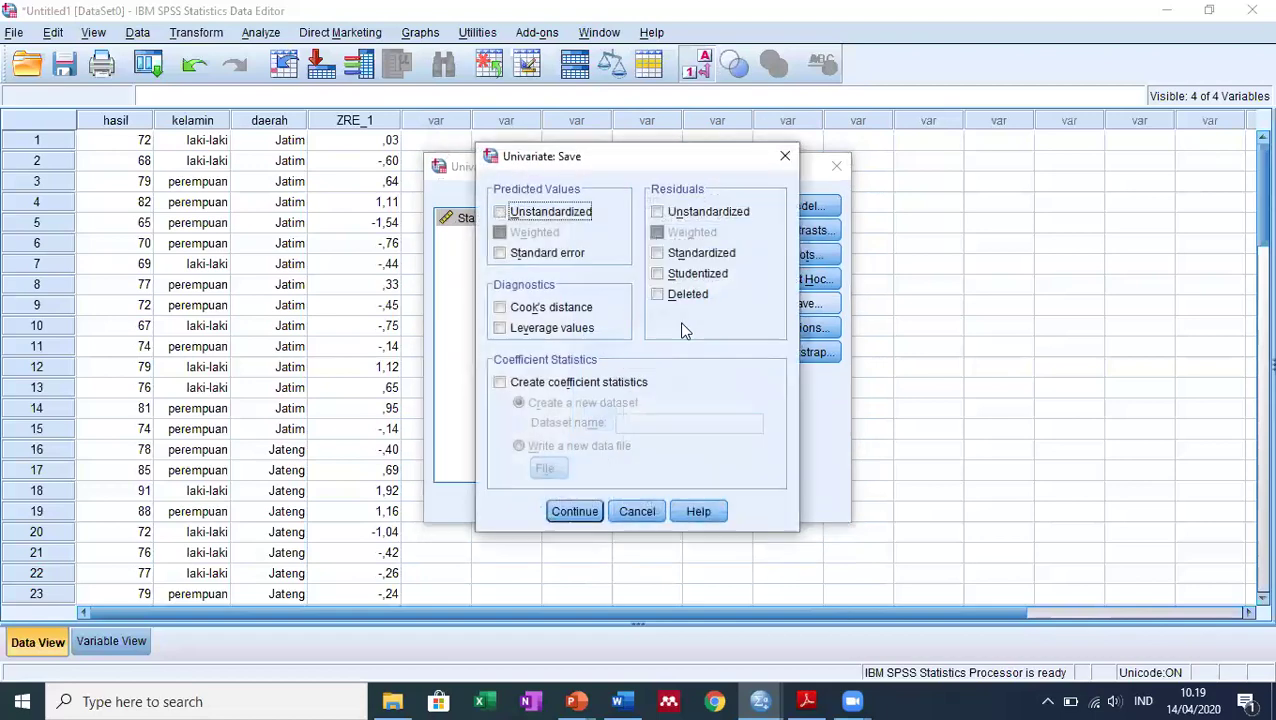
left_click(656, 508)
left_click(812, 328)
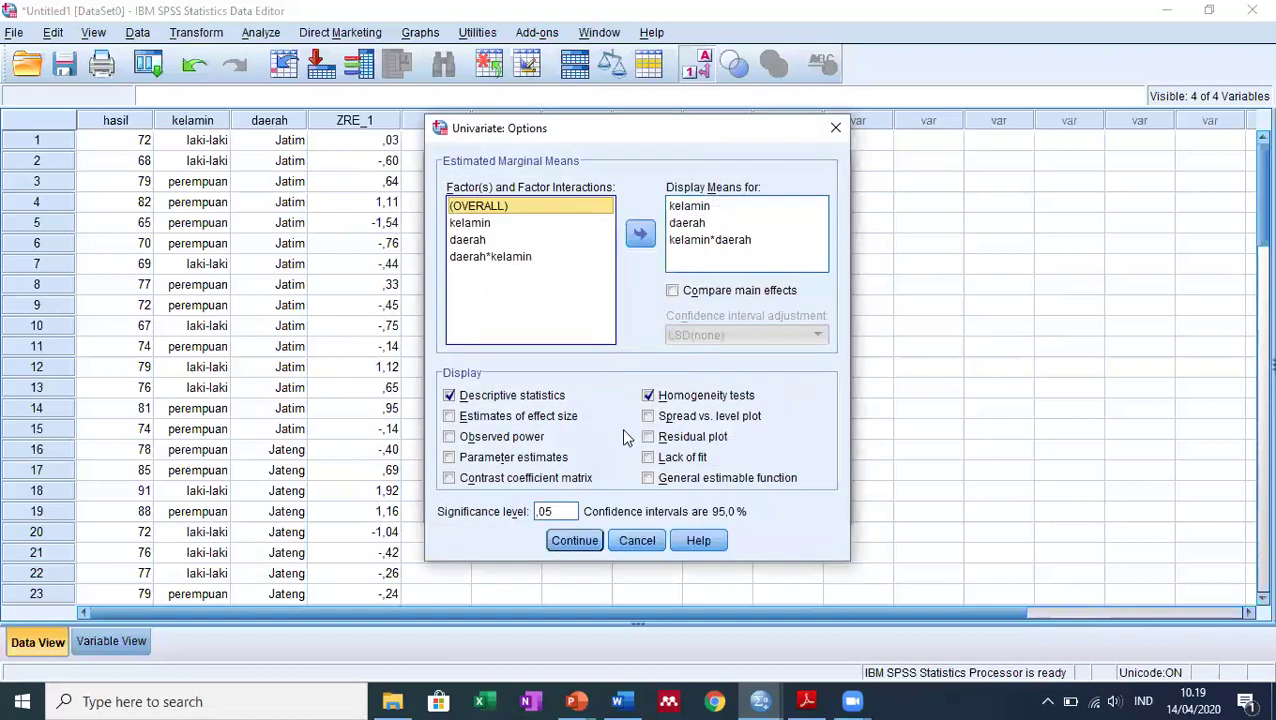
left_click(635, 546)
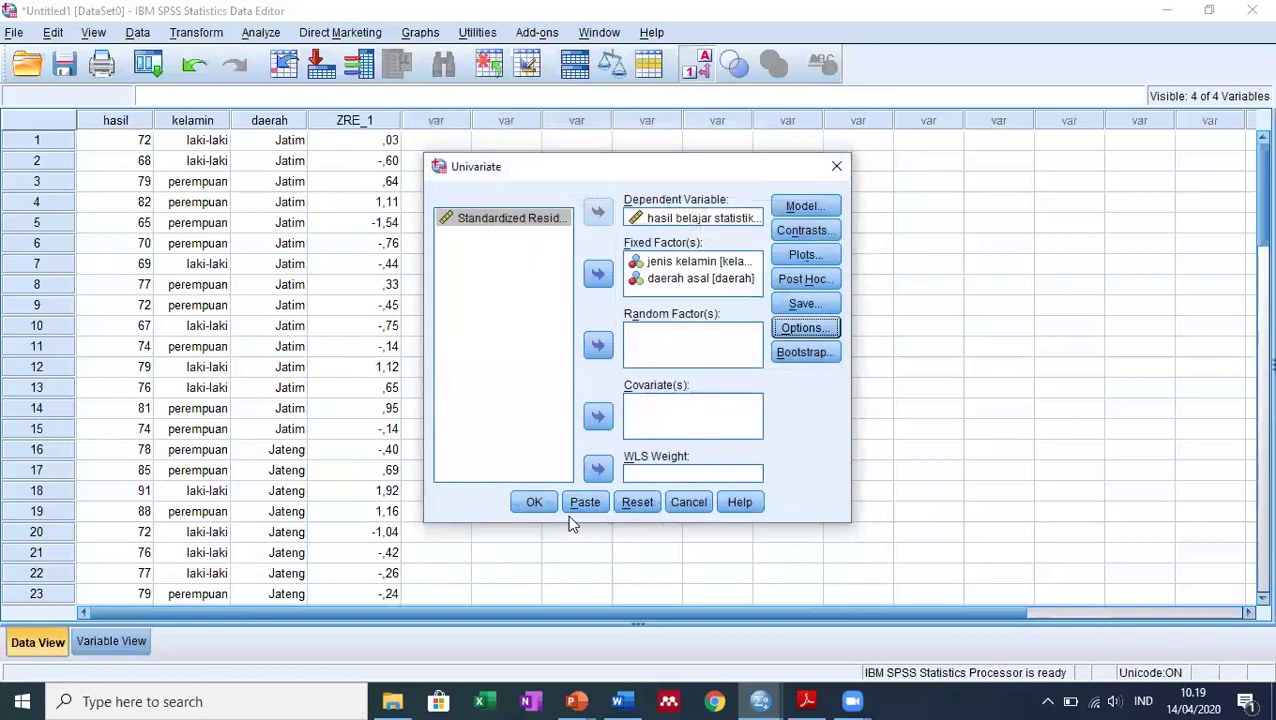
left_click(533, 503)
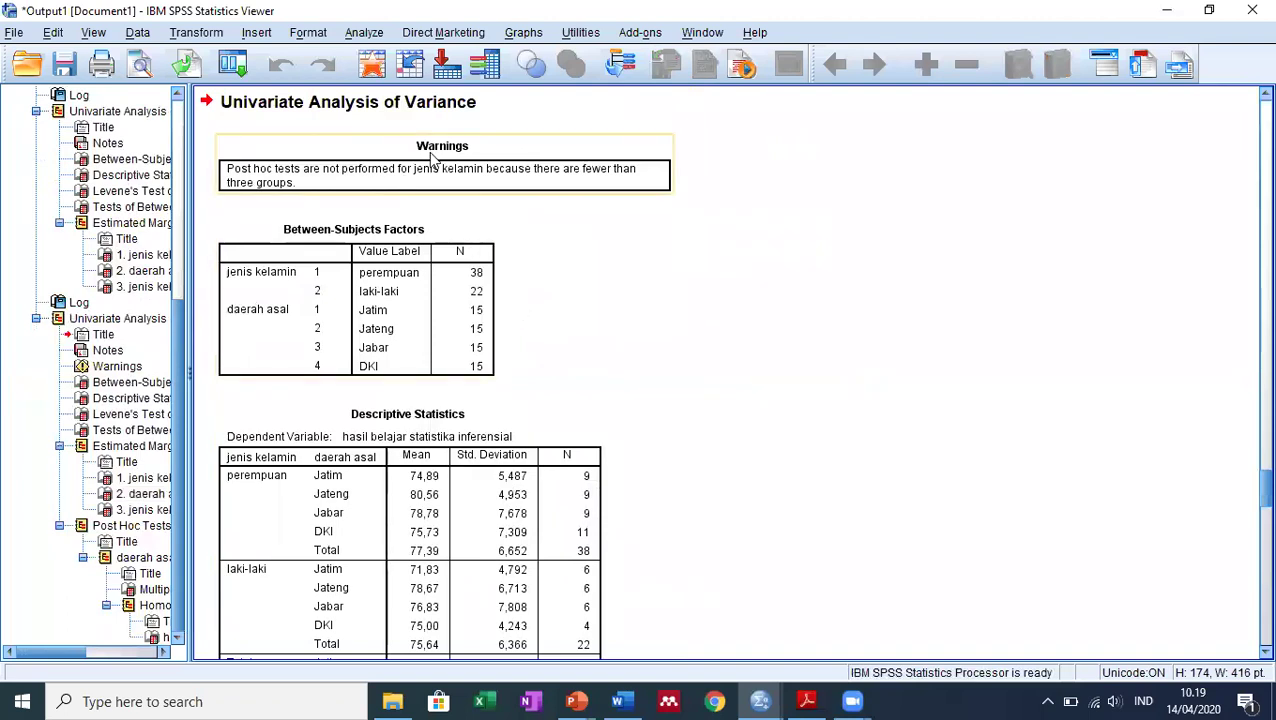
Look through the new univariate output, from the descriptive statistics to the Tukey HSD comparisons and homogeneous subsets table.
scroll(432, 160, "down", 10)
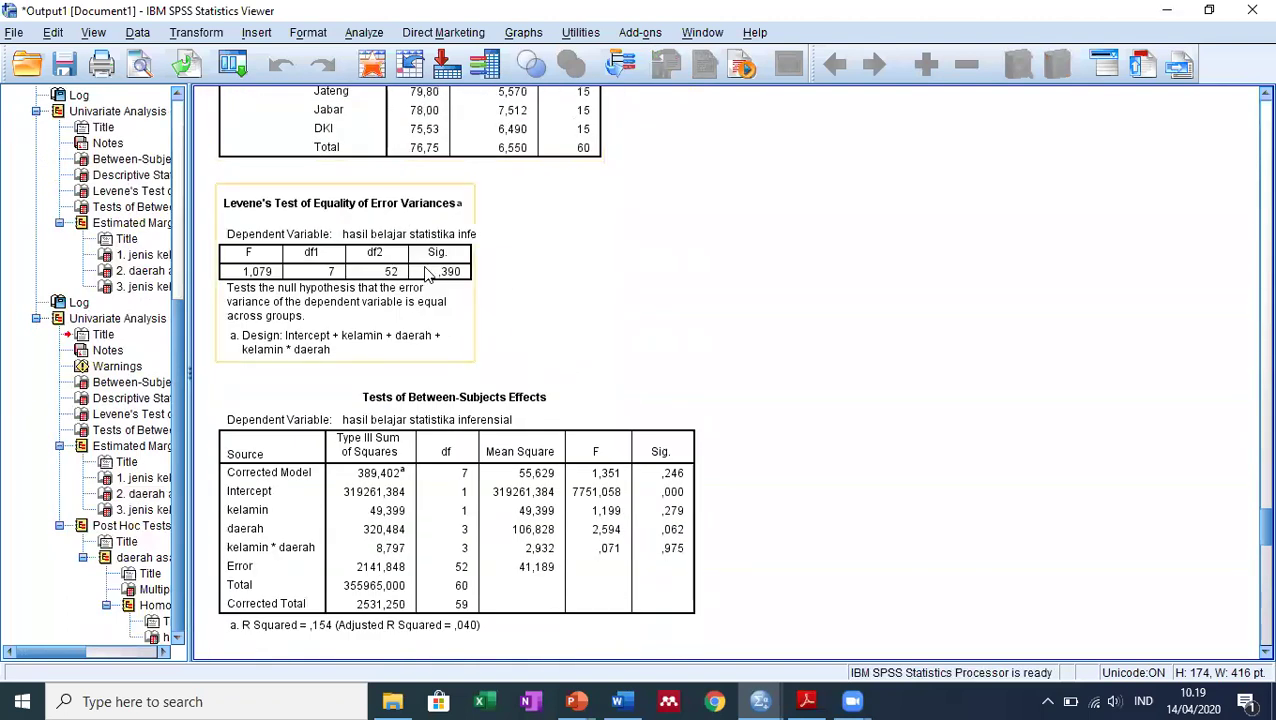
scroll(428, 272, "down", 2)
scroll(470, 300, "down", 4)
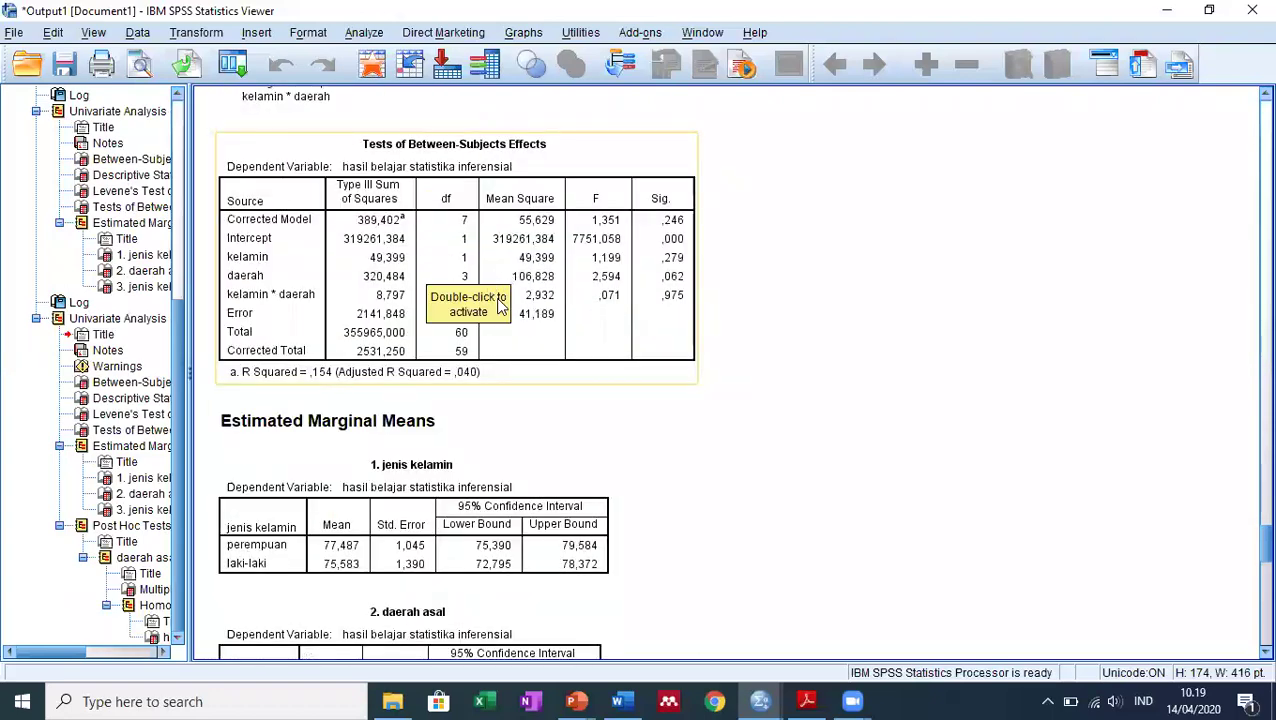
scroll(500, 305, "down", 3)
scroll(500, 305, "up", 3)
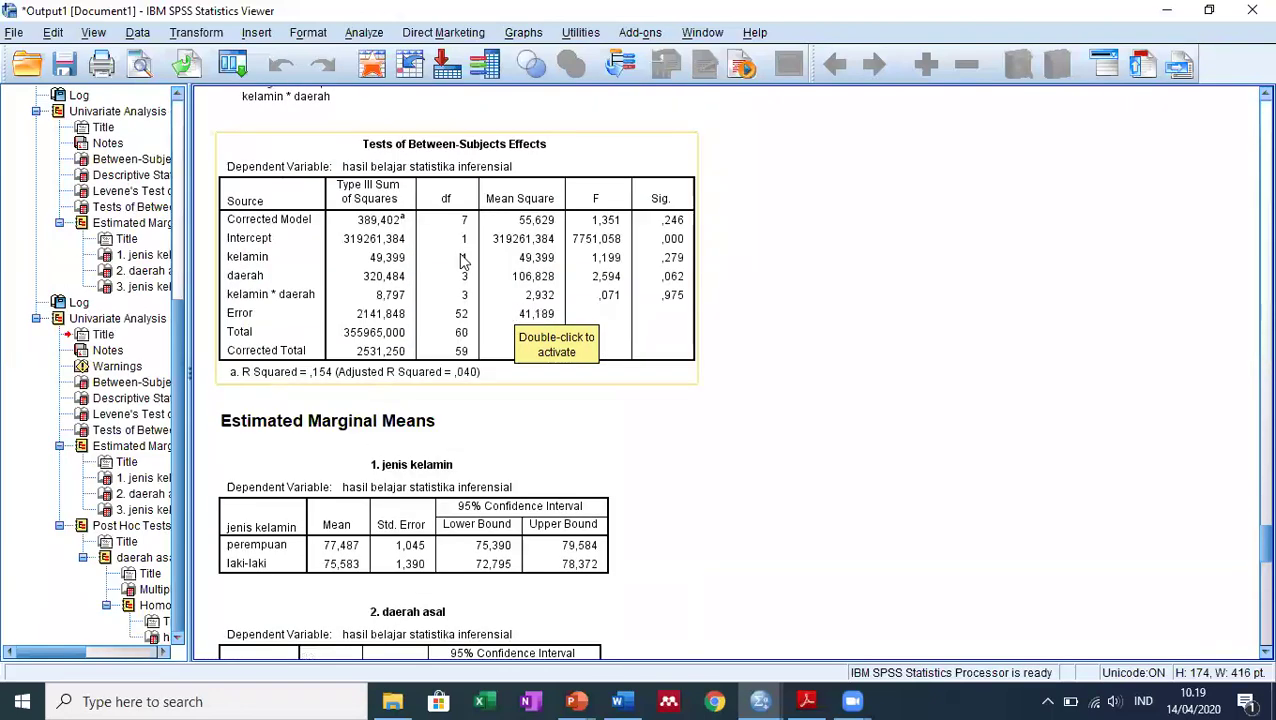
scroll(684, 280, "down", 5)
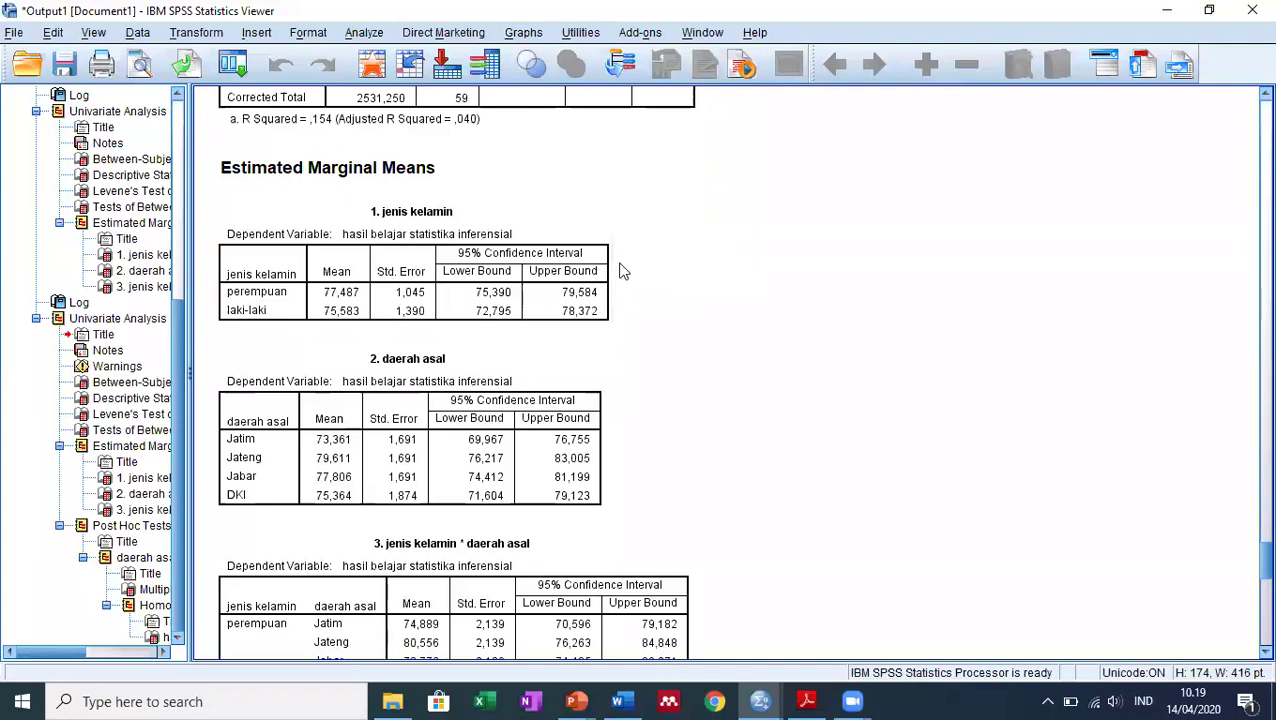
scroll(540, 277, "down", 1)
scroll(537, 277, "down", 7)
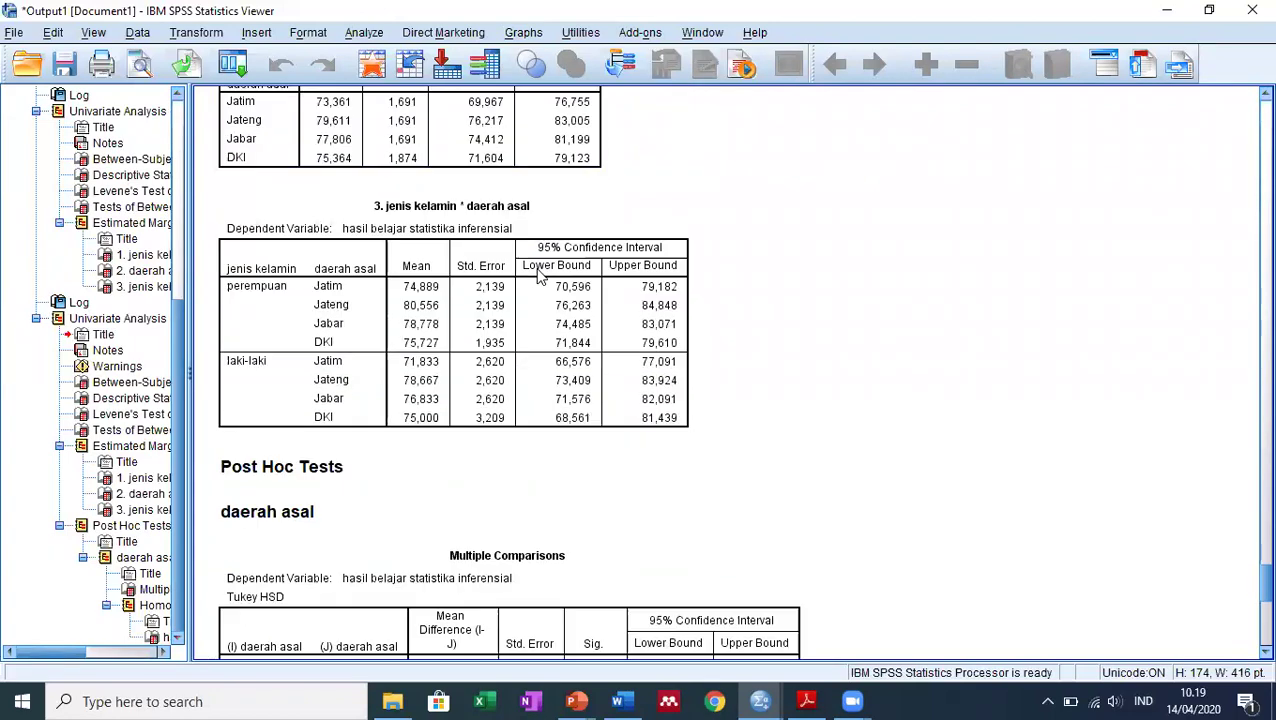
scroll(534, 272, "up", 1)
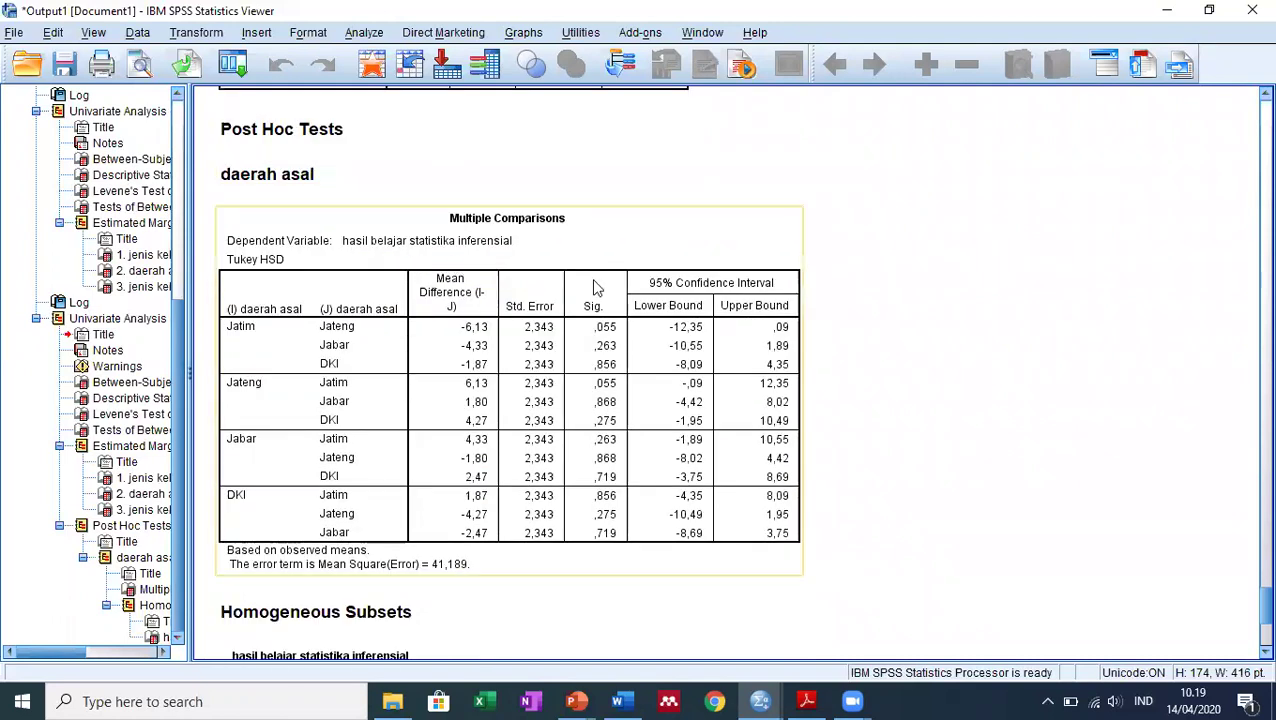
scroll(600, 300, "down", 3)
scroll(592, 307, "down", 1)
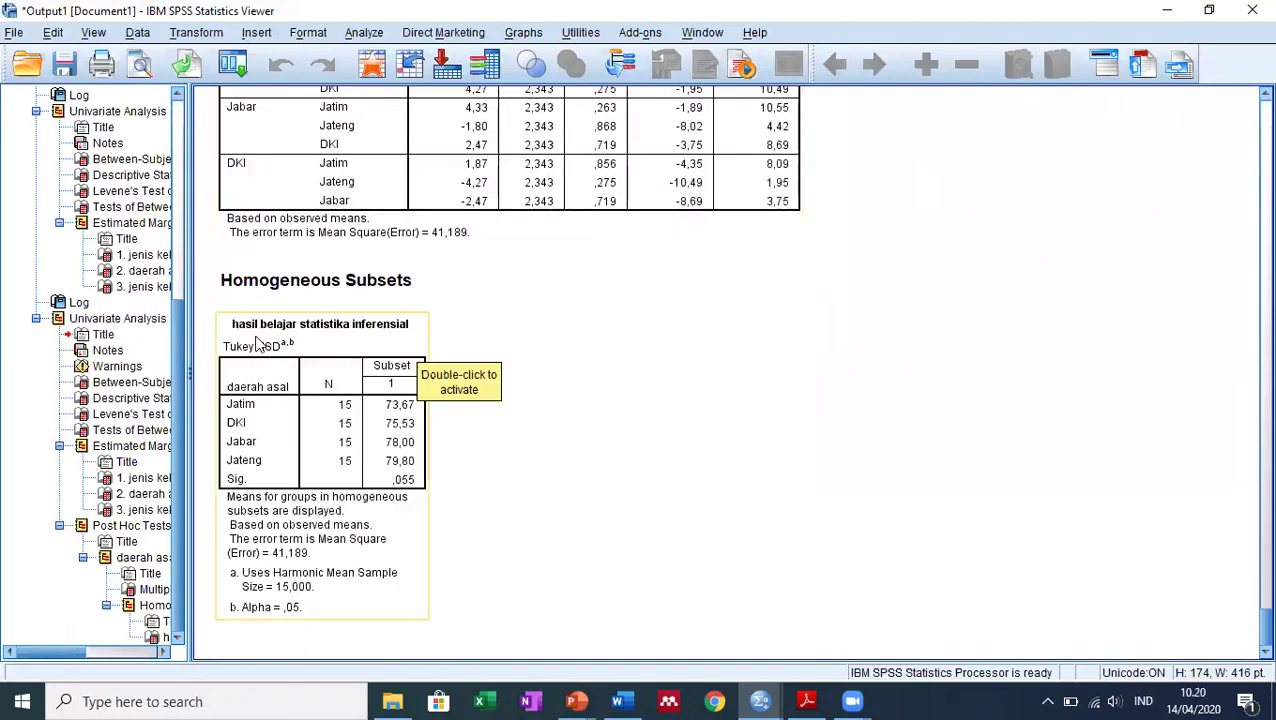
Copy the "Homogeneous Subsets" title from the output into the Word document below the Tukey HSD heading of item g).
left_click(412, 280)
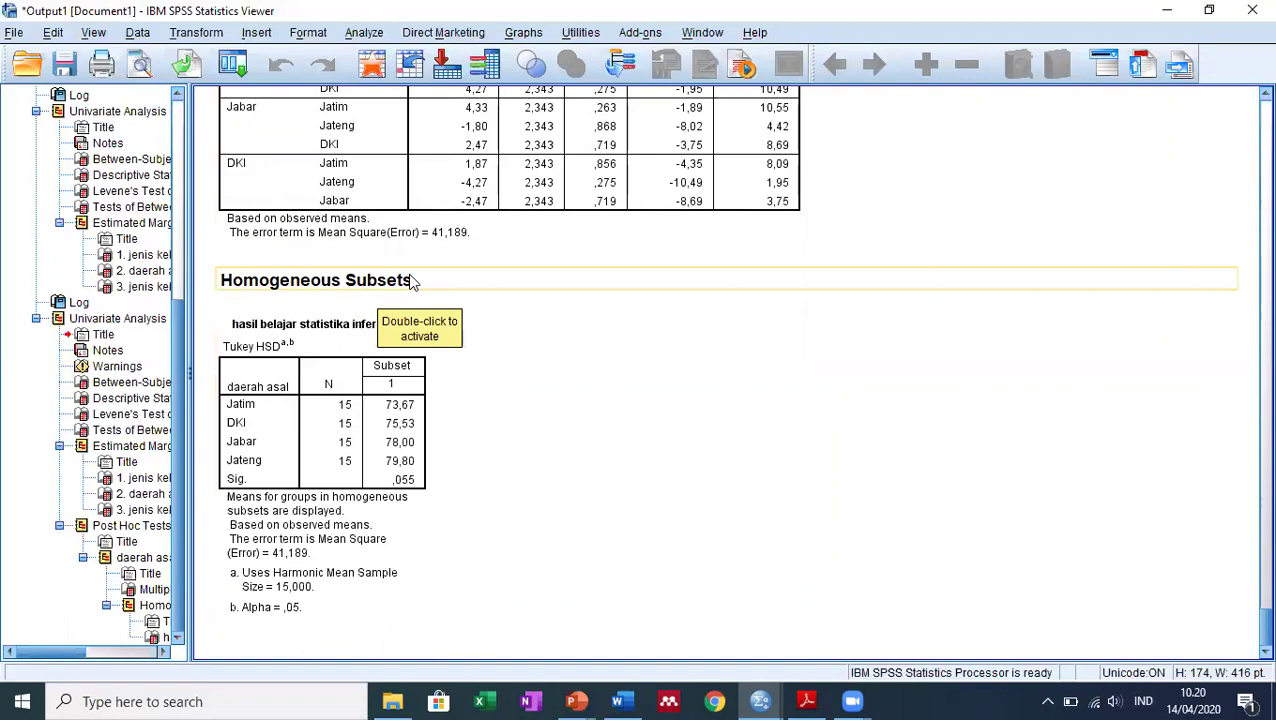
double_click(357, 287)
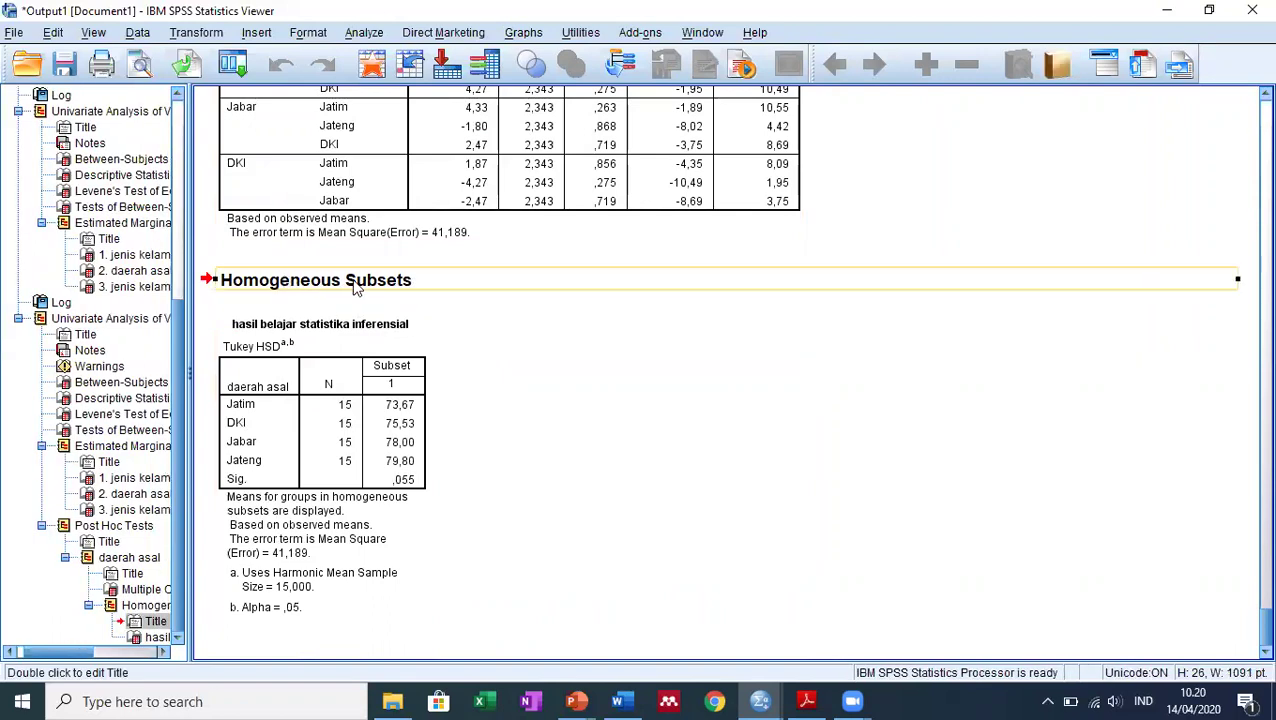
left_click(621, 699)
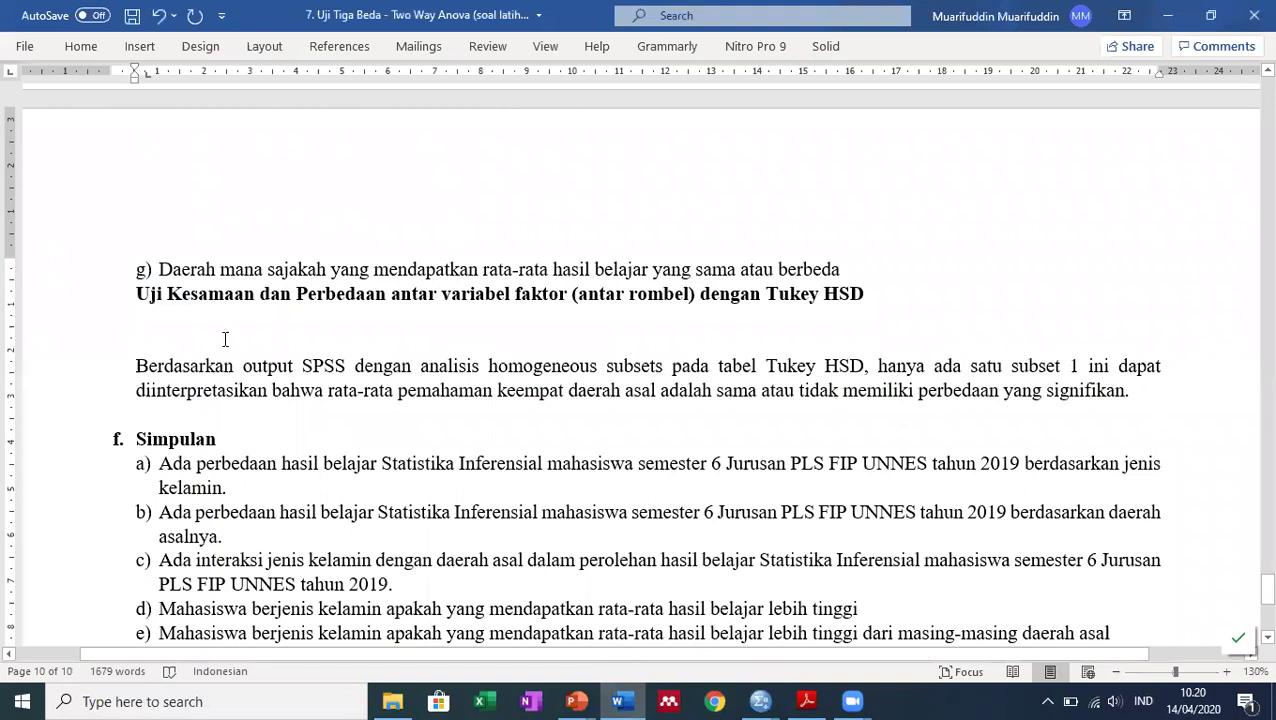
left_click(225, 339)
type("Homogeneous Subsets")
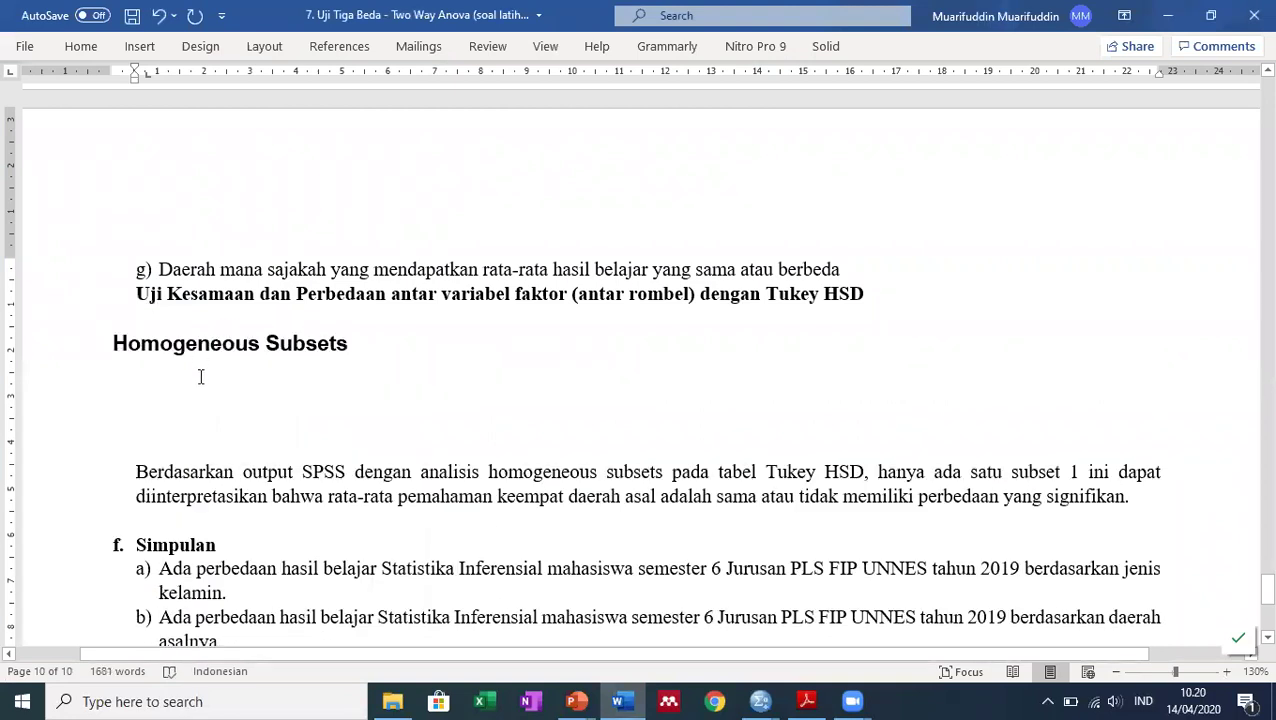
Remove the extra blank lines below the "Homogeneous Subsets" title and indent the title to align with the text above.
key("BackSpace")
key("BackSpace")
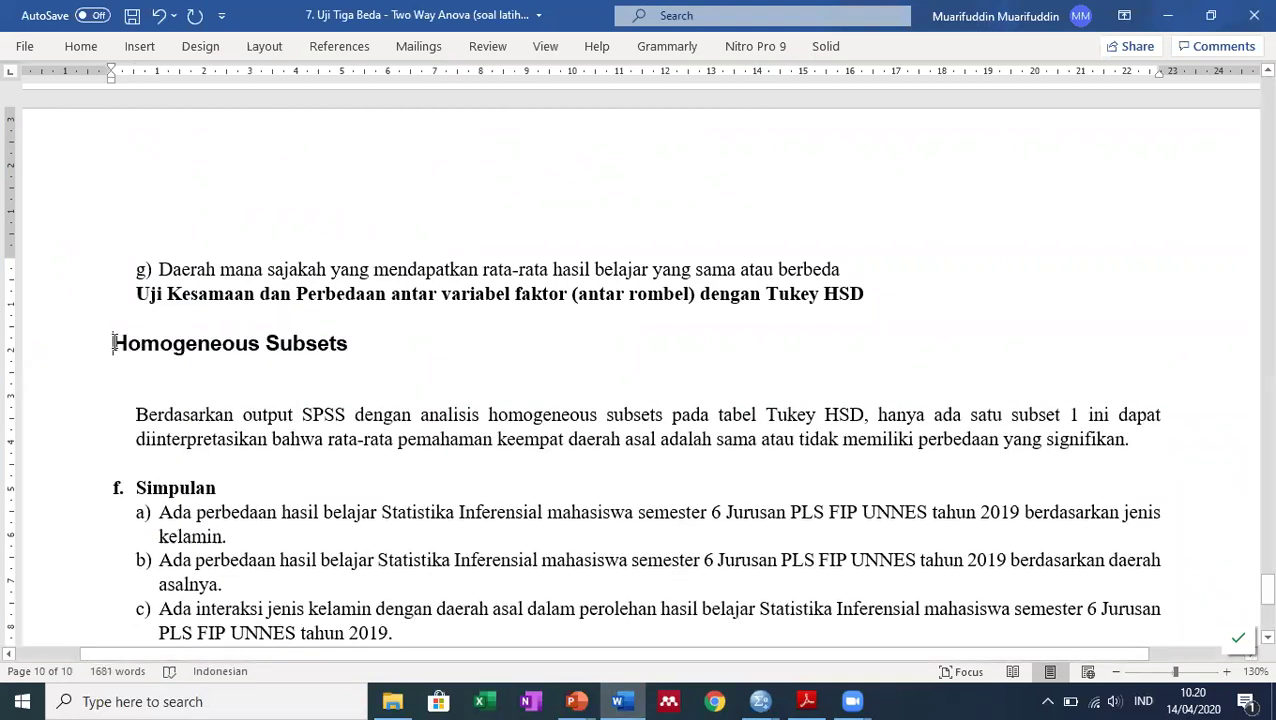
key("Tab")
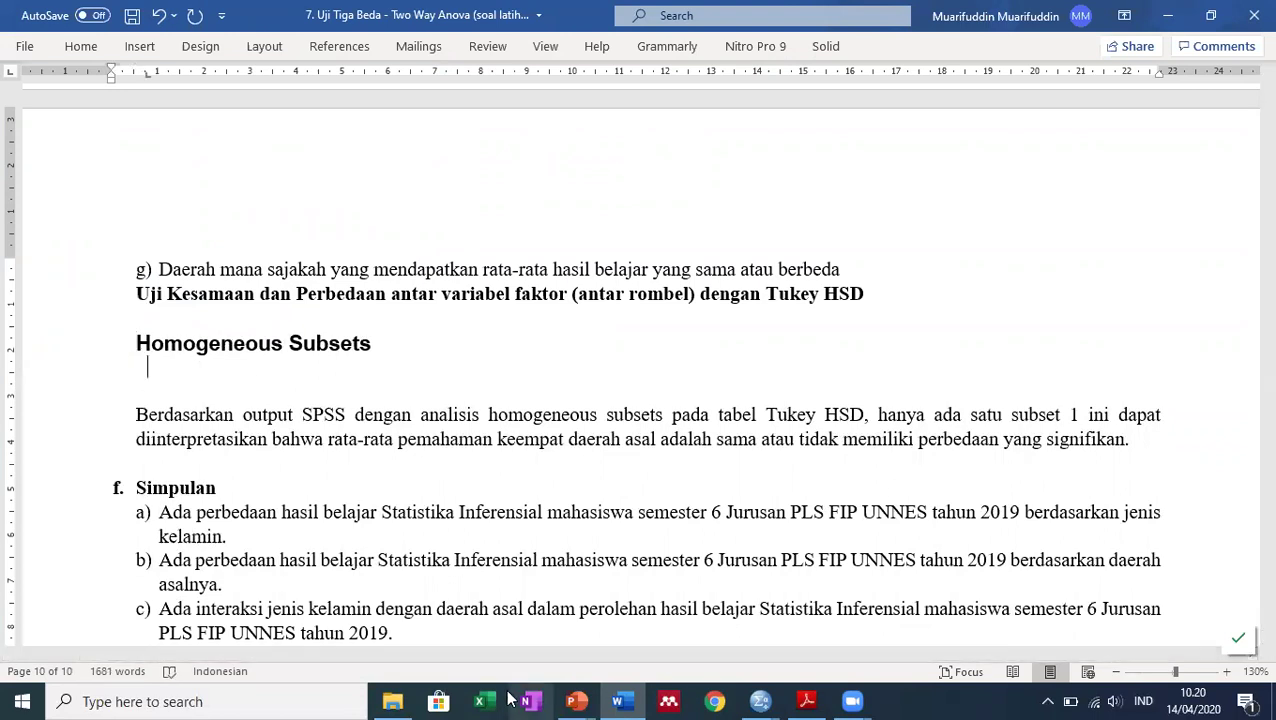
Copy the Tukey HSD homogeneous subsets table from SPSS into Word below its title and delete the blank line above the table.
left_click(623, 695)
left_click(354, 350)
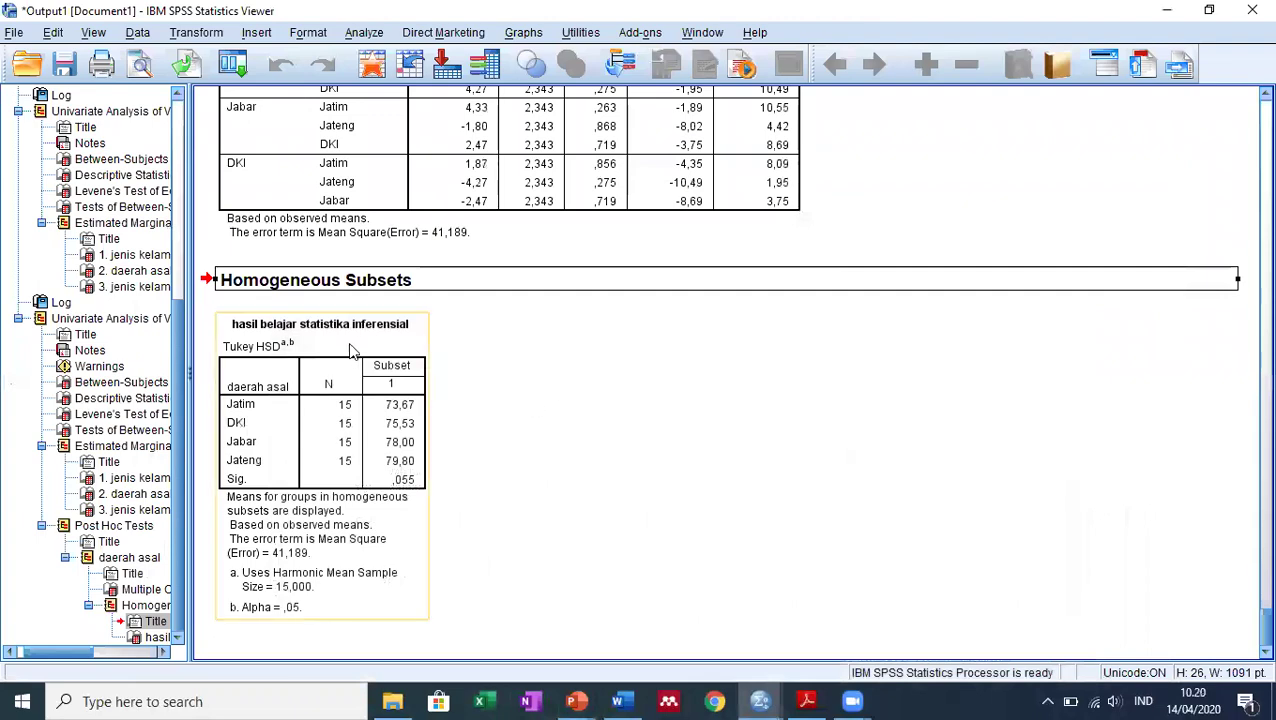
right_click(353, 342)
left_click(372, 379)
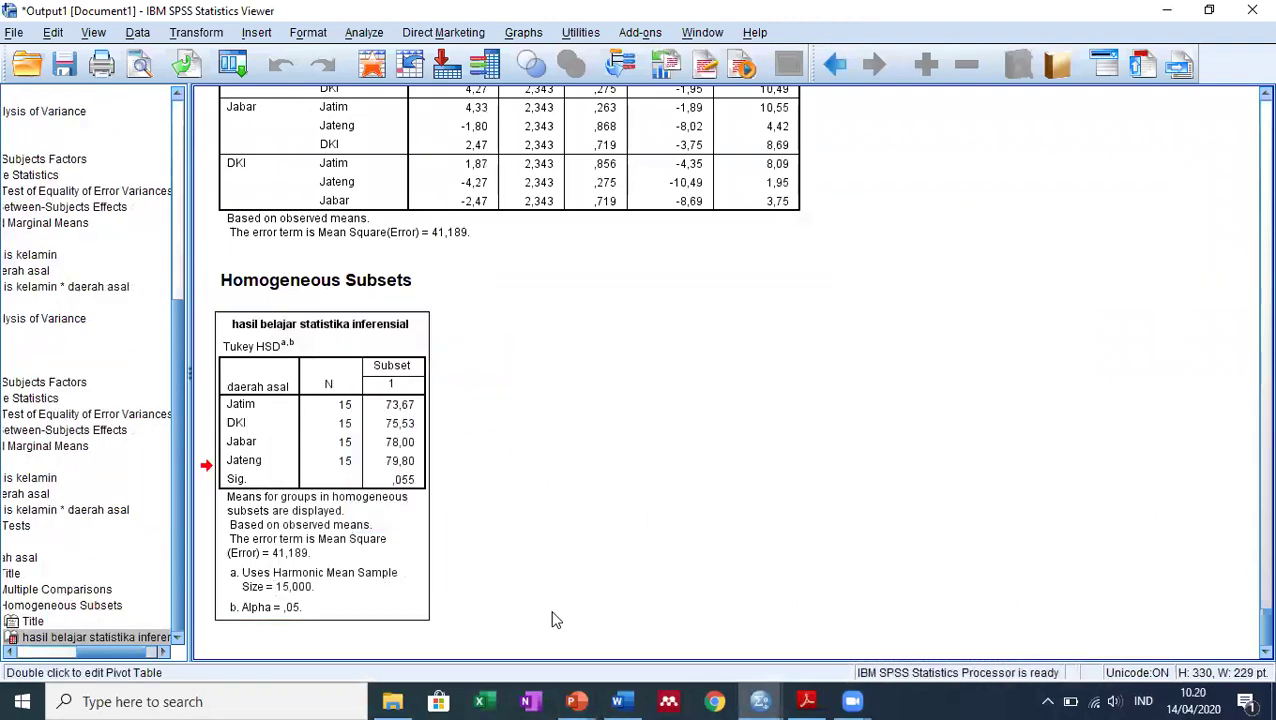
left_click(617, 701)
left_click(343, 387)
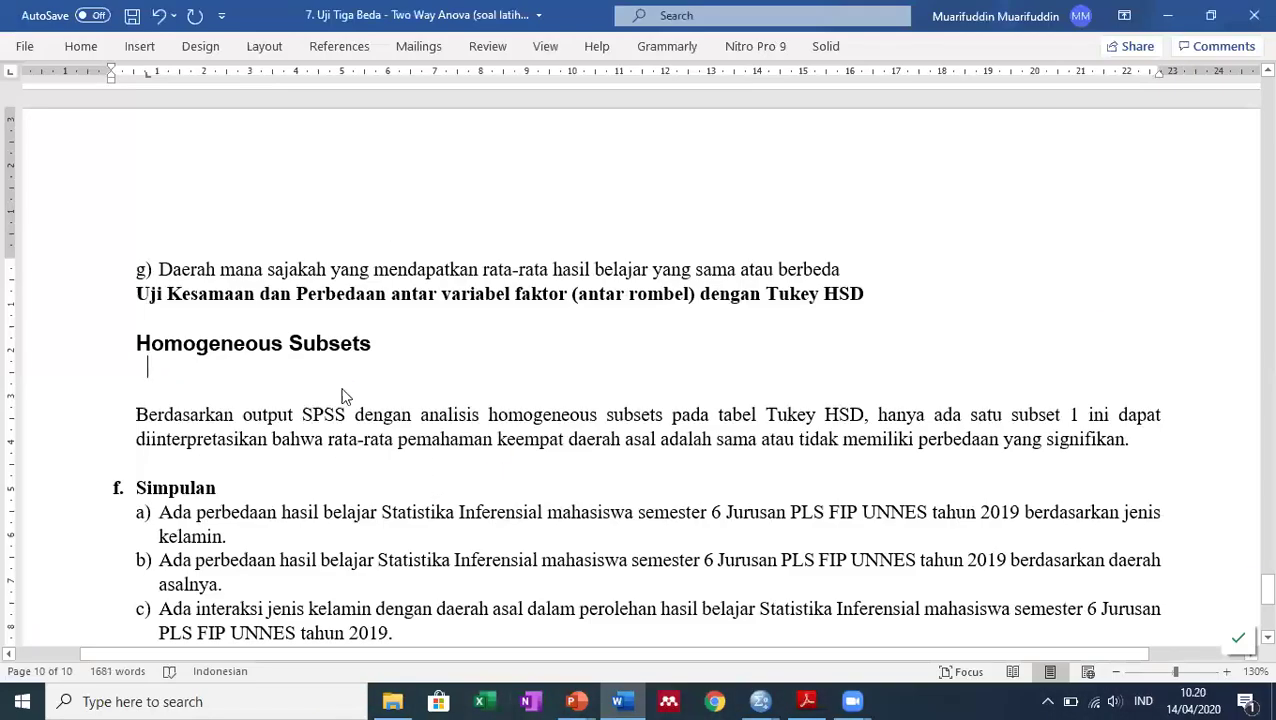
key("ctrl+v")
scroll(384, 322, "up", 4)
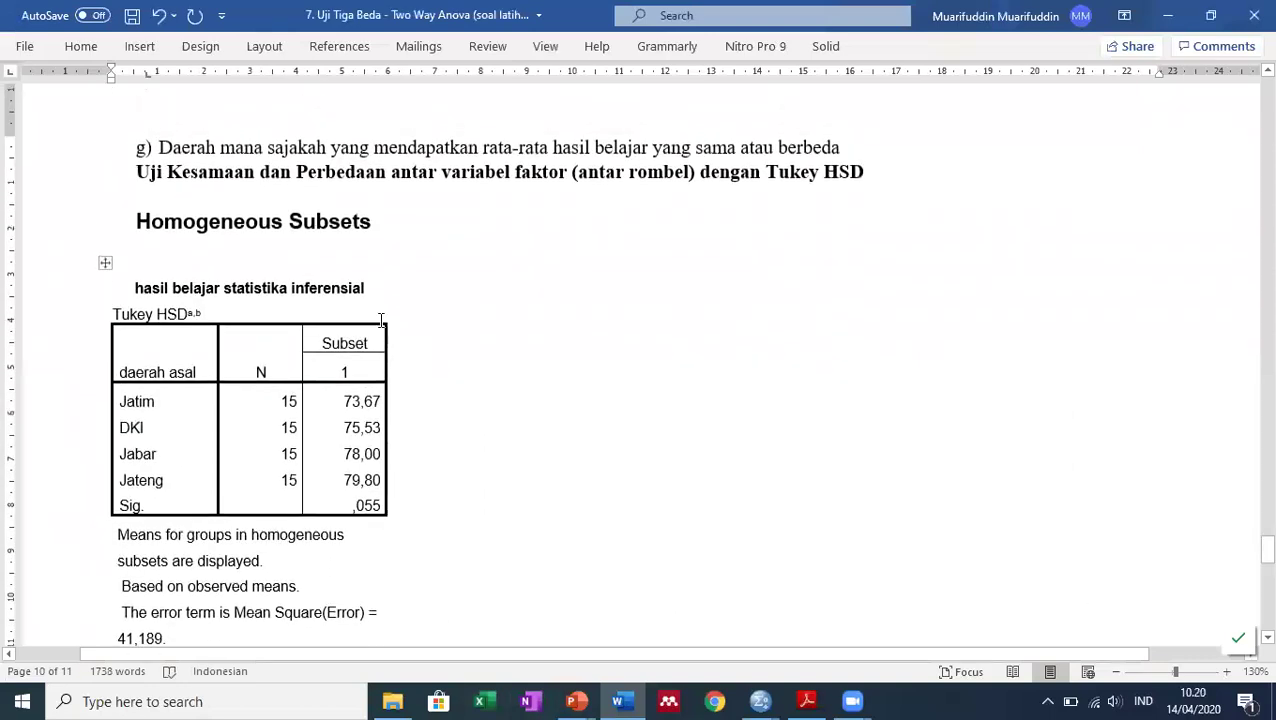
left_click(333, 254)
key("Delete")
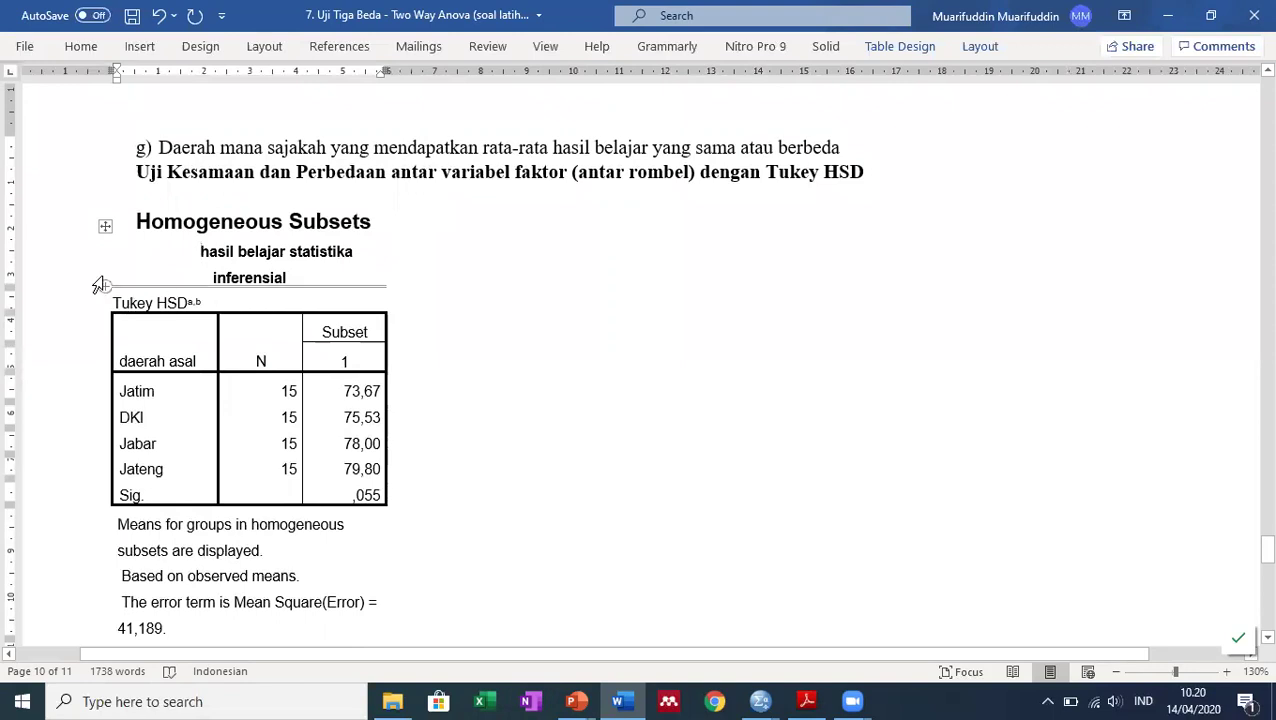
Shift the Tukey HSD homogeneous subsets table to the right so it sits indented below its title.
left_click_drag(108, 223, 149, 226)
left_click(521, 299)
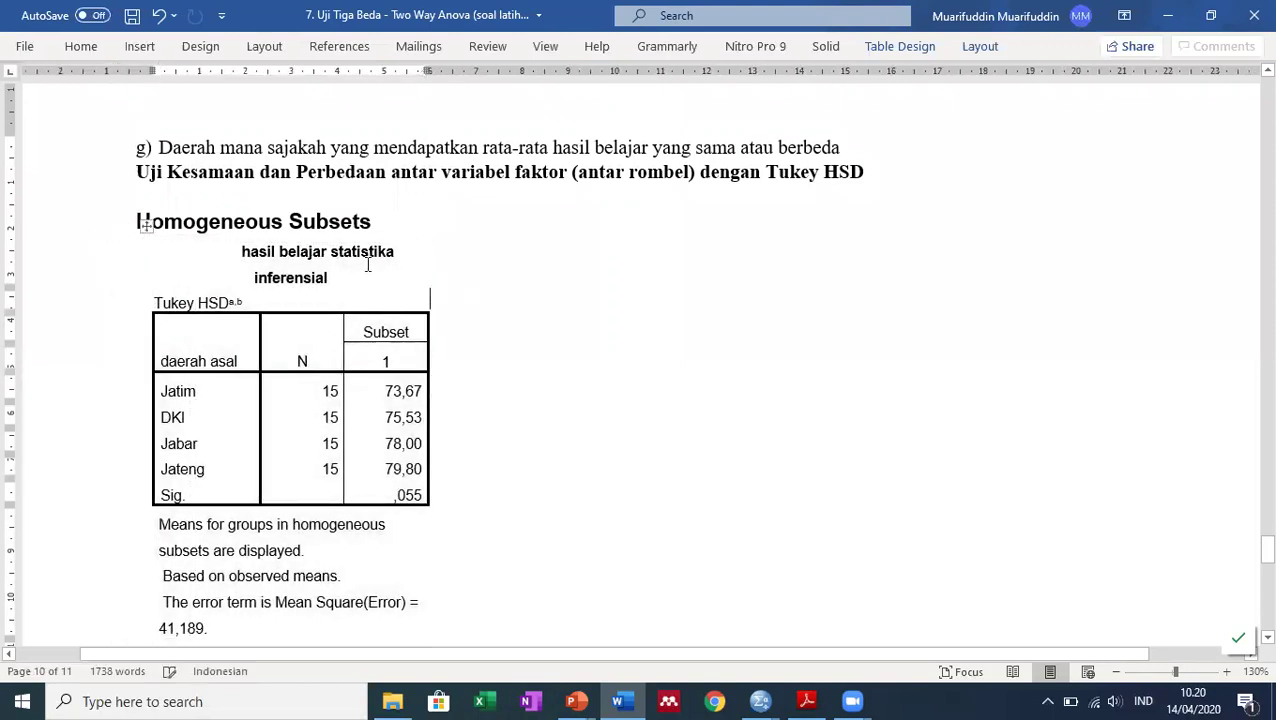
scroll(270, 265, "down", 1)
scroll(271, 249, "down", 5)
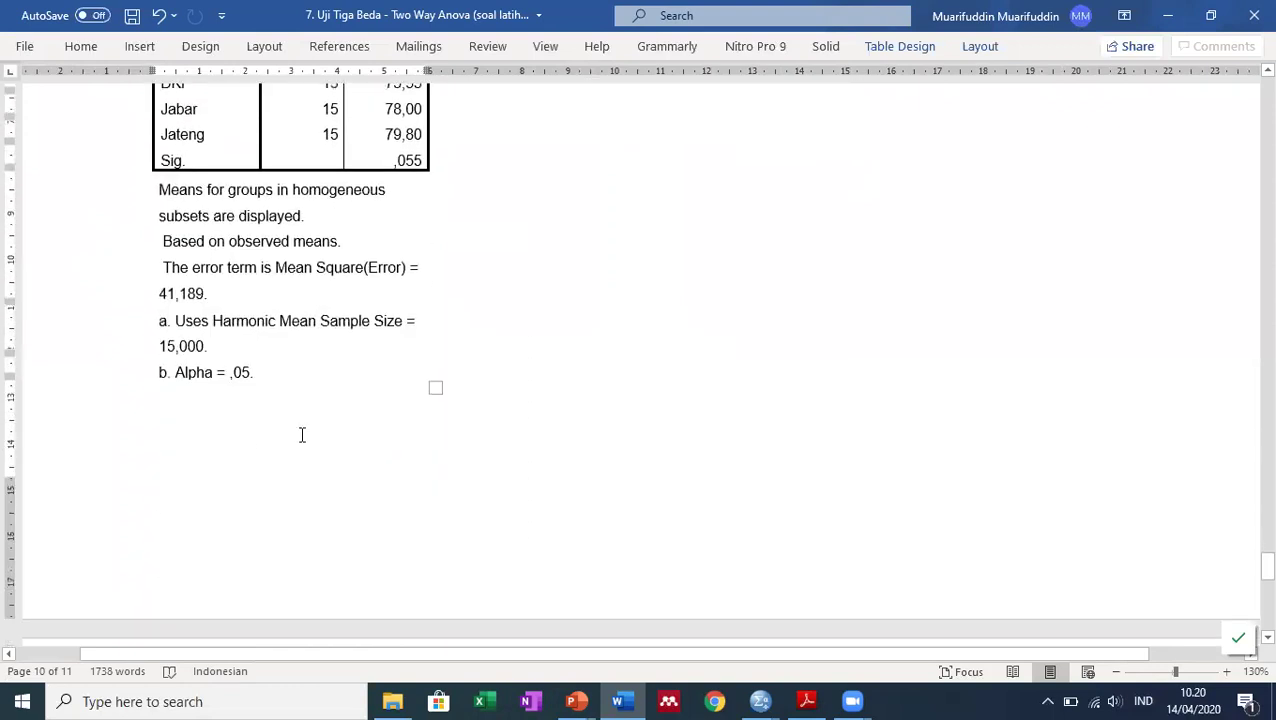
Indent the empty line below the table notes and begin an interpretation sentence there with "Berdasarkan".
left_click(254, 416)
scroll(256, 410, "up", 6)
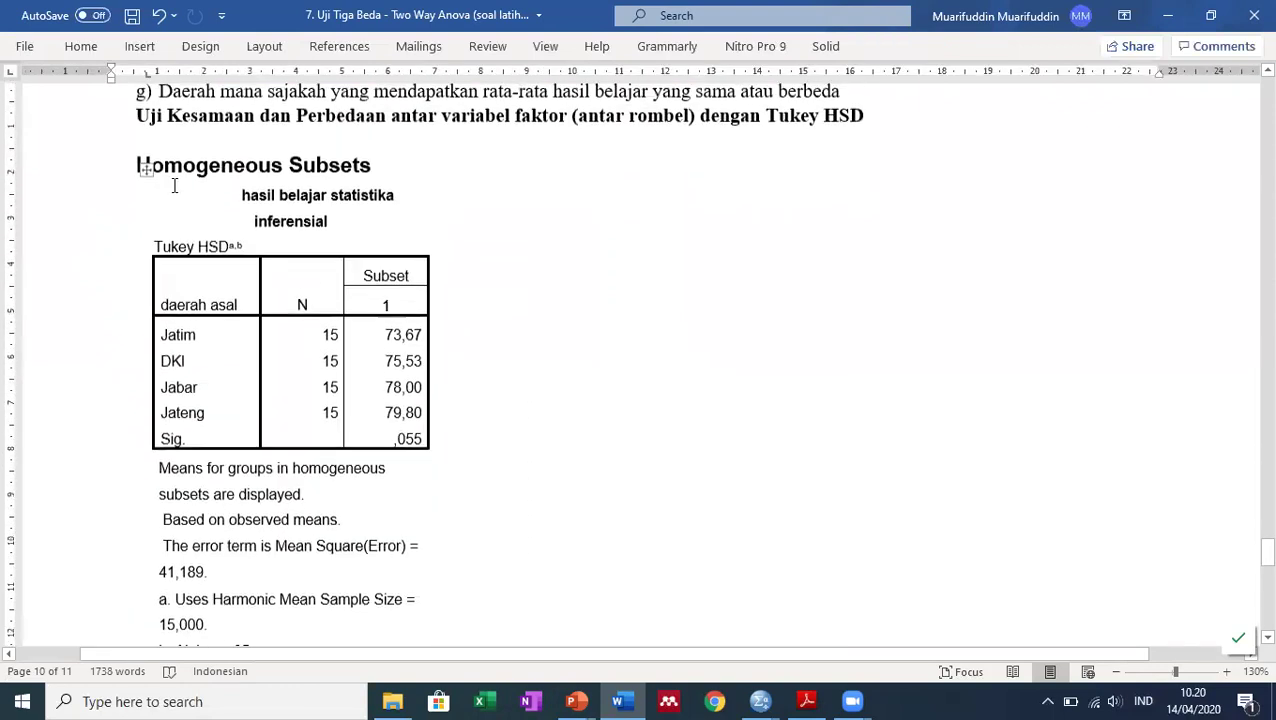
left_click_drag(110, 78, 166, 88)
scroll(425, 421, "up", 1)
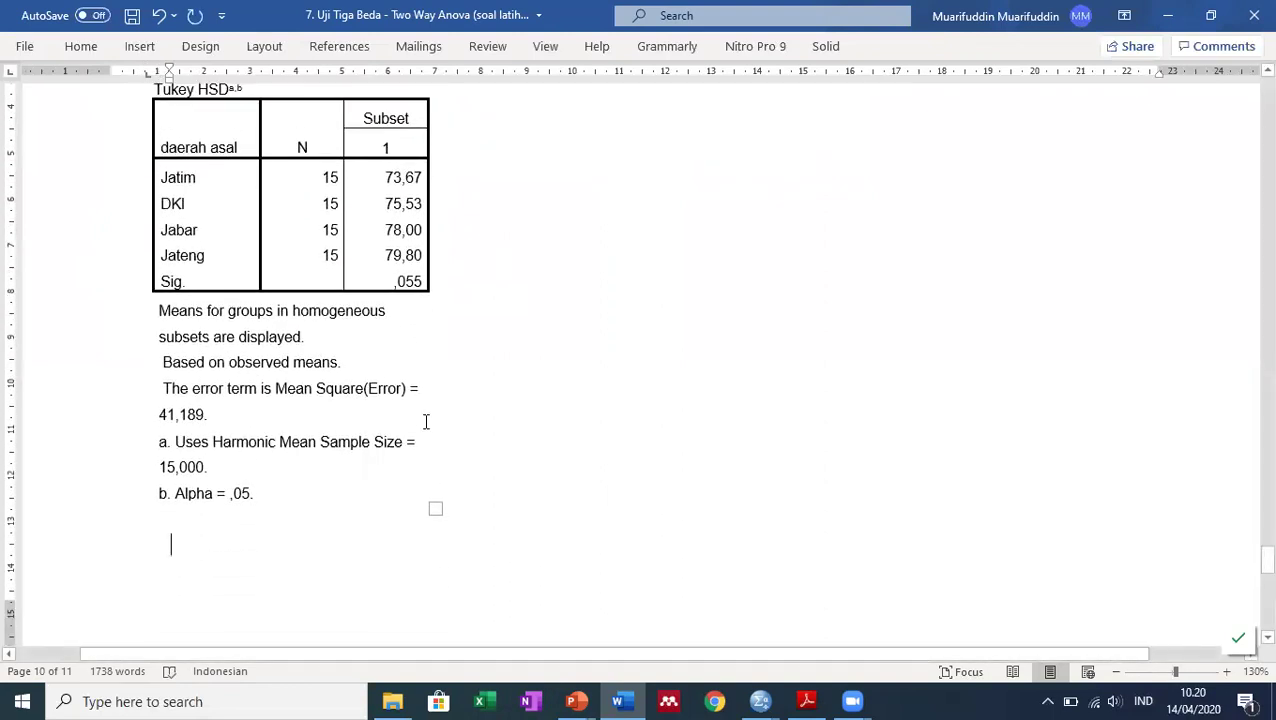
type("Ber")
key("BackSpace")
key("BackSpace")
key("BackSpace")
key("BackSpace")
left_click(84, 47)
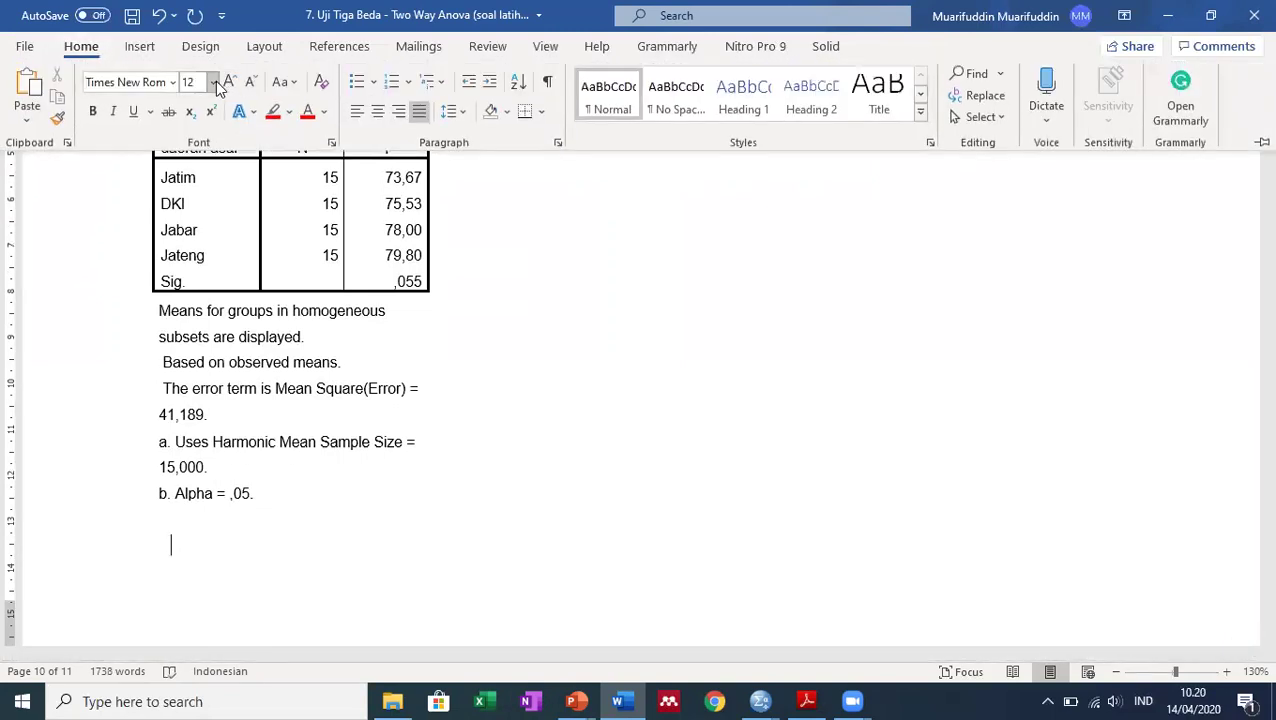
left_click(570, 555)
type("Bera")
type("dasarkan")
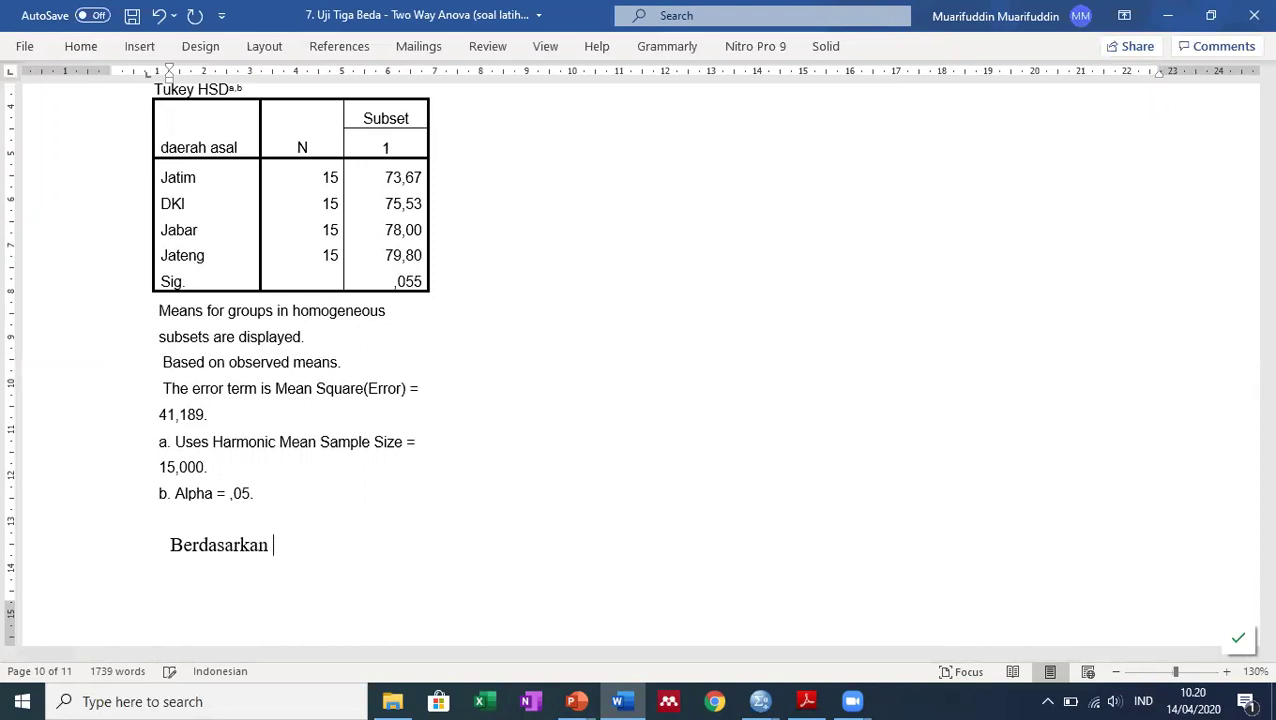
Continue the interpretation sentence below the table with the words "hasil homogeneous".
scroll(612, 530, "up", 1)
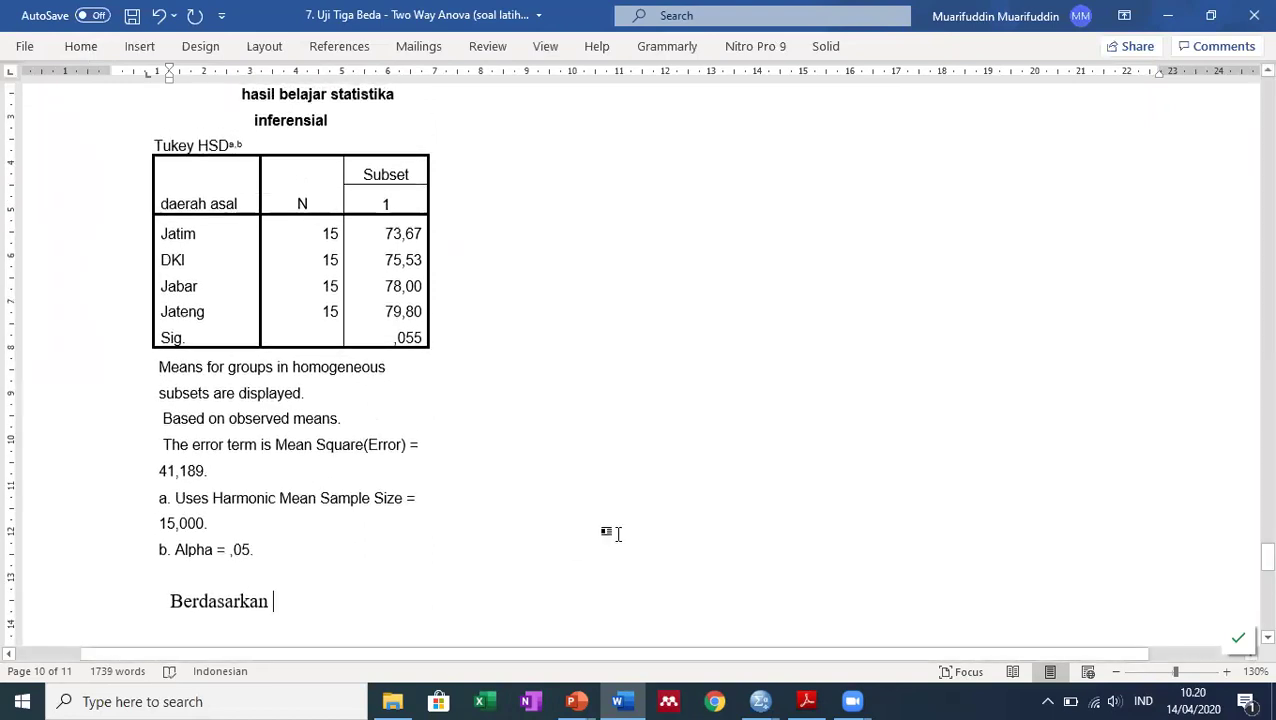
scroll(625, 524, "up", 1)
scroll(625, 524, "down", 1)
type("hasil")
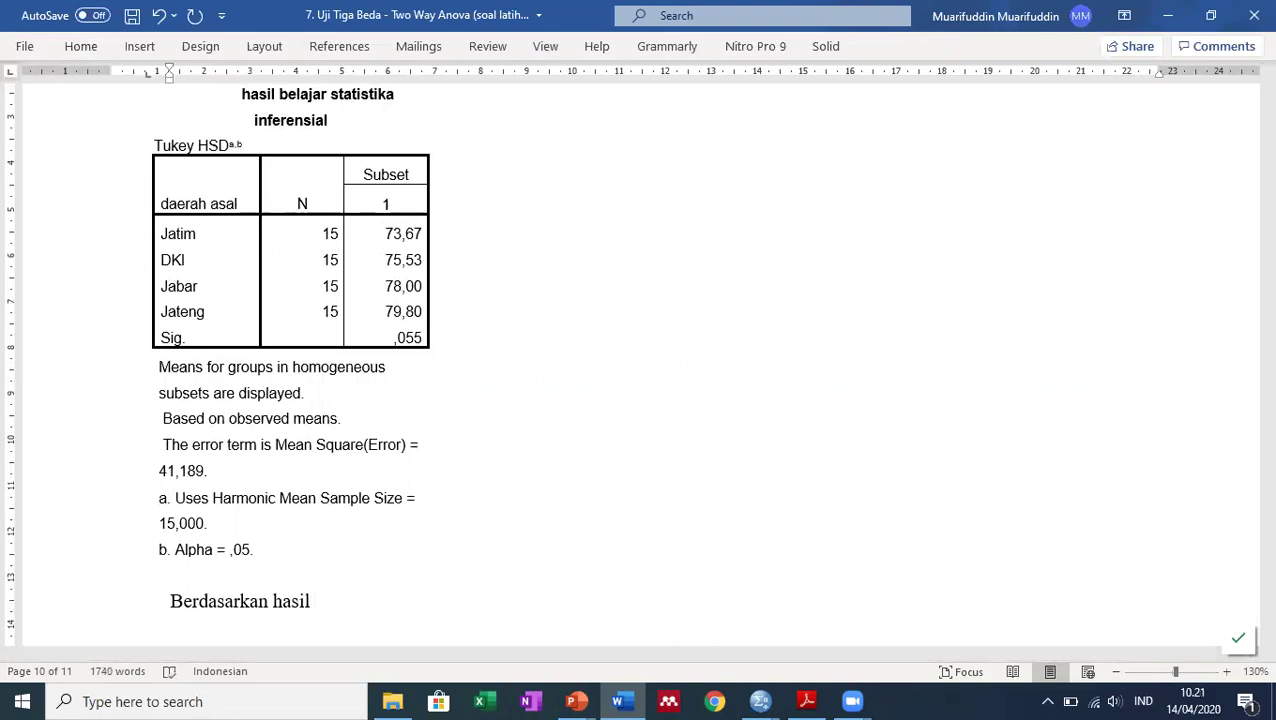
scroll(640, 370, "up", 1)
type("l ho")
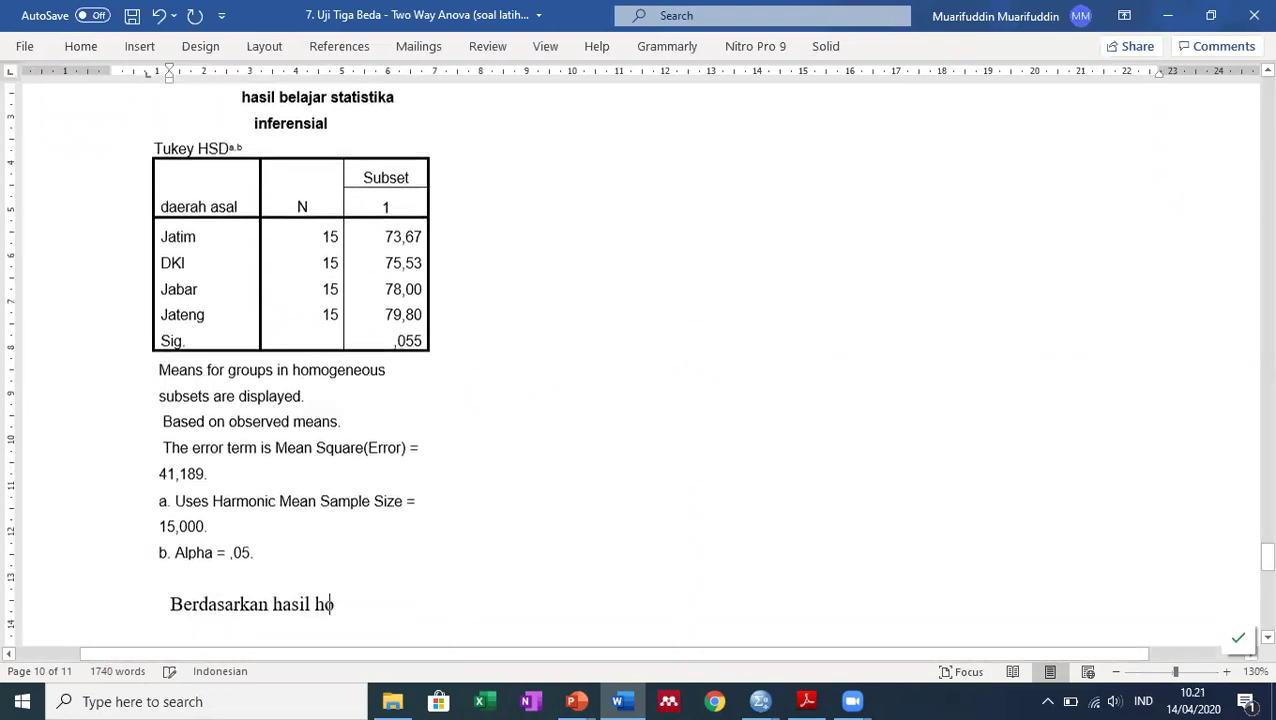
type("mogeneus")
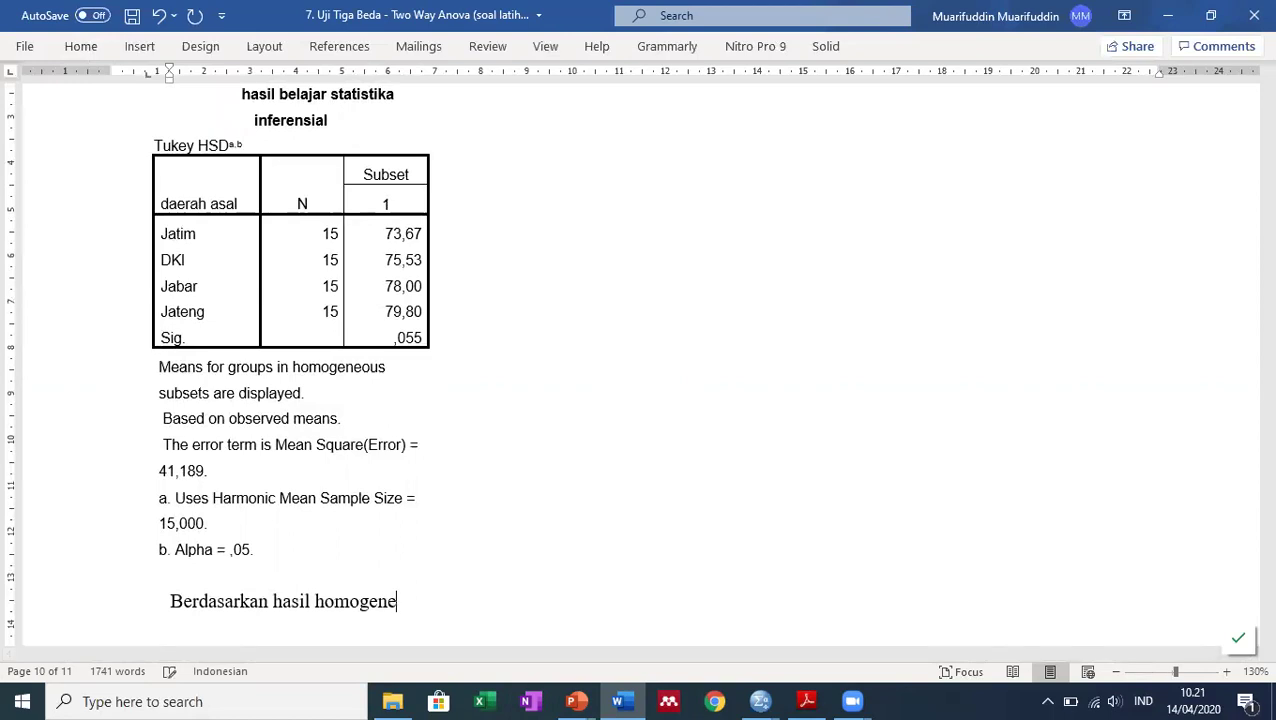
scroll(640, 370, "up", 3)
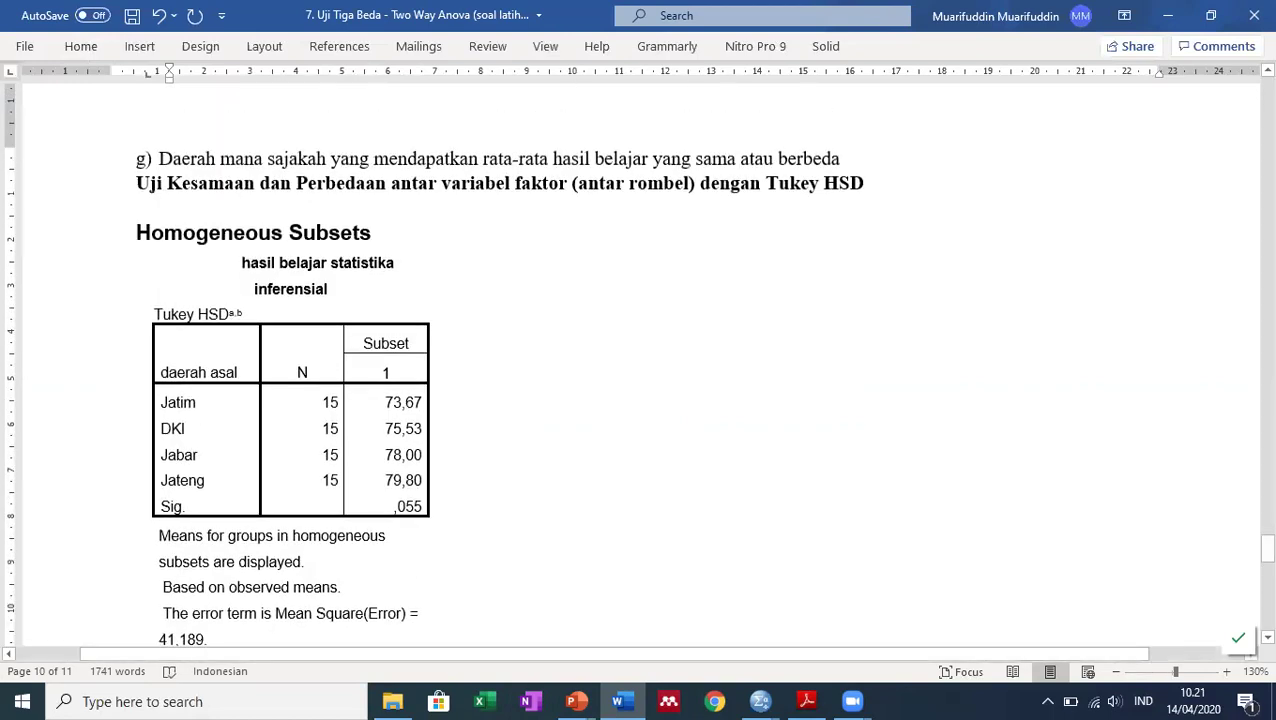
scroll(640, 370, "down", 4)
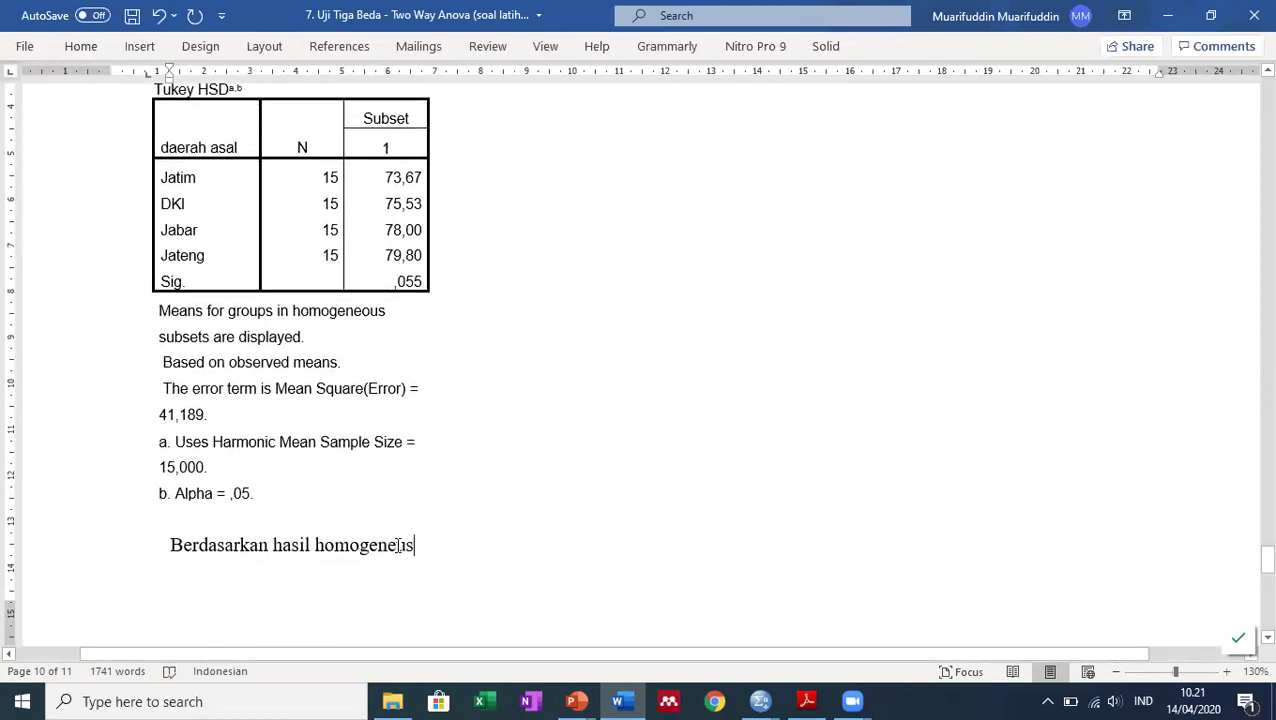
scroll(398, 548, "up", 4)
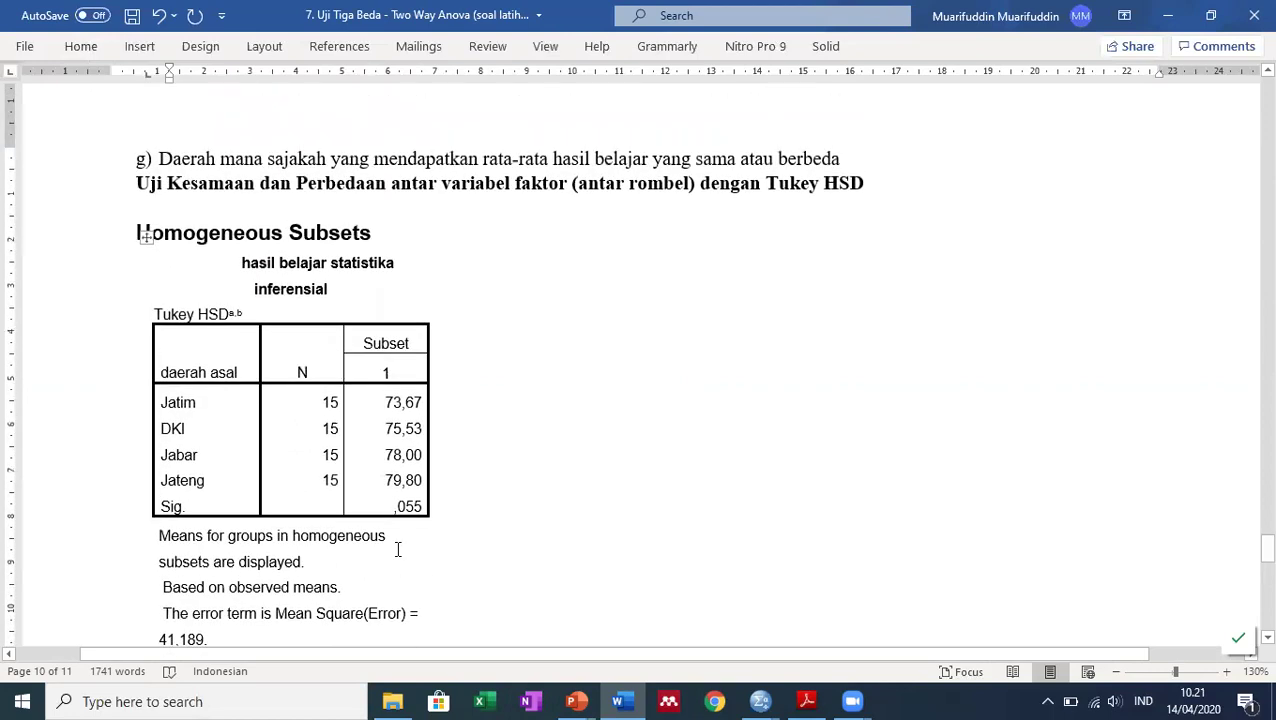
scroll(398, 549, "down", 3)
key("Left")
key("Left")
type("o")
key("End")
Extend the sentence below the table with "subsets pada tabel Tukey HSD".
scroll(450, 593, "up", 4)
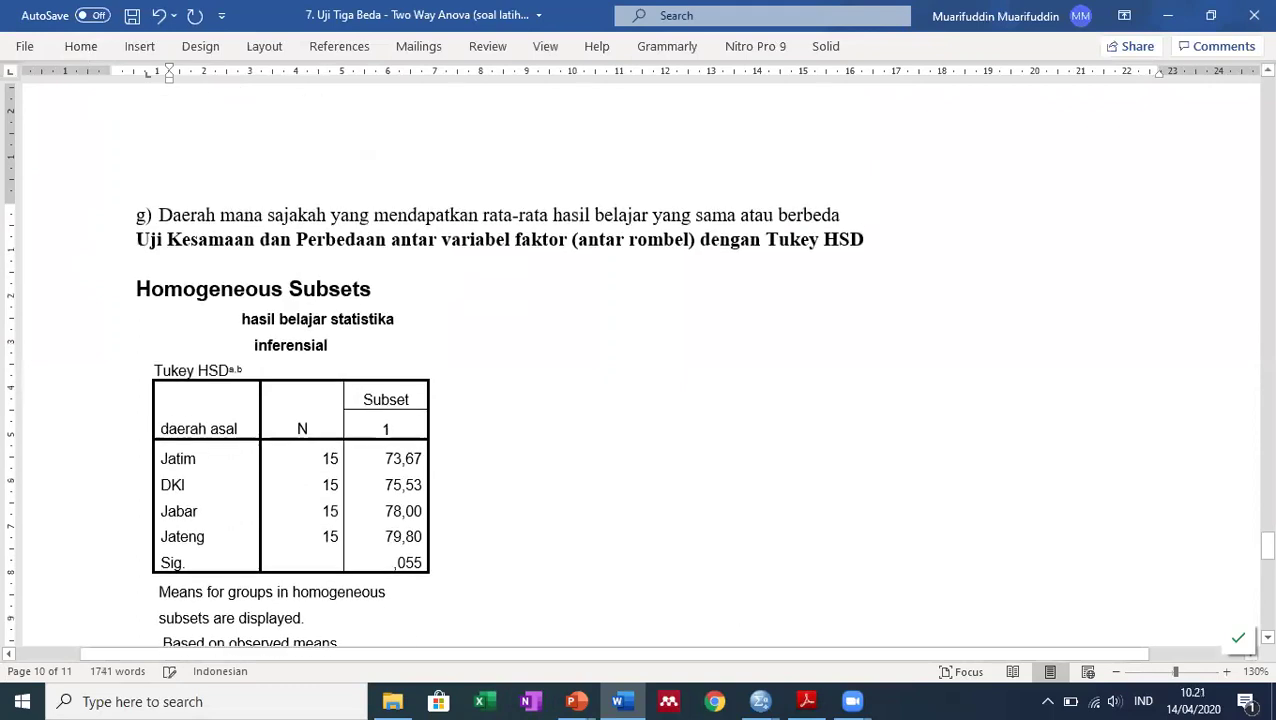
scroll(450, 593, "down", 4)
type("s")
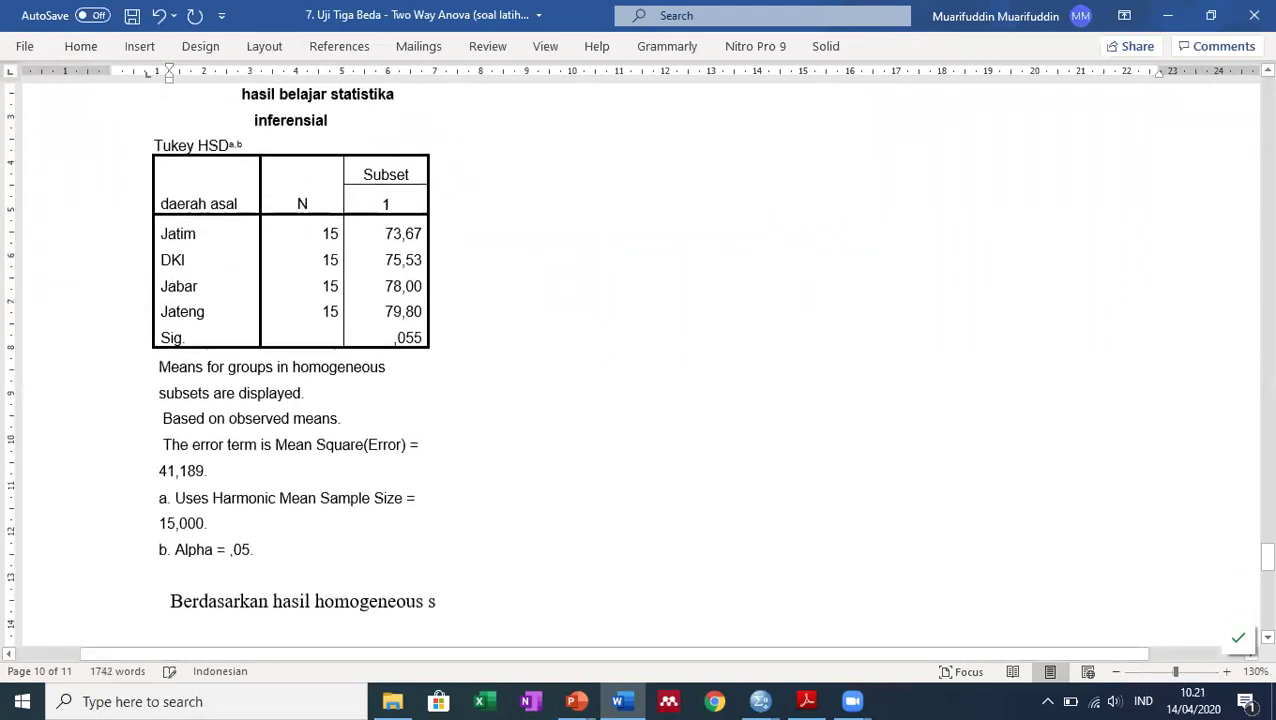
type("ubsets,")
type("pada tabel")
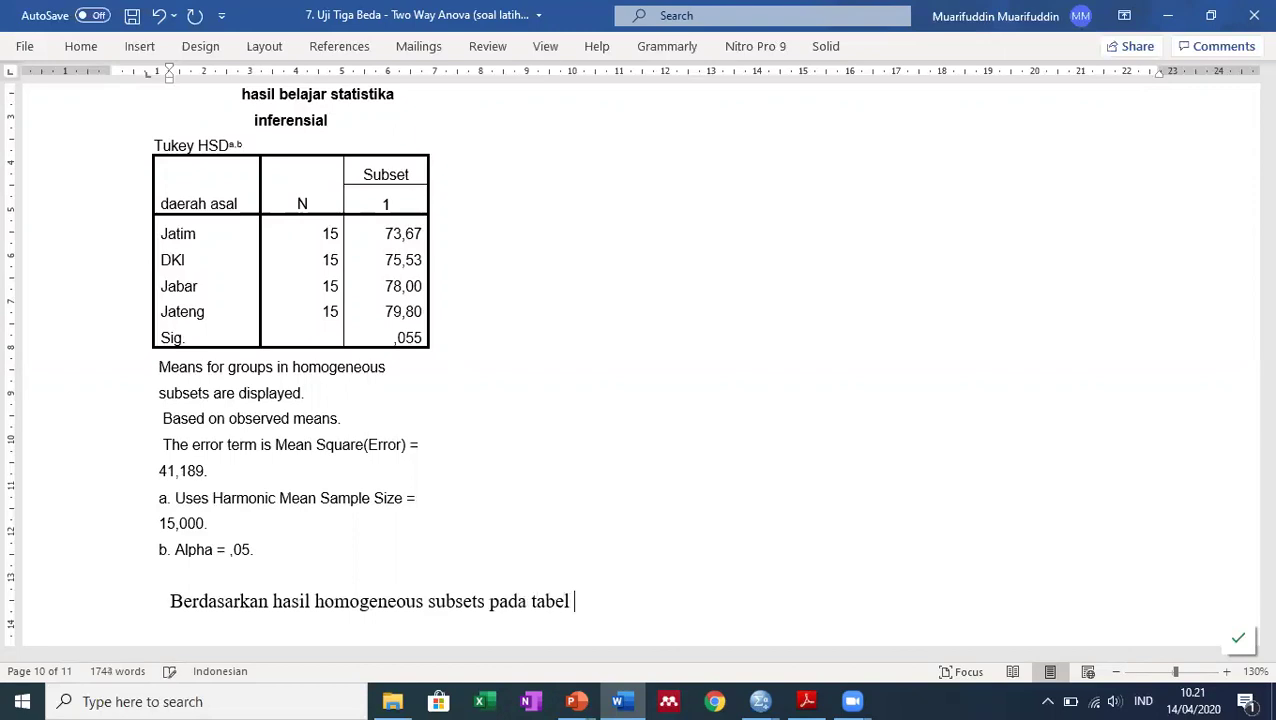
type(" Tukey HSD")
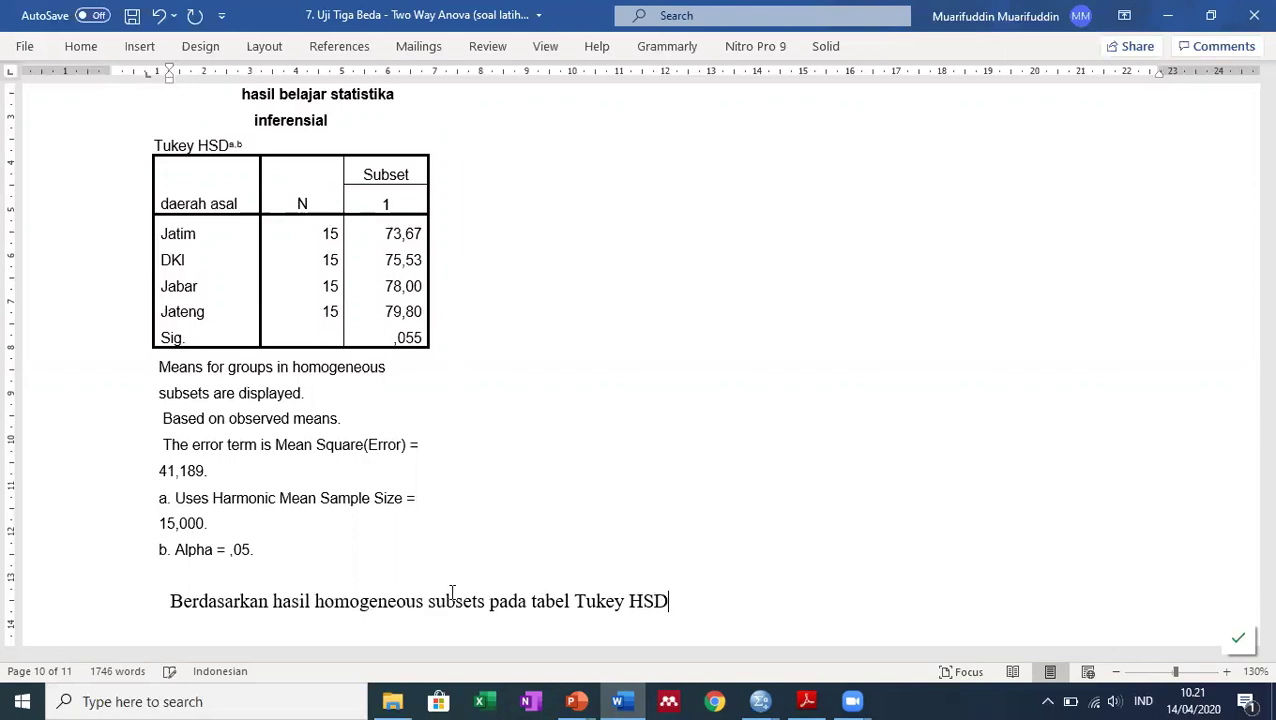
Delete the newly written sentence and the blank lines so the existing "Berdasarkan output SPSS" paragraph directly follows the Tukey HSD table.
scroll(452, 592, "down", 10)
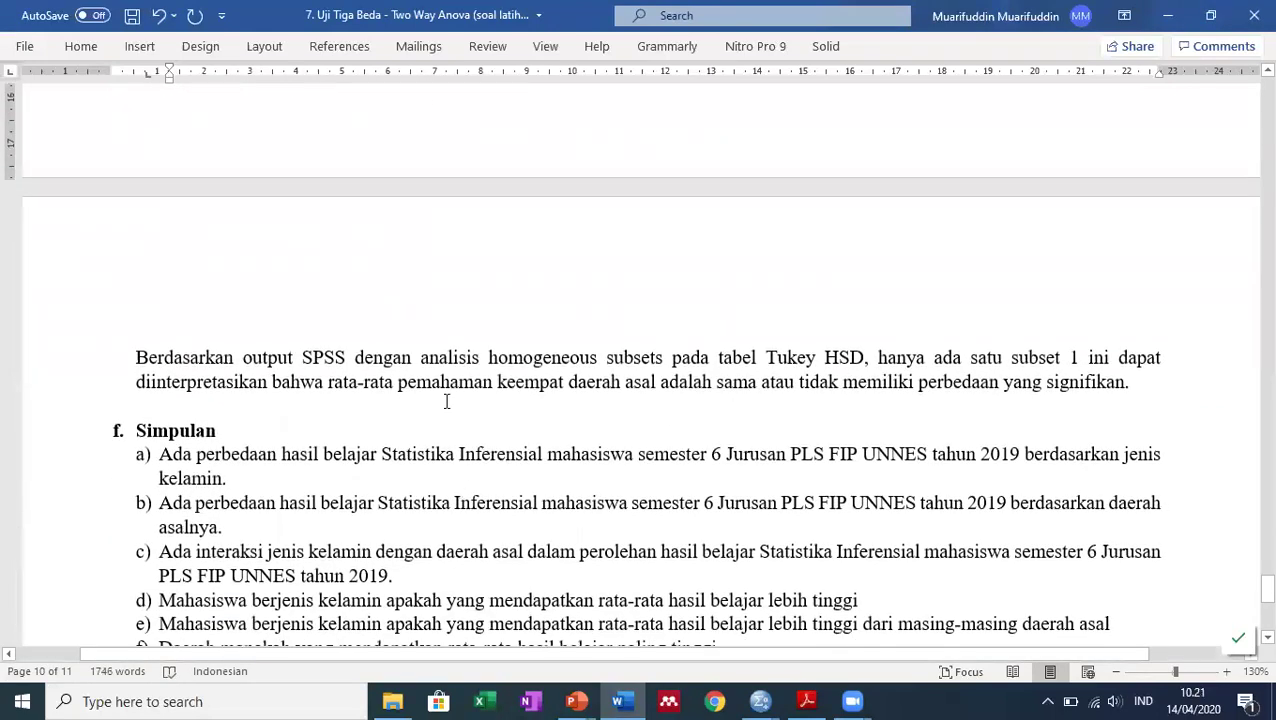
scroll(440, 408, "up", 4)
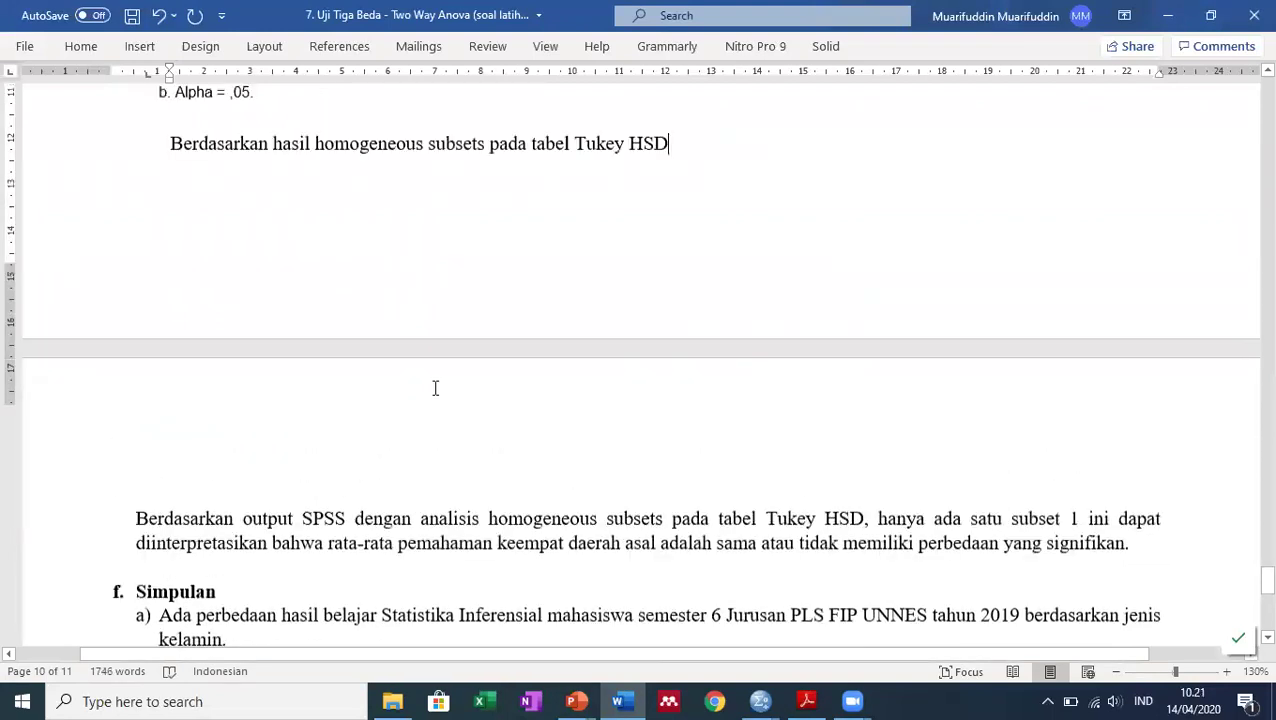
left_click_drag(157, 209, 661, 242)
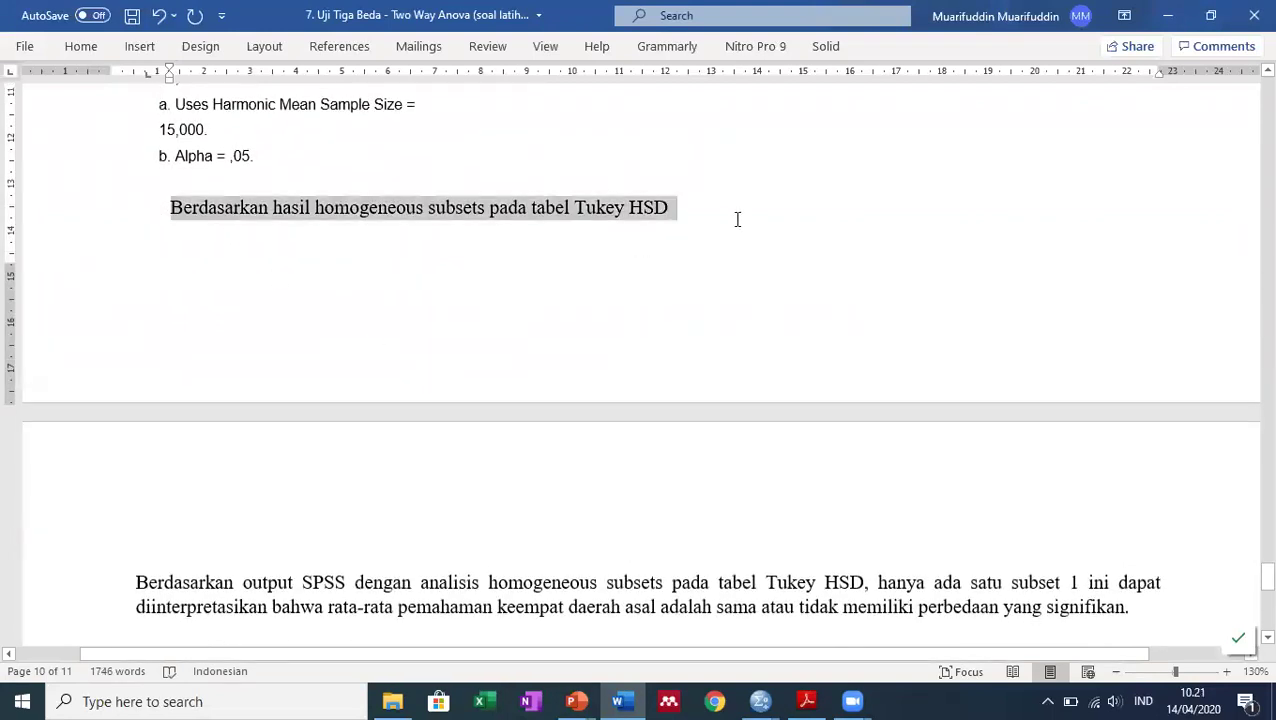
key("BackSpace")
key("Delete")
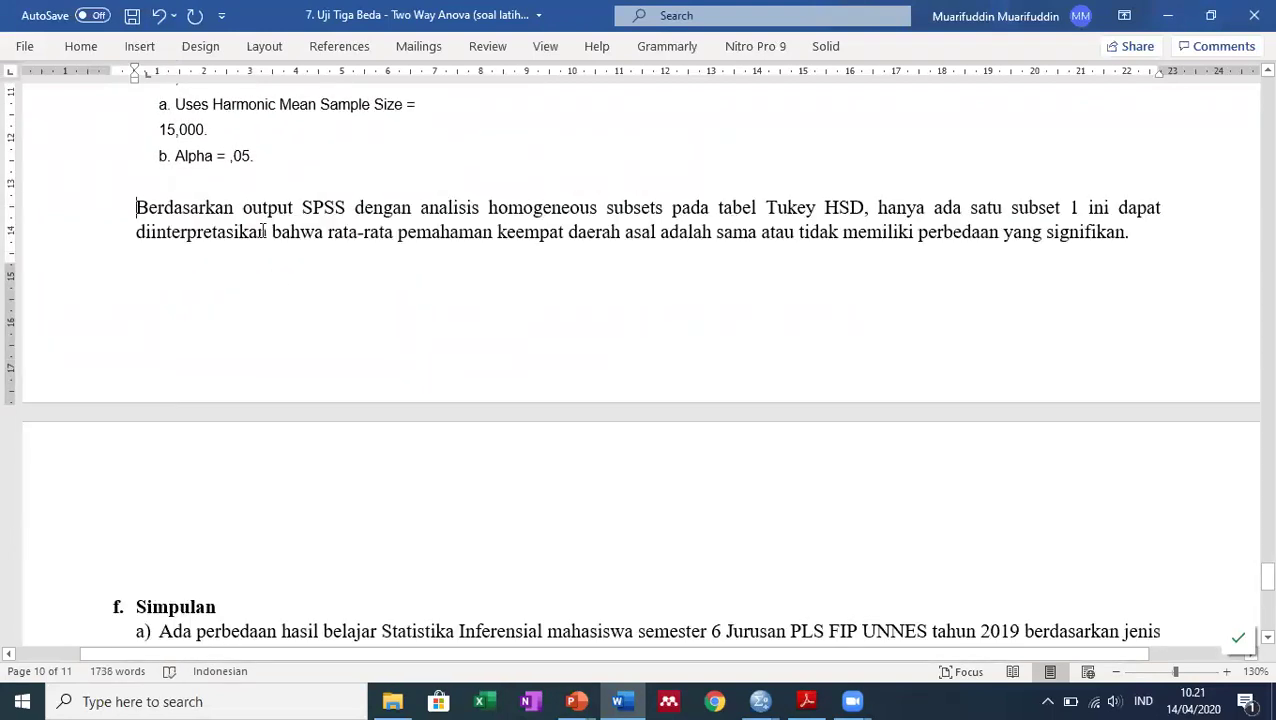
left_click(139, 181)
key("Delete")
Delete the blank line above the "Homogeneous Subsets" title and push the "Simpulan" section onto the next page.
scroll(401, 274, "up", 3)
scroll(219, 308, "up", 2)
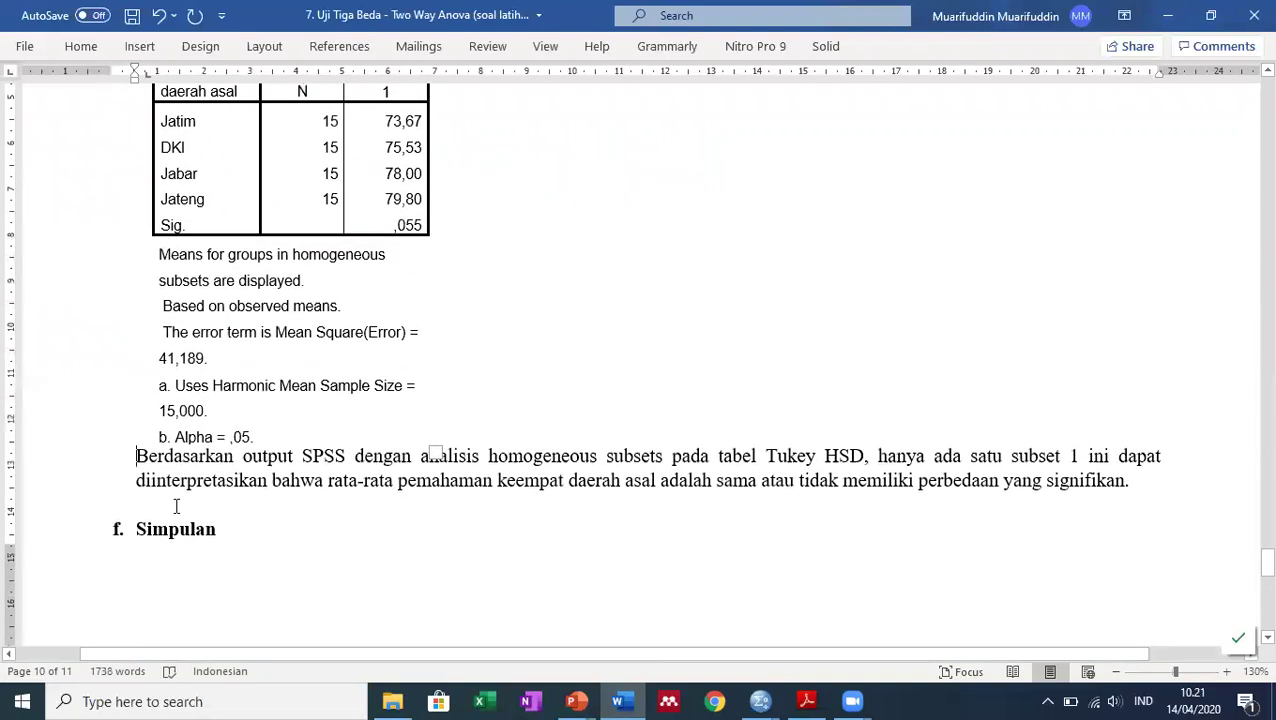
scroll(180, 501, "up", 5)
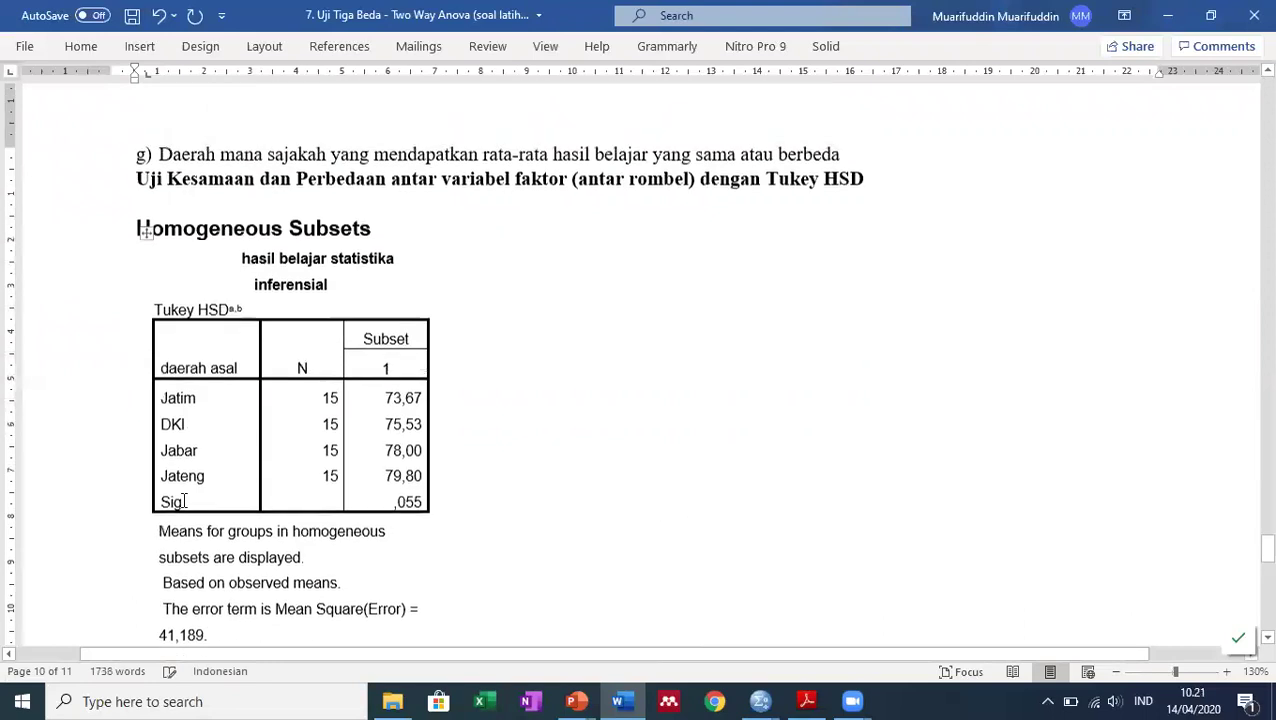
left_click(257, 206)
key("Delete")
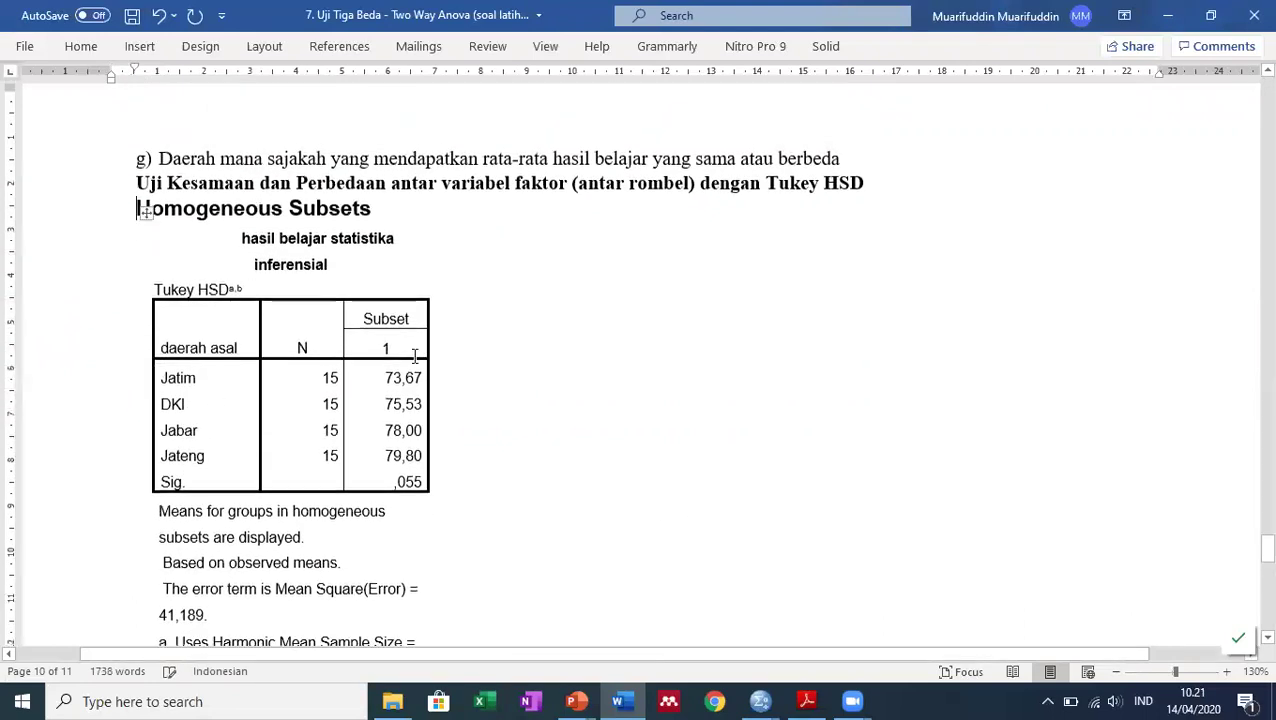
scroll(428, 391, "down", 6)
left_click(236, 385)
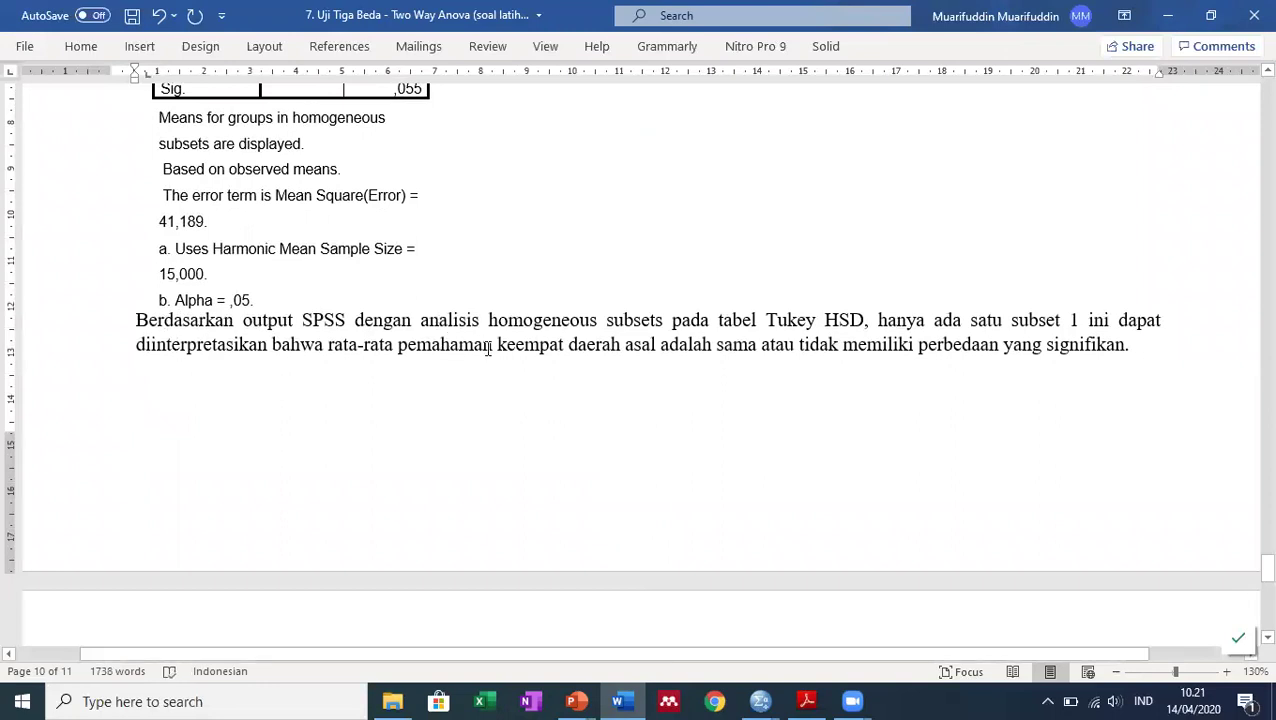
Read the interpretation paragraph of item g) against the subset means and significance in the Tukey HSD table.
scroll(490, 354, "up", 1)
scroll(520, 390, "up", 1)
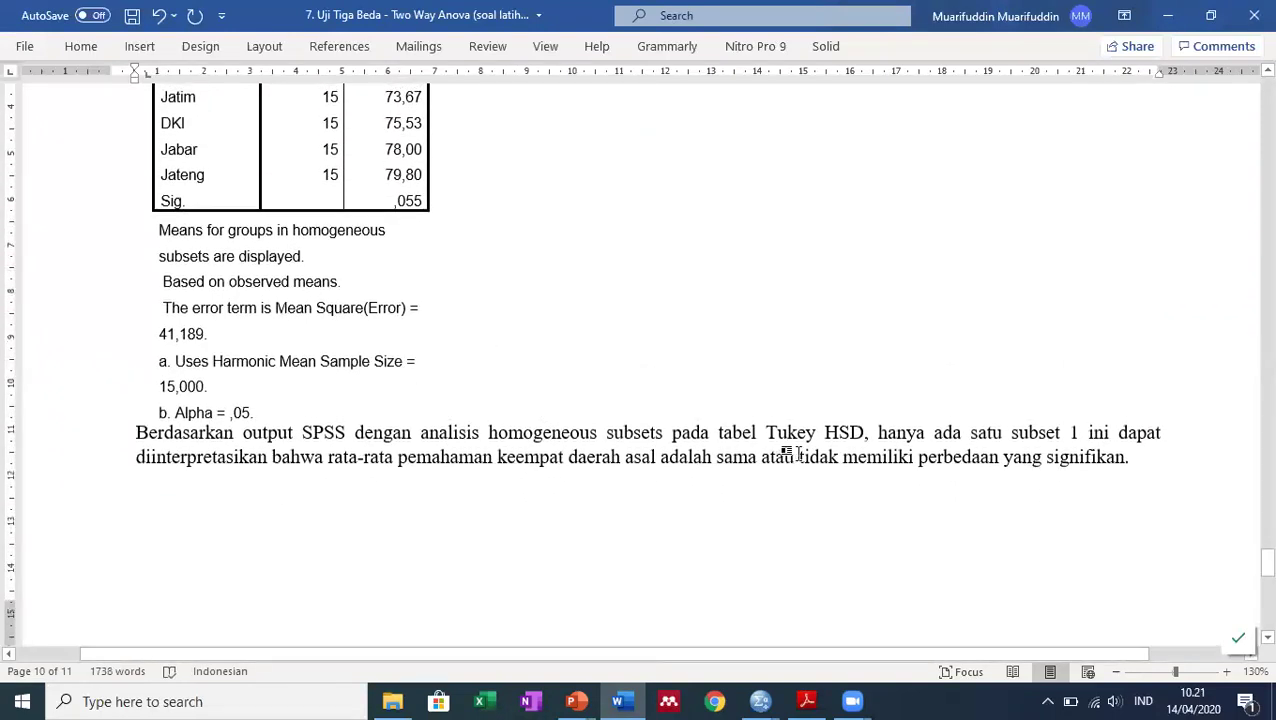
scroll(840, 470, "up", 1)
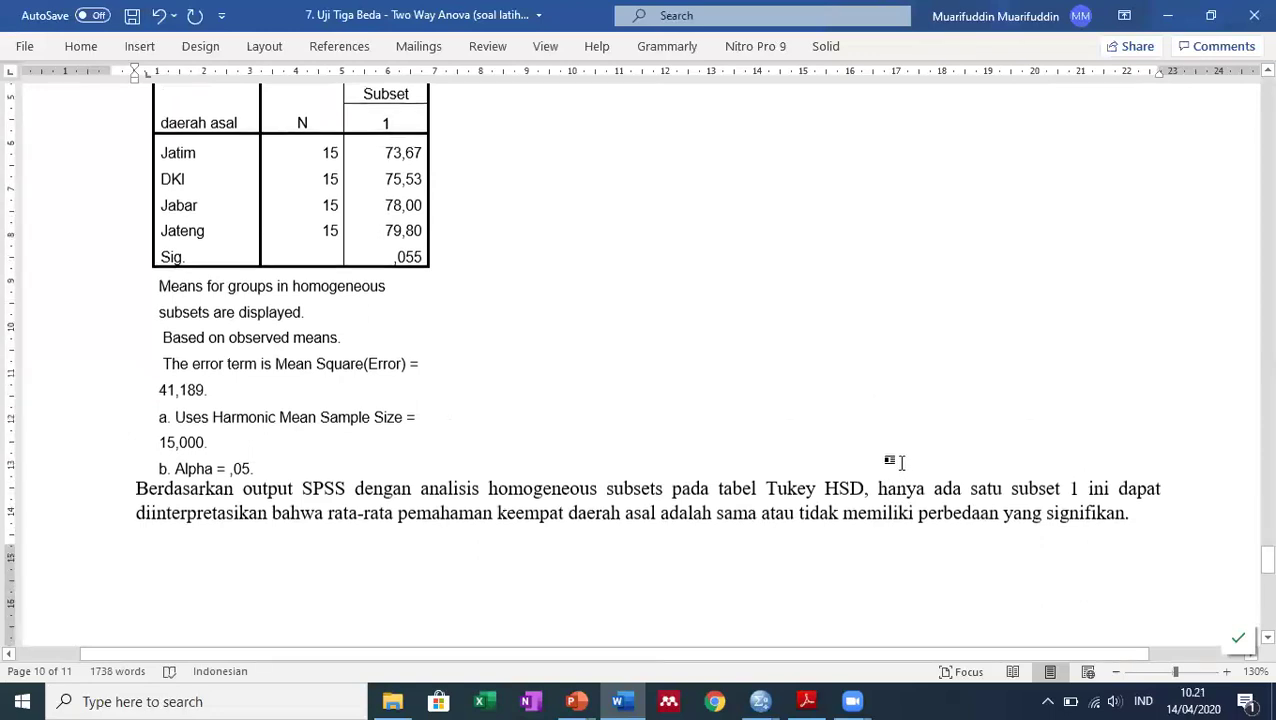
scroll(889, 444, "up", 1)
scroll(421, 216, "up", 1)
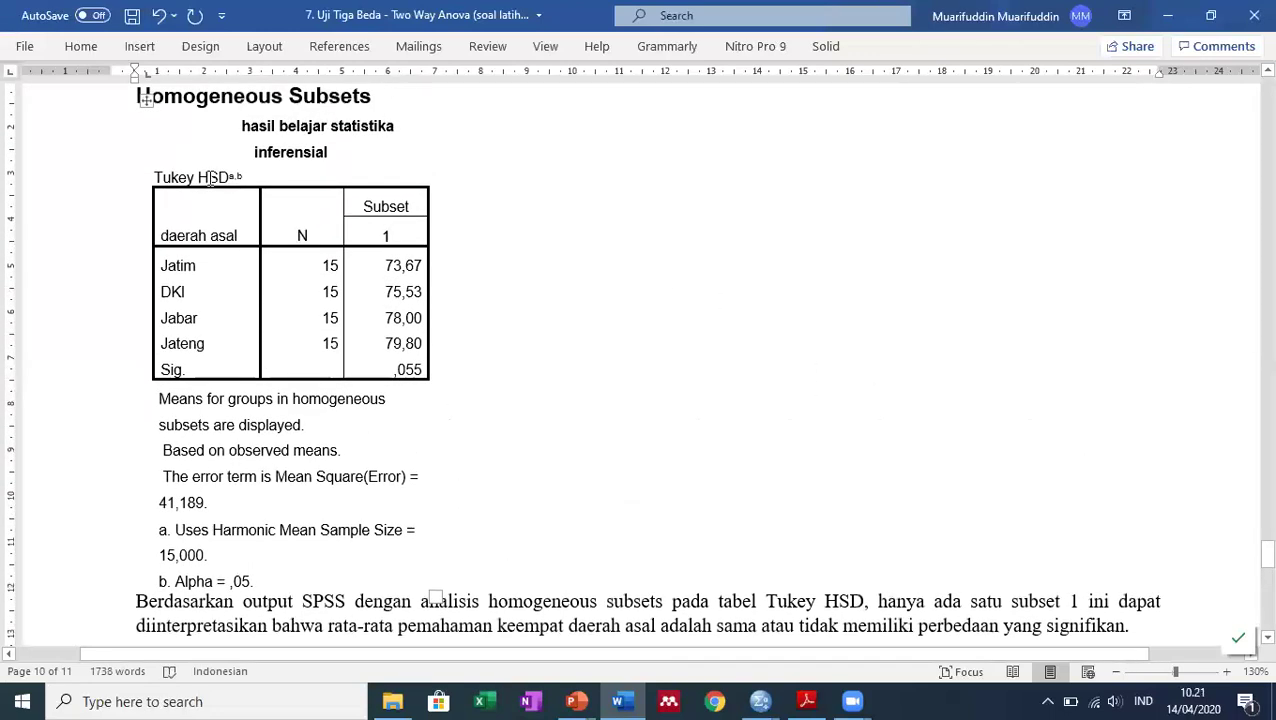
scroll(305, 186, "down", 1)
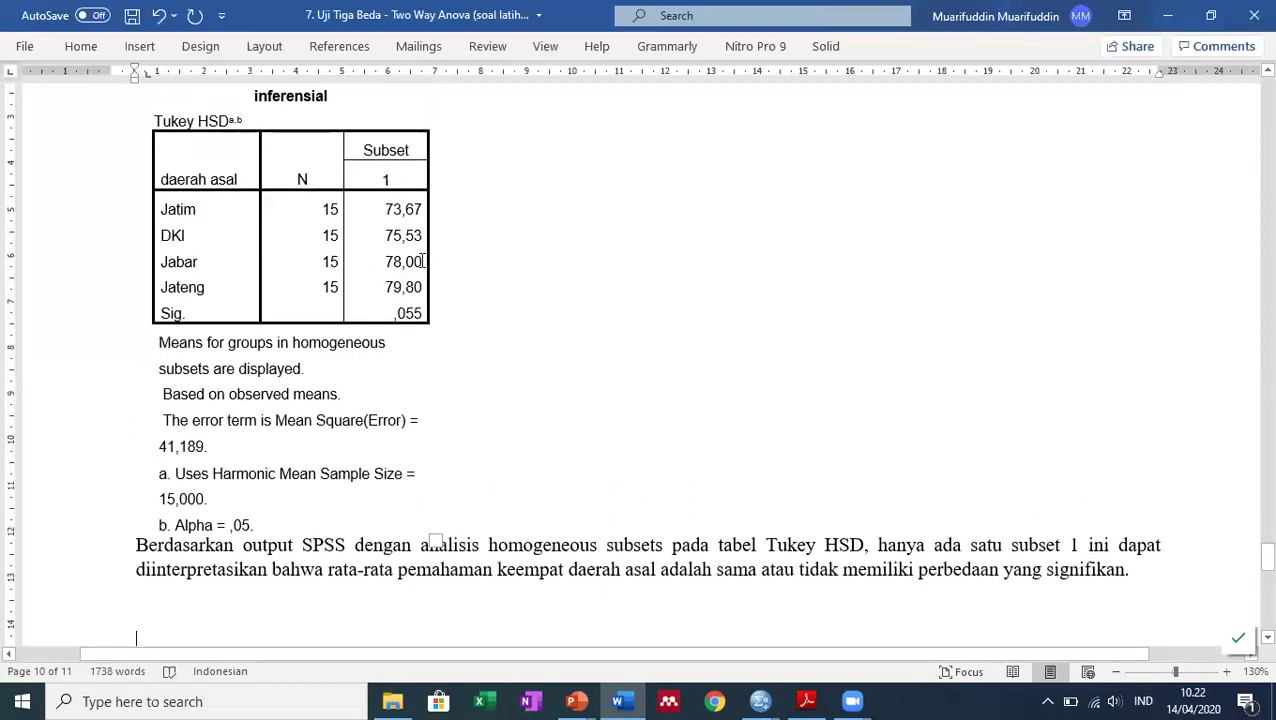
Compare conclusions a) to c) under "Simpulan" with the interpretations below the Tests of Between-Subjects Effects table.
scroll(430, 270, "down", 8)
scroll(437, 285, "down", 3)
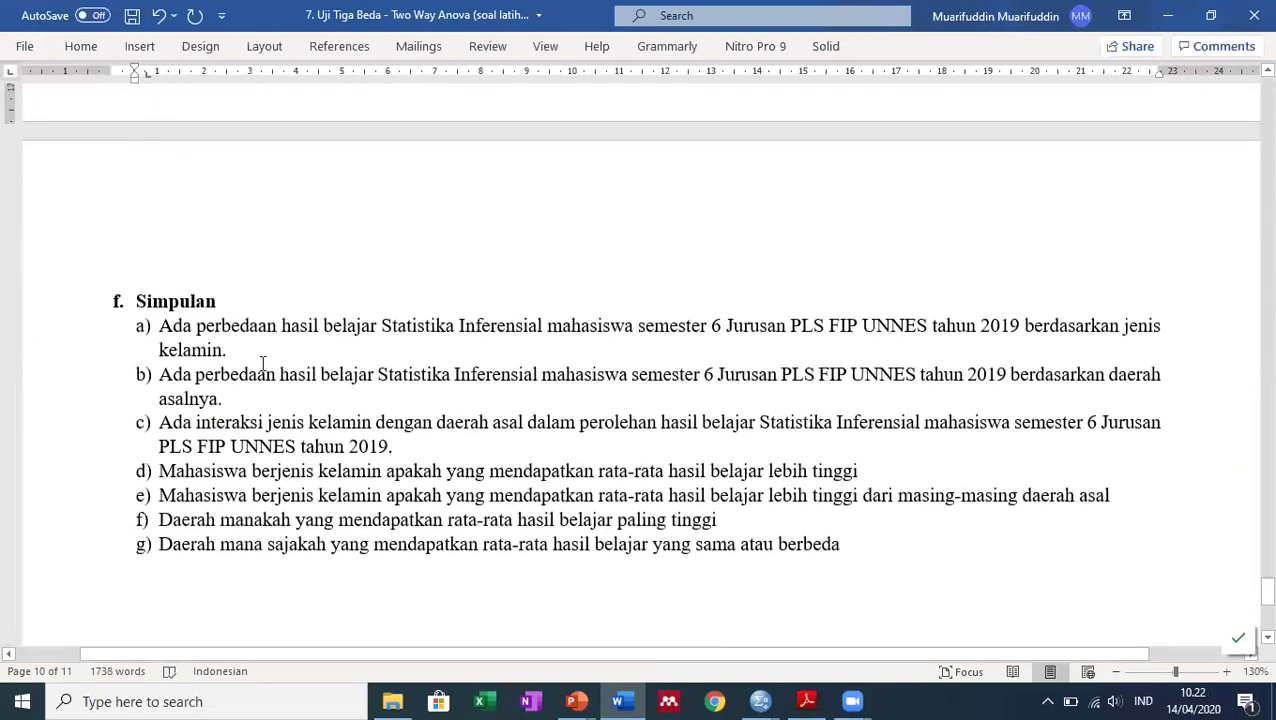
left_click(172, 326)
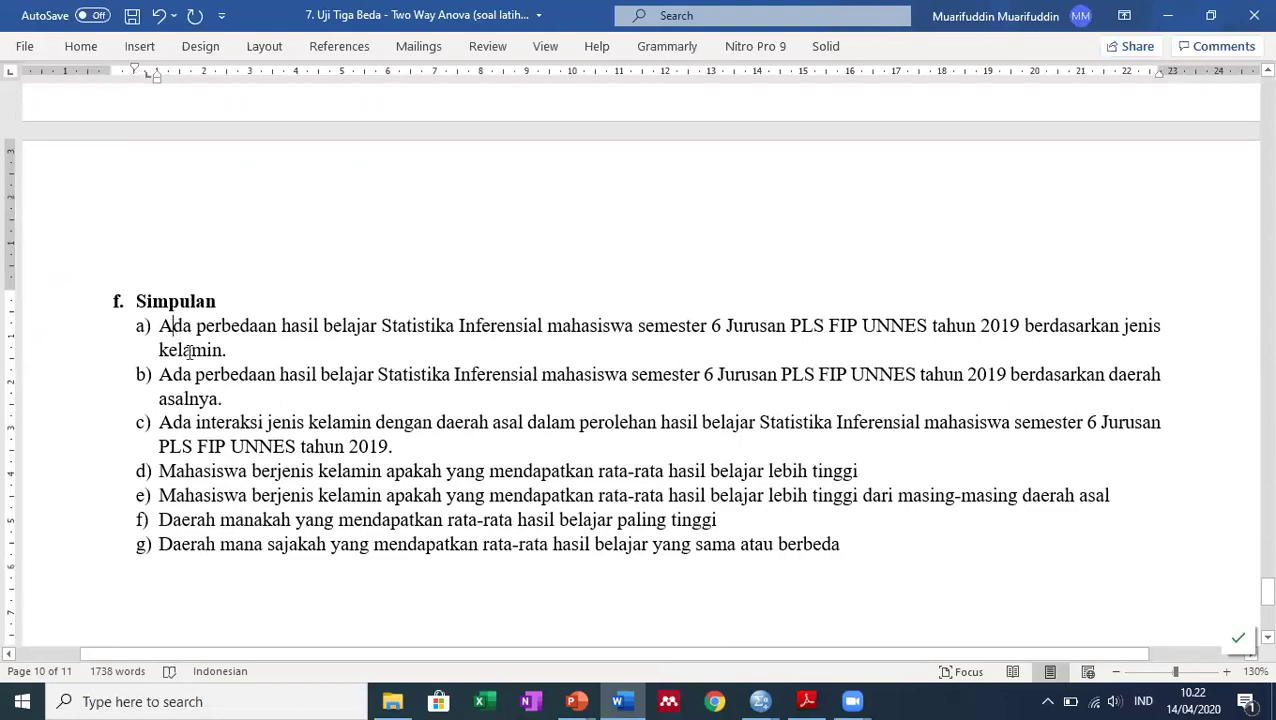
scroll(223, 382, "up", 20)
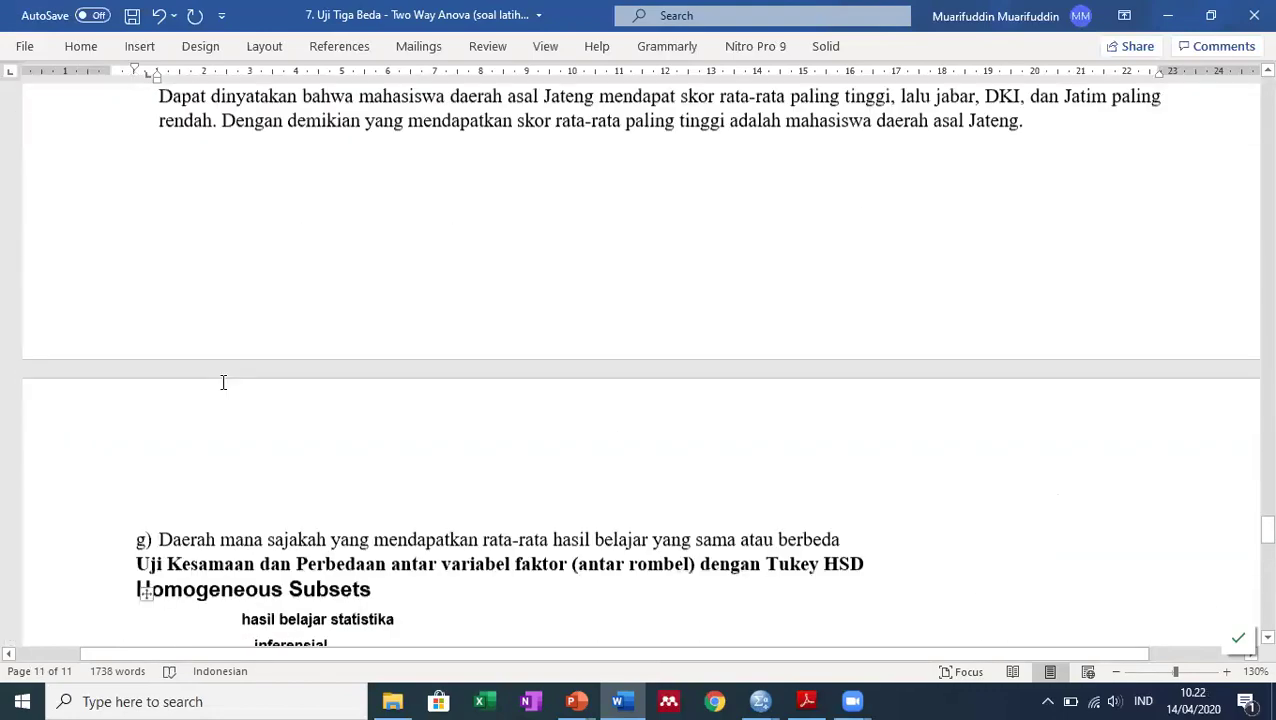
scroll(223, 382, "up", 20)
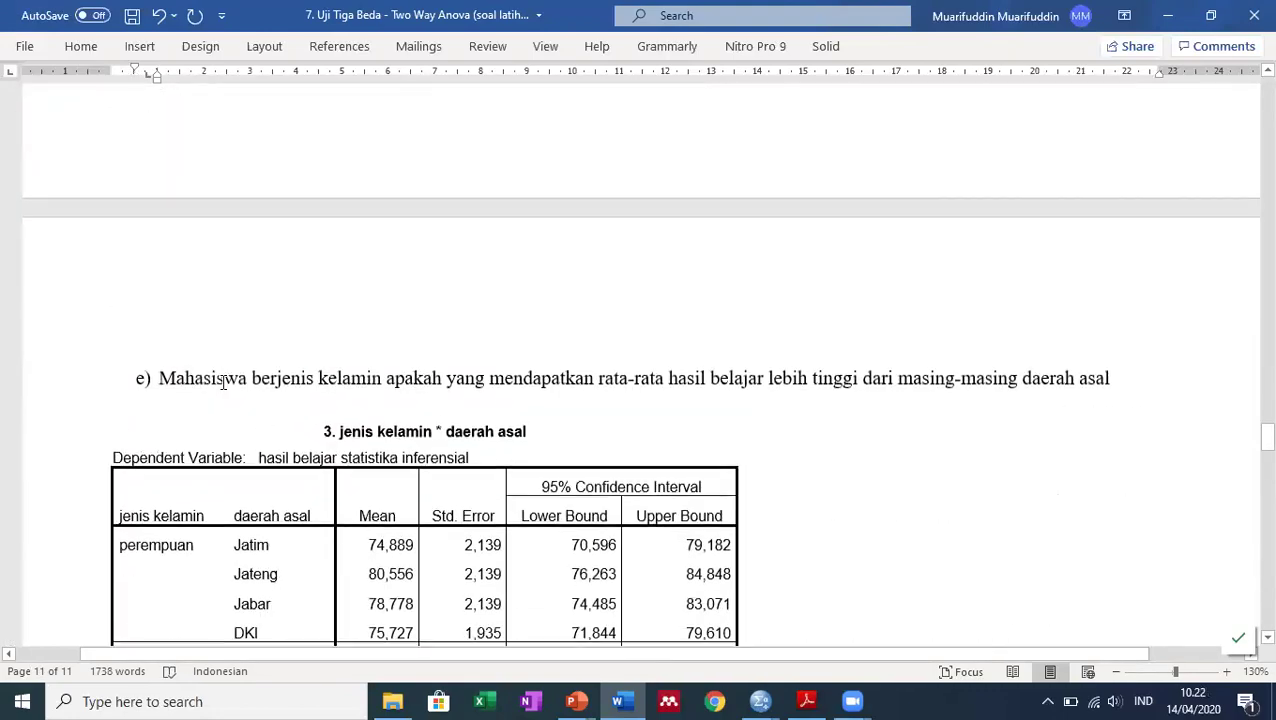
scroll(223, 382, "up", 12)
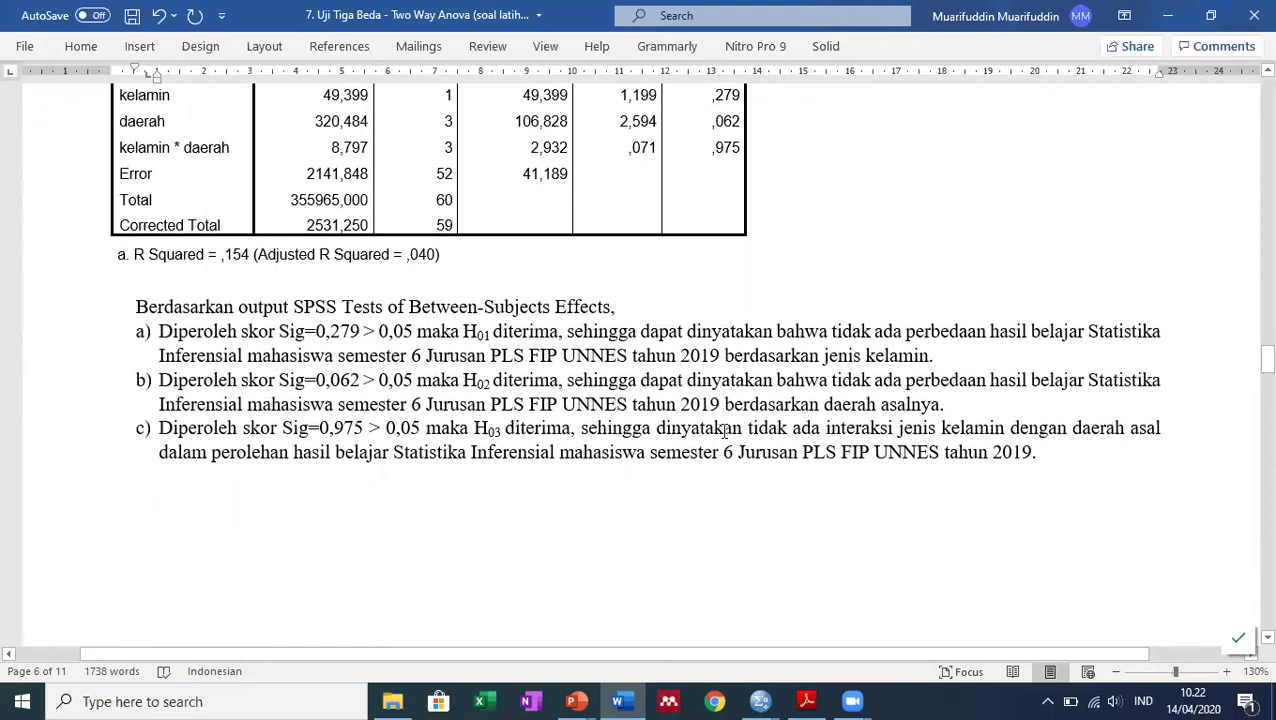
scroll(855, 445, "down", 15)
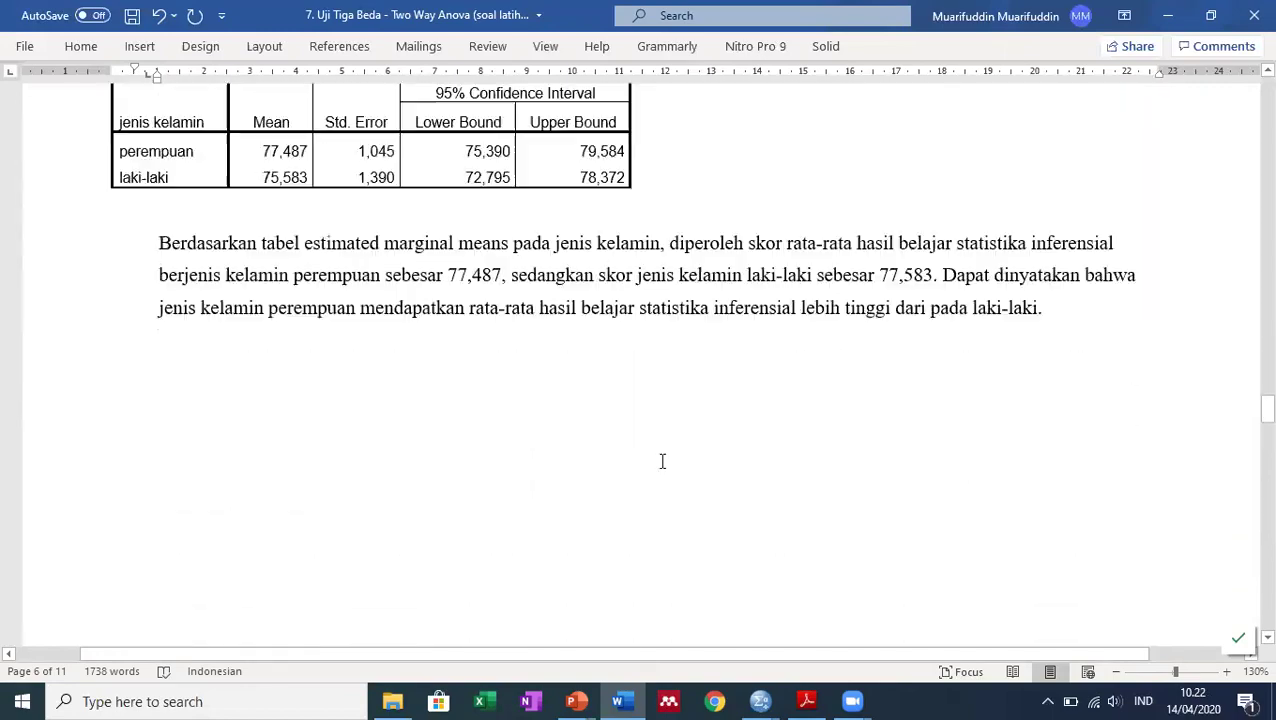
scroll(559, 493, "down", 15)
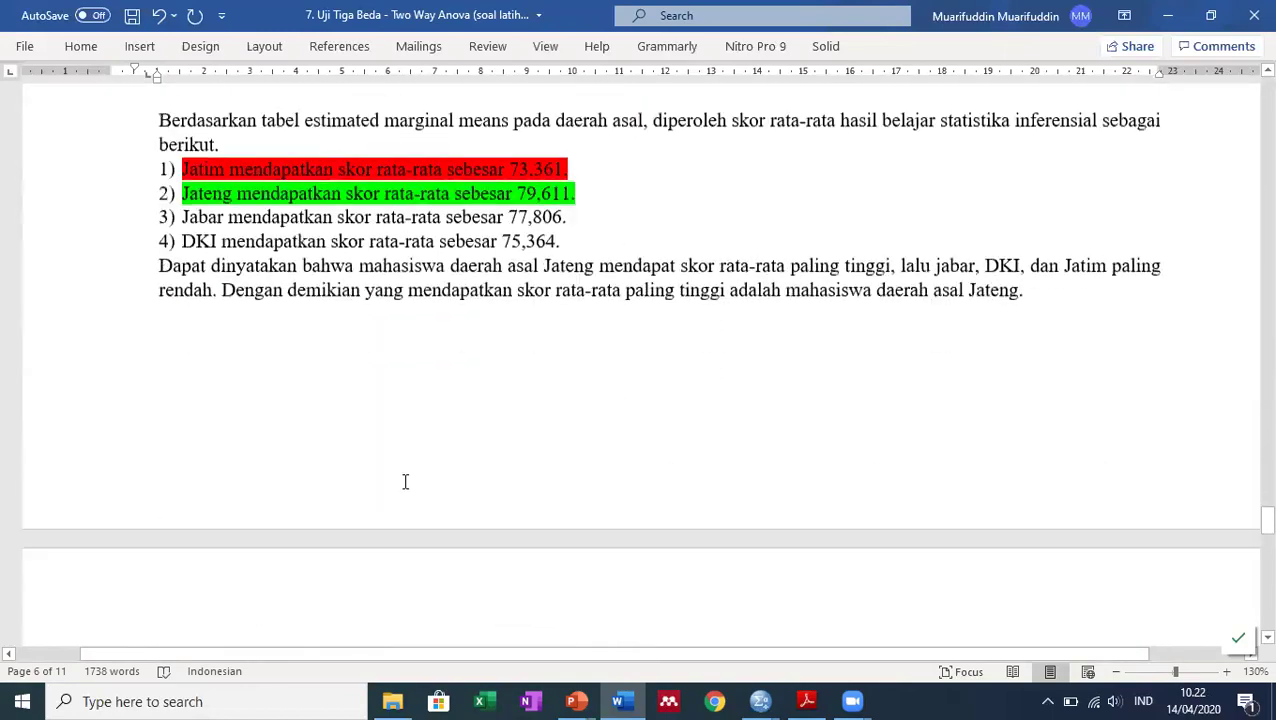
scroll(394, 480, "down", 15)
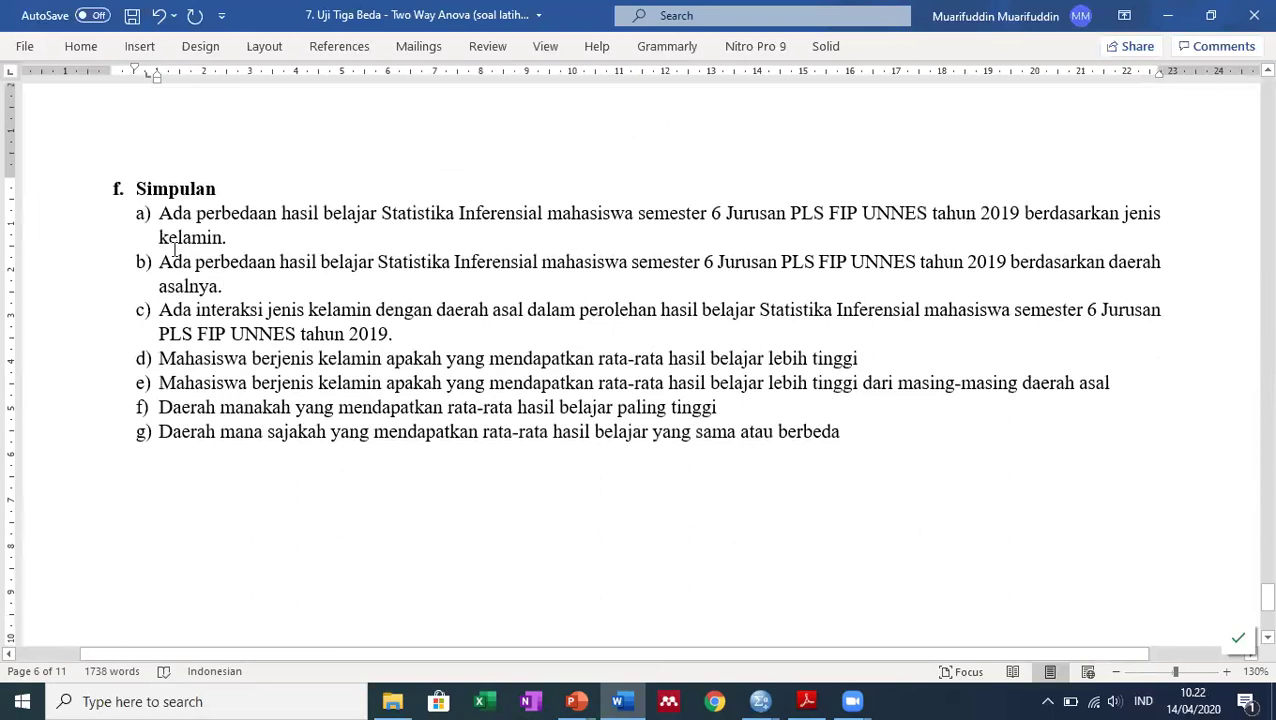
Reword conclusion a) under "Simpulan" so it starts with "Tidak ada perbedaan" instead of "Ada perbedaan".
left_click(169, 212)
key("BackSpace")
type("Tidak a")
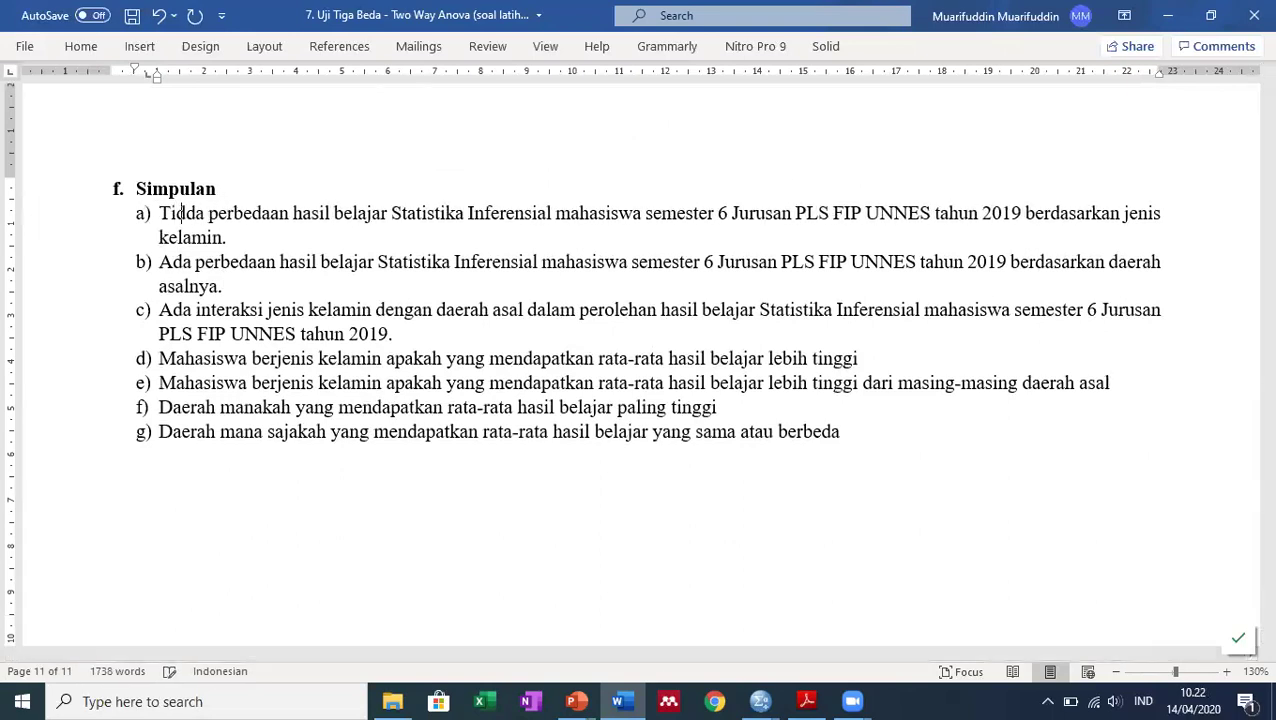
type("da")
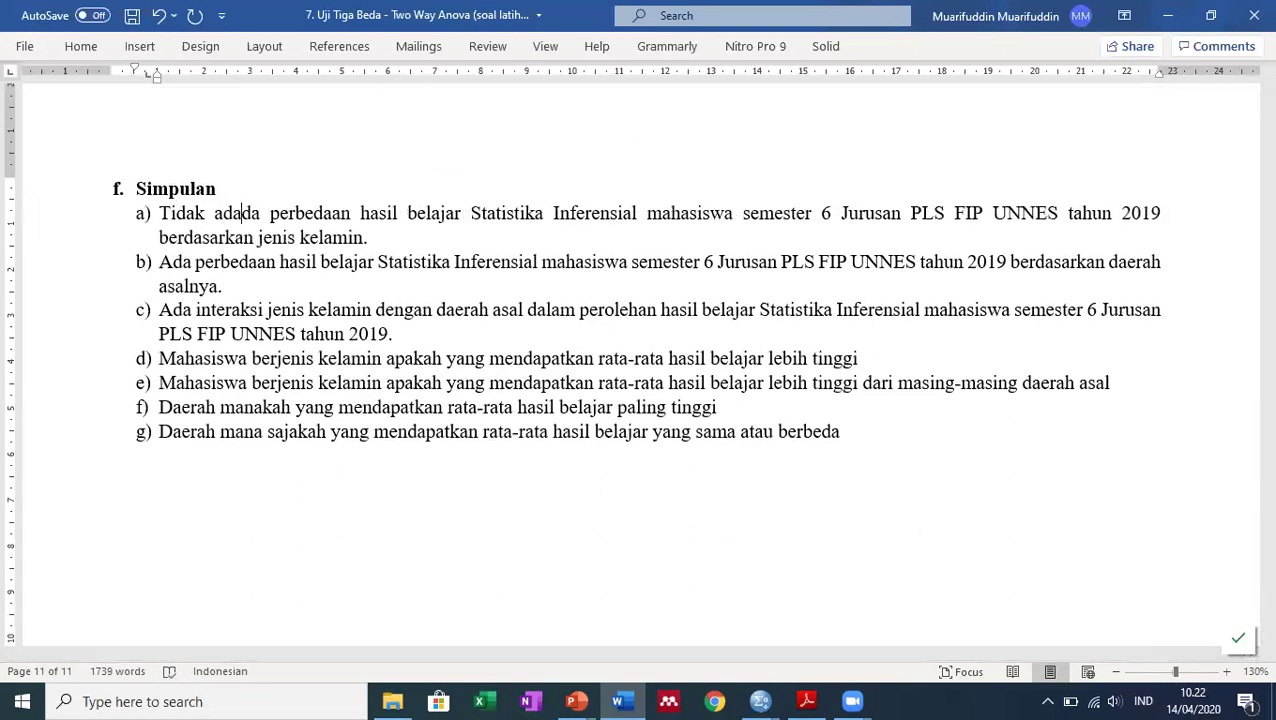
key("BackSpace")
key("BackSpace")
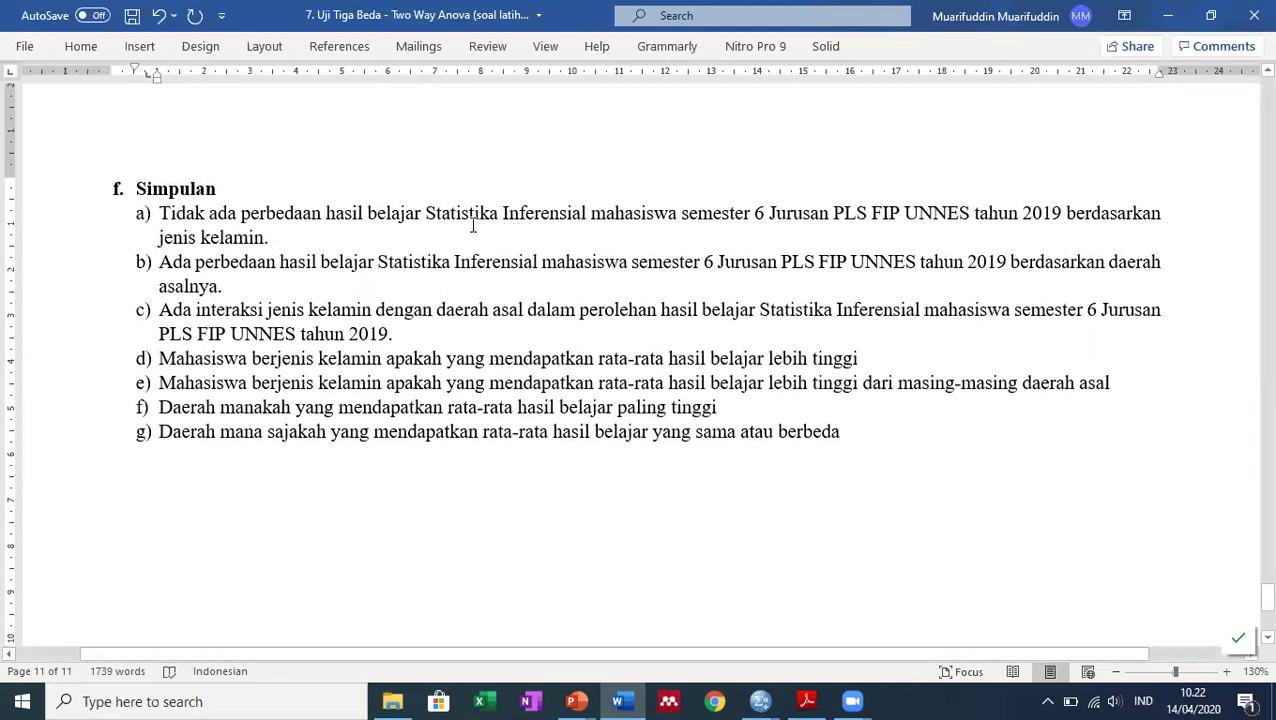
Make conclusion b) about daerah asal negative by starting it with "Tidak ada perbedaan".
left_click(160, 262)
key("Delete")
type("Tidak ad")
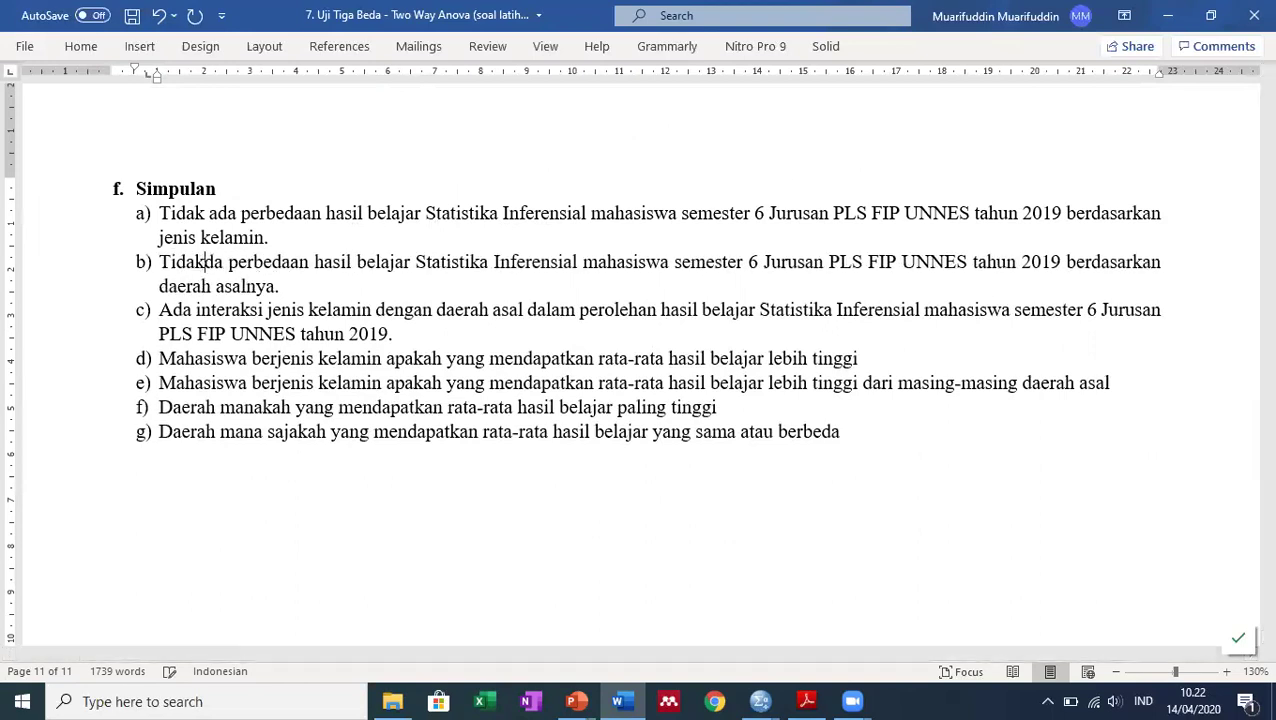
type("a")
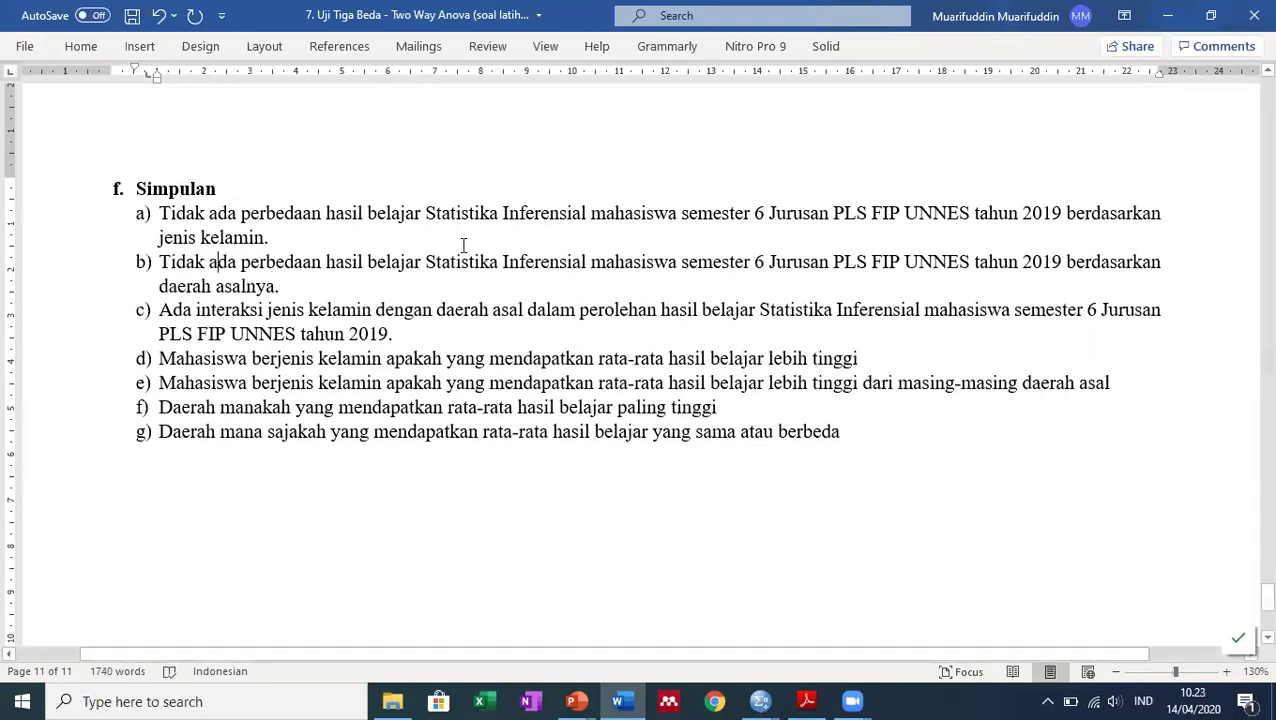
Change the opening of conclusion c) to "Tidak ada interaksi".
left_click(173, 310)
key("BackSpace")
type("Tia")
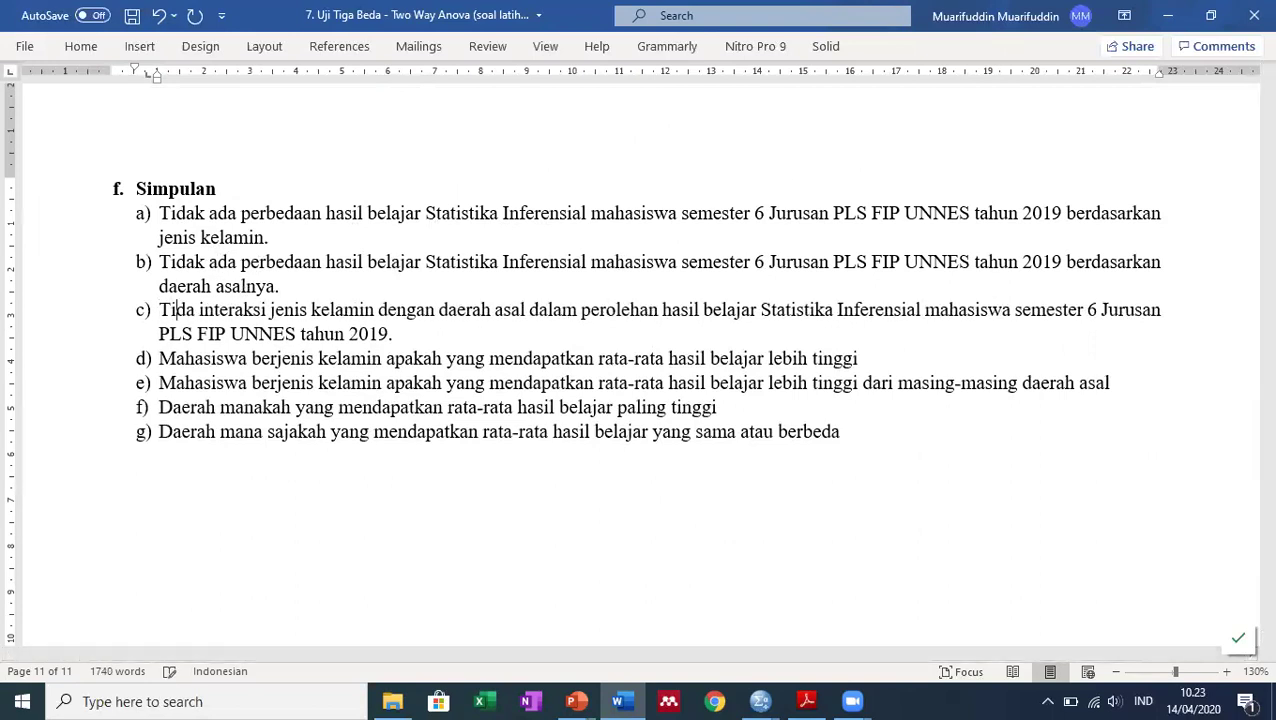
key("BackSpace")
type("dak a")
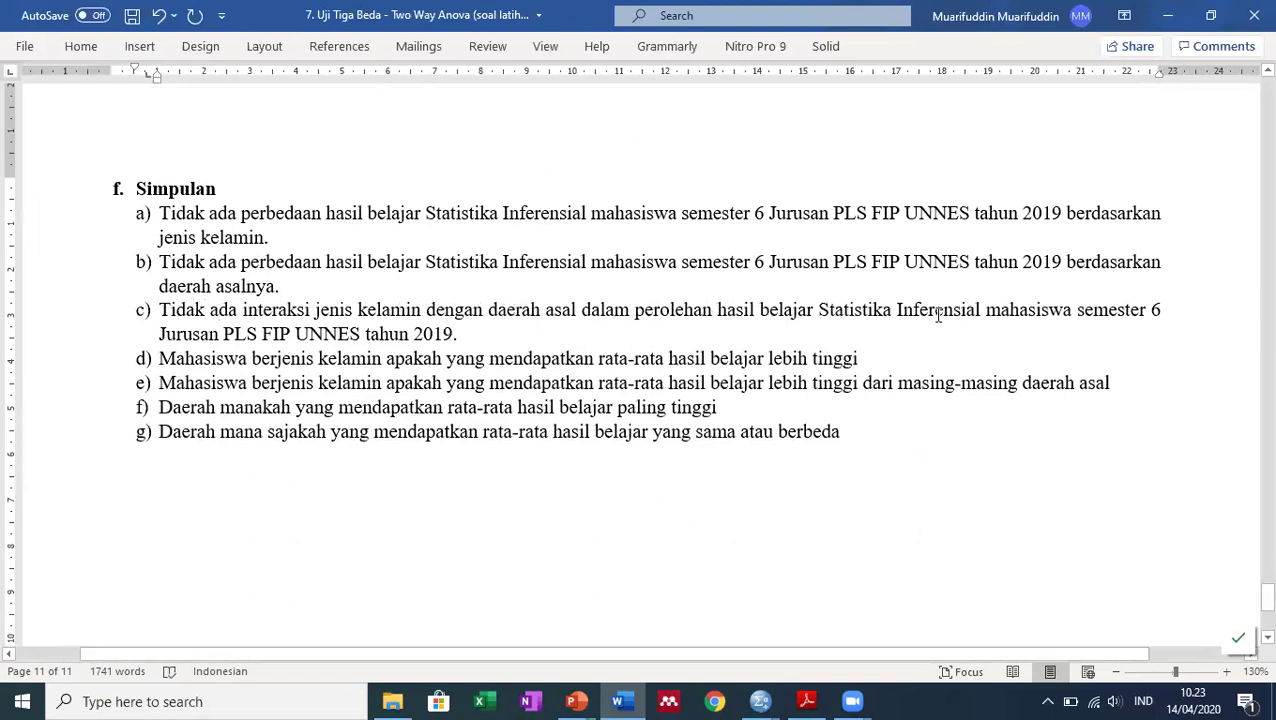
Replace "apakah" with "perempuan" in conclusion d) and end the sentence with a period.
left_click(159, 355)
left_click_drag(393, 360, 444, 361)
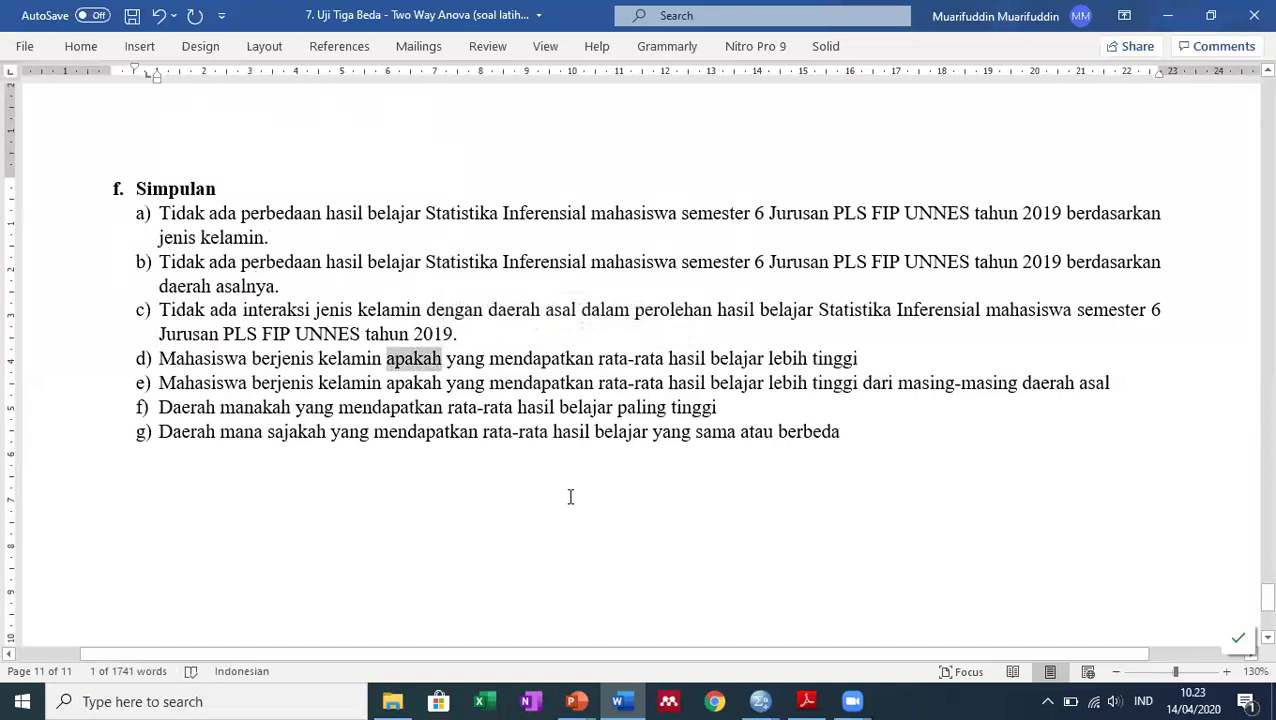
type("perempuan")
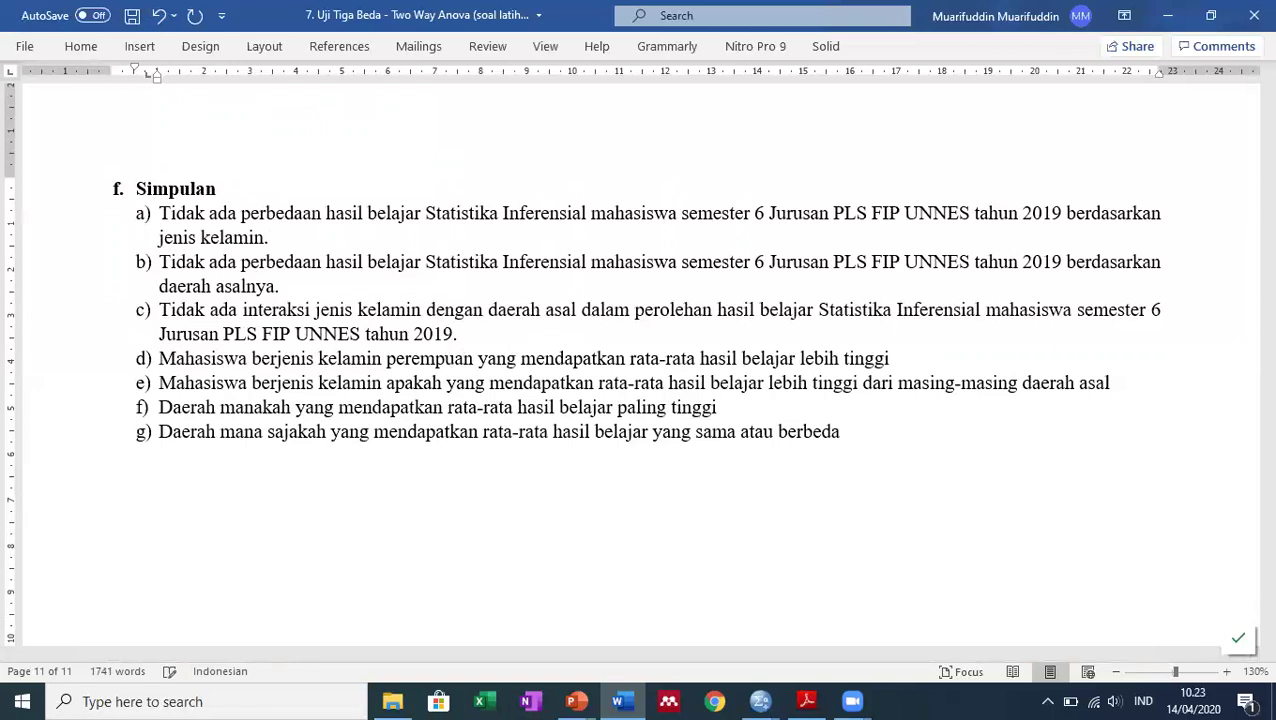
left_click(903, 362)
type(".")
Copy "jenis kelamin perempuan mendapatkan skor rata-rata tertinggi dari daerah asal yang ada" from the interpretation of item e).
scroll(469, 380, "up", 10)
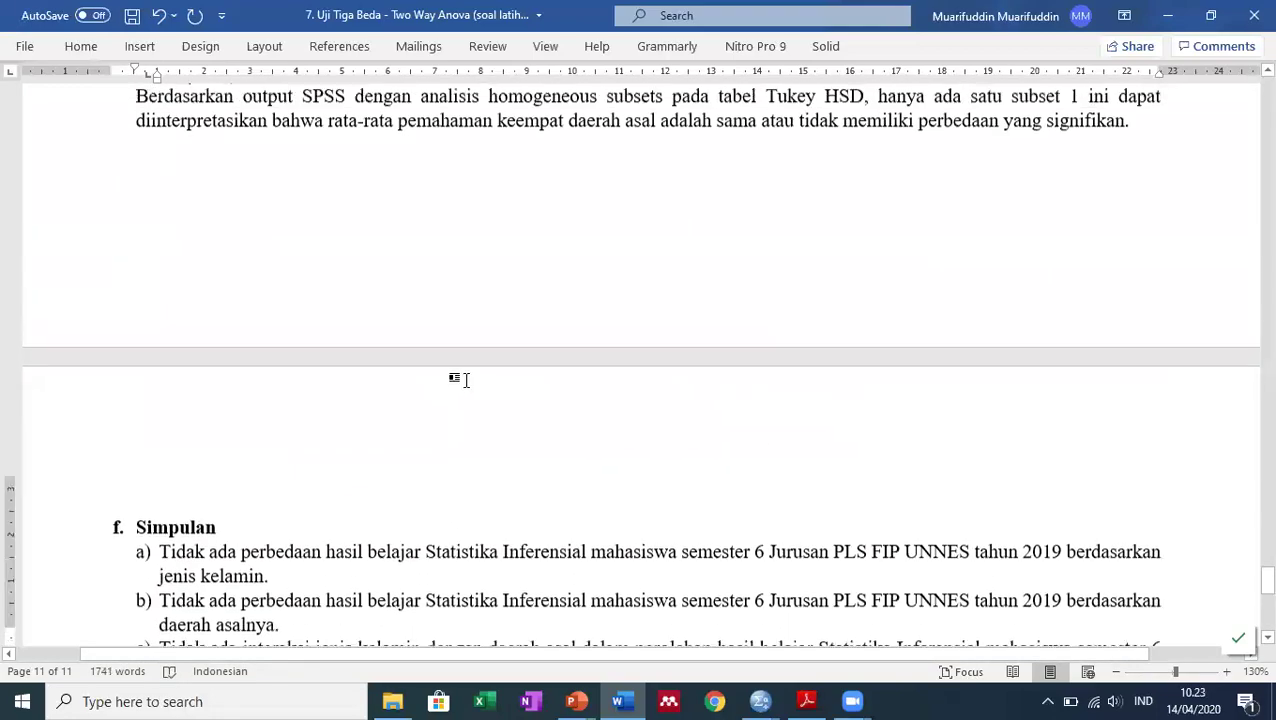
scroll(469, 380, "up", 15)
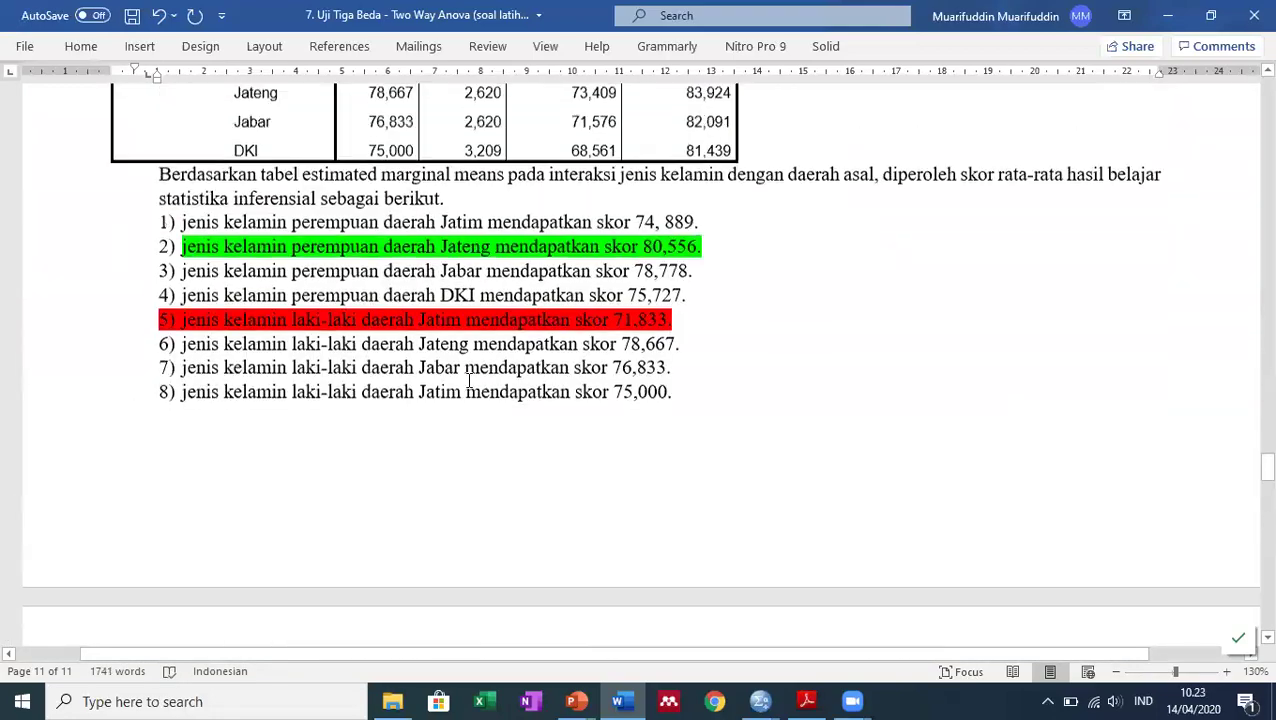
scroll(469, 380, "up", 12)
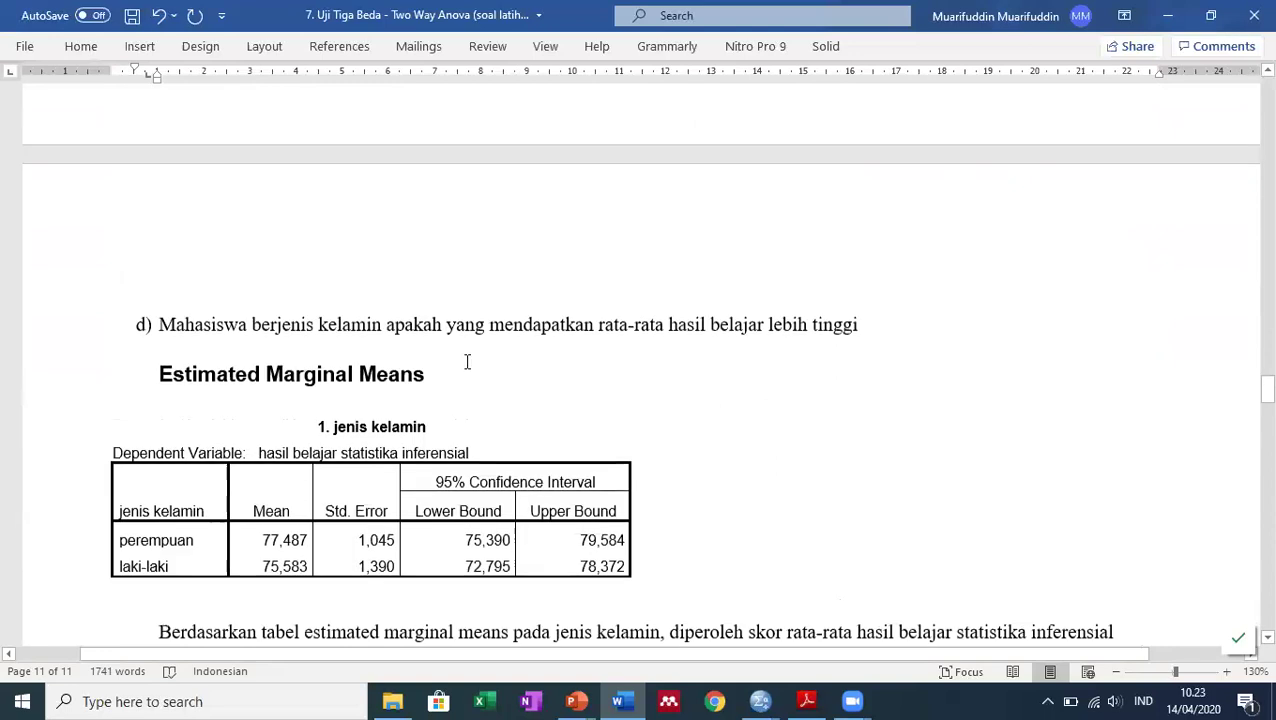
scroll(781, 337, "down", 3)
scroll(742, 363, "up", 1)
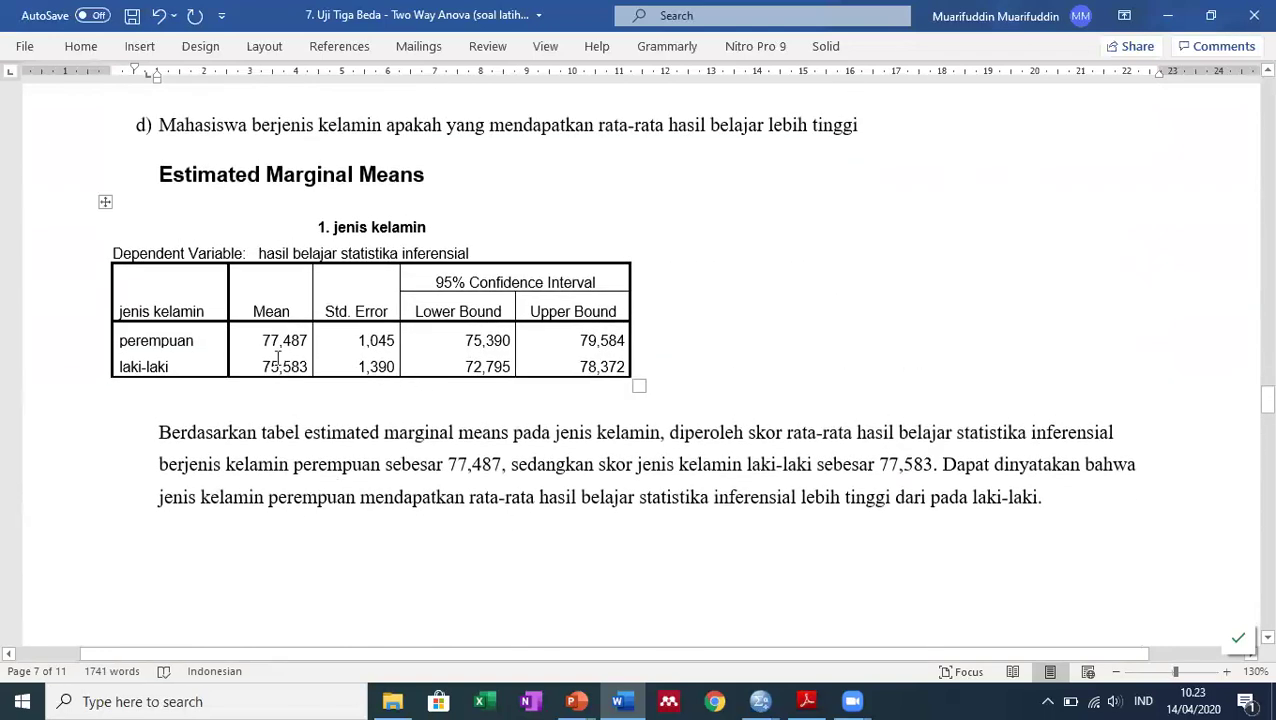
scroll(271, 365, "down", 15)
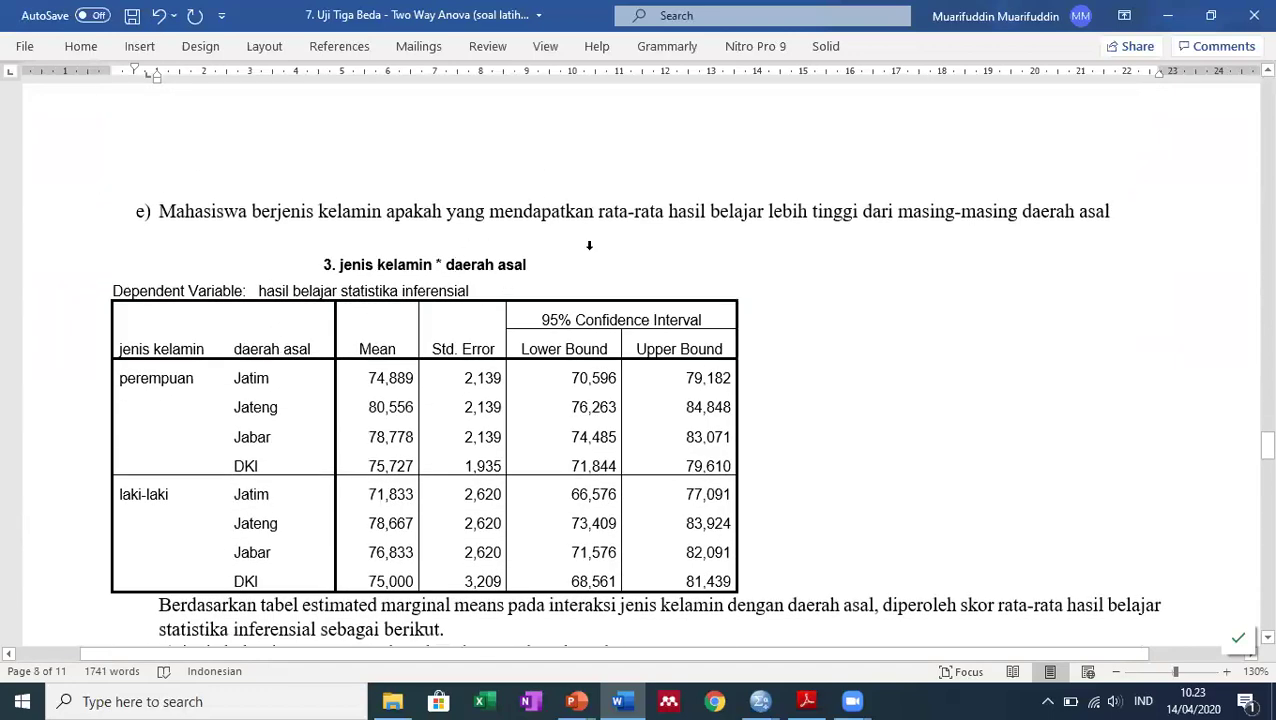
scroll(589, 245, "down", 12)
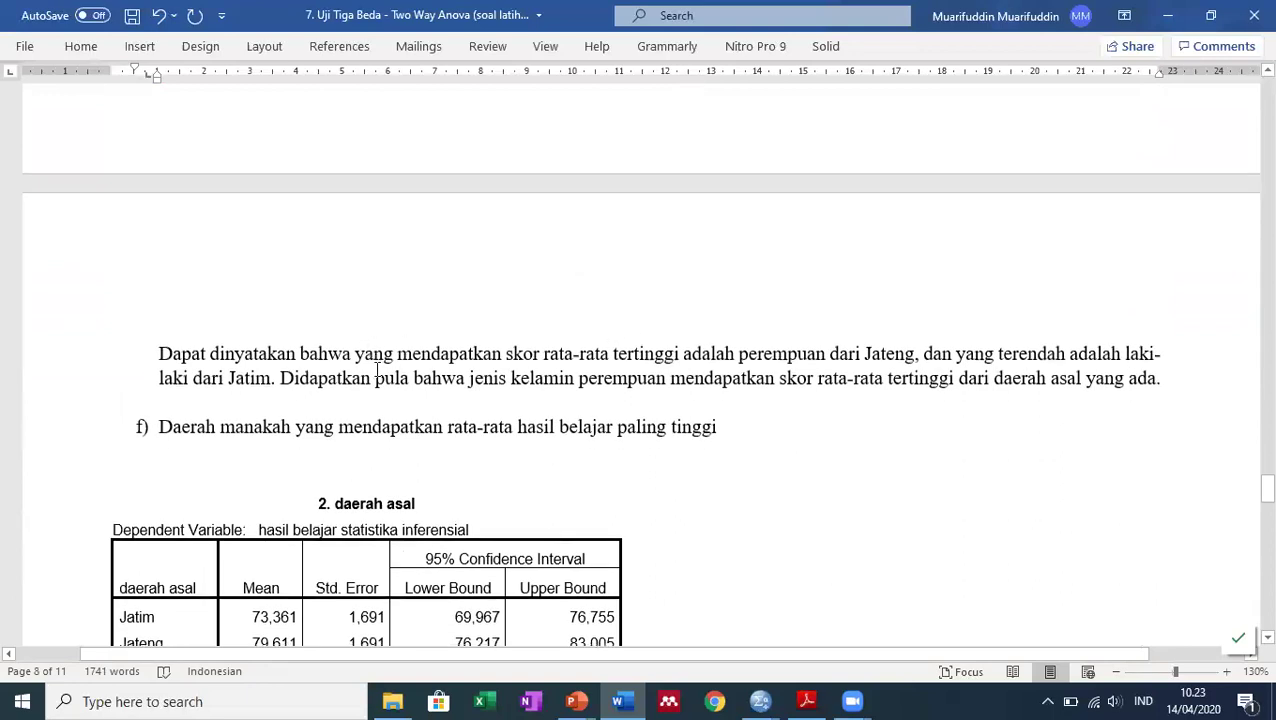
left_click_drag(499, 387, 1150, 382)
key("ctrl+c")
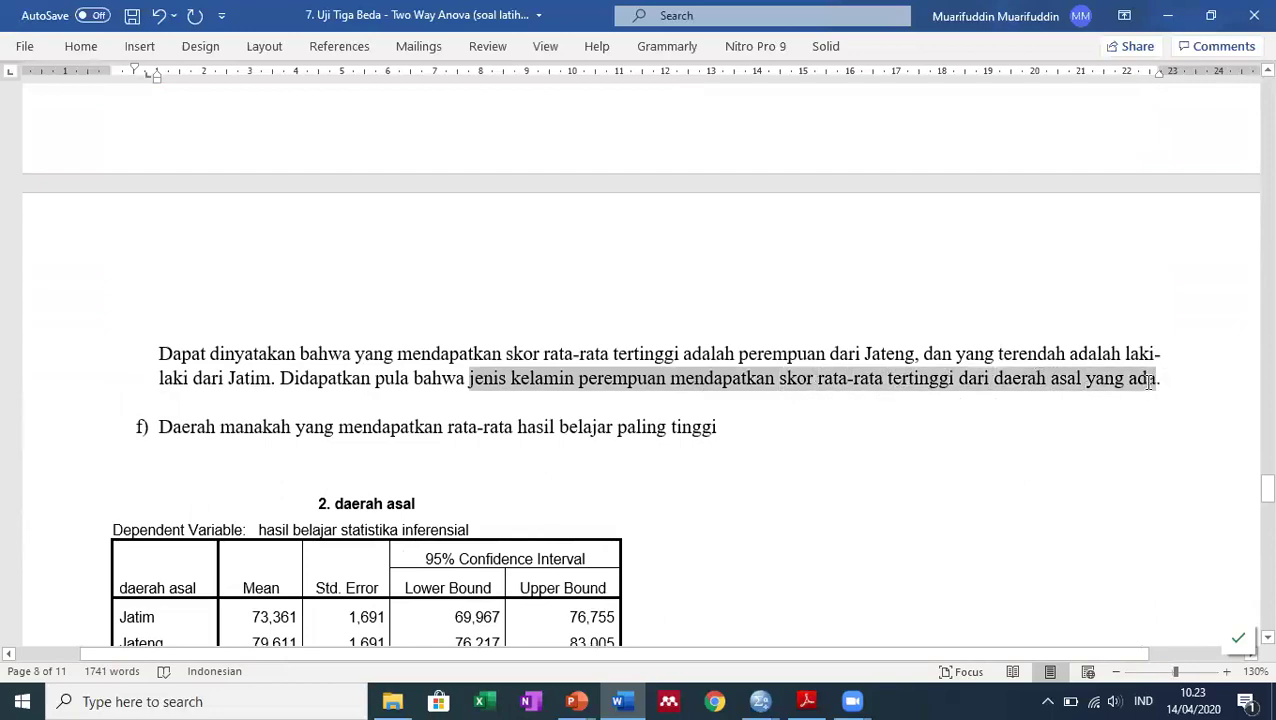
Split conclusion e) before "apakah", paste the copied phrase after "Mahasiswa berjenis kelamin", and remove the duplicated "jenis kelamin".
scroll(863, 404, "down", 15)
scroll(632, 350, "down", 15)
scroll(581, 345, "up", 5)
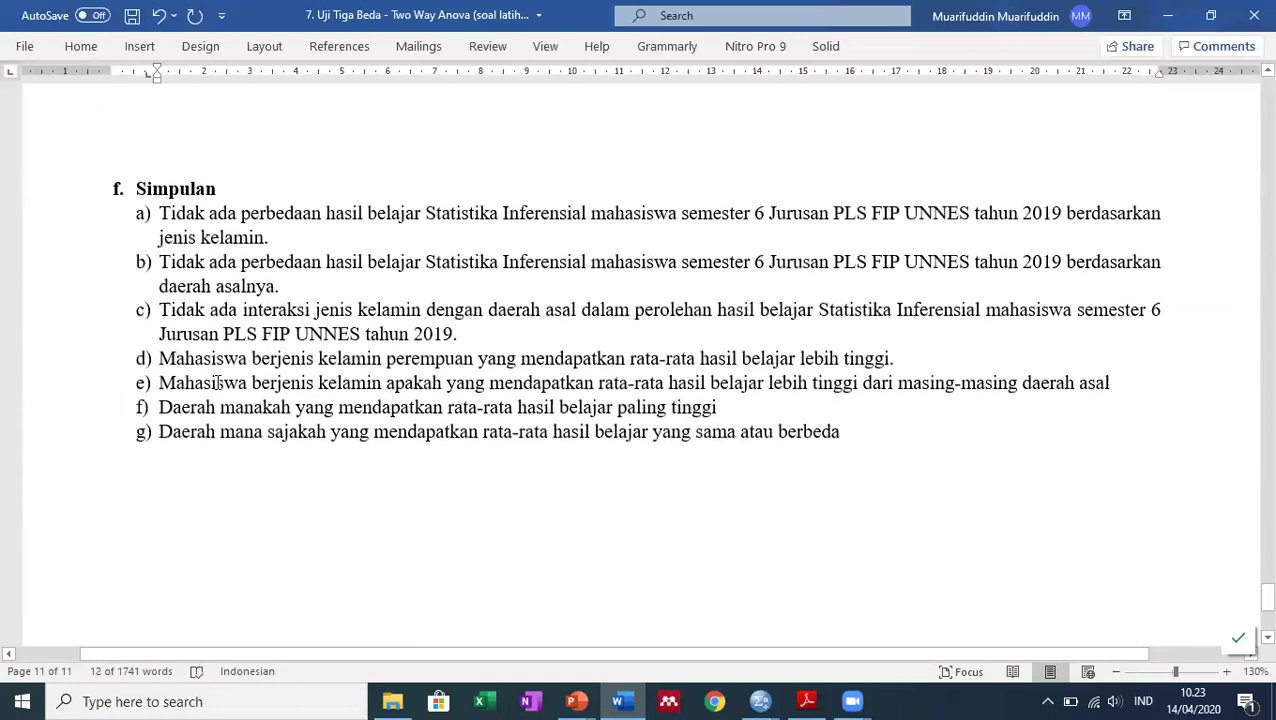
left_click(388, 382)
key("Return")
key("BackSpace")
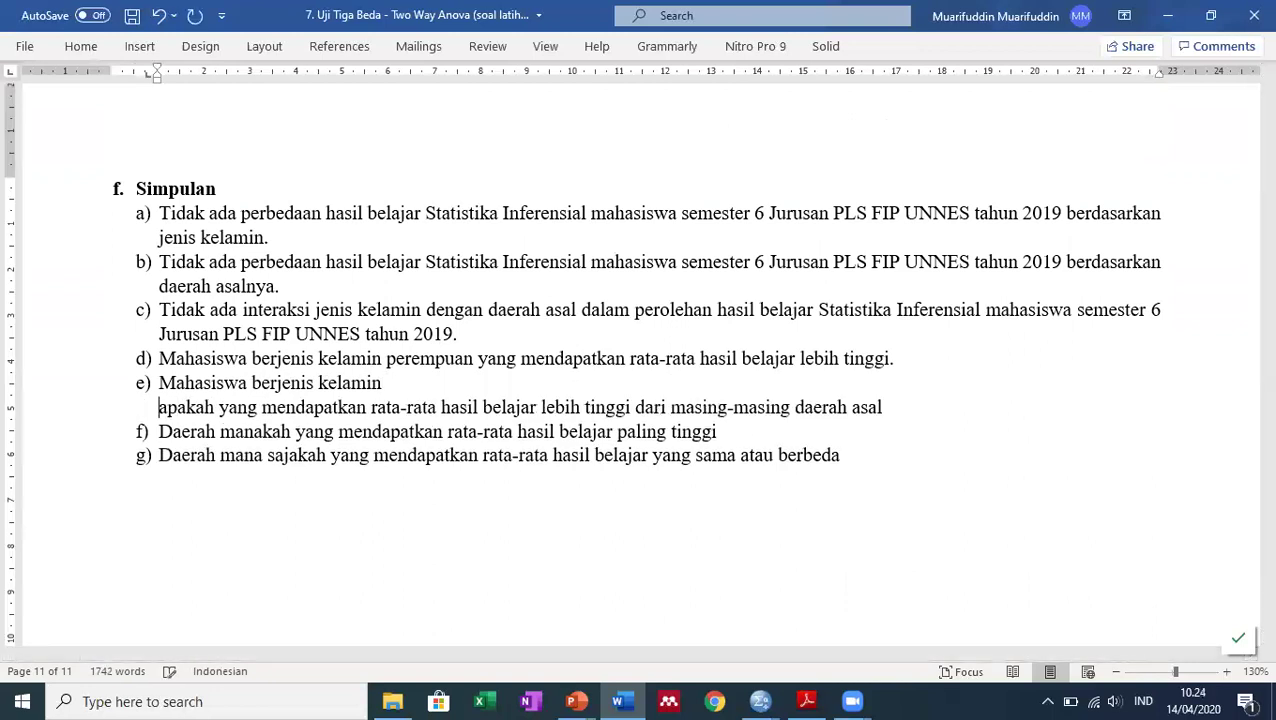
left_click(400, 383)
key("ctrl+v")
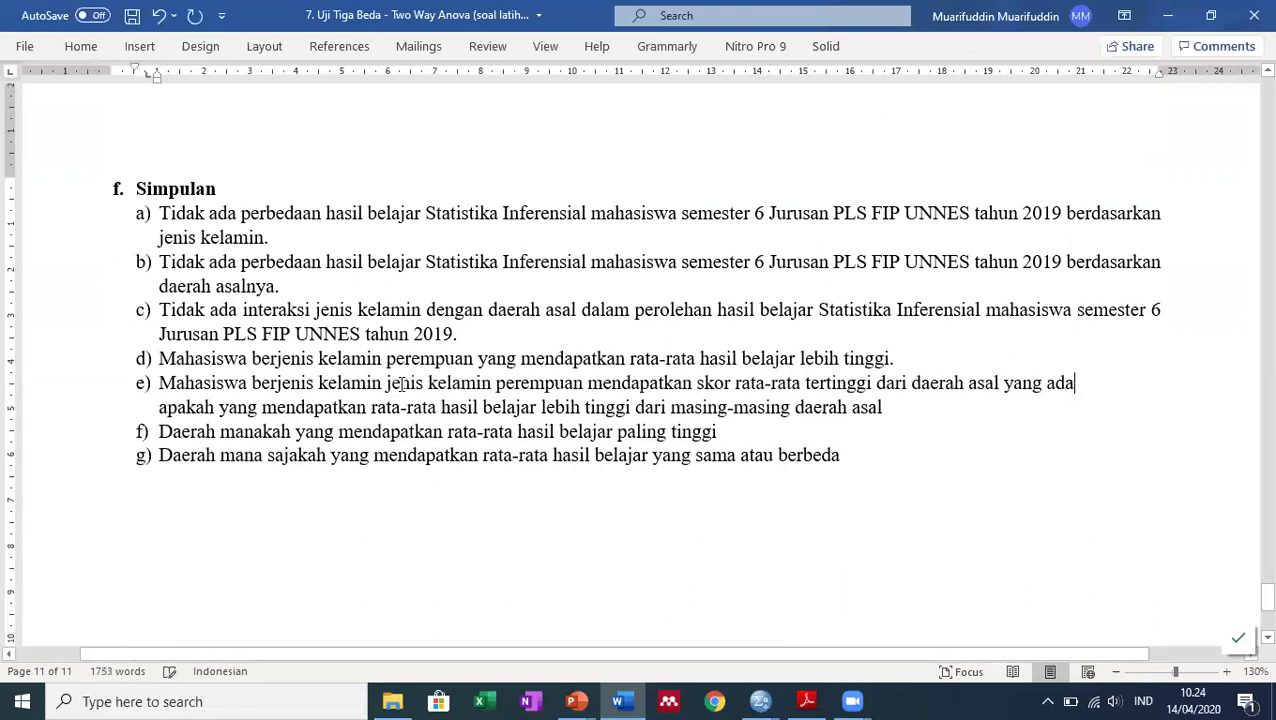
left_click_drag(386, 383, 469, 386)
key("BackSpace")
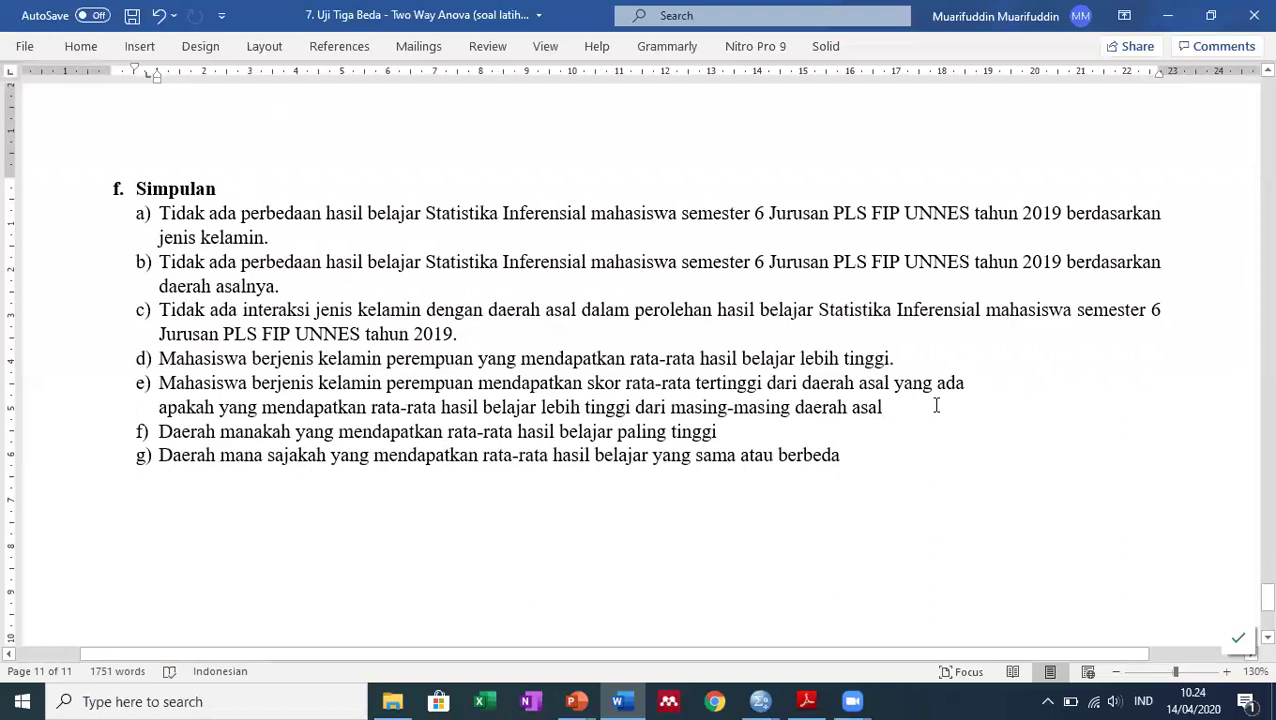
Finish conclusion e) with "masing-masing" before "daerah asal" and a closing period, deleting the leftover question text below it.
type(".")
key("ctrl+Left")
key("ctrl+Left")
key("ctrl+Left")
key("ctrl+Left")
key("ctrl+Left")
type("masing")
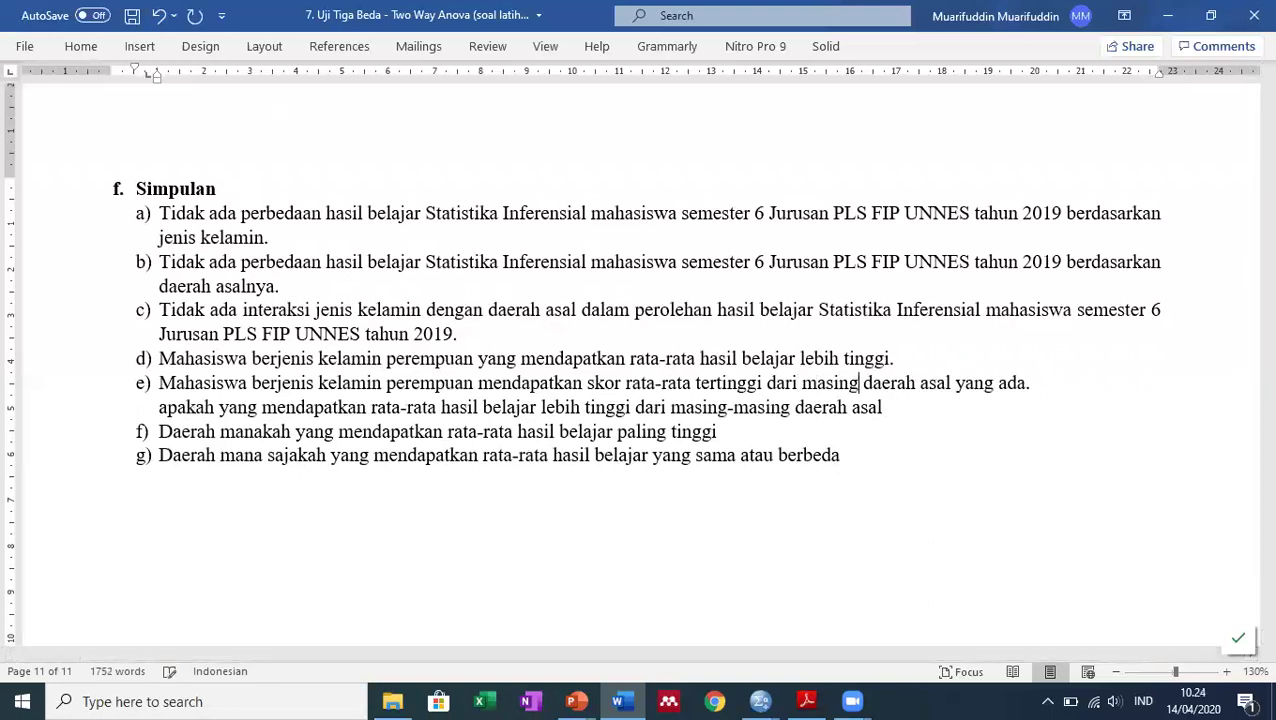
type("-masing")
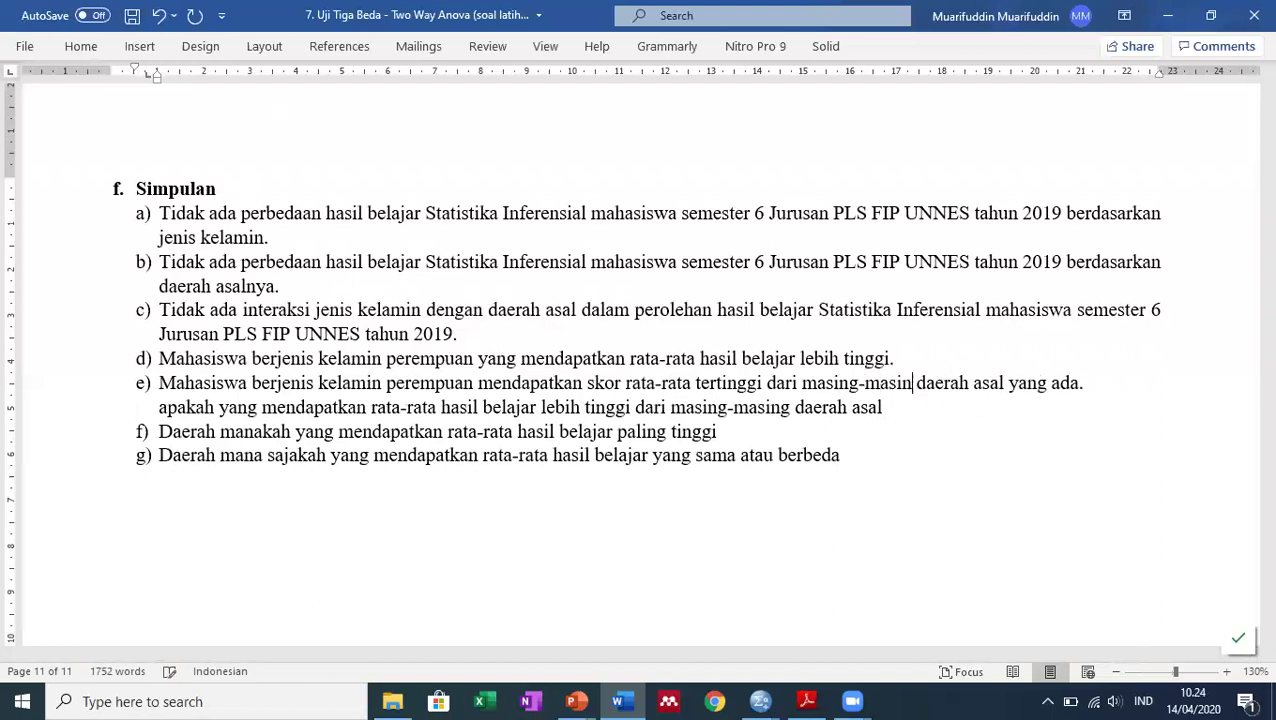
left_click_drag(158, 407, 897, 410)
key("Delete")
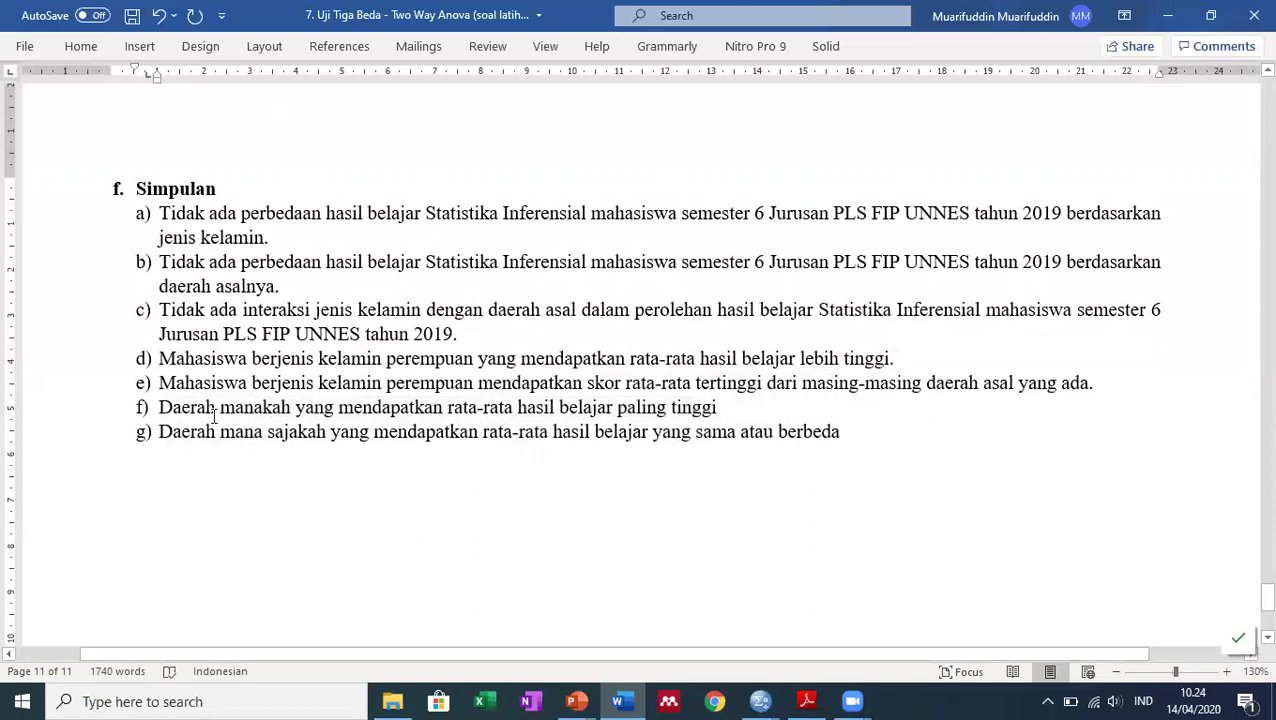
Copy "mahasiswa daerah asal Jateng" from the closing sentence of item f)'s interpretation.
scroll(731, 427, "up", 15)
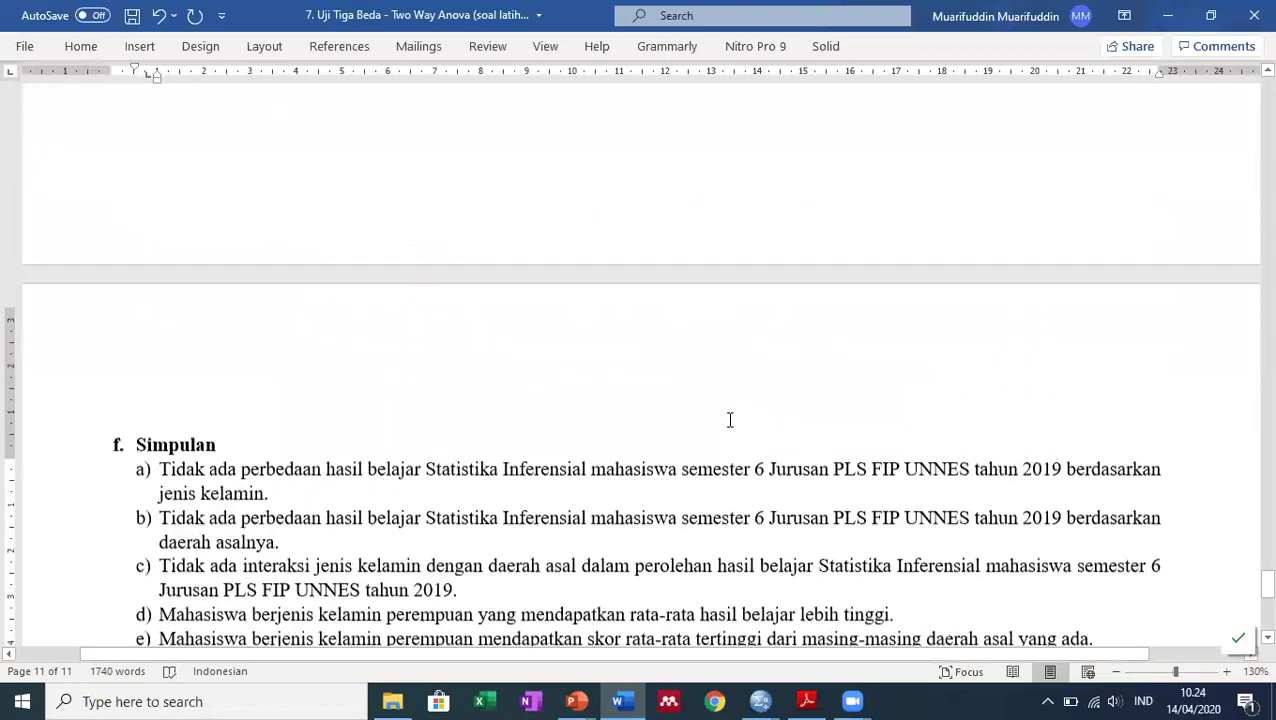
scroll(722, 401, "up", 10)
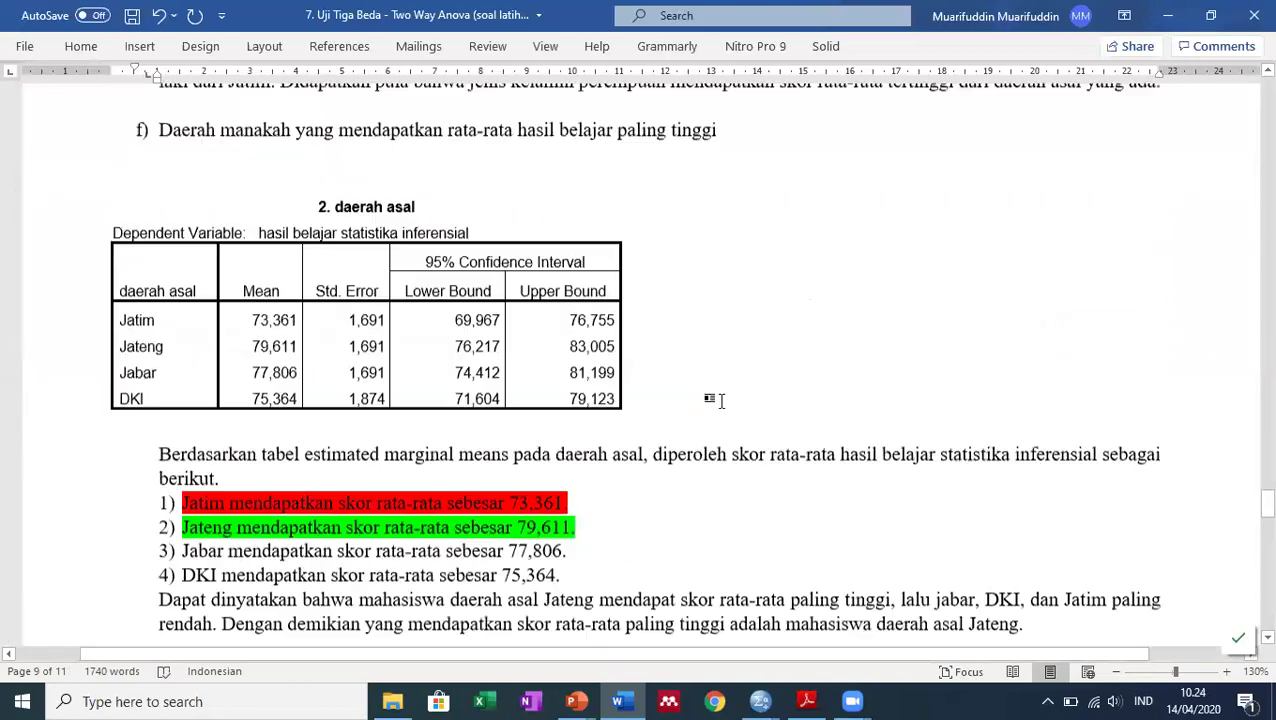
scroll(404, 414, "down", 5)
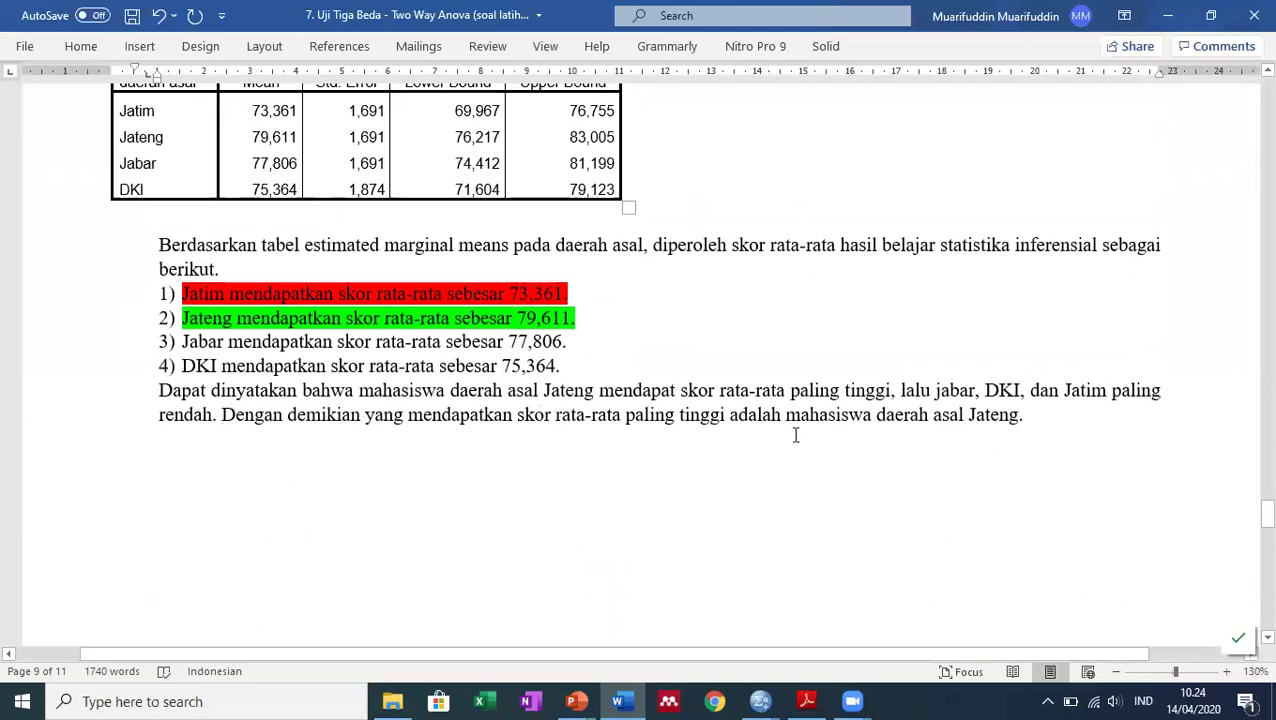
left_click_drag(790, 414, 1018, 416)
key("ctrl+c")
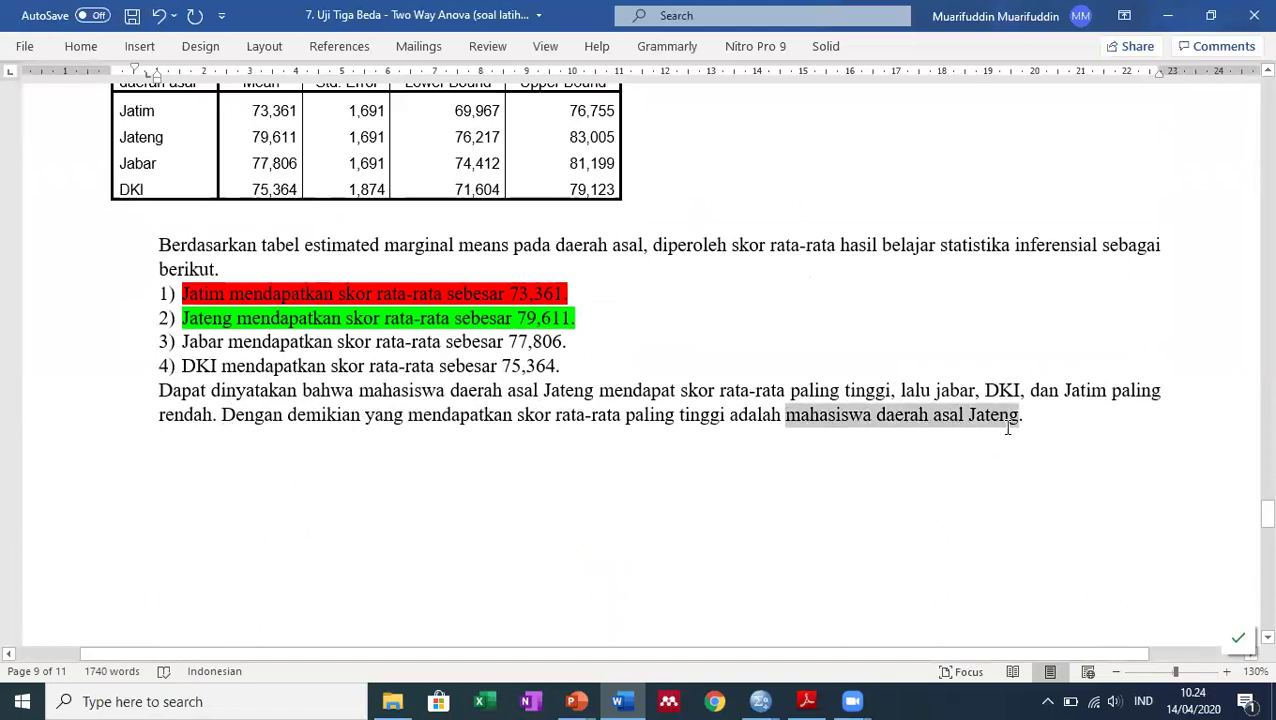
In conclusion f), replace "Daerah manakah" with the copied phrase, capitalise it as "Mahasiswa", and end the sentence with a period.
scroll(644, 482, "down", 15)
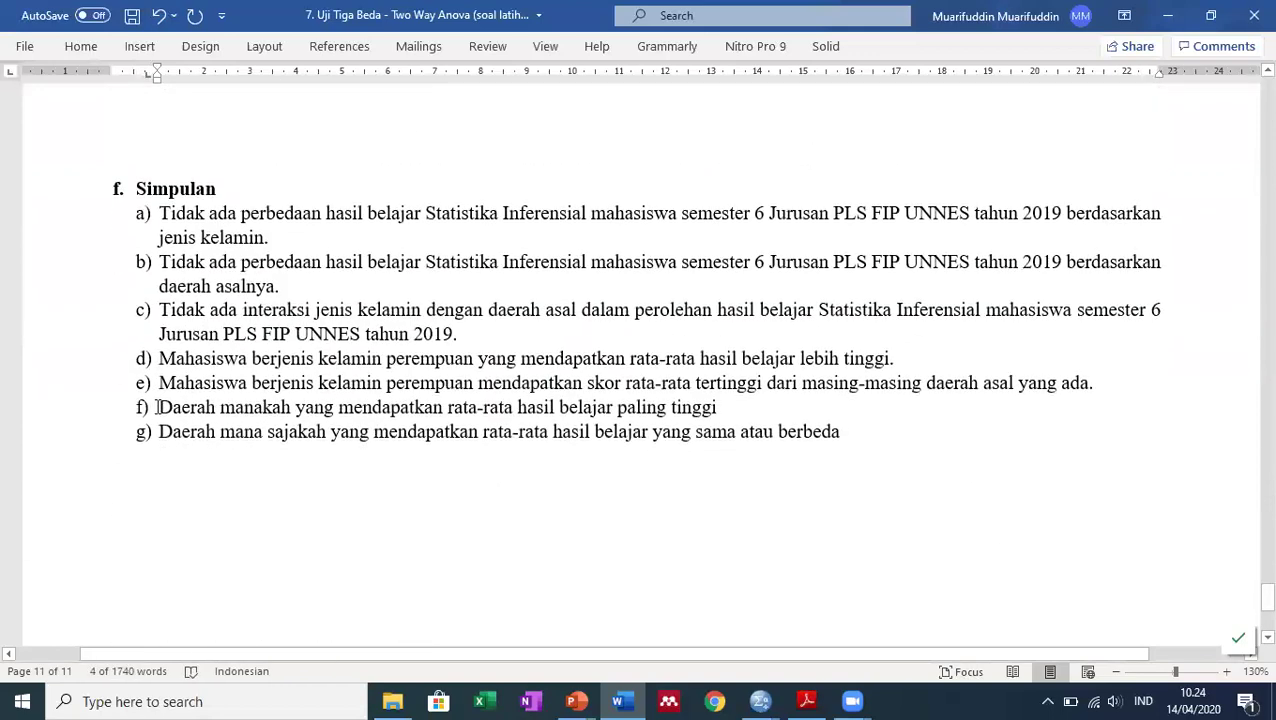
left_click_drag(161, 407, 294, 412)
key("ctrl+v")
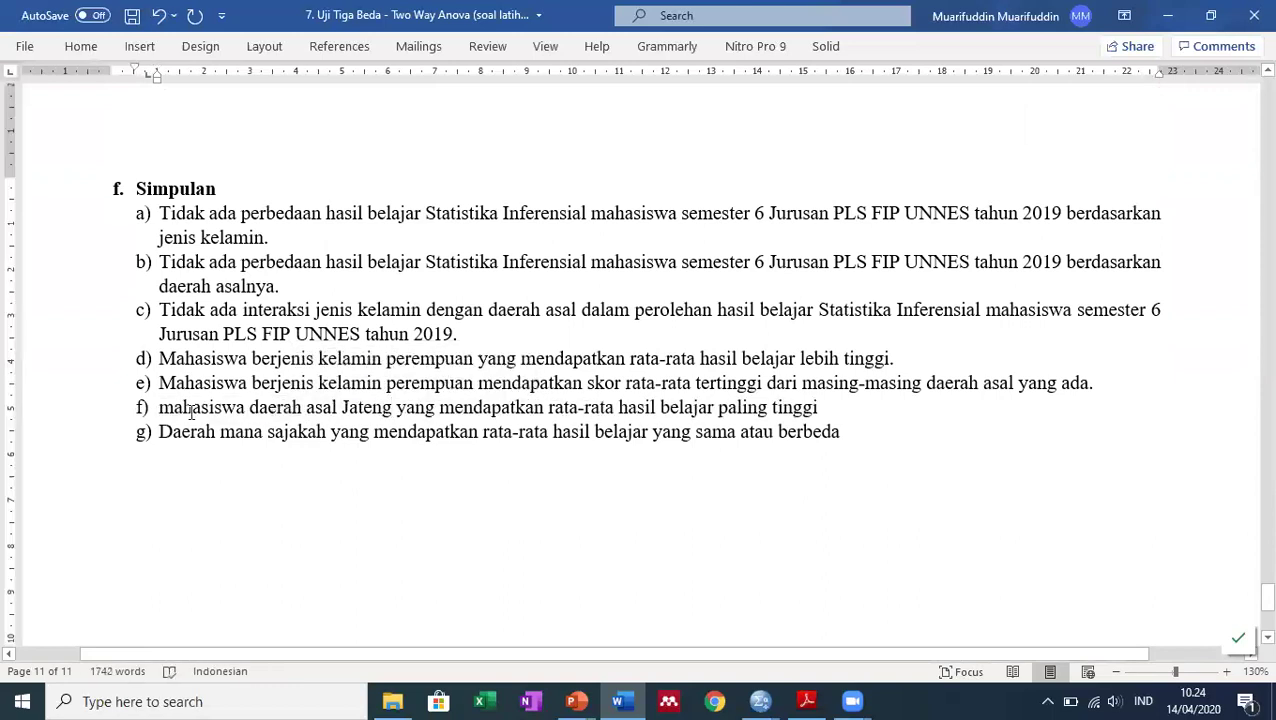
left_click(175, 407)
key("BackSpace")
type("M")
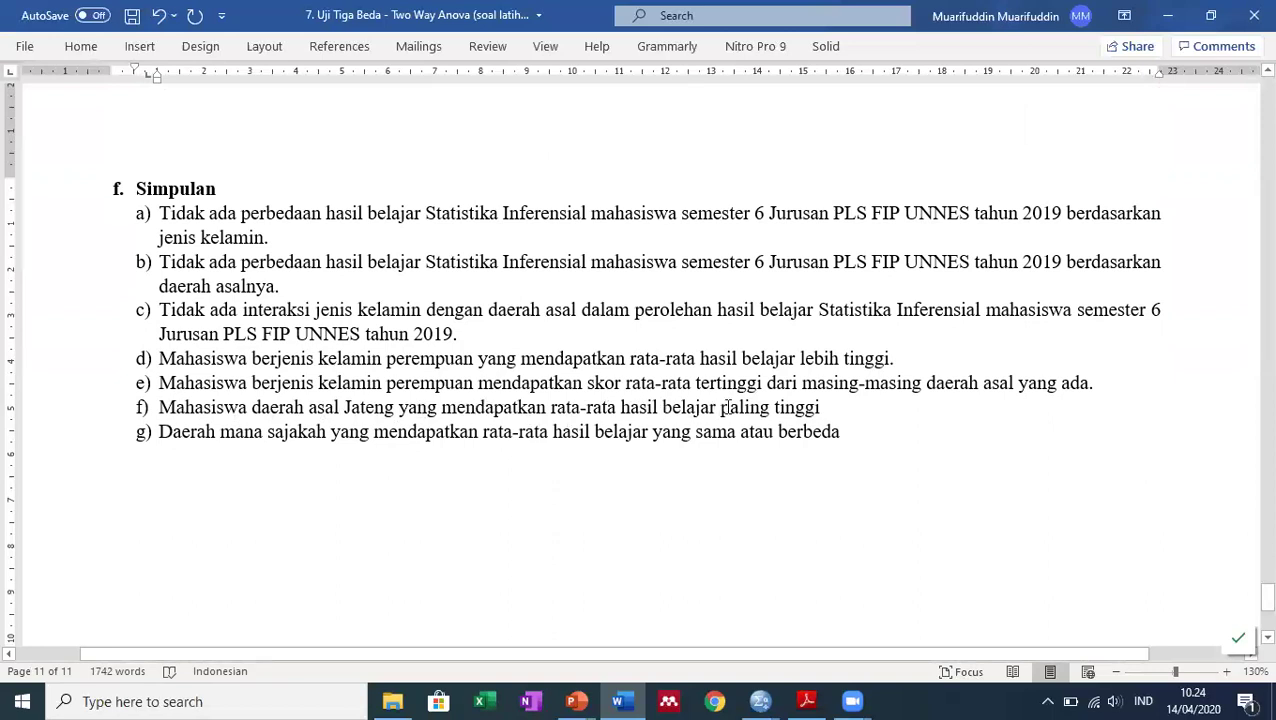
type(".")
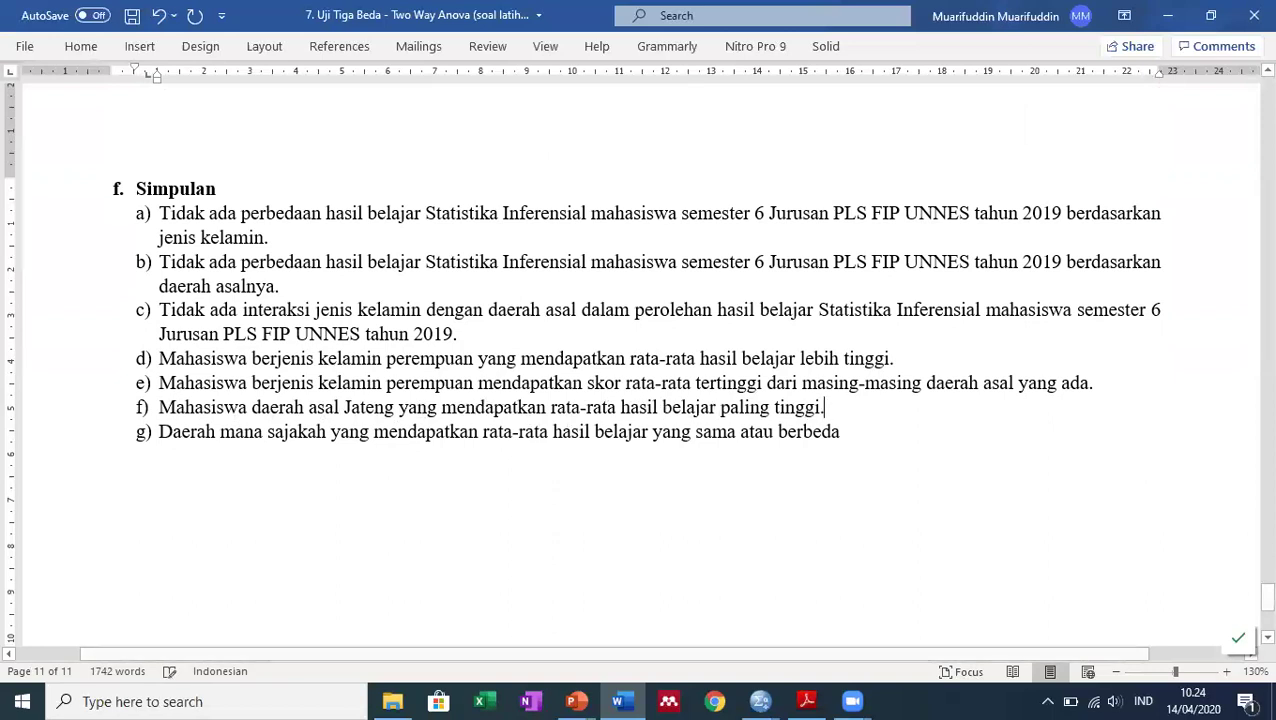
Copy "rata-rata pemahaman keempat daerah asal adalah sama atau tidak memiliki perbedaan yang signifikan." from the Tukey HSD homogeneous subsets interpretation.
scroll(659, 419, "up", 10)
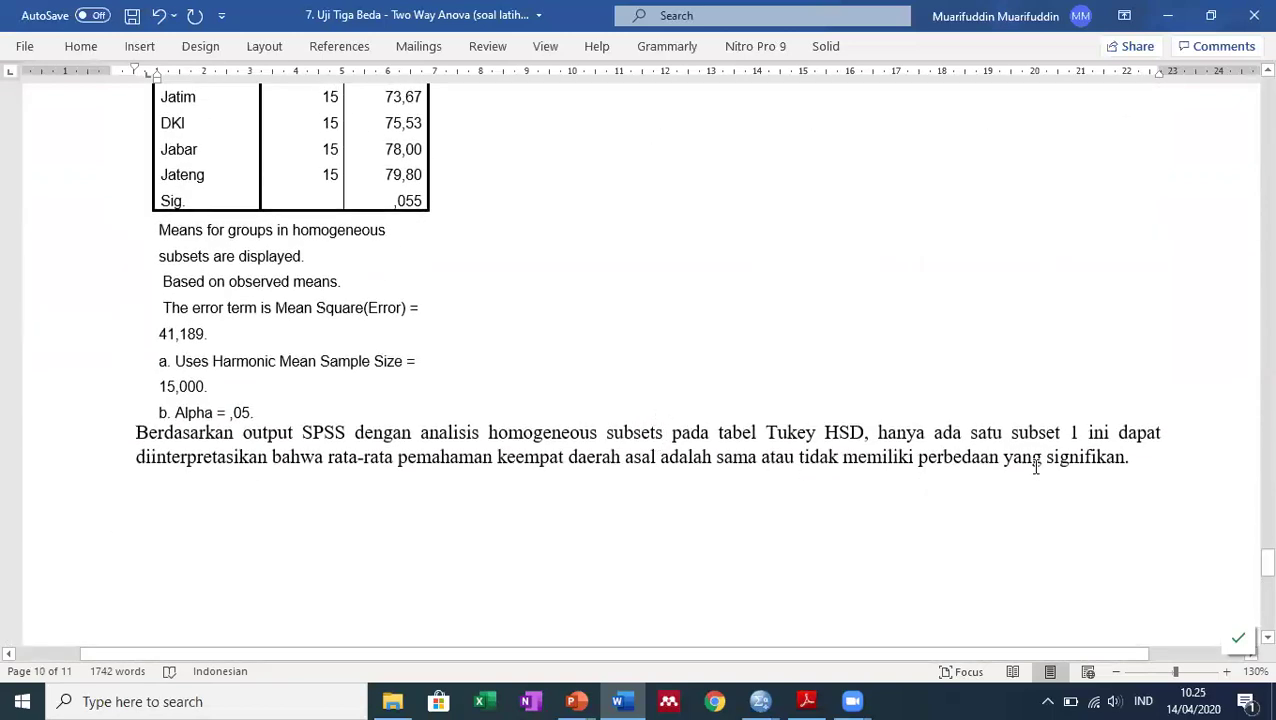
scroll(988, 469, "down", 8)
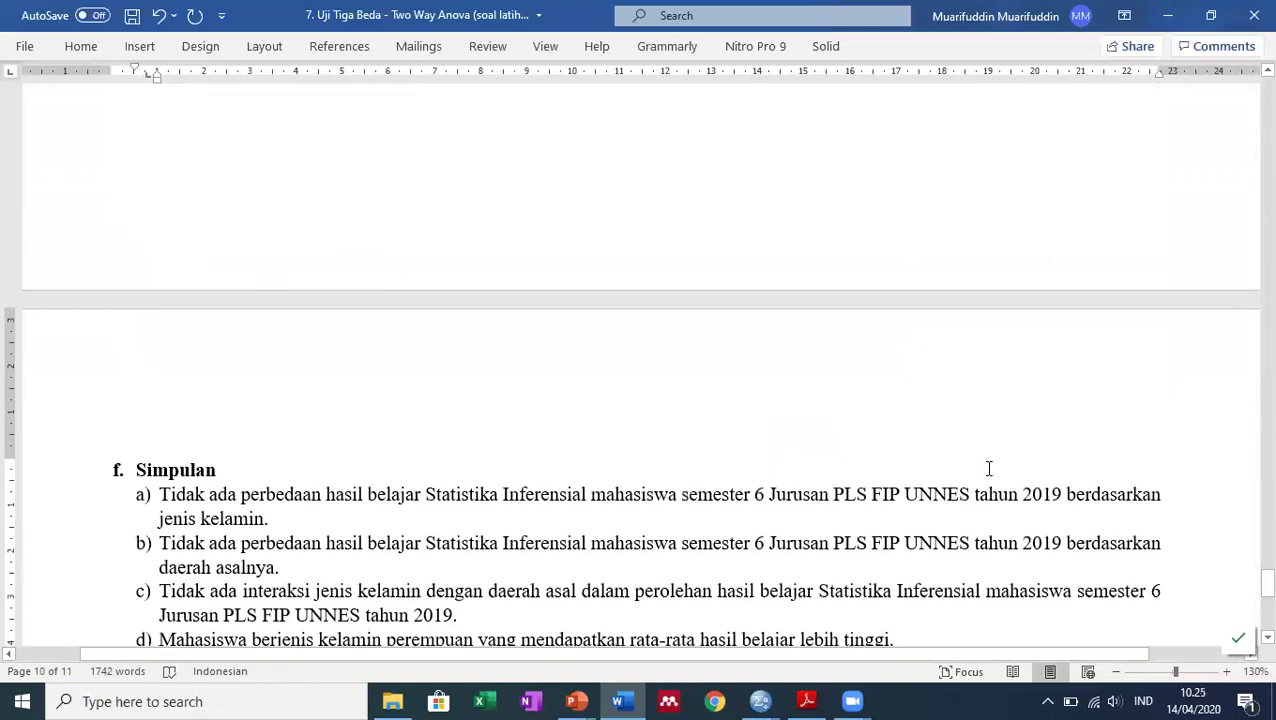
scroll(988, 469, "down", 4)
left_click(835, 464)
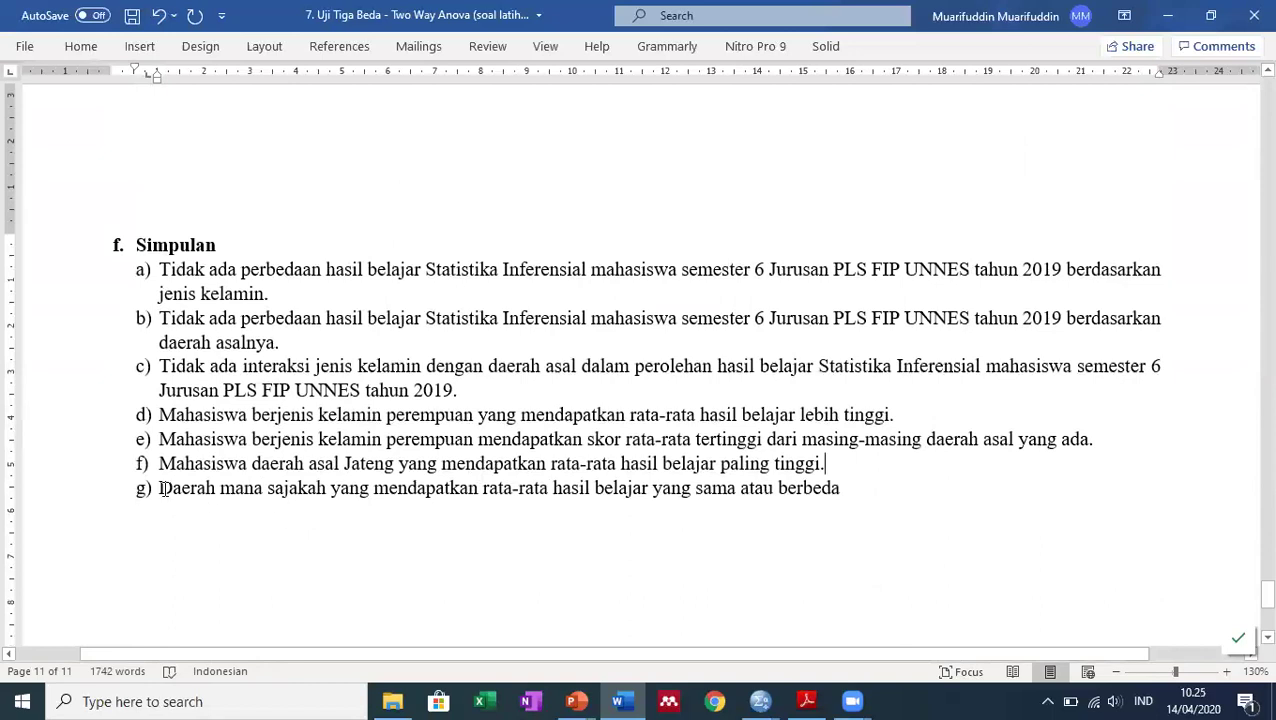
scroll(163, 488, "up", 10)
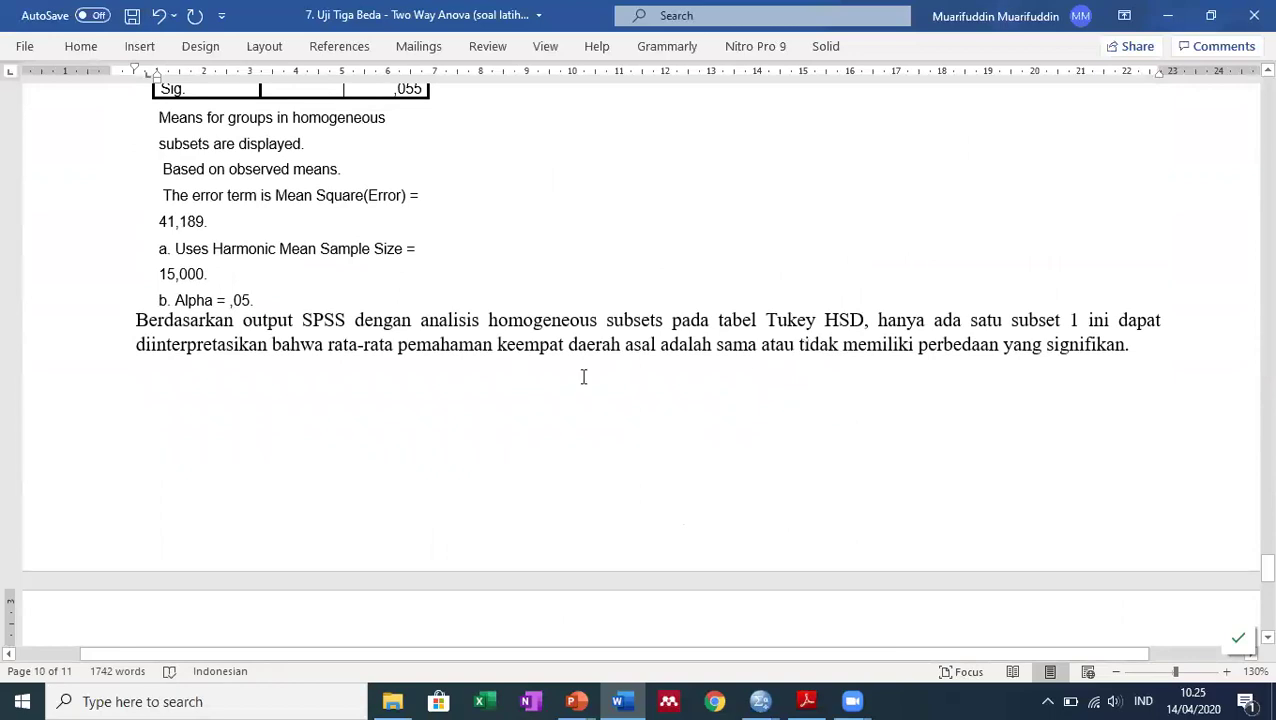
left_click_drag(328, 344, 1133, 352)
key("ctrl+c")
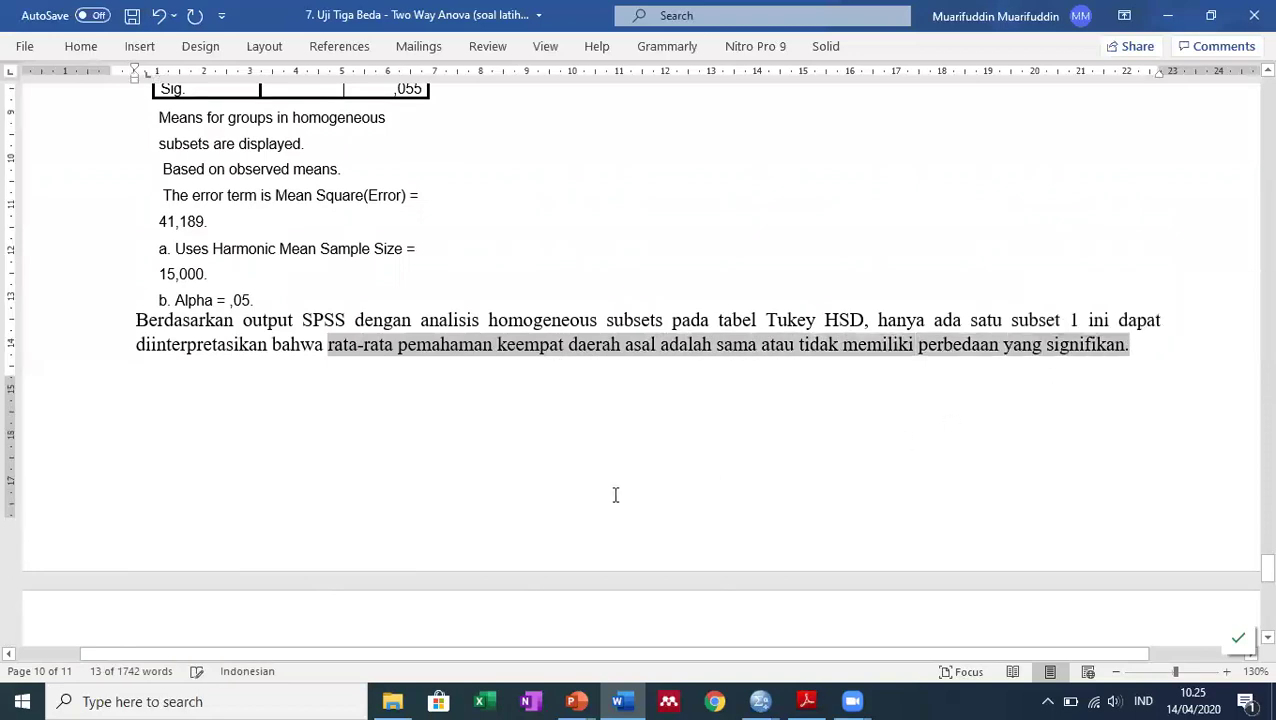
Replace the whole question text of conclusion g) with the copied sentence and capitalise its first word as "Rata-rata".
scroll(165, 487, "down", 10)
left_click(166, 432)
left_click_drag(166, 432, 843, 437)
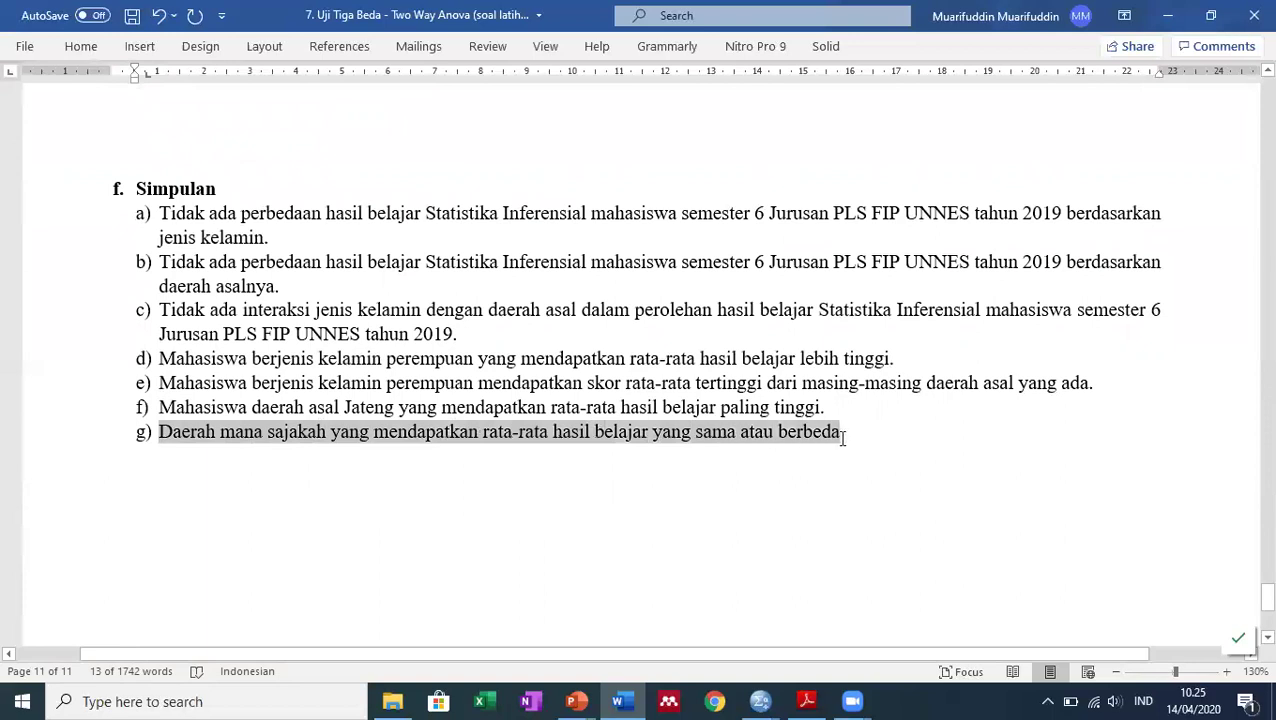
key("ctrl+v")
left_click(162, 431)
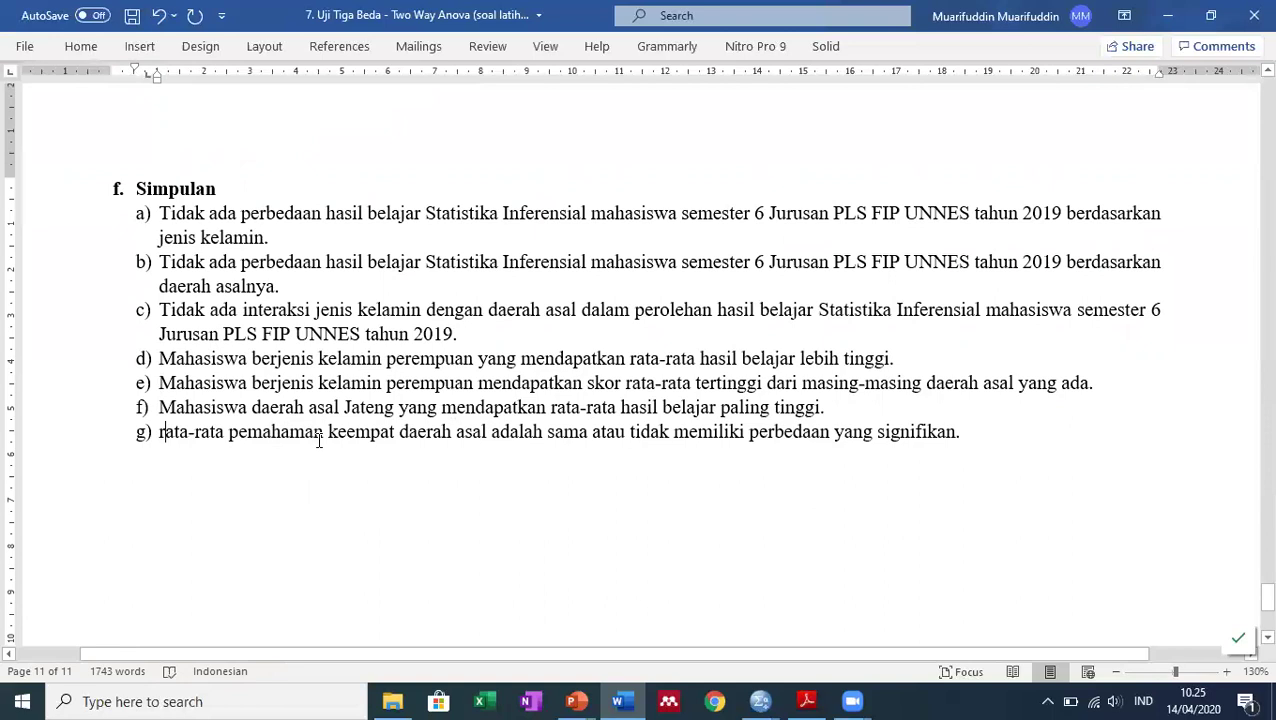
key("Delete")
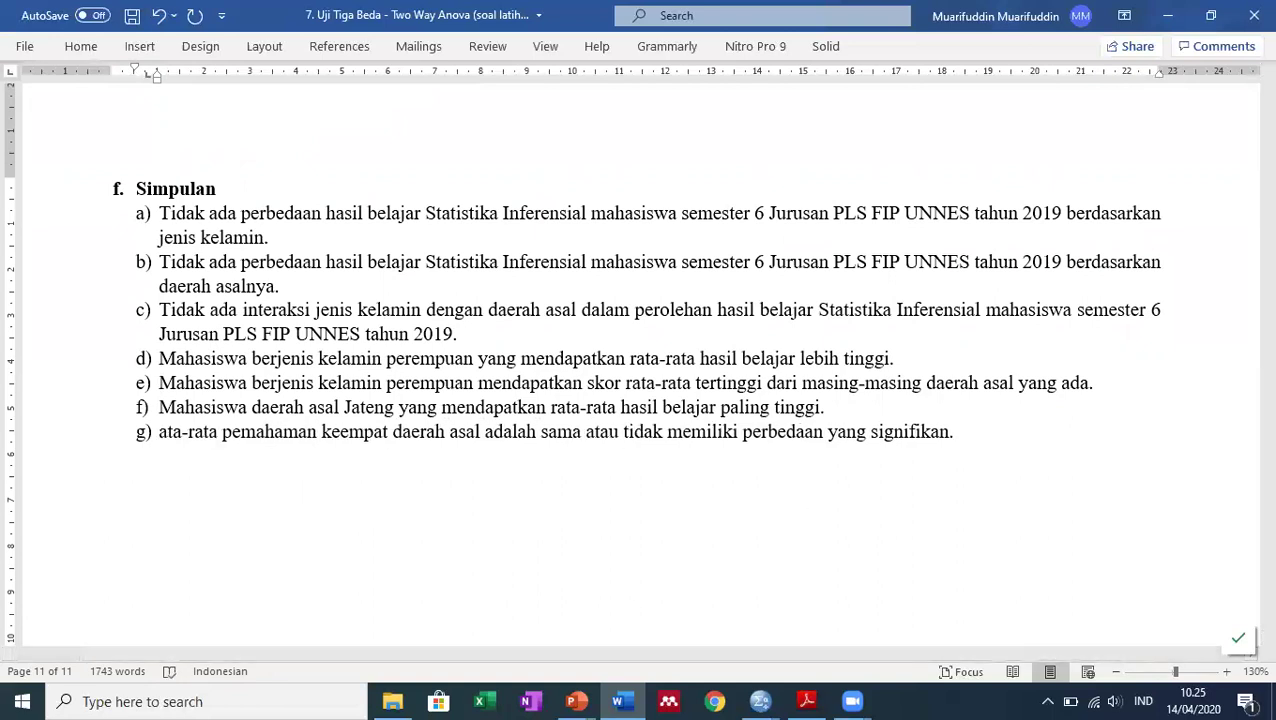
type("R")
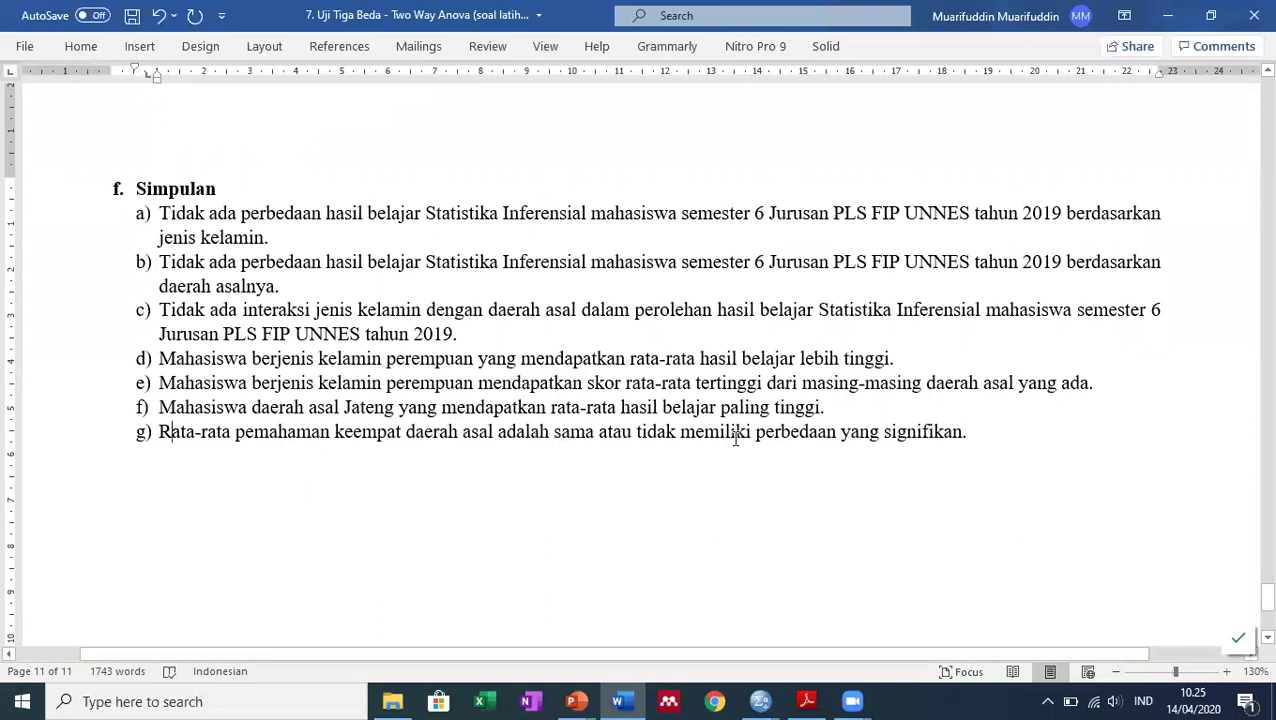
left_click(975, 436)
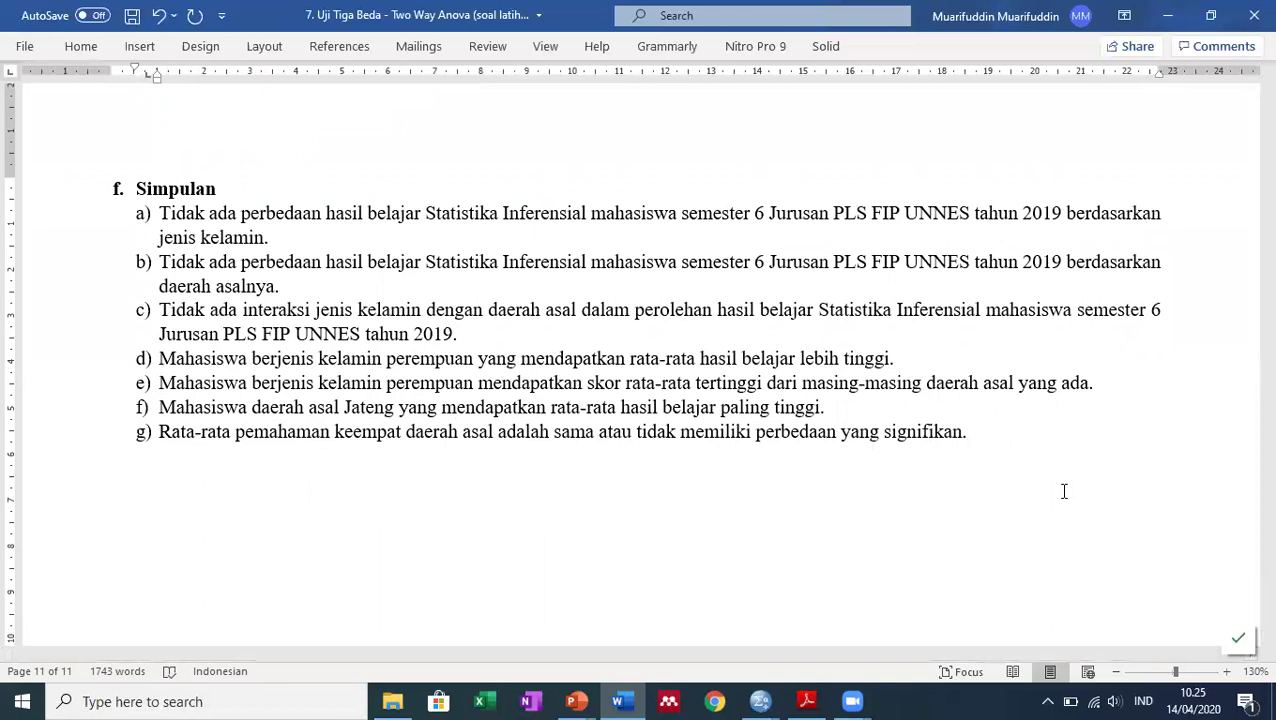
Switch to the "7. Uji Tiga Beda" Two Way Anova presentation in PowerPoint.
scroll(1064, 491, "up", 1)
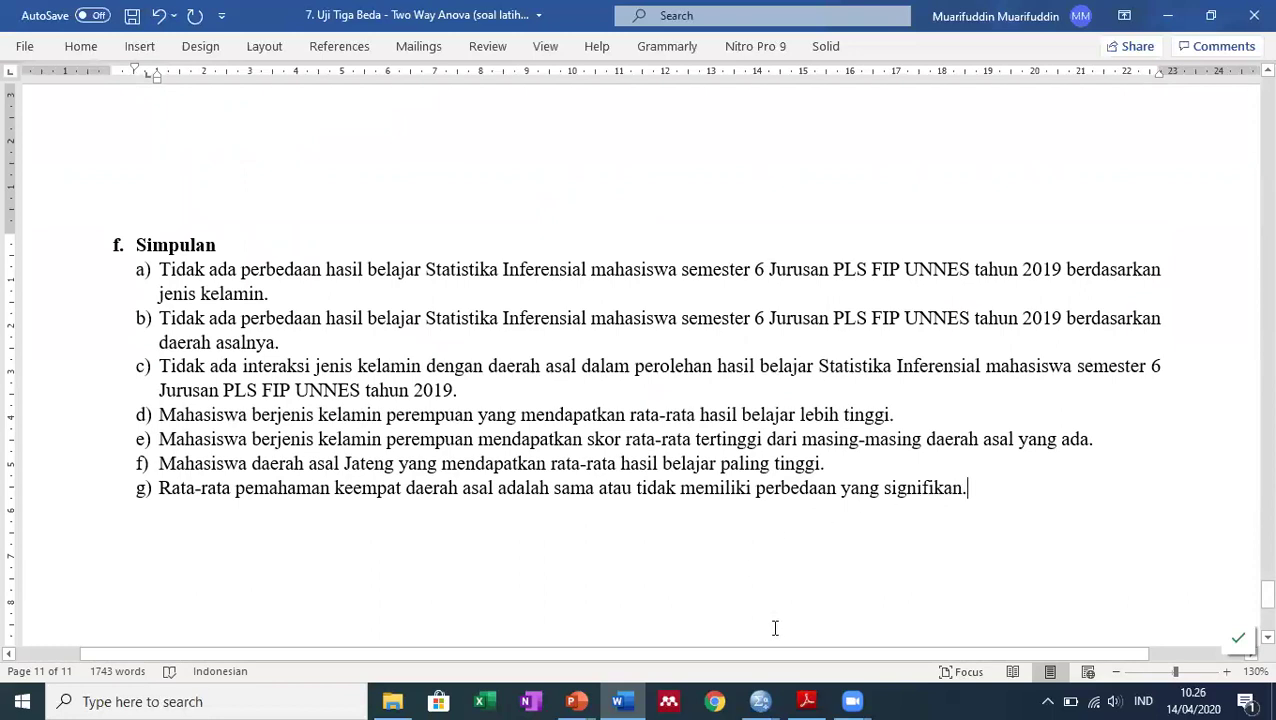
mouse_move(583, 700)
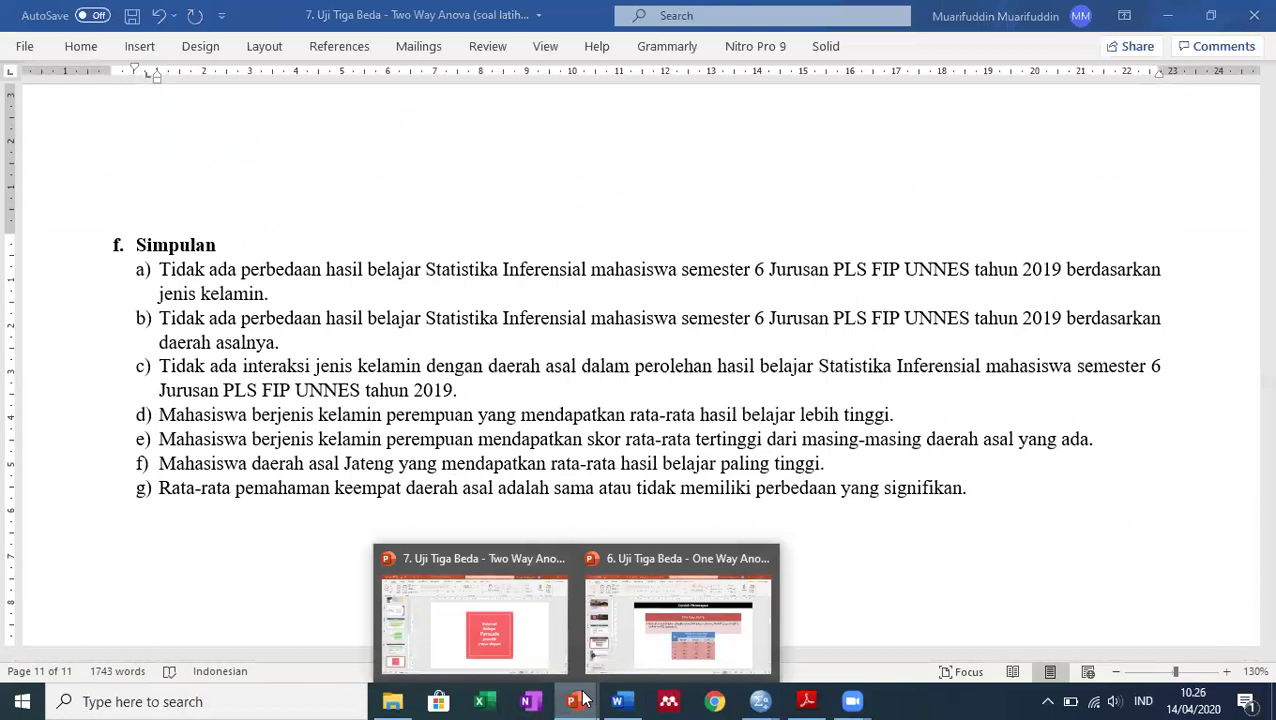
left_click(529, 630)
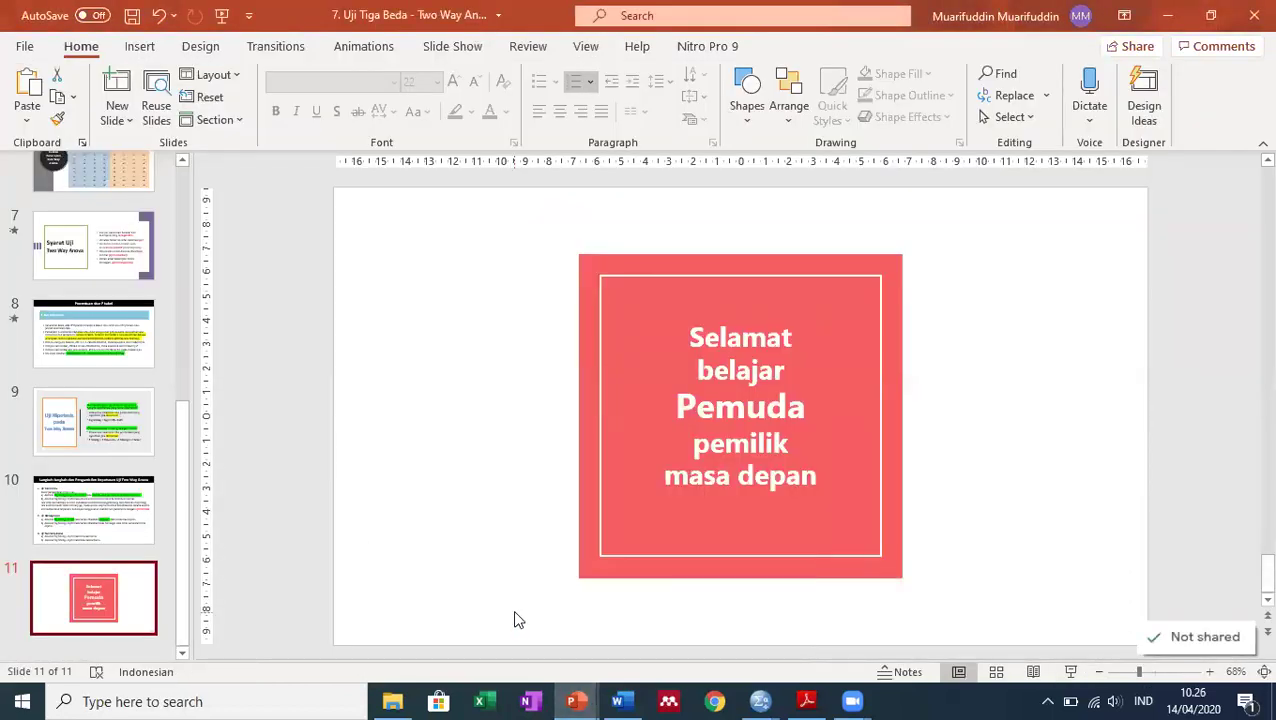